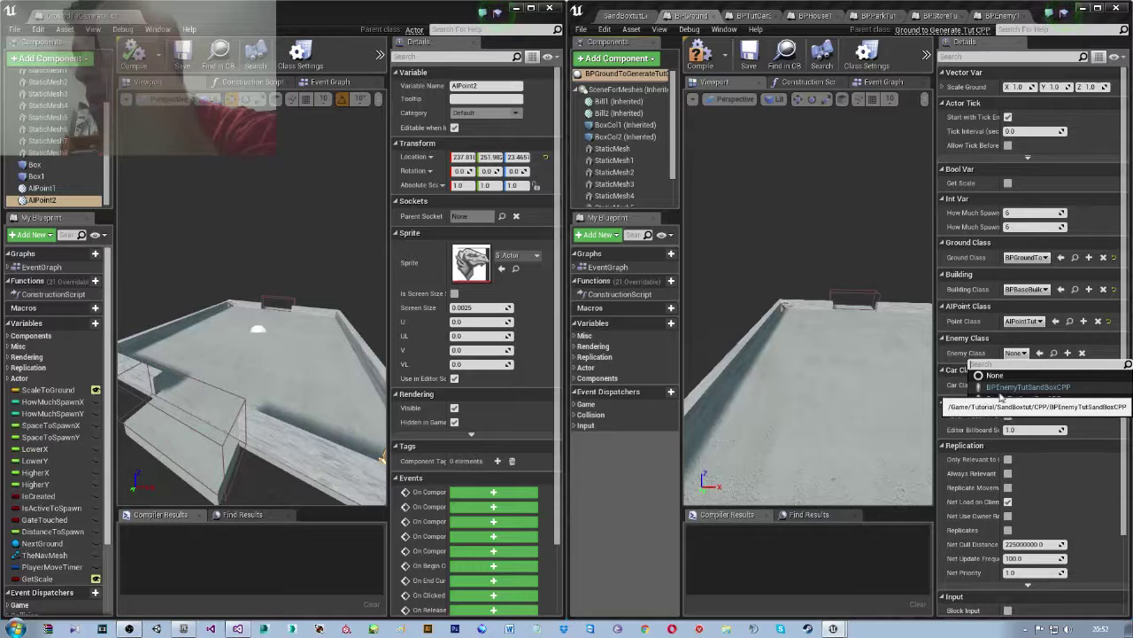
- Set Enemy Class to BPEnemyTutSandBoxCPP and Car Class to BPTutCarSandBoxCPP in the ground generator
{"action": "left_click", "coordinate": [1024, 388]}
{"action": "left_click", "coordinate": [1018, 385]}
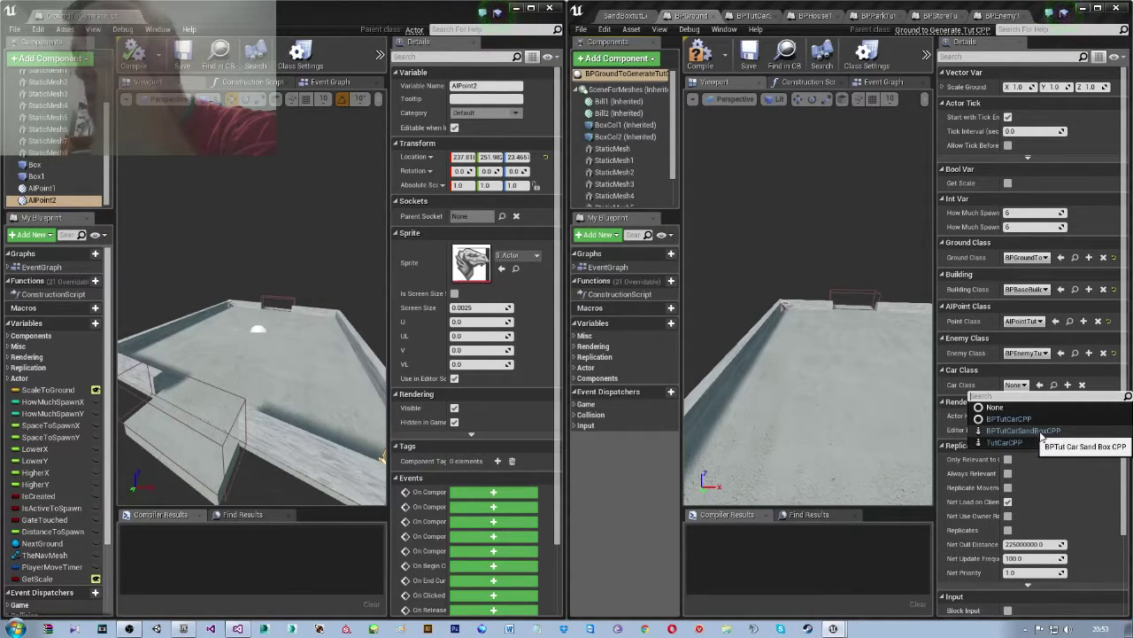
{"action": "left_click", "coordinate": [1036, 431]}
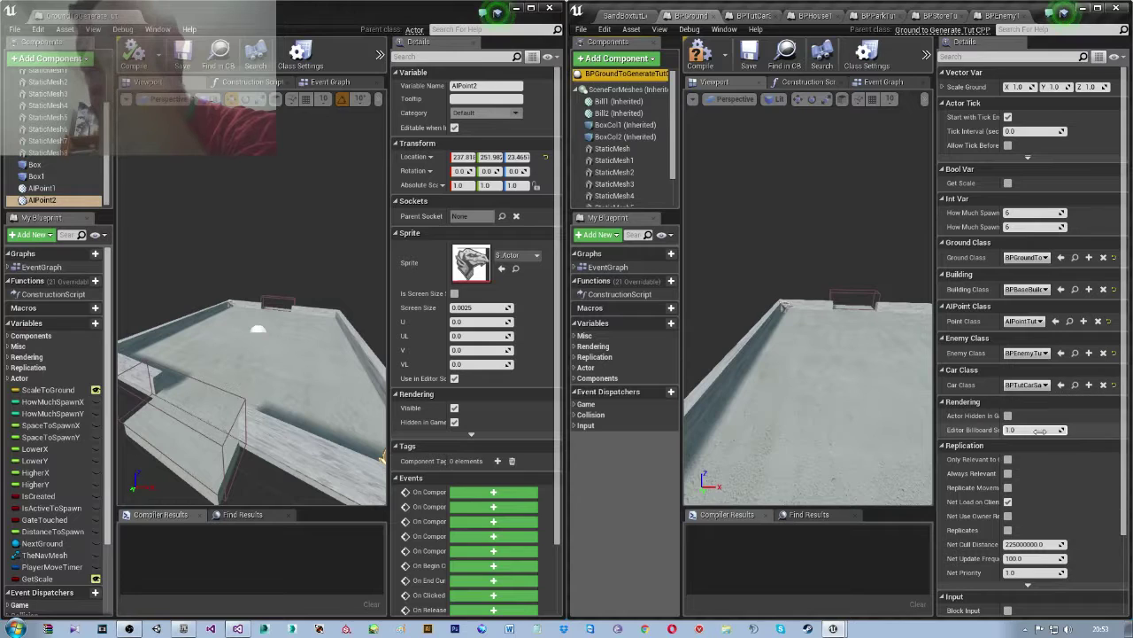
{"action": "left_click", "coordinate": [1023, 386]}
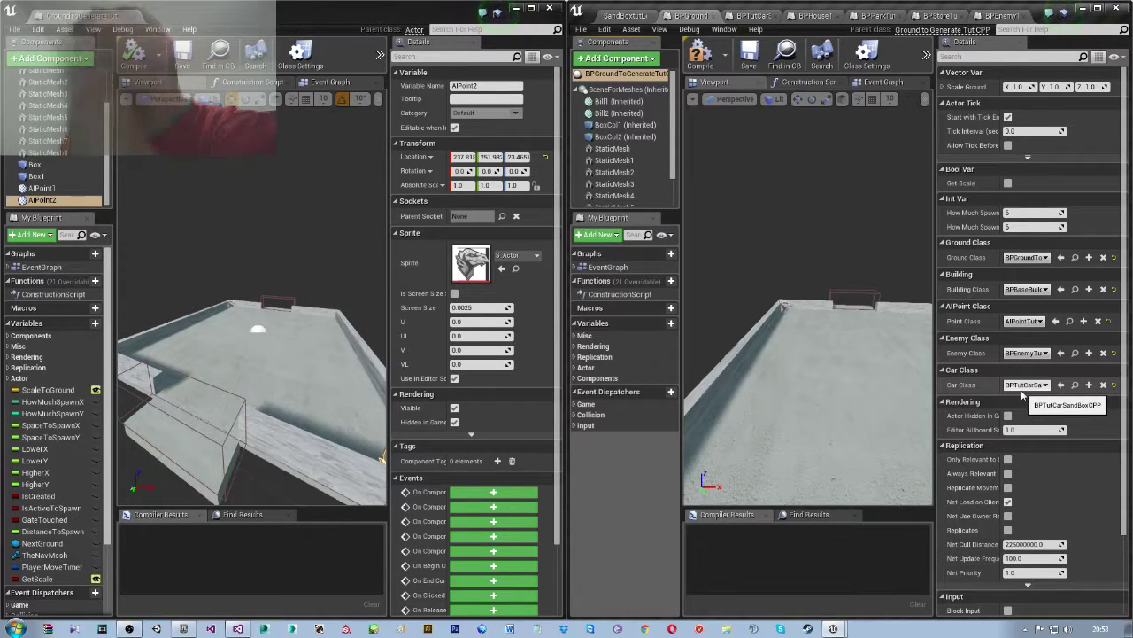
{"action": "left_click", "coordinate": [698, 308]}
- Look over the floor mesh, then compile and close BPGroundToGenerateTutCPP
{"action": "scroll", "coordinate": [1005, 405], "scroll_direction": "down", "scroll_amount": 5}
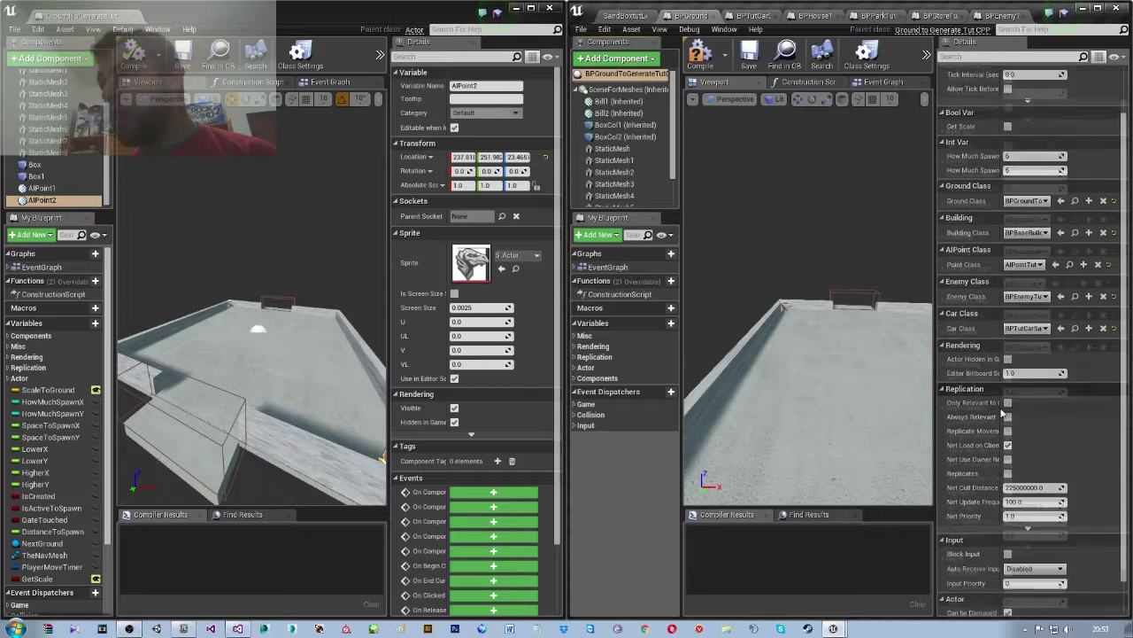
{"action": "scroll", "coordinate": [1005, 405], "scroll_direction": "up", "scroll_amount": 2}
{"action": "scroll", "coordinate": [1005, 405], "scroll_direction": "up", "scroll_amount": 2}
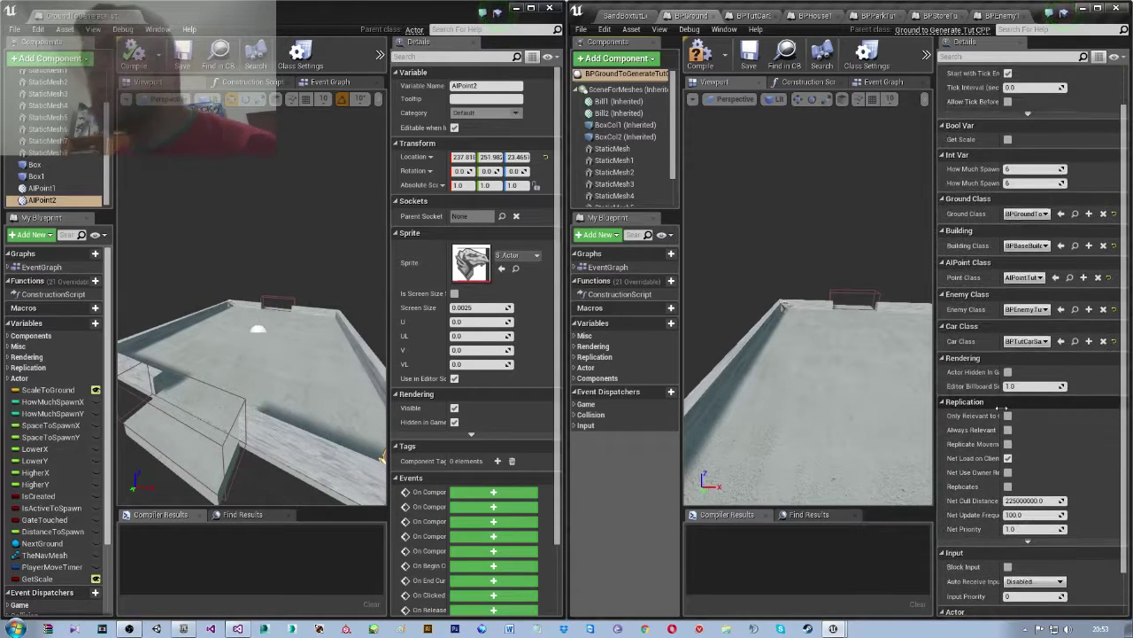
{"action": "scroll", "coordinate": [1005, 405], "scroll_direction": "up", "scroll_amount": 1}
{"action": "scroll", "coordinate": [825, 330], "scroll_direction": "down", "scroll_amount": 3}
{"action": "mouse_move", "coordinate": [824, 330]}
{"action": "left_mouse_down"}
{"action": "mouse_move", "coordinate": [798, 312]}
{"action": "mouse_move", "coordinate": [776, 323]}
{"action": "left_mouse_up"}
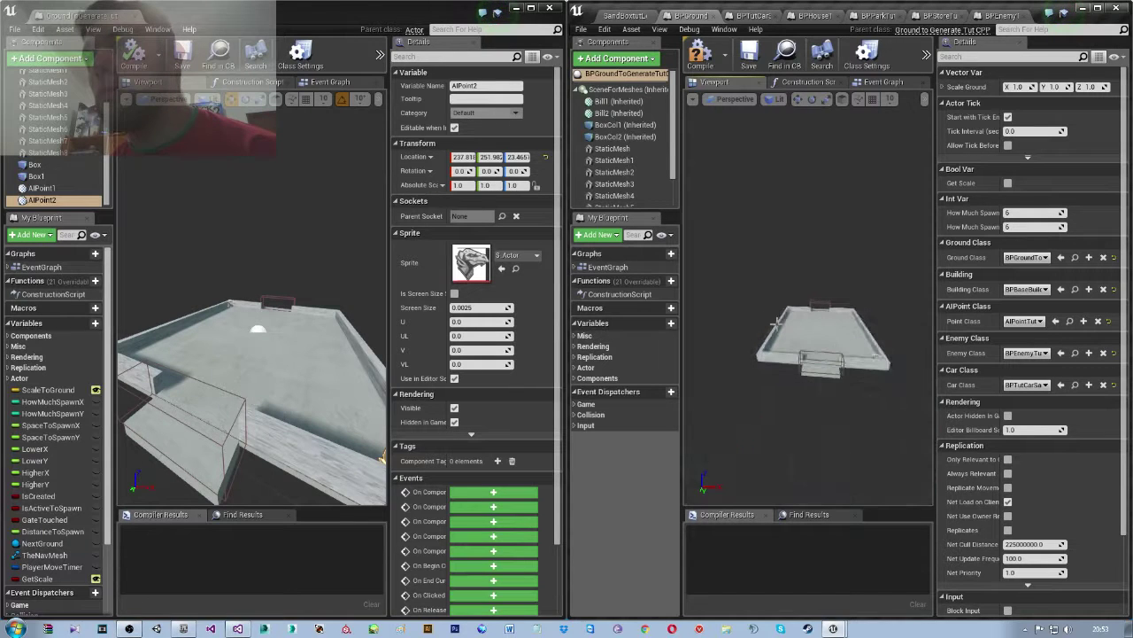
{"action": "left_click", "coordinate": [700, 55]}
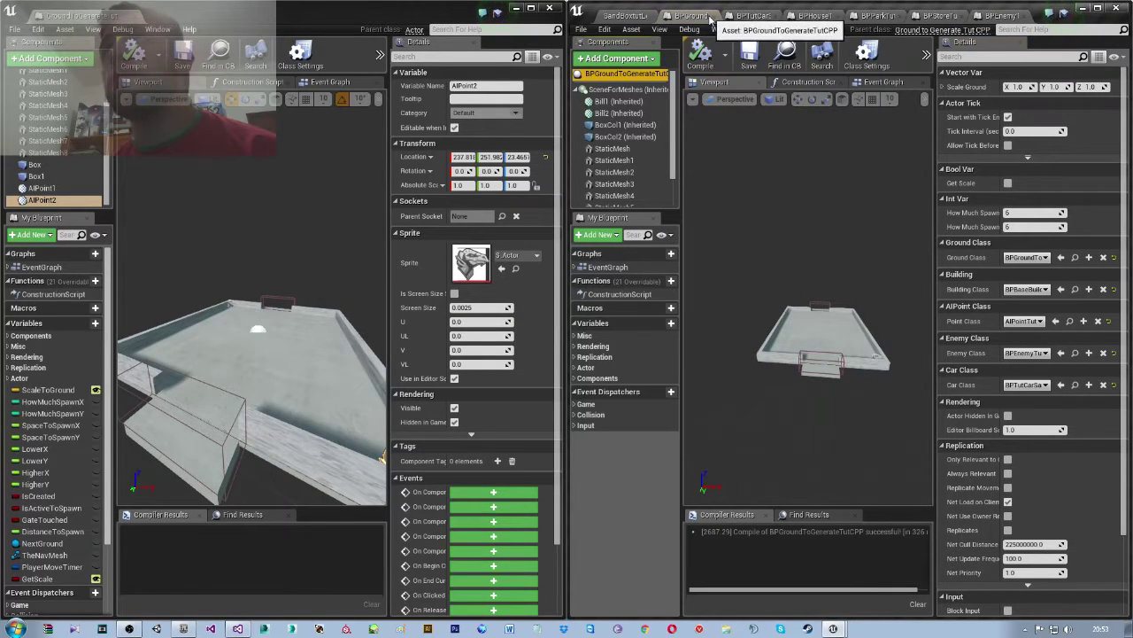
{"action": "left_click", "coordinate": [711, 18]}
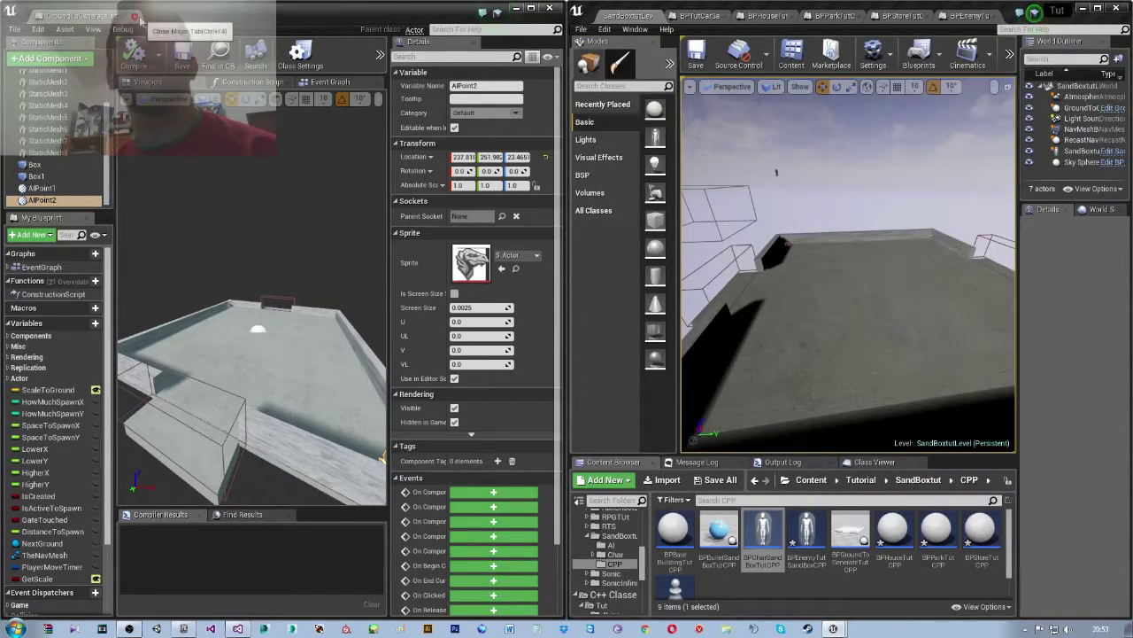
- Check the car's C++ code and the BPTutCarSandBoxCPP blueprint, then return to the SandBoxtut level
{"action": "key", "text": "alt+Tab"}
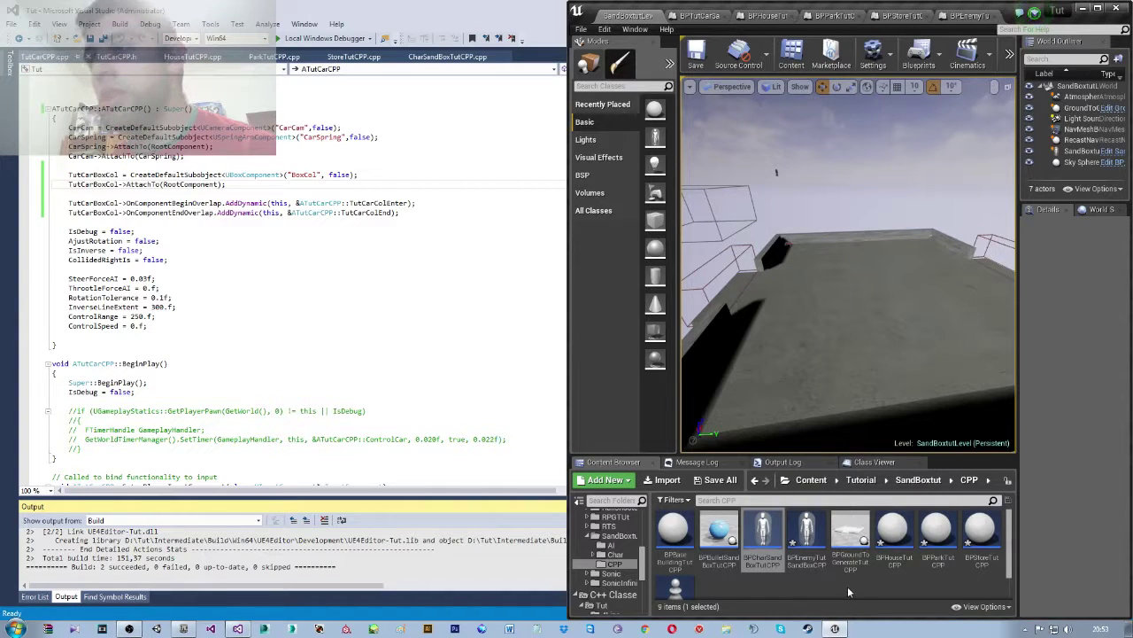
{"action": "left_click", "coordinate": [704, 16]}
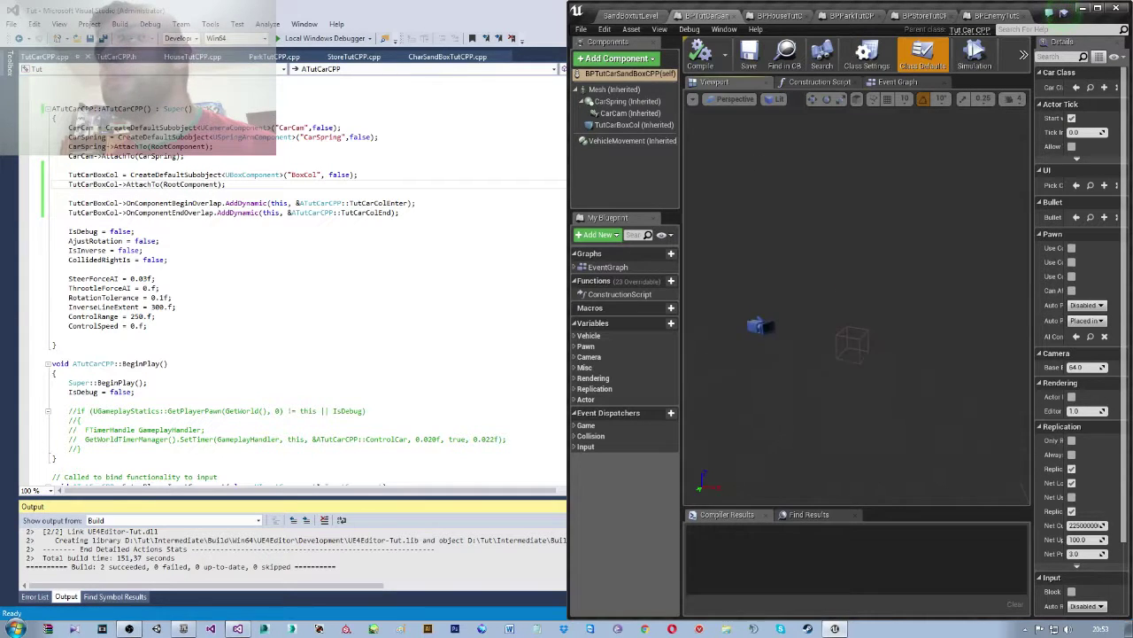
{"action": "left_click", "coordinate": [642, 15]}
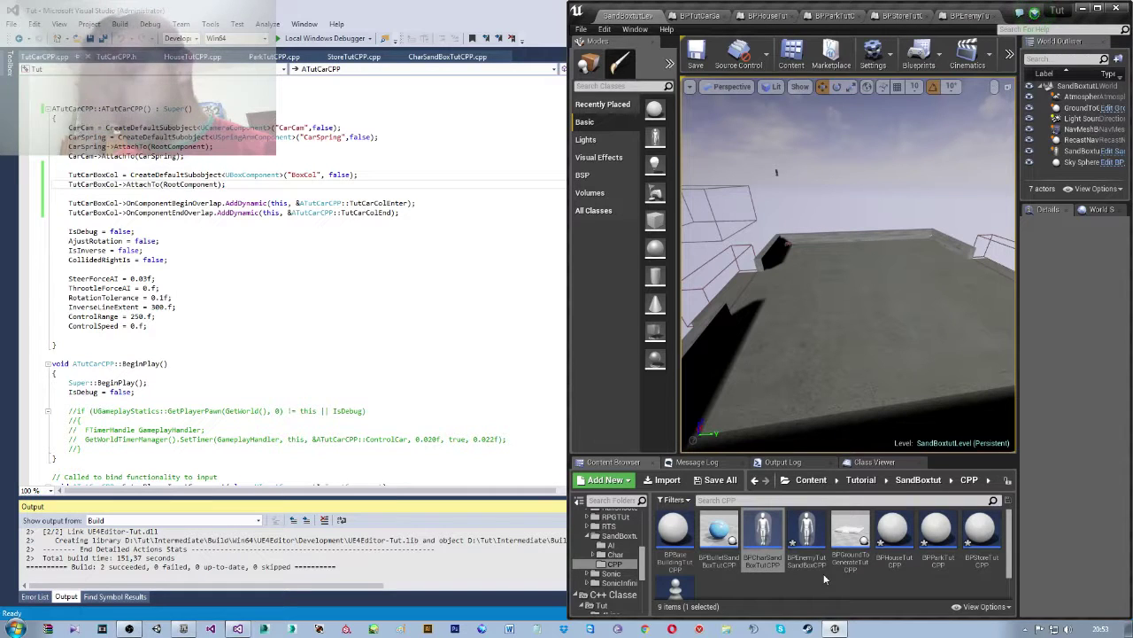
- Browse the Content Browser to Tutorial > SandBoxtut and open the old SandBoxCarTut blueprint
{"action": "scroll", "coordinate": [606, 572], "scroll_direction": "up", "scroll_amount": 1}
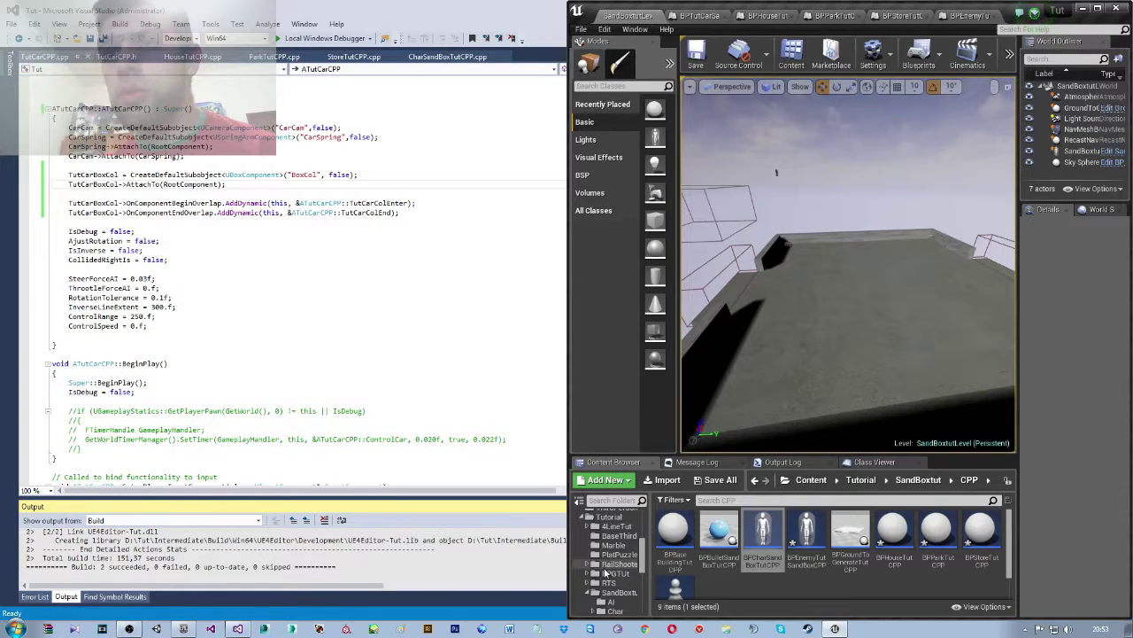
{"action": "scroll", "coordinate": [610, 568], "scroll_direction": "up", "scroll_amount": 1}
{"action": "scroll", "coordinate": [611, 564], "scroll_direction": "up", "scroll_amount": 1}
{"action": "scroll", "coordinate": [610, 565], "scroll_direction": "up", "scroll_amount": 2}
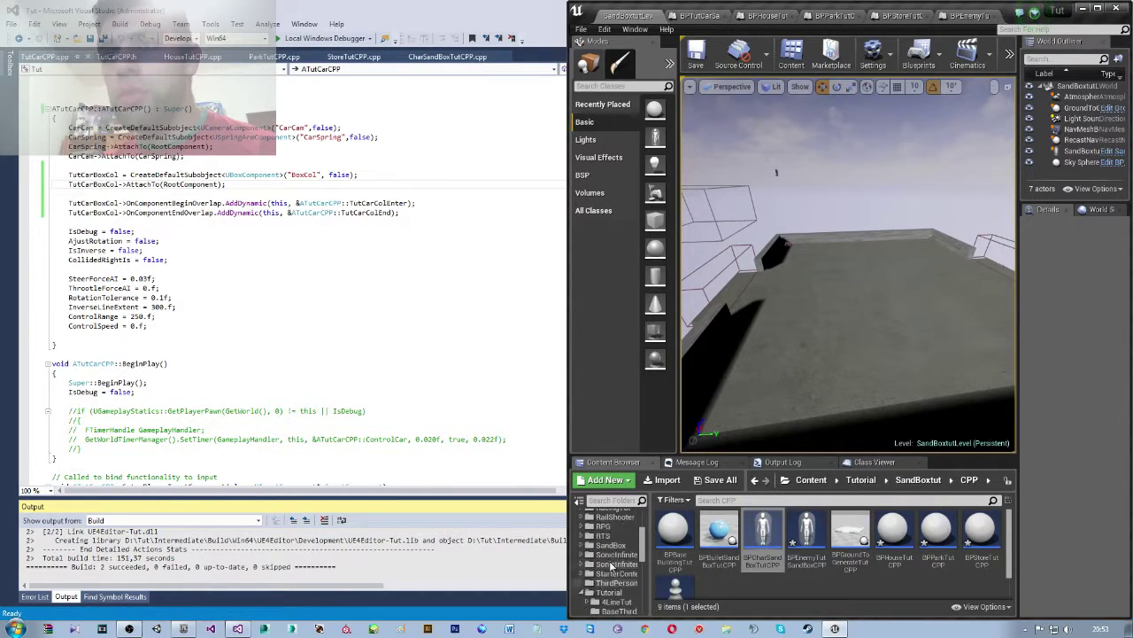
{"action": "scroll", "coordinate": [611, 567], "scroll_direction": "up", "scroll_amount": 1}
{"action": "scroll", "coordinate": [613, 567], "scroll_direction": "up", "scroll_amount": 1}
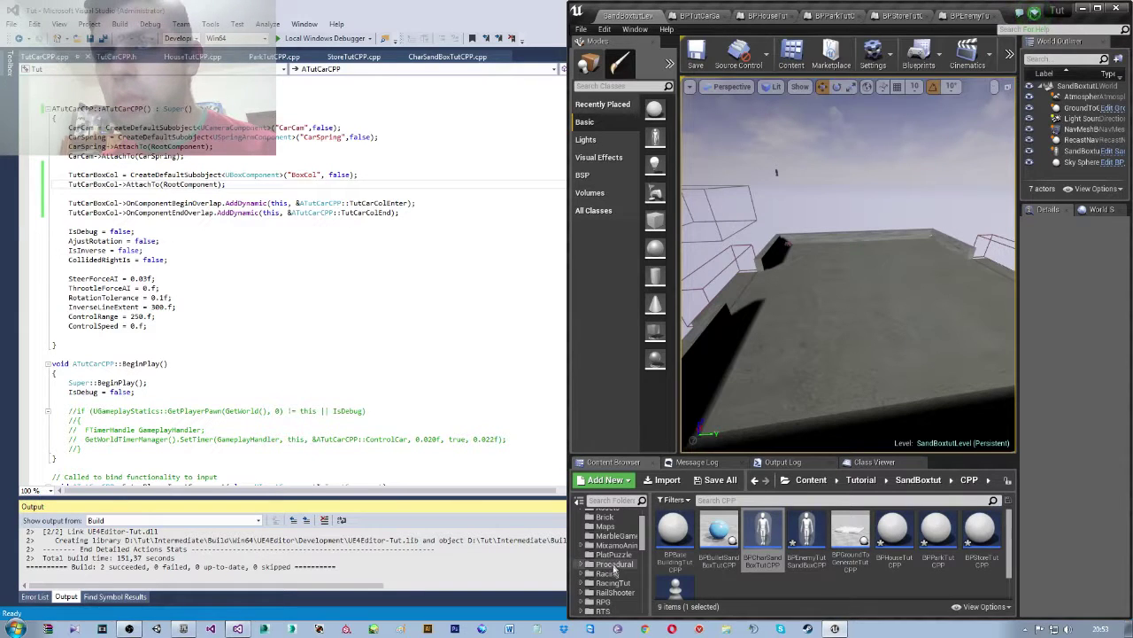
{"action": "left_click", "coordinate": [611, 573]}
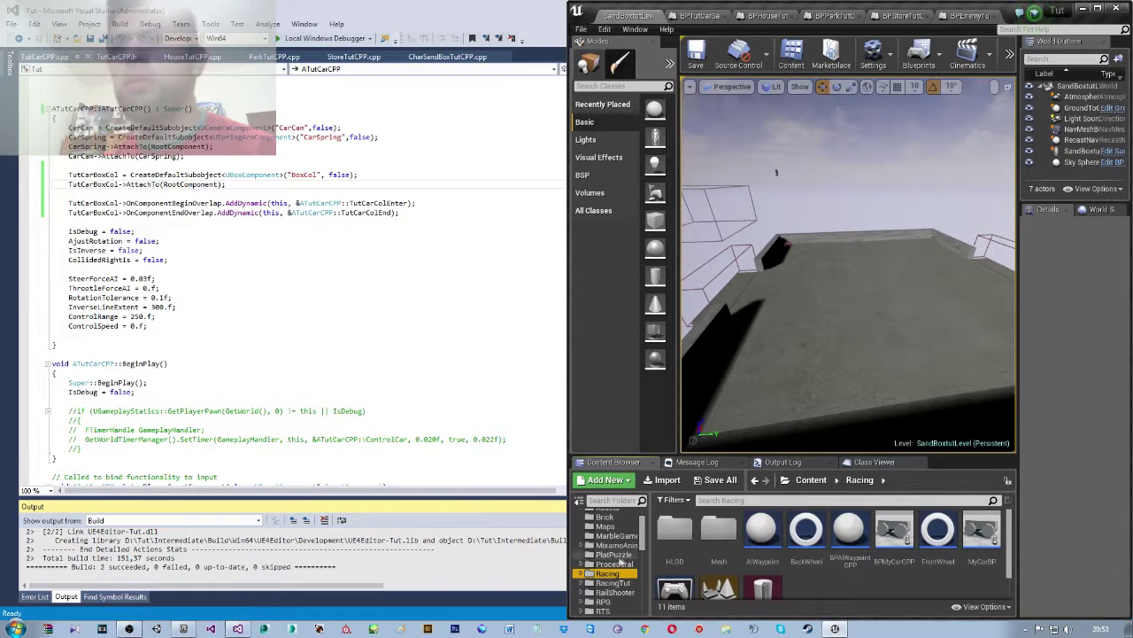
{"action": "scroll", "coordinate": [623, 561], "scroll_direction": "down", "scroll_amount": 3}
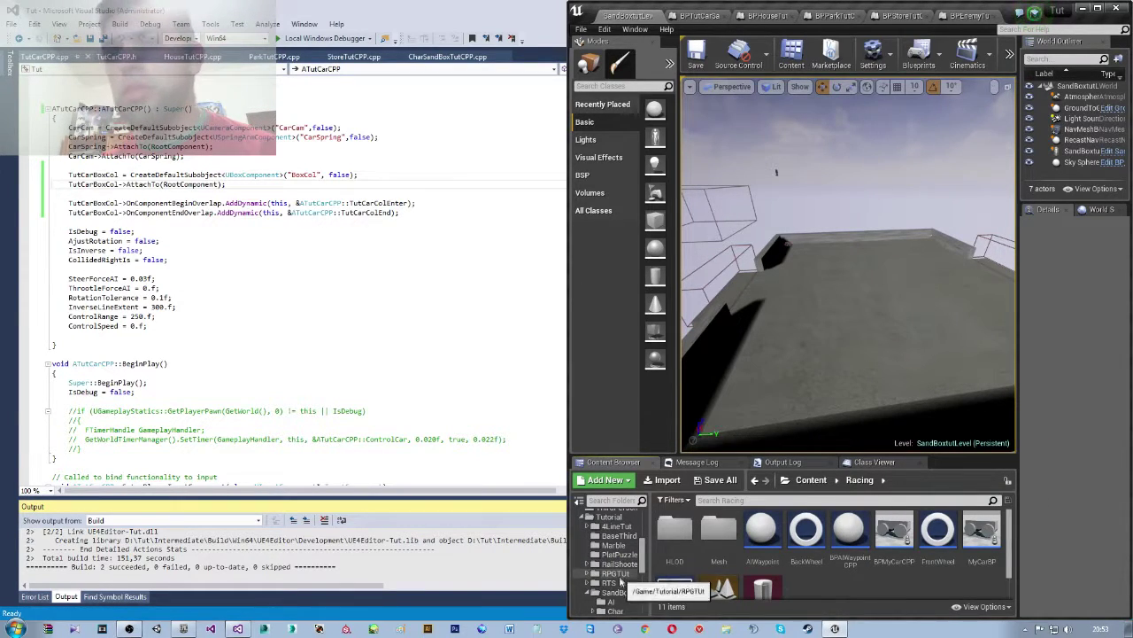
{"action": "left_click", "coordinate": [618, 591]}
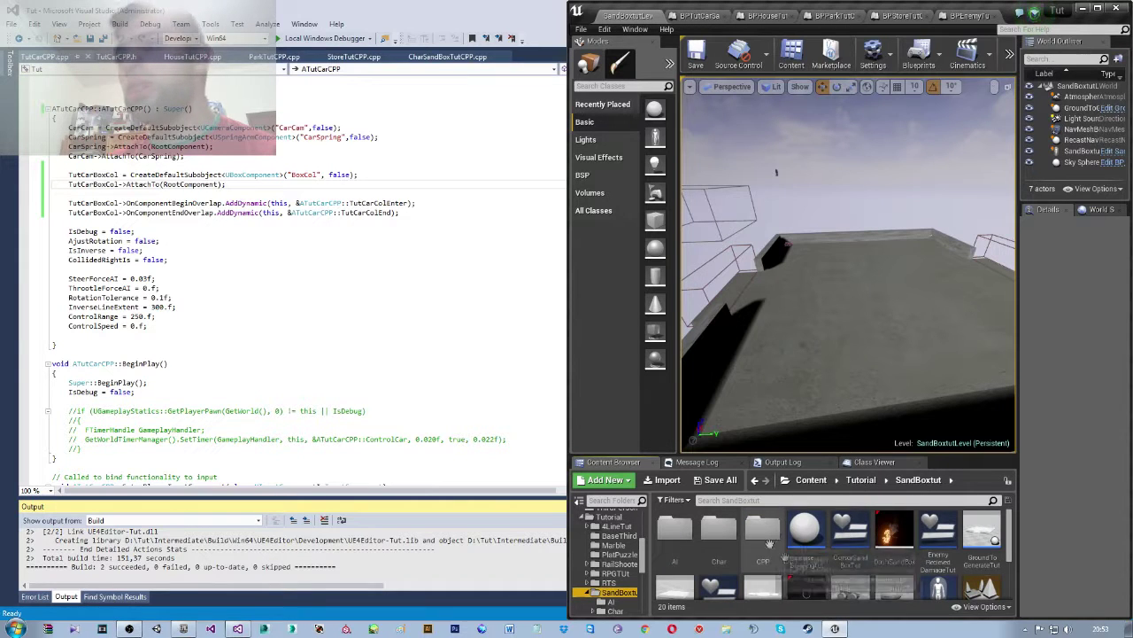
{"action": "scroll", "coordinate": [850, 567], "scroll_direction": "down", "scroll_amount": 2}
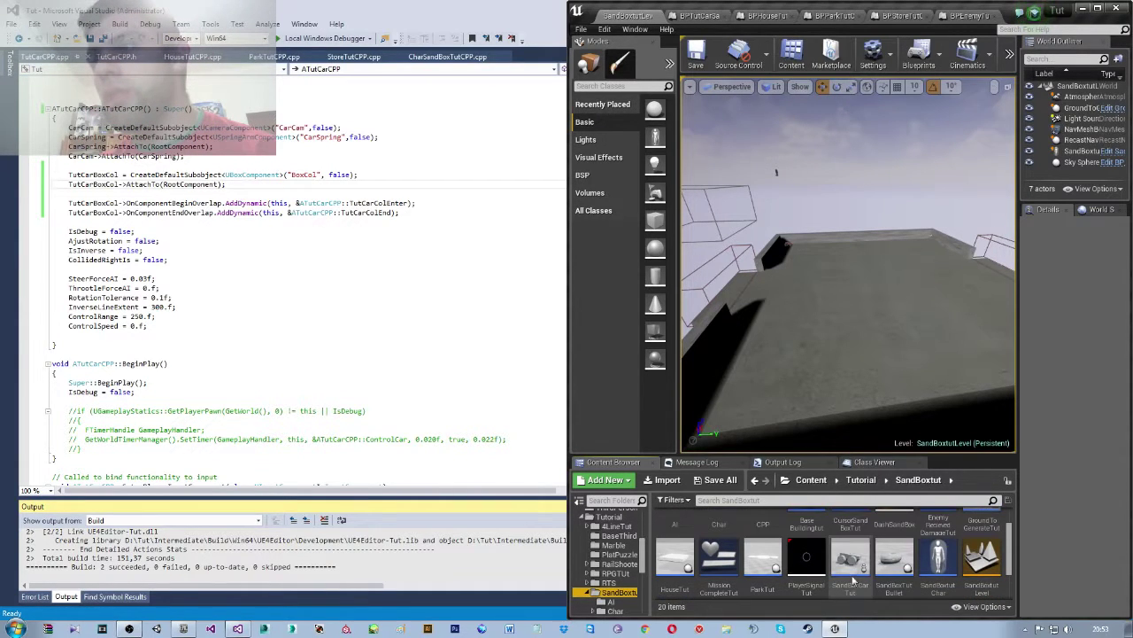
{"action": "double_click", "coordinate": [840, 552]}
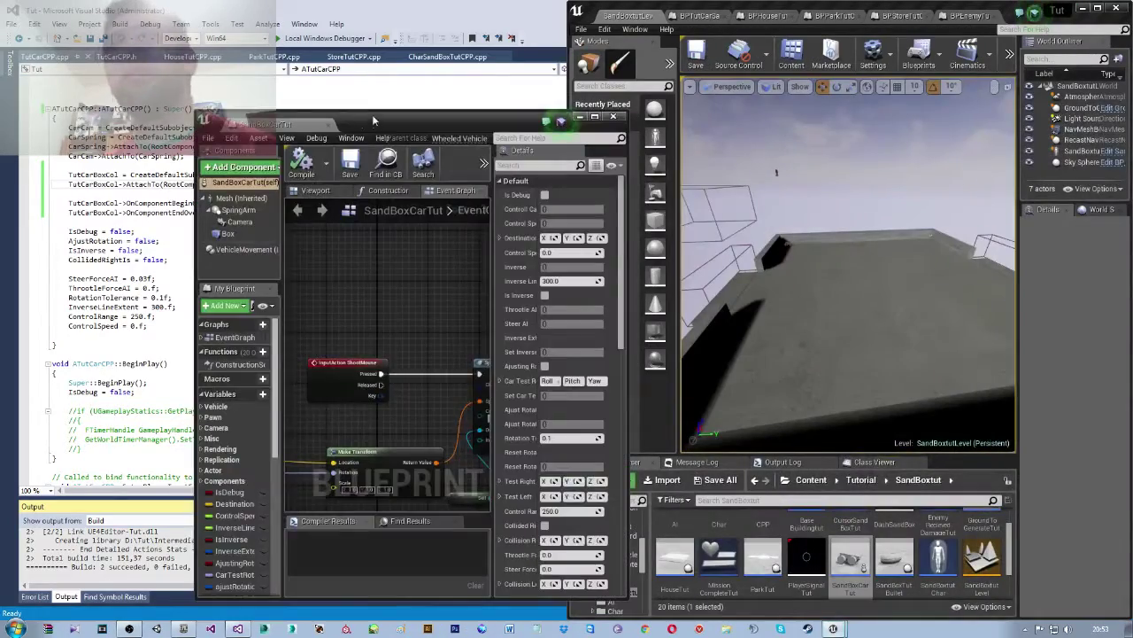
- Dock SandBoxCarTut on the left and copy its Mesh component's TutCar Skeletal Mesh value
{"action": "left_click_drag", "start_coordinate": [1008, 18], "coordinate": [54, 15]}
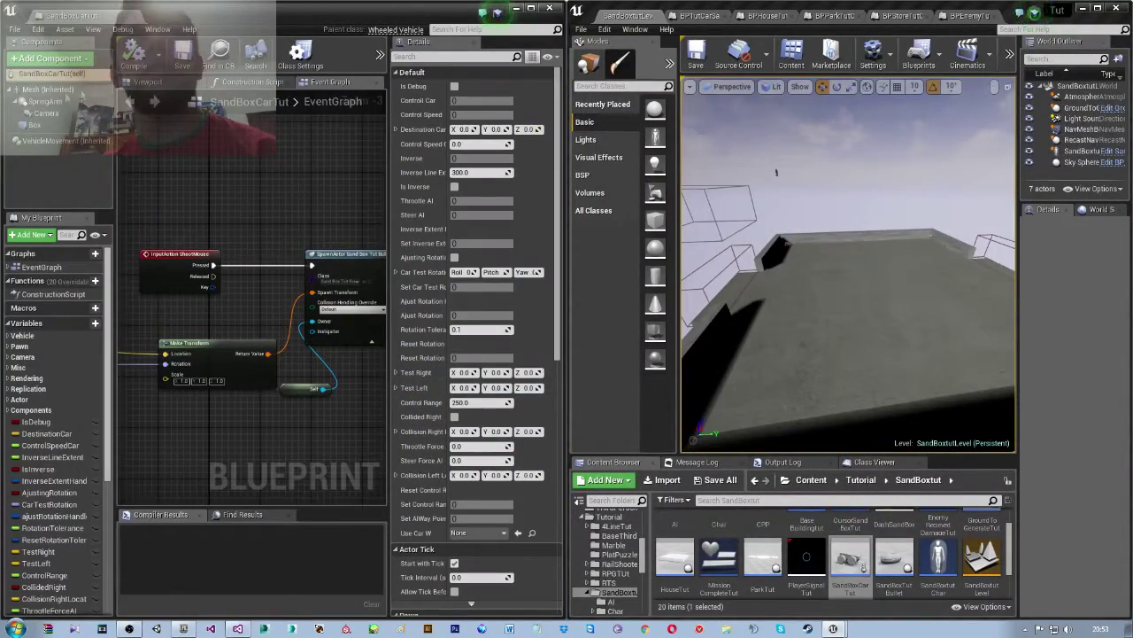
{"action": "left_click", "coordinate": [52, 90]}
{"action": "right_click", "coordinate": [54, 90]}
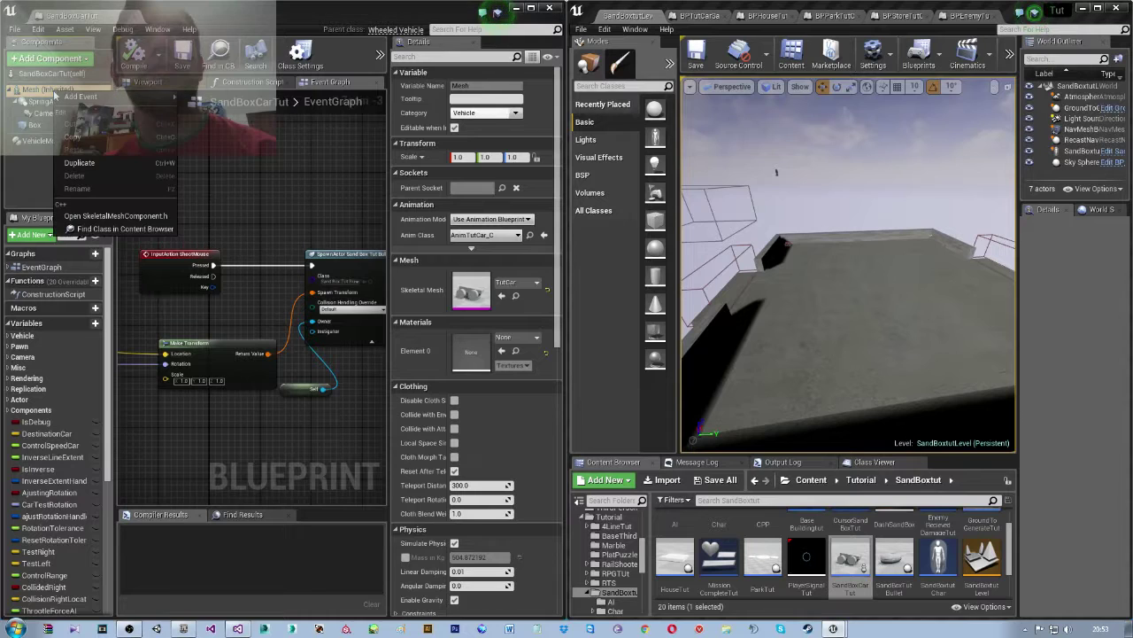
{"action": "left_click", "coordinate": [37, 155]}
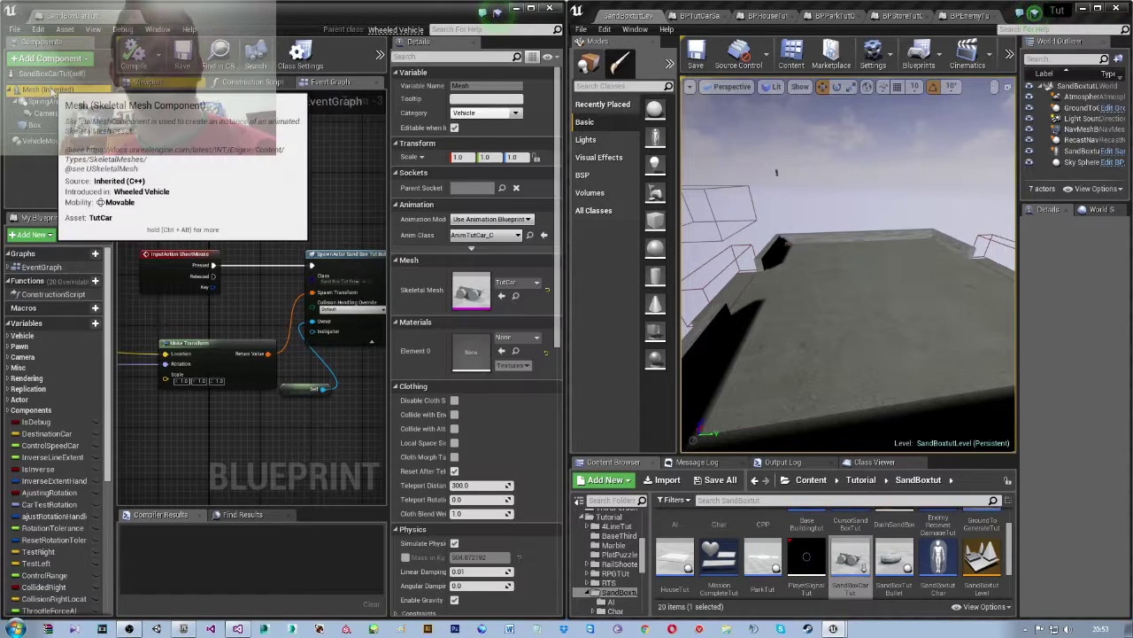
{"action": "right_click", "coordinate": [423, 294]}
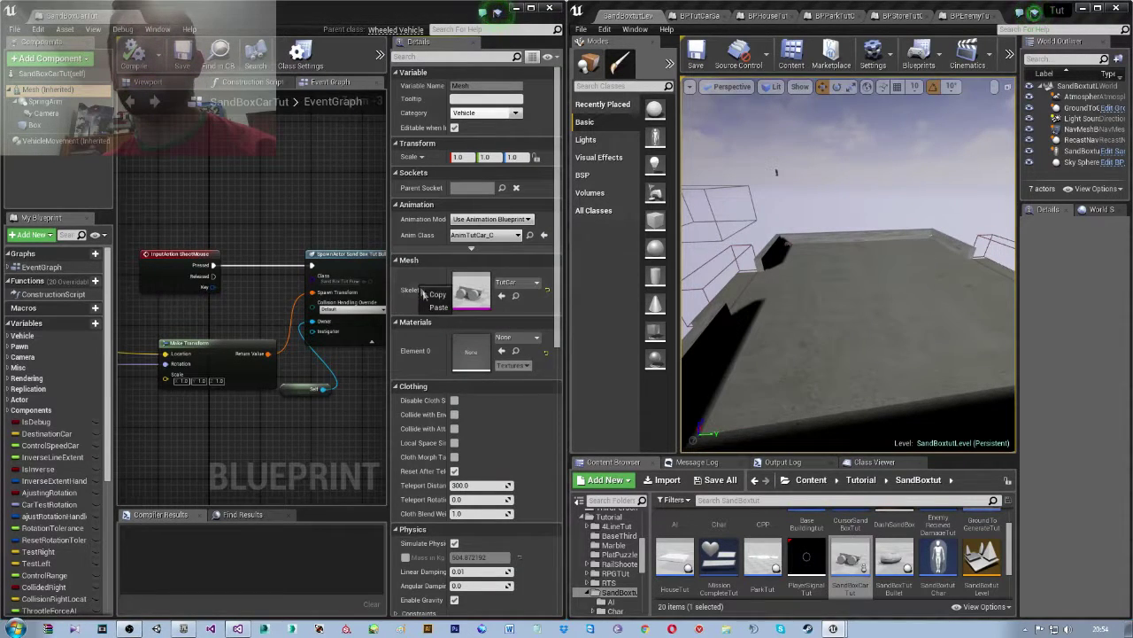
{"action": "left_click", "coordinate": [437, 295]}
- Bring up BPTutCarSandBoxCPP beside it with a wider Details panel
{"action": "left_click", "coordinate": [706, 16]}
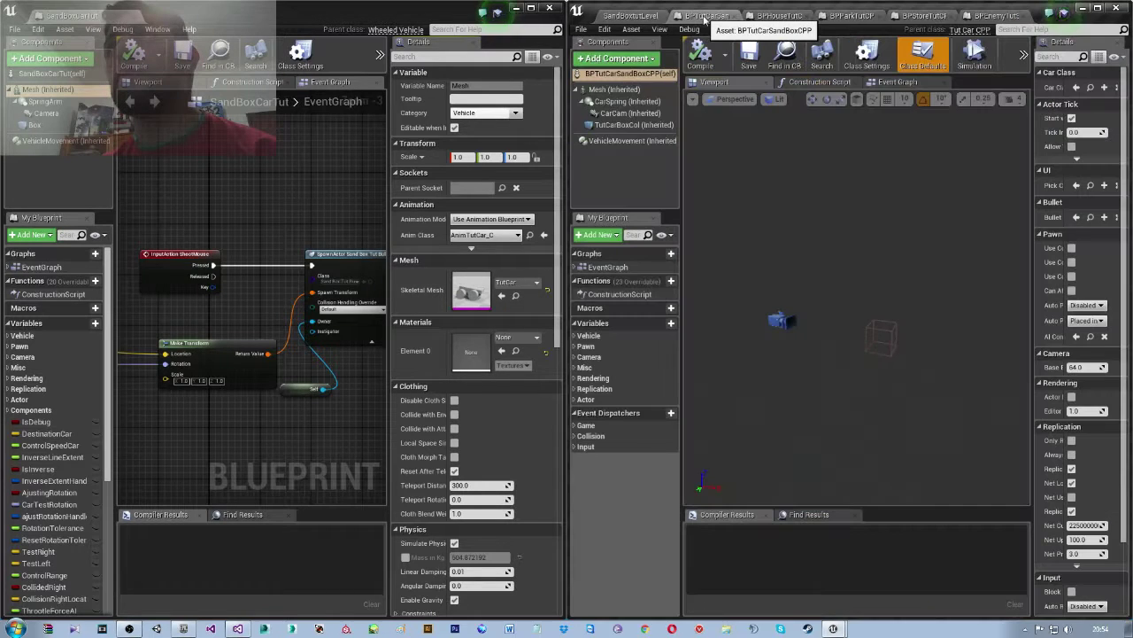
{"action": "left_click_drag", "start_coordinate": [1036, 254], "coordinate": [889, 263]}
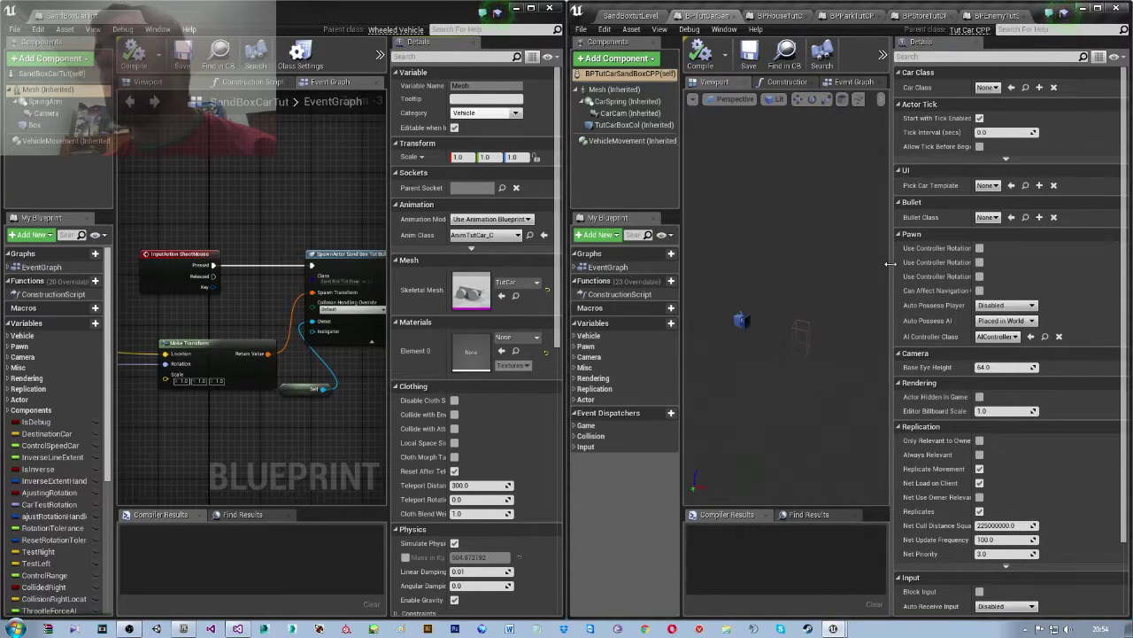
{"action": "scroll", "coordinate": [965, 116], "scroll_direction": "down", "scroll_amount": 3}
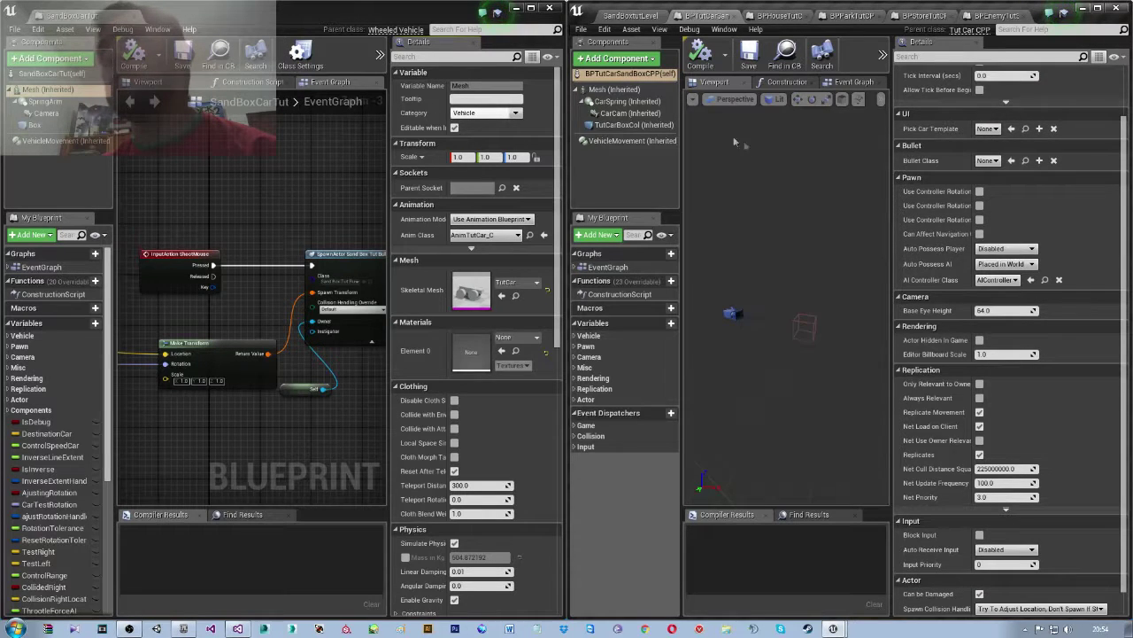
- Paste TutCar as the Skeletal Mesh of the new car's Mesh component
{"action": "left_click", "coordinate": [624, 91]}
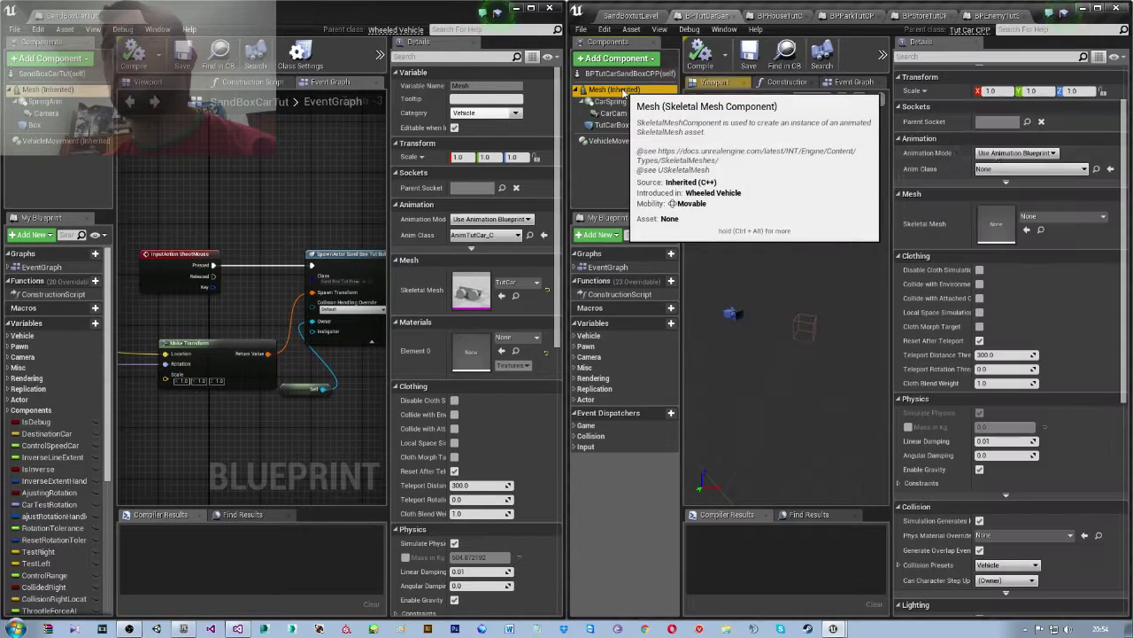
{"action": "right_click", "coordinate": [946, 224]}
{"action": "left_click", "coordinate": [965, 247]}
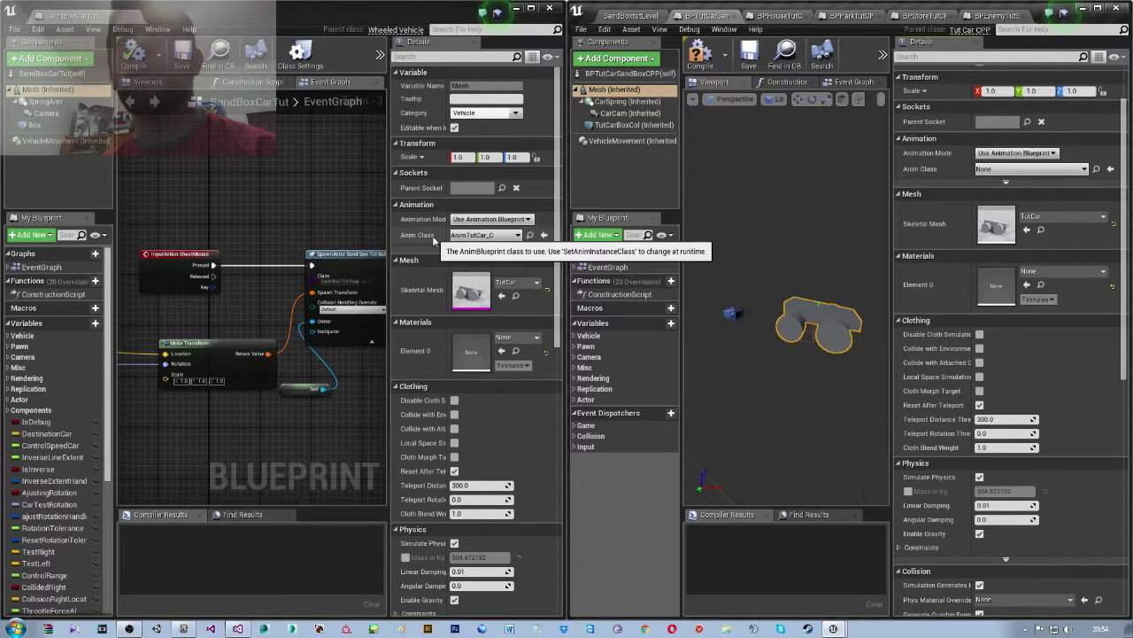
- Check the Animation settings and Element 0 material list without changing anything
{"action": "right_click", "coordinate": [423, 225]}
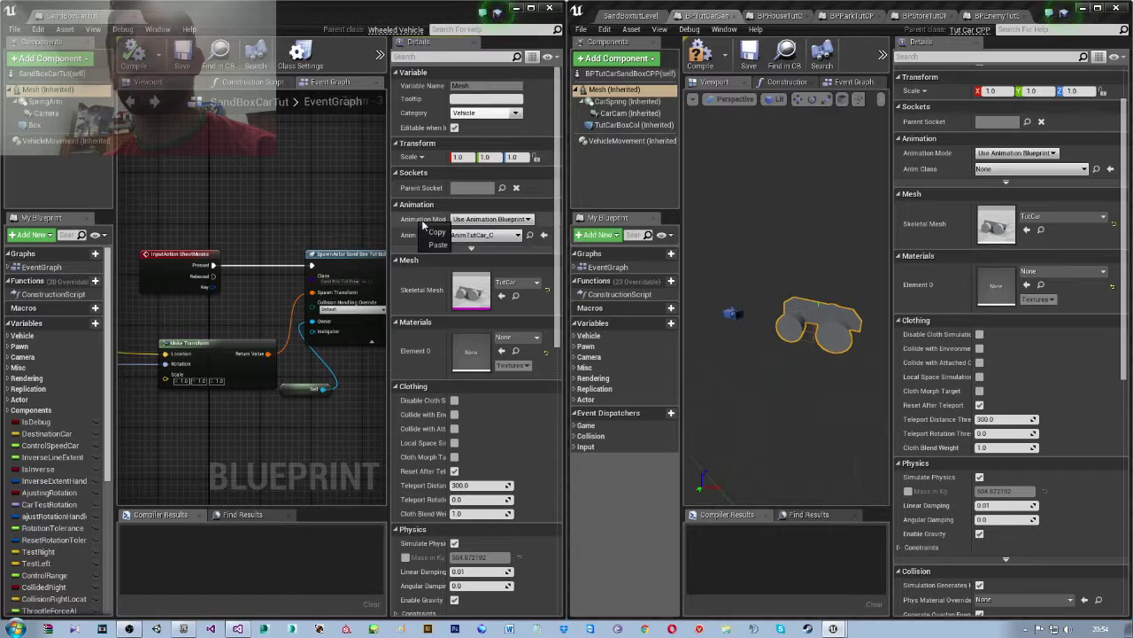
{"action": "left_click", "coordinate": [436, 232]}
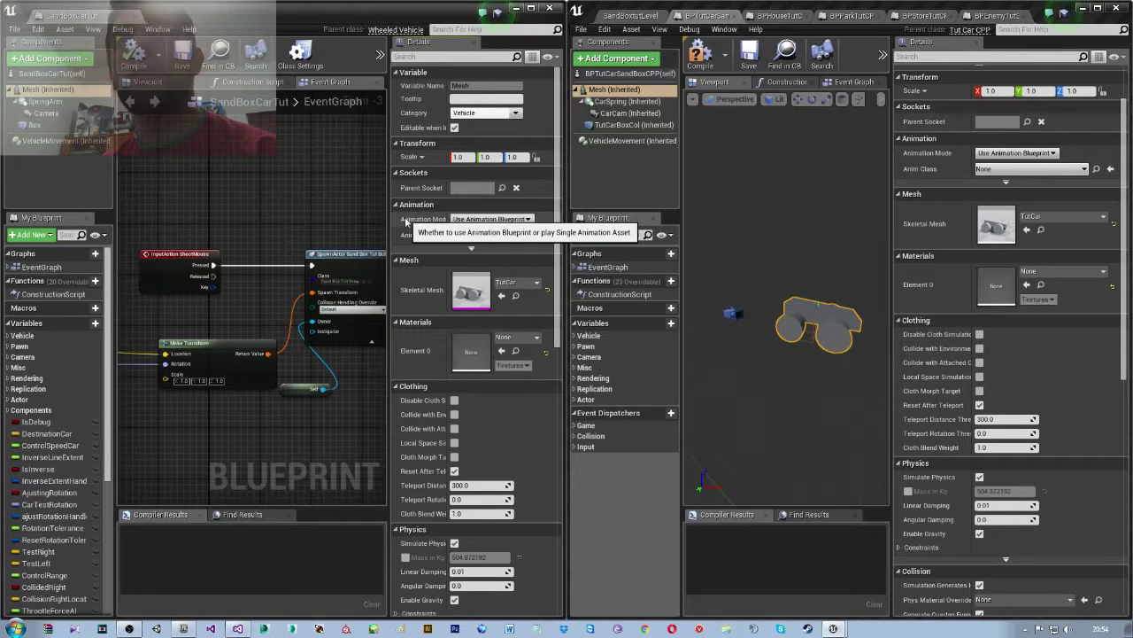
{"action": "right_click", "coordinate": [411, 205]}
{"action": "left_click", "coordinate": [406, 236]}
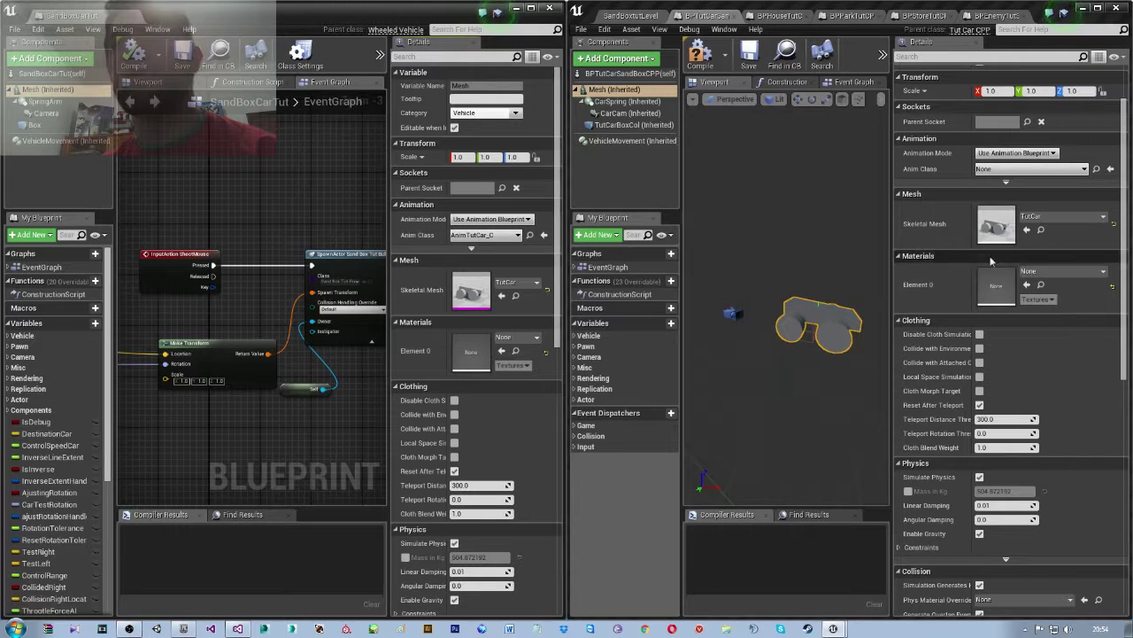
{"action": "left_click", "coordinate": [1050, 274]}
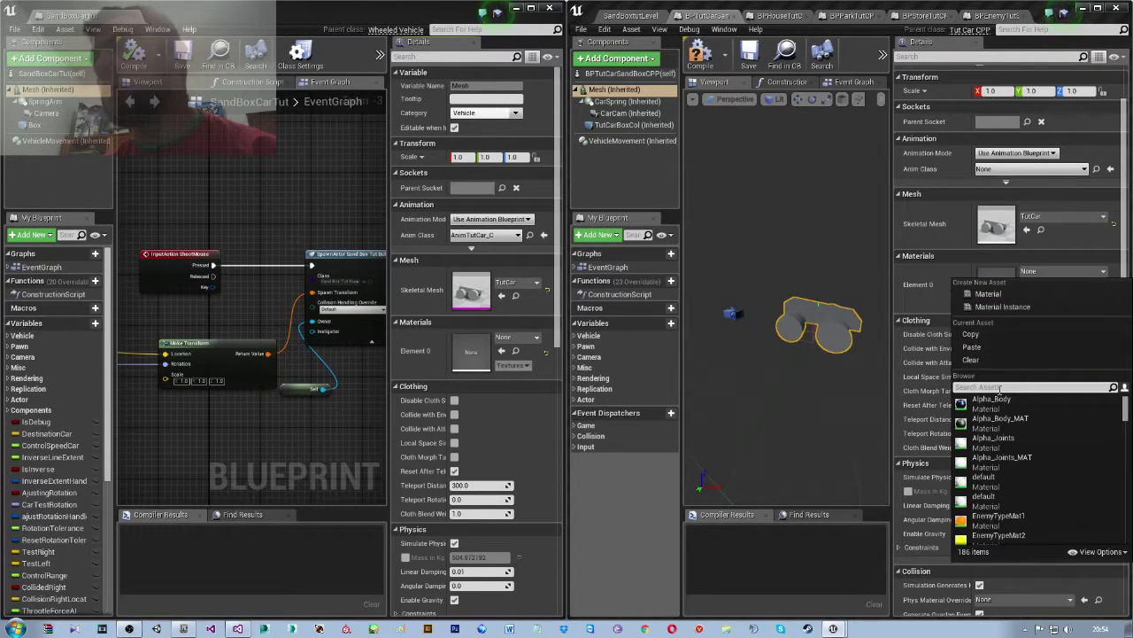
{"action": "type", "text": "ani"}
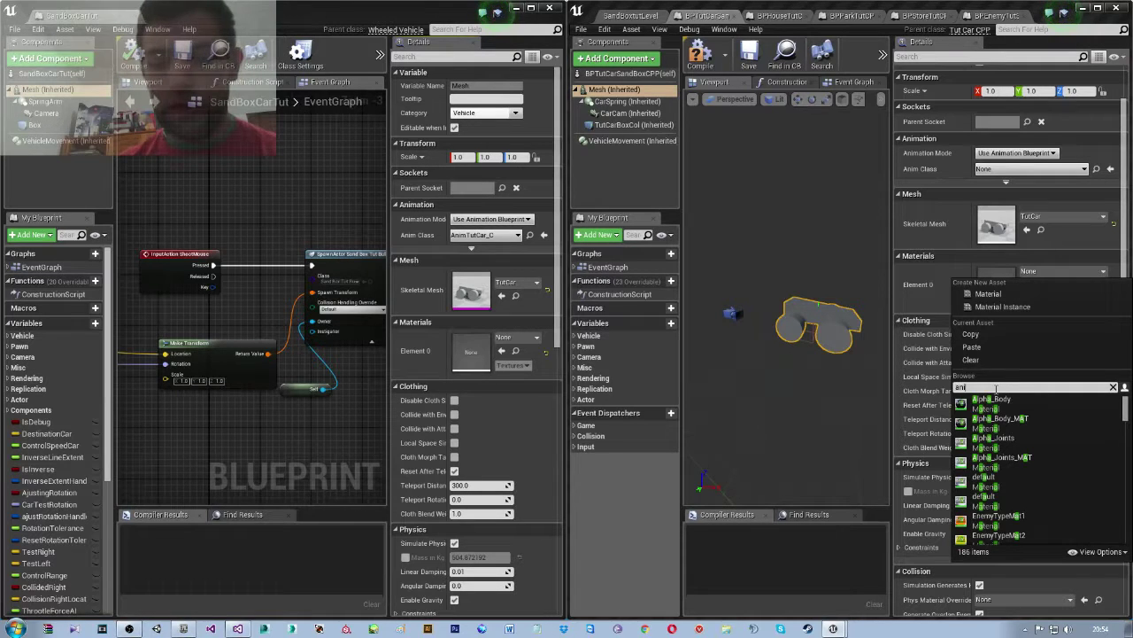
{"action": "type", "text": "mtut"}
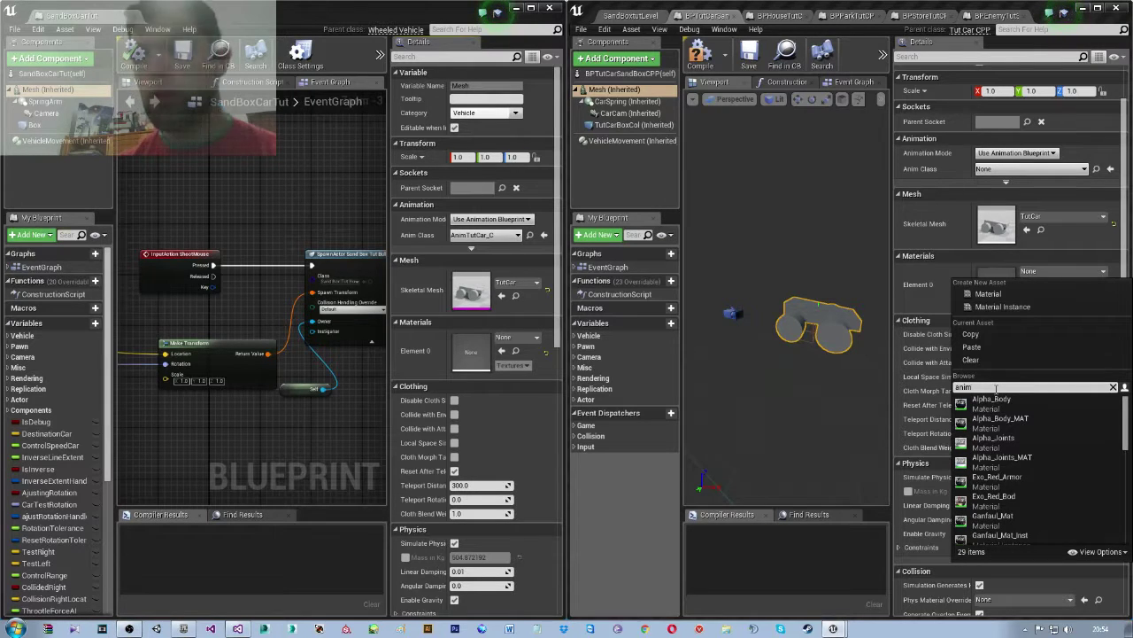
{"action": "left_click", "coordinate": [939, 234]}
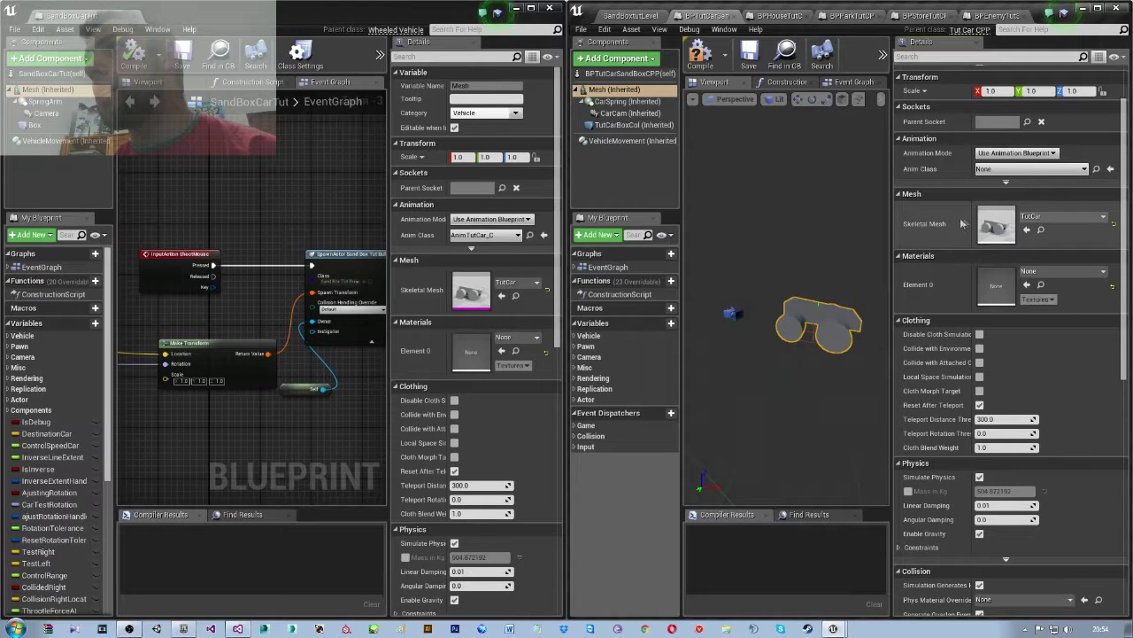
- Set the new car mesh's Anim Class to AnimTutCar_C via an 'animtut' search
{"action": "left_click", "coordinate": [1000, 169]}
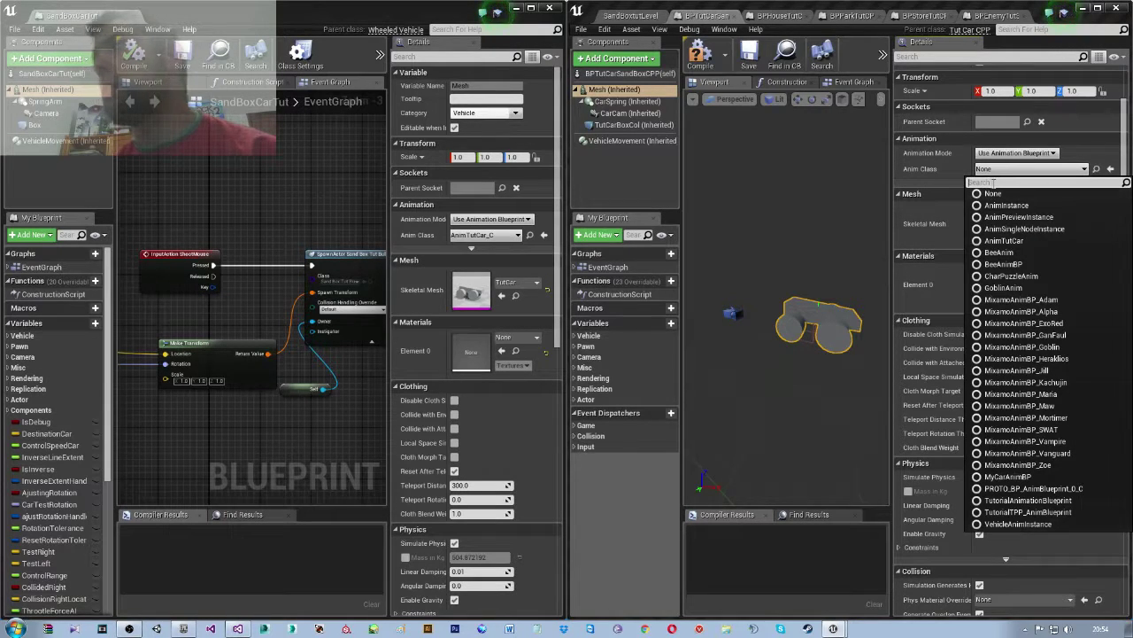
{"action": "type", "text": "anim"}
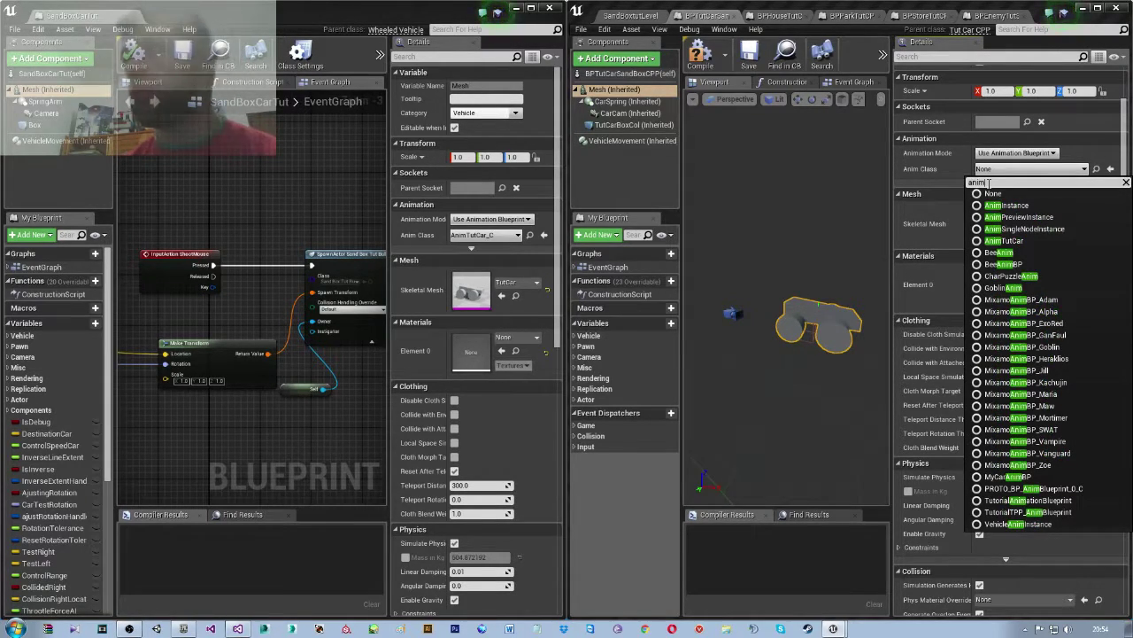
{"action": "type", "text": "tut"}
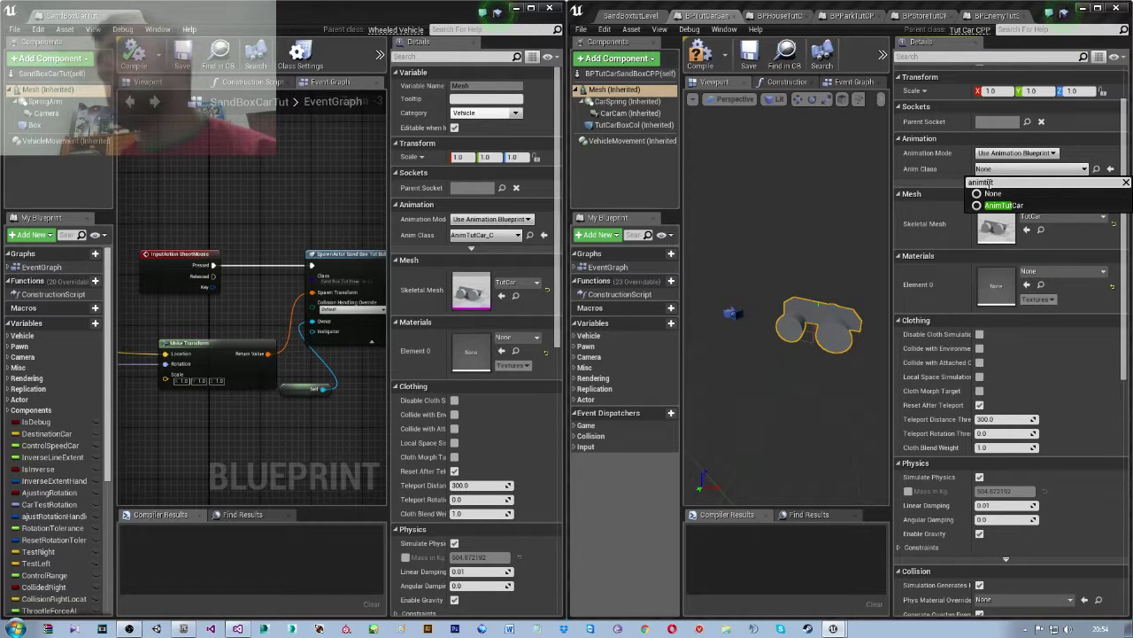
{"action": "left_click", "coordinate": [1003, 205]}
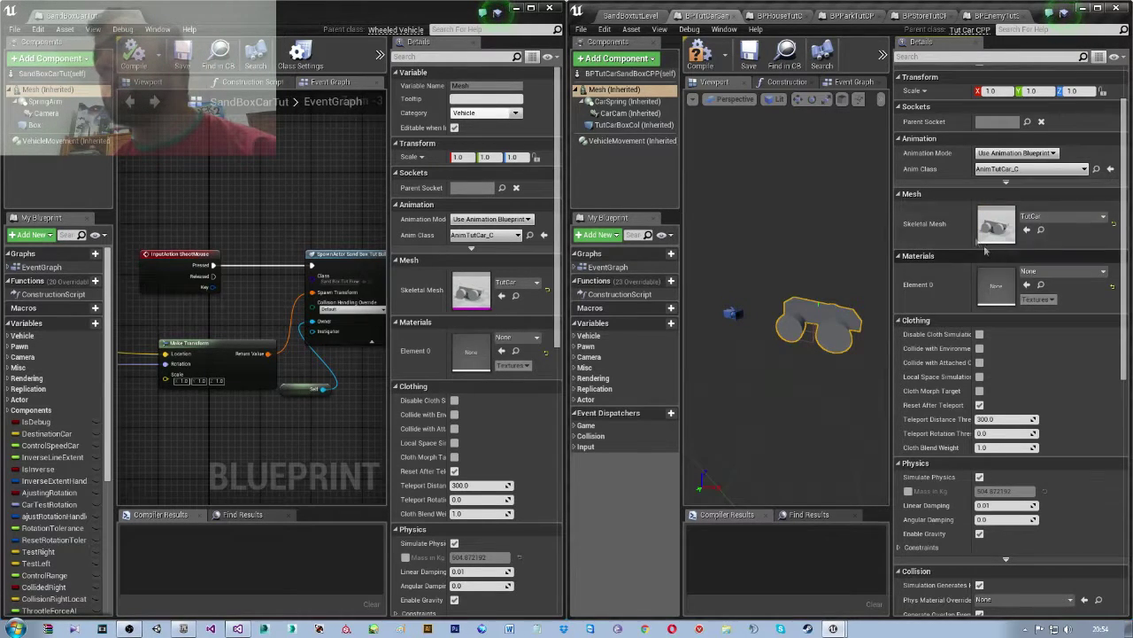
{"action": "scroll", "coordinate": [980, 221], "scroll_direction": "down", "scroll_amount": 3}
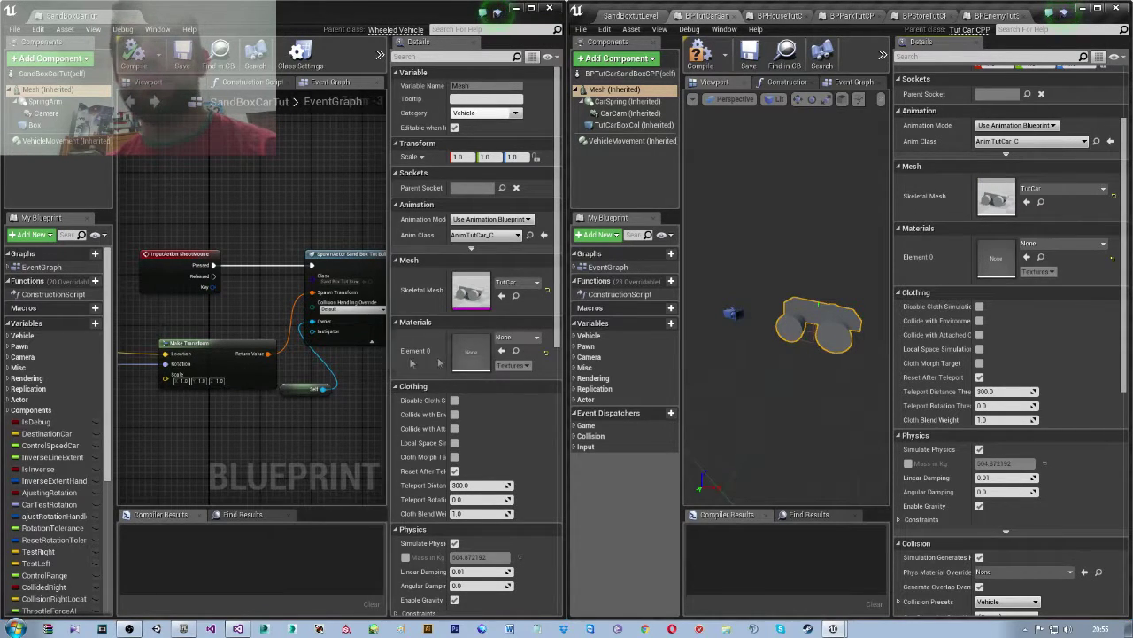
{"action": "scroll", "coordinate": [466, 353], "scroll_direction": "down", "scroll_amount": 1}
{"action": "scroll", "coordinate": [466, 347], "scroll_direction": "up", "scroll_amount": 1}
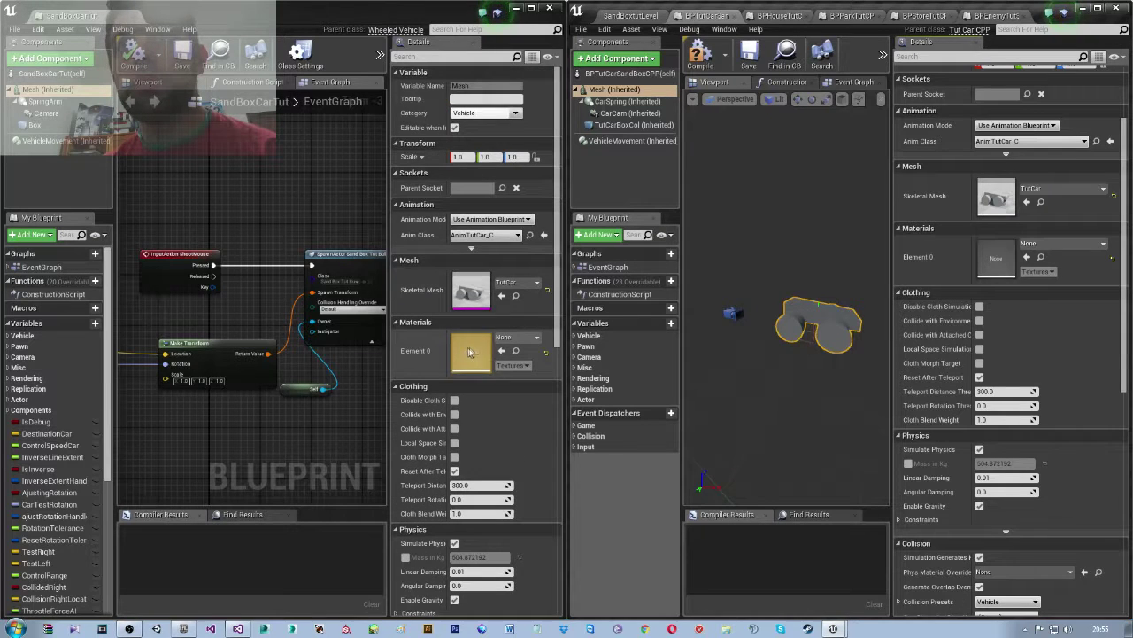
- Compare both cars' VehicleMovement settings and paste the copied Wheel Setups into the new car
{"action": "left_click", "coordinate": [45, 140]}
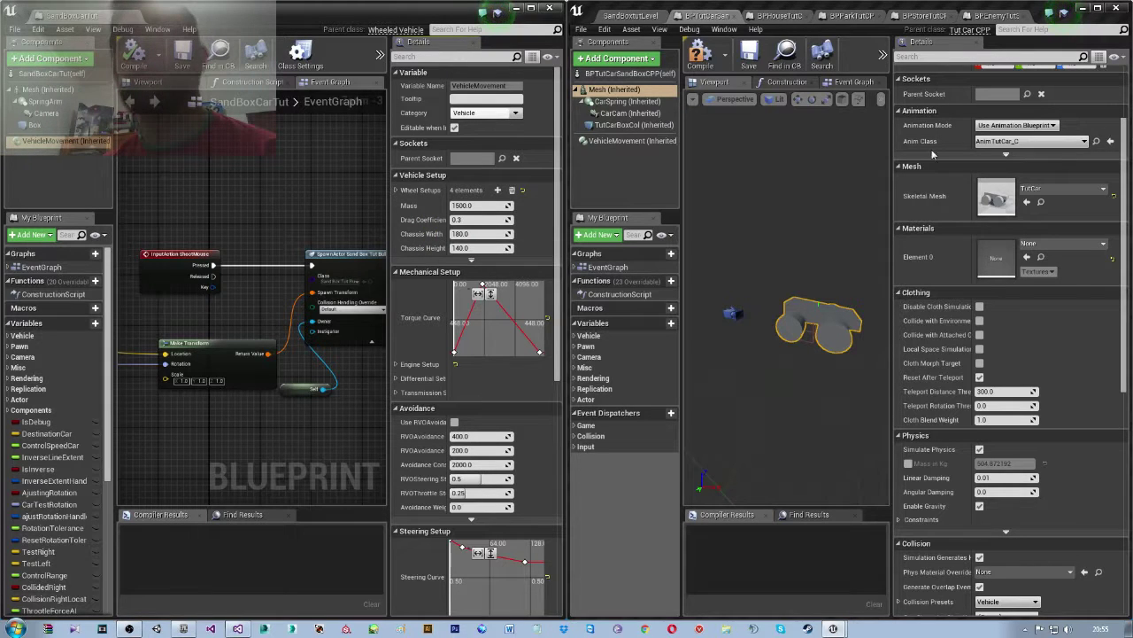
{"action": "left_click", "coordinate": [630, 140]}
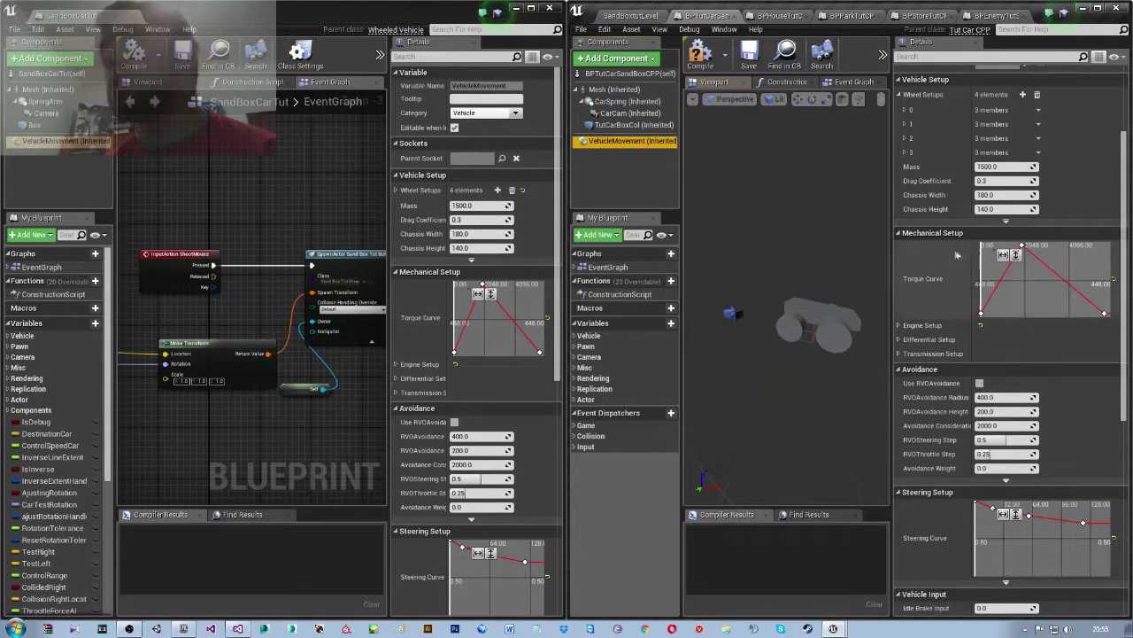
{"action": "scroll", "coordinate": [959, 360], "scroll_direction": "down", "scroll_amount": 1}
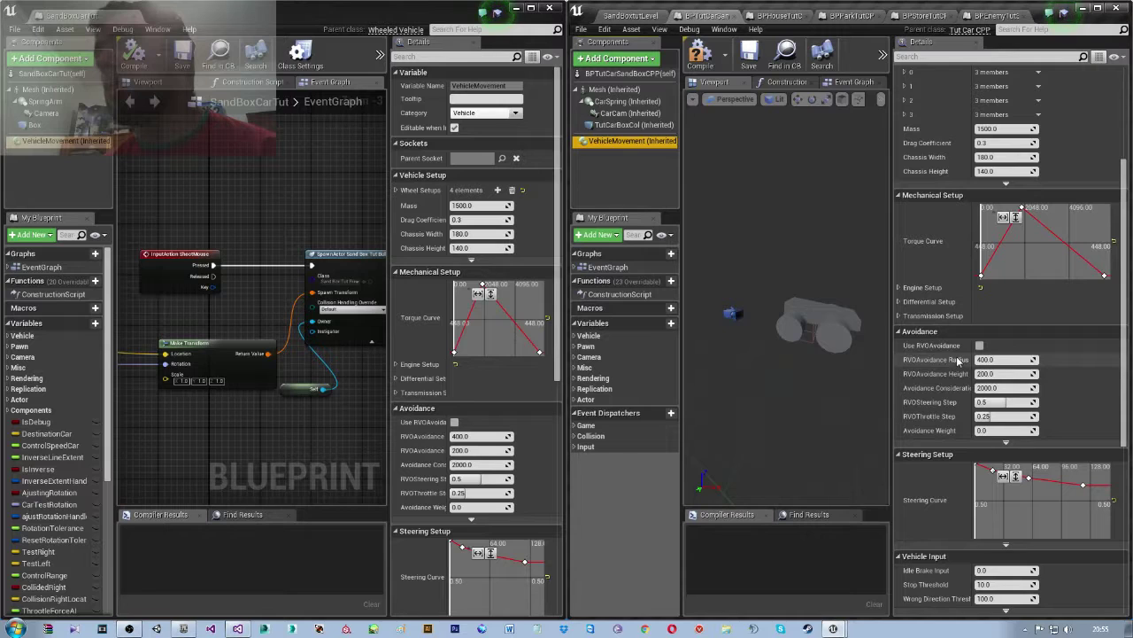
{"action": "scroll", "coordinate": [958, 358], "scroll_direction": "down", "scroll_amount": 1}
{"action": "scroll", "coordinate": [957, 355], "scroll_direction": "down", "scroll_amount": 1}
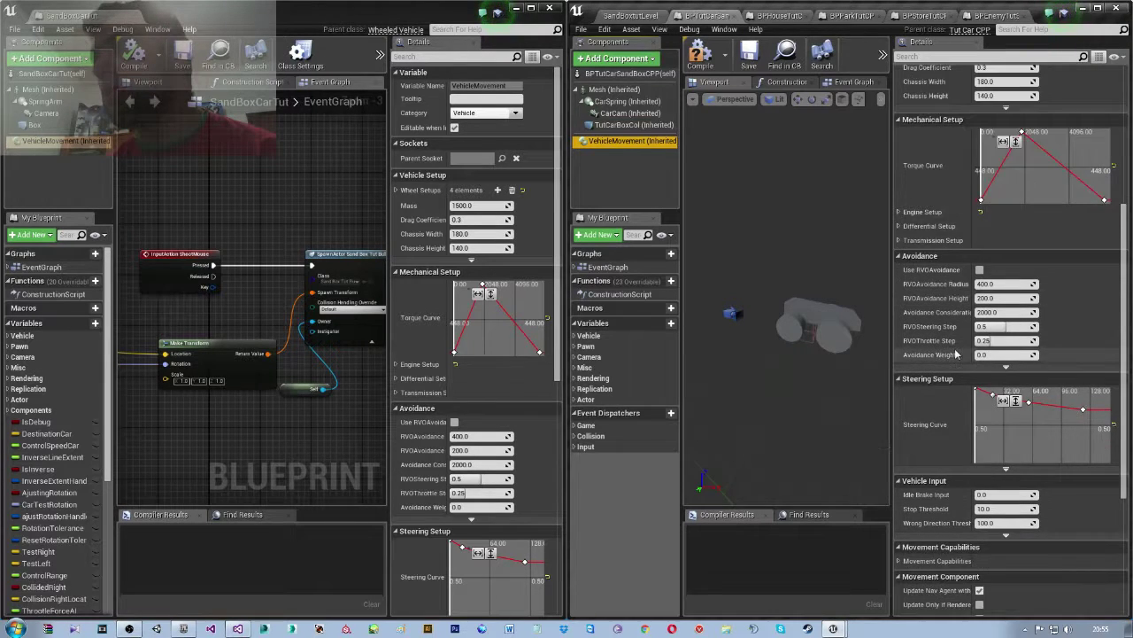
{"action": "scroll", "coordinate": [957, 354], "scroll_direction": "up", "scroll_amount": 4}
{"action": "right_click", "coordinate": [928, 135]}
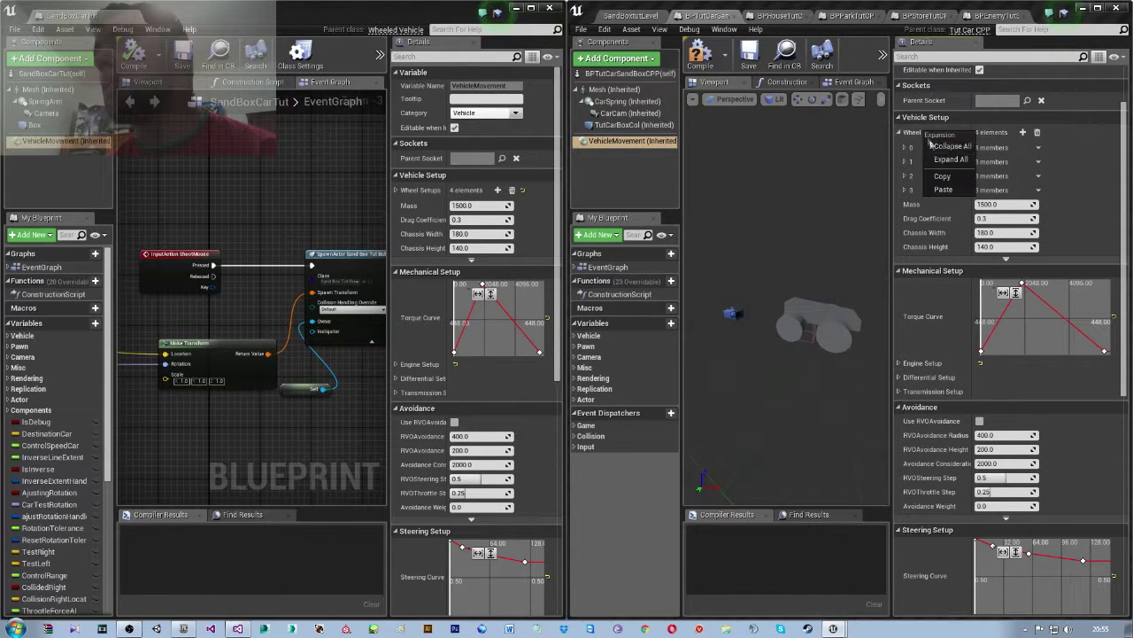
{"action": "left_click", "coordinate": [951, 188]}
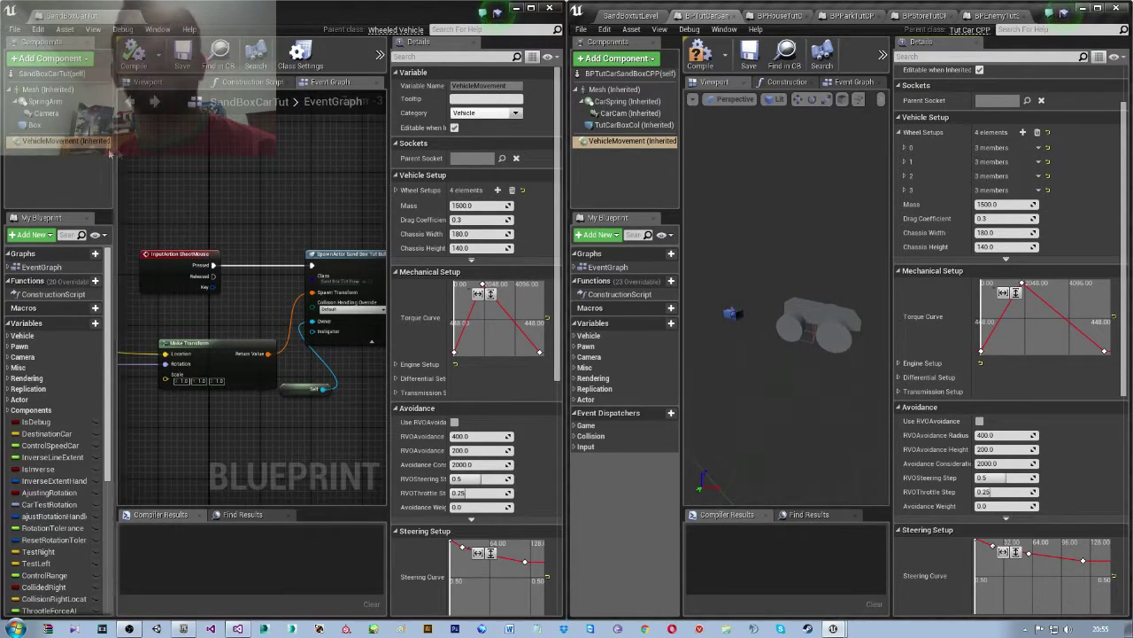
{"action": "left_click", "coordinate": [46, 113]}
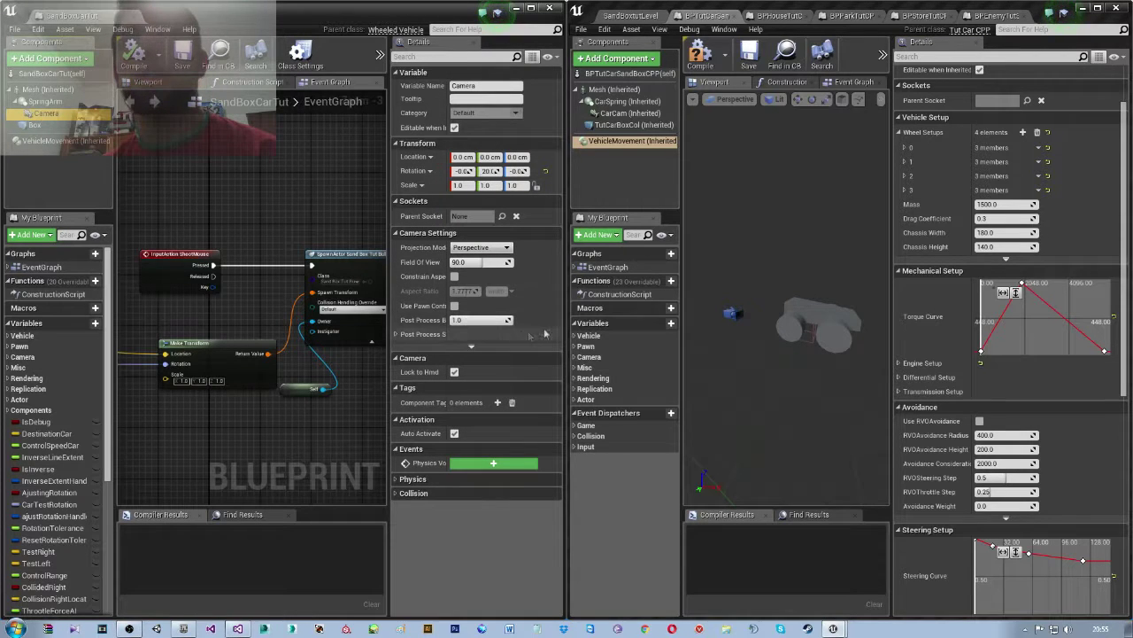
- Compare both cars' camera and spring arm settings and enable camera lag on the new CarSpring
{"action": "left_click", "coordinate": [630, 113]}
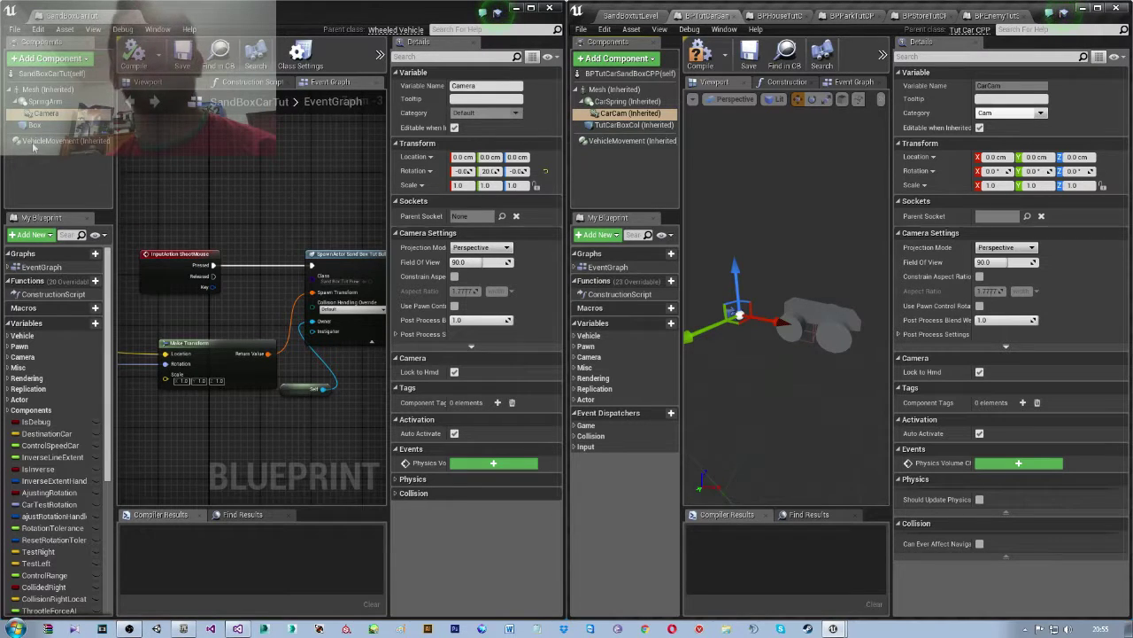
{"action": "left_click", "coordinate": [46, 101]}
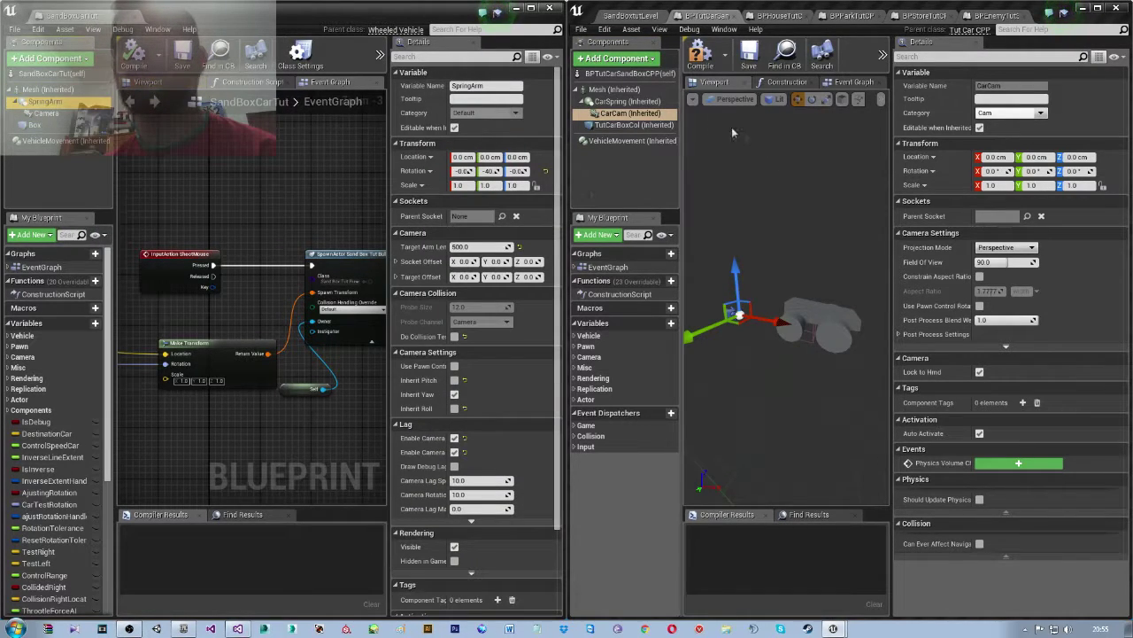
{"action": "left_click", "coordinate": [630, 102]}
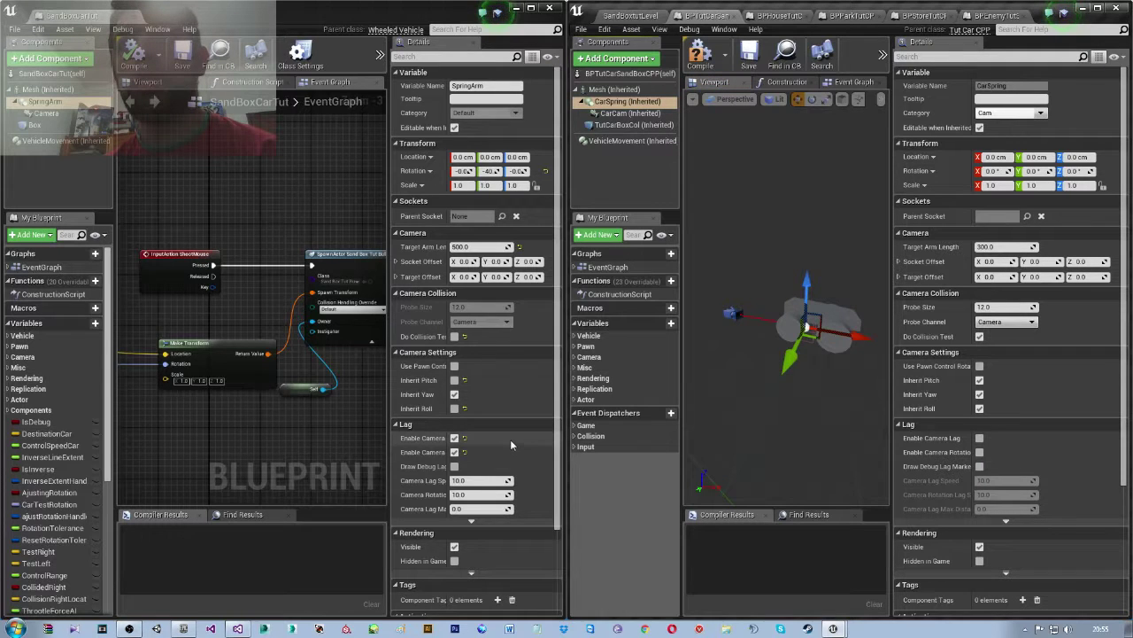
{"action": "scroll", "coordinate": [498, 439], "scroll_direction": "down", "scroll_amount": 1}
{"action": "scroll", "coordinate": [497, 438], "scroll_direction": "down", "scroll_amount": 1}
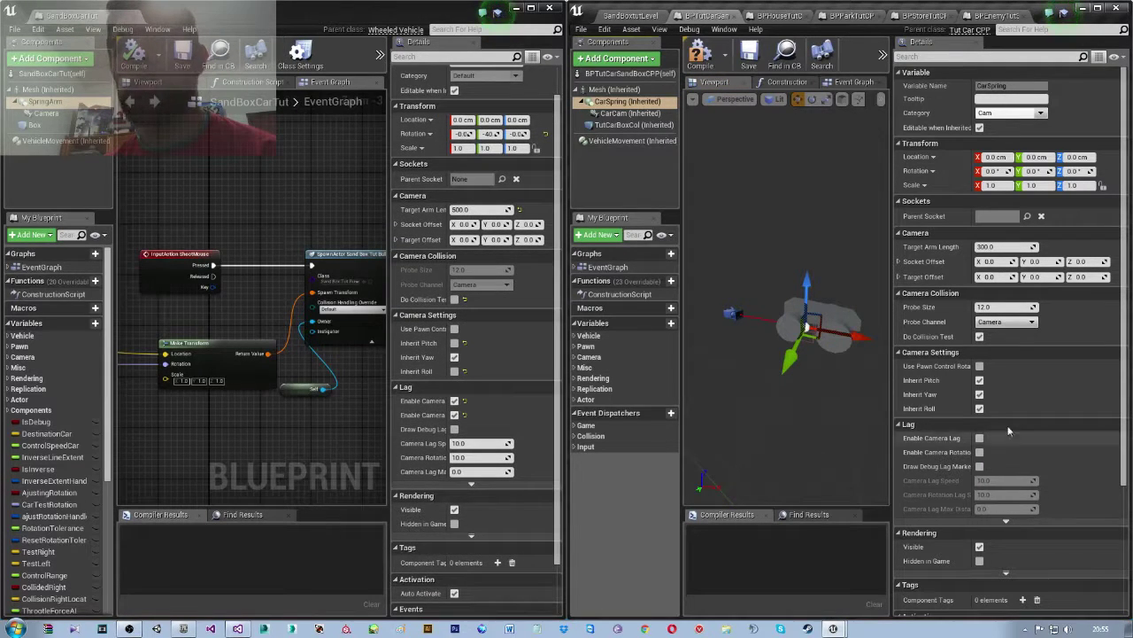
{"action": "scroll", "coordinate": [1008, 431], "scroll_direction": "down", "scroll_amount": 1}
{"action": "left_click", "coordinate": [979, 400]}
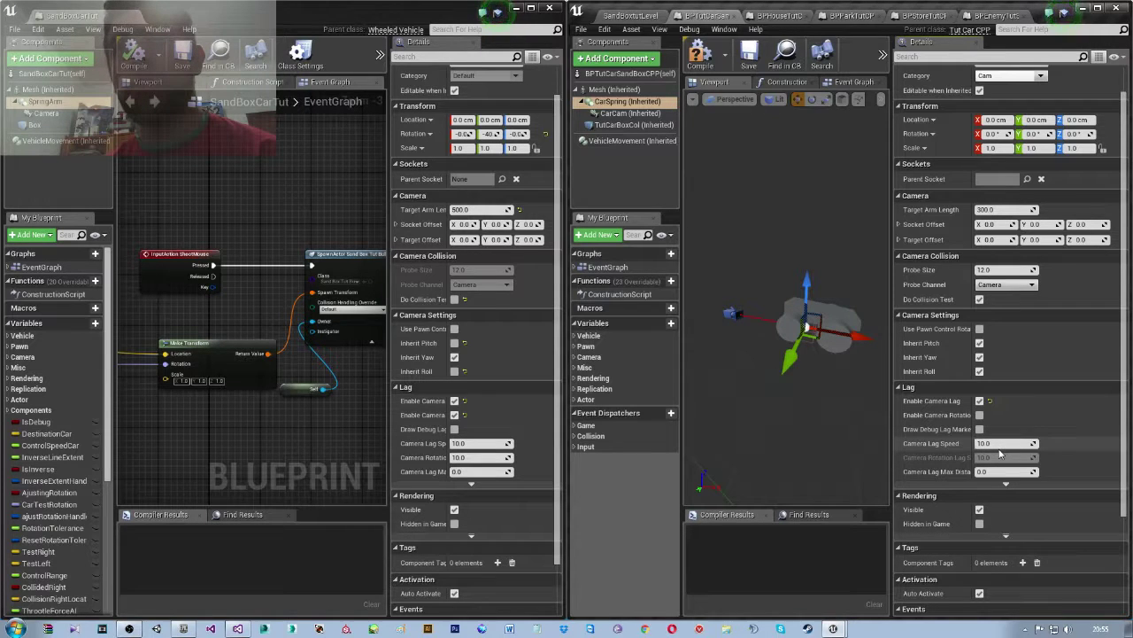
- Turn off CarSpring's Do Collision Test, Inherit Pitch and Inherit Roll, then compile the car
{"action": "left_click_drag", "start_coordinate": [389, 406], "coordinate": [285, 406]}
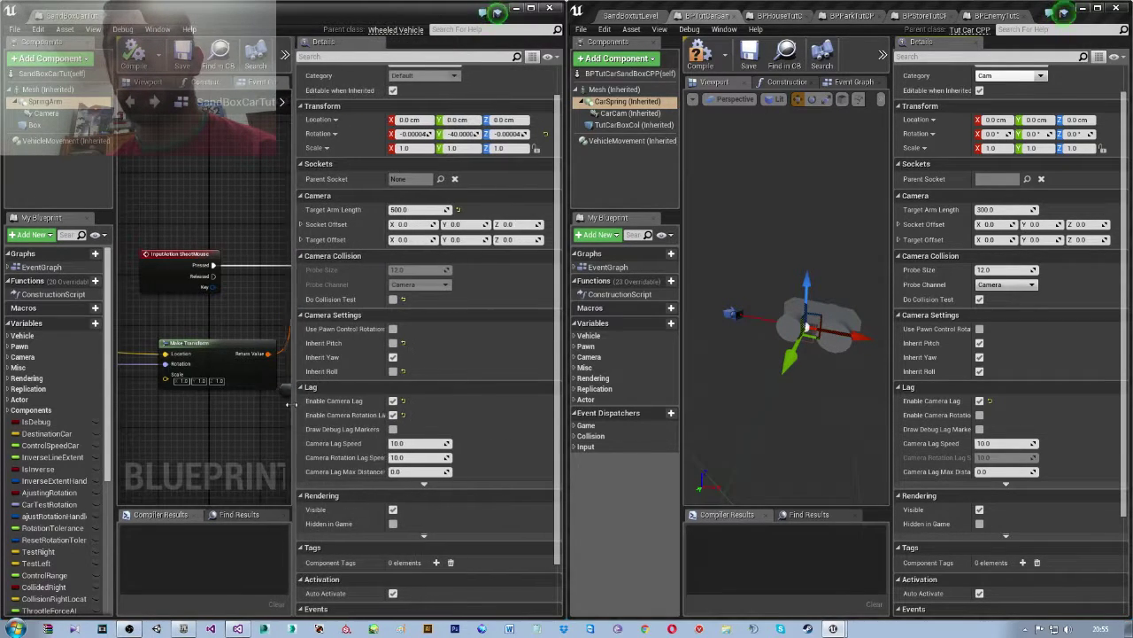
{"action": "left_click", "coordinate": [979, 300]}
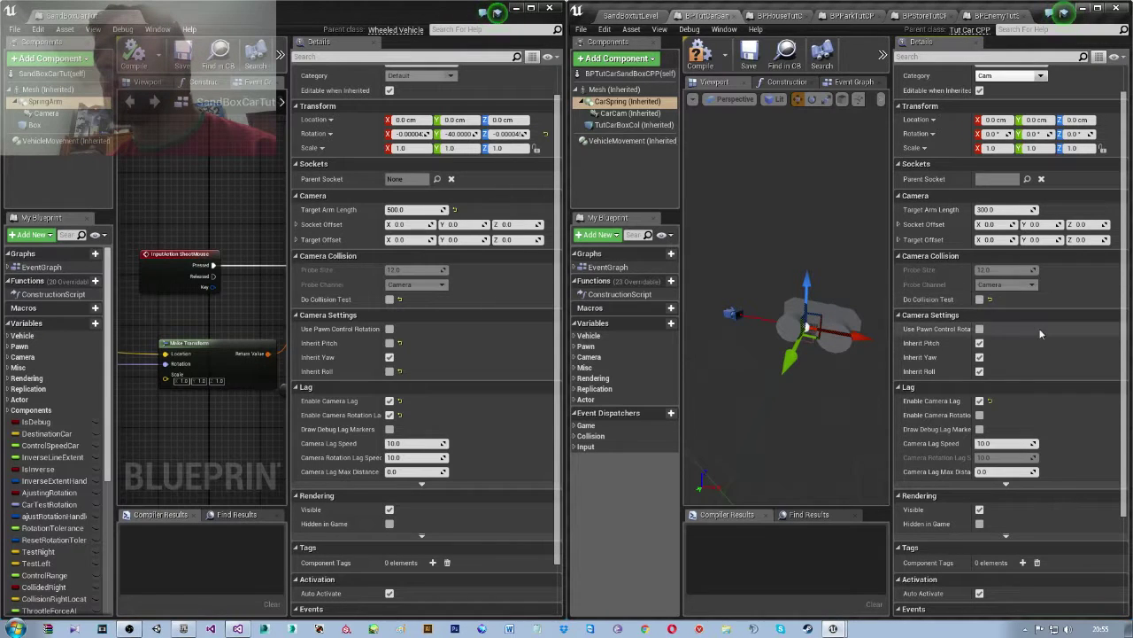
{"action": "left_click", "coordinate": [981, 344]}
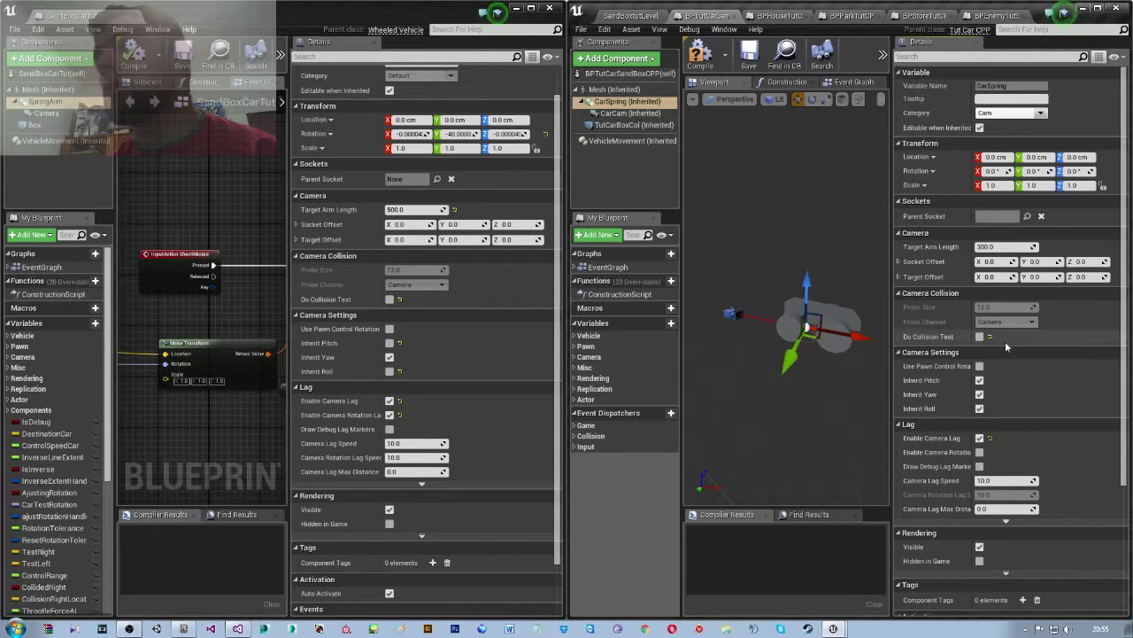
{"action": "left_click", "coordinate": [980, 410]}
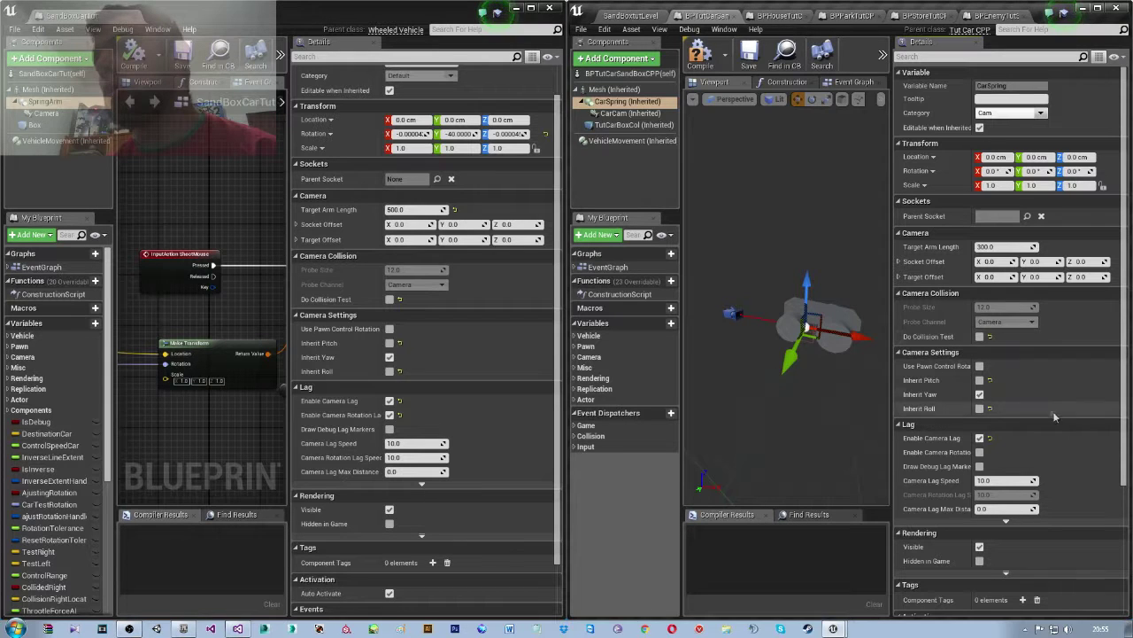
{"action": "left_click", "coordinate": [700, 64]}
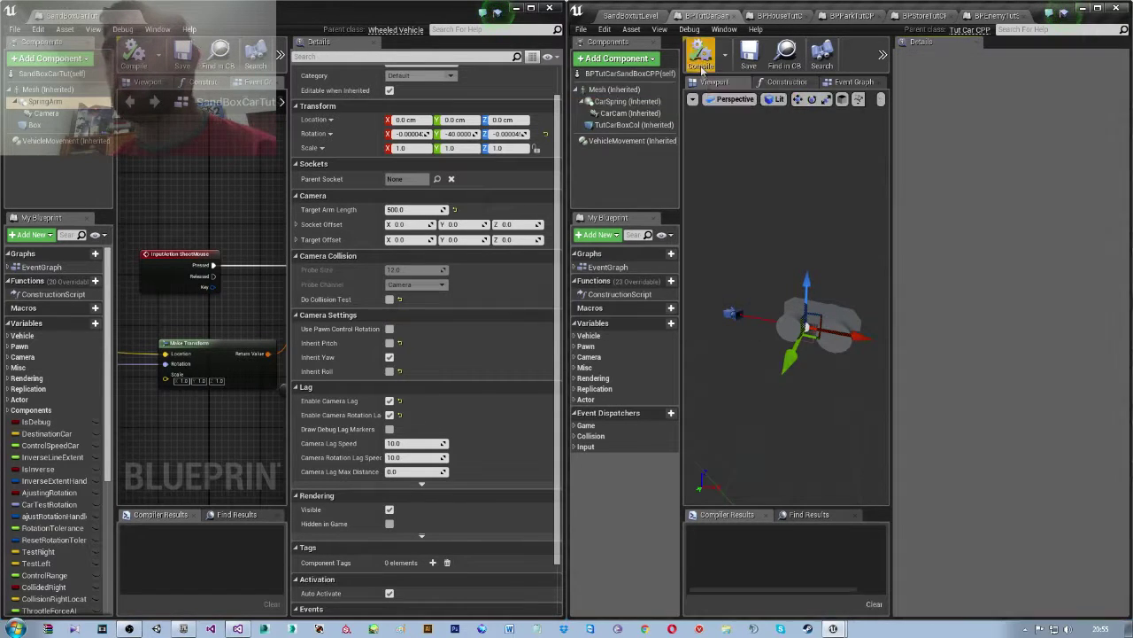
- Rotate CarSpring to -40 pitch and set its Target Arm Length to 900
{"action": "left_click", "coordinate": [621, 101]}
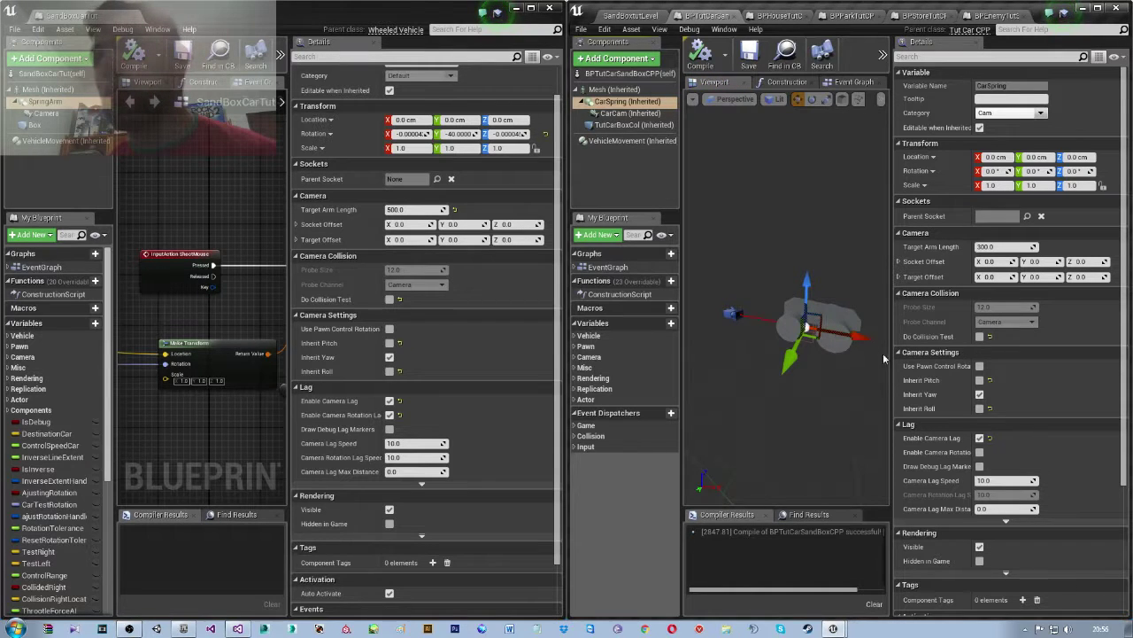
{"action": "key", "text": "e"}
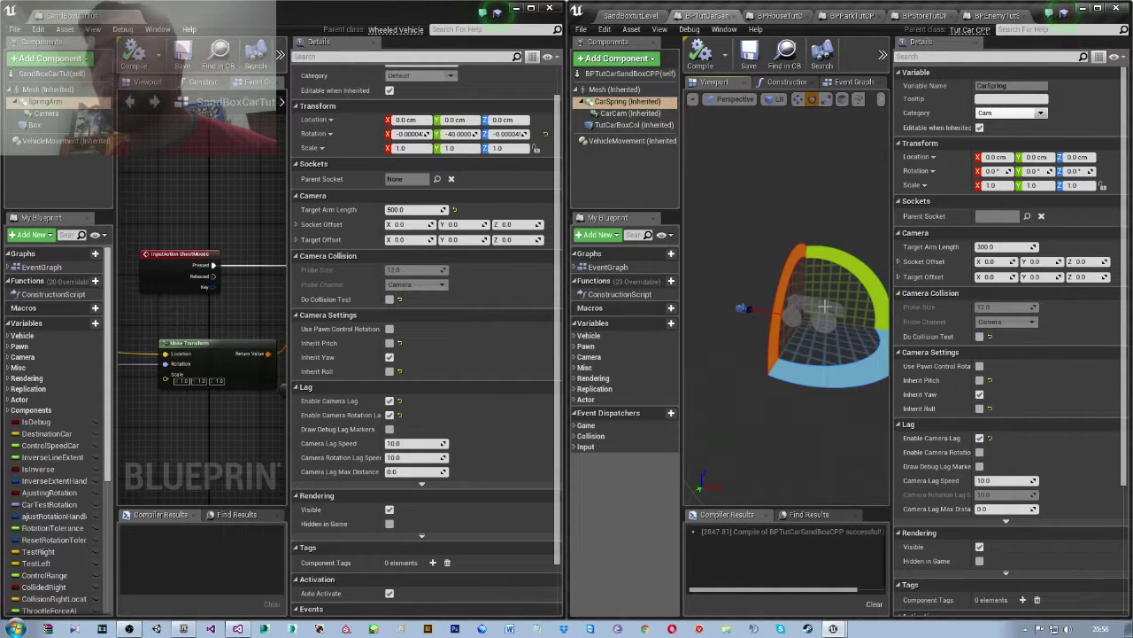
{"action": "mouse_move", "coordinate": [860, 255]}
{"action": "left_mouse_down"}
{"action": "mouse_move", "coordinate": [850, 379]}
{"action": "mouse_move", "coordinate": [825, 292]}
{"action": "left_mouse_up"}
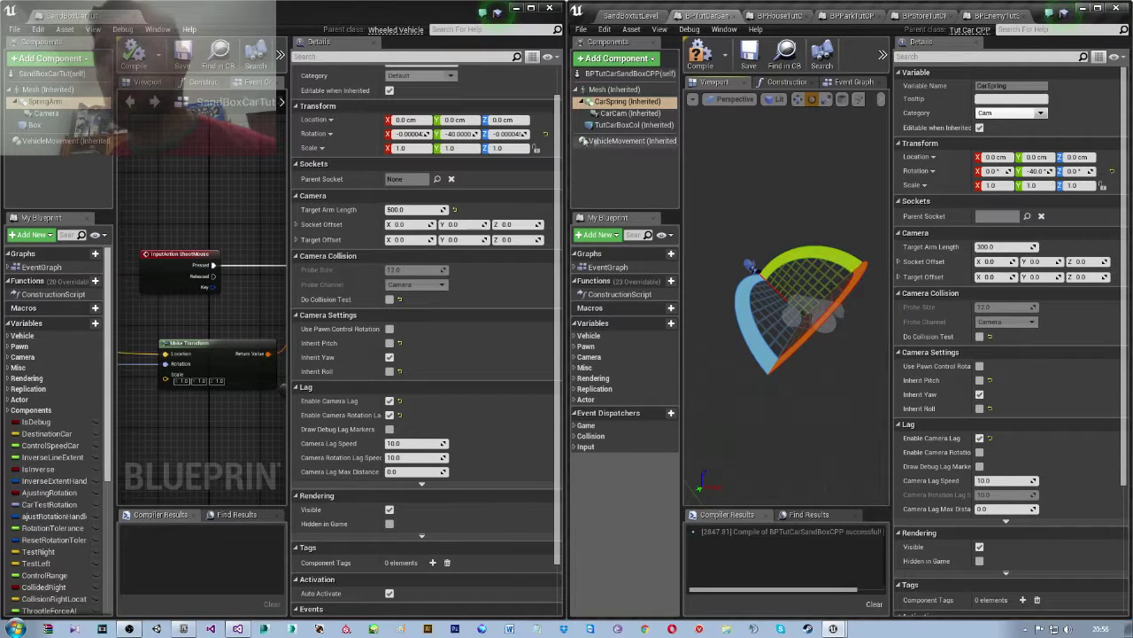
{"action": "left_click", "coordinate": [987, 246]}
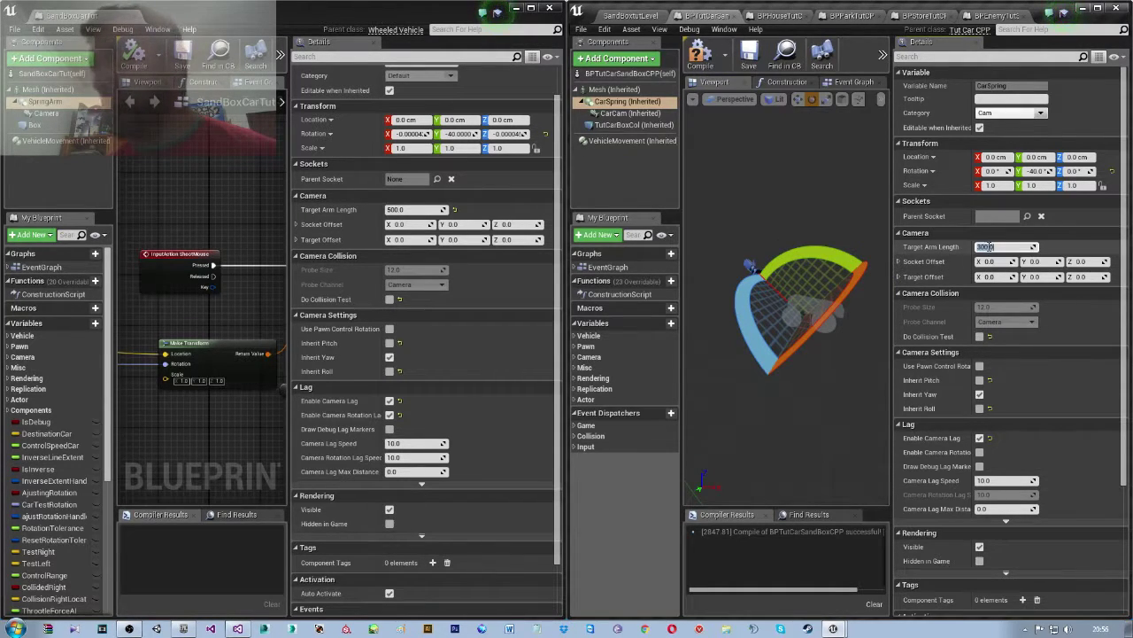
{"action": "type", "text": "9"}
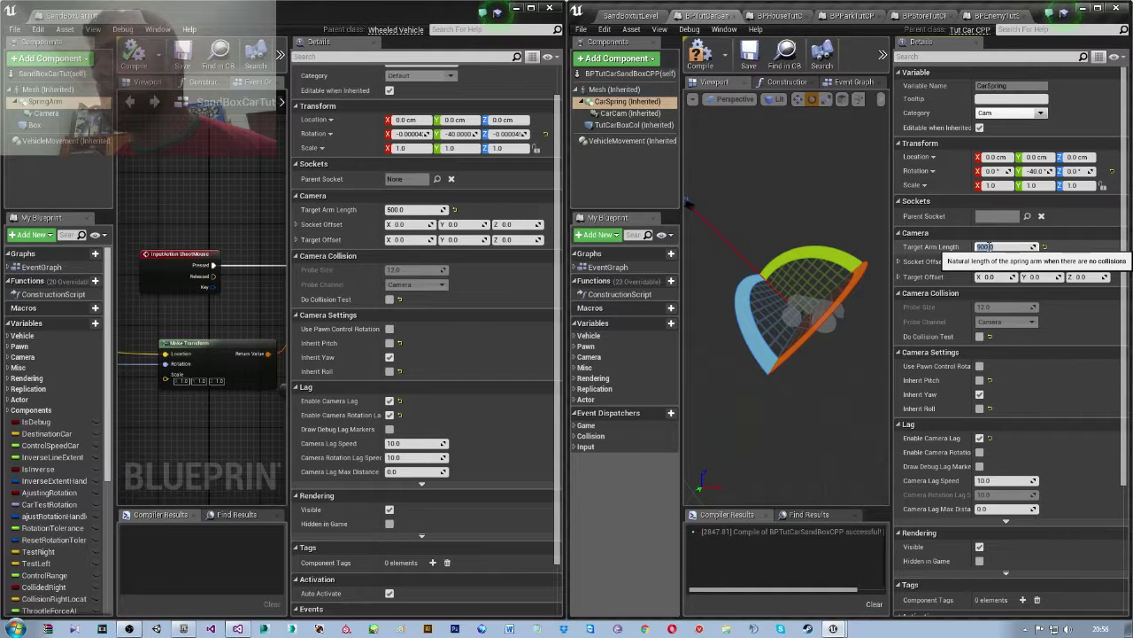
{"action": "key", "text": "Return"}
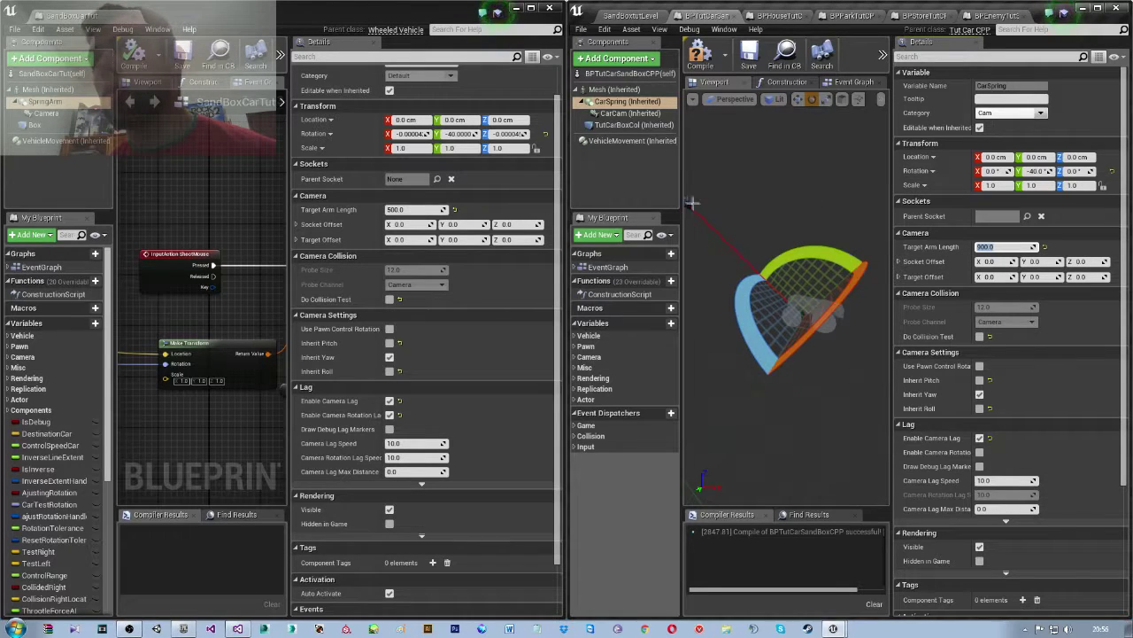
- Tilt the CarCam camera to 20 pitch
{"action": "left_click", "coordinate": [693, 203]}
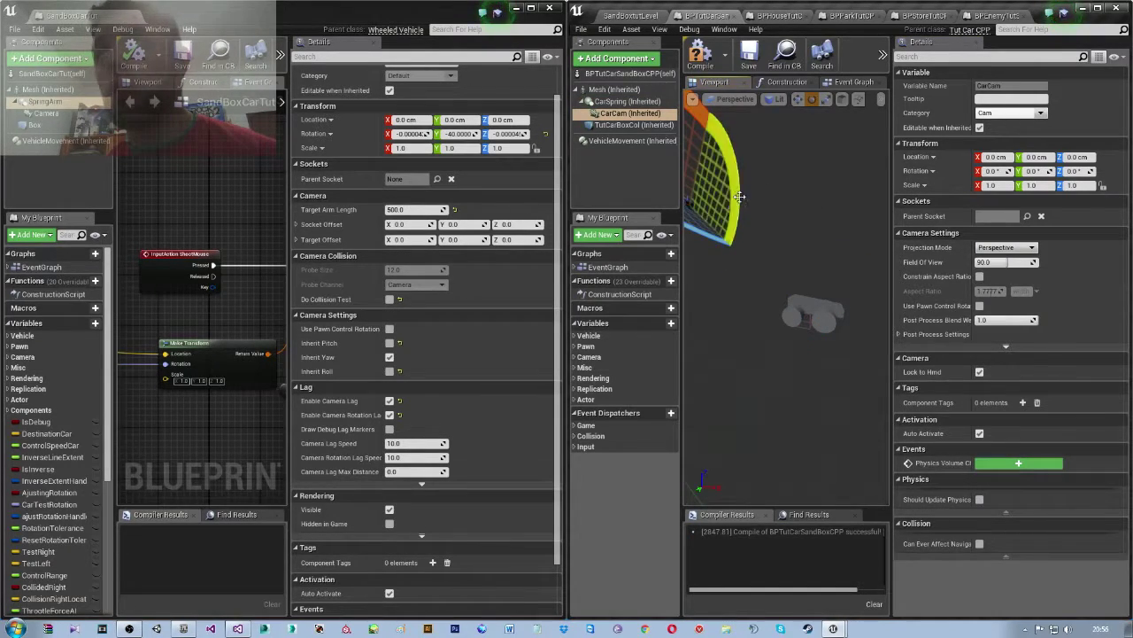
{"action": "left_click_drag", "start_coordinate": [738, 196], "coordinate": [742, 200]}
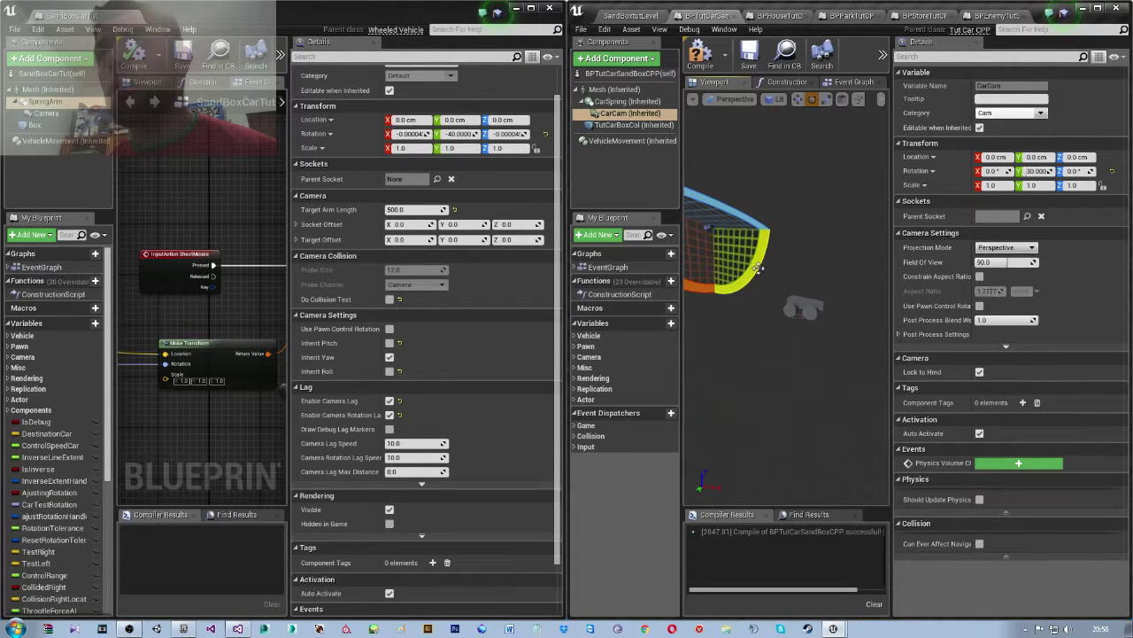
{"action": "left_click_drag", "start_coordinate": [752, 265], "coordinate": [754, 269]}
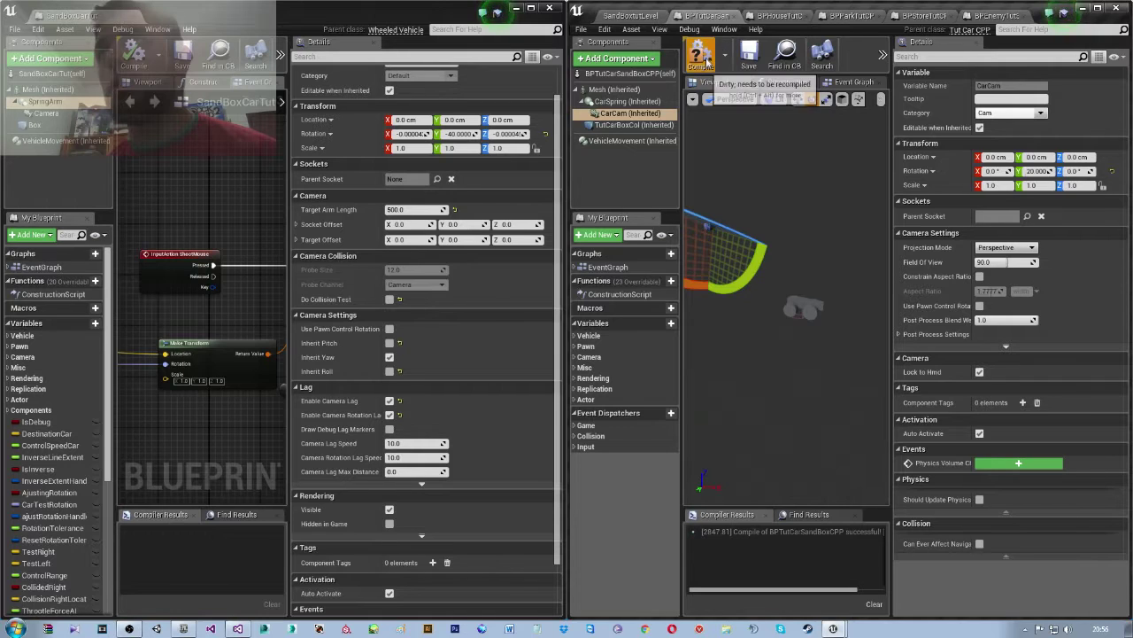
{"action": "left_click", "coordinate": [772, 225]}
{"action": "left_click", "coordinate": [803, 306]}
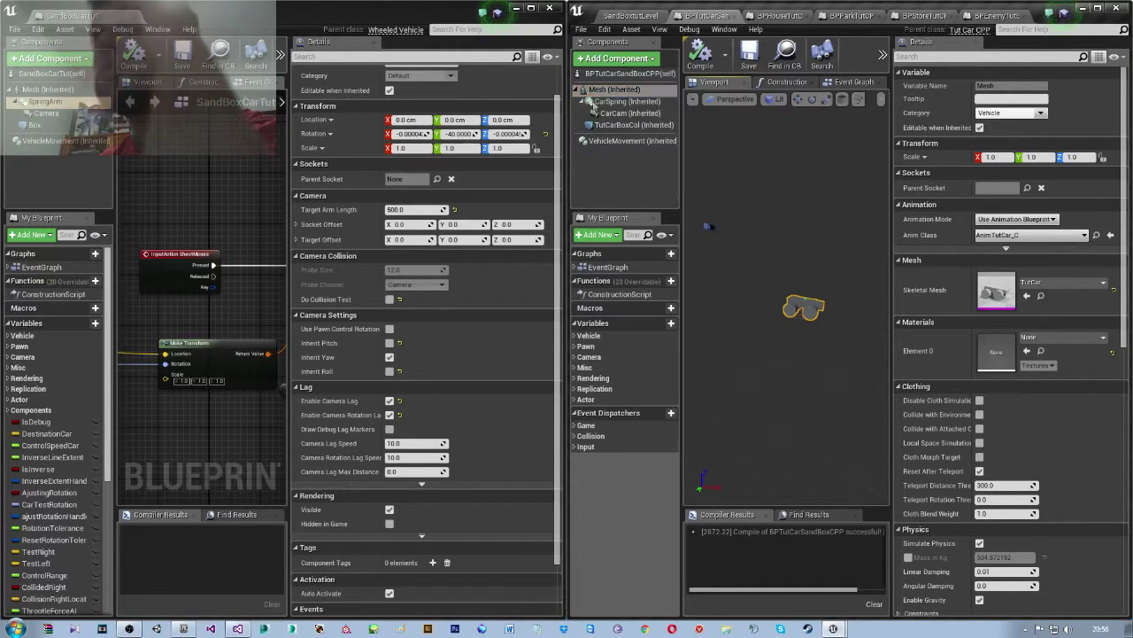
- Enable Camera Rotation Lag on CarSpring and recompile BPTutCarSandBoxCPP
{"action": "left_click", "coordinate": [602, 103]}
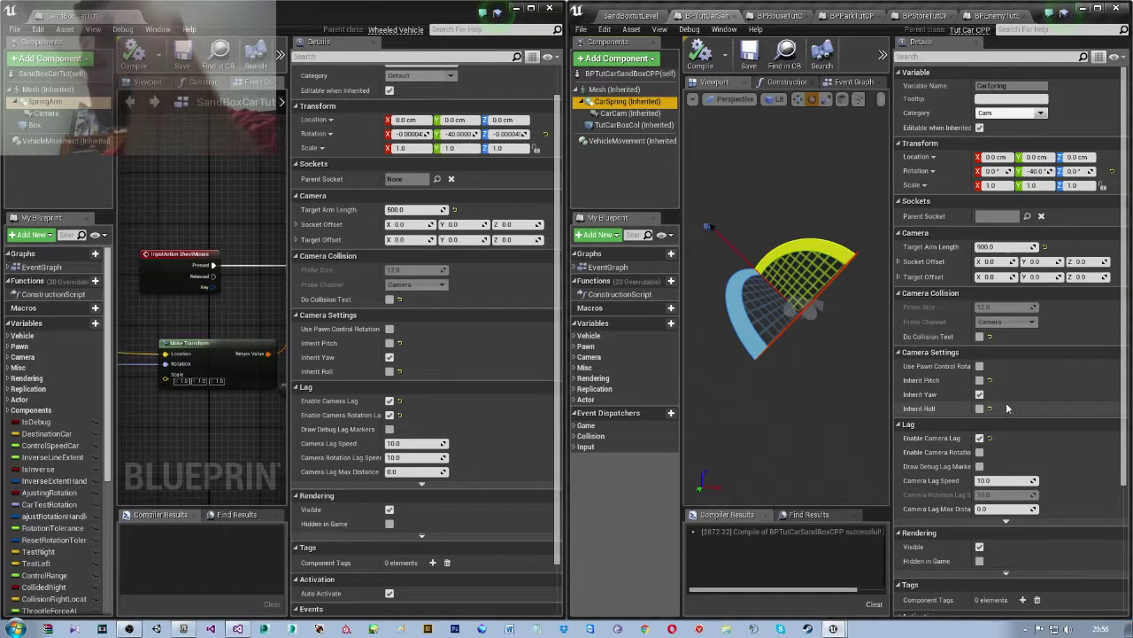
{"action": "scroll", "coordinate": [1006, 402], "scroll_direction": "down", "scroll_amount": 1}
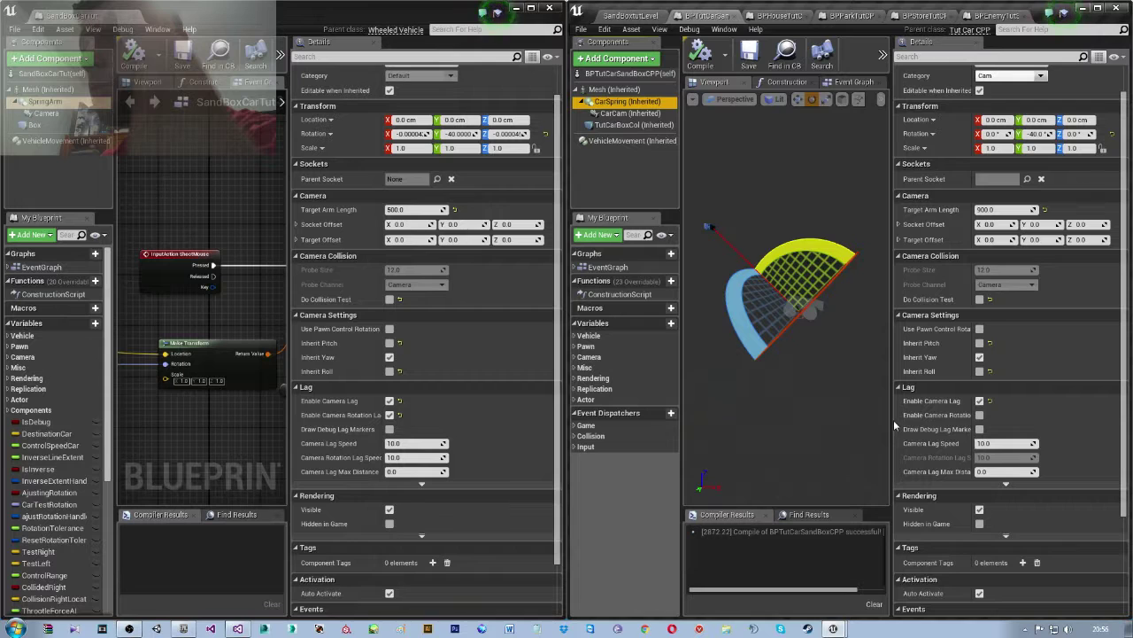
{"action": "left_click_drag", "start_coordinate": [893, 420], "coordinate": [834, 418]}
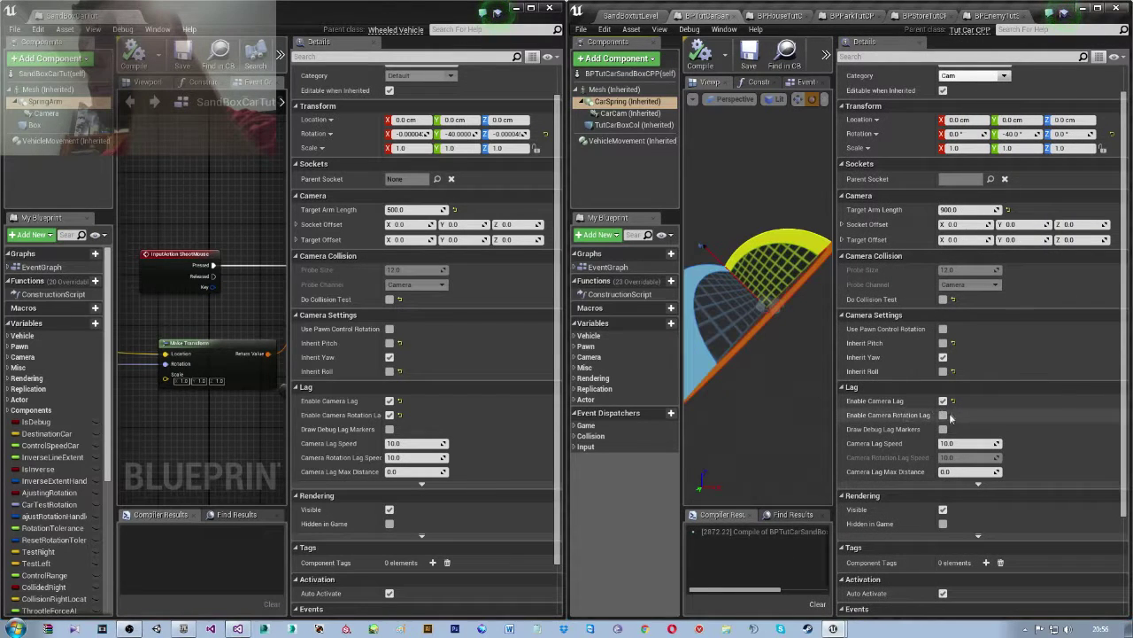
{"action": "left_click", "coordinate": [943, 415]}
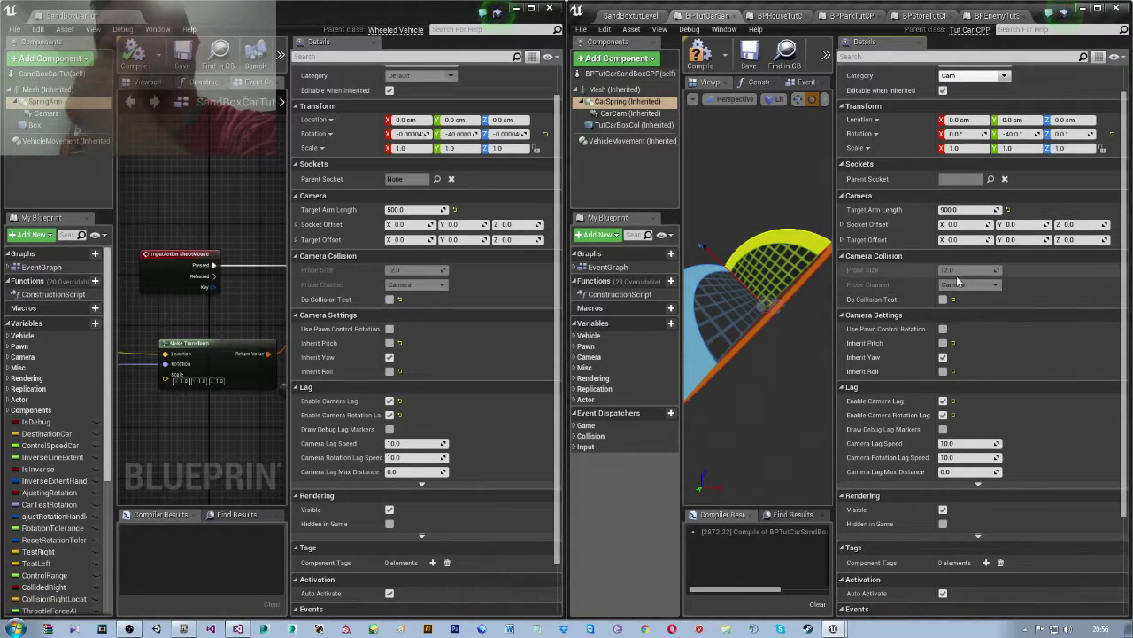
{"action": "scroll", "coordinate": [955, 279], "scroll_direction": "up", "scroll_amount": 1}
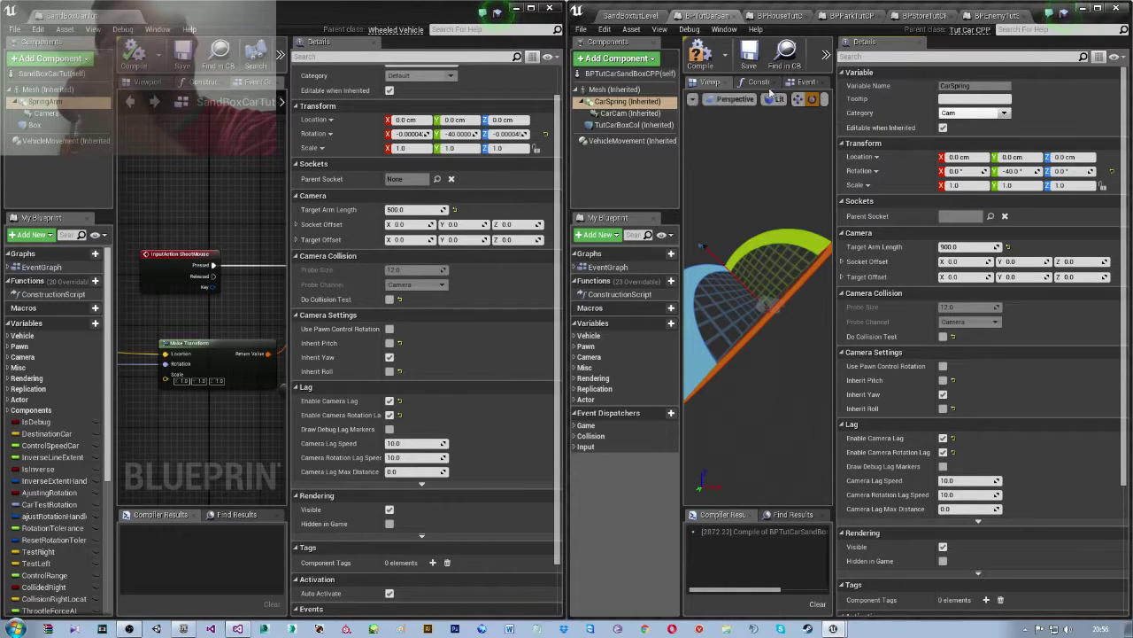
{"action": "left_click", "coordinate": [697, 59]}
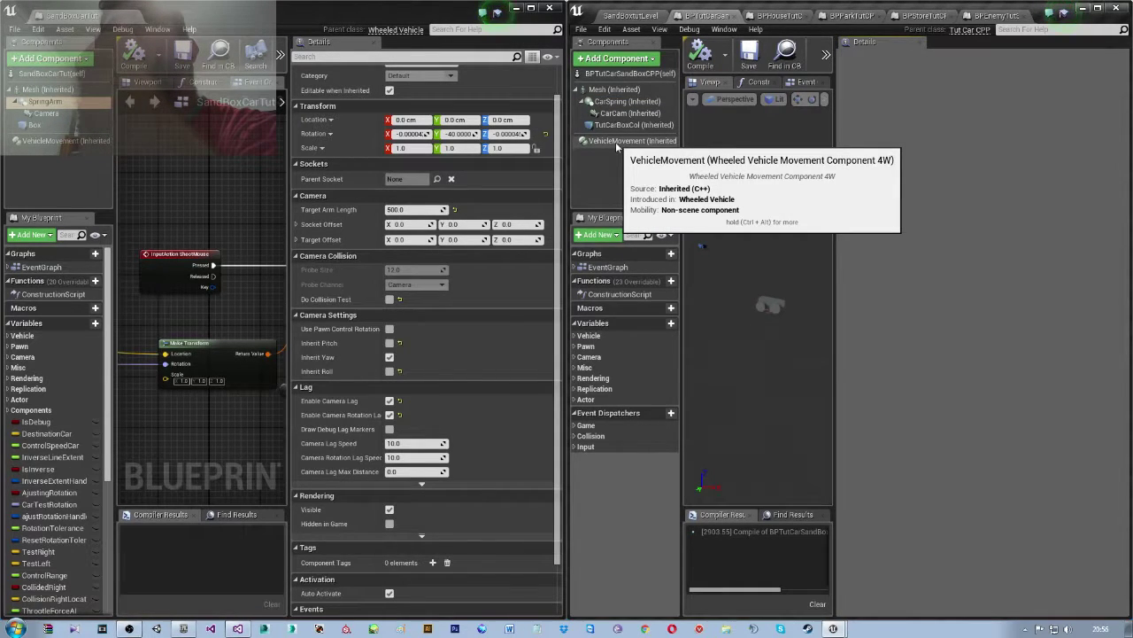
- Set the blueprint's own Car Class default to BPTutCarSandBoxCPP
{"action": "left_click", "coordinate": [618, 73]}
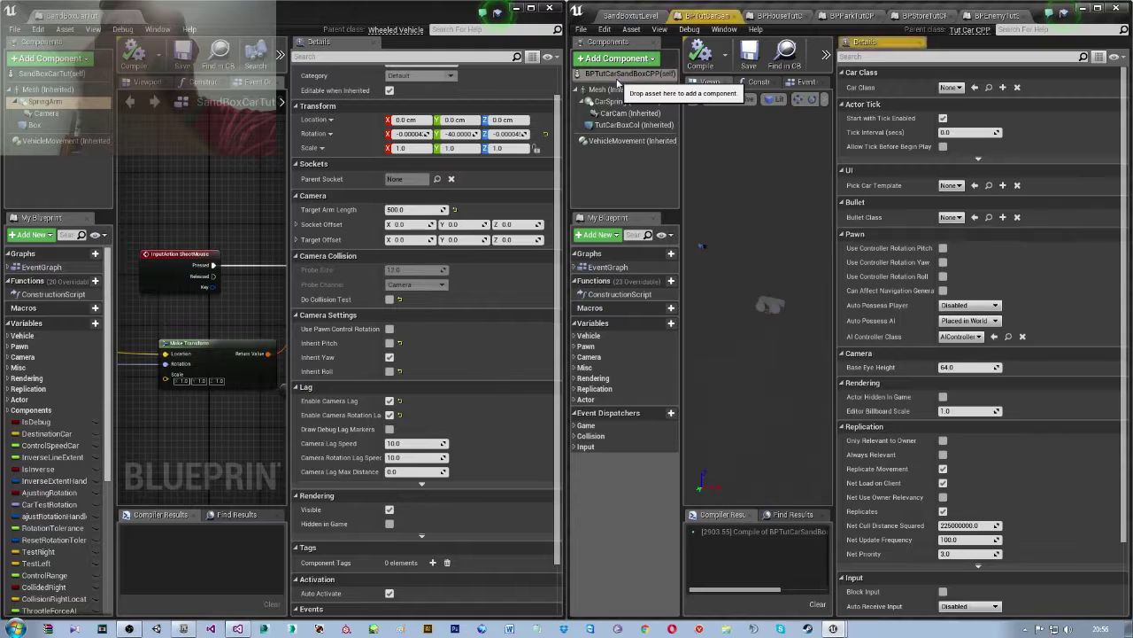
{"action": "left_click", "coordinate": [949, 87]}
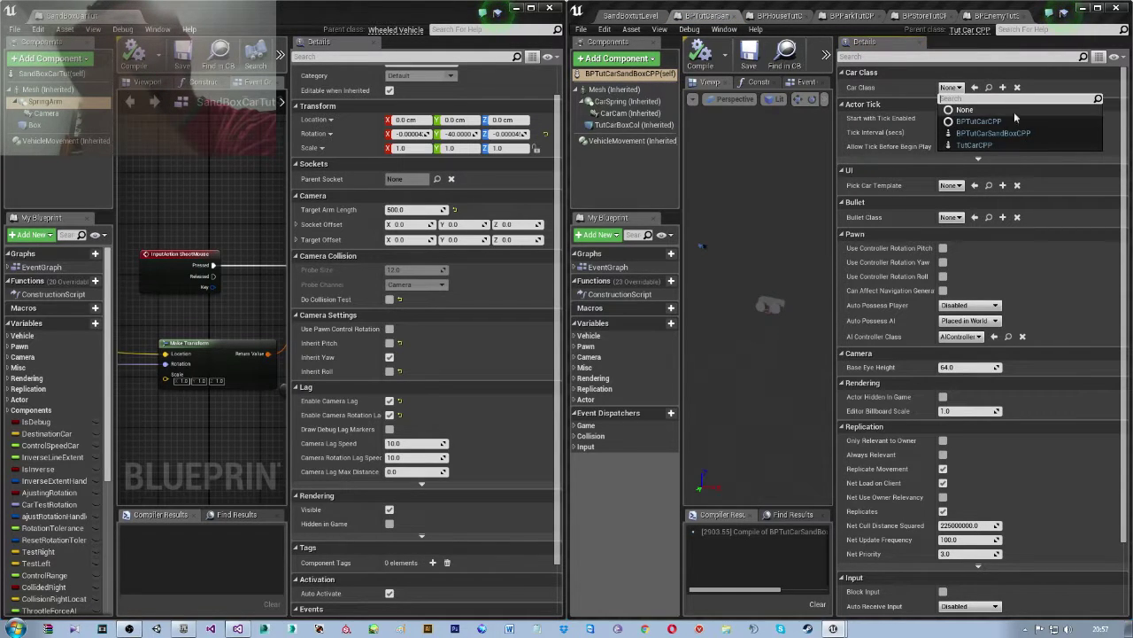
{"action": "left_click", "coordinate": [1005, 132]}
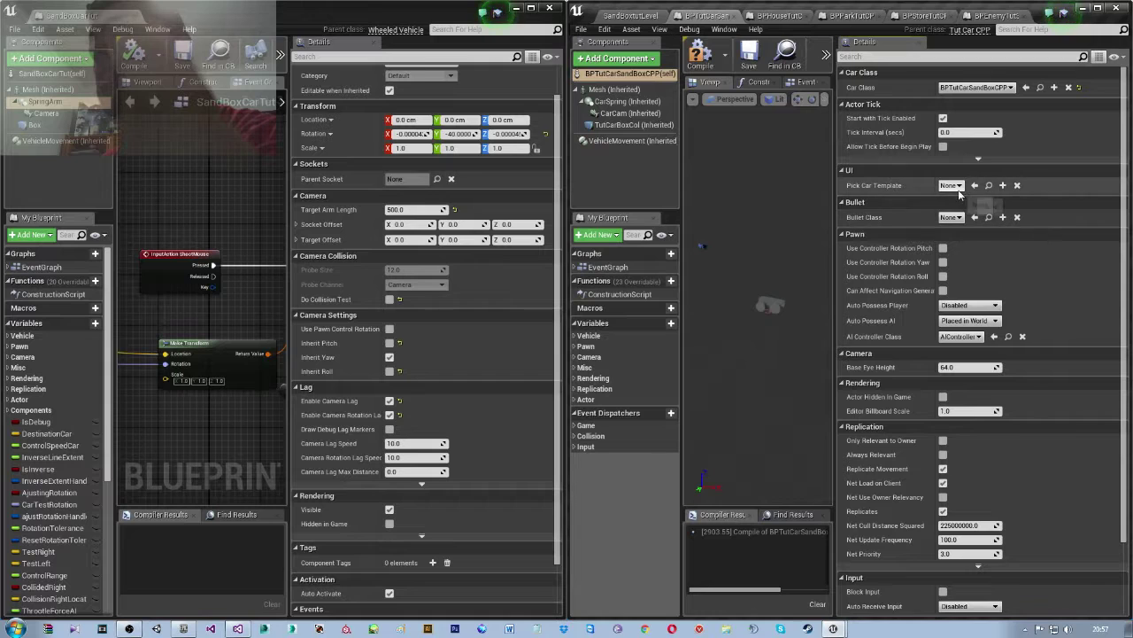
- Search the Pick Car Template choices for 'pick', leaving it set to None
{"action": "left_click", "coordinate": [953, 186]}
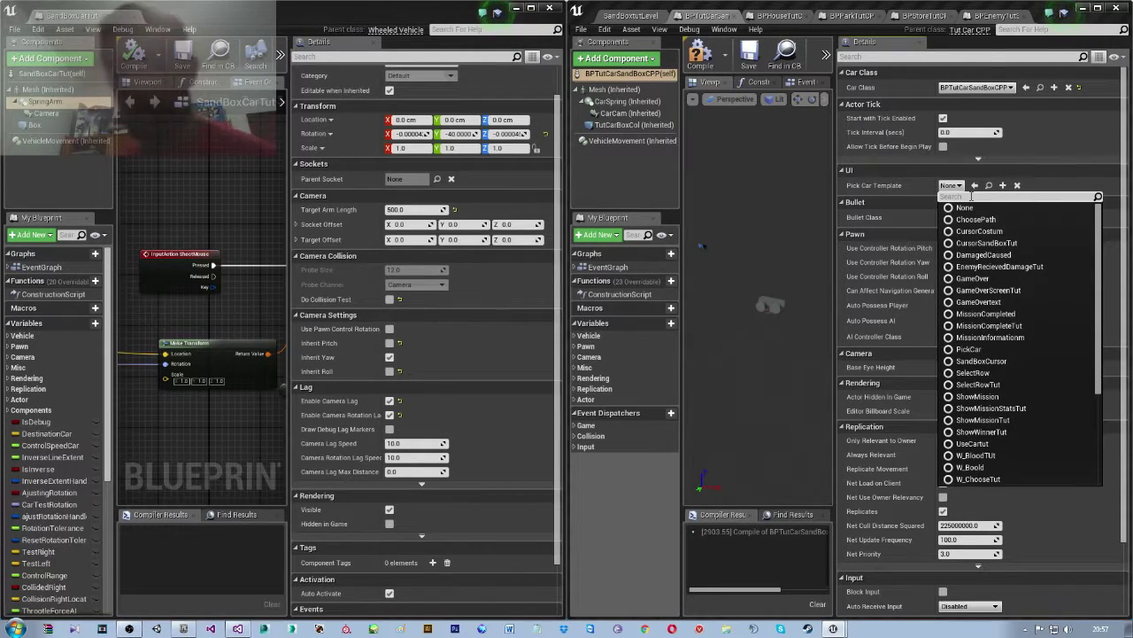
{"action": "type", "text": "pick"}
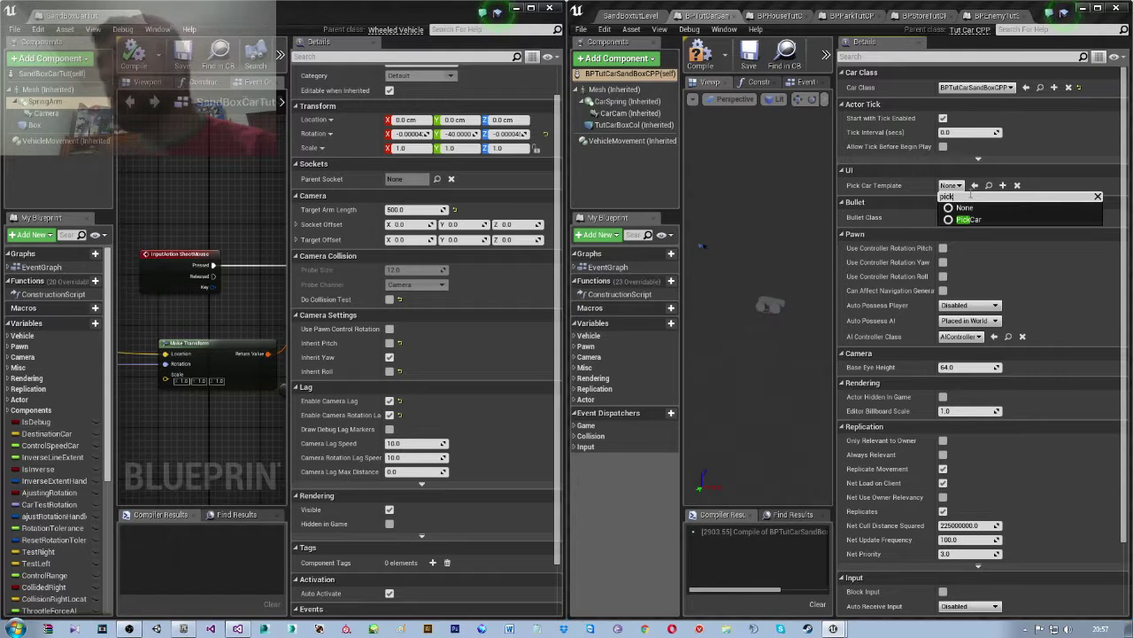
{"action": "key", "text": "BackSpace"}
{"action": "key", "text": "BackSpace"}
{"action": "key", "text": "BackSpace"}
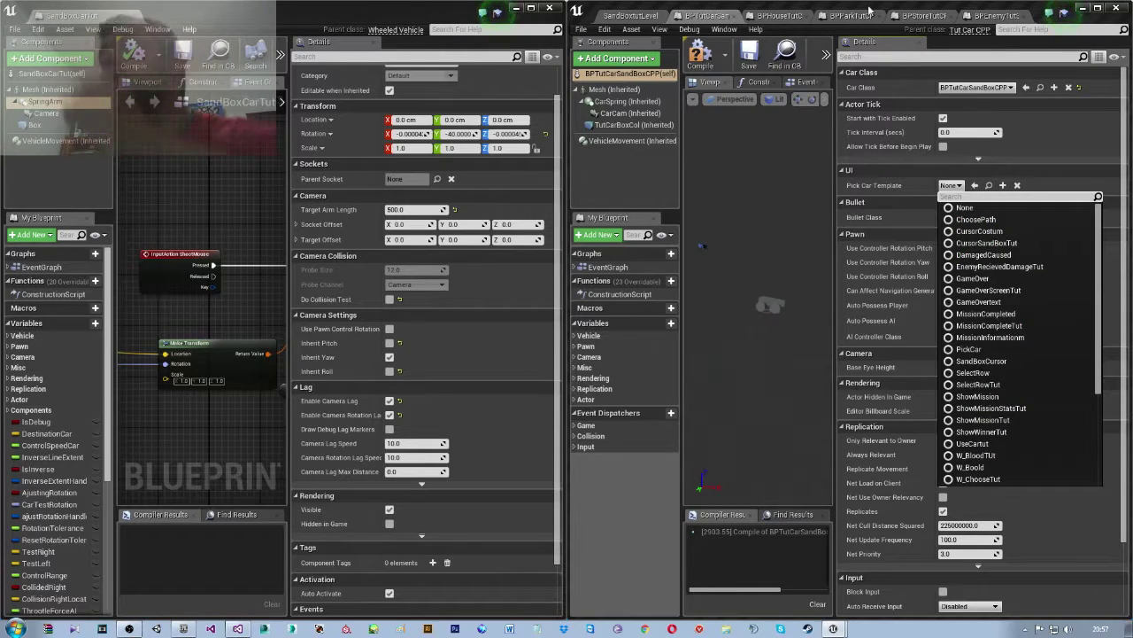
- Scroll through the SandBoxtut Content Browser, then return to BPTutCarSandBoxCPP's class defaults
{"action": "scroll", "coordinate": [796, 566], "scroll_direction": "down", "scroll_amount": 2}
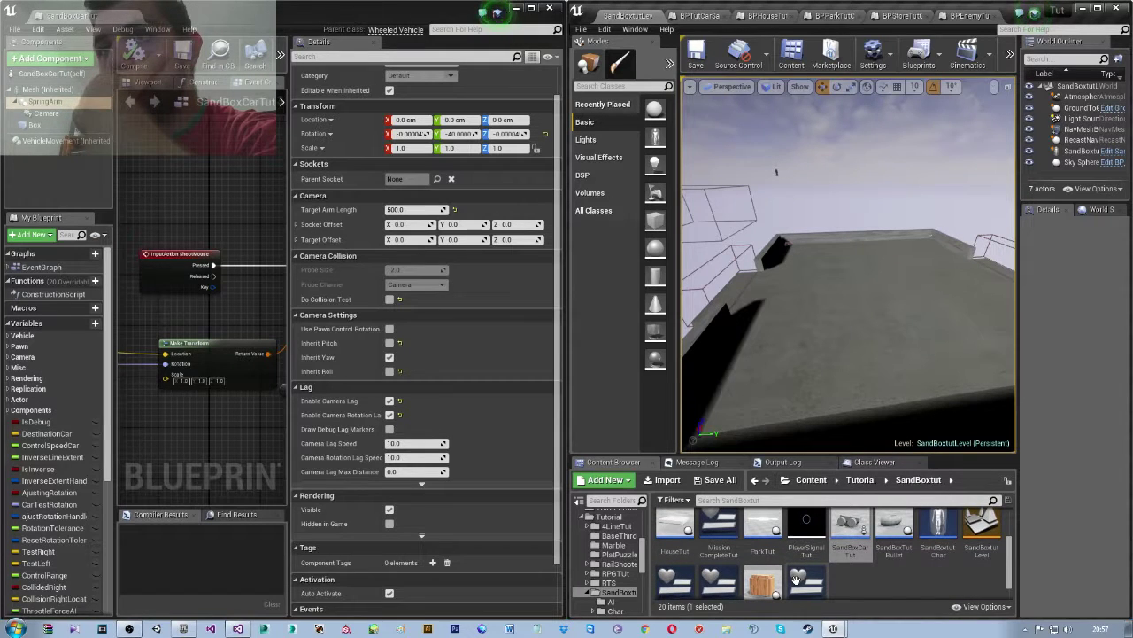
{"action": "scroll", "coordinate": [796, 578], "scroll_direction": "down", "scroll_amount": 1}
{"action": "scroll", "coordinate": [873, 576], "scroll_direction": "down", "scroll_amount": 1}
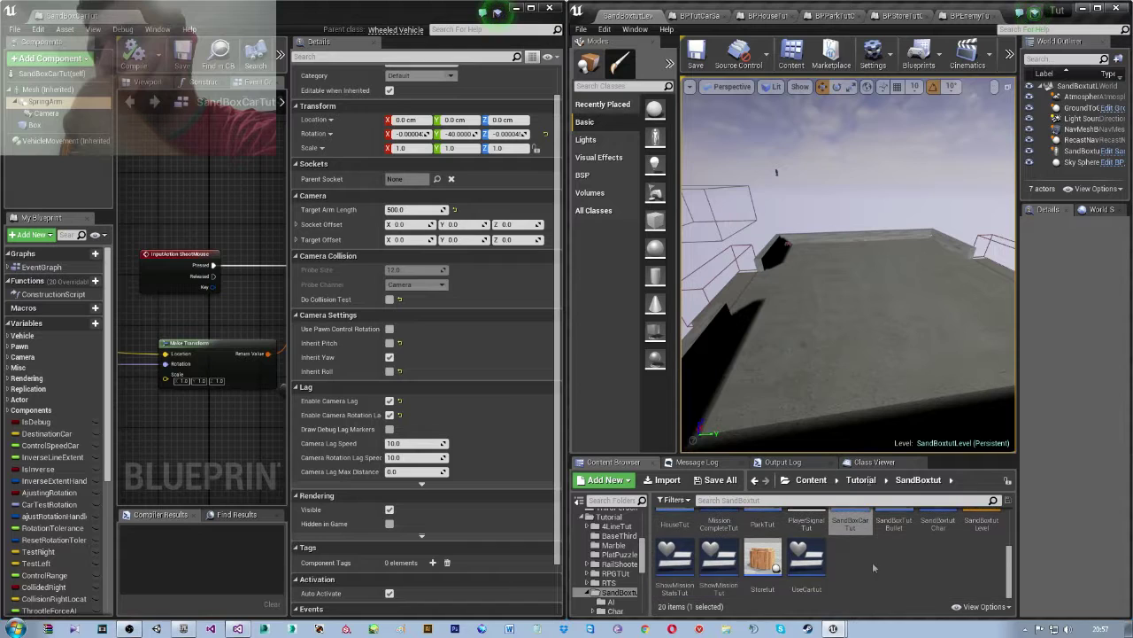
{"action": "left_click", "coordinate": [709, 15]}
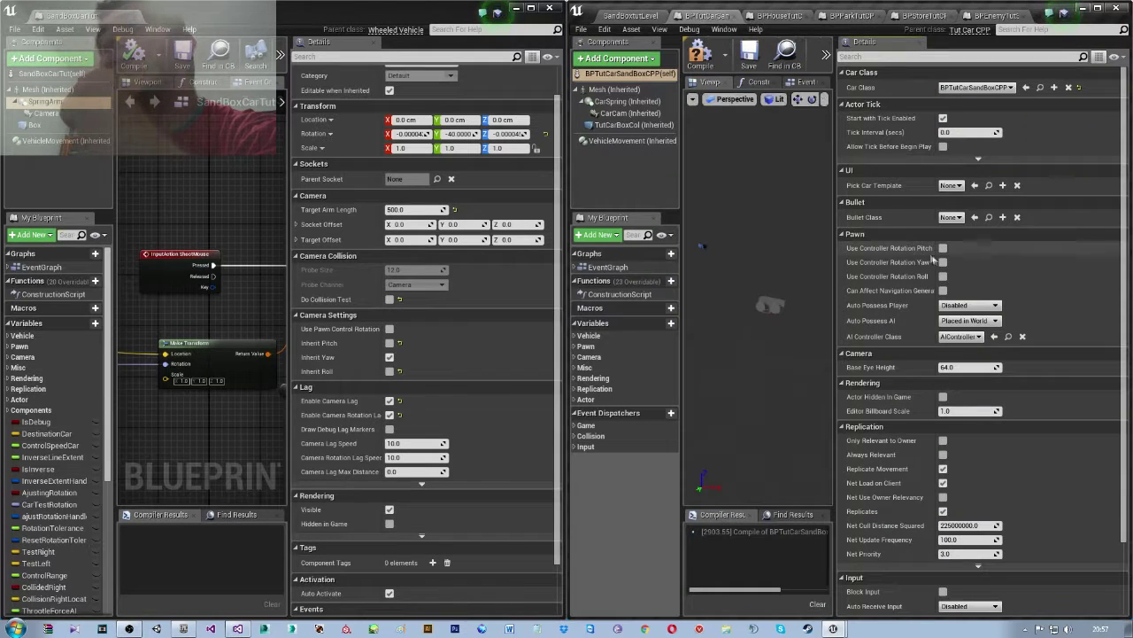
- Set Pick Car Template to UseCarTut, correcting a mistaken DamagedCaused pick
{"action": "left_click", "coordinate": [950, 185]}
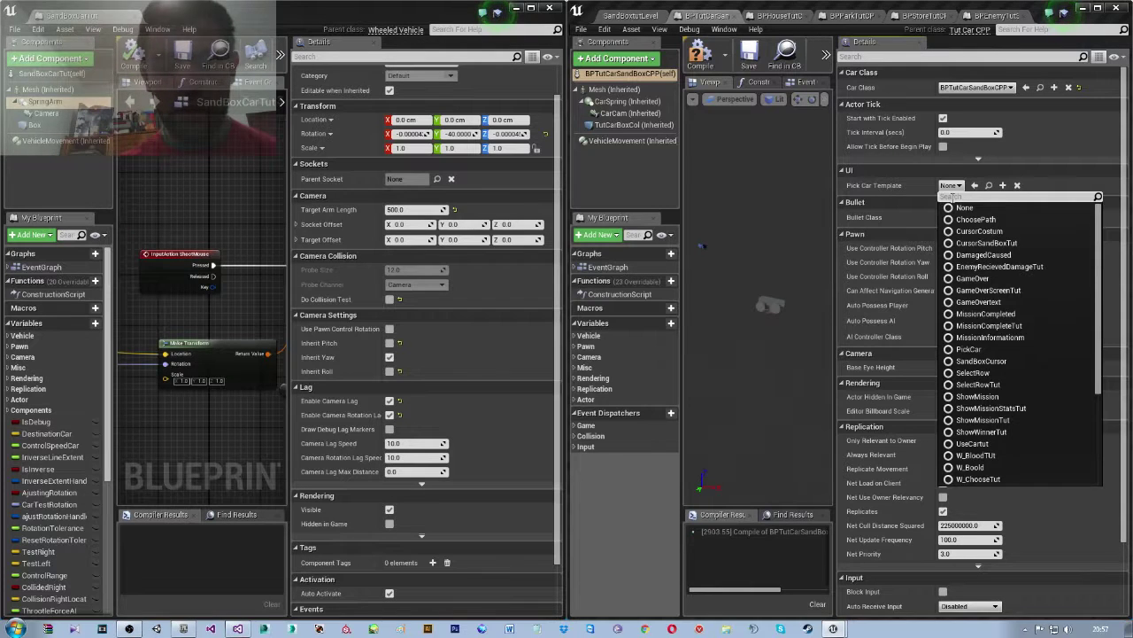
{"action": "type", "text": "use"}
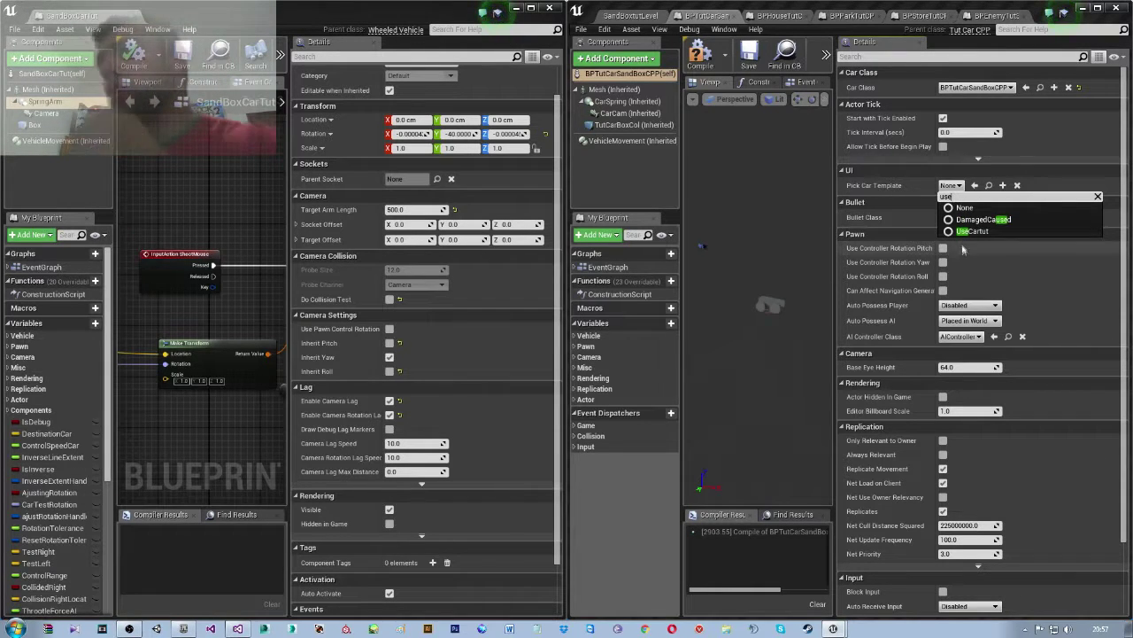
{"action": "left_click", "coordinate": [979, 220]}
{"action": "left_click", "coordinate": [973, 202]}
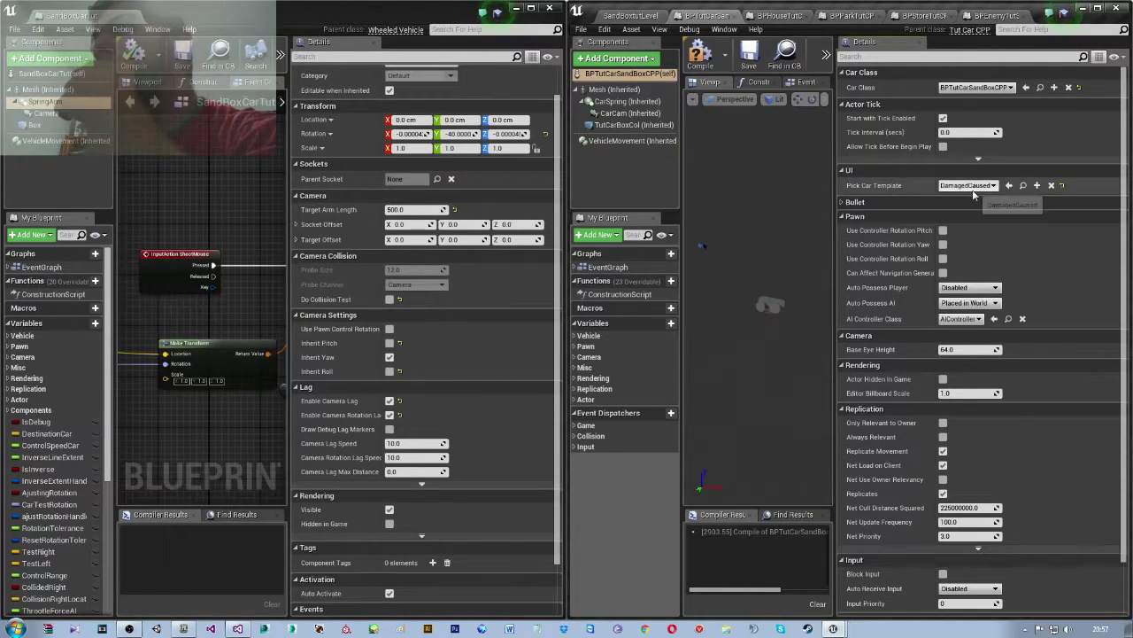
{"action": "left_click", "coordinate": [968, 185]}
{"action": "left_click", "coordinate": [852, 203]}
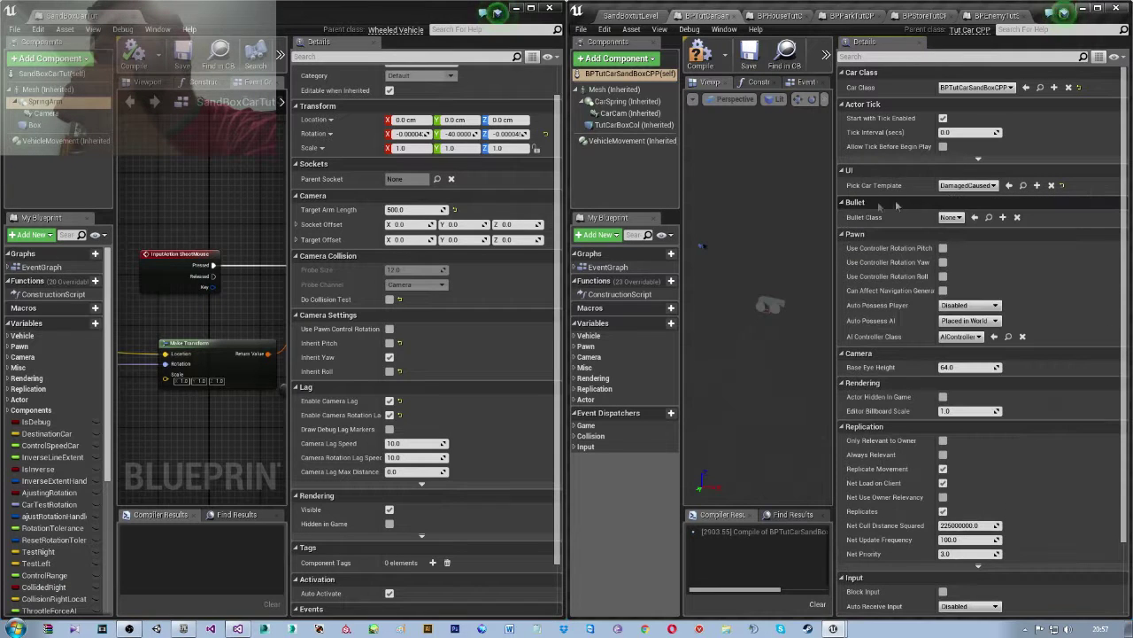
{"action": "left_click", "coordinate": [968, 185]}
{"action": "type", "text": "u"}
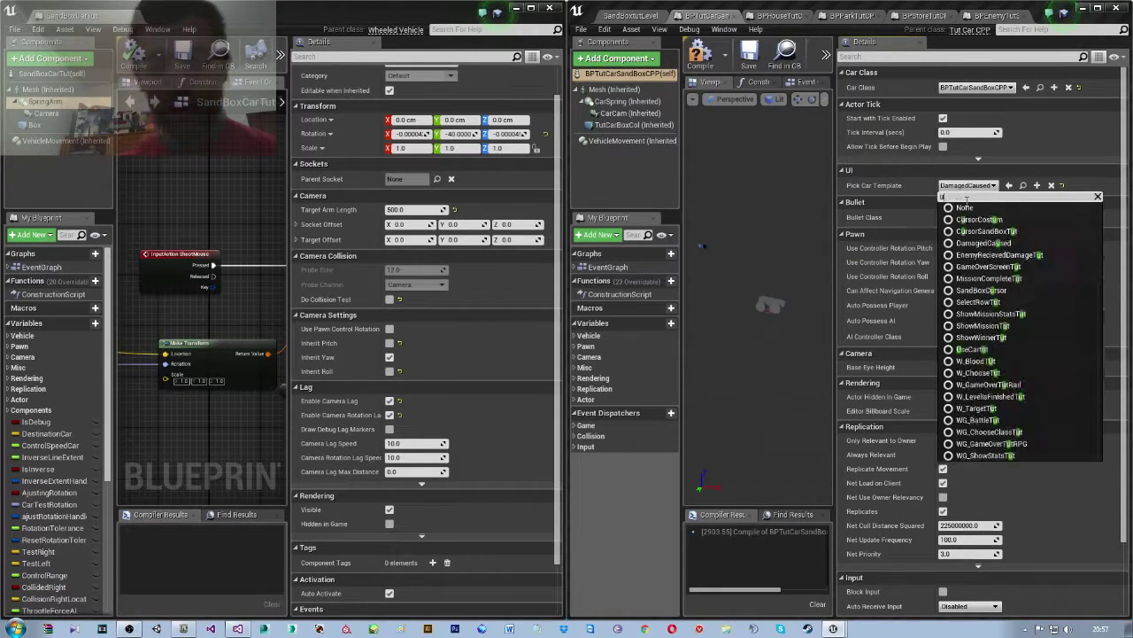
{"action": "type", "text": "se"}
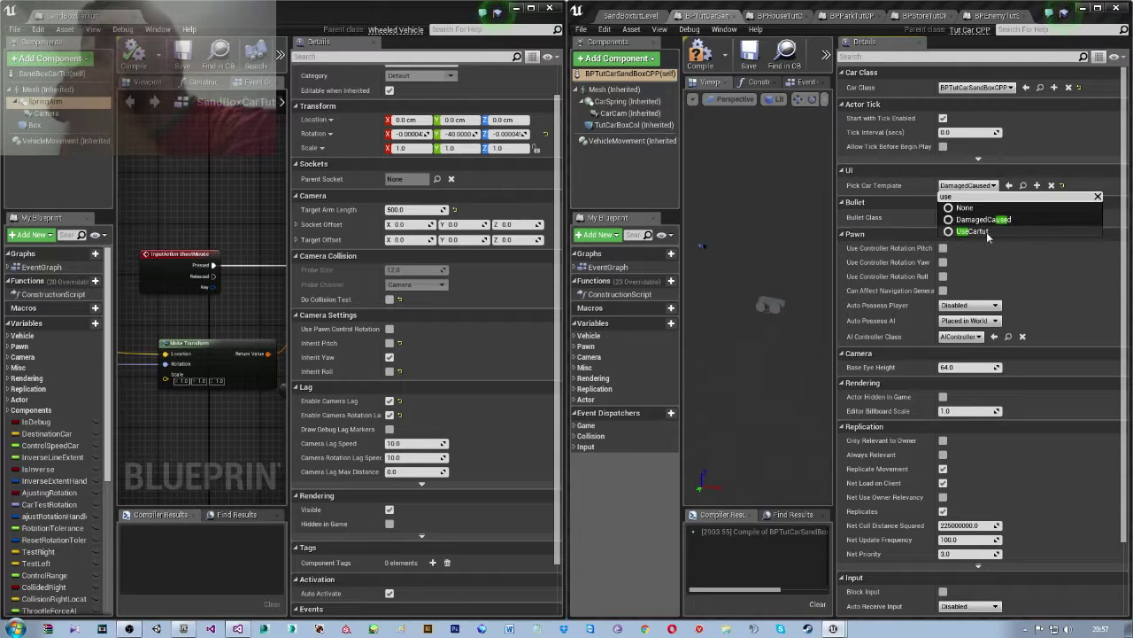
{"action": "left_click", "coordinate": [987, 232]}
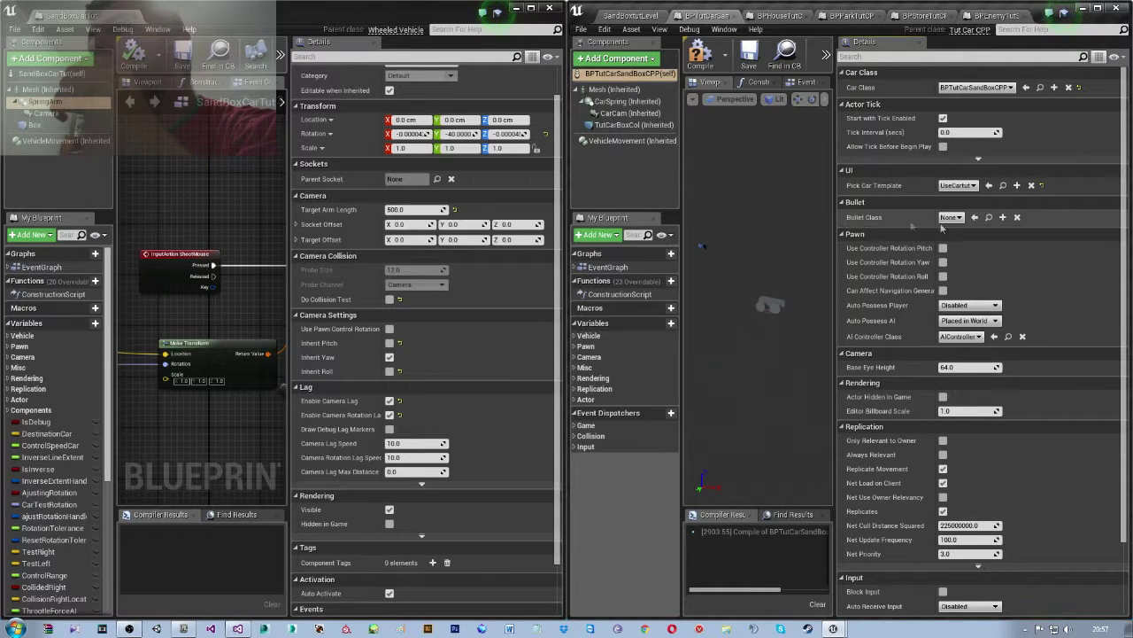
- Set Bullet Class to BPBulletSandBoxTutCPP and compile the car blueprint
{"action": "left_click", "coordinate": [955, 217]}
{"action": "left_click", "coordinate": [979, 255]}
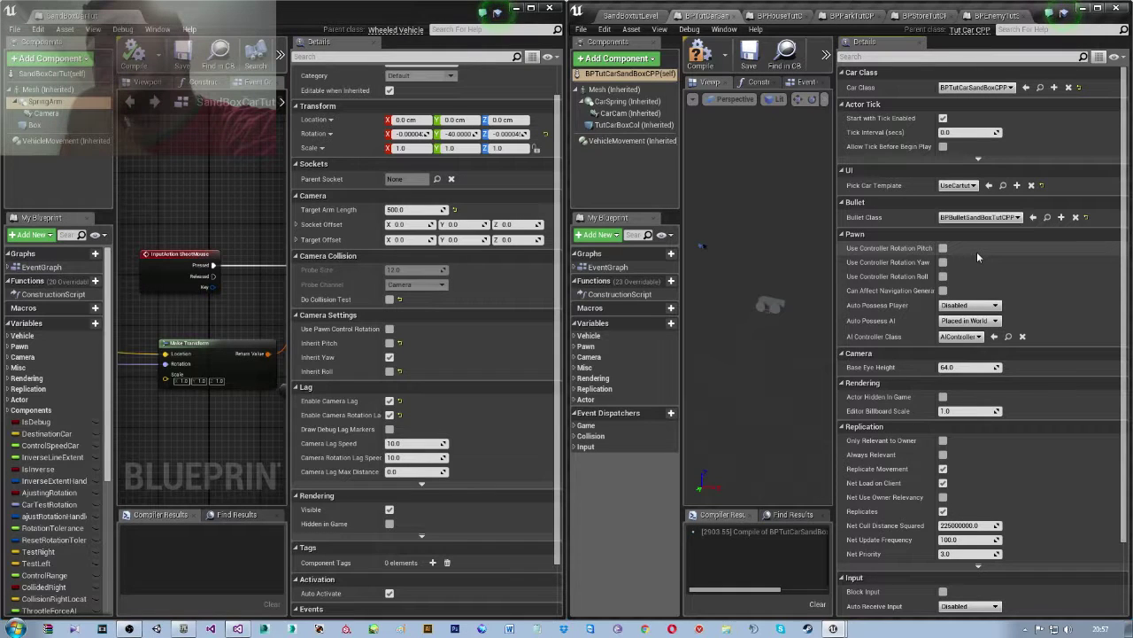
{"action": "scroll", "coordinate": [977, 256], "scroll_direction": "down", "scroll_amount": 1}
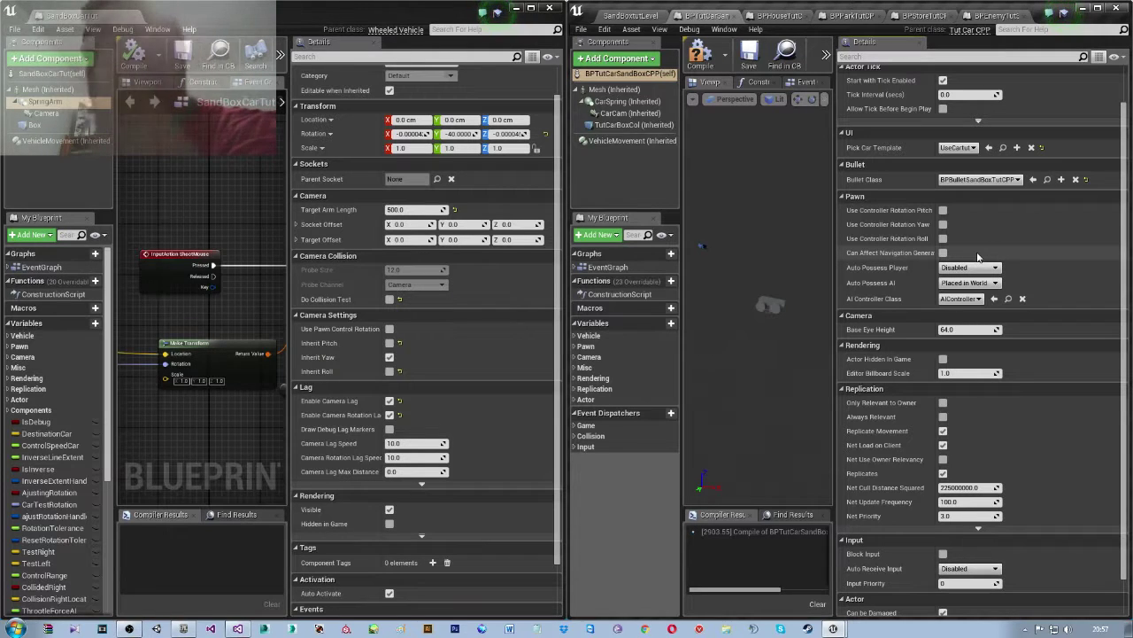
{"action": "scroll", "coordinate": [978, 256], "scroll_direction": "down", "scroll_amount": 1}
{"action": "scroll", "coordinate": [977, 256], "scroll_direction": "down", "scroll_amount": 1}
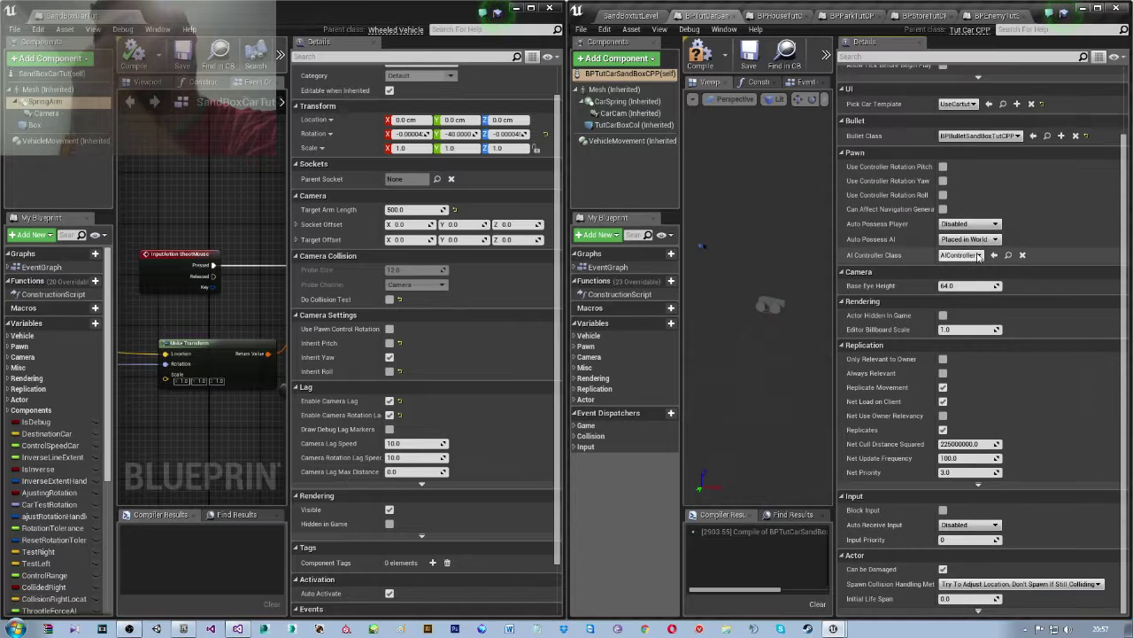
{"action": "scroll", "coordinate": [955, 390], "scroll_direction": "up", "scroll_amount": 3}
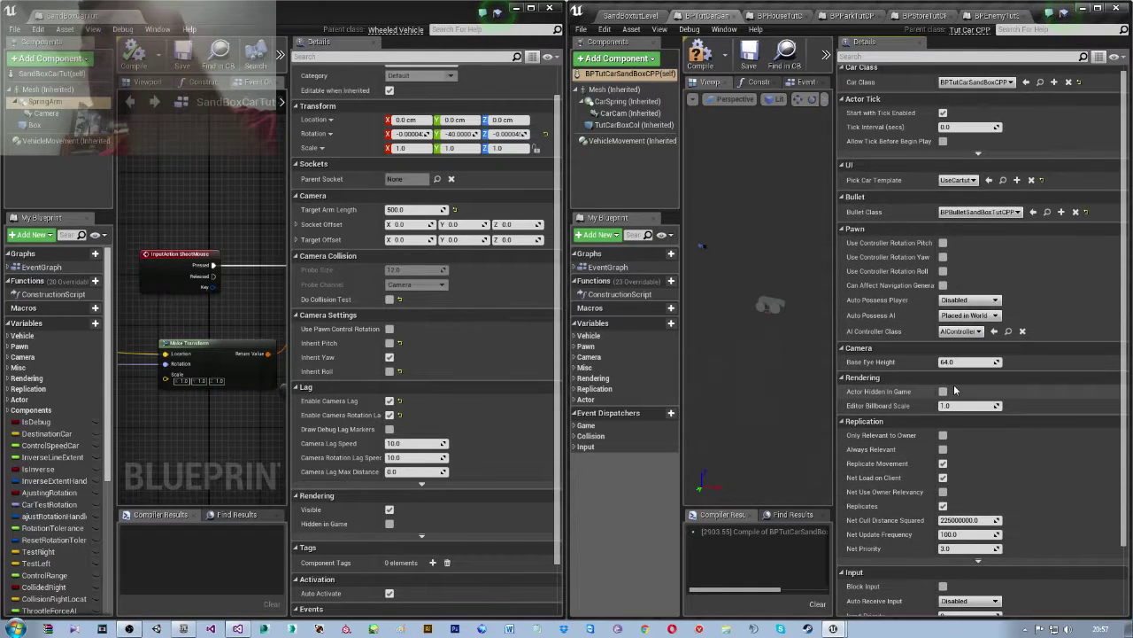
{"action": "scroll", "coordinate": [954, 391], "scroll_direction": "down", "scroll_amount": 1}
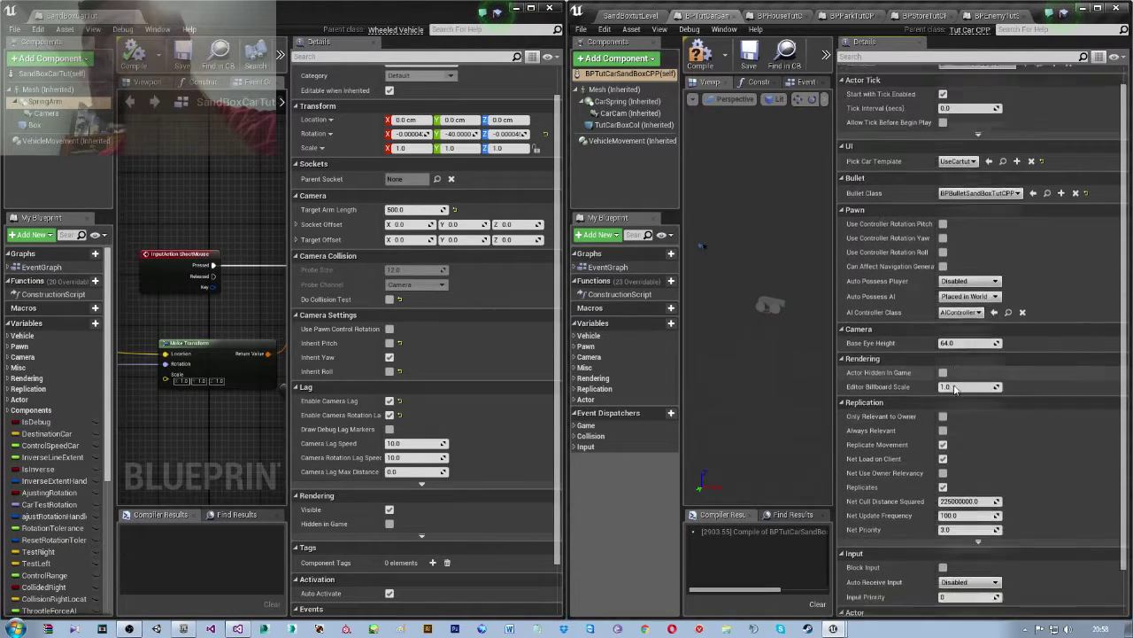
{"action": "scroll", "coordinate": [953, 388], "scroll_direction": "up", "scroll_amount": 1}
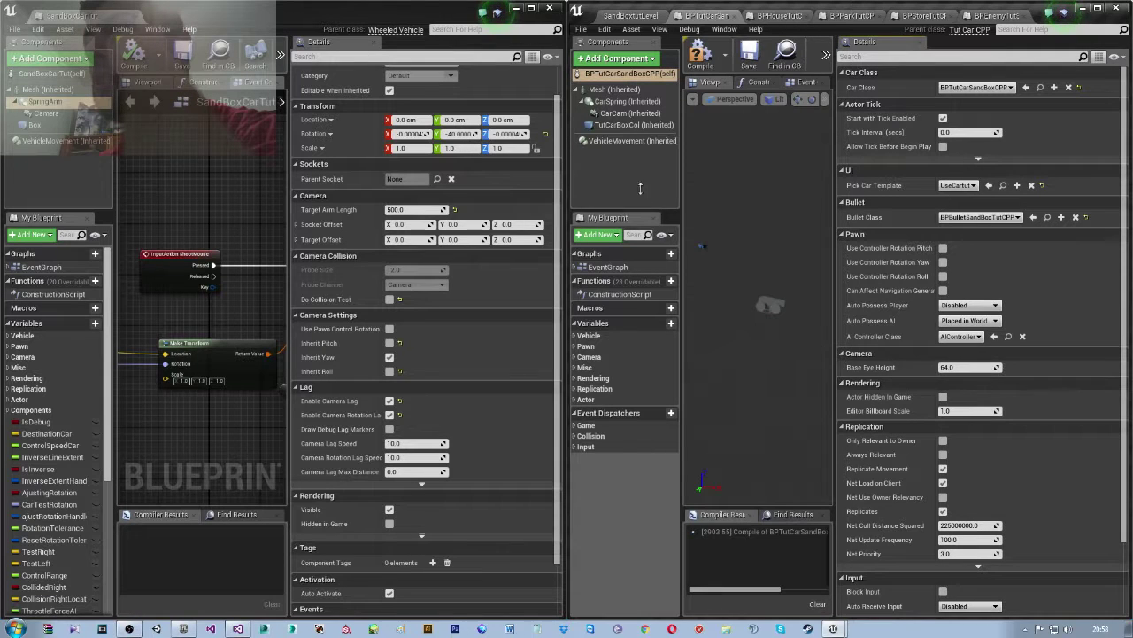
{"action": "left_click", "coordinate": [695, 54]}
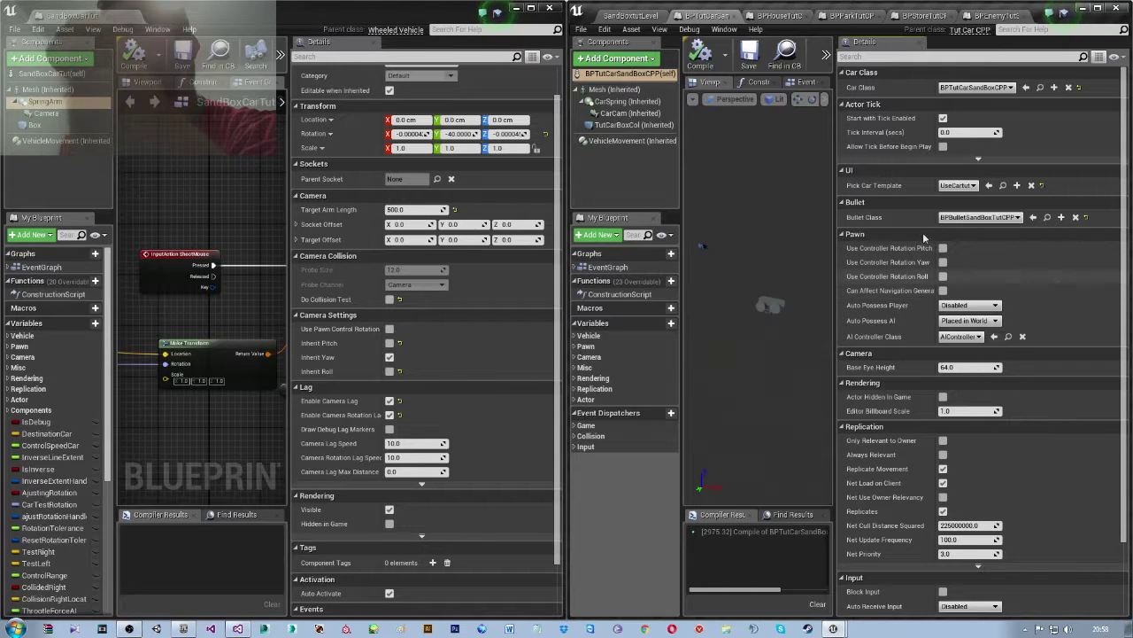
- Review the CarSpring and VehicleMovement settings, including Wheel Setups entry 0
{"action": "left_click", "coordinate": [627, 102]}
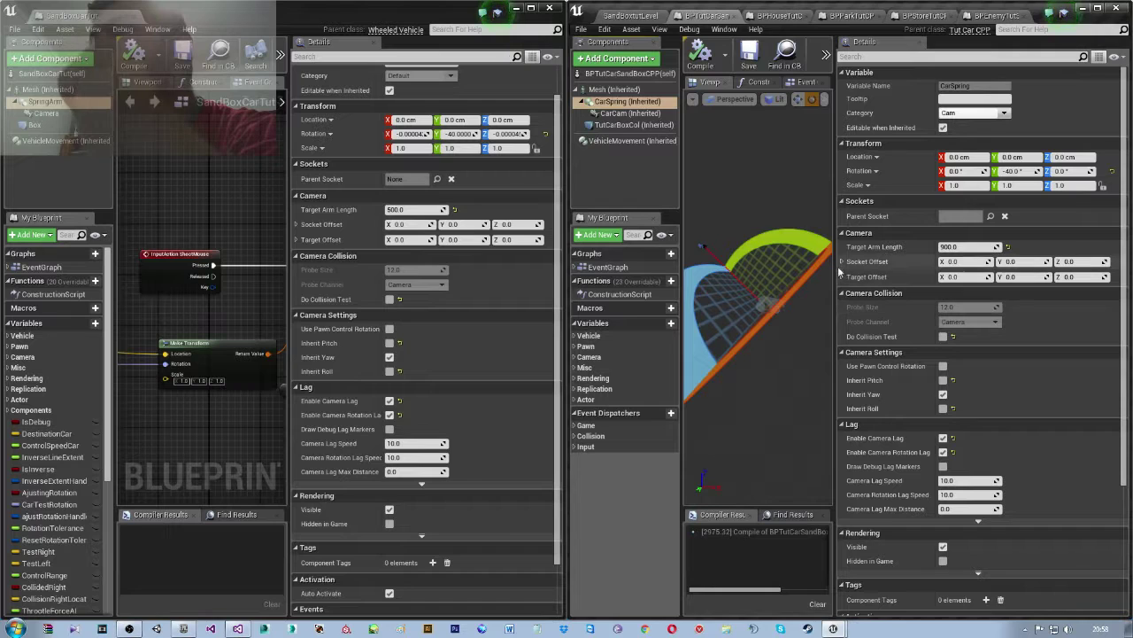
{"action": "left_click", "coordinate": [630, 141]}
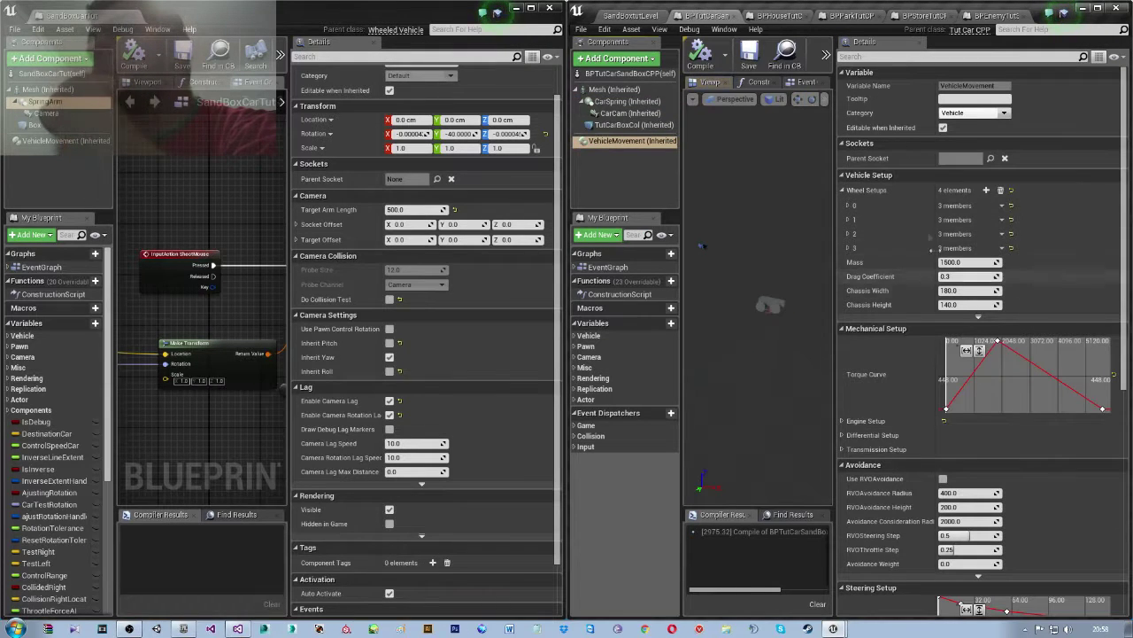
{"action": "left_click", "coordinate": [847, 206]}
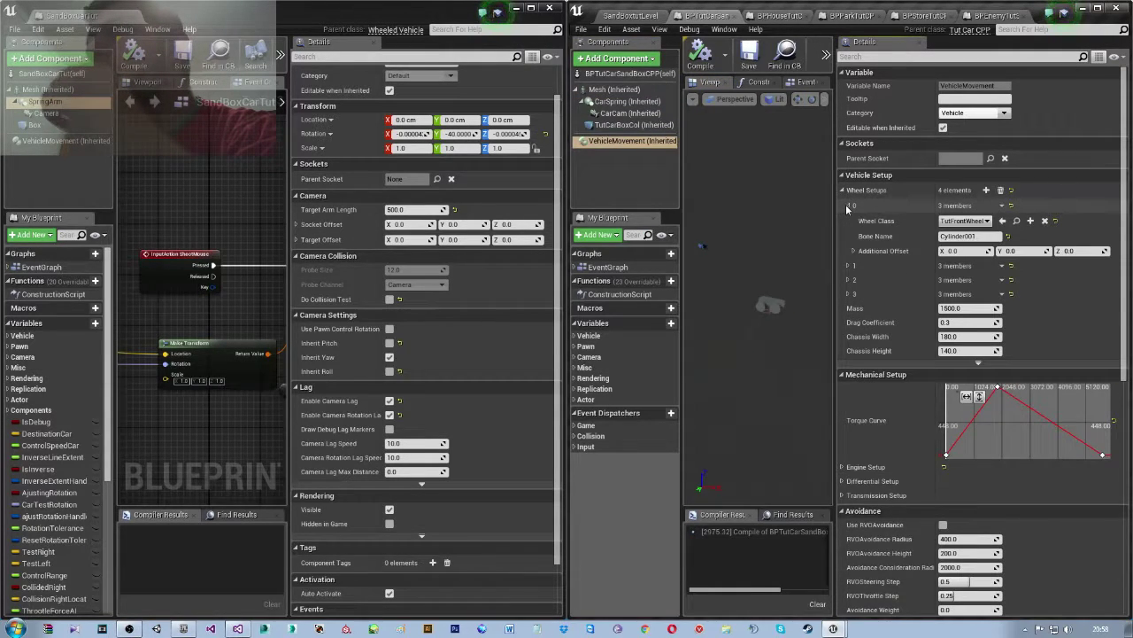
{"action": "left_click", "coordinate": [846, 205]}
{"action": "scroll", "coordinate": [890, 348], "scroll_direction": "down", "scroll_amount": 1}
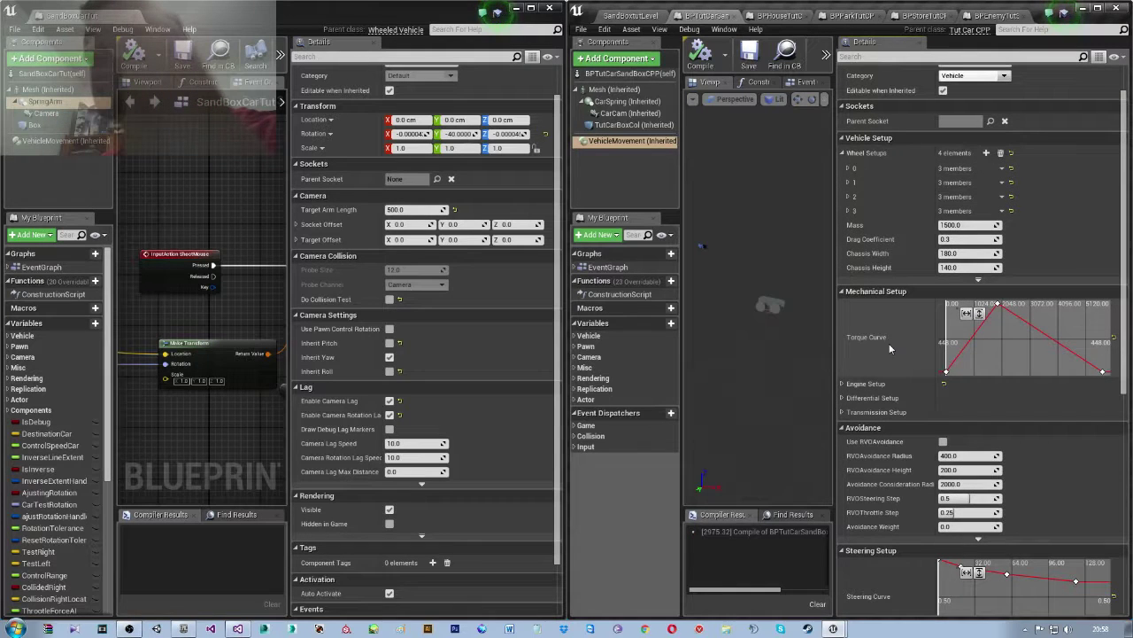
{"action": "scroll", "coordinate": [890, 348], "scroll_direction": "down", "scroll_amount": 1}
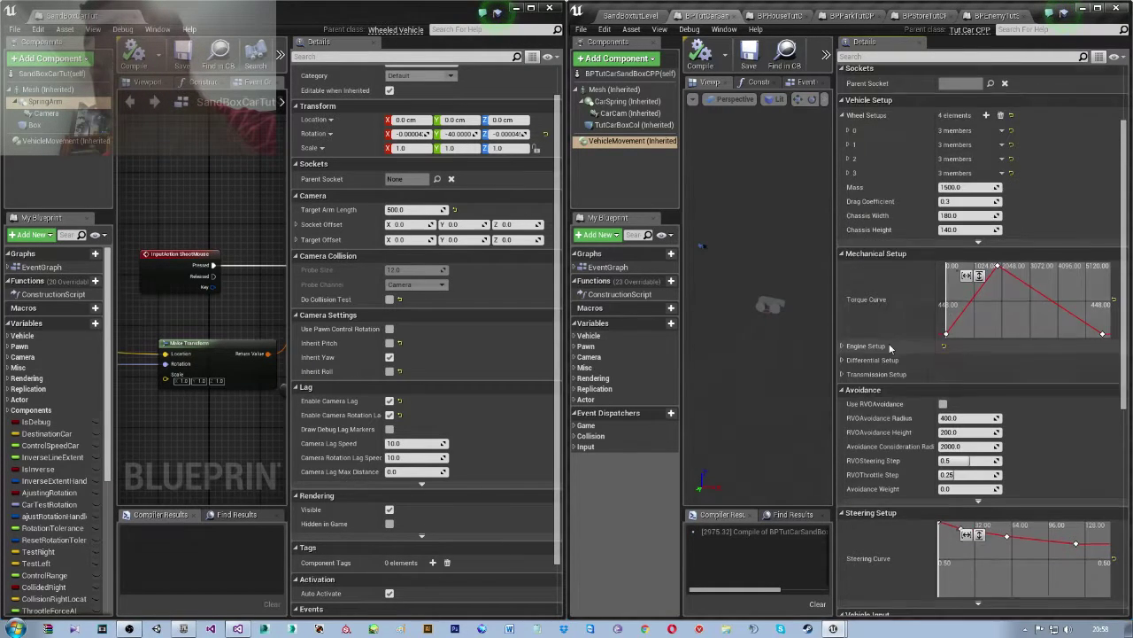
{"action": "scroll", "coordinate": [890, 348], "scroll_direction": "up", "scroll_amount": 2}
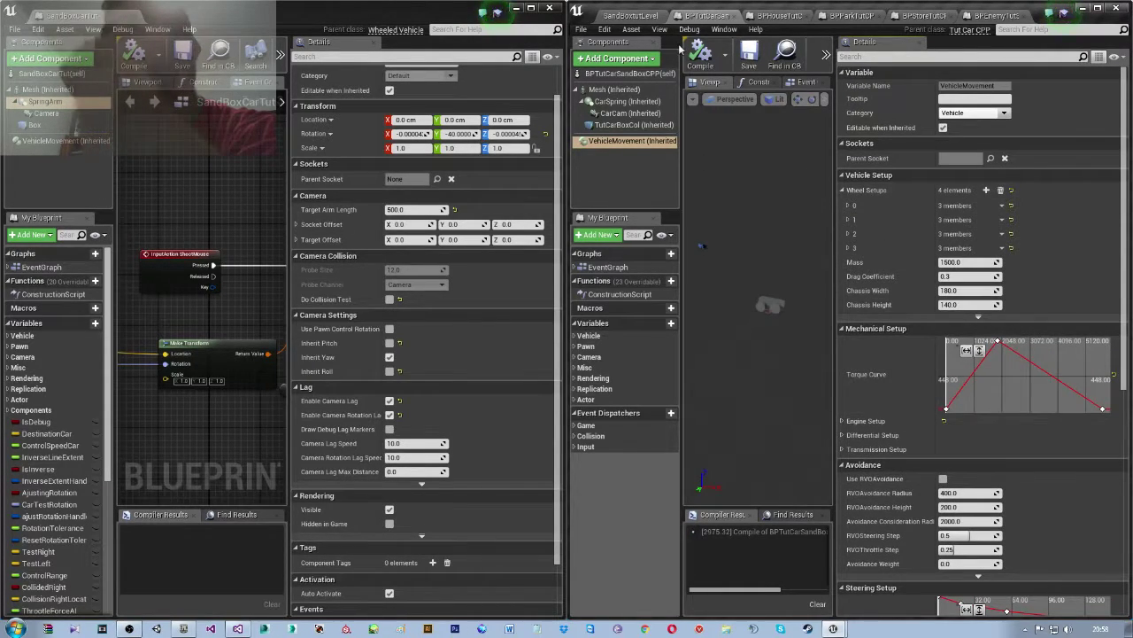
- Close the car blueprints and open BPBulletSandBoxTutCPP from the CPP folder
{"action": "left_click", "coordinate": [735, 16]}
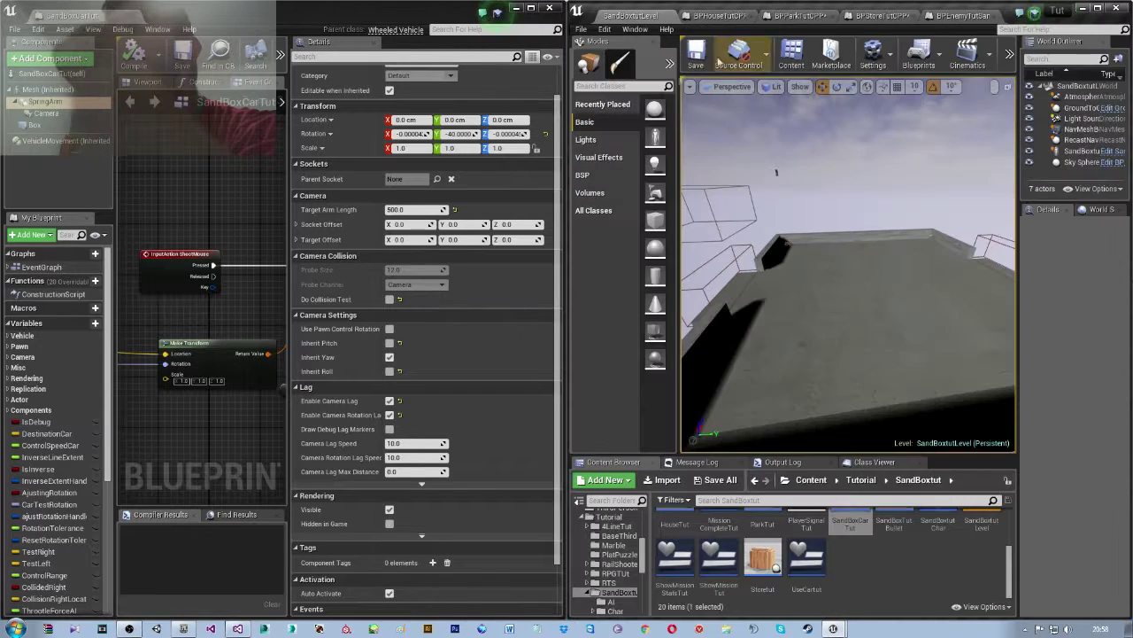
{"action": "left_click", "coordinate": [134, 17]}
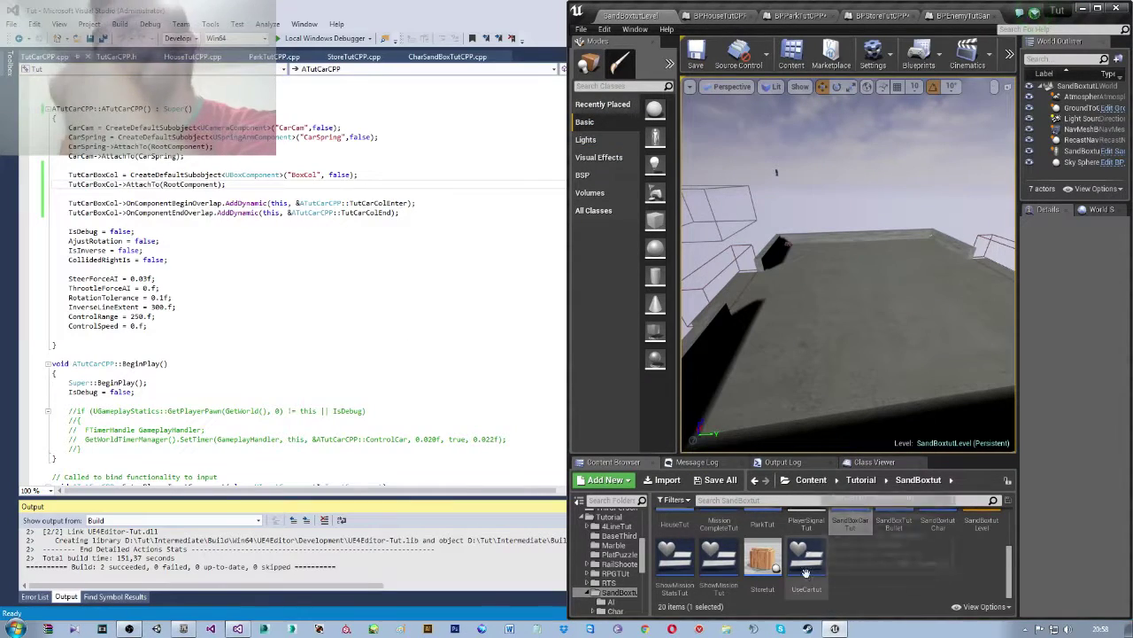
{"action": "scroll", "coordinate": [715, 539], "scroll_direction": "up", "scroll_amount": 3}
{"action": "double_click", "coordinate": [761, 527]}
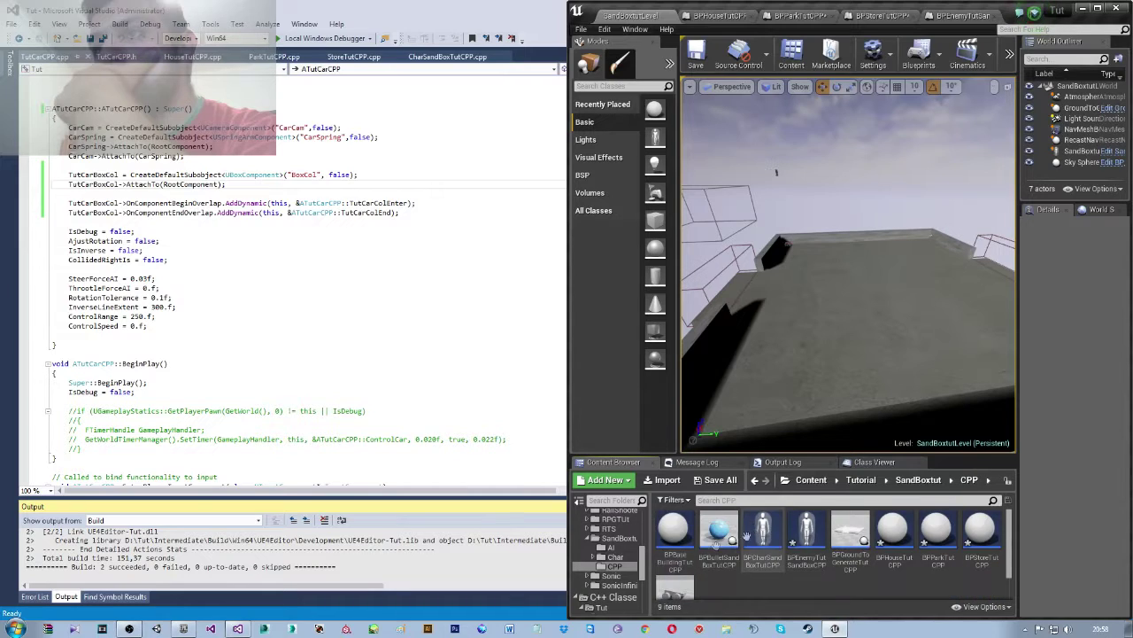
{"action": "double_click", "coordinate": [725, 535]}
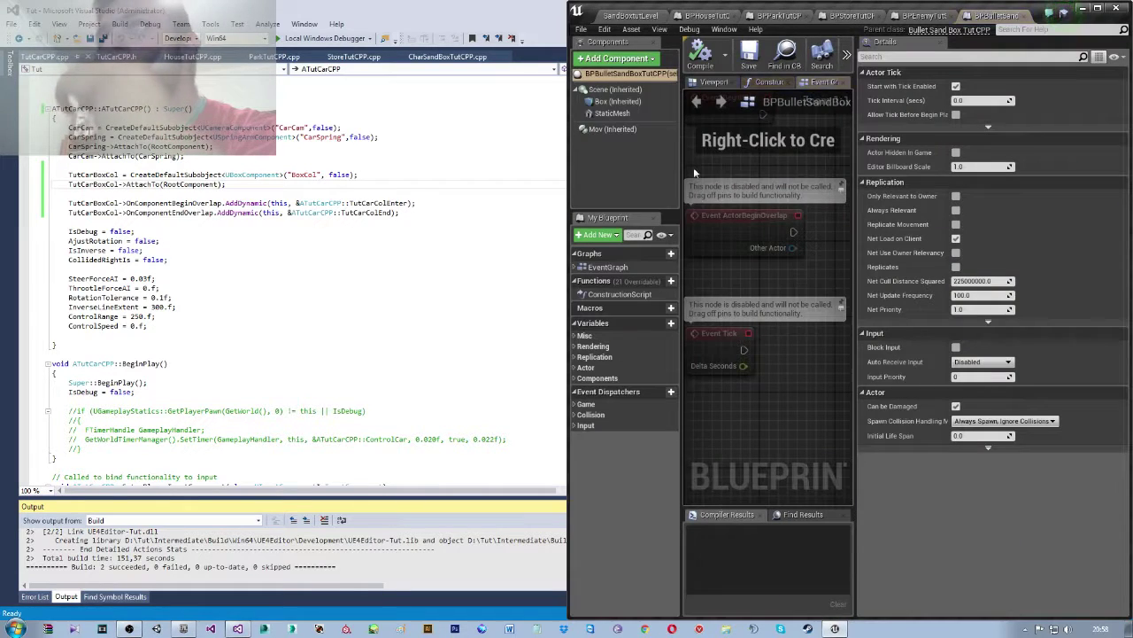
- Set the projectile movement Initial Speed and Max Speed to 2000 and compile
{"action": "left_click", "coordinate": [606, 129]}
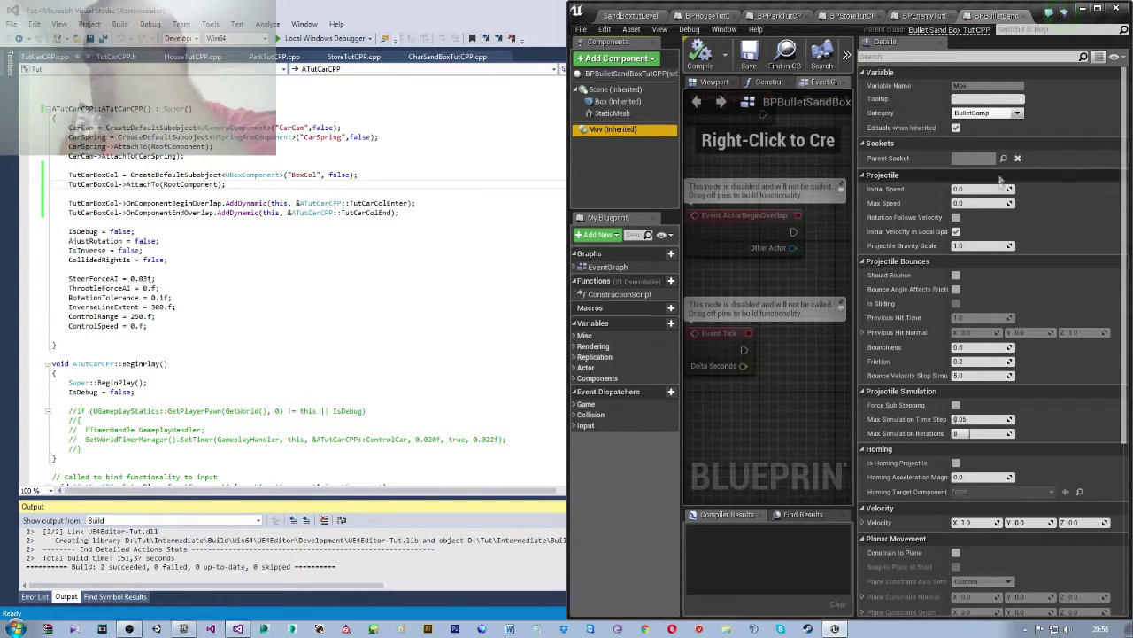
{"action": "type", "text": "20000"}
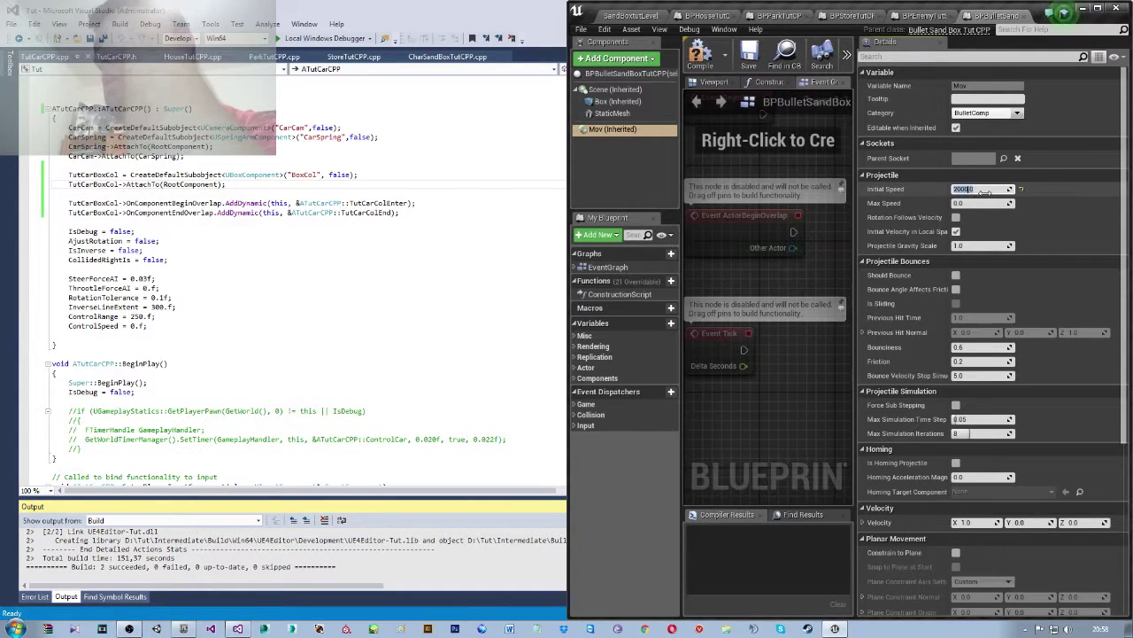
{"action": "left_click", "coordinate": [975, 204]}
{"action": "type", "text": "2000"}
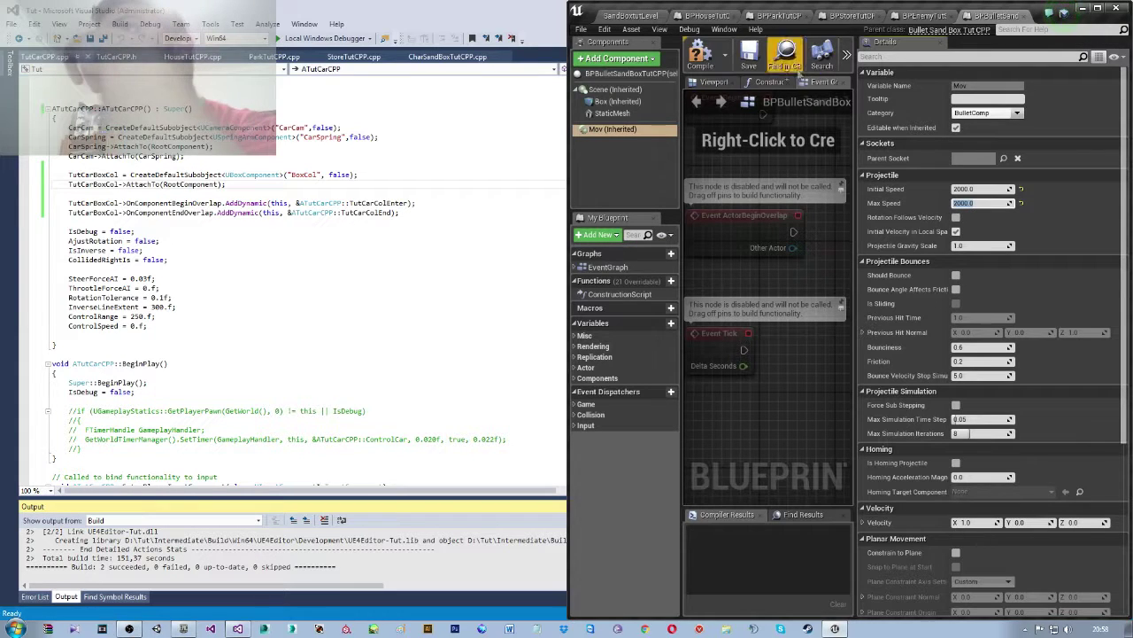
{"action": "left_click", "coordinate": [704, 55]}
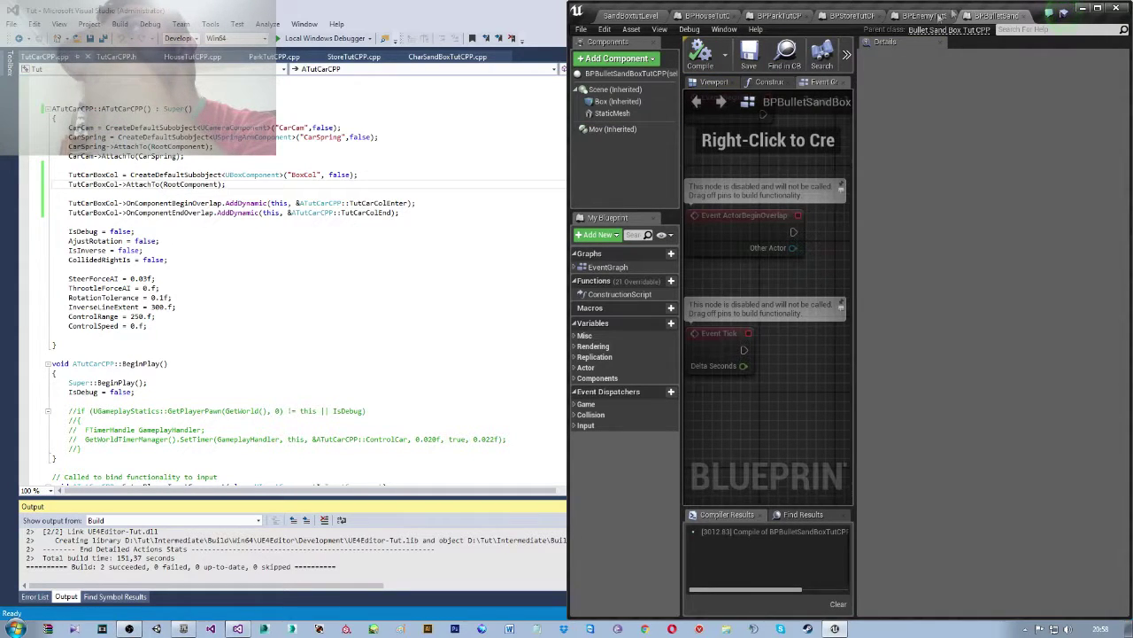
- Close the bullet blueprint editor and return to the SandBoxtut folder in the level editor
{"action": "left_click", "coordinate": [1024, 14]}
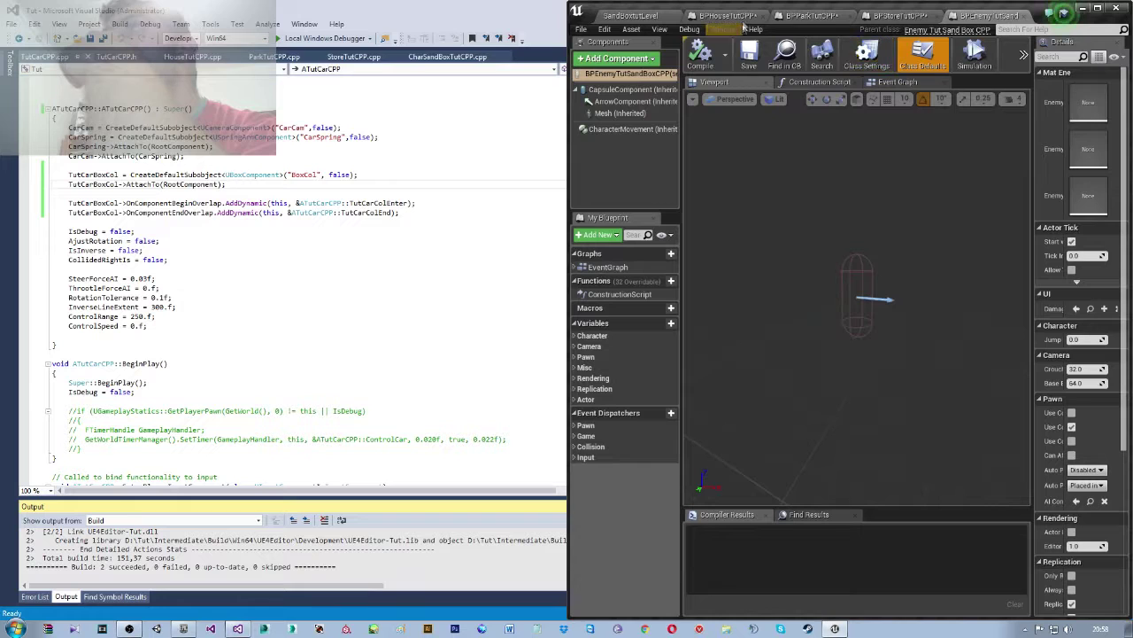
{"action": "left_click", "coordinate": [722, 16]}
{"action": "left_click", "coordinate": [624, 14]}
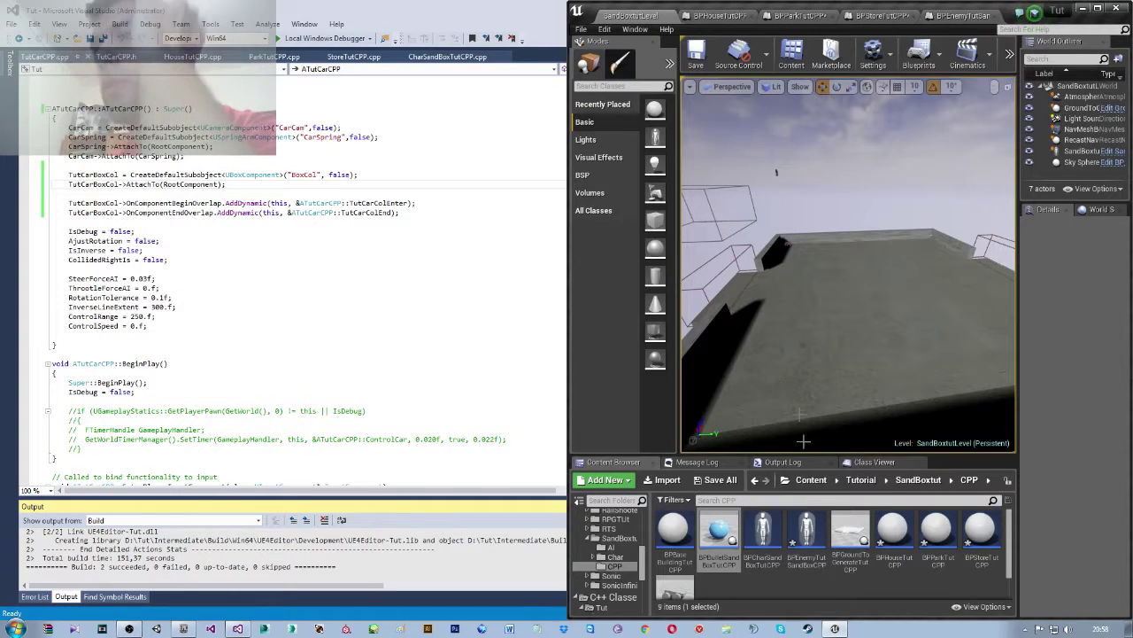
{"action": "left_click", "coordinate": [806, 536]}
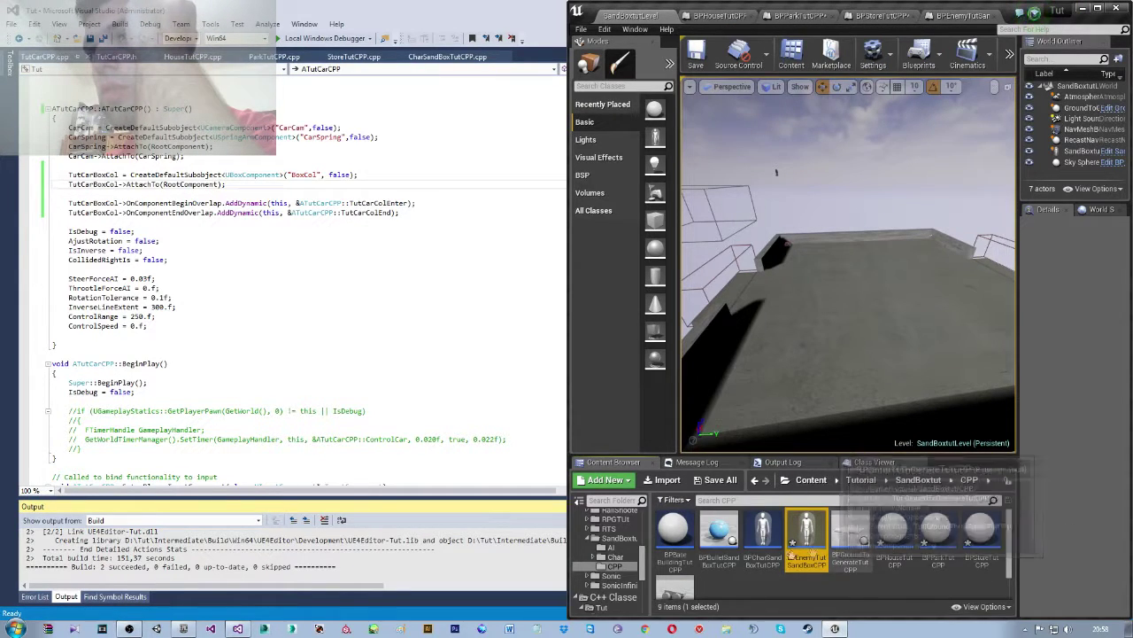
{"action": "left_click", "coordinate": [618, 537]}
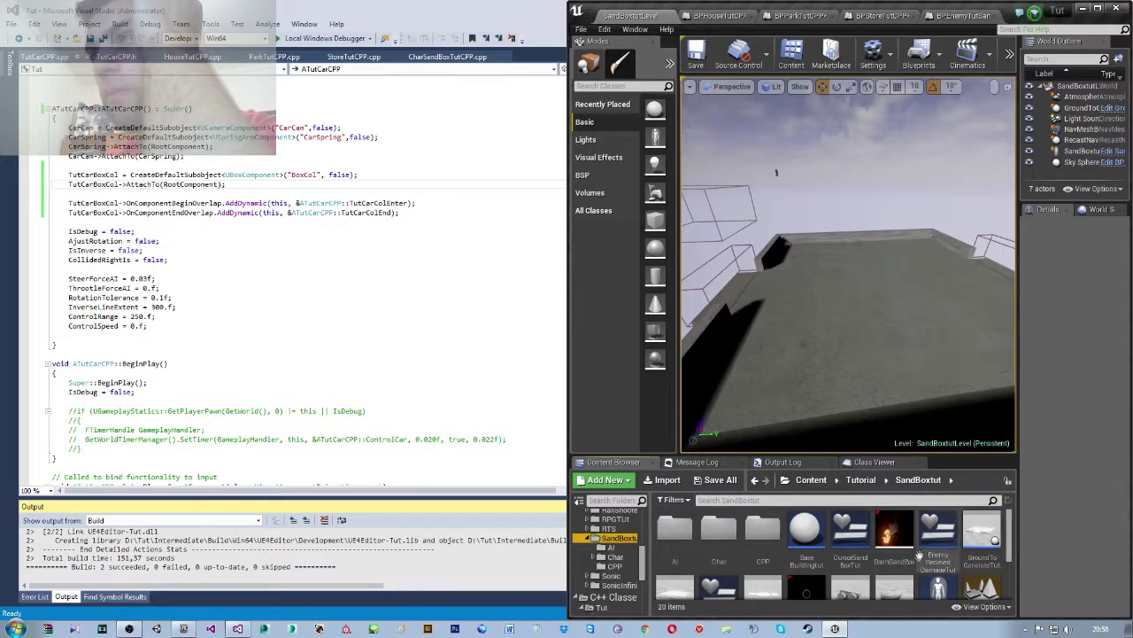
- Open the old HouseTut blueprint and view its StaticMesh settings (Shape_Cube)
{"action": "scroll", "coordinate": [919, 554], "scroll_direction": "down", "scroll_amount": 1}
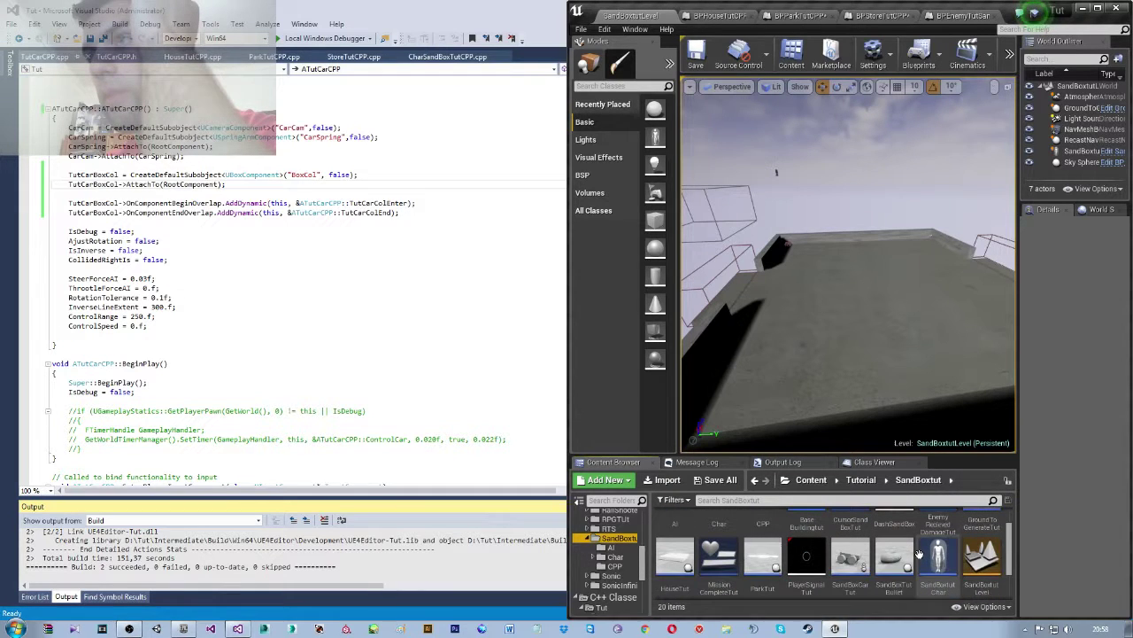
{"action": "left_click", "coordinate": [674, 559]}
{"action": "double_click", "coordinate": [673, 563]}
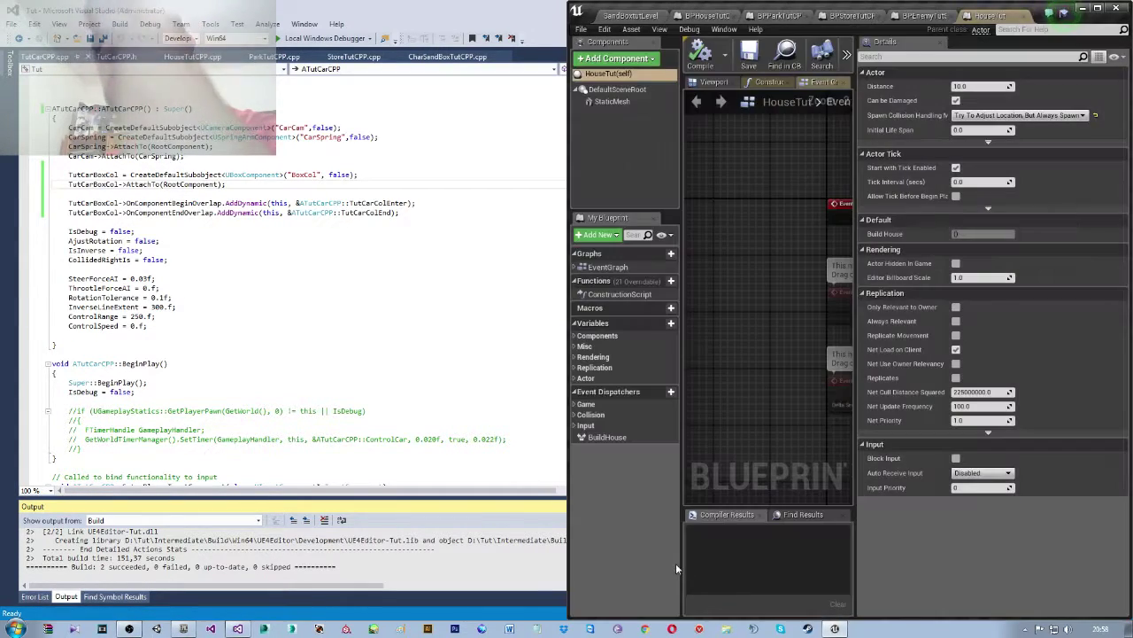
{"action": "left_click", "coordinate": [623, 105]}
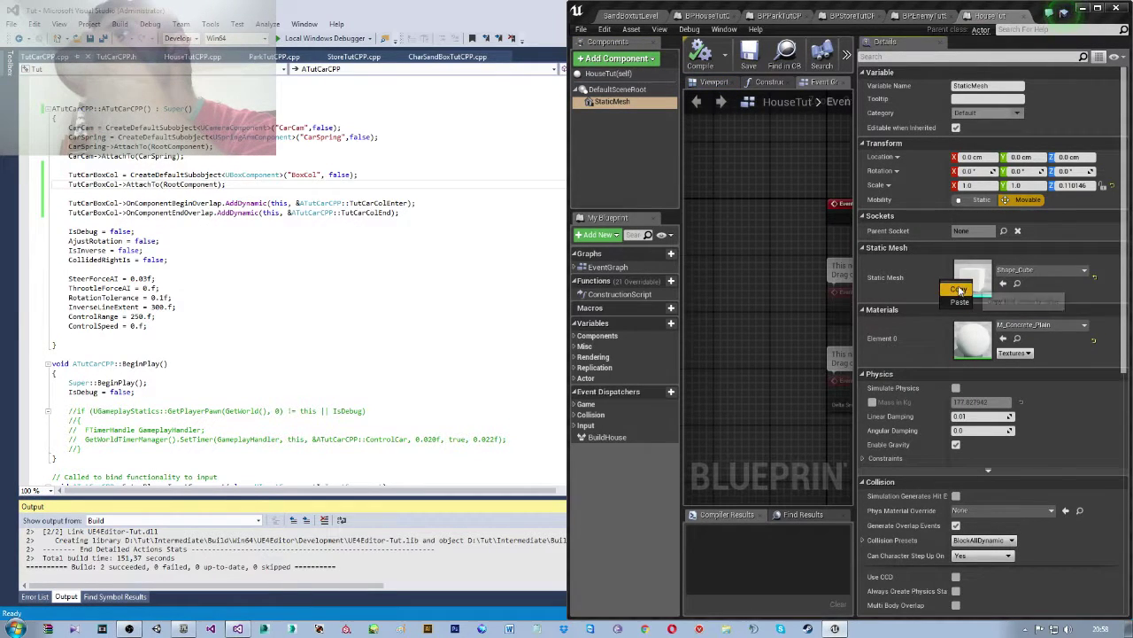
- Assign the Shape_Cube mesh to BPHouseTutCPP's InitialMesh
{"action": "left_click", "coordinate": [703, 16]}
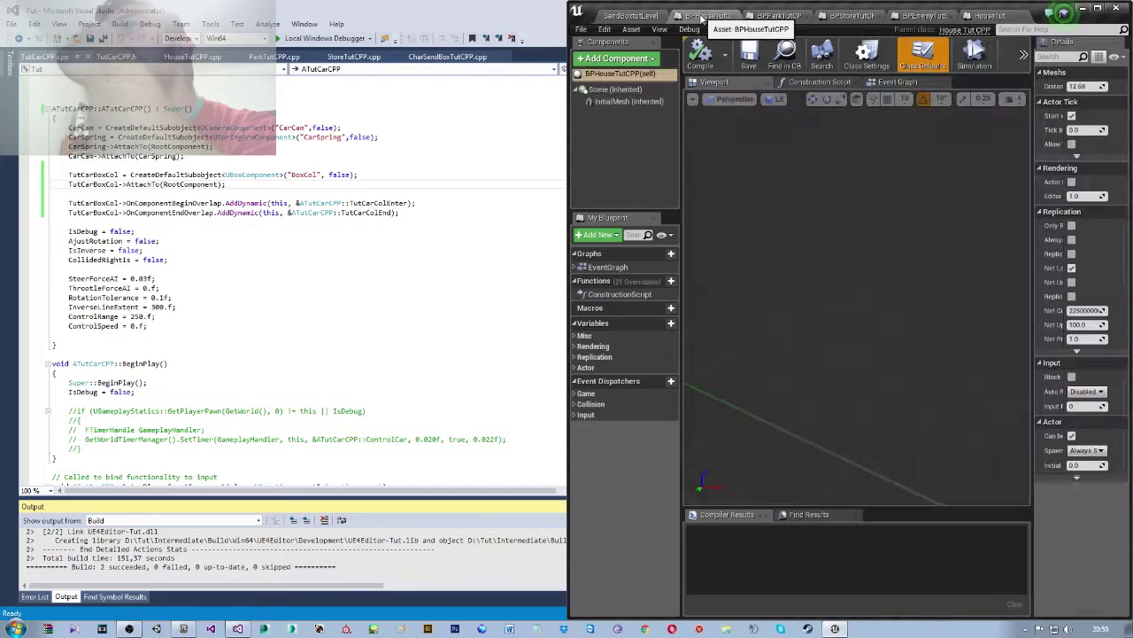
{"action": "left_click", "coordinate": [775, 17]}
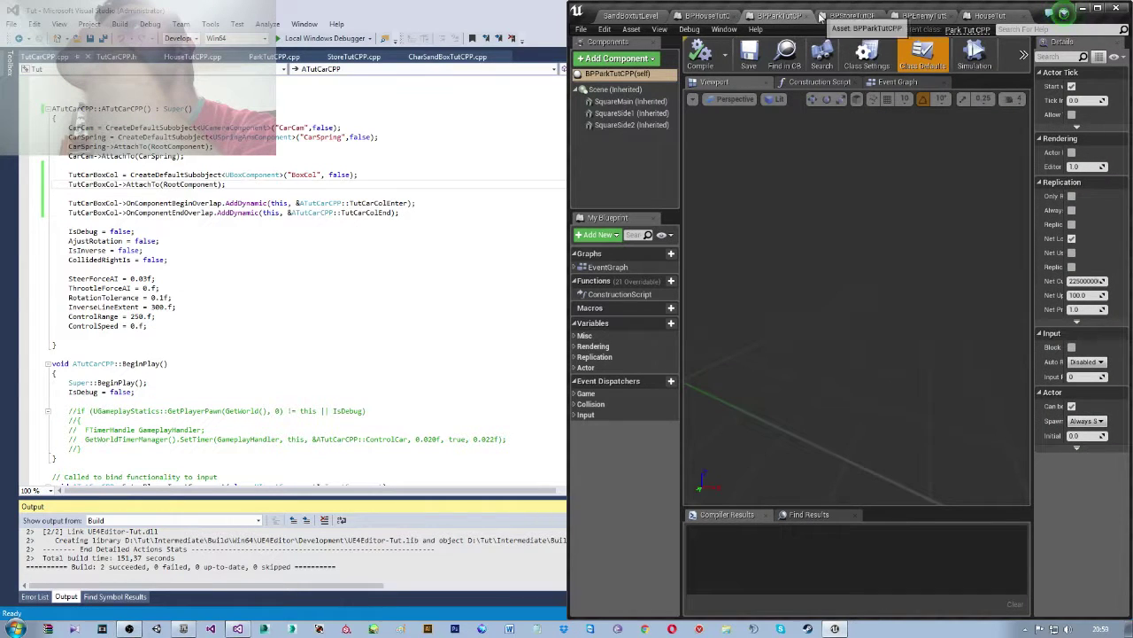
{"action": "left_click", "coordinate": [714, 17]}
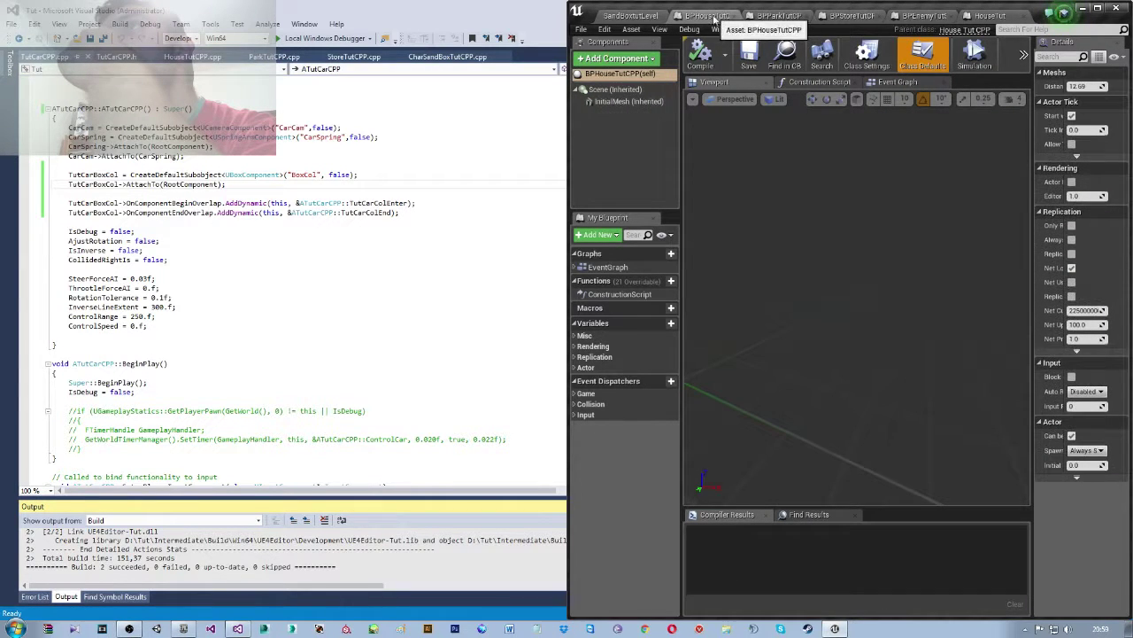
{"action": "left_click", "coordinate": [626, 103]}
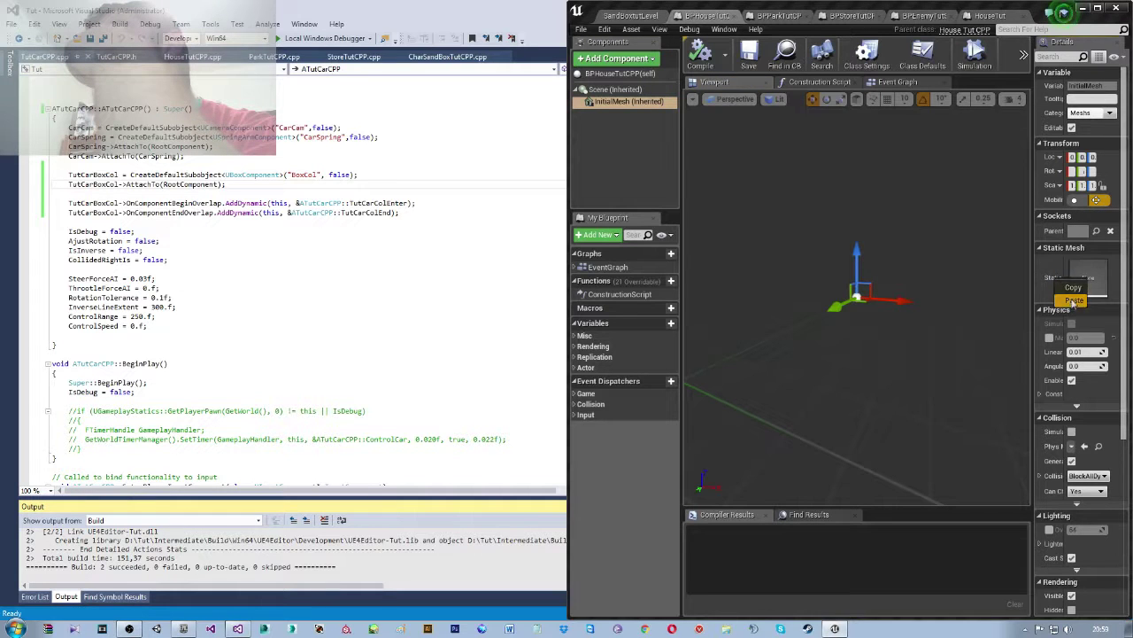
{"action": "left_click_drag", "start_coordinate": [1056, 276], "coordinate": [869, 288]}
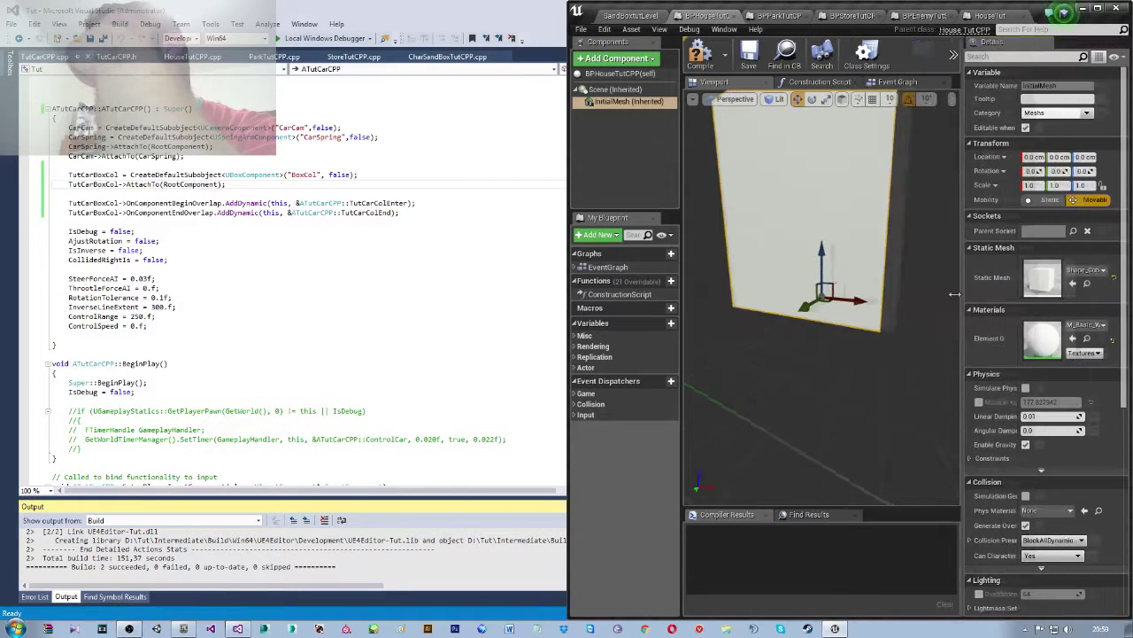
- Undock HouseTut and paste its scale onto InitialMesh, flattening Z to 0.110146
{"action": "scroll", "coordinate": [806, 261], "scroll_direction": "down", "scroll_amount": 5}
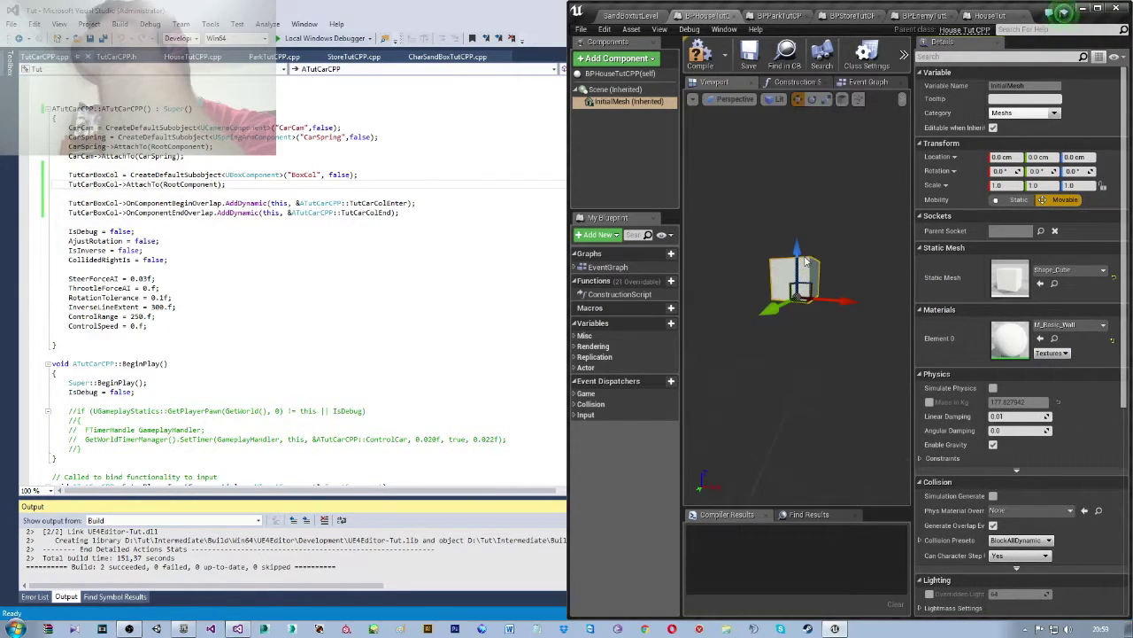
{"action": "left_click_drag", "start_coordinate": [990, 15], "coordinate": [62, 16]}
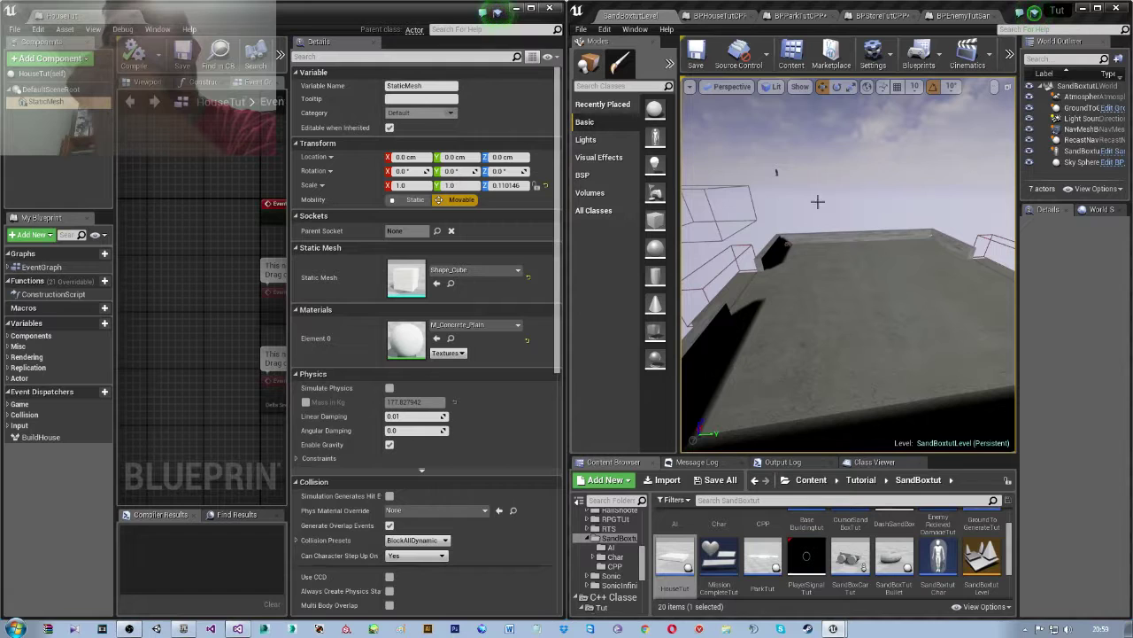
{"action": "left_click", "coordinate": [723, 16]}
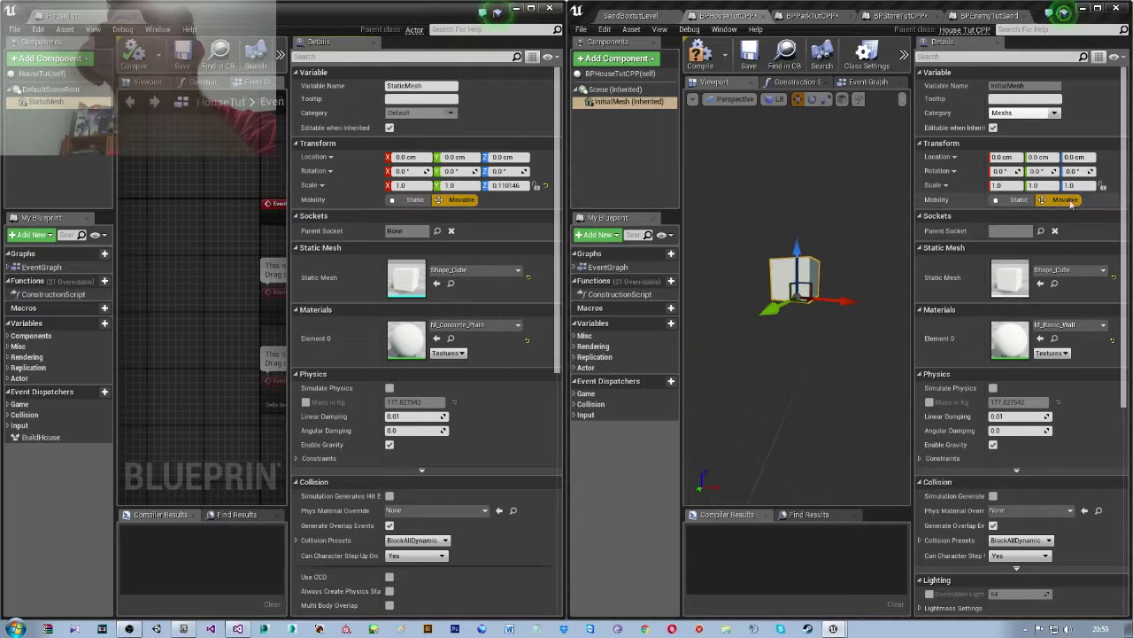
{"action": "right_click", "coordinate": [963, 187]}
{"action": "left_click", "coordinate": [979, 210]}
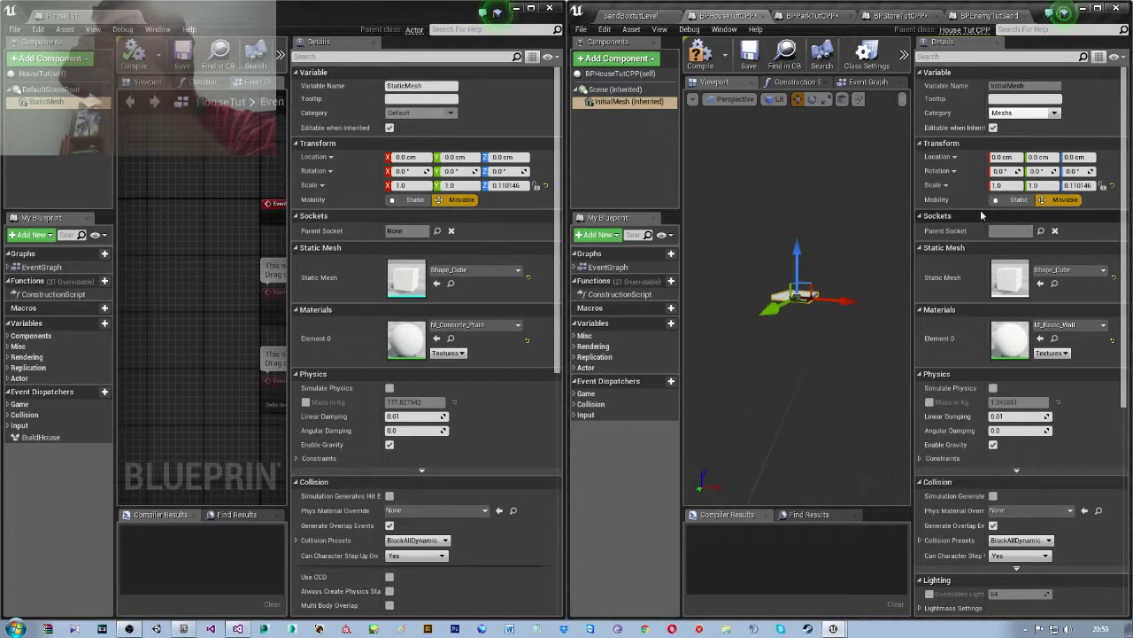
{"action": "scroll", "coordinate": [853, 233], "scroll_direction": "up", "scroll_amount": 3}
{"action": "left_click_drag", "start_coordinate": [853, 234], "coordinate": [833, 247]}
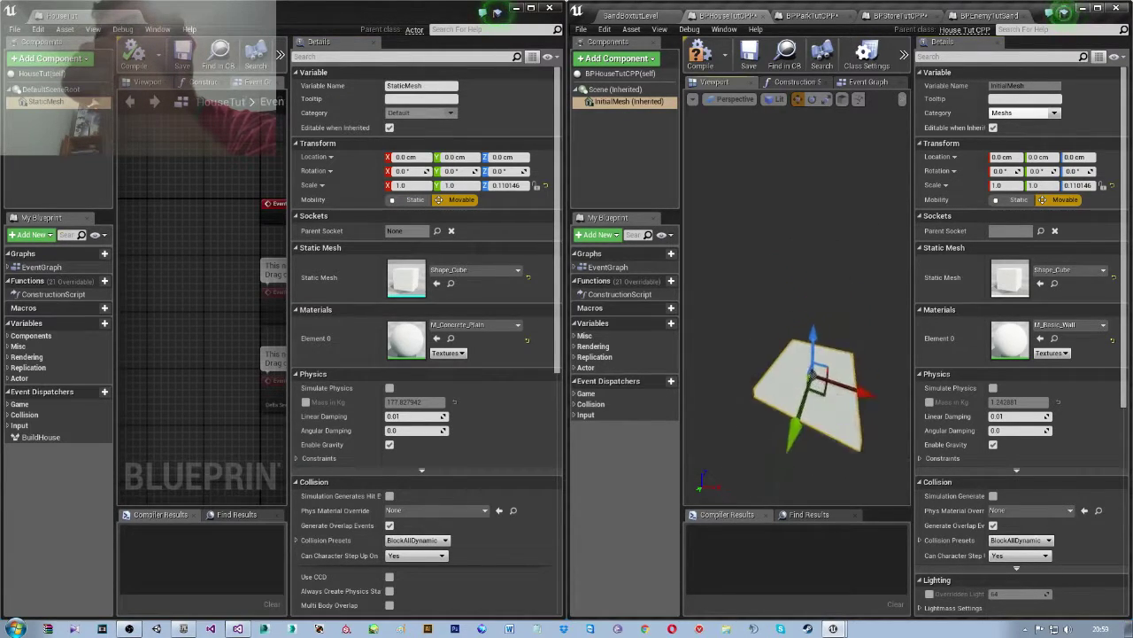
{"action": "scroll", "coordinate": [832, 247], "scroll_direction": "down", "scroll_amount": 3}
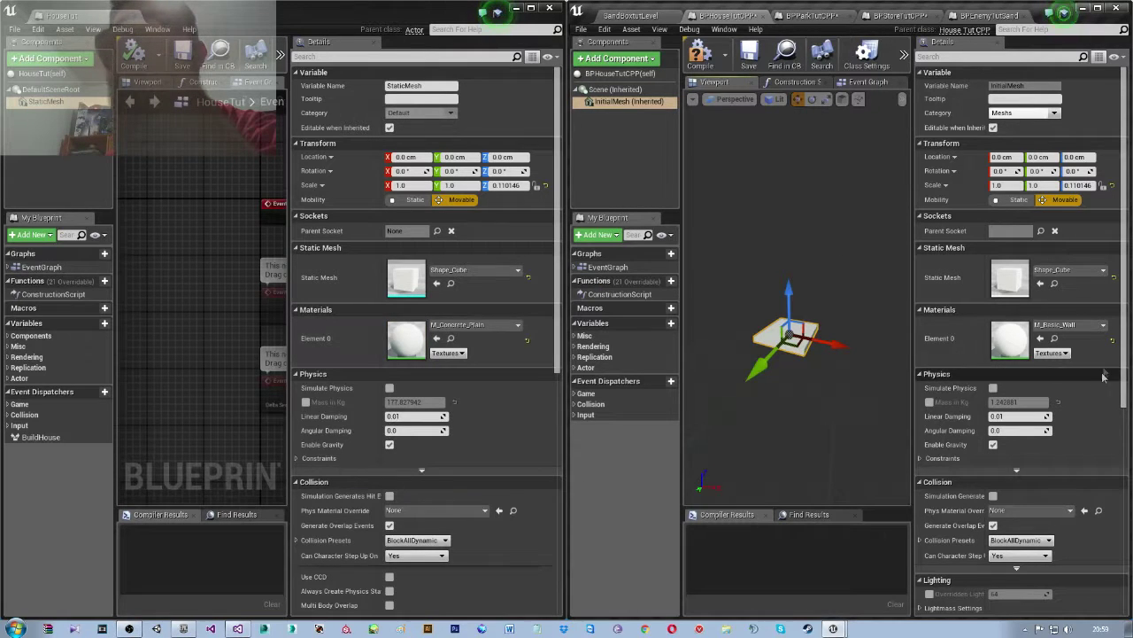
- Give InitialMesh's Element 0 the M_Concrete_Plain material, then select BPHouseTutCPP(self)
{"action": "left_click", "coordinate": [1080, 325]}
{"action": "type", "text": "conc"}
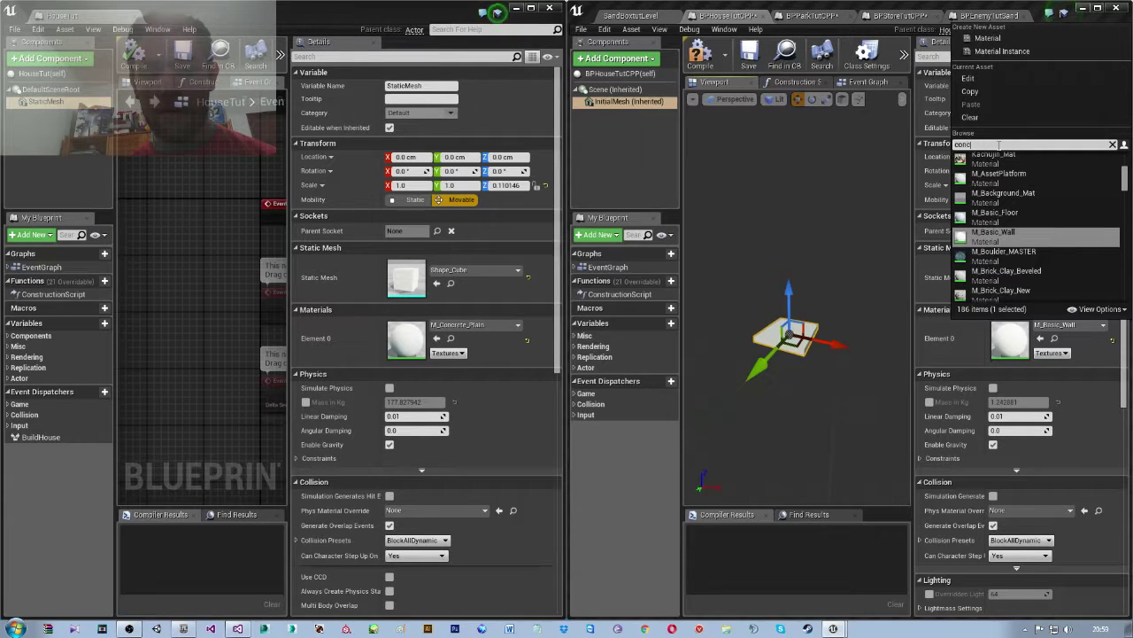
{"action": "type", "text": "re"}
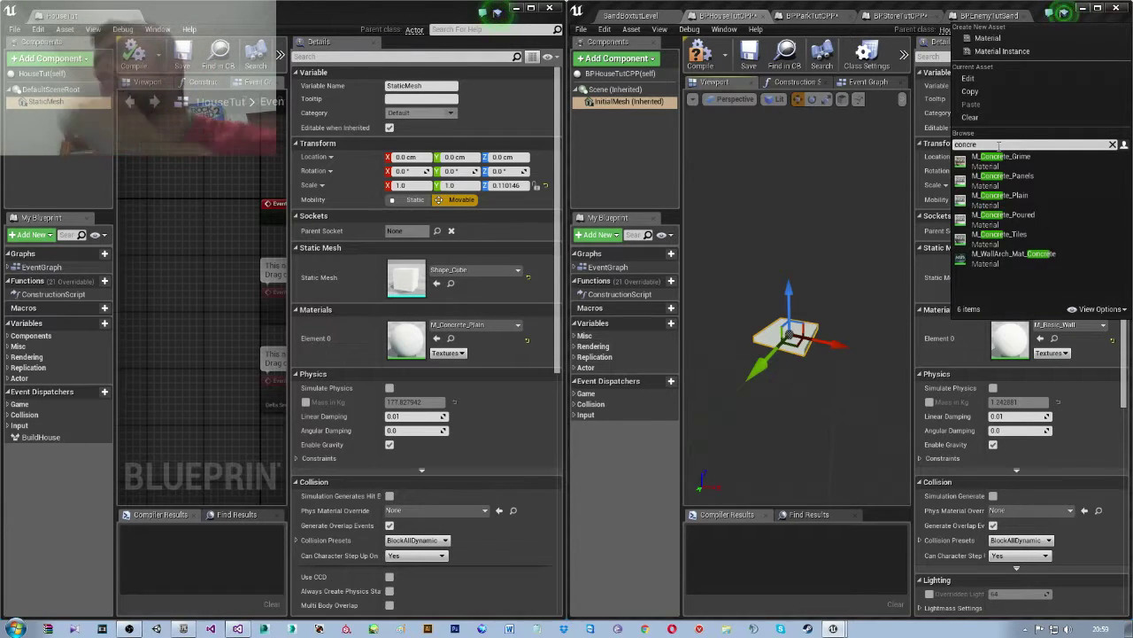
{"action": "left_click", "coordinate": [1008, 199]}
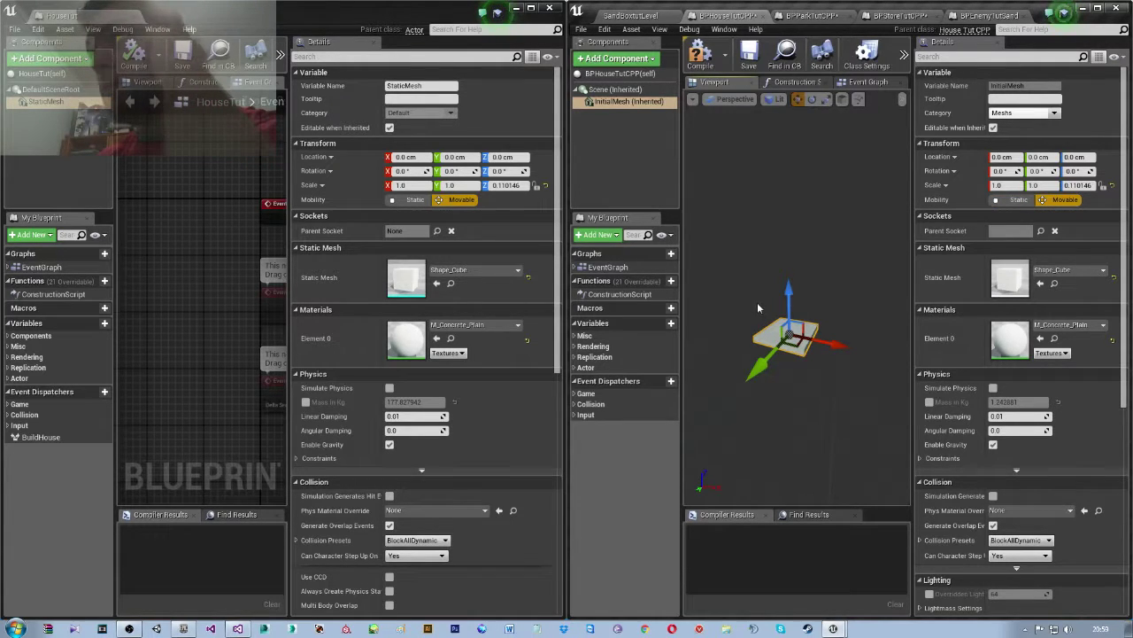
{"action": "left_click_drag", "start_coordinate": [757, 302], "coordinate": [770, 306]}
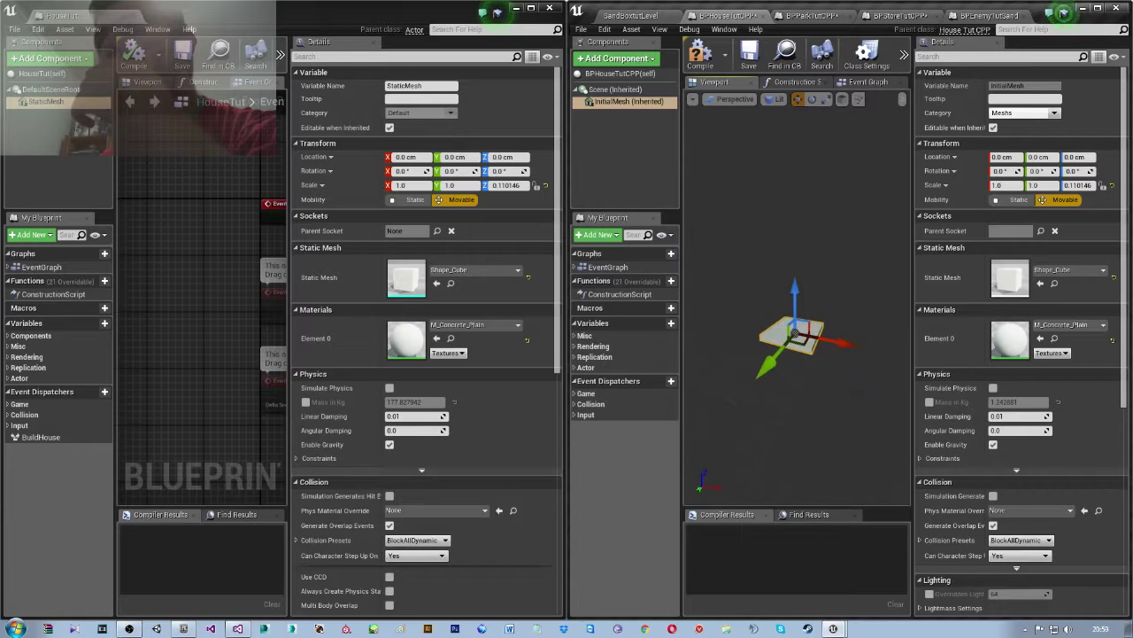
{"action": "left_click", "coordinate": [867, 215]}
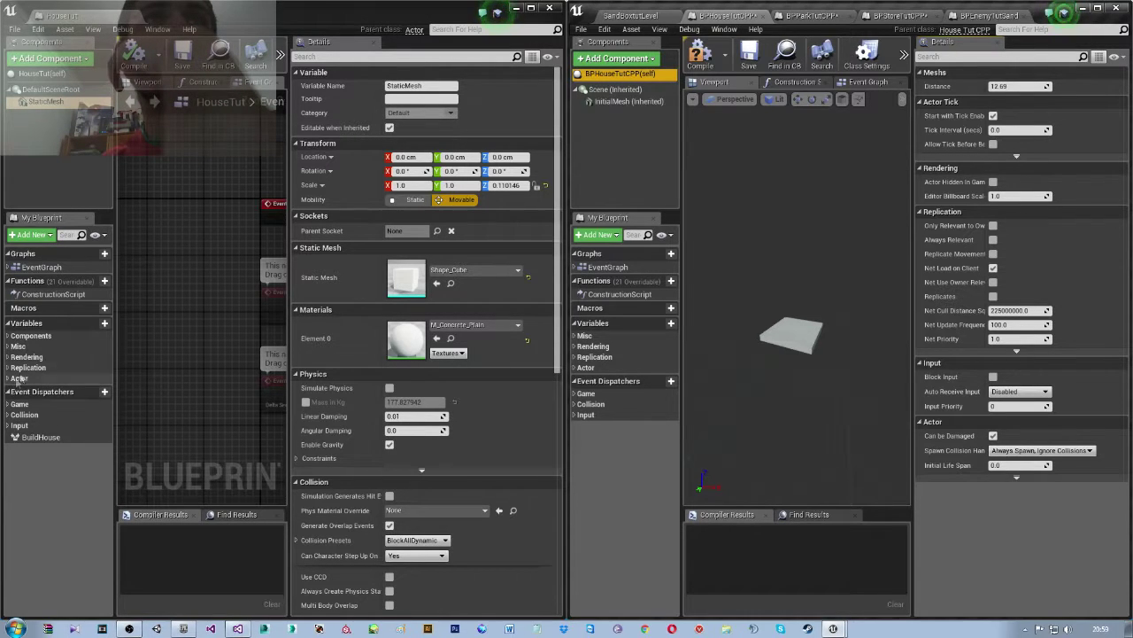
- Read the Distance variable's default value in HouseTut's Build House event graph
{"action": "left_click", "coordinate": [146, 83]}
{"action": "left_click", "coordinate": [257, 81]}
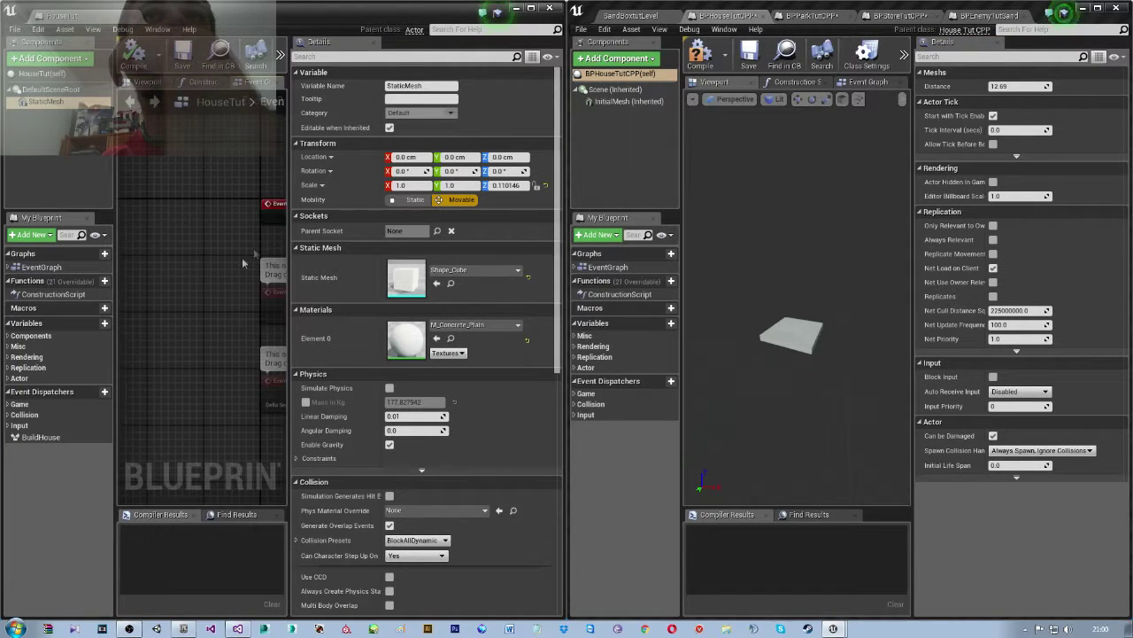
{"action": "right_click_drag", "start_coordinate": [243, 262], "coordinate": [214, 221]}
{"action": "left_click", "coordinate": [219, 327]}
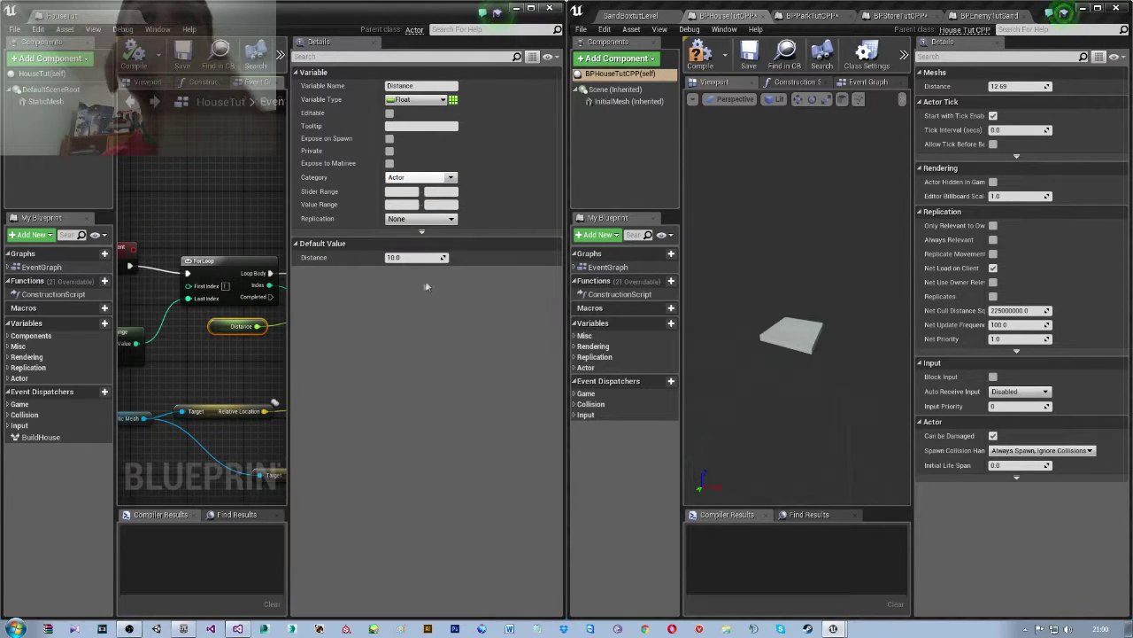
- Set BPHouseTutCPP's Distance to 10 and compile it
{"action": "left_click", "coordinate": [1007, 86]}
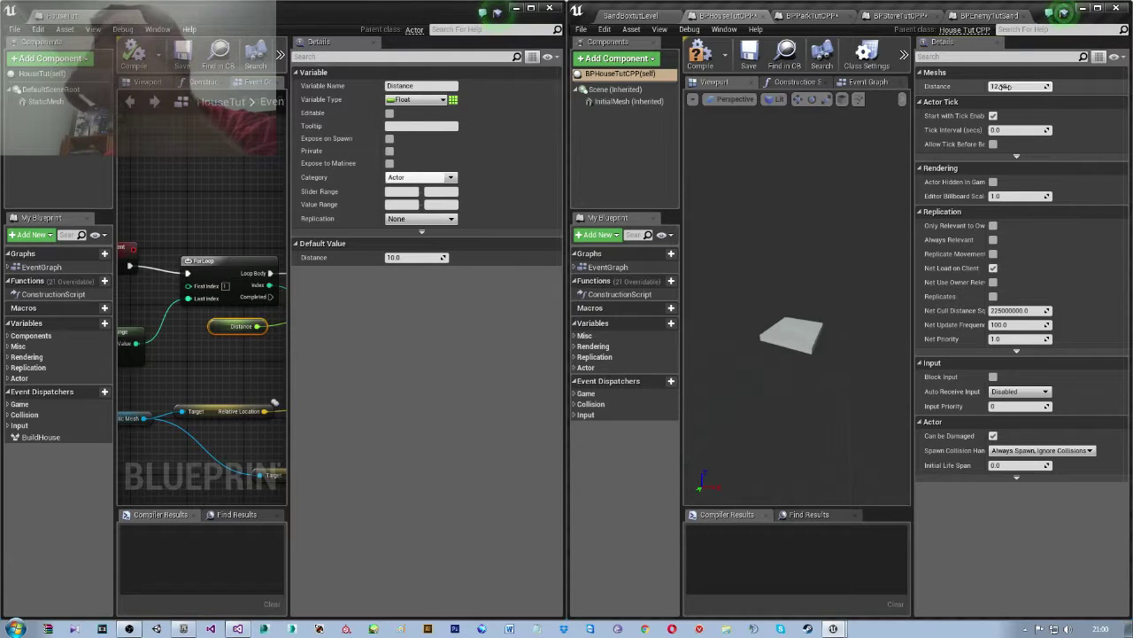
{"action": "type", "text": "10"}
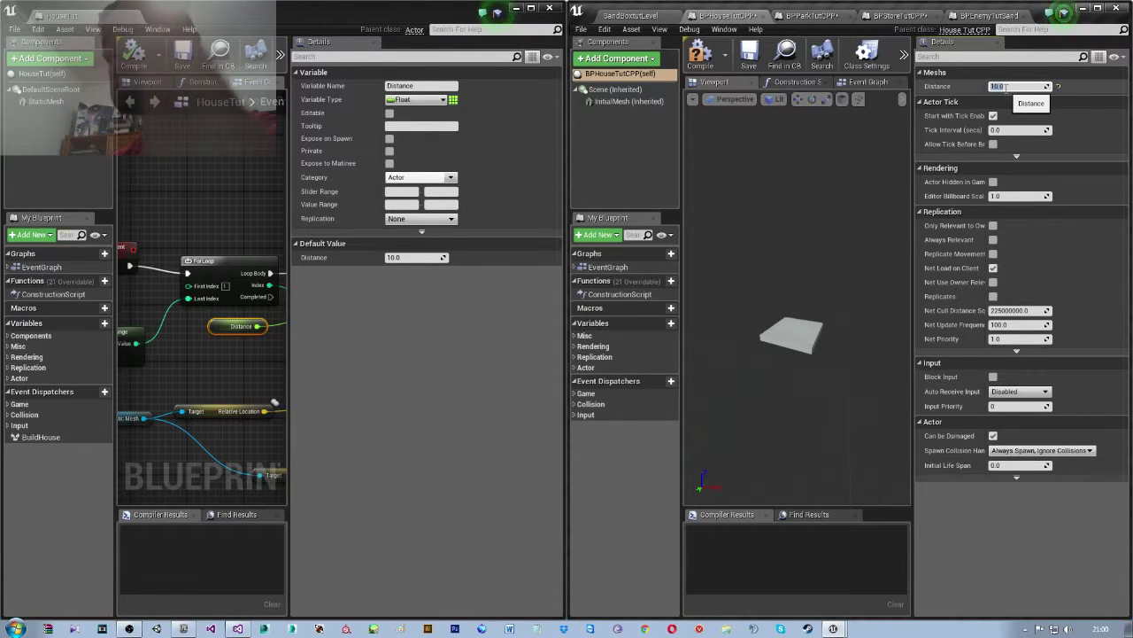
{"action": "left_click", "coordinate": [706, 57]}
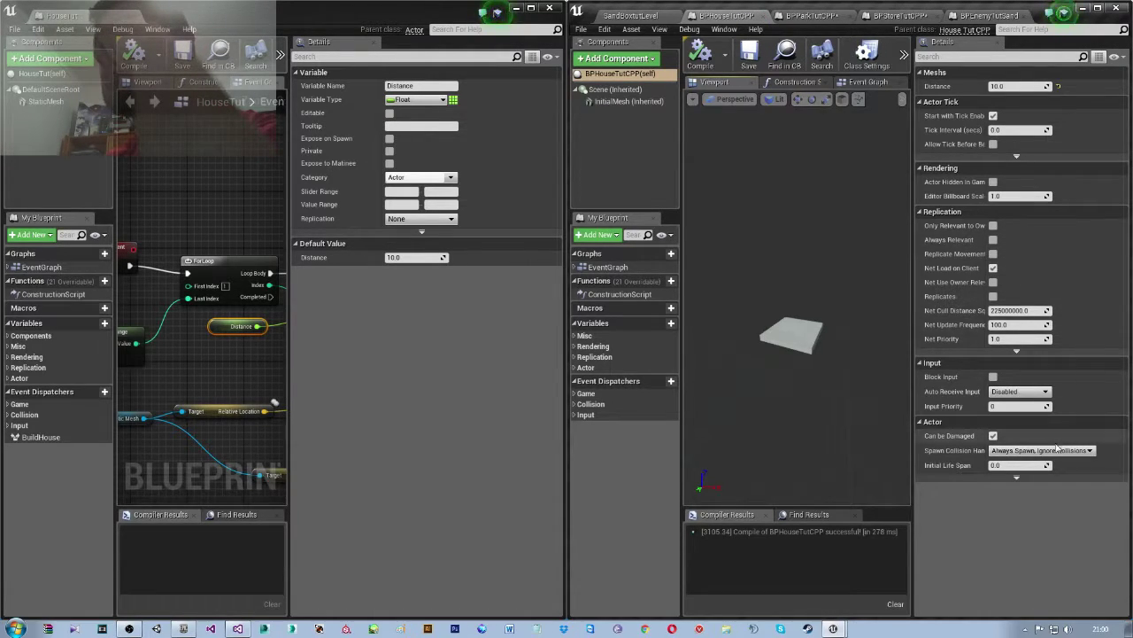
{"action": "left_click", "coordinate": [717, 55]}
- Close the BPHouseTutCPP and HouseTut editors and open the old ParkTut blueprint
{"action": "left_click", "coordinate": [761, 16]}
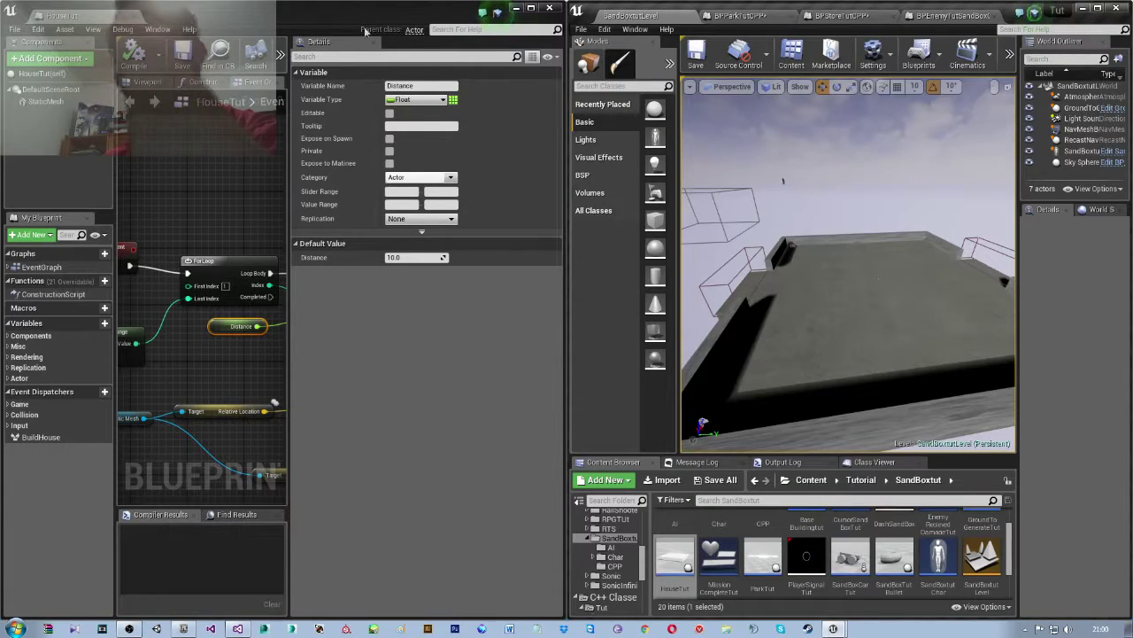
{"action": "left_click", "coordinate": [135, 17]}
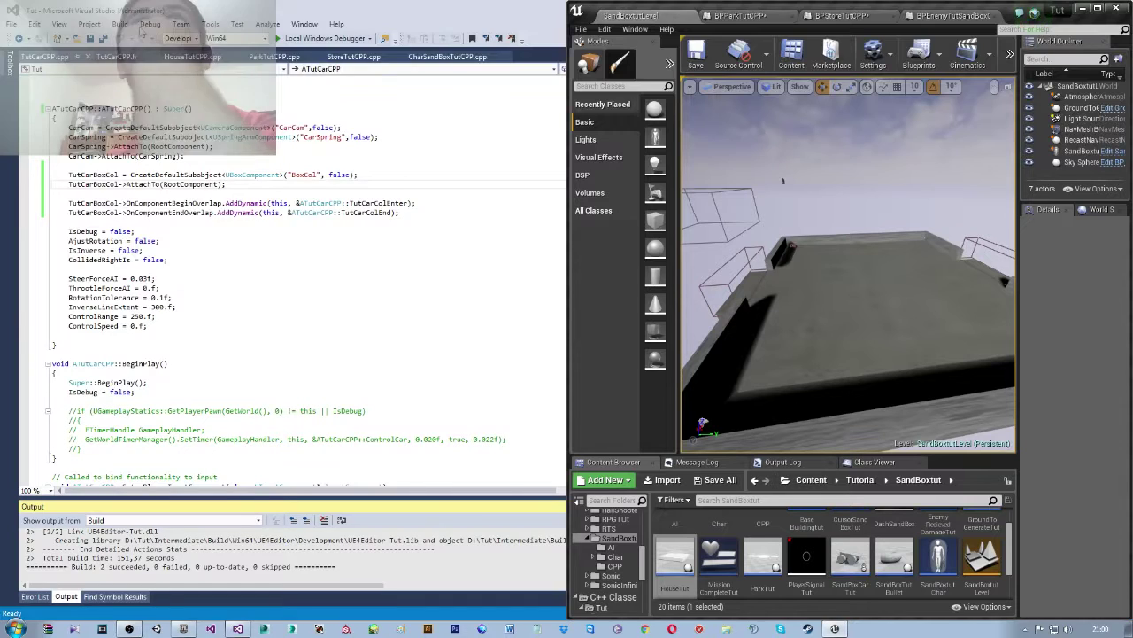
{"action": "scroll", "coordinate": [801, 556], "scroll_direction": "down", "scroll_amount": 2}
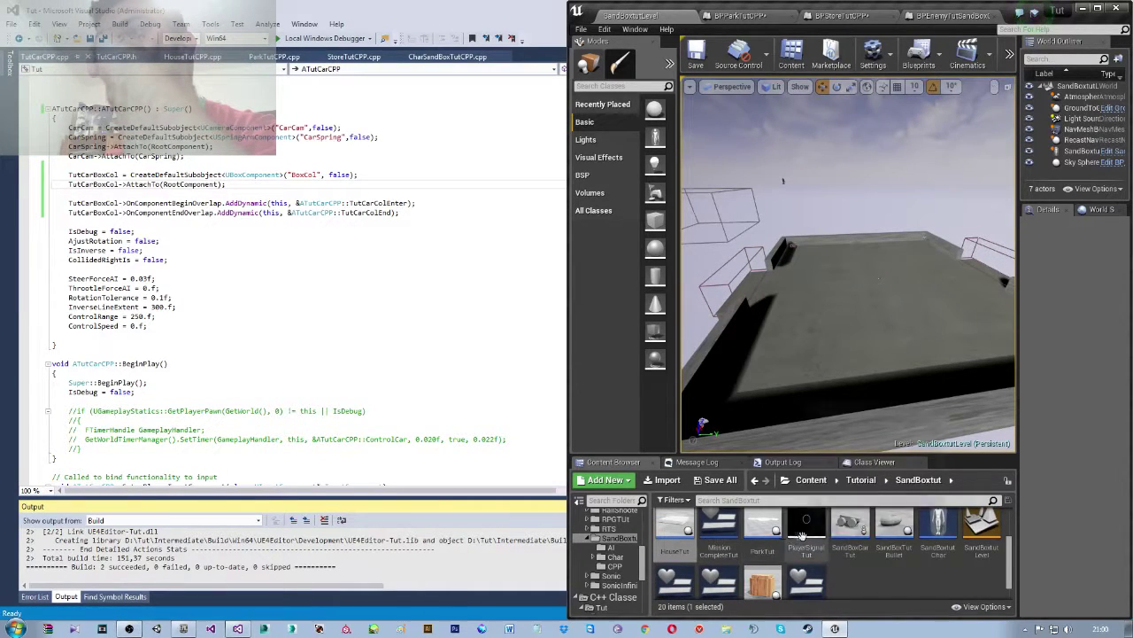
{"action": "left_click", "coordinate": [762, 532]}
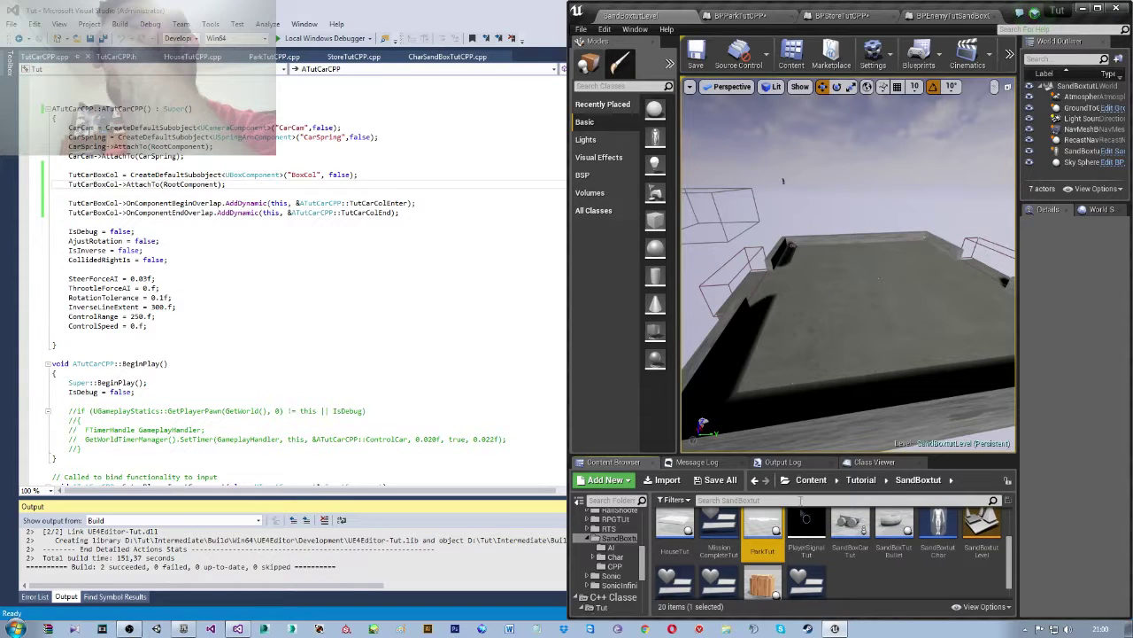
{"action": "double_click", "coordinate": [767, 529]}
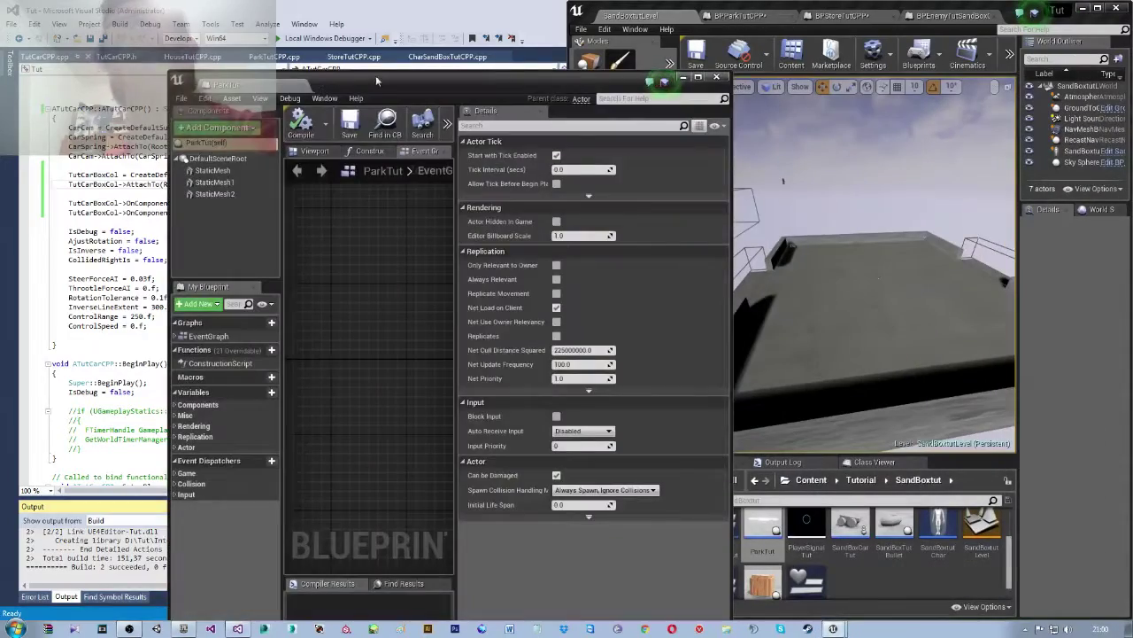
- Undock ParkTut and copy its StaticMesh's Cylinder mesh setting
{"action": "left_click_drag", "start_coordinate": [978, 19], "coordinate": [57, 16]}
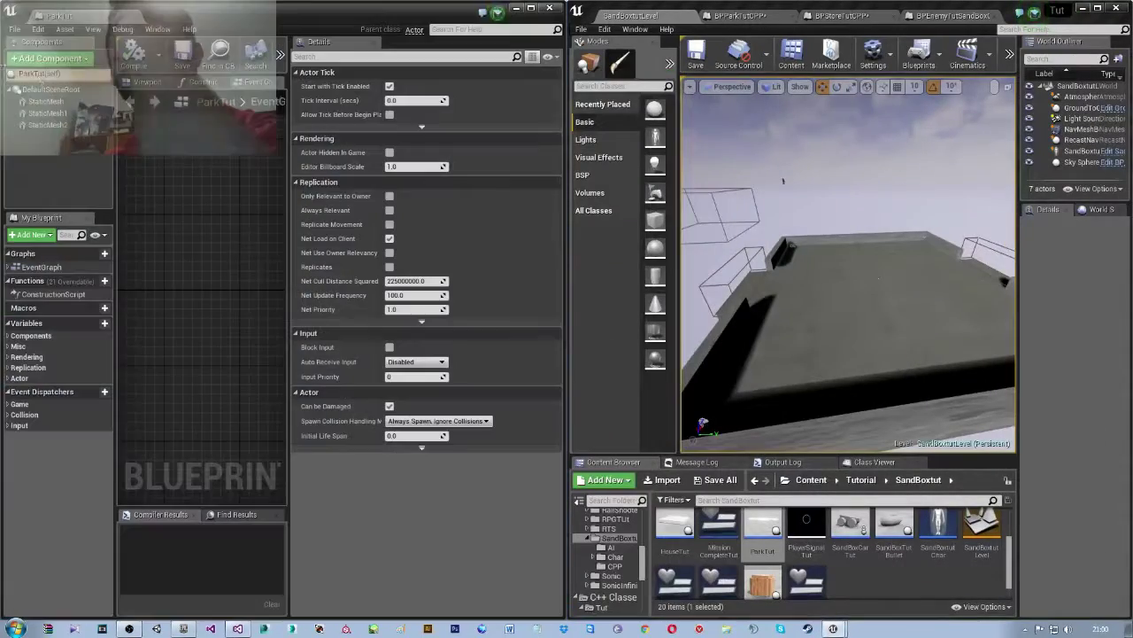
{"action": "left_click", "coordinate": [45, 101]}
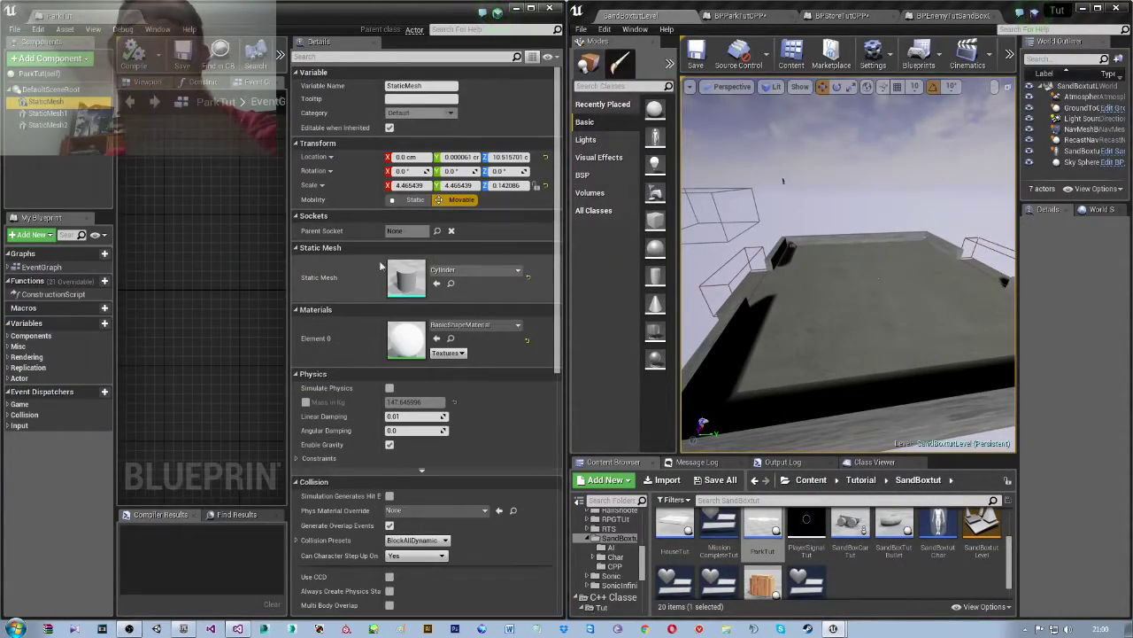
{"action": "right_click", "coordinate": [353, 276]}
{"action": "left_click", "coordinate": [477, 233]}
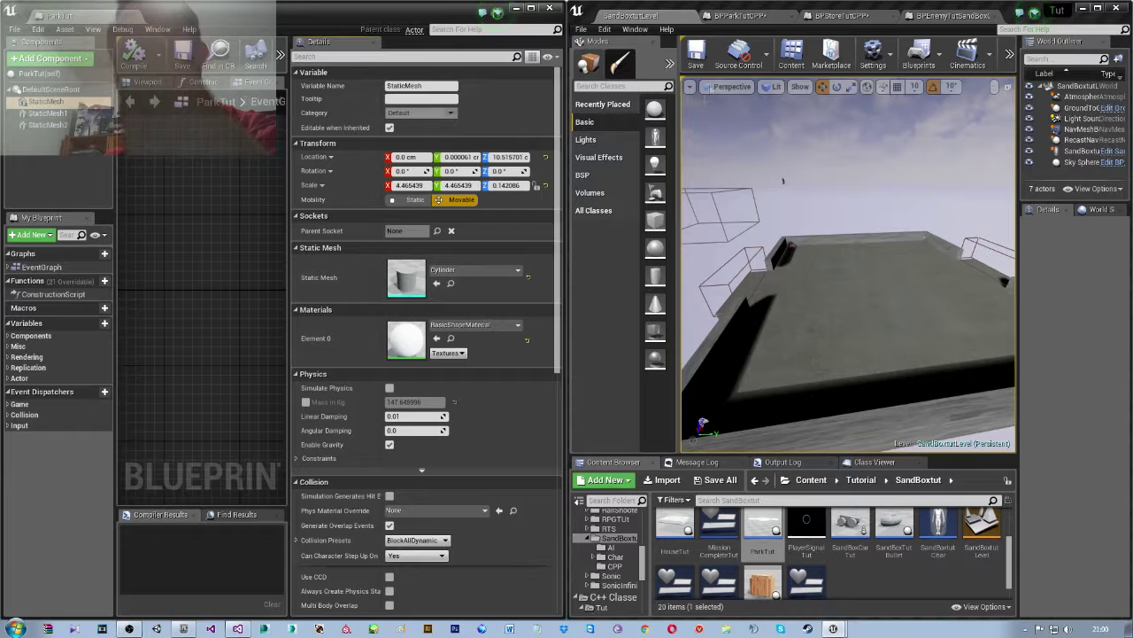
- Paste the Cylinder mesh into BPParkTutCPP's SquareMain and compile
{"action": "left_click", "coordinate": [740, 16]}
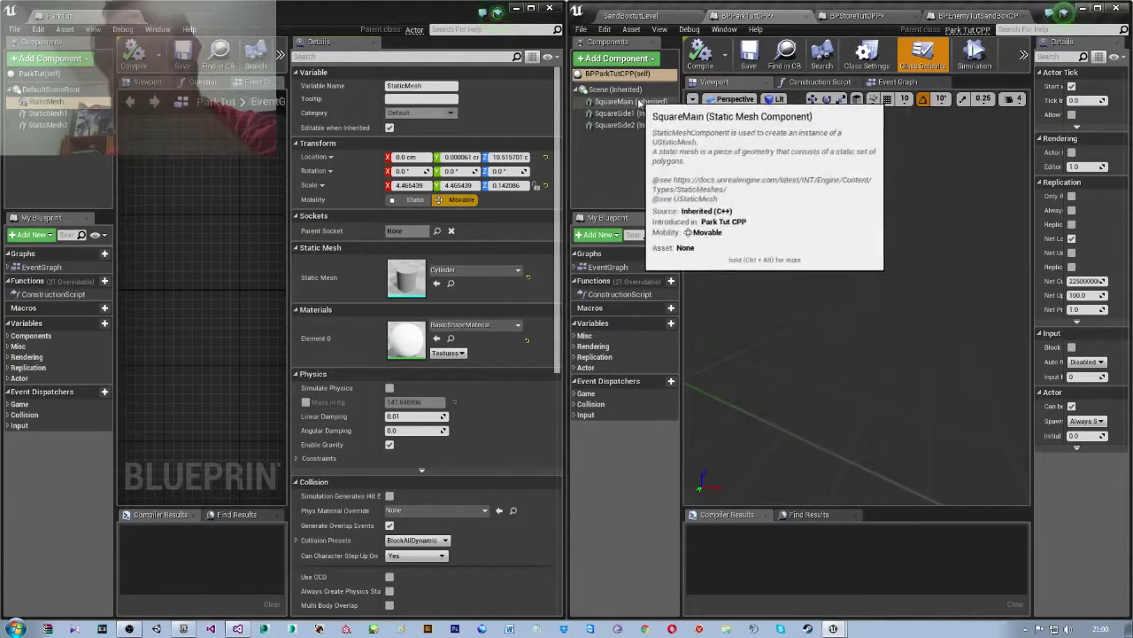
{"action": "left_click", "coordinate": [626, 101]}
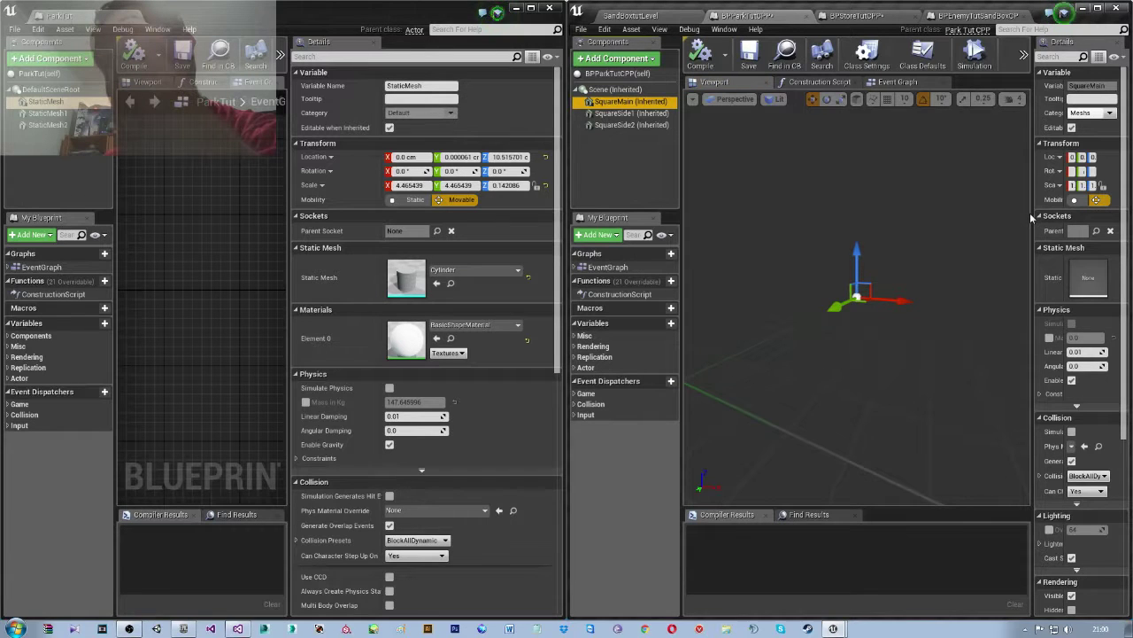
{"action": "left_click_drag", "start_coordinate": [1031, 217], "coordinate": [898, 217]}
{"action": "right_click", "coordinate": [924, 280]}
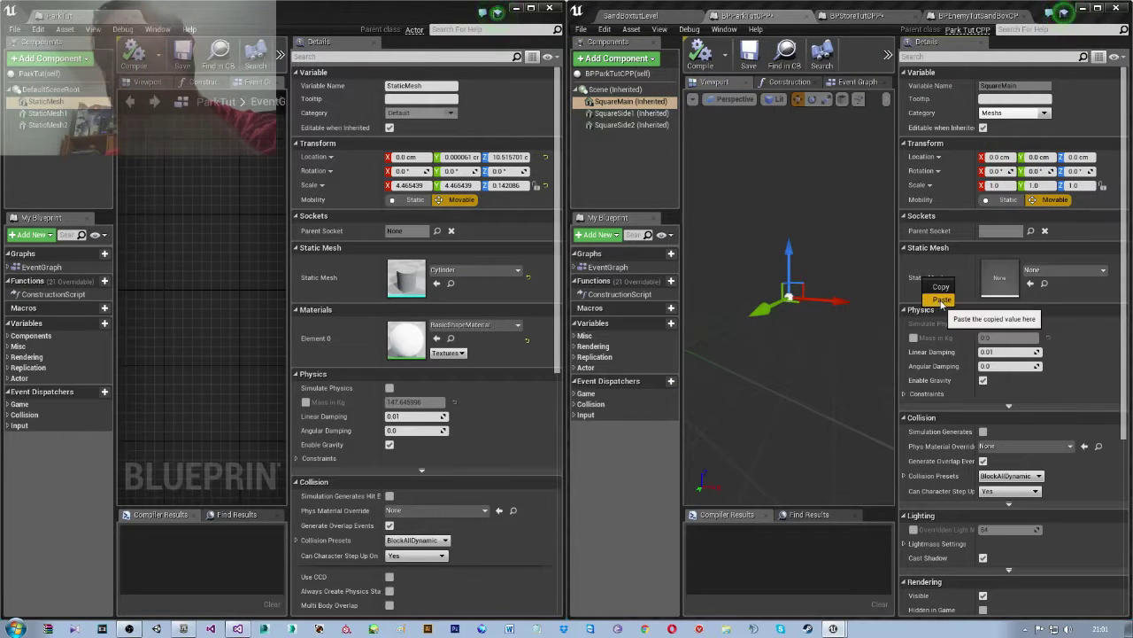
{"action": "left_click", "coordinate": [941, 300]}
{"action": "left_click", "coordinate": [699, 55]}
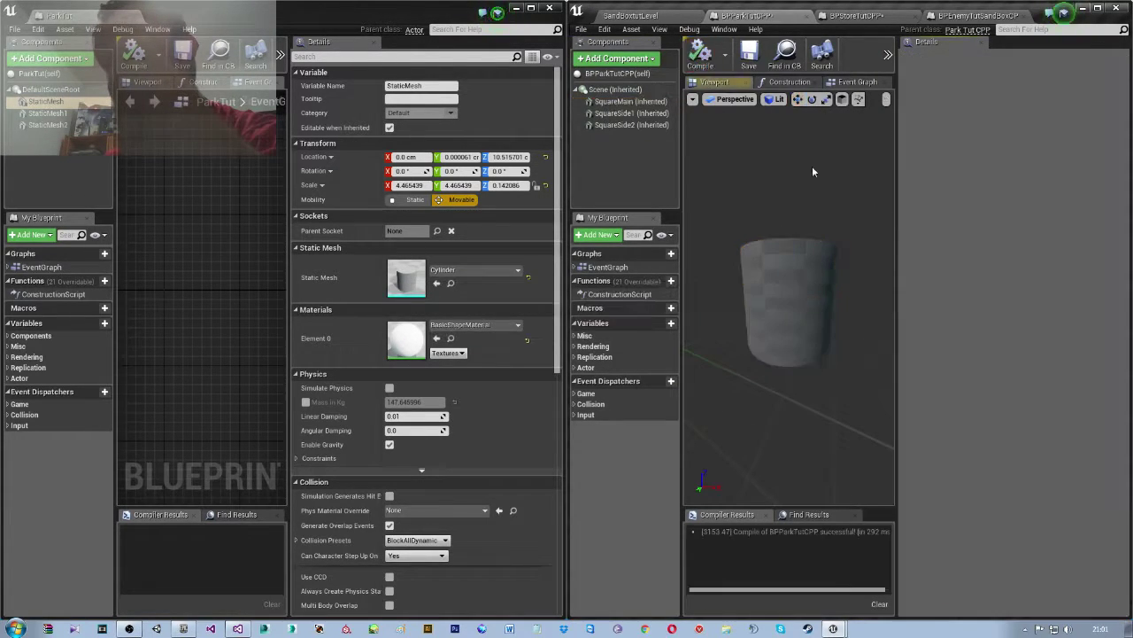
- Paste the Cylinder mesh into SquareSide1 and SquareSide2, compiling after each
{"action": "left_click", "coordinate": [631, 112]}
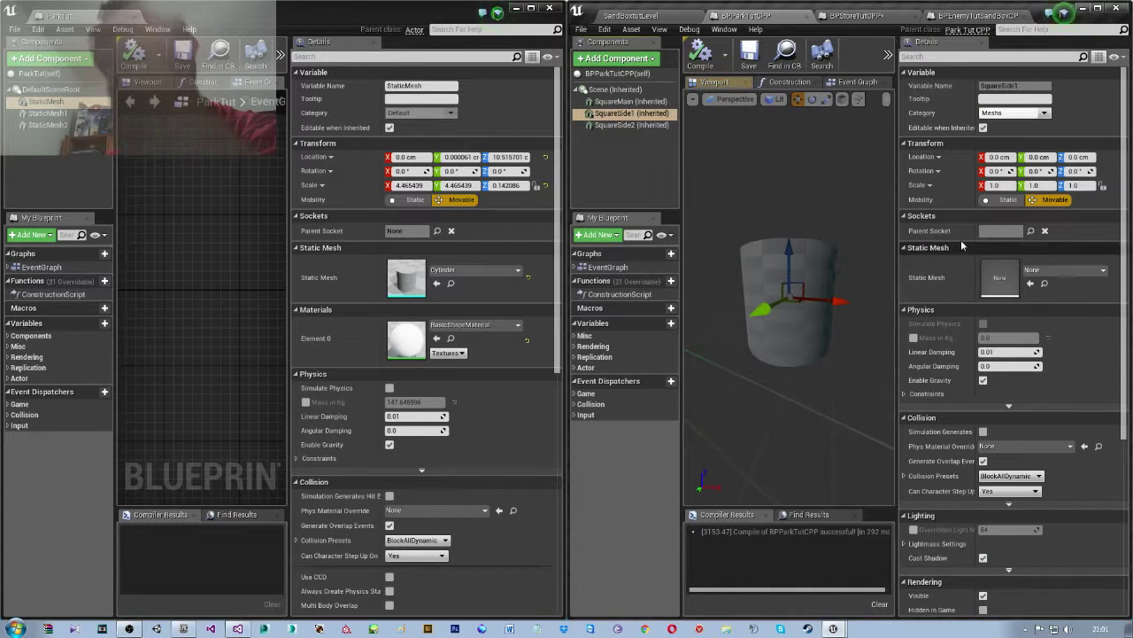
{"action": "right_click", "coordinate": [941, 280]}
{"action": "left_click", "coordinate": [960, 301]}
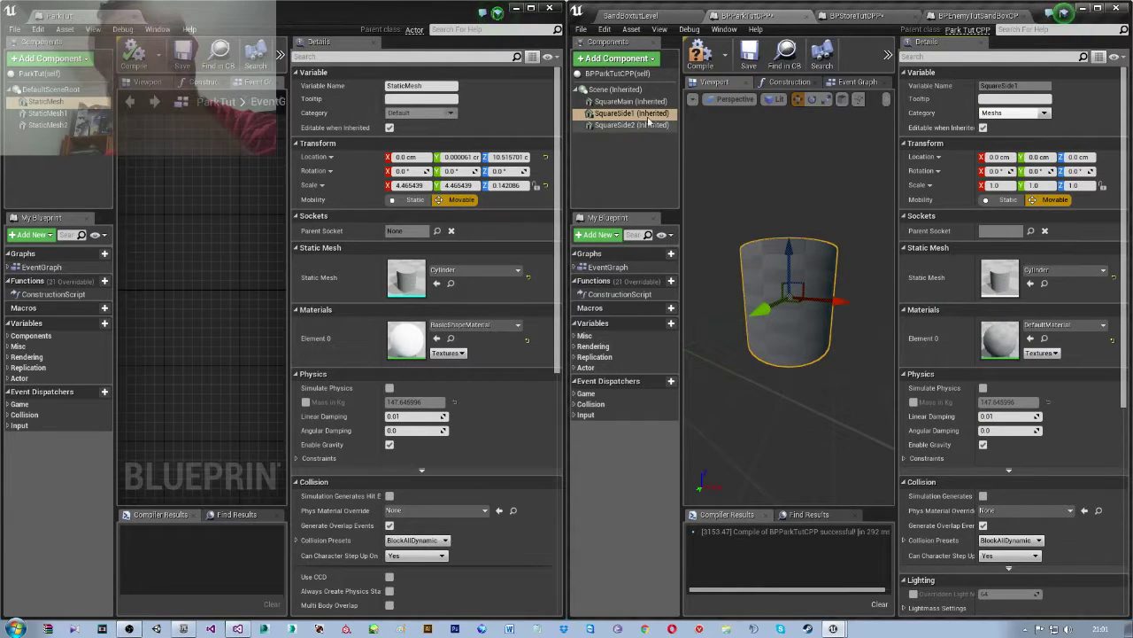
{"action": "left_click", "coordinate": [699, 55]}
{"action": "left_click", "coordinate": [633, 125]}
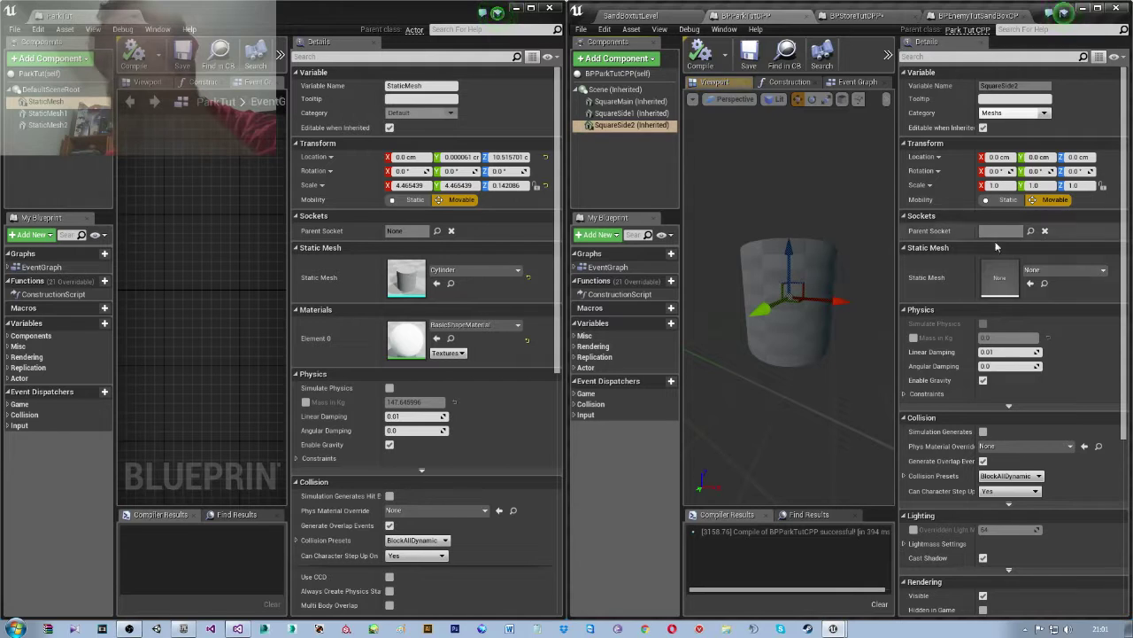
{"action": "right_click", "coordinate": [947, 282]}
{"action": "left_click", "coordinate": [965, 310]}
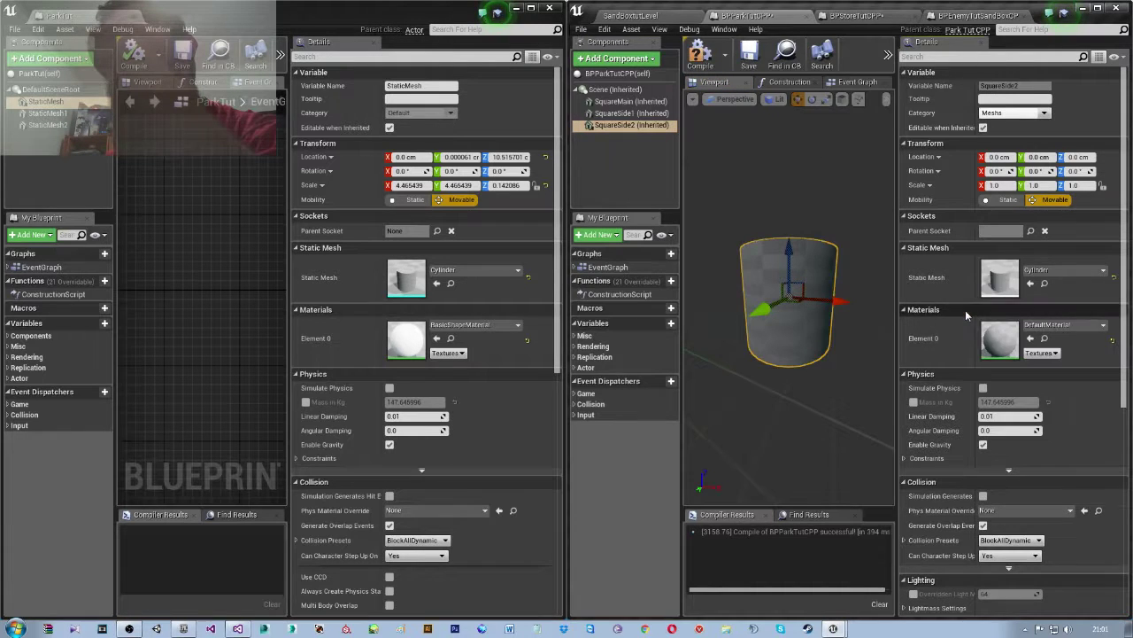
{"action": "left_click", "coordinate": [699, 64]}
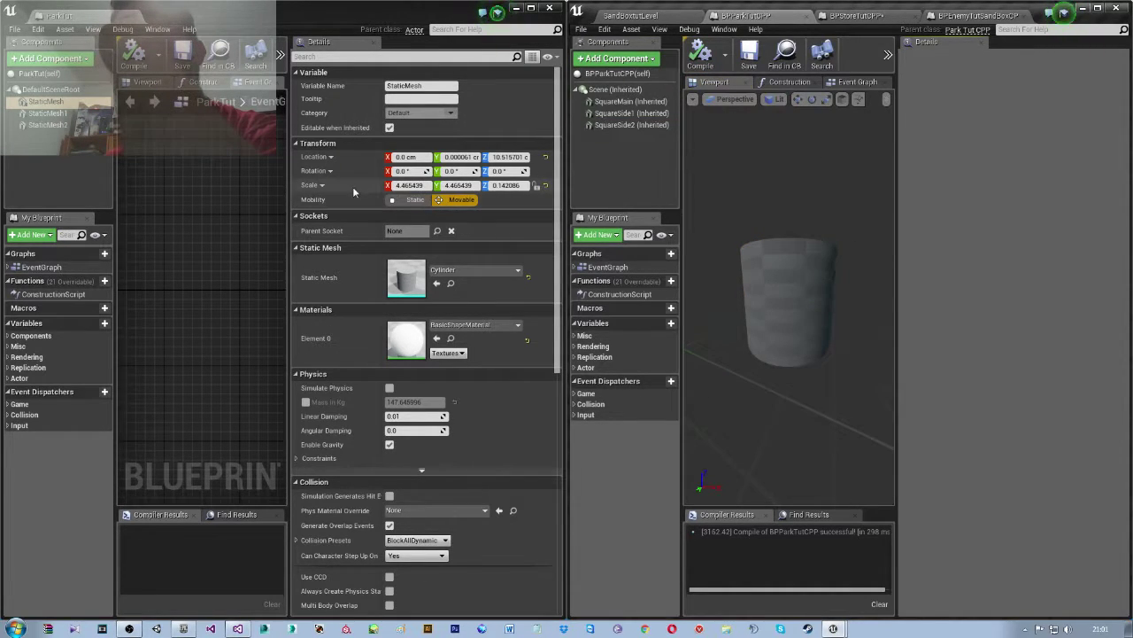
- Paste the old StaticMesh's scale 4.465439, 4.465439, 0.142086 into SquareMain, SquareSide1 and SquareSide2
{"action": "right_click", "coordinate": [353, 191]}
{"action": "left_click", "coordinate": [371, 200]}
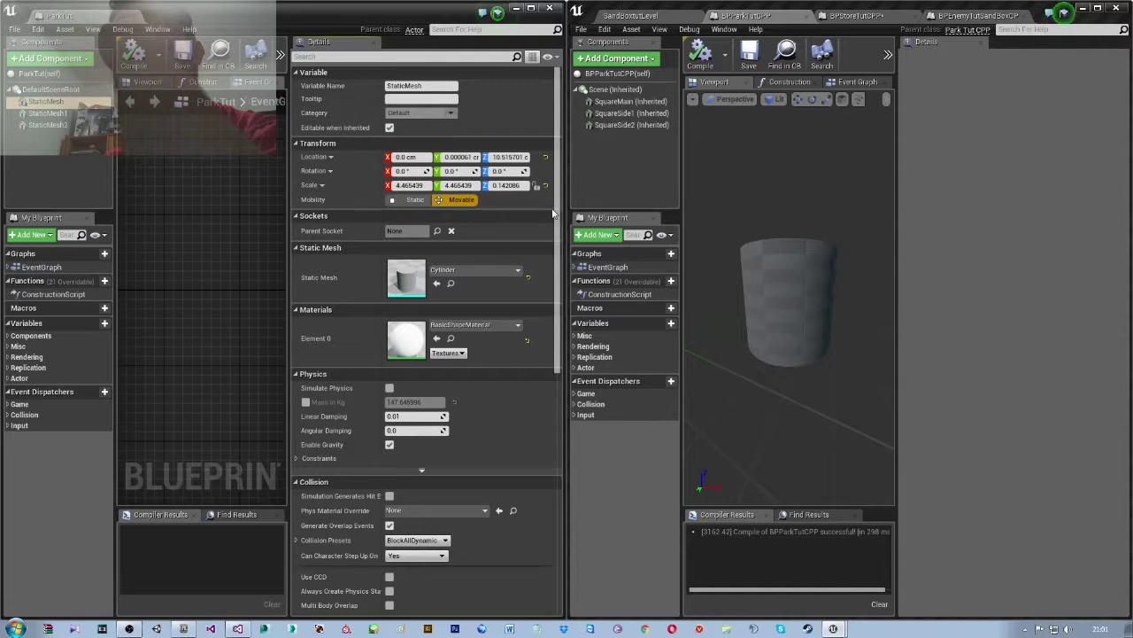
{"action": "left_click", "coordinate": [624, 101]}
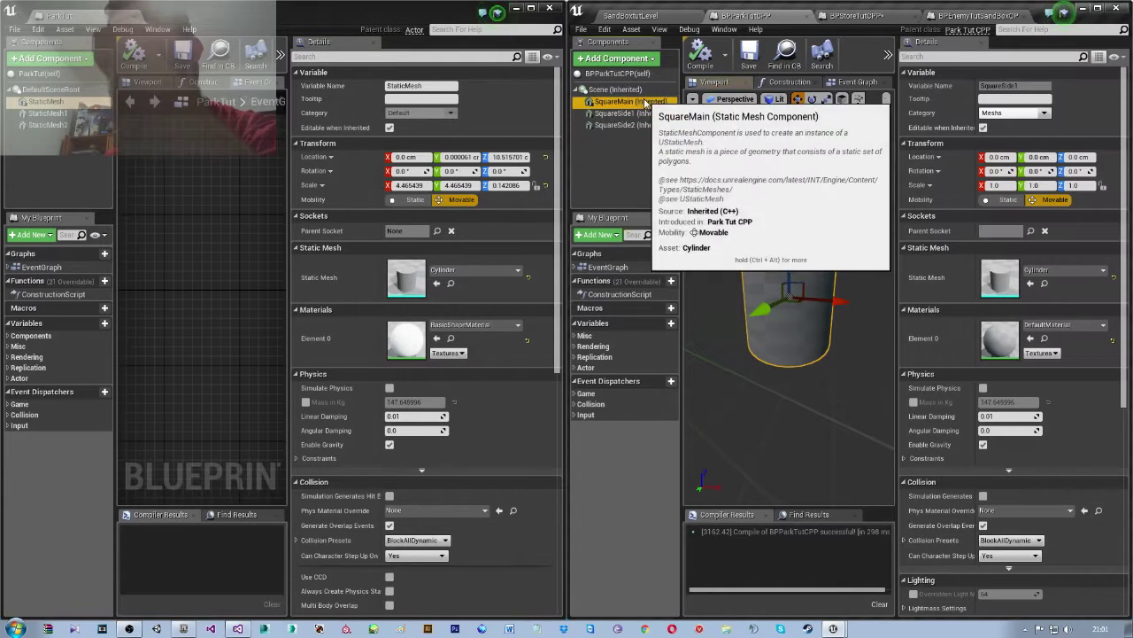
{"action": "right_click", "coordinate": [948, 186]}
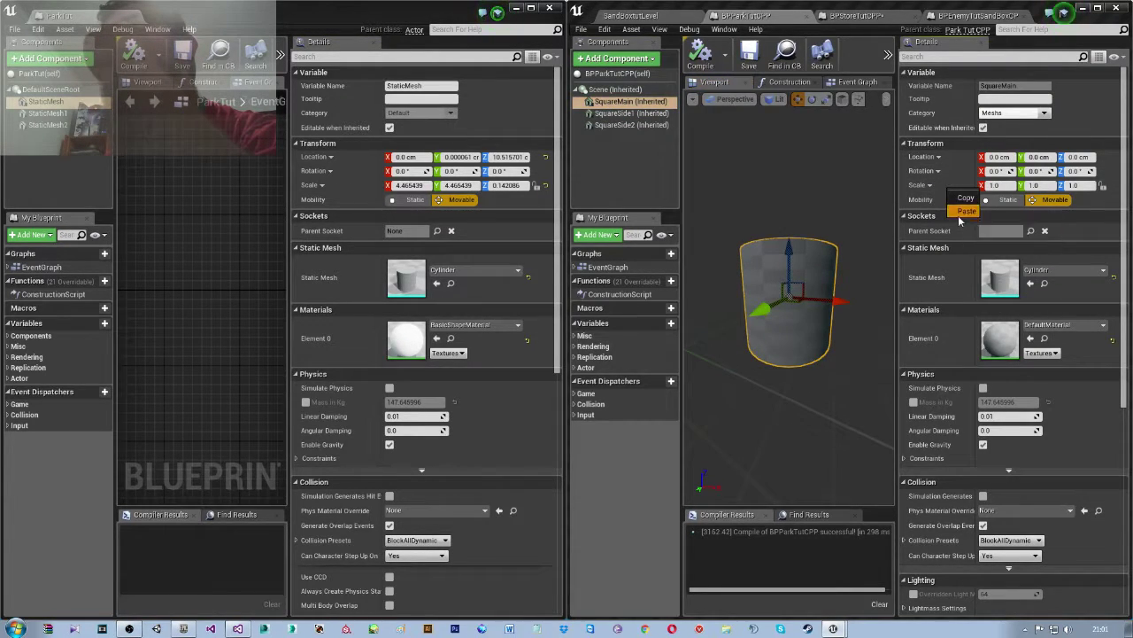
{"action": "left_click", "coordinate": [961, 209]}
{"action": "left_click", "coordinate": [625, 113]}
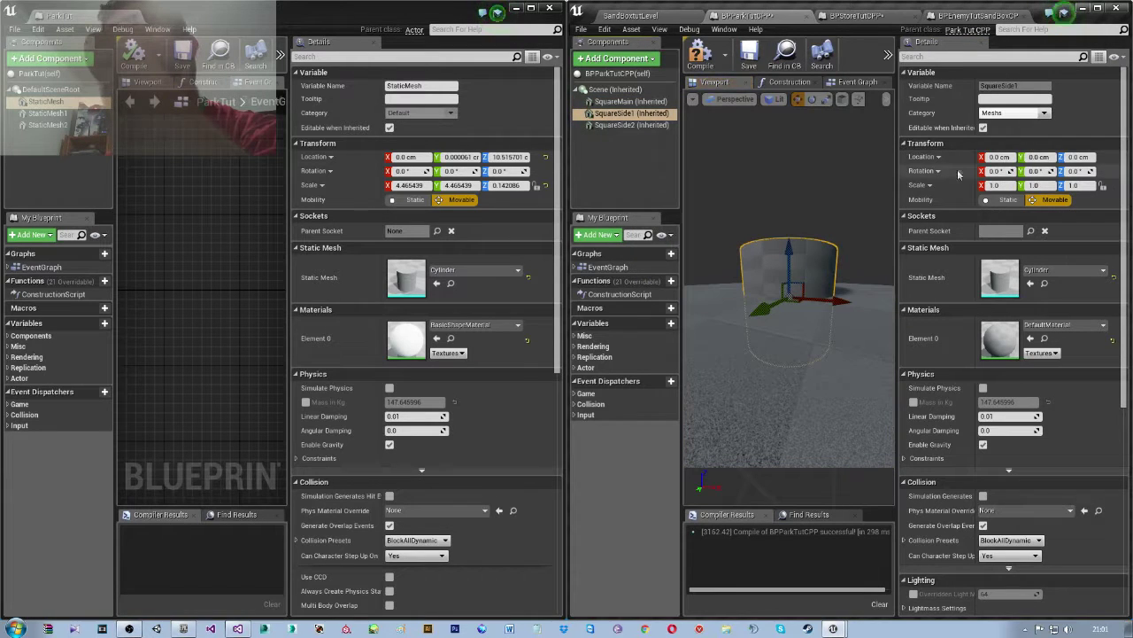
{"action": "right_click", "coordinate": [955, 186]}
{"action": "left_click", "coordinate": [972, 209]}
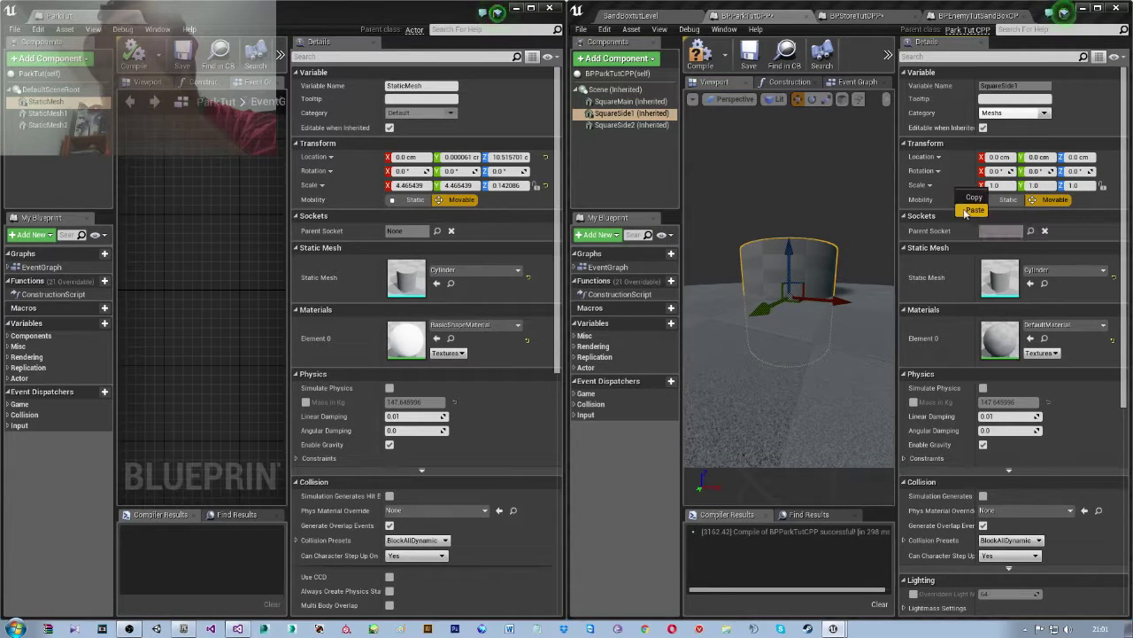
{"action": "left_click", "coordinate": [664, 124]}
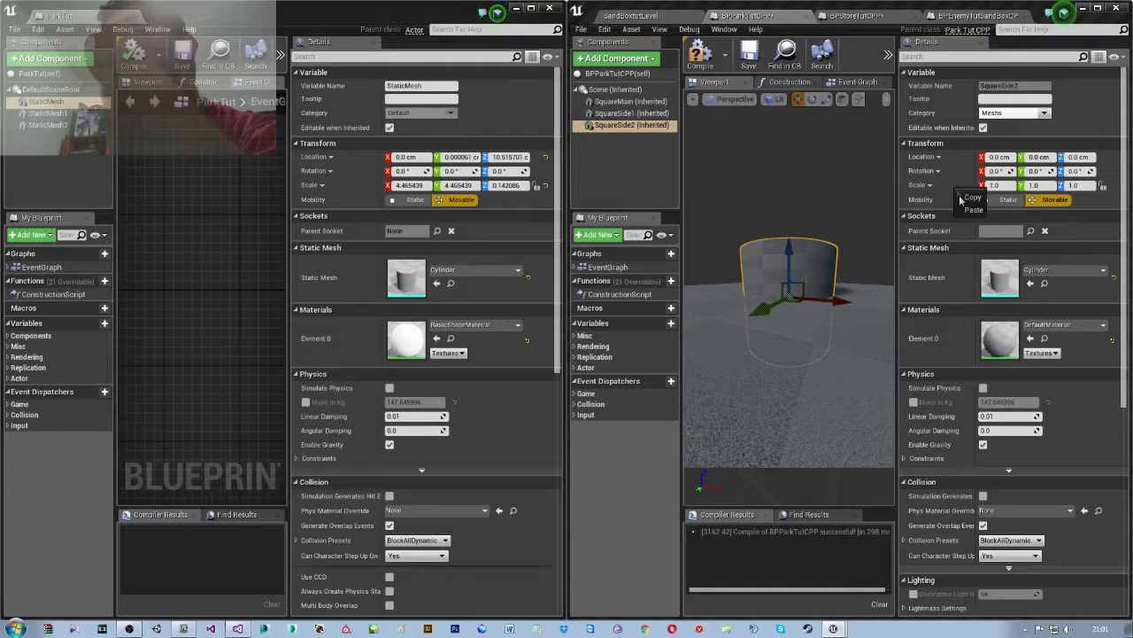
{"action": "right_click", "coordinate": [954, 188]}
{"action": "left_click", "coordinate": [972, 210]}
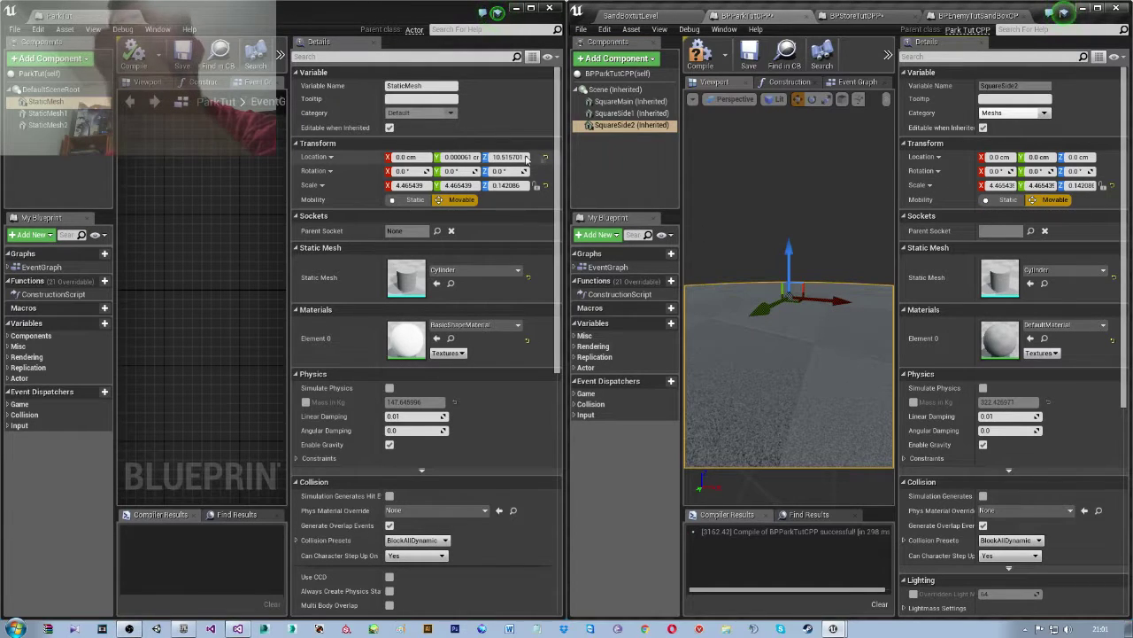
- Copy the old StaticMesh's location (Z 10.515701) onto SquareMain
{"action": "left_click", "coordinate": [342, 157]}
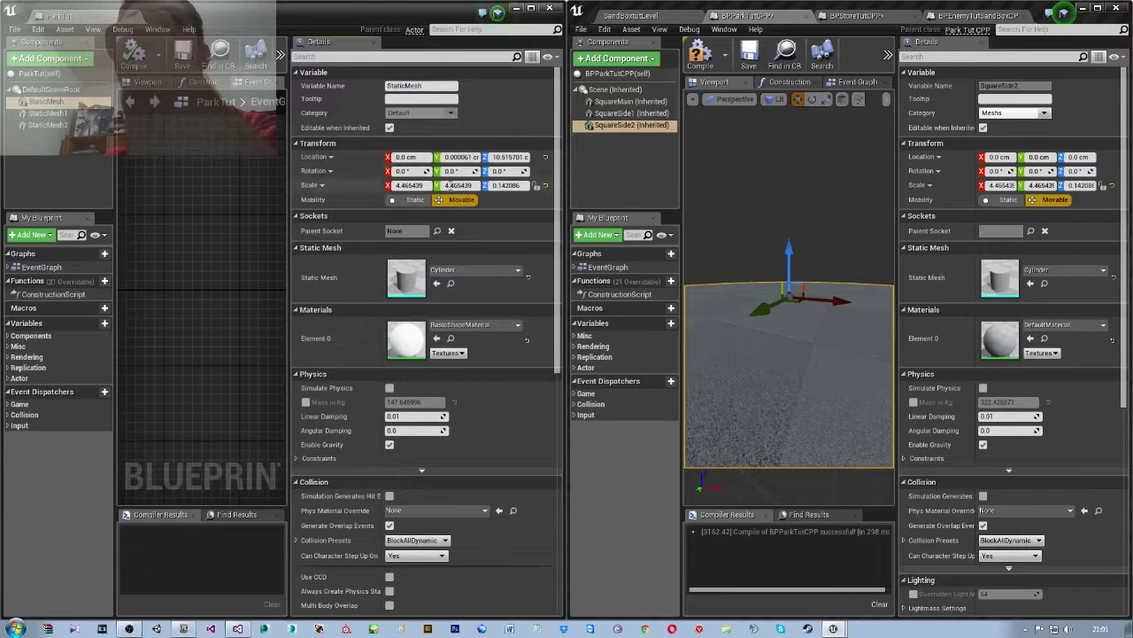
{"action": "right_click", "coordinate": [362, 158]}
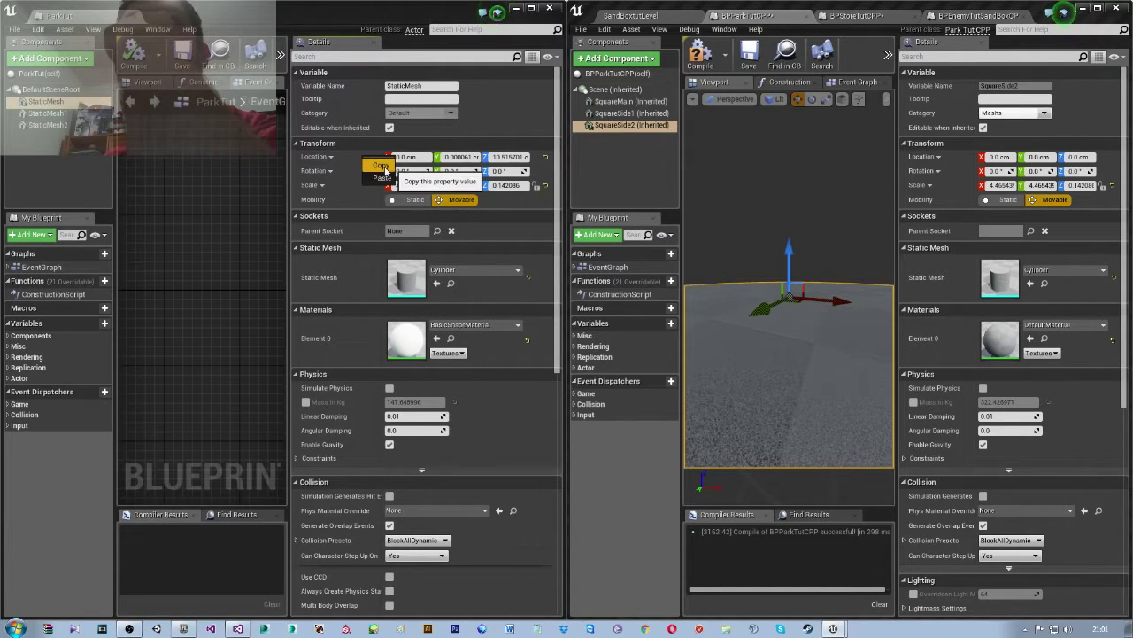
{"action": "left_click", "coordinate": [386, 166]}
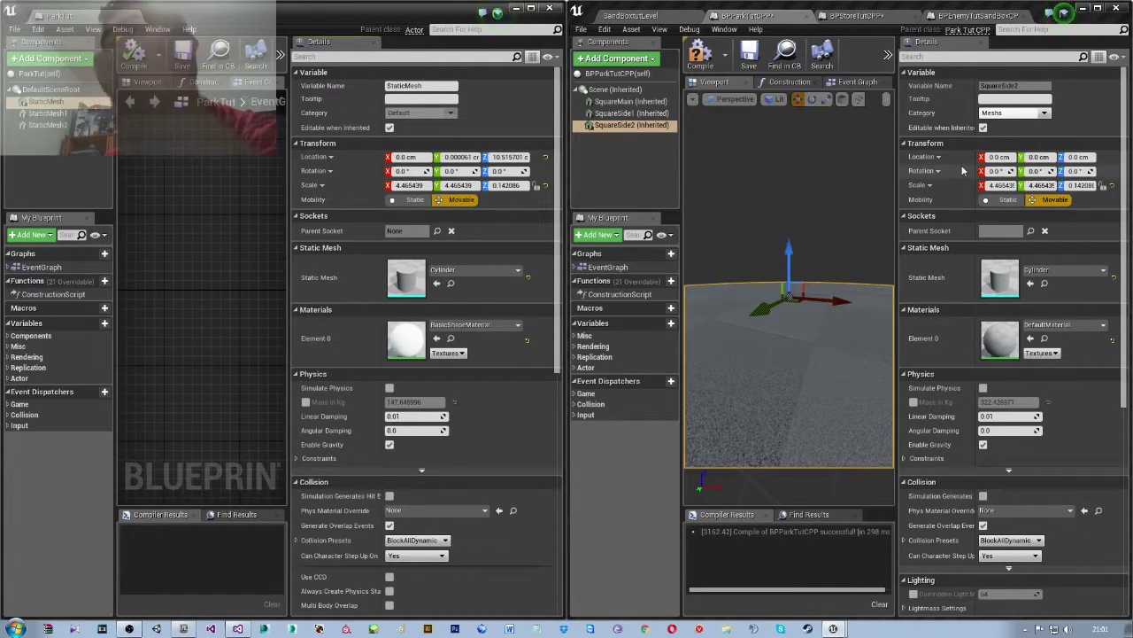
{"action": "scroll", "coordinate": [792, 216], "scroll_direction": "down", "scroll_amount": 3}
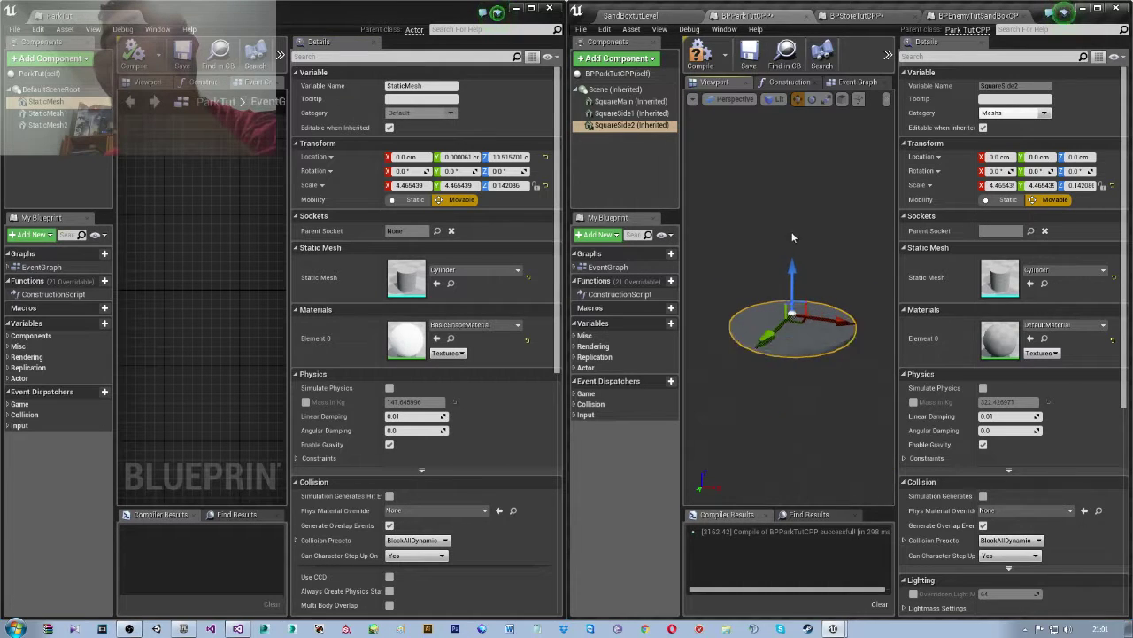
{"action": "left_click", "coordinate": [640, 102]}
{"action": "right_click", "coordinate": [964, 159]}
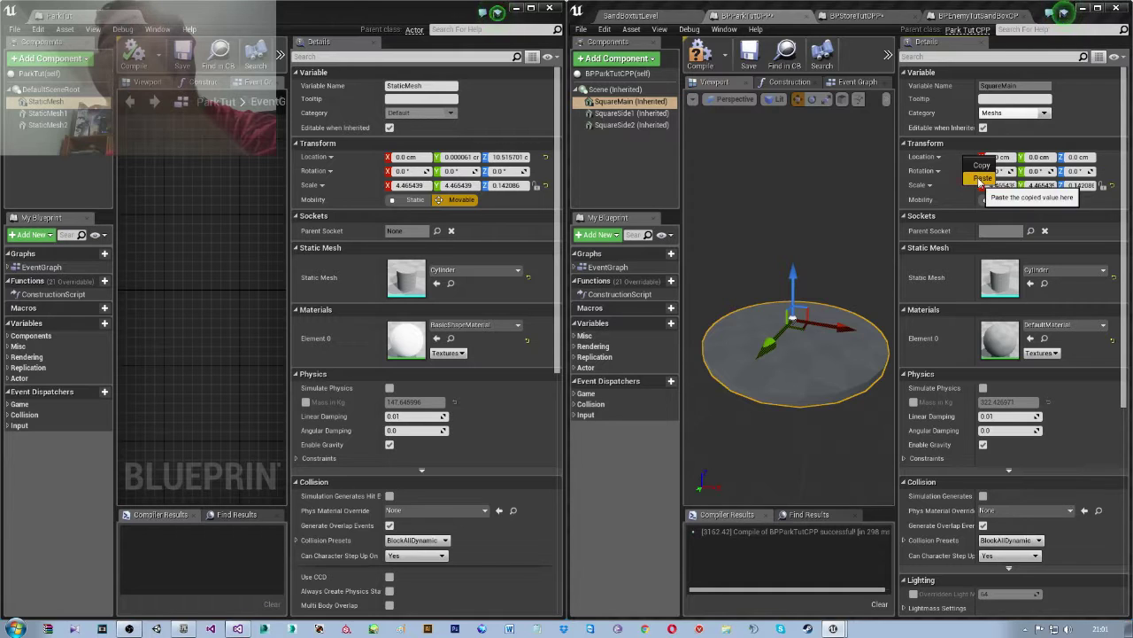
{"action": "left_click", "coordinate": [980, 188]}
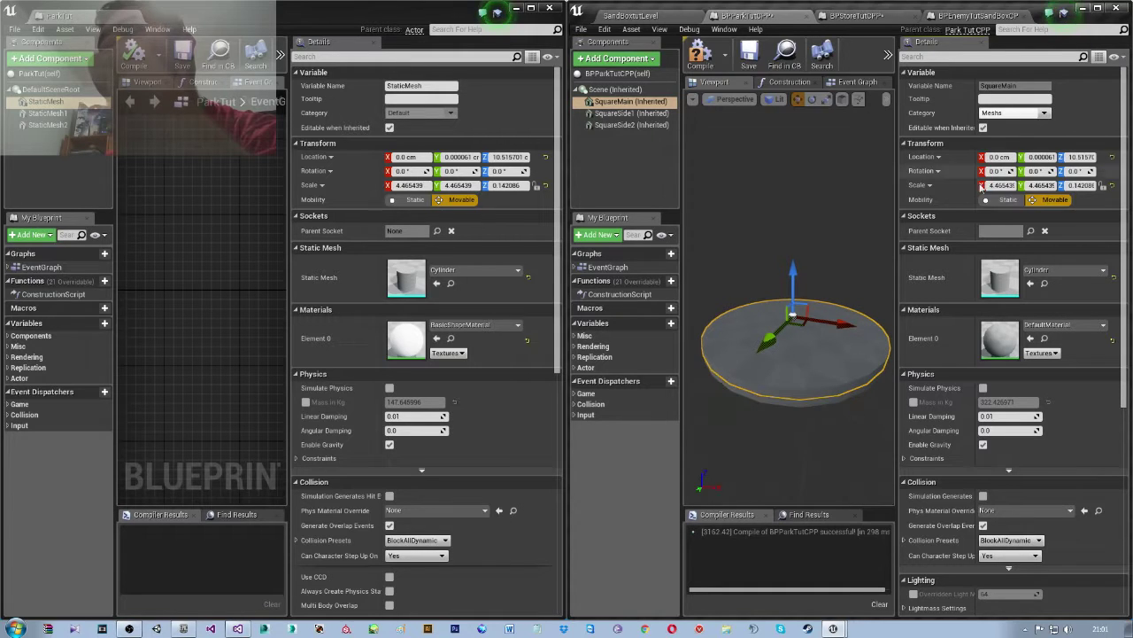
{"action": "left_click", "coordinate": [46, 113]}
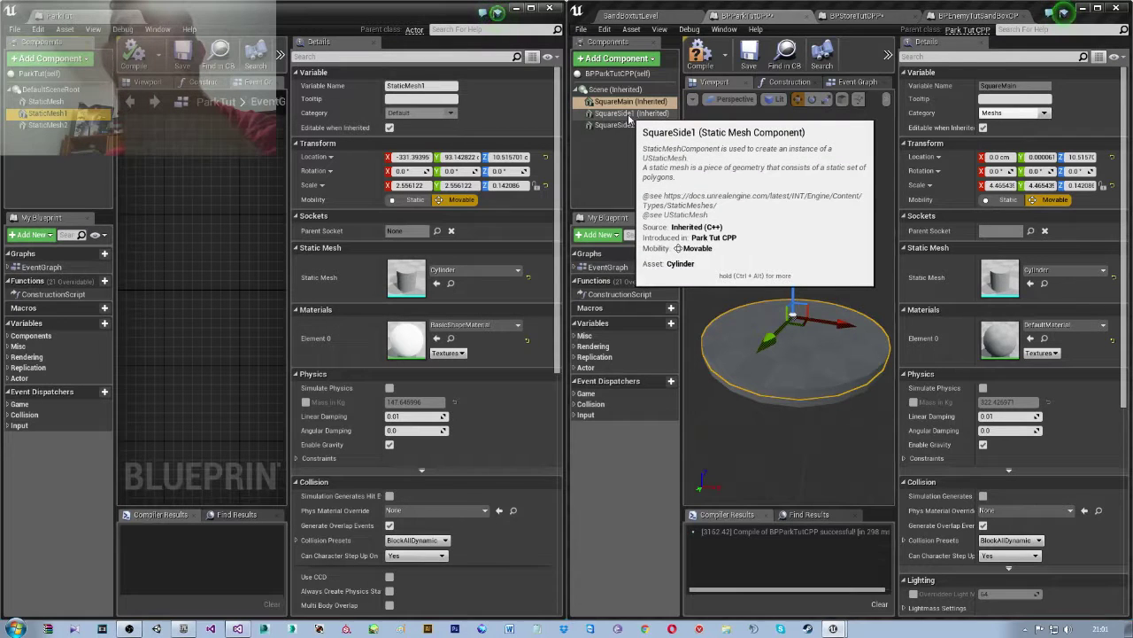
- Copy the old StaticMesh1's location onto SquareSide1 and recompile the park blueprint
{"action": "right_click", "coordinate": [352, 160]}
{"action": "left_click", "coordinate": [372, 169]}
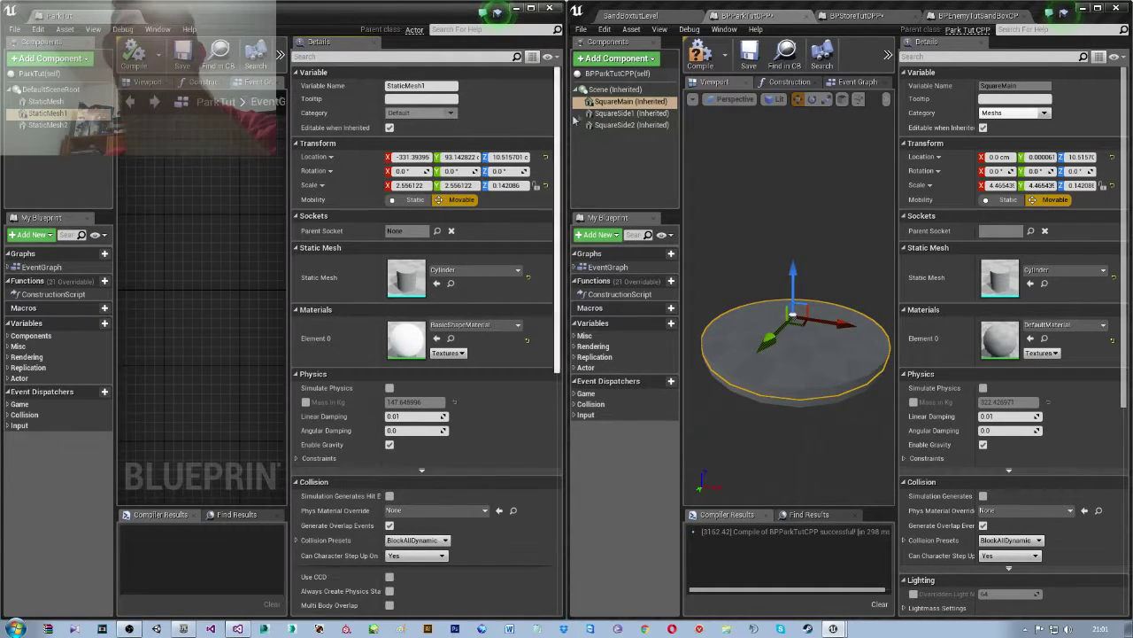
{"action": "left_click", "coordinate": [631, 113]}
{"action": "right_click", "coordinate": [970, 157]}
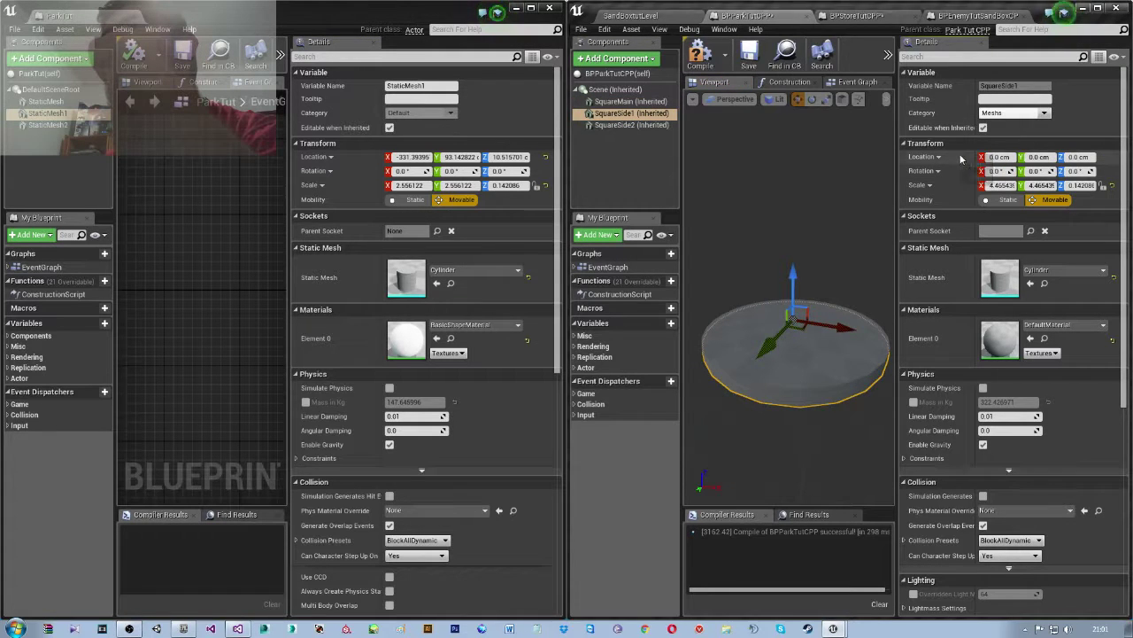
{"action": "left_click", "coordinate": [977, 177]}
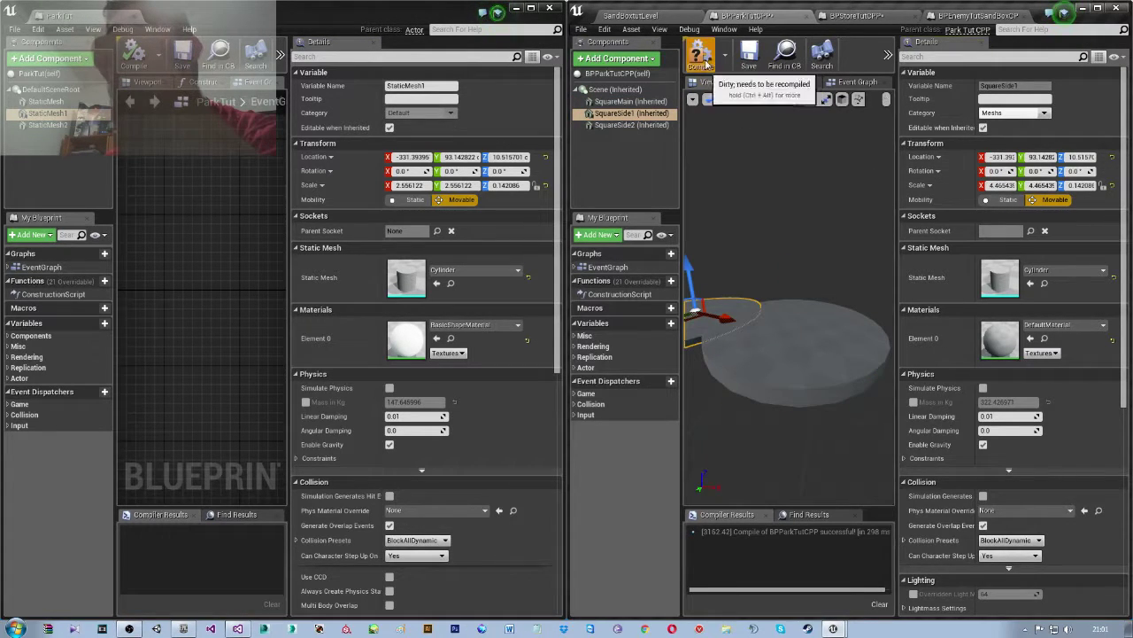
{"action": "left_click", "coordinate": [744, 160]}
- Give SquareSide2 the old StaticMesh2's location and compile
{"action": "left_click", "coordinate": [44, 125]}
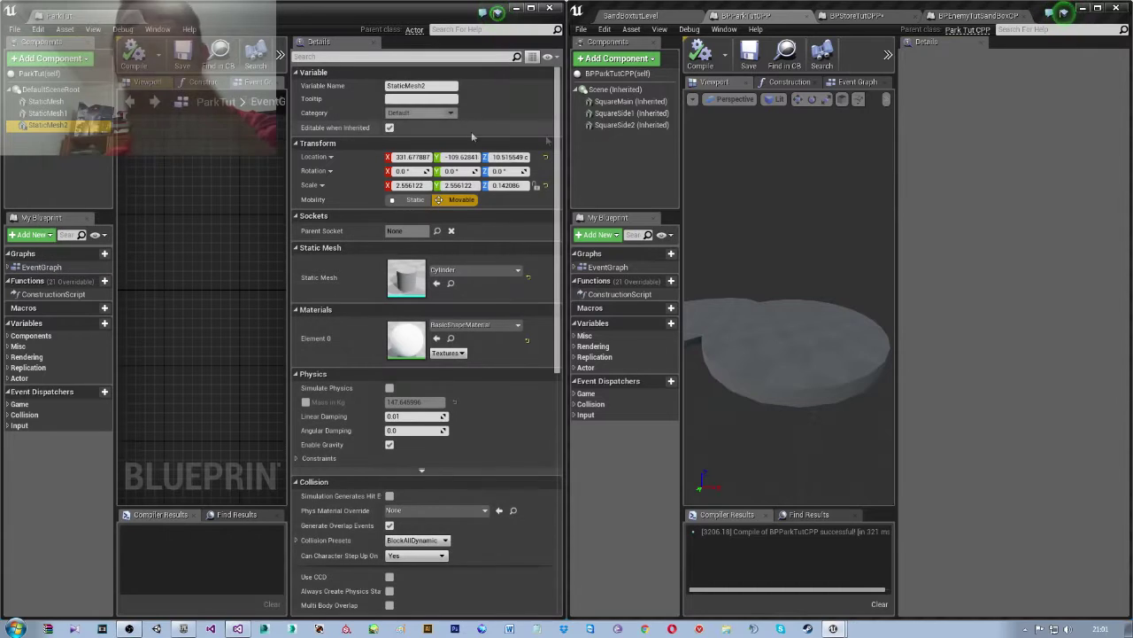
{"action": "left_click", "coordinate": [630, 125]}
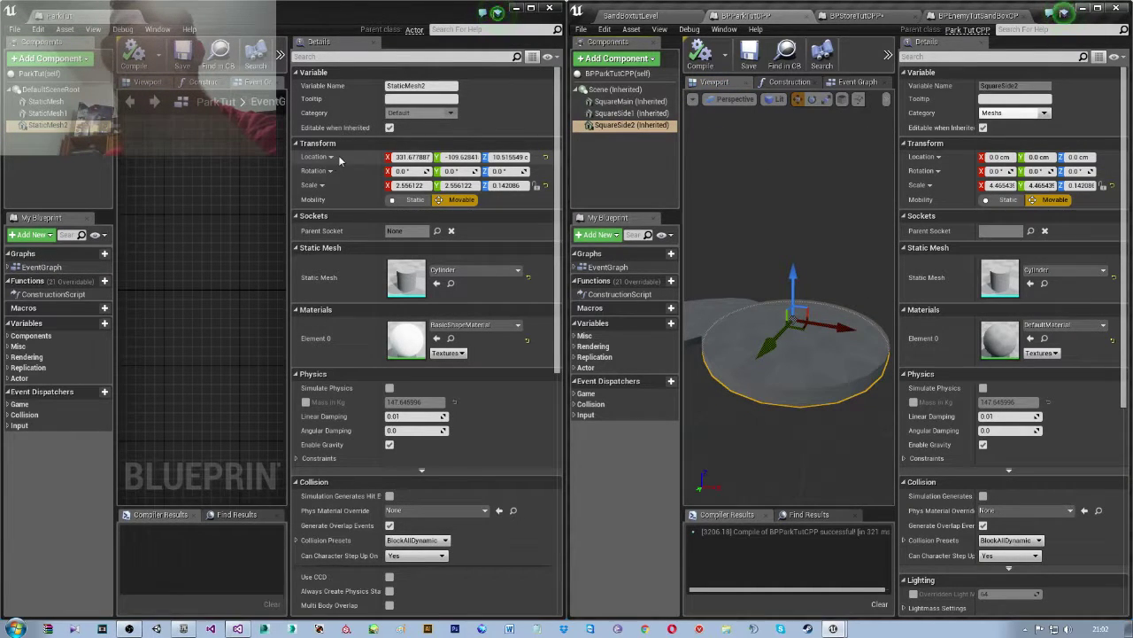
{"action": "right_click", "coordinate": [339, 158]}
{"action": "left_click", "coordinate": [355, 165]}
{"action": "right_click", "coordinate": [974, 160]}
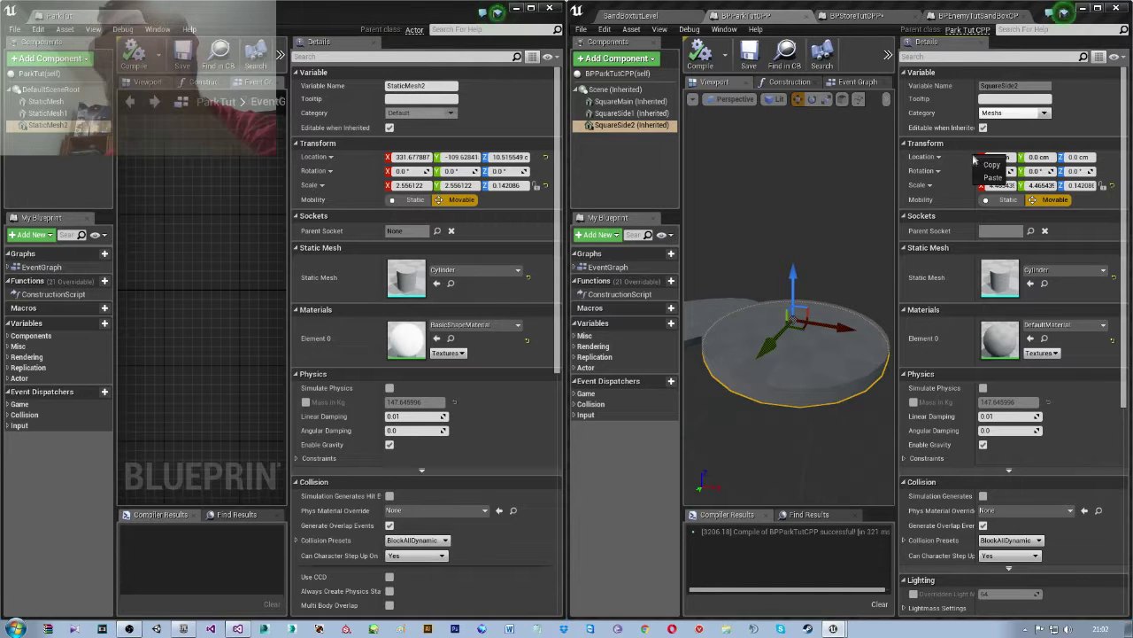
{"action": "left_click", "coordinate": [994, 178]}
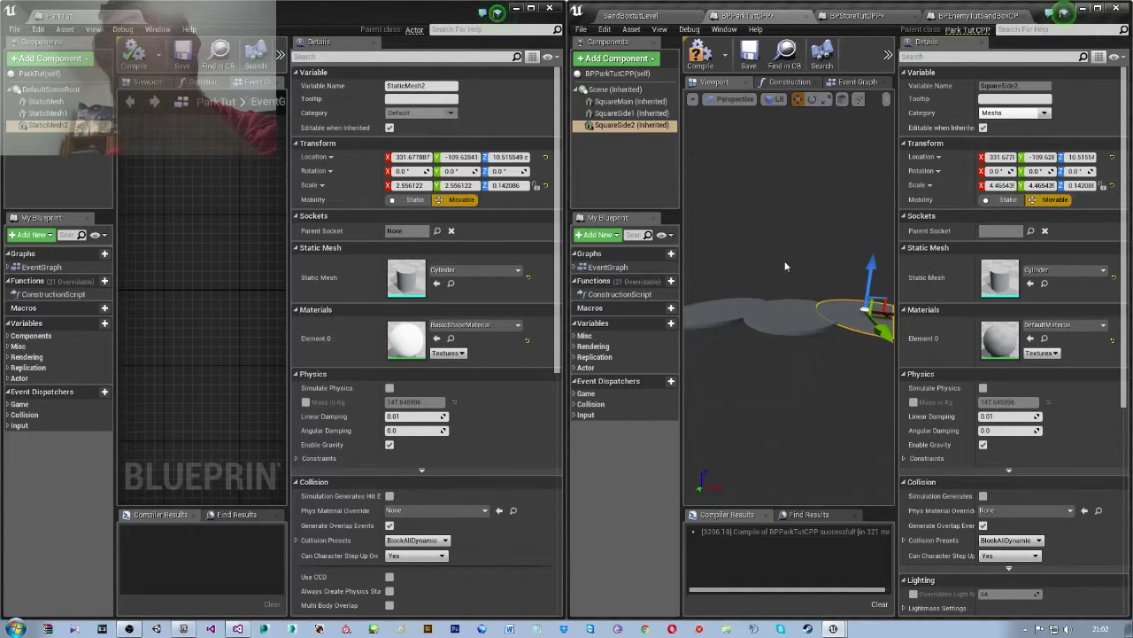
{"action": "left_click", "coordinate": [701, 59]}
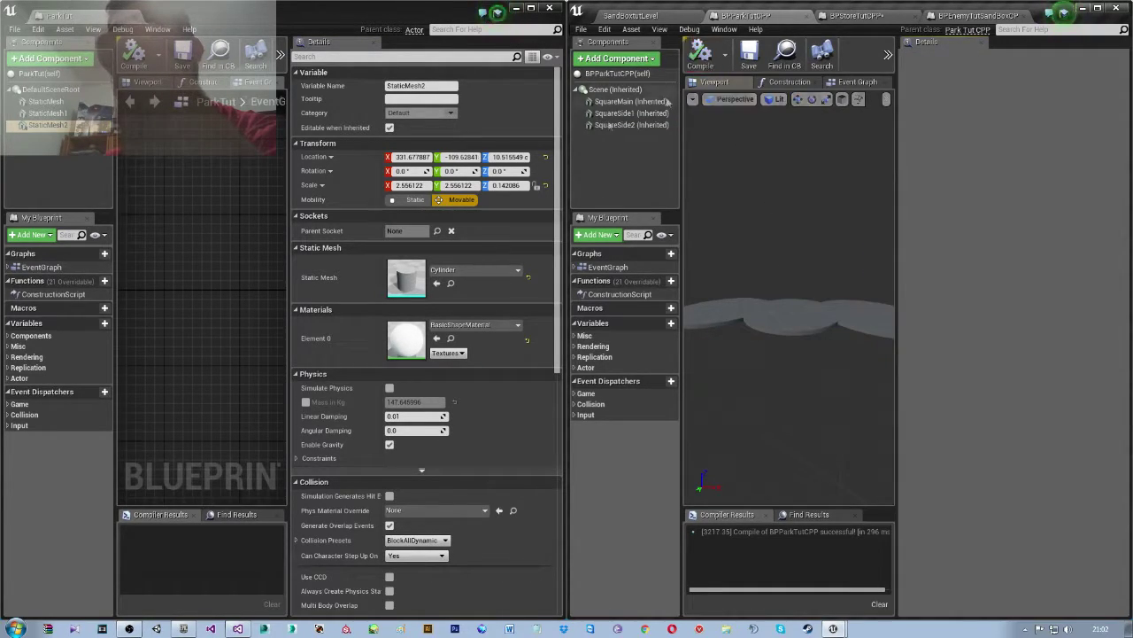
- Paste StaticMesh1's 2.556122, 2.556122, 0.142086 scale onto SquareSide1 and SquareSide2, then recompile
{"action": "left_click", "coordinate": [67, 115]}
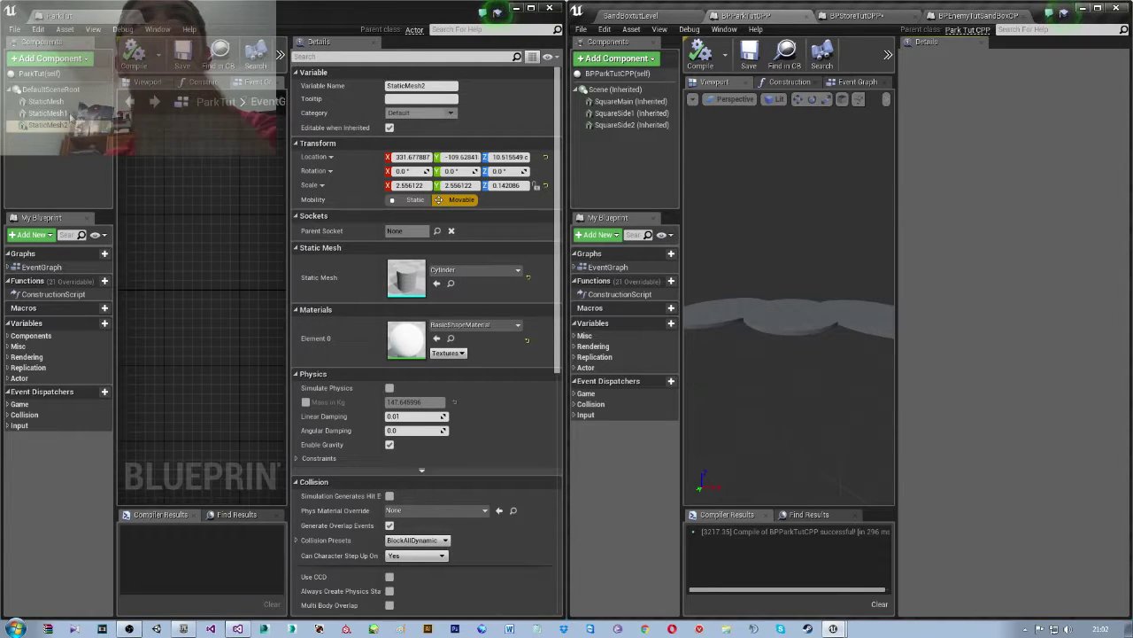
{"action": "left_click", "coordinate": [352, 185]}
{"action": "left_click", "coordinate": [355, 186]}
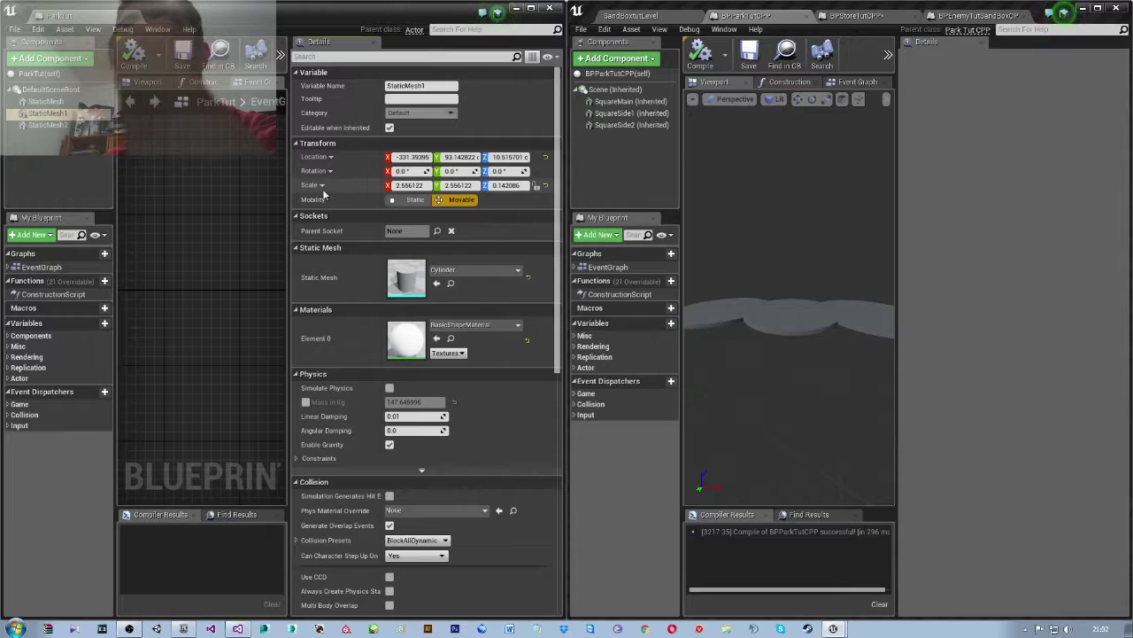
{"action": "left_click", "coordinate": [631, 114]}
{"action": "right_click", "coordinate": [964, 190]}
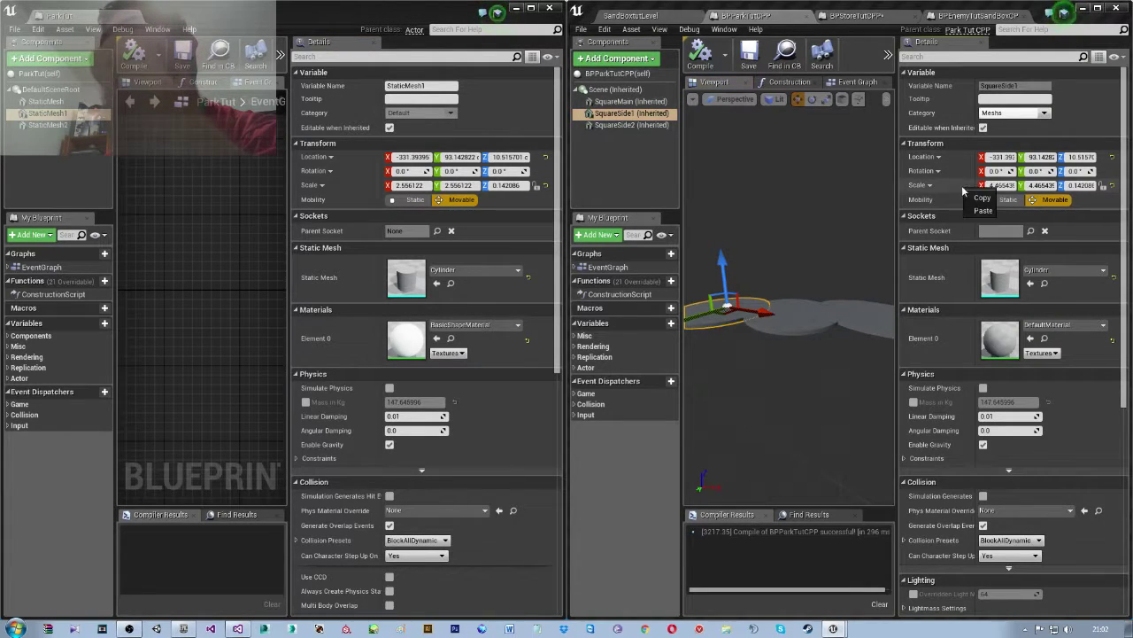
{"action": "left_click", "coordinate": [978, 211]}
{"action": "left_click", "coordinate": [626, 125]}
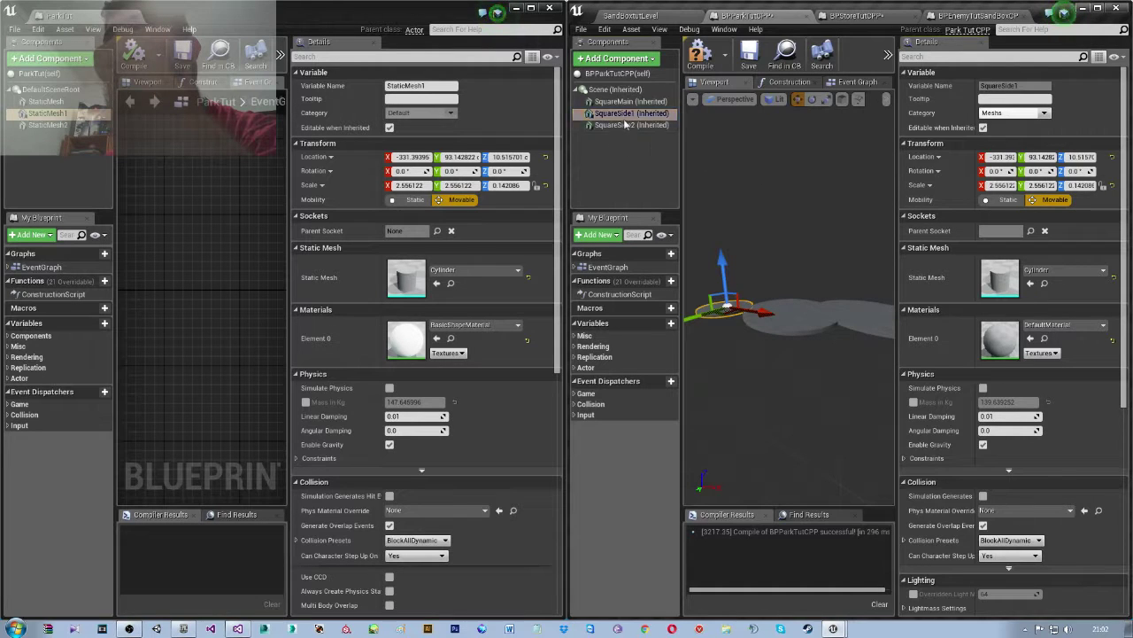
{"action": "right_click", "coordinate": [958, 184]}
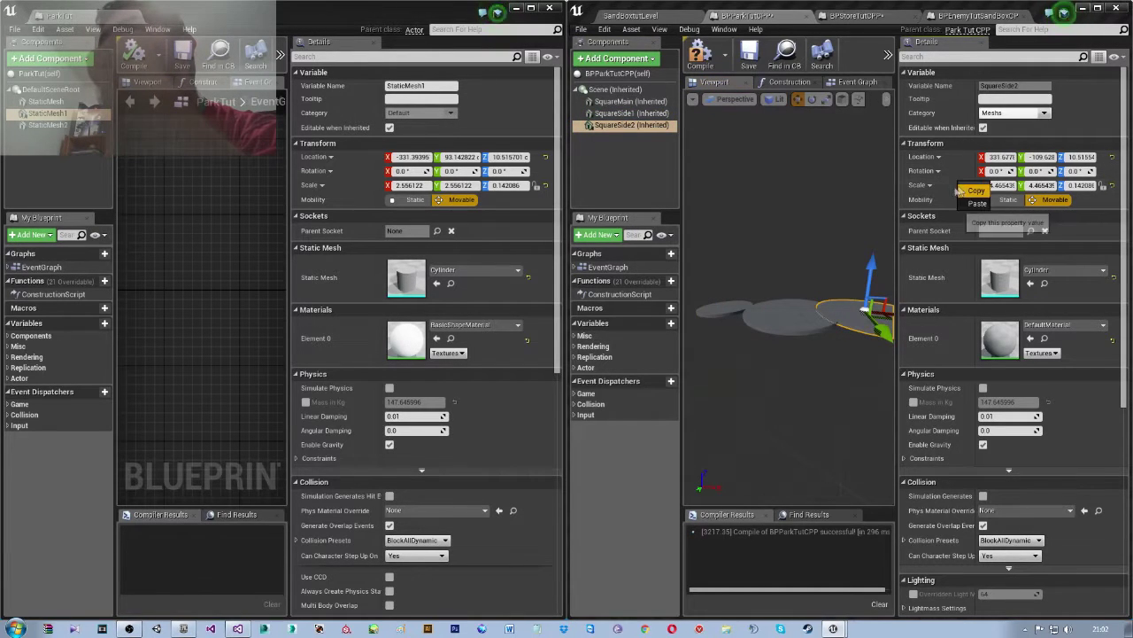
{"action": "left_click", "coordinate": [975, 212]}
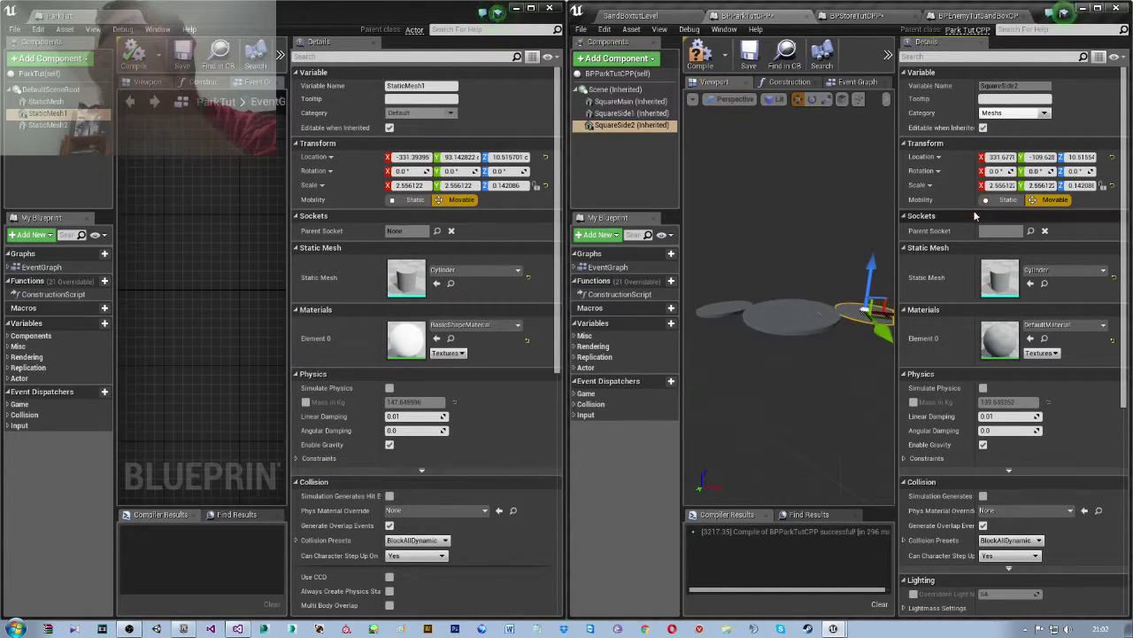
{"action": "left_click", "coordinate": [700, 58]}
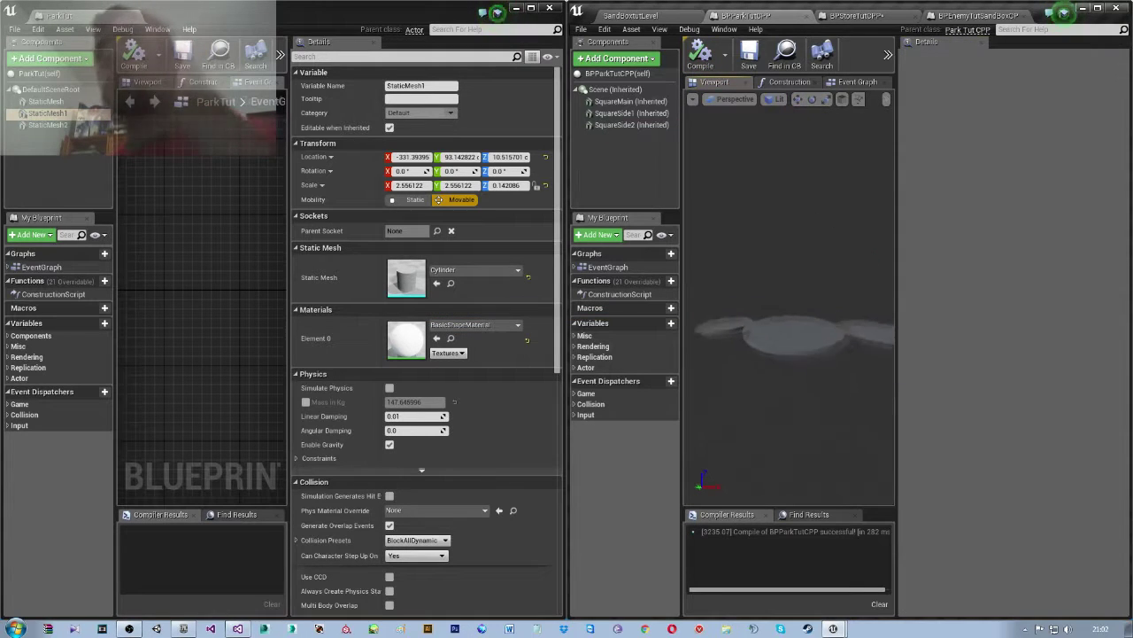
{"action": "mouse_move", "coordinate": [788, 354]}
{"action": "right_mouse_down"}
{"action": "mouse_move", "coordinate": [824, 372]}
{"action": "mouse_move", "coordinate": [827, 213]}
{"action": "right_mouse_up"}
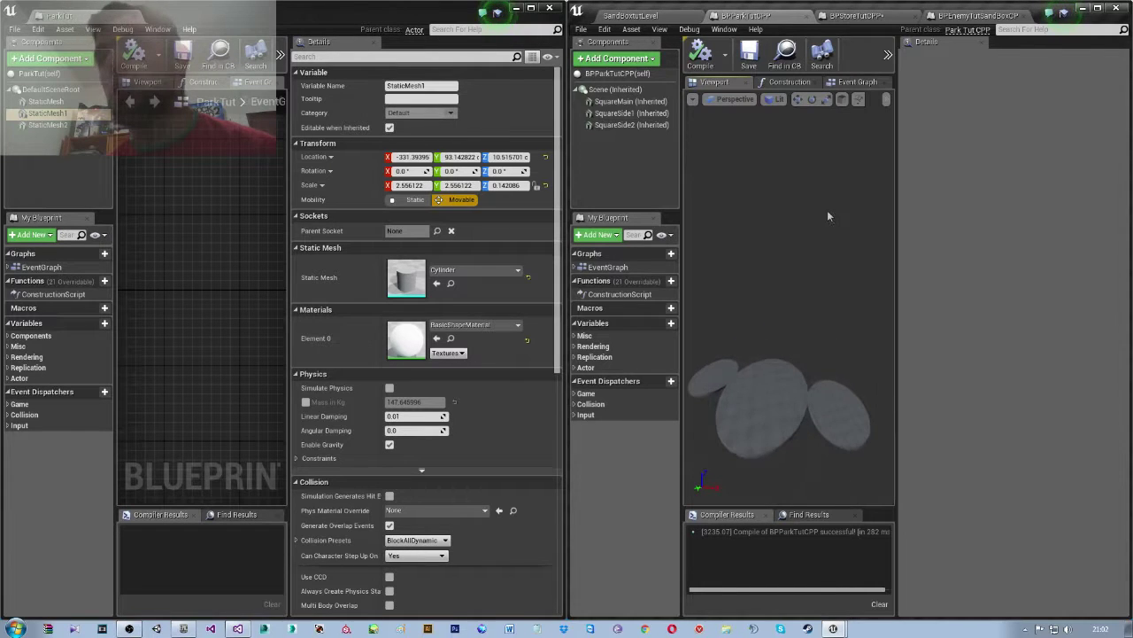
{"action": "left_click", "coordinate": [630, 102]}
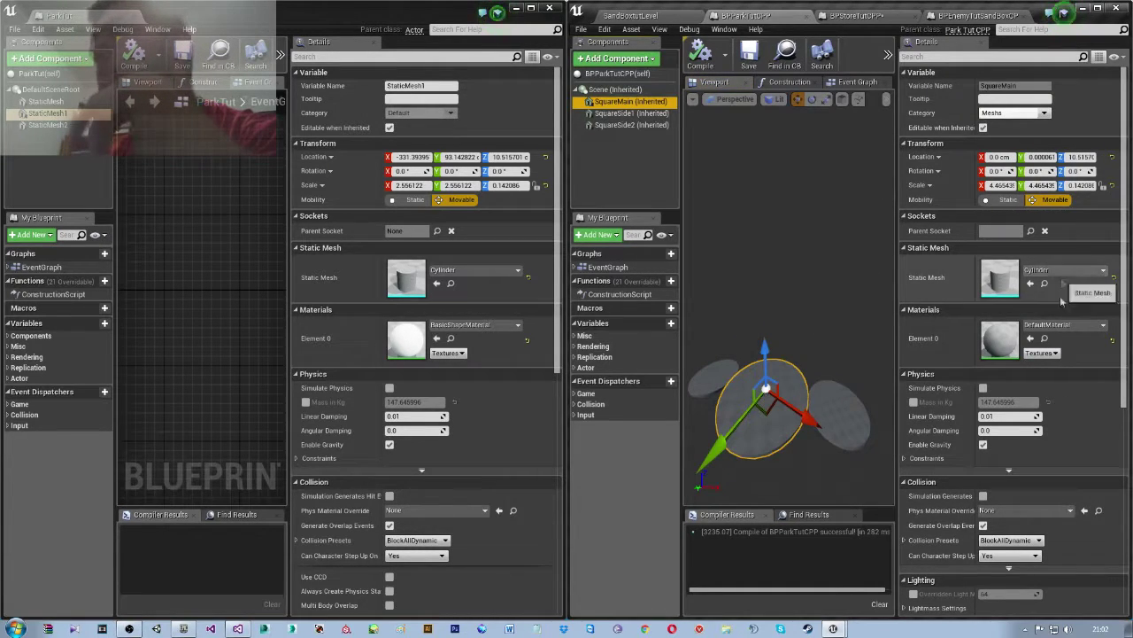
- Apply the M_Concrete_Tiles material to SquareMain and SquareSide1
{"action": "left_click", "coordinate": [1058, 328]}
{"action": "type", "text": "concr"}
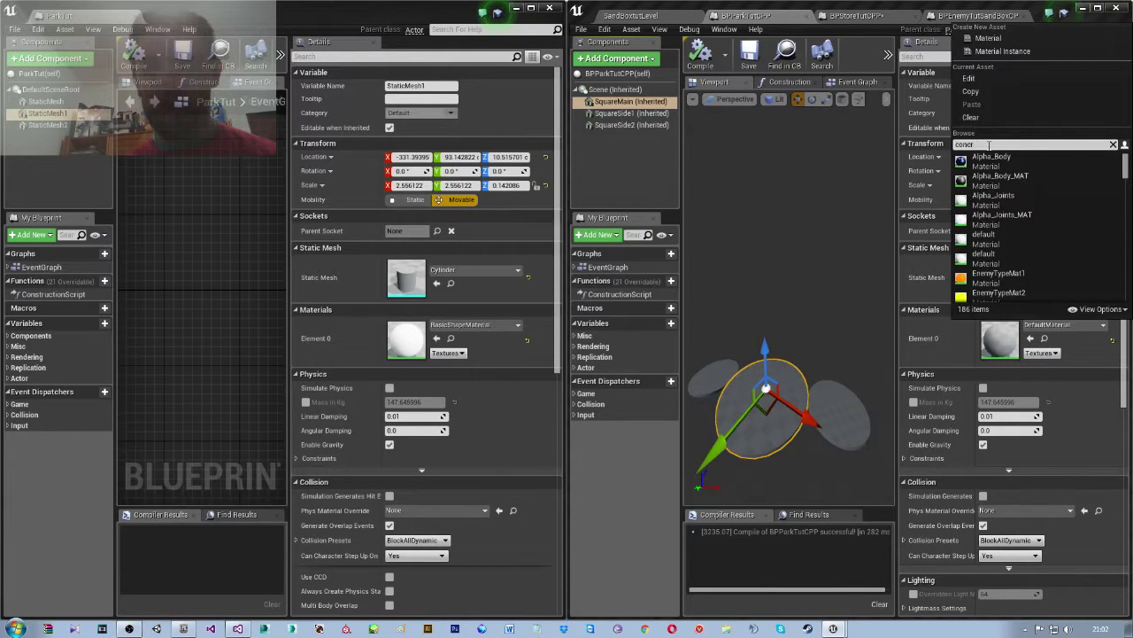
{"action": "type", "text": "ete"}
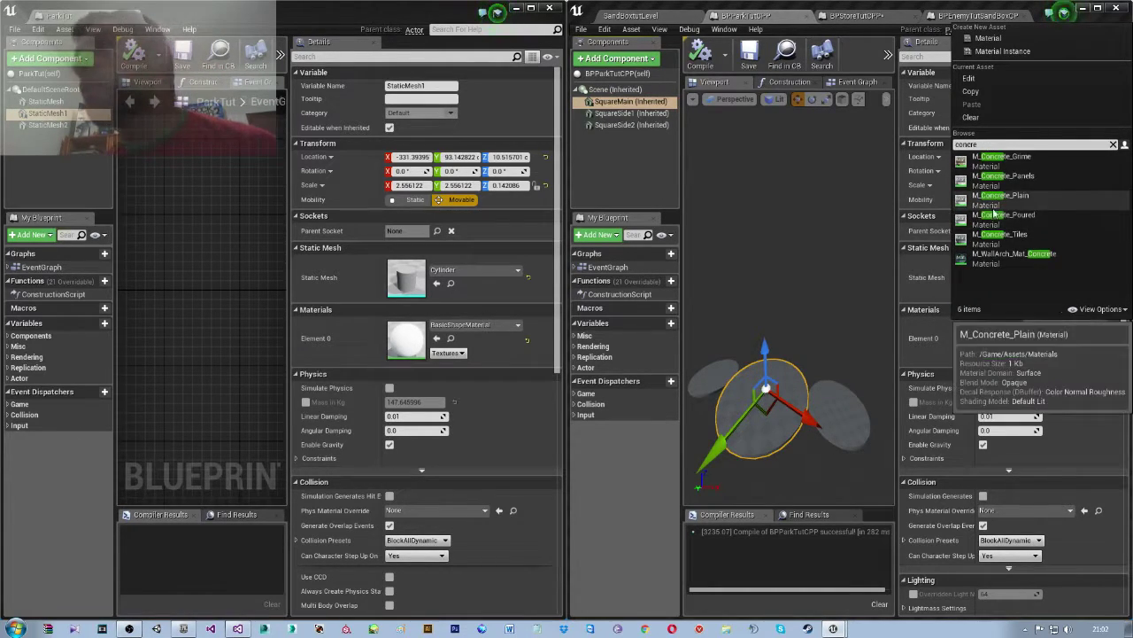
{"action": "left_click", "coordinate": [1000, 235]}
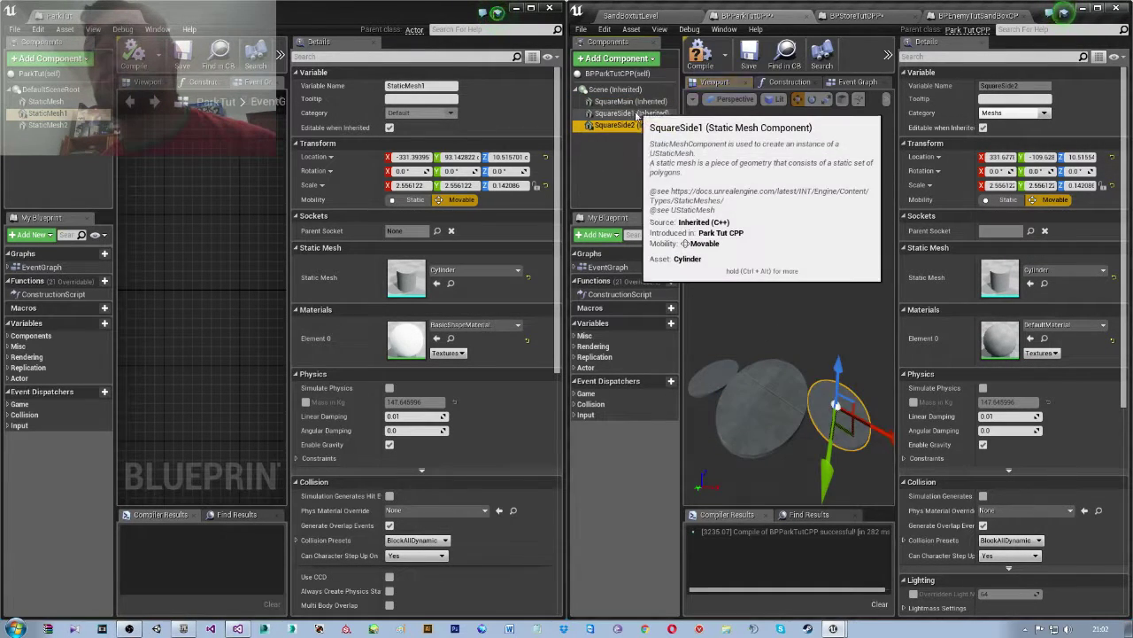
{"action": "left_click", "coordinate": [625, 113]}
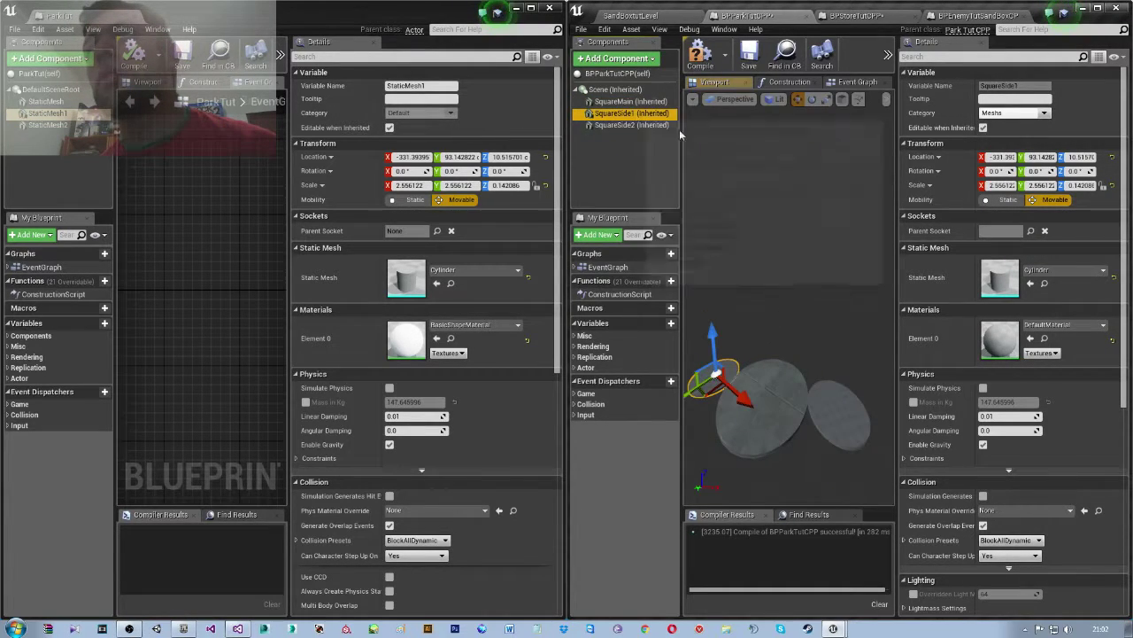
{"action": "left_click", "coordinate": [1045, 325]}
{"action": "type", "text": "co"}
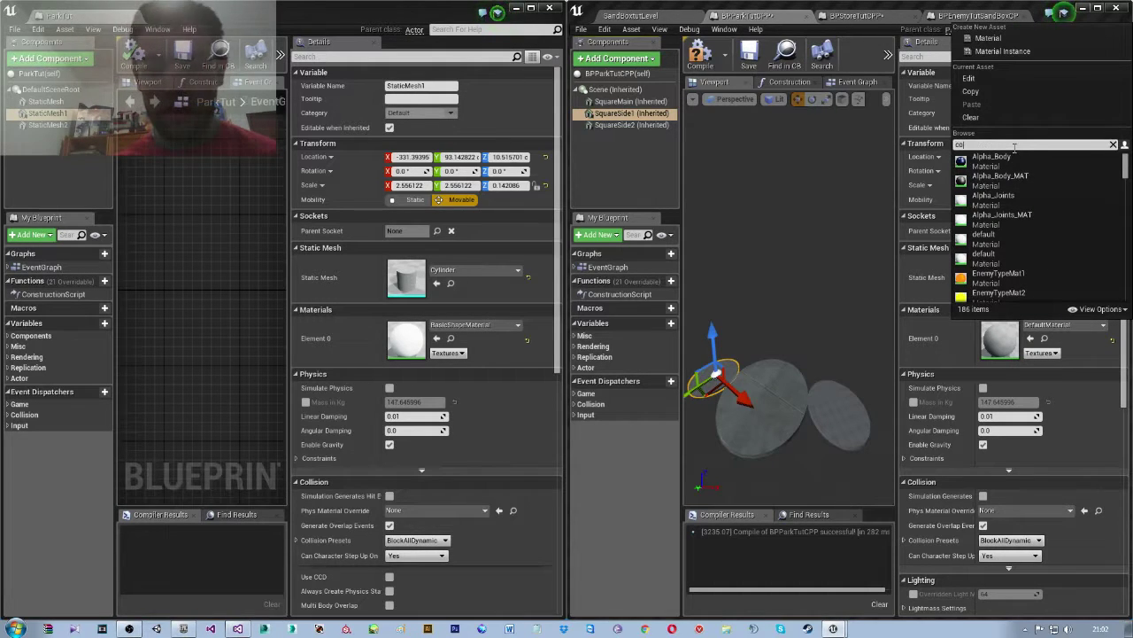
{"action": "type", "text": "ncrete"}
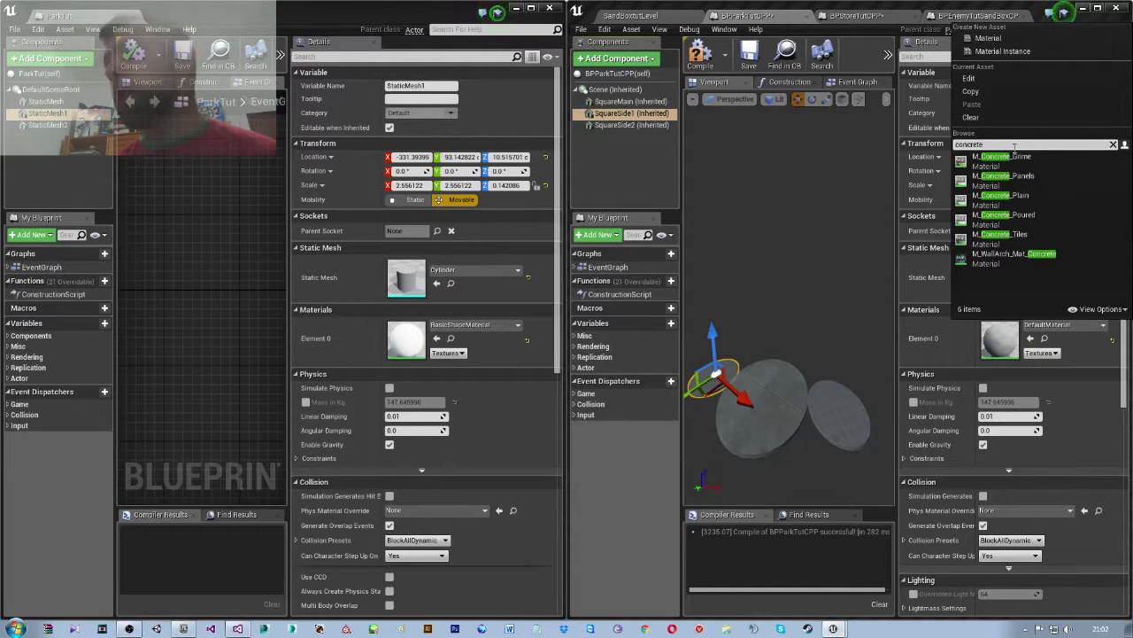
{"action": "left_click", "coordinate": [1000, 234]}
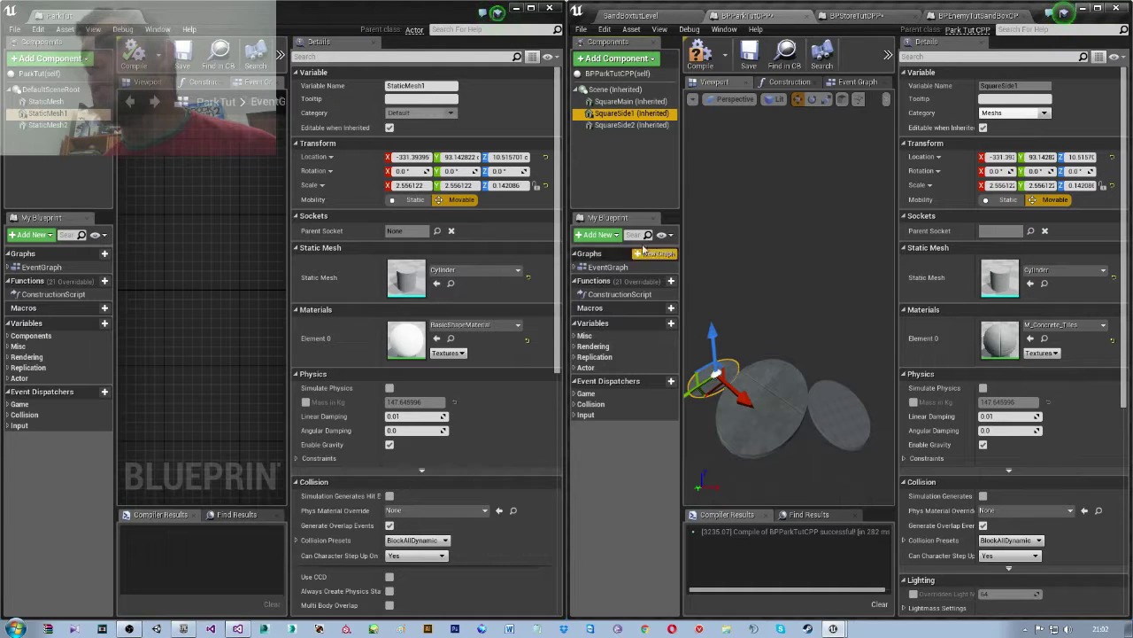
- Apply M_Concrete_Tiles to SquareSide2 and recompile the park blueprint
{"action": "left_click", "coordinate": [1054, 325]}
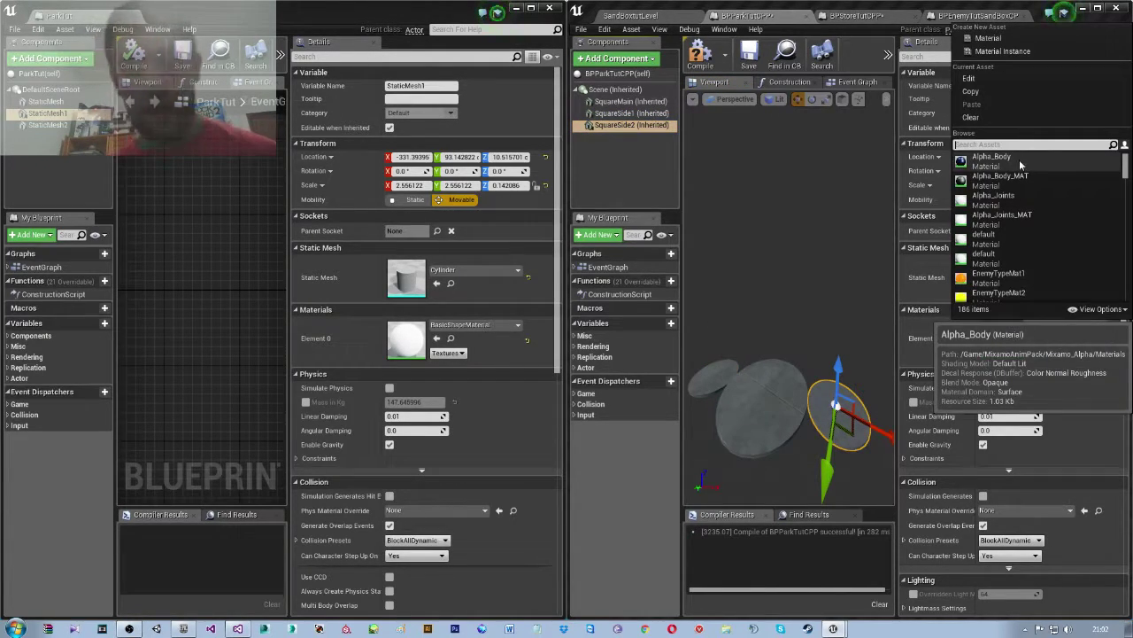
{"action": "type", "text": "concrete"}
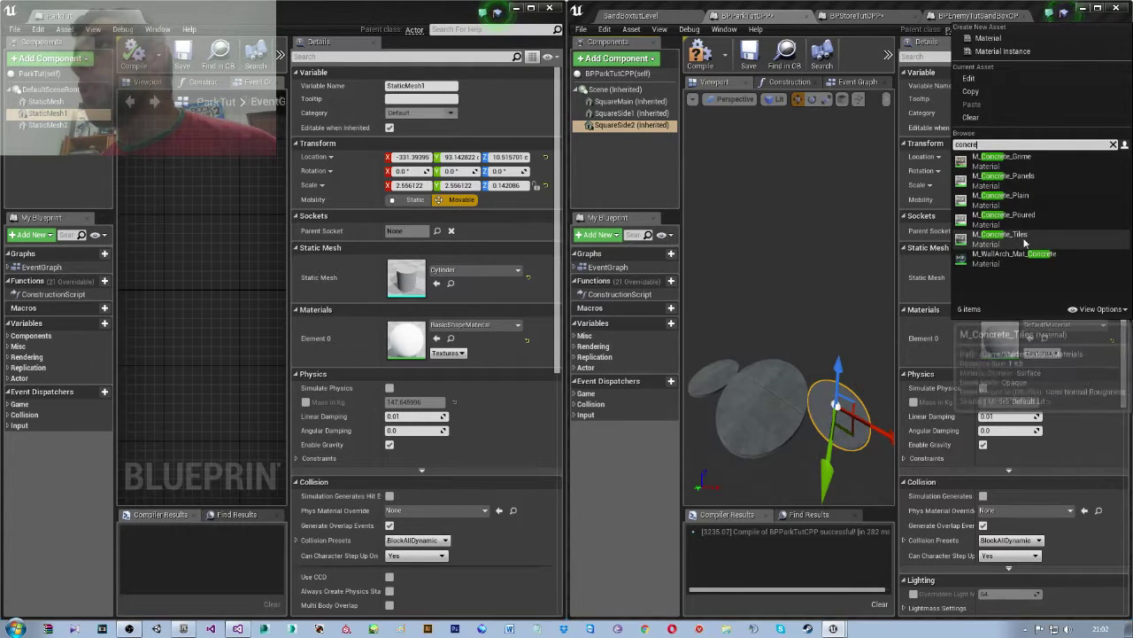
{"action": "left_click", "coordinate": [1024, 237]}
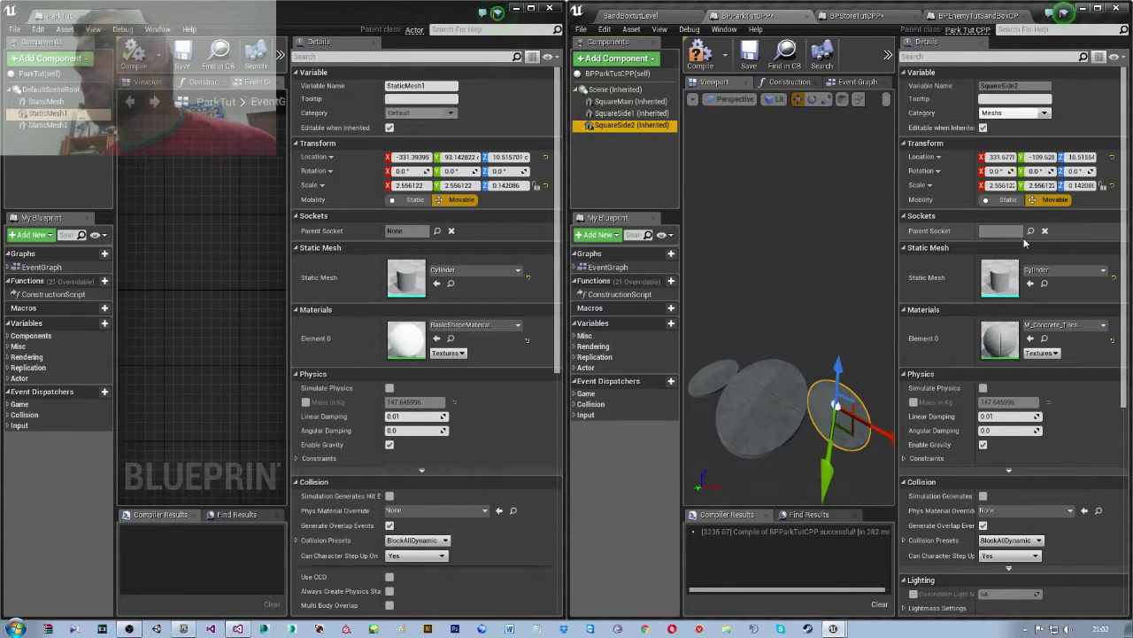
{"action": "left_click", "coordinate": [700, 55]}
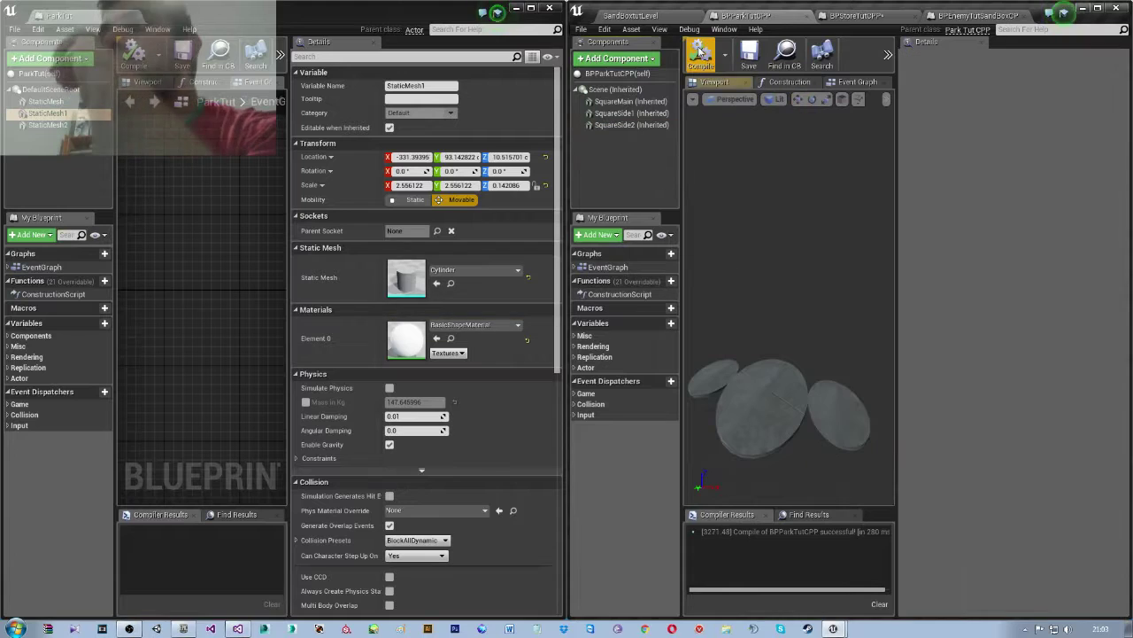
{"action": "left_click_drag", "start_coordinate": [779, 407], "coordinate": [797, 372]}
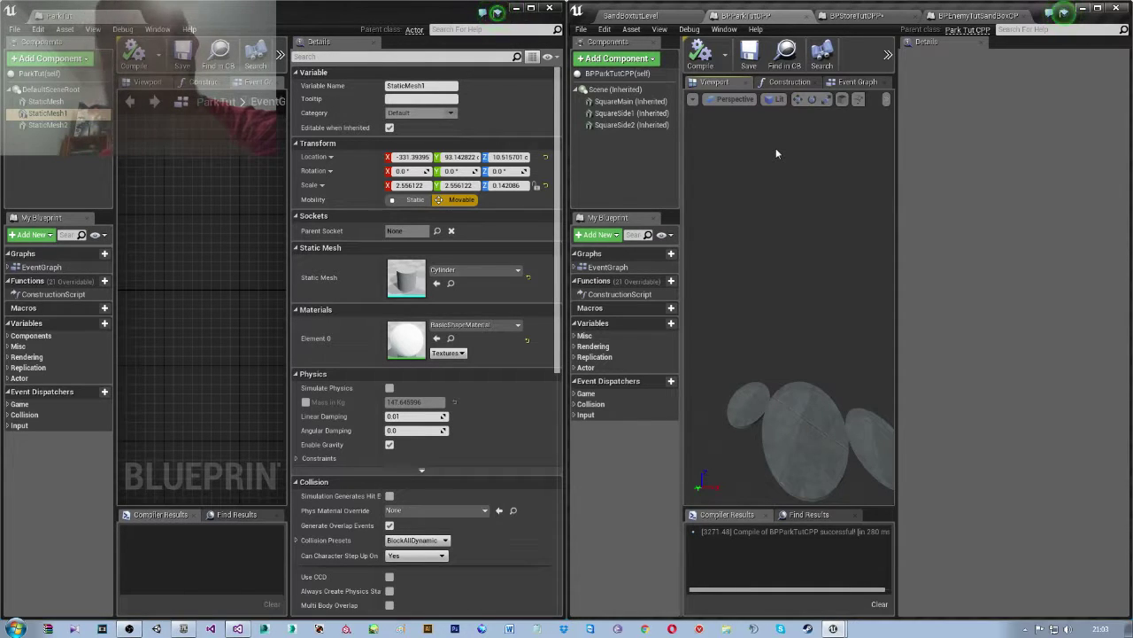
{"action": "left_click", "coordinate": [700, 55]}
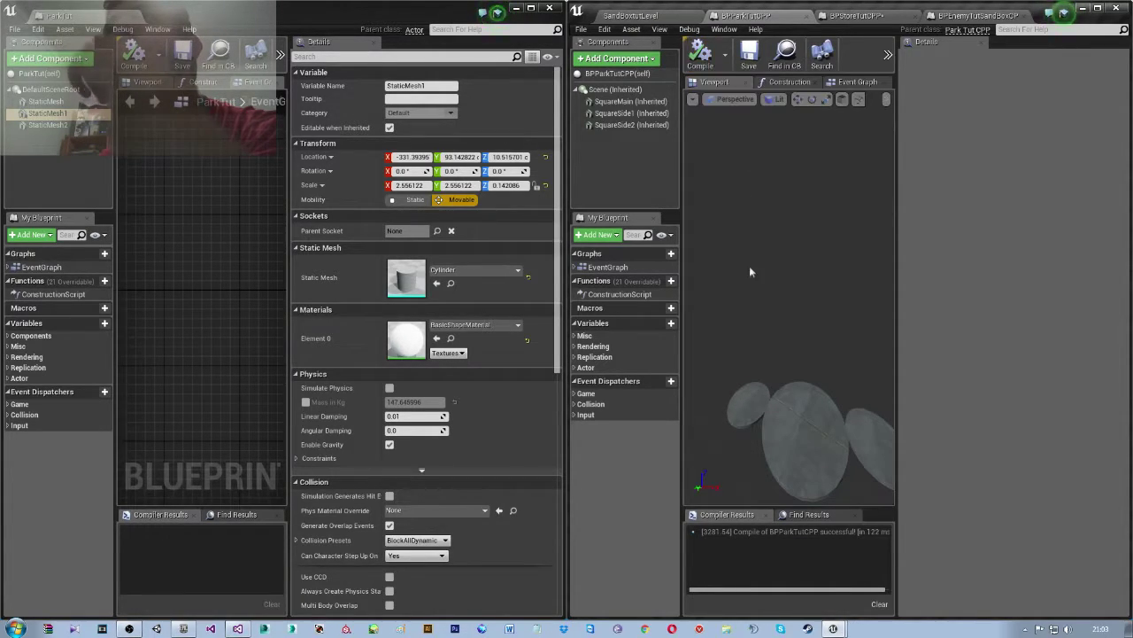
{"action": "left_click", "coordinate": [620, 73]}
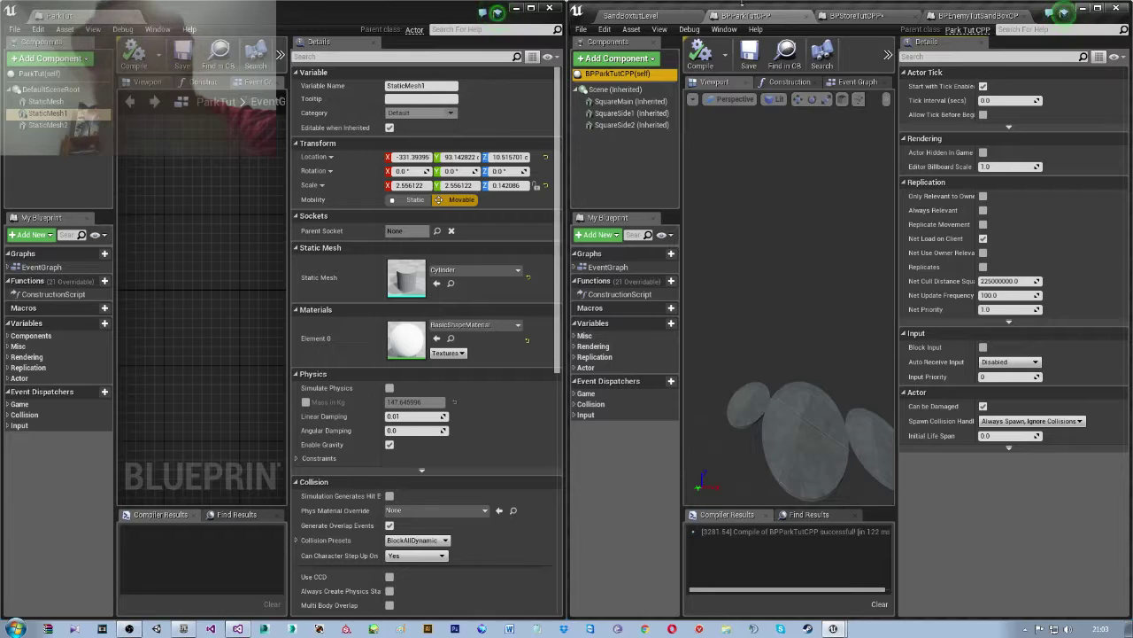
- Close the ParkTut and park blueprint tabs and return to the level editor
{"action": "left_click", "coordinate": [806, 16]}
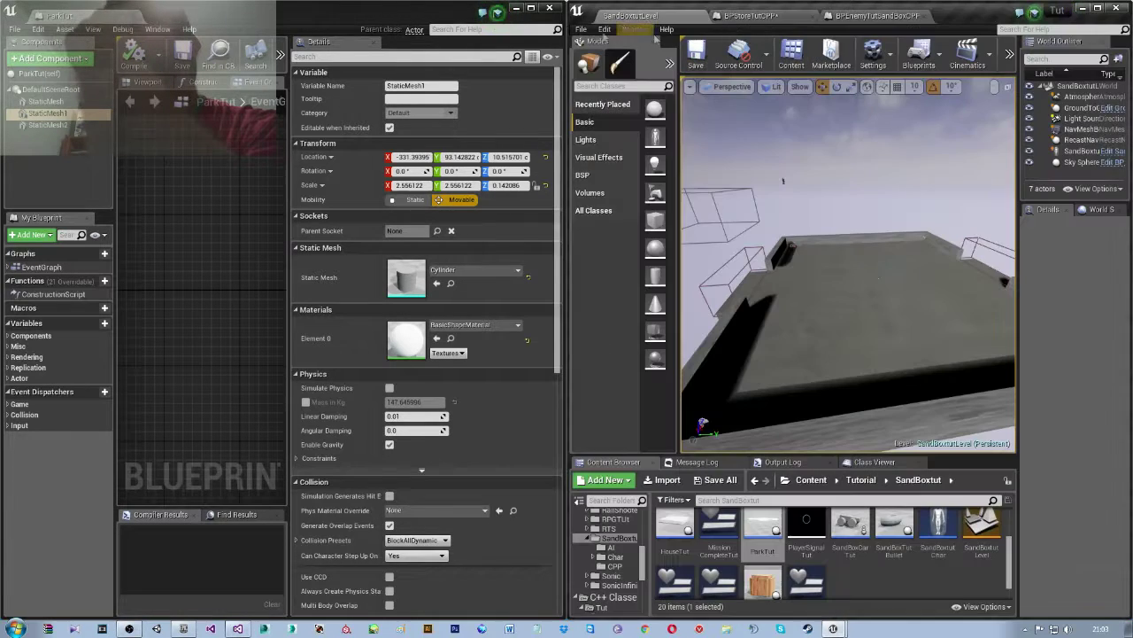
{"action": "left_click", "coordinate": [135, 17]}
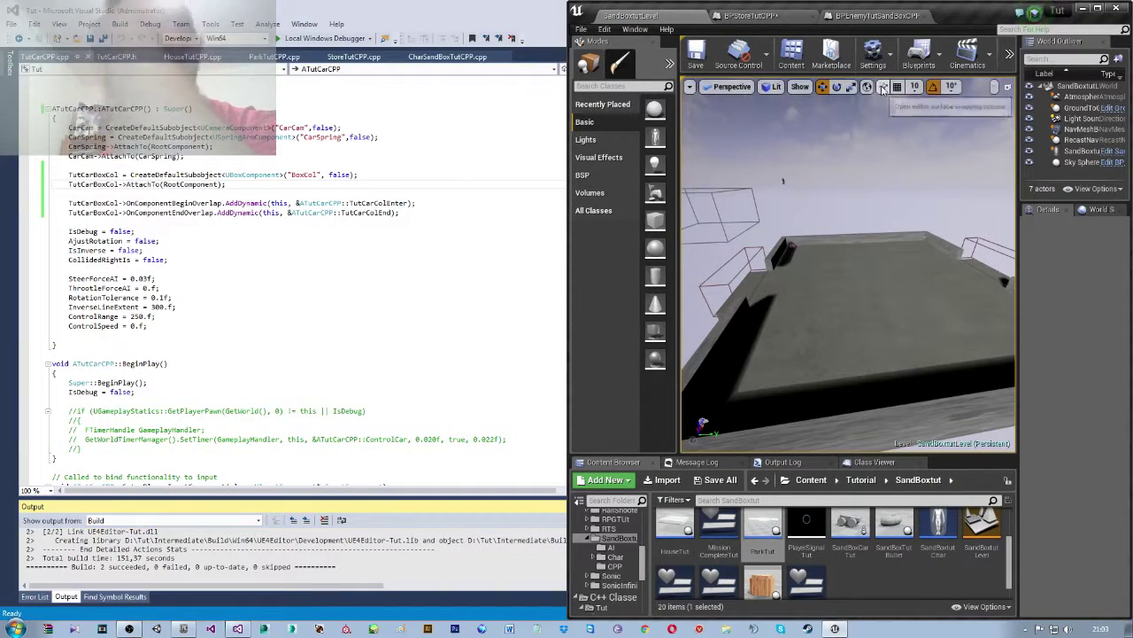
{"action": "left_click", "coordinate": [751, 16]}
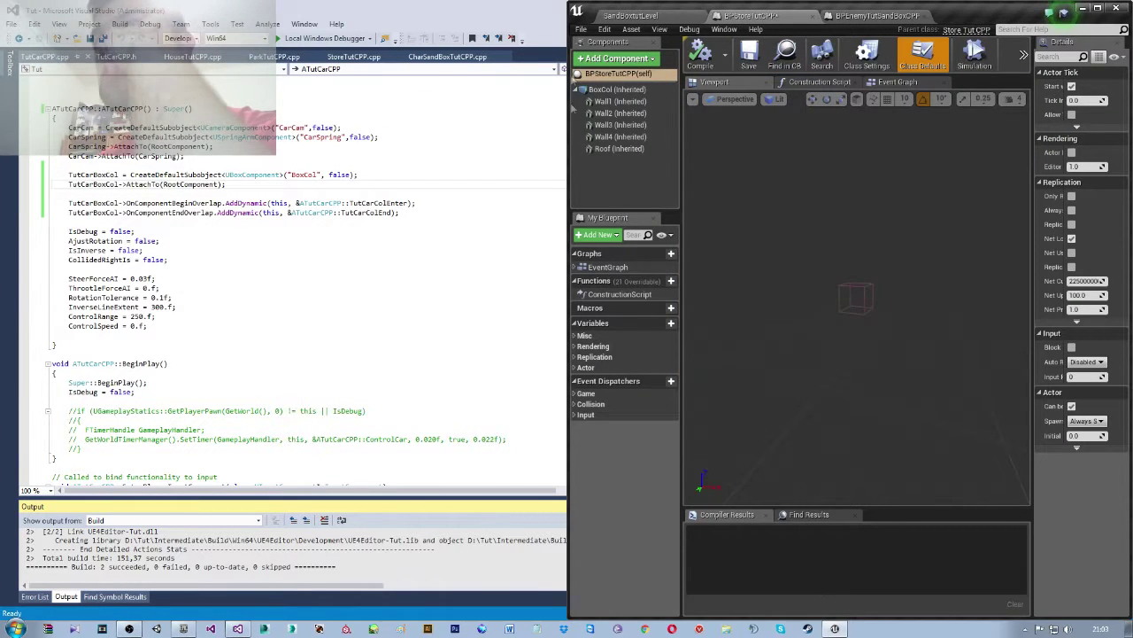
{"action": "left_click", "coordinate": [651, 17]}
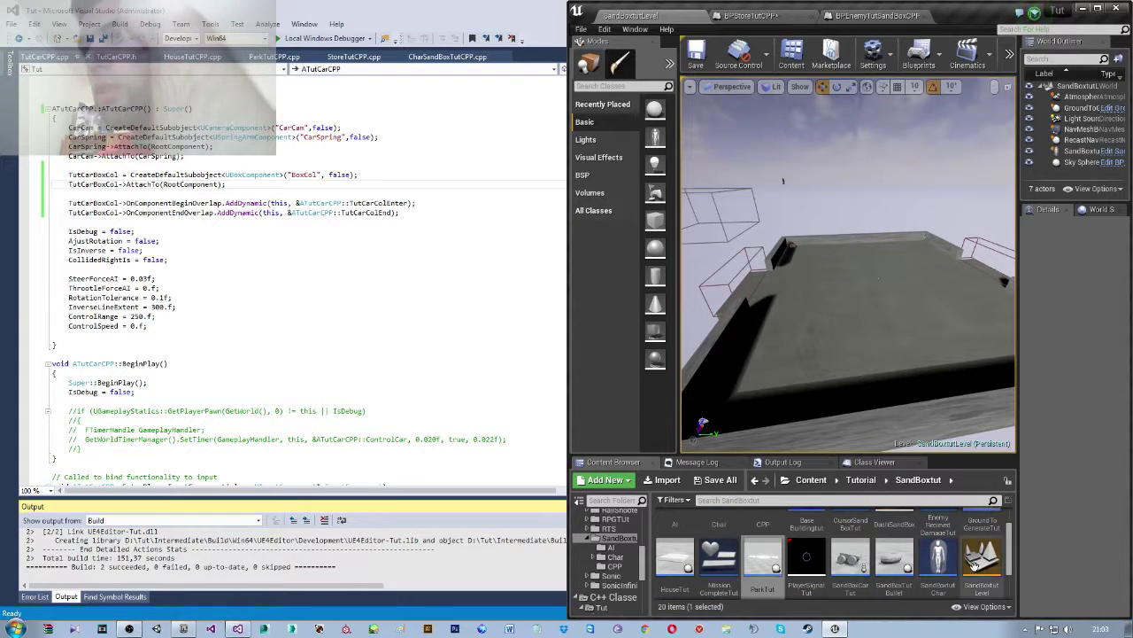
- Open the old Storetut blueprint in its own window and show its Viewport preview
{"action": "scroll", "coordinate": [973, 561], "scroll_direction": "down", "scroll_amount": 2}
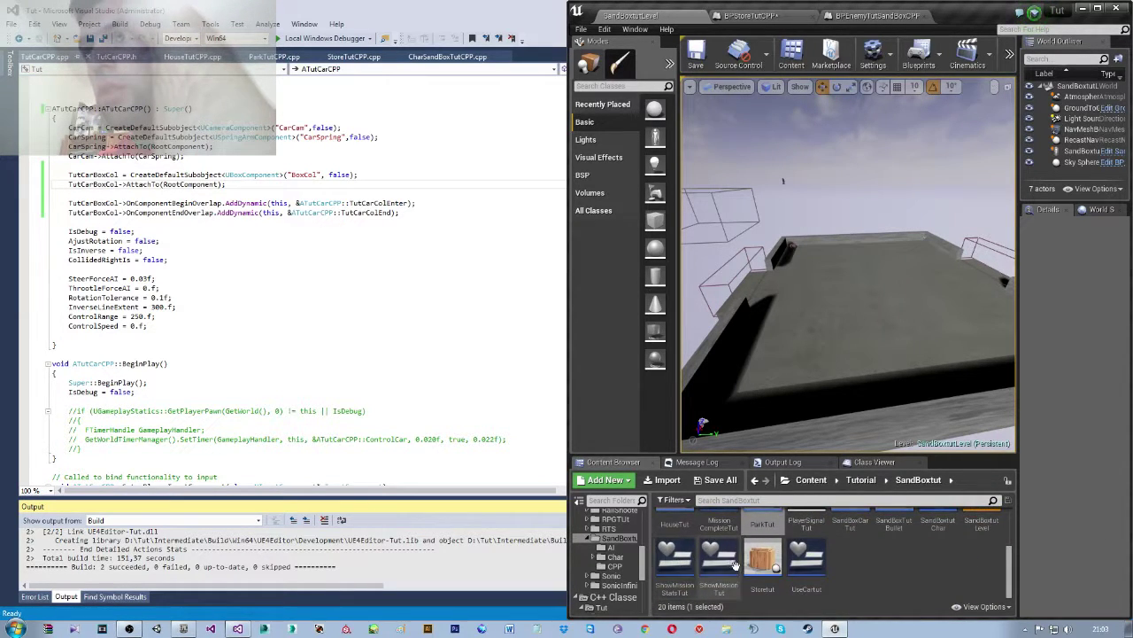
{"action": "scroll", "coordinate": [939, 562], "scroll_direction": "up", "scroll_amount": 1}
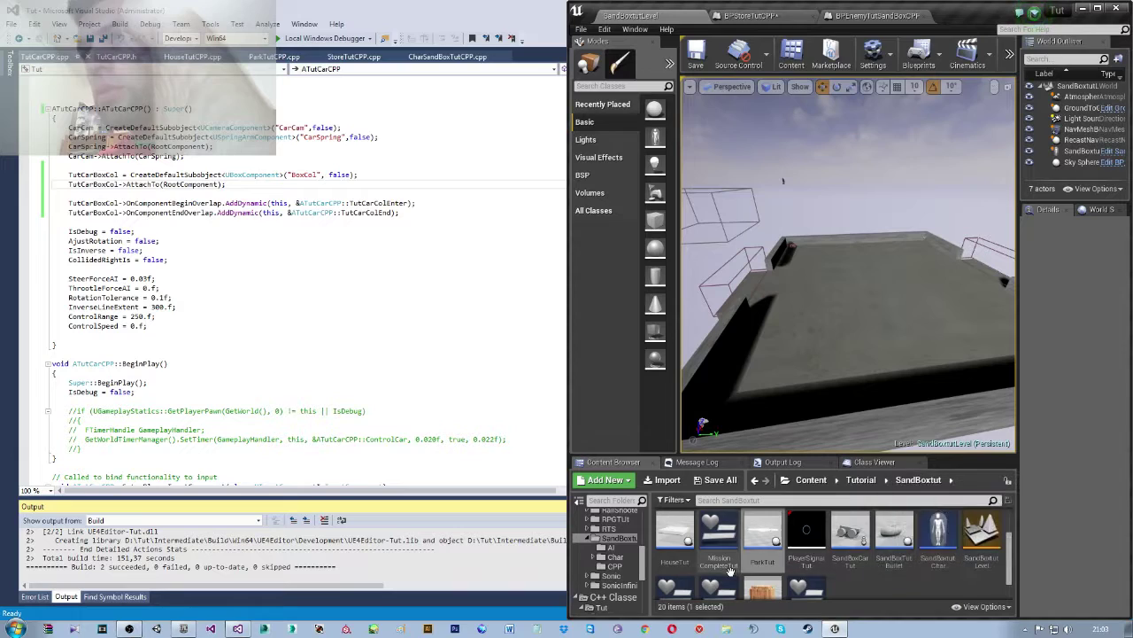
{"action": "scroll", "coordinate": [797, 576], "scroll_direction": "down", "scroll_amount": 1}
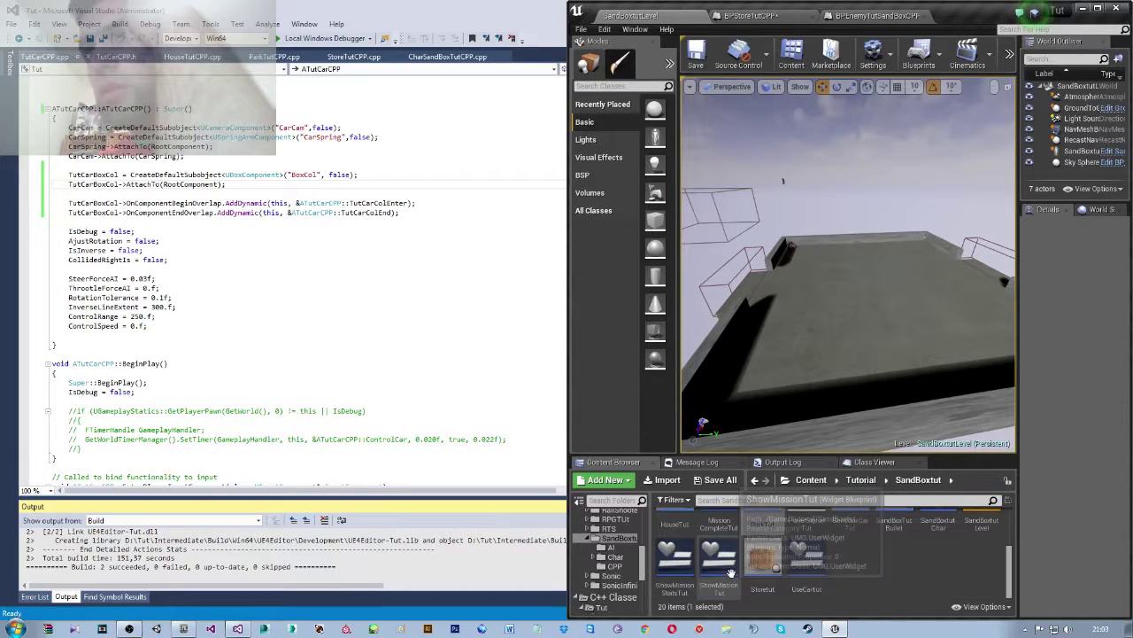
{"action": "double_click", "coordinate": [779, 571]}
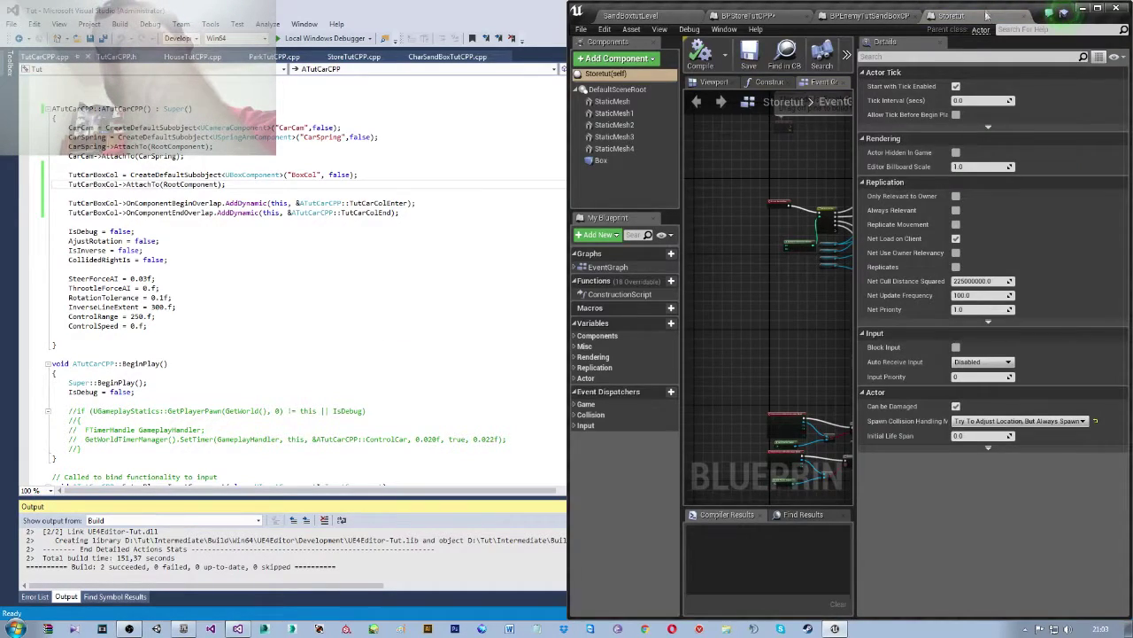
{"action": "left_click_drag", "start_coordinate": [952, 16], "coordinate": [2, 189]}
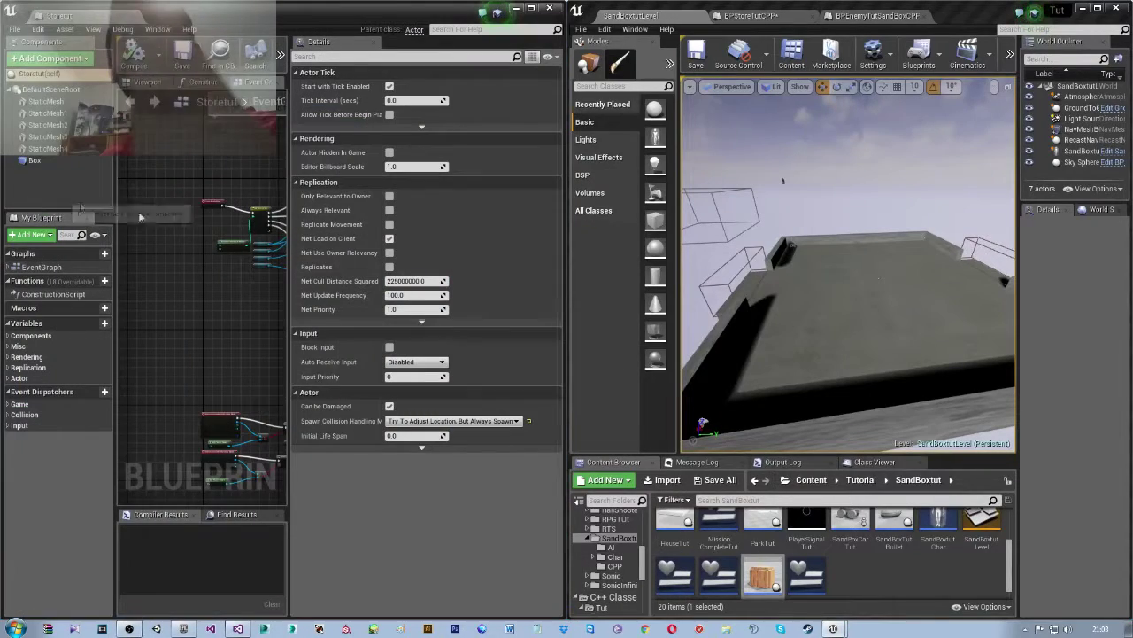
{"action": "left_click", "coordinate": [141, 82]}
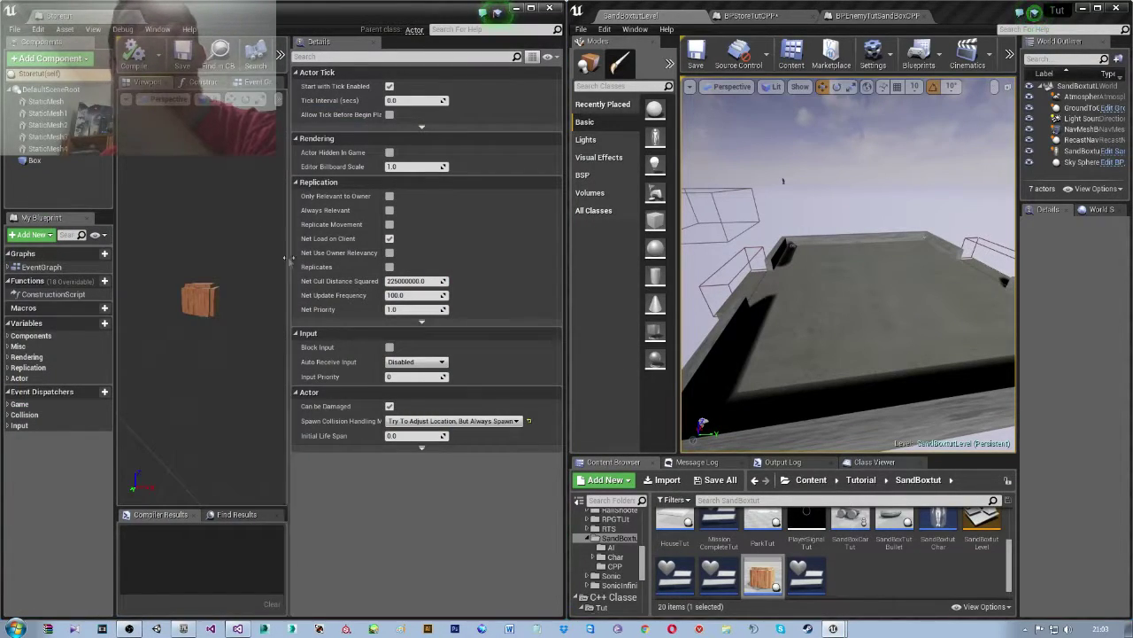
- Paste the Storetut StaticMesh's location (Z 109.26558) onto BPStoreTutCPP's Roof and recompile
{"action": "left_click", "coordinate": [47, 101]}
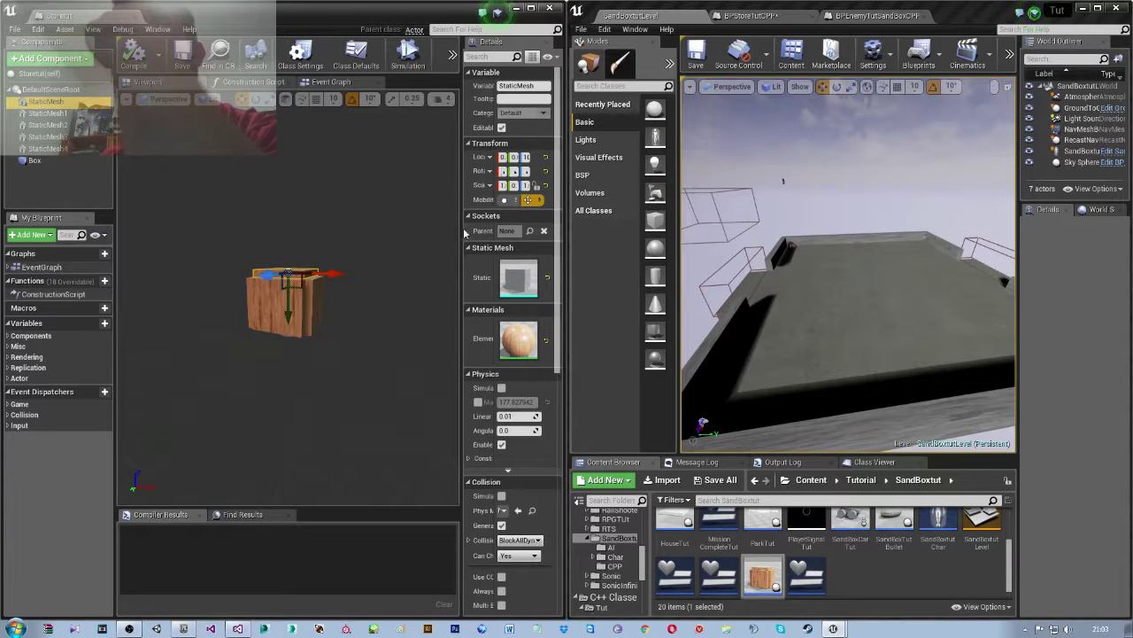
{"action": "left_click_drag", "start_coordinate": [464, 232], "coordinate": [312, 223]}
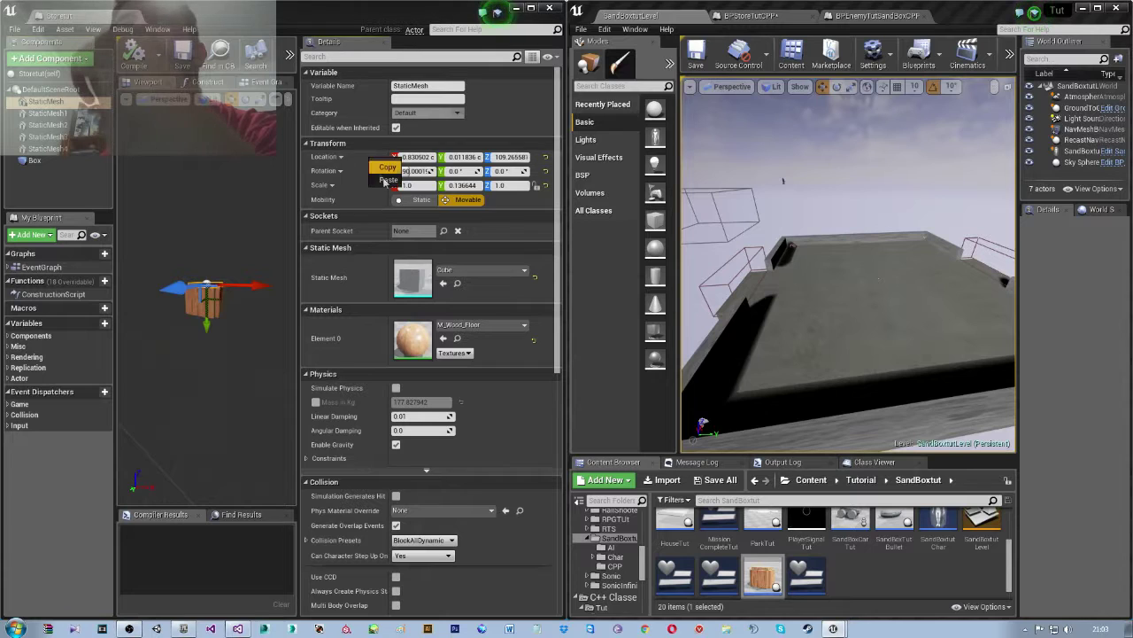
{"action": "left_click", "coordinate": [740, 15]}
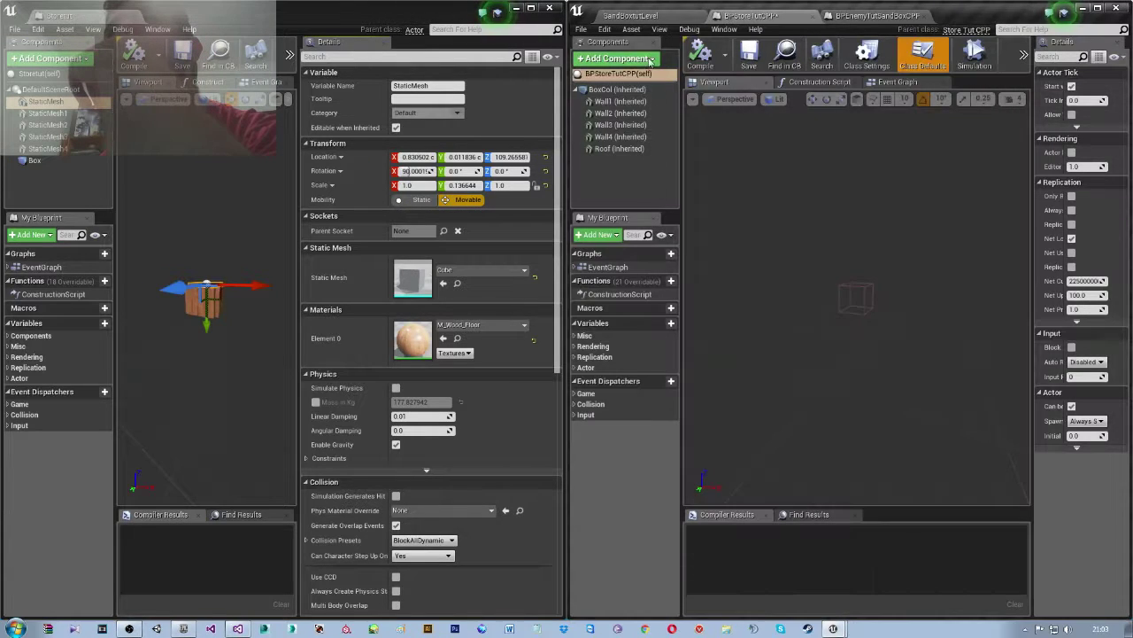
{"action": "left_click", "coordinate": [620, 101]}
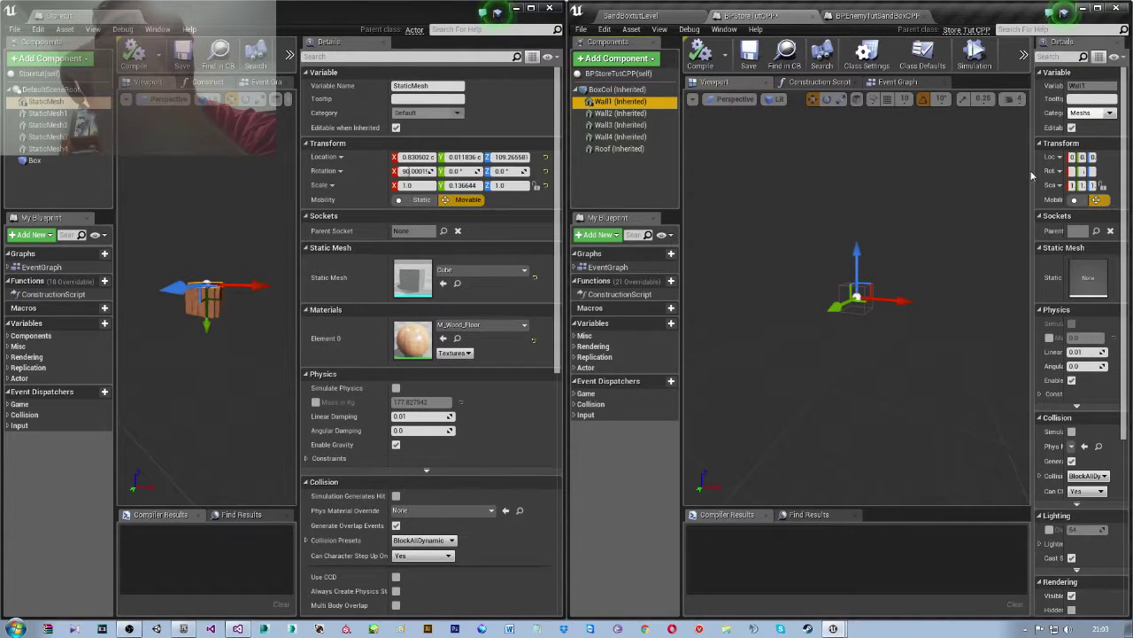
{"action": "left_click_drag", "start_coordinate": [1030, 173], "coordinate": [888, 173]}
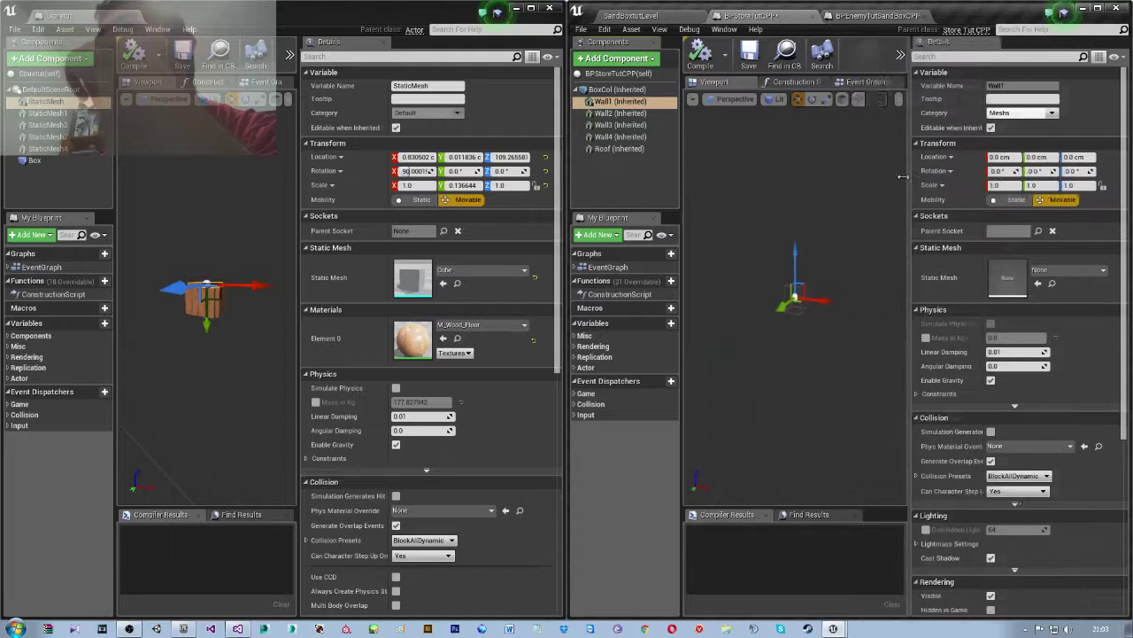
{"action": "left_click", "coordinate": [604, 149]}
{"action": "right_click", "coordinate": [945, 159]}
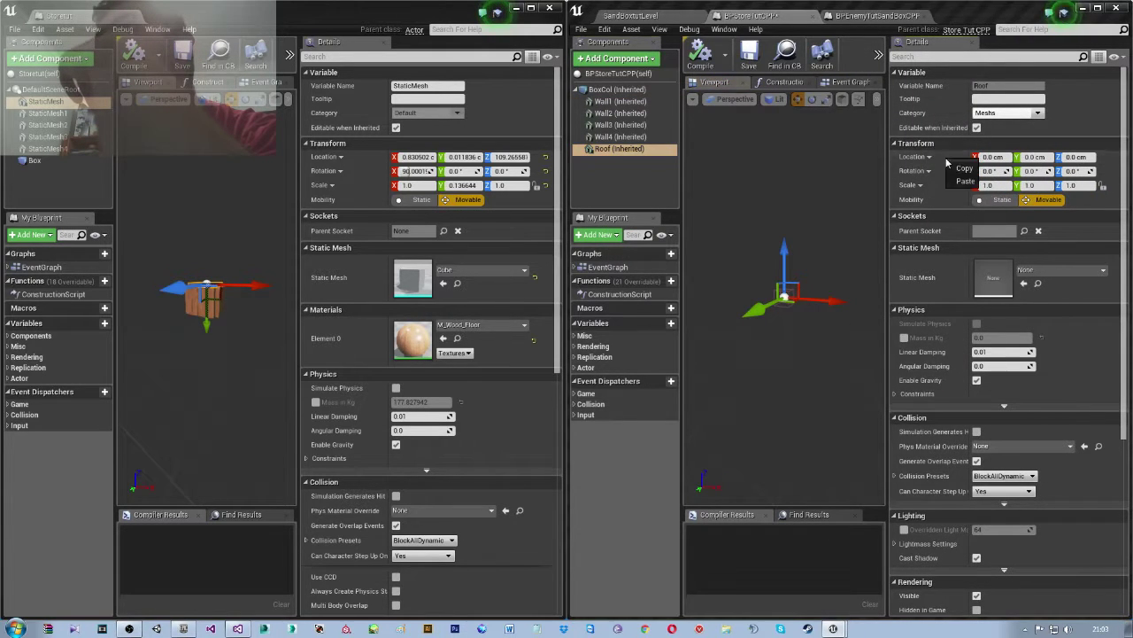
{"action": "left_click", "coordinate": [966, 182]}
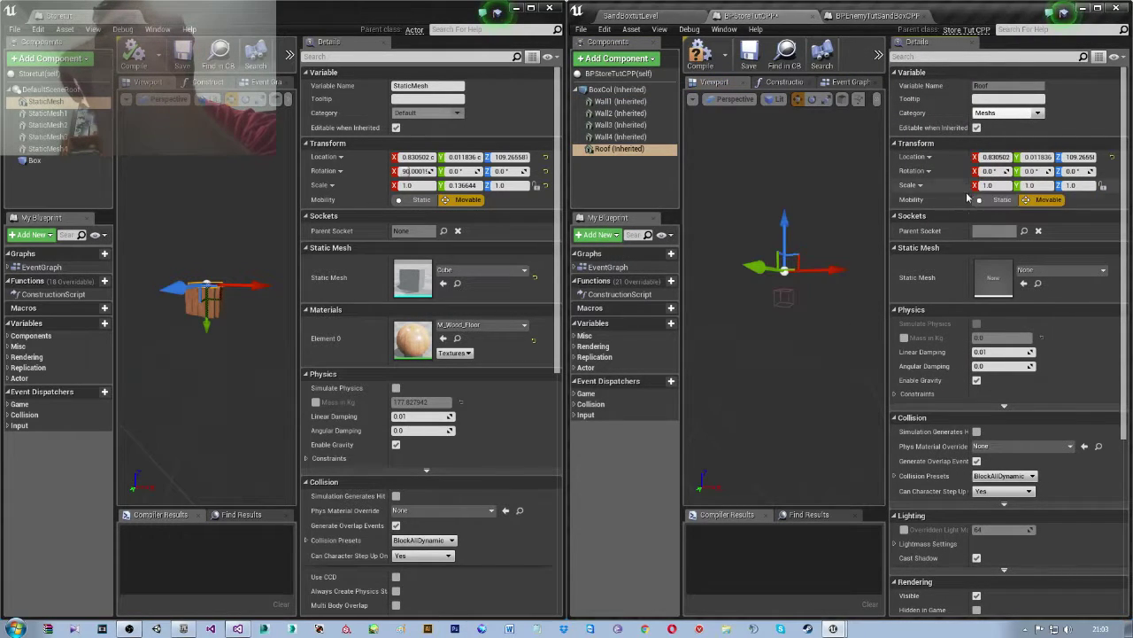
{"action": "left_click", "coordinate": [700, 55]}
- Paste the Cube mesh into Wall1 through Wall4 and the Roof of BPStoreTutCPP, then compile
{"action": "left_click", "coordinate": [602, 101]}
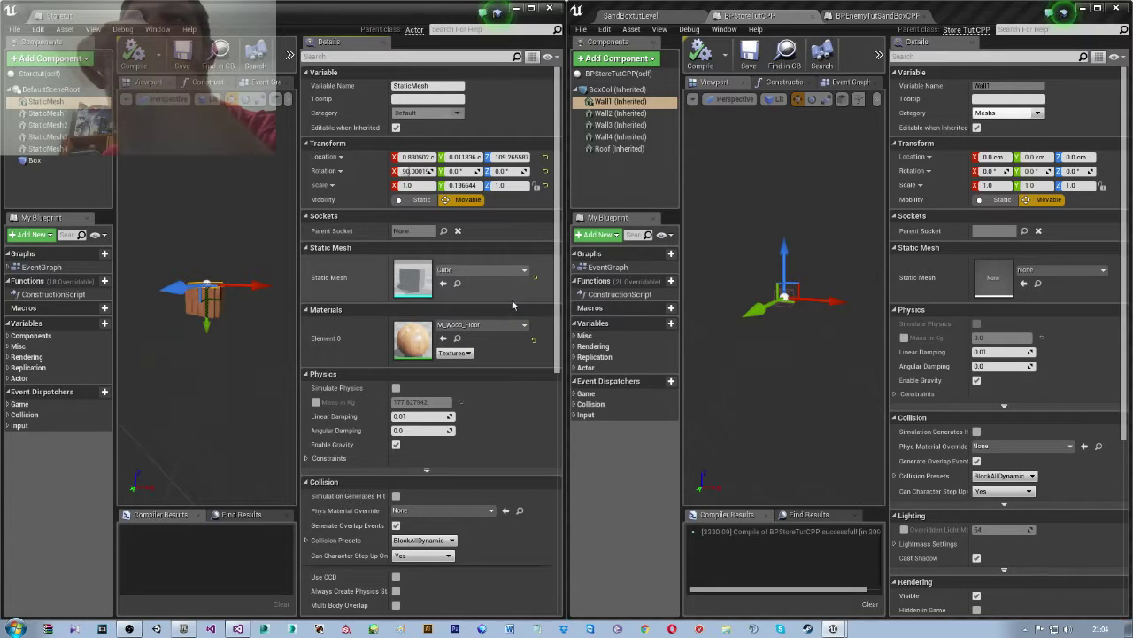
{"action": "left_click", "coordinate": [978, 283]}
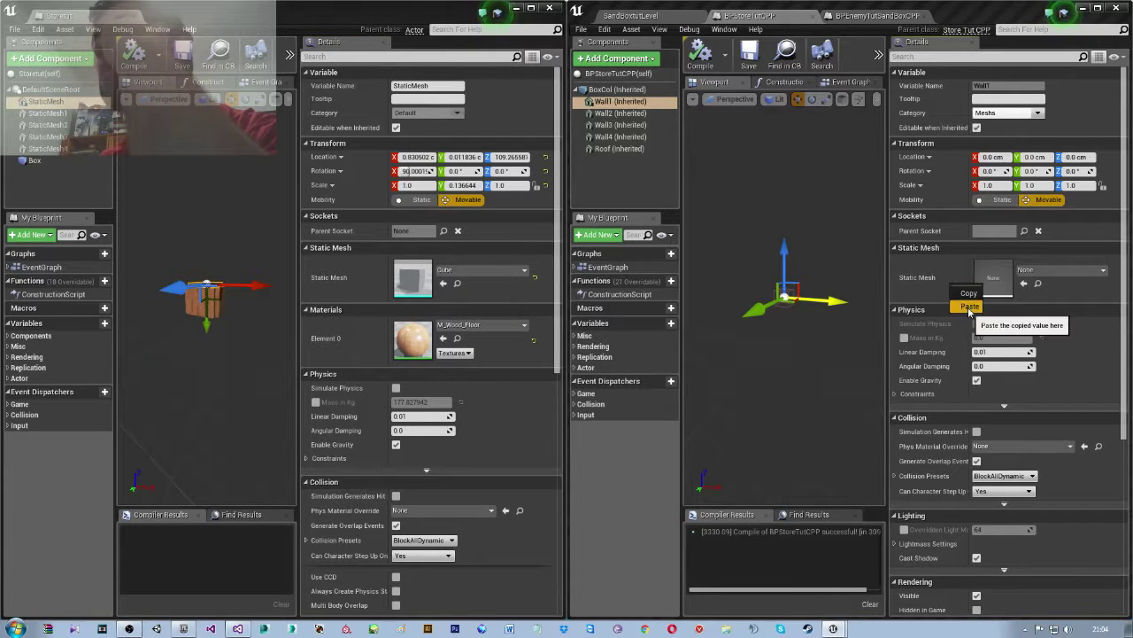
{"action": "left_click", "coordinate": [622, 115]}
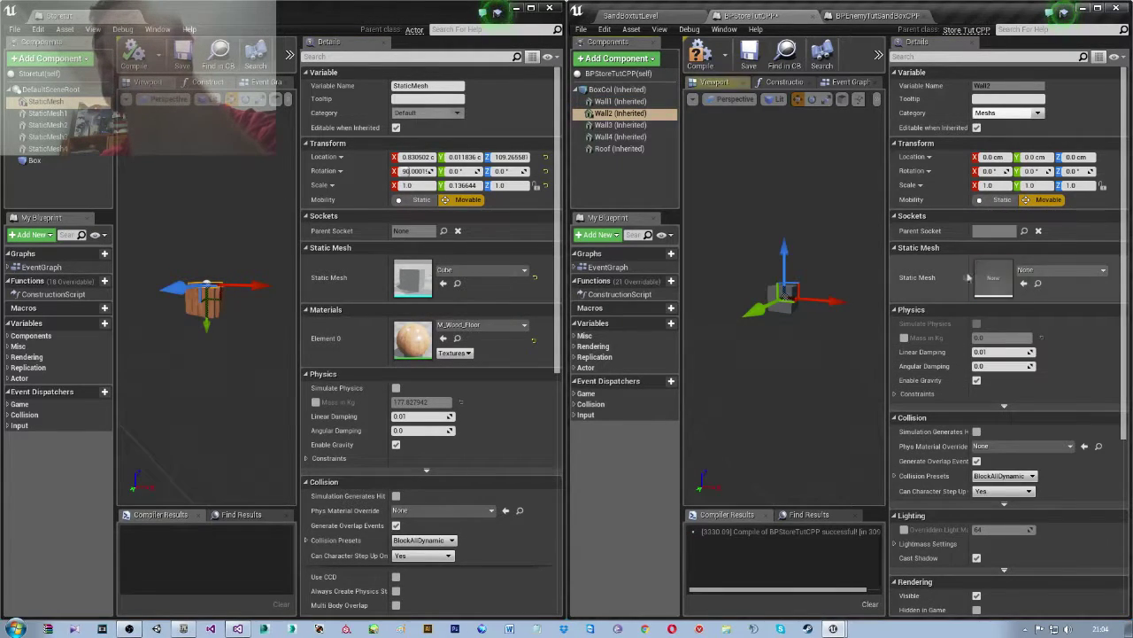
{"action": "left_click", "coordinate": [620, 124]}
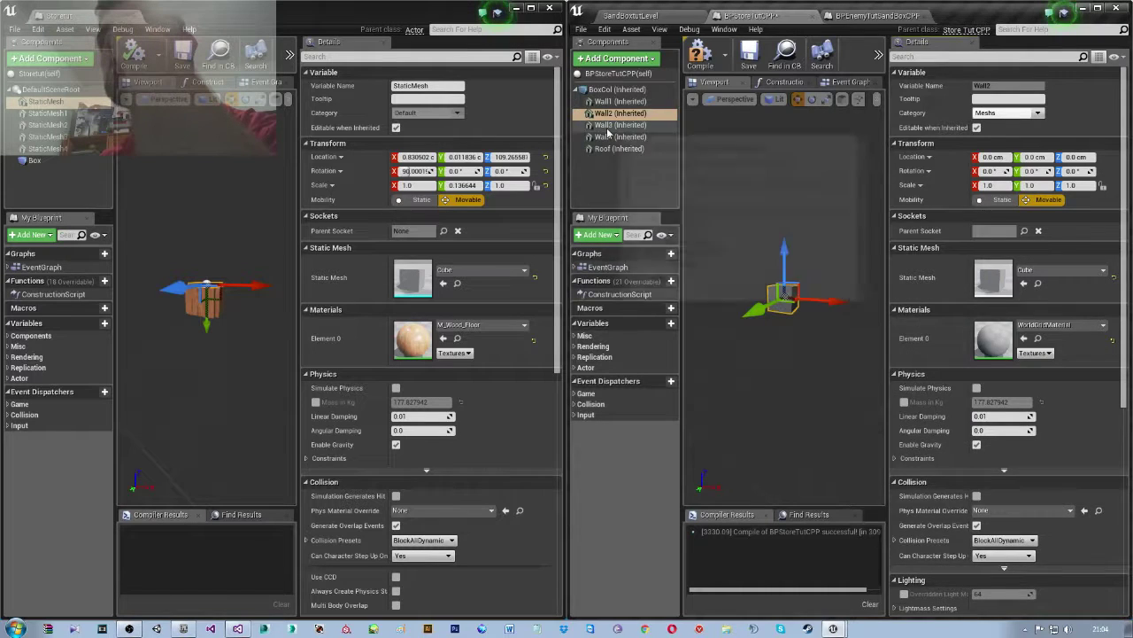
{"action": "left_click", "coordinate": [978, 281]}
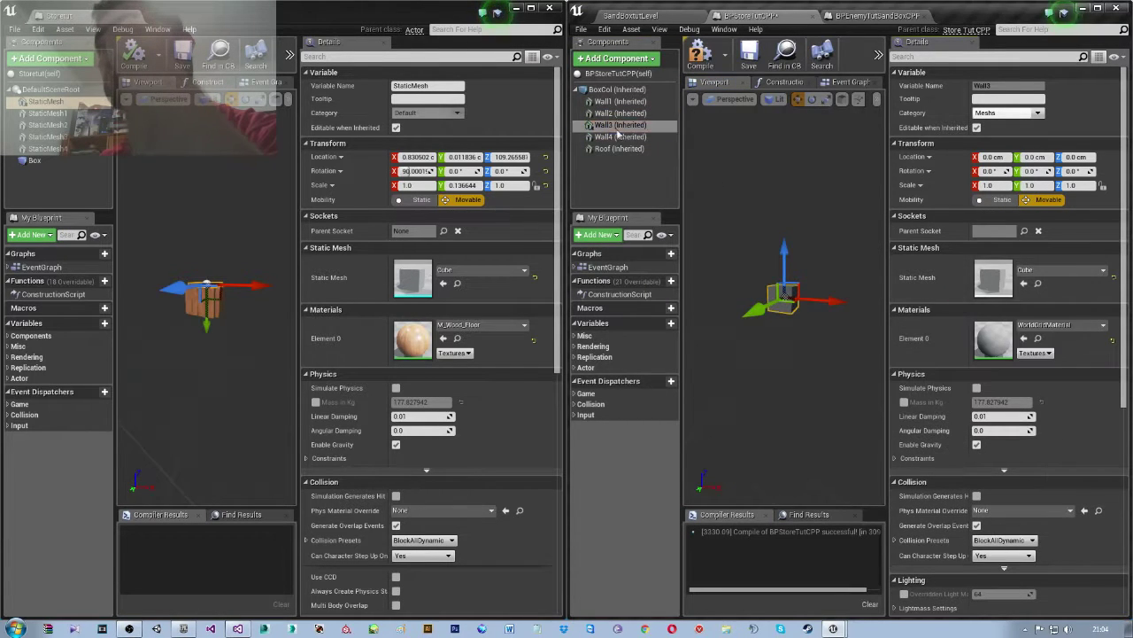
{"action": "left_click", "coordinate": [620, 136]}
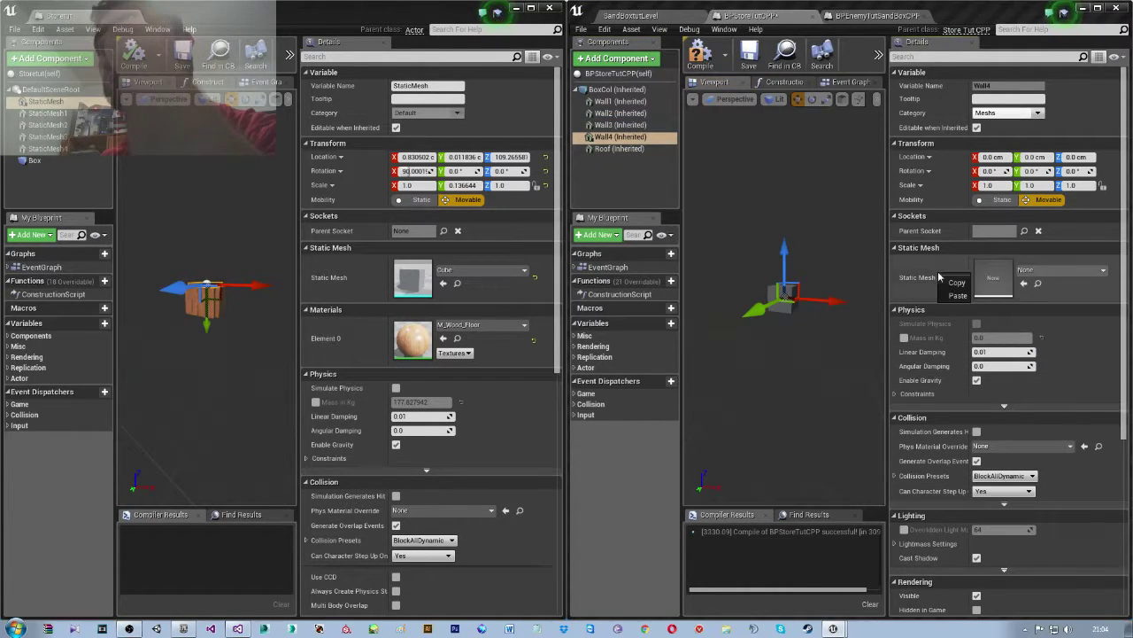
{"action": "left_click", "coordinate": [1023, 284]}
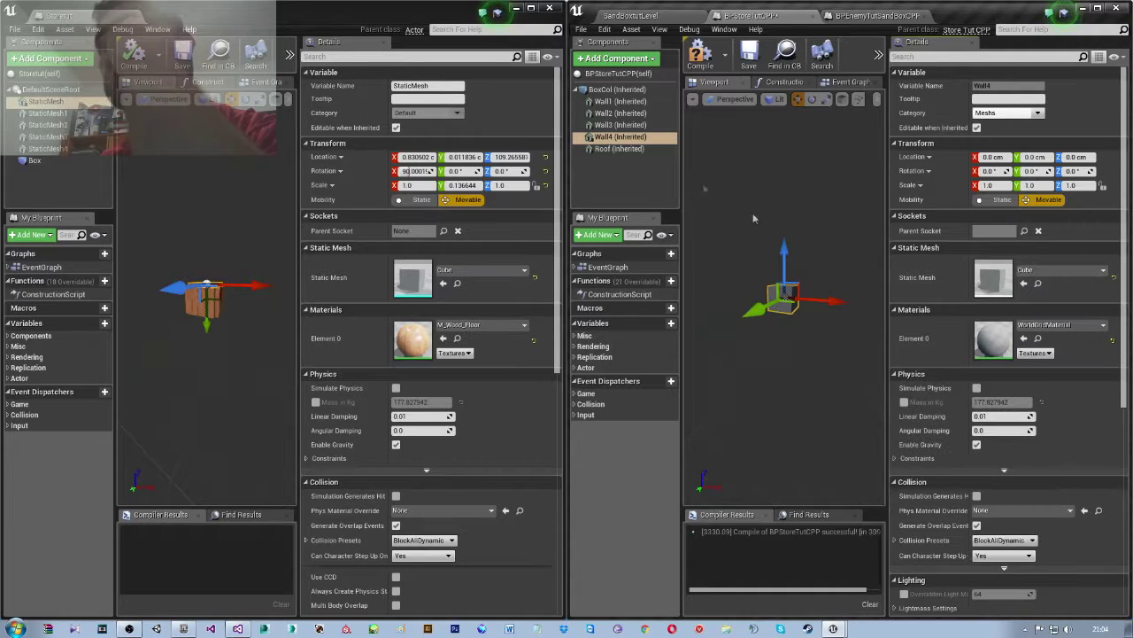
{"action": "left_click", "coordinate": [616, 149]}
{"action": "left_click", "coordinate": [974, 283]}
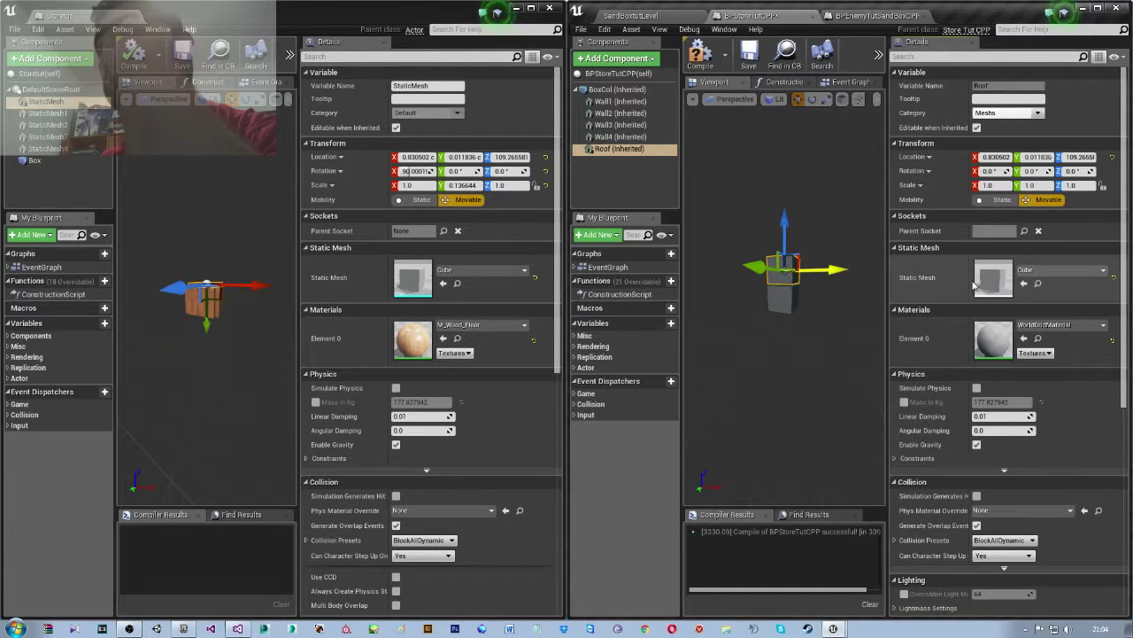
{"action": "left_click", "coordinate": [699, 62]}
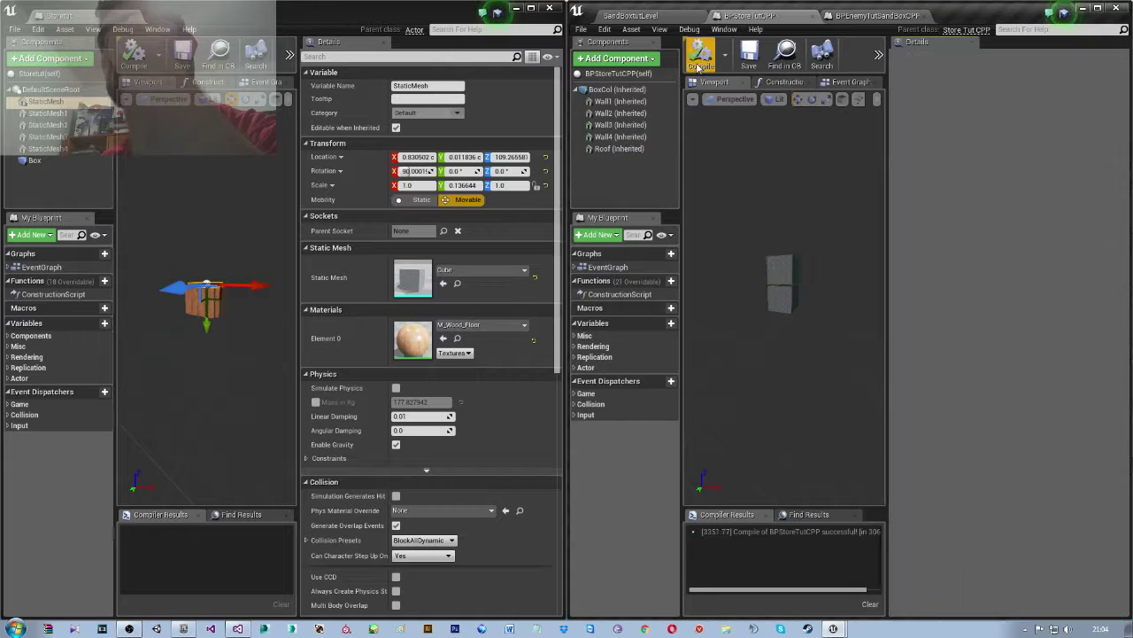
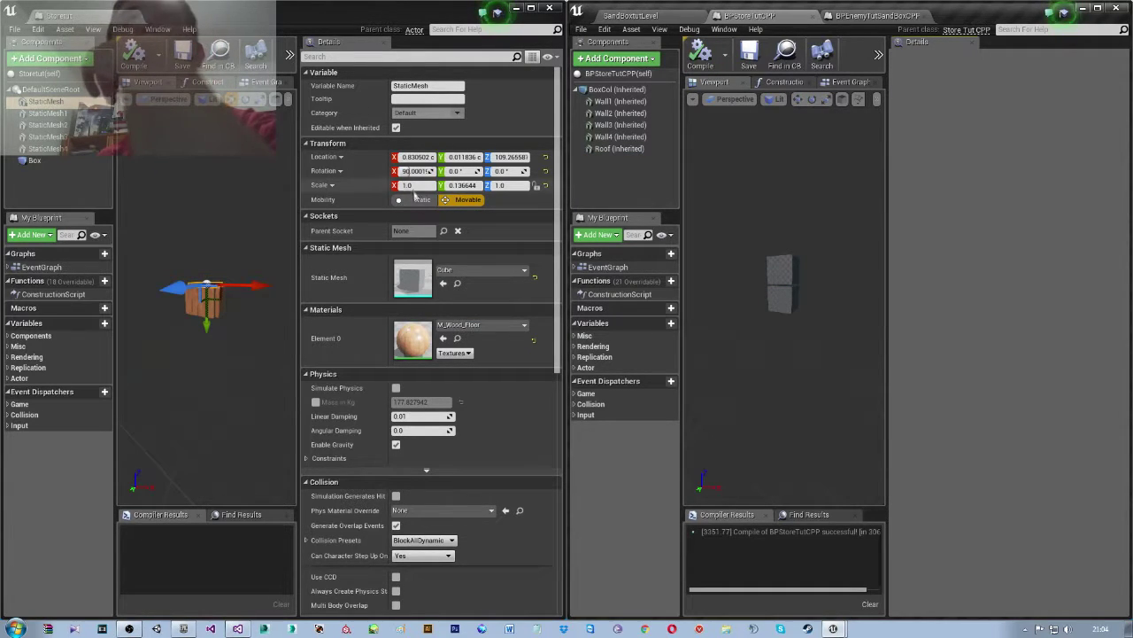
- Paste StaticMesh's scale onto Roof and recompile the store blueprint
{"action": "right_click", "coordinate": [379, 191]}
{"action": "left_click", "coordinate": [392, 198]}
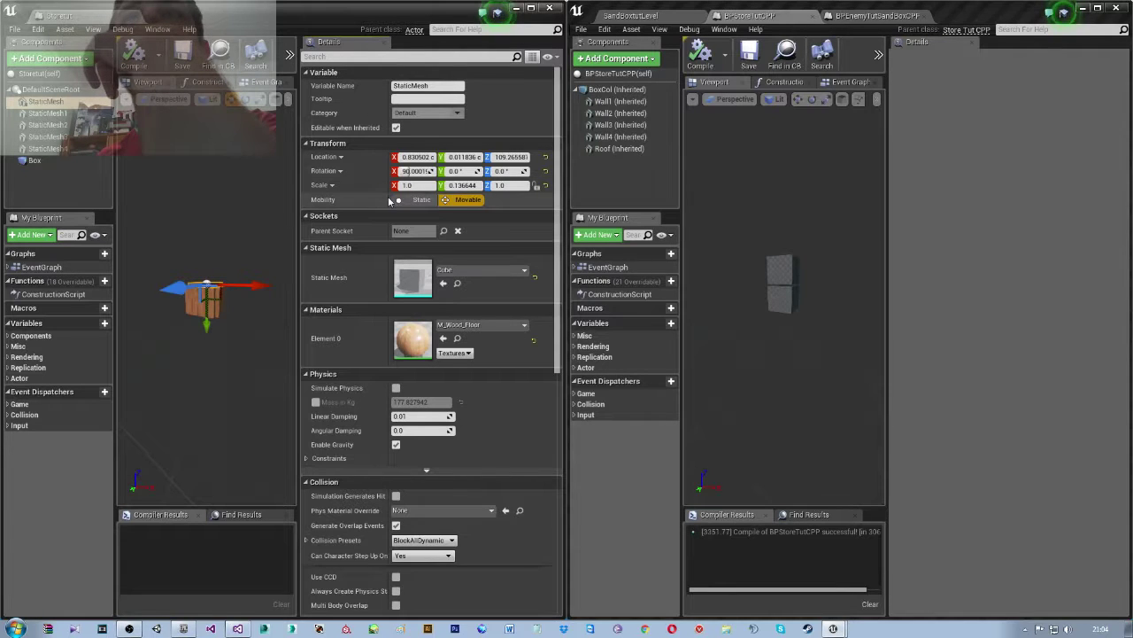
{"action": "left_click", "coordinate": [620, 149]}
{"action": "right_click", "coordinate": [956, 183]}
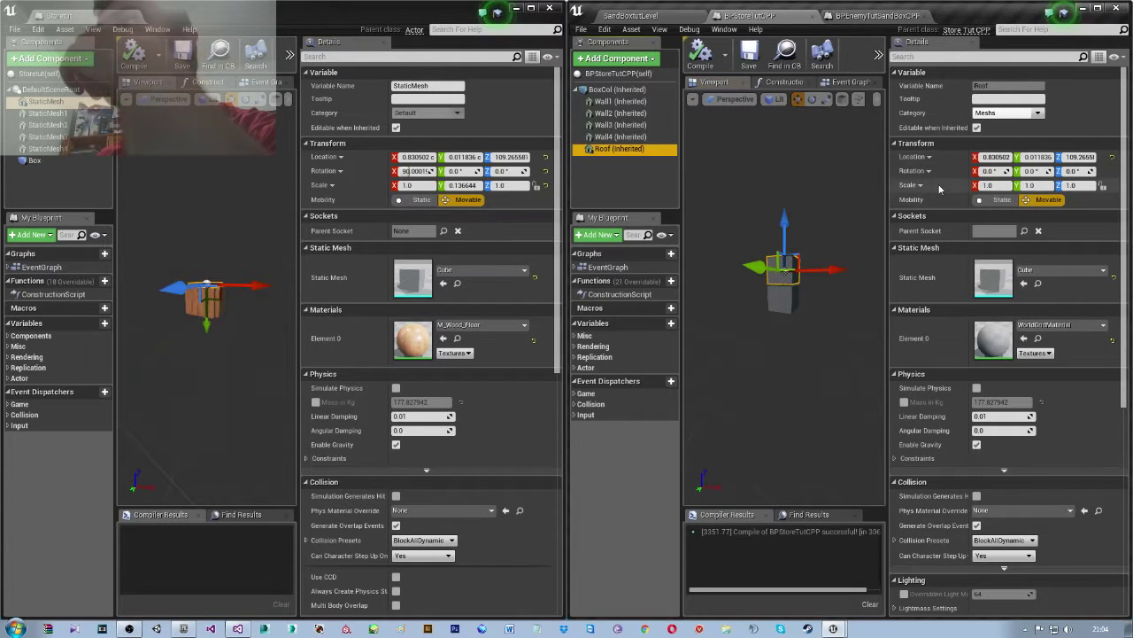
{"action": "left_click", "coordinate": [953, 205]}
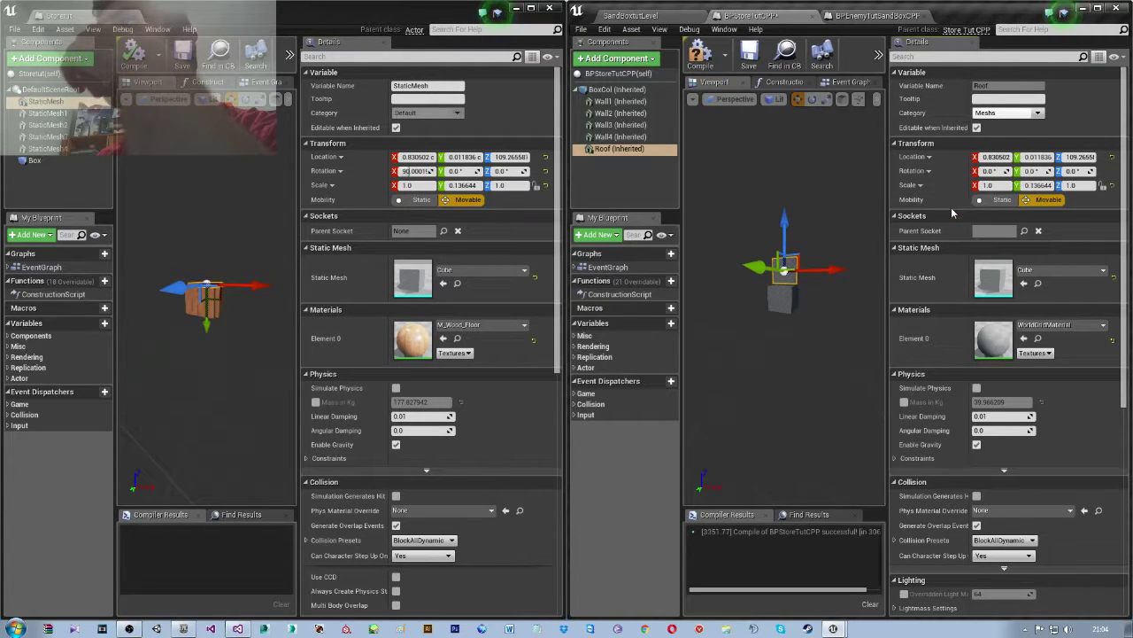
{"action": "left_click", "coordinate": [700, 55]}
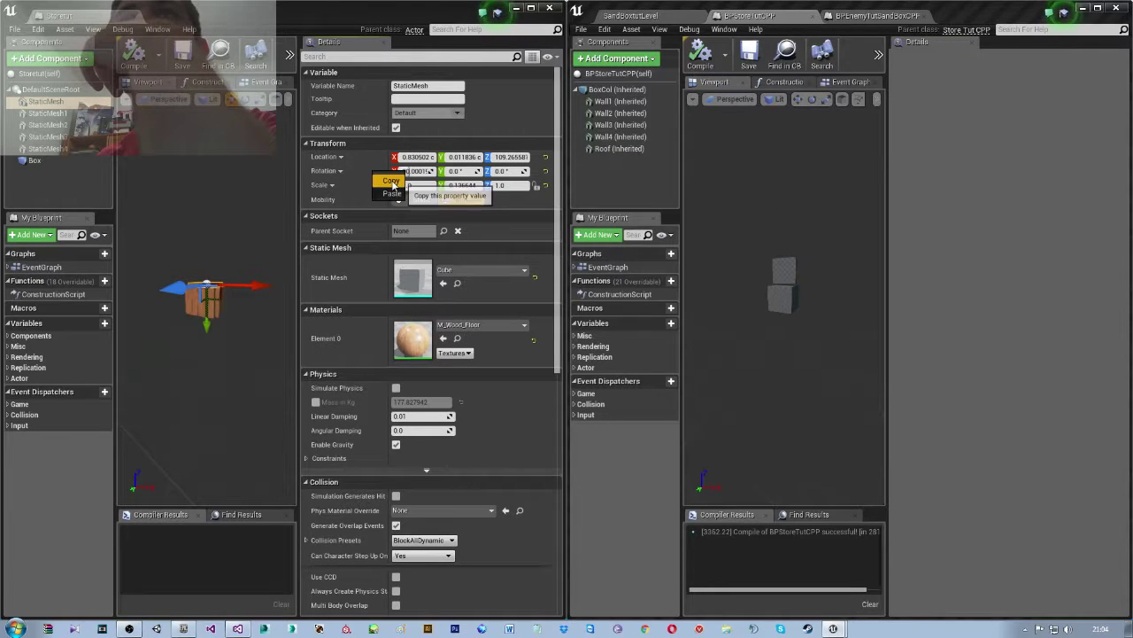
- Paste the copied 90 X rotation onto Roof and recompile again
{"action": "left_click", "coordinate": [618, 149]}
{"action": "right_click", "coordinate": [963, 173]}
{"action": "left_click", "coordinate": [977, 193]}
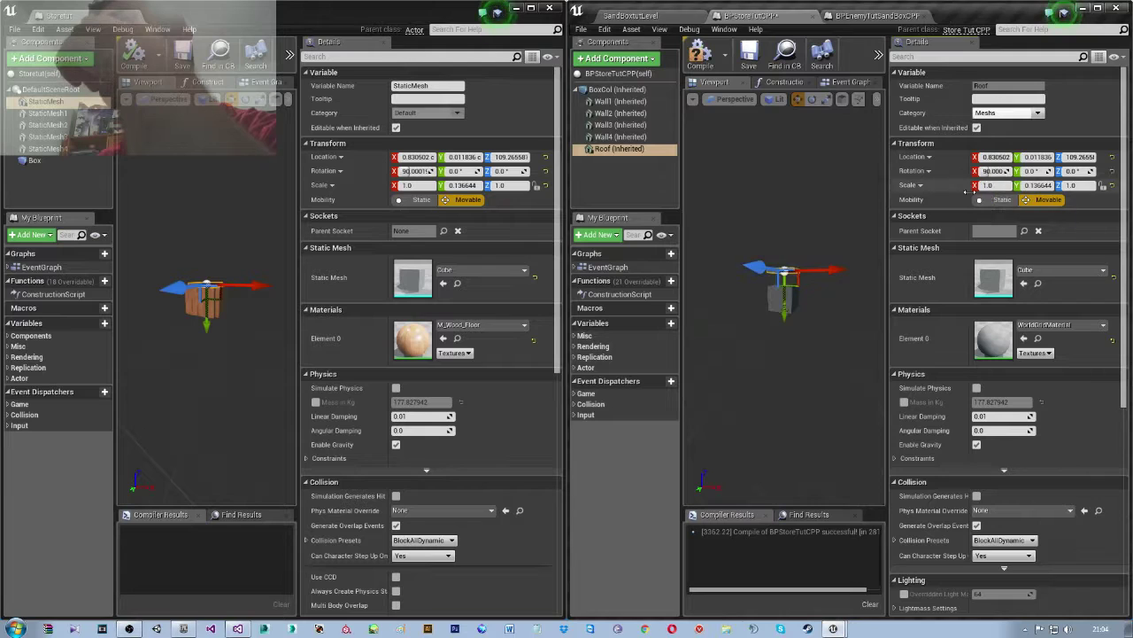
{"action": "left_click", "coordinate": [704, 60]}
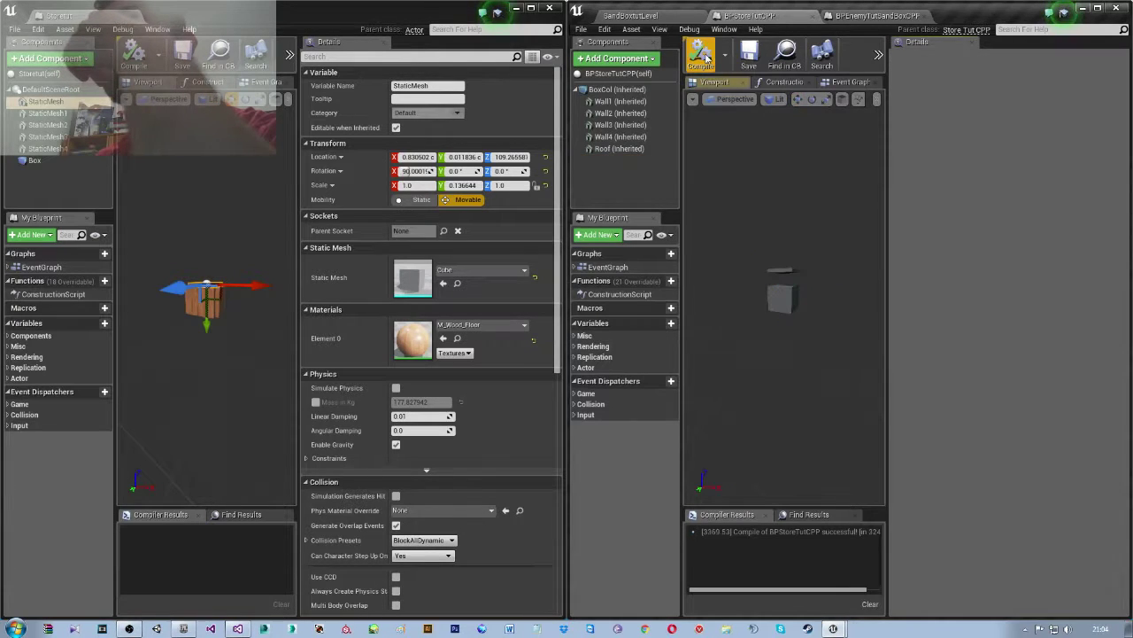
- Give Wall1 StaticMesh1's location (≈0, 51.31, 51.03)
{"action": "left_click", "coordinate": [46, 114]}
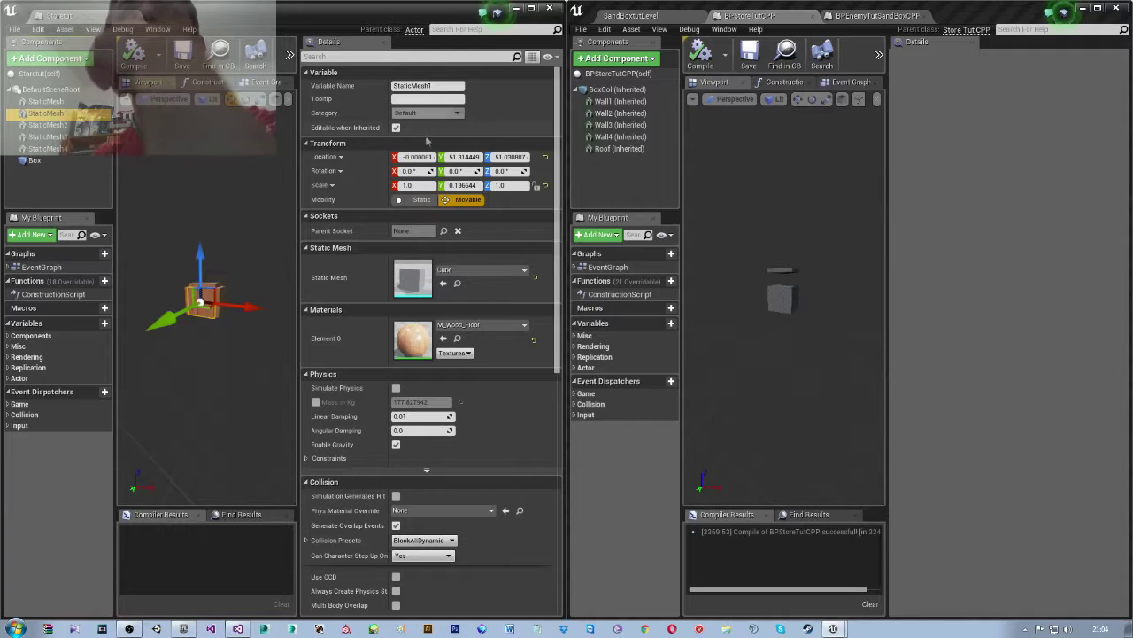
{"action": "left_click", "coordinate": [595, 102]}
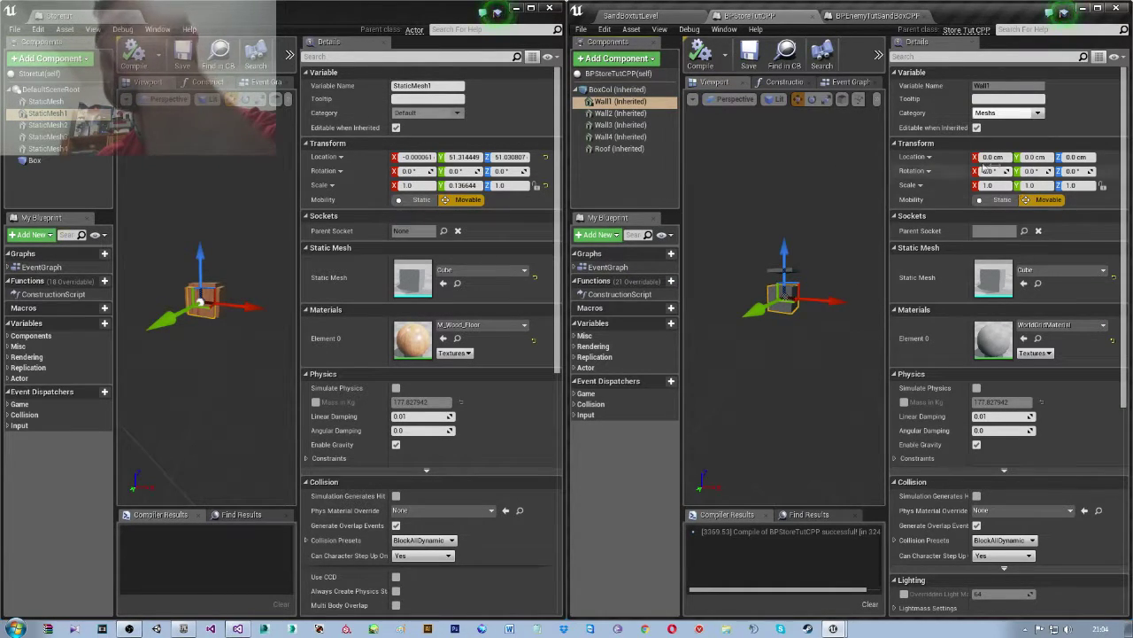
{"action": "right_click", "coordinate": [360, 164]}
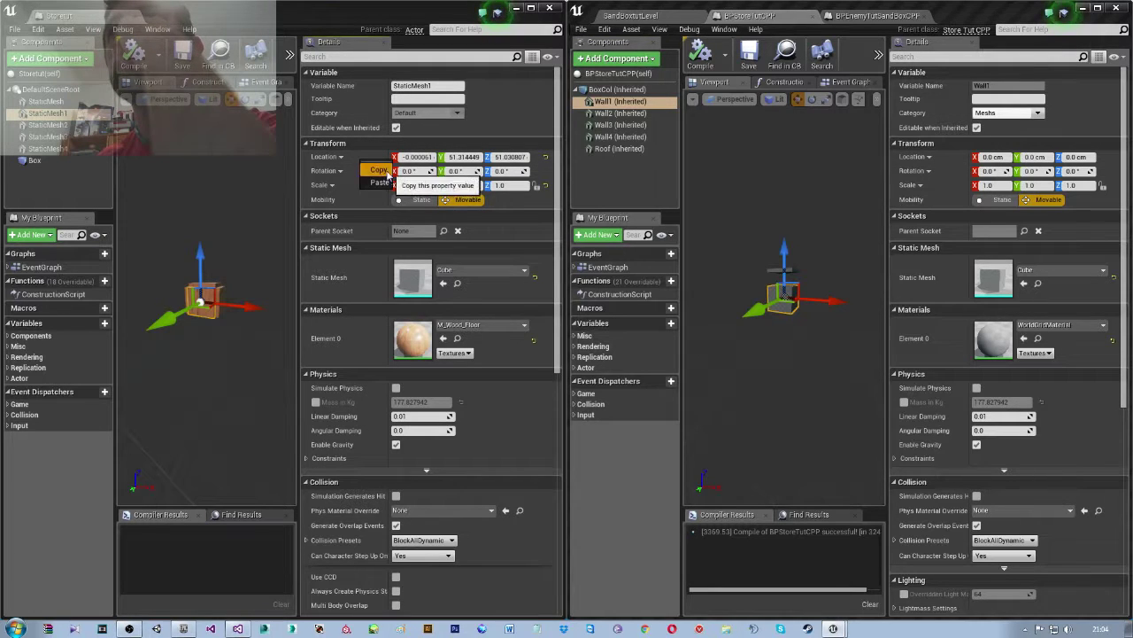
{"action": "left_click", "coordinate": [386, 171]}
{"action": "right_click", "coordinate": [962, 163]}
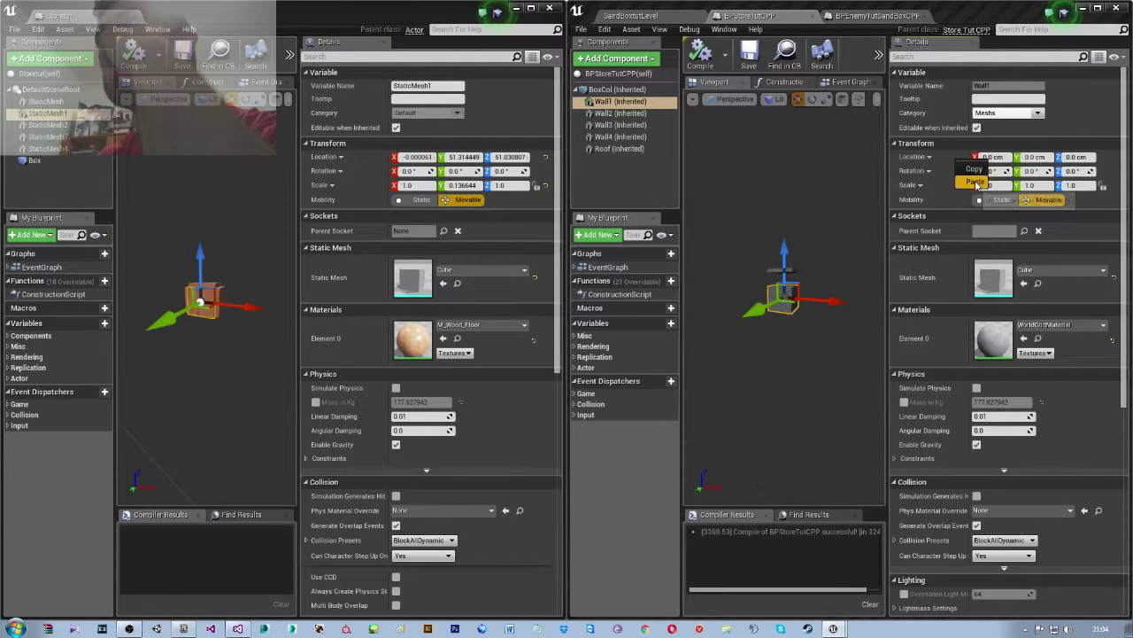
{"action": "left_click", "coordinate": [984, 185]}
- Copy StaticMesh1's rotation and its 1.0, 0.136644, 1.0 scale onto Wall1
{"action": "right_click", "coordinate": [378, 177]}
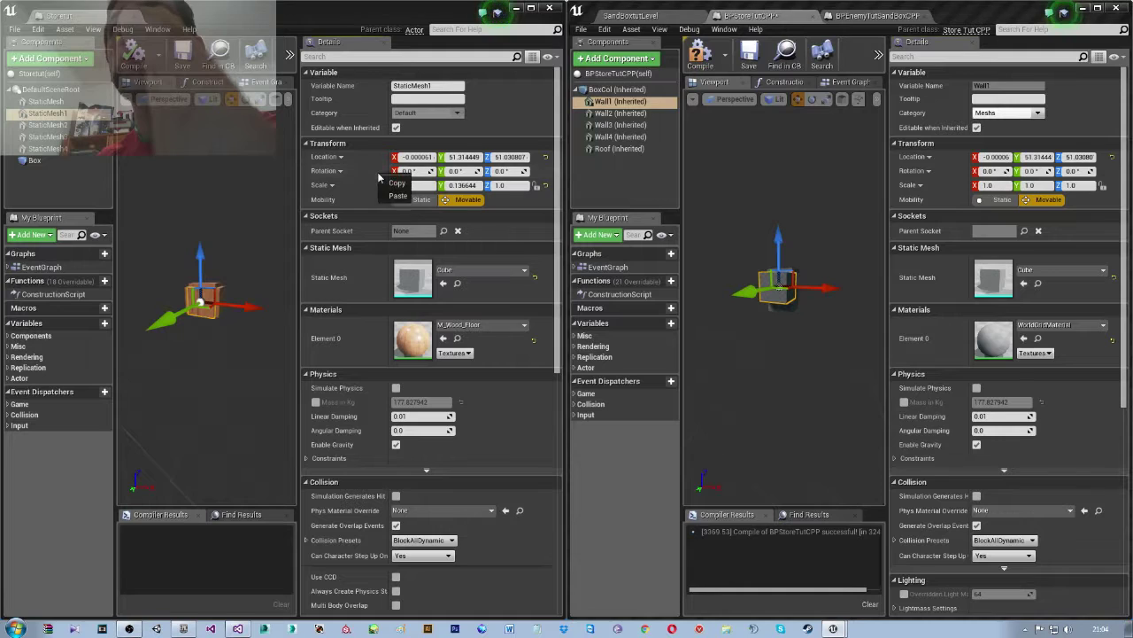
{"action": "left_click", "coordinate": [387, 182]}
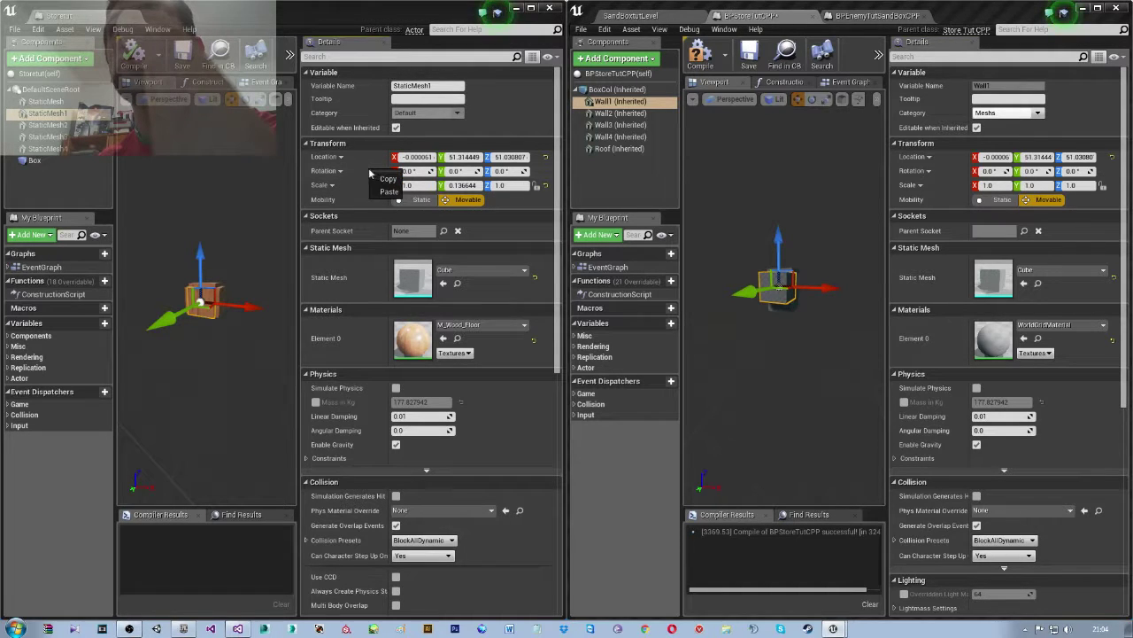
{"action": "right_click", "coordinate": [369, 172]}
{"action": "left_click", "coordinate": [394, 183]}
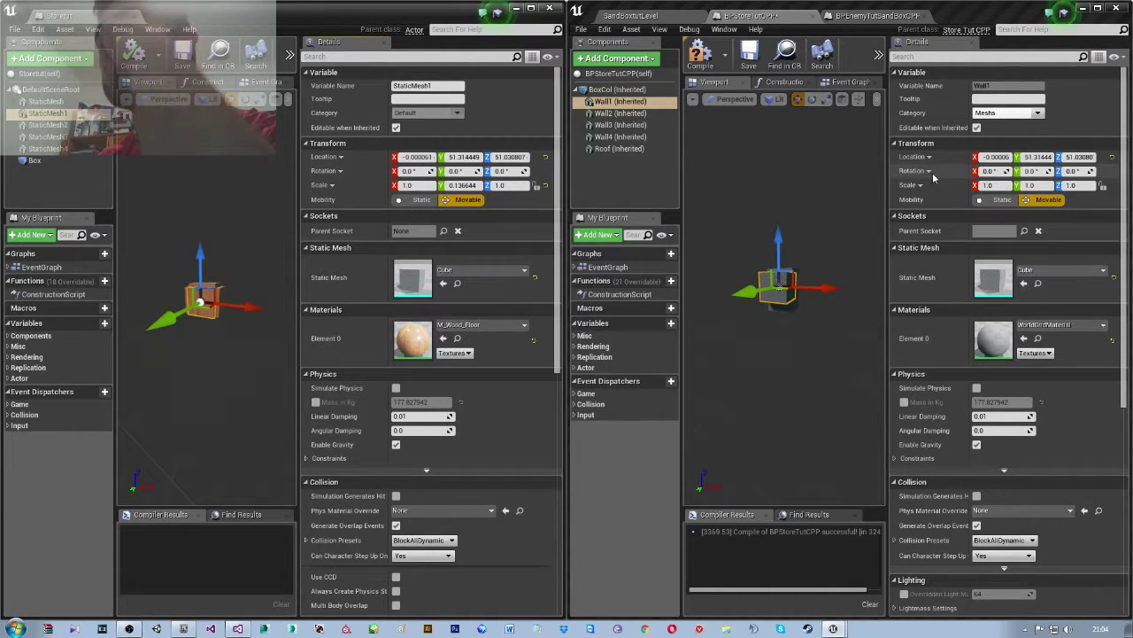
{"action": "right_click", "coordinate": [934, 177]}
{"action": "left_click", "coordinate": [974, 213]}
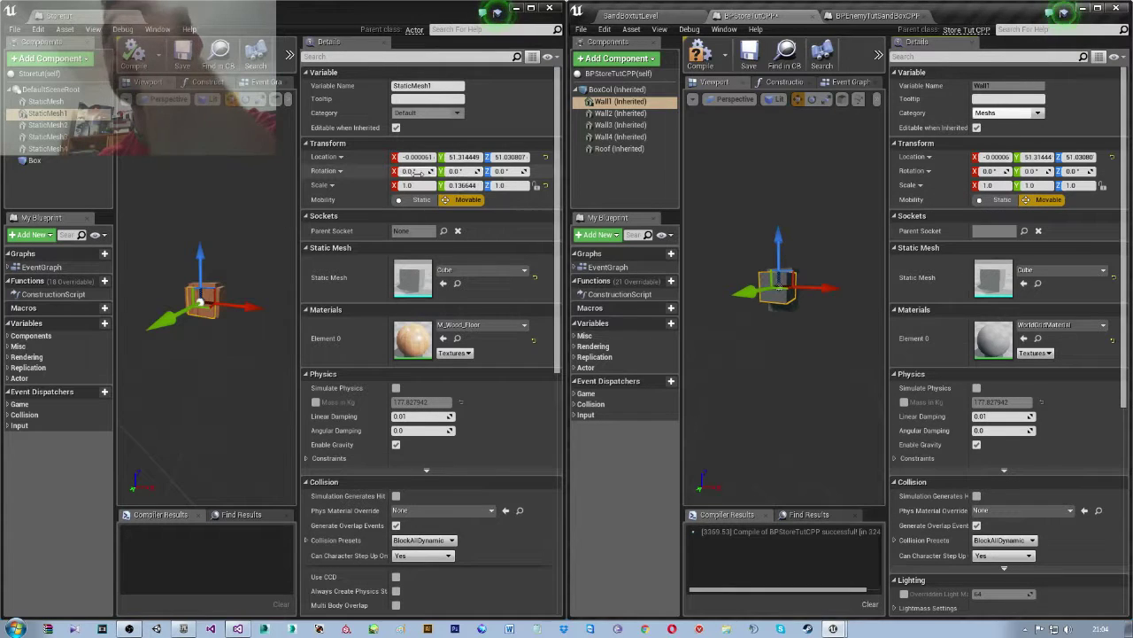
{"action": "right_click", "coordinate": [337, 186]}
{"action": "left_click", "coordinate": [358, 197]}
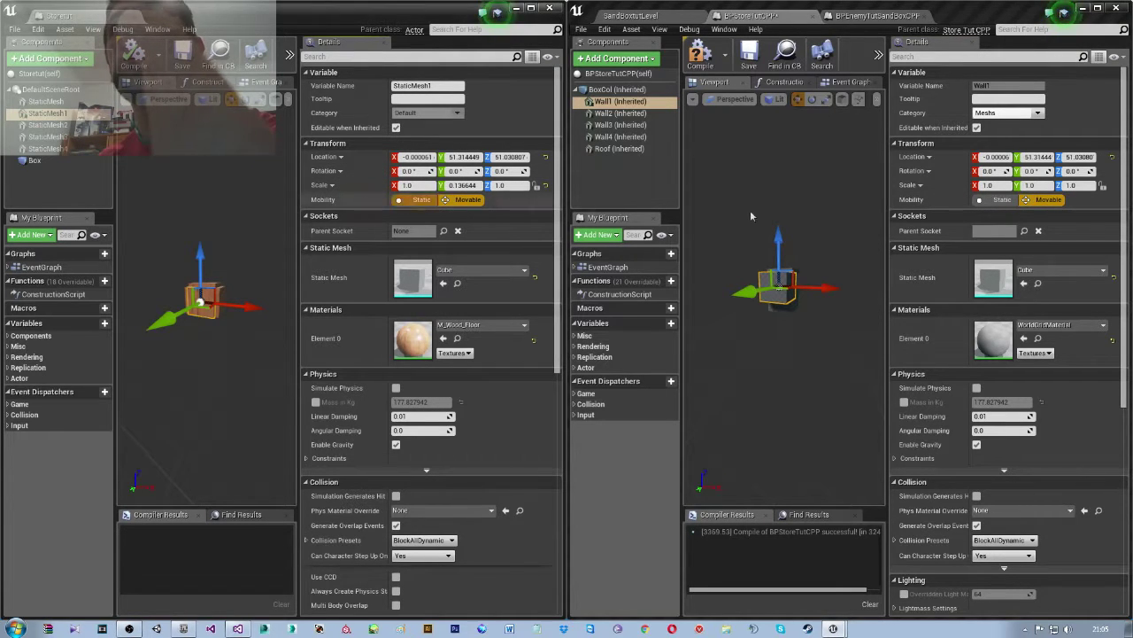
{"action": "right_click", "coordinate": [954, 190]}
{"action": "left_click", "coordinate": [970, 211]}
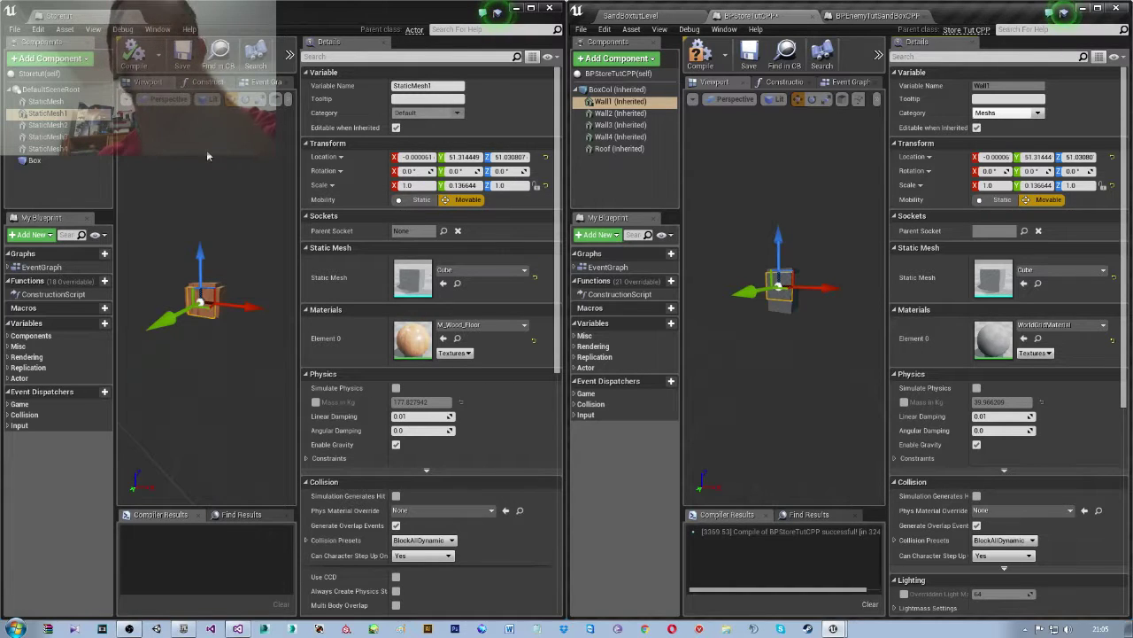
- Give Wall2 StaticMesh2's location, -90 Z rotation and 0.136644 Y scale
{"action": "left_click", "coordinate": [52, 125]}
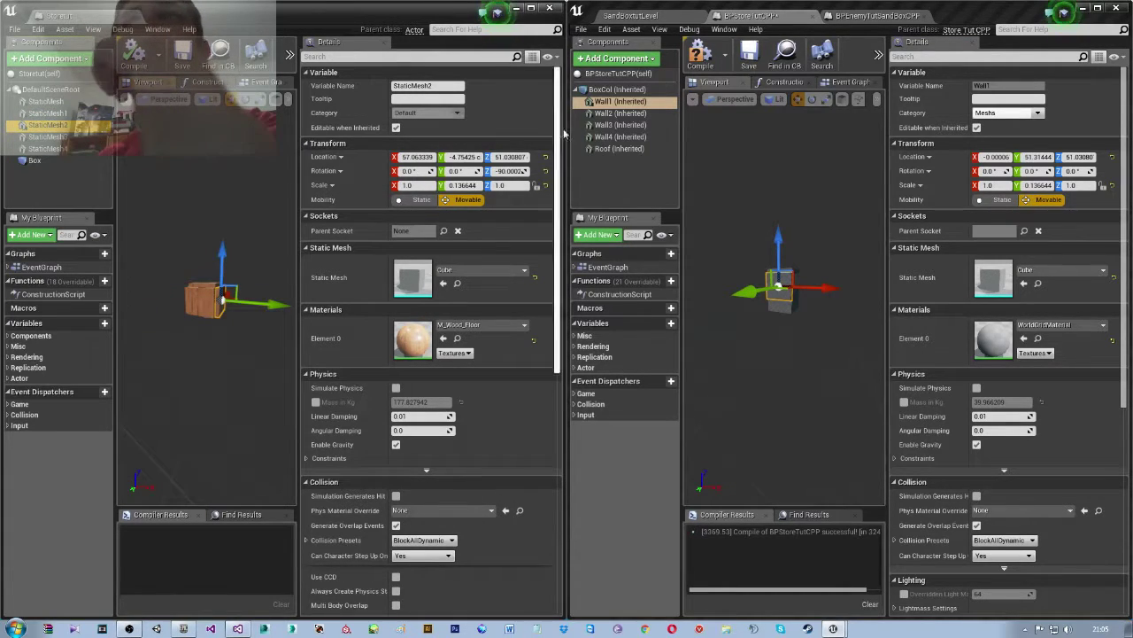
{"action": "left_click", "coordinate": [610, 113]}
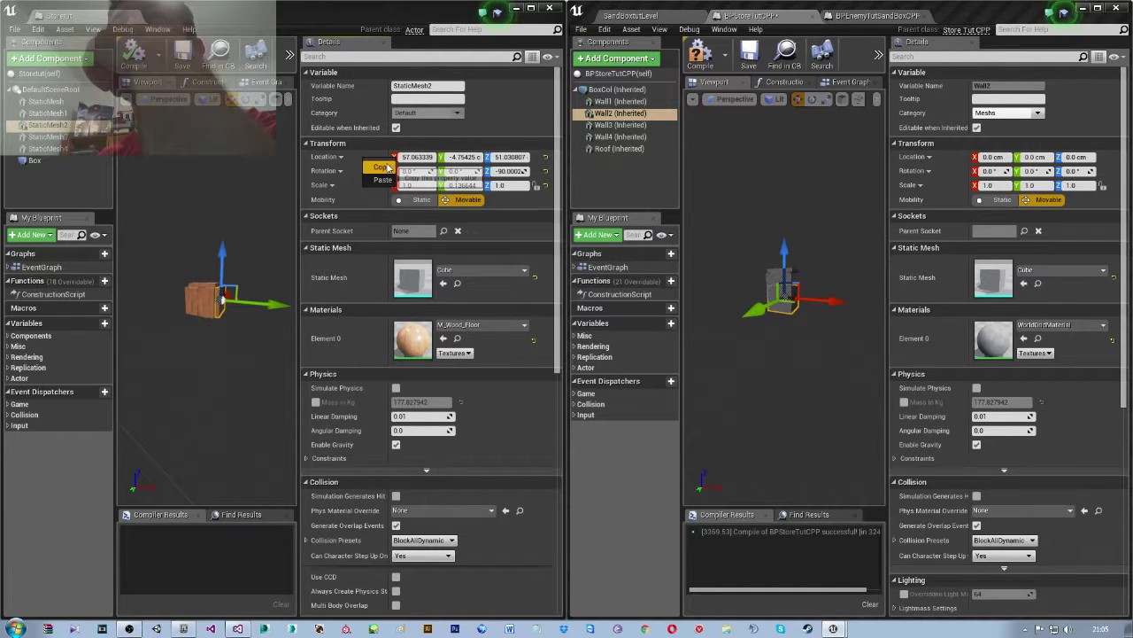
{"action": "right_click", "coordinate": [960, 164]}
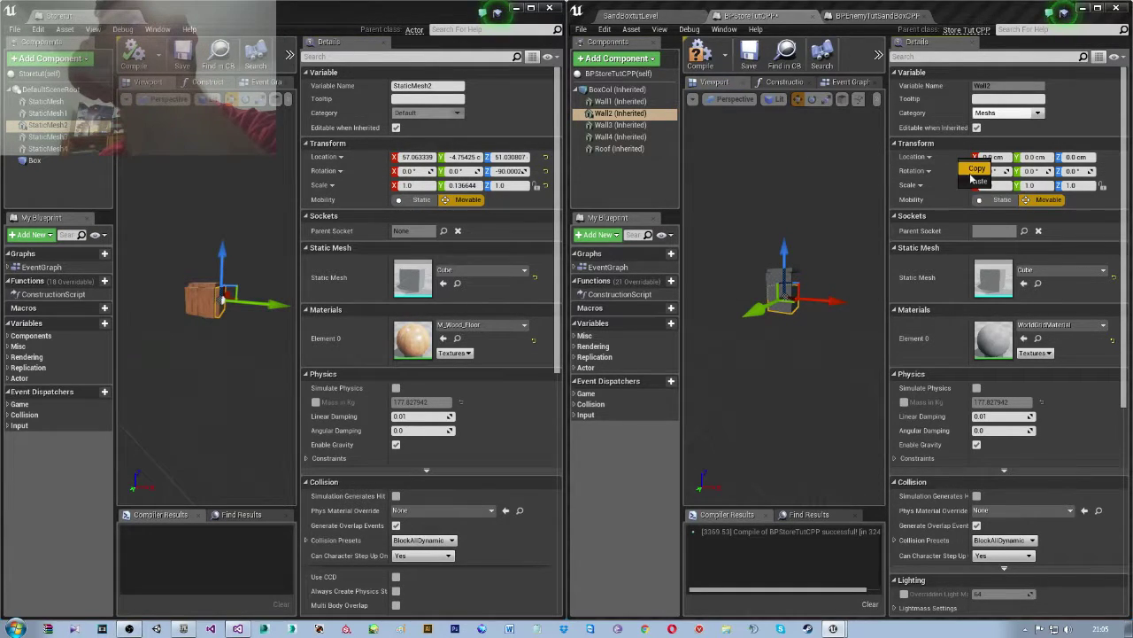
{"action": "left_click", "coordinate": [977, 180]}
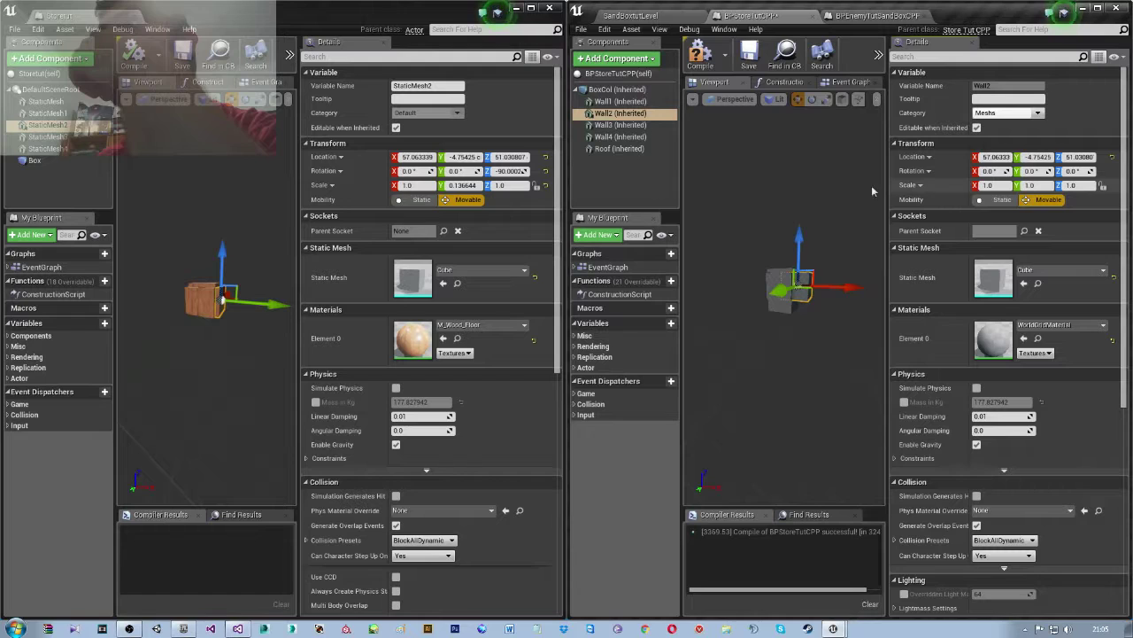
{"action": "right_click", "coordinate": [370, 176]}
{"action": "left_click", "coordinate": [387, 183]}
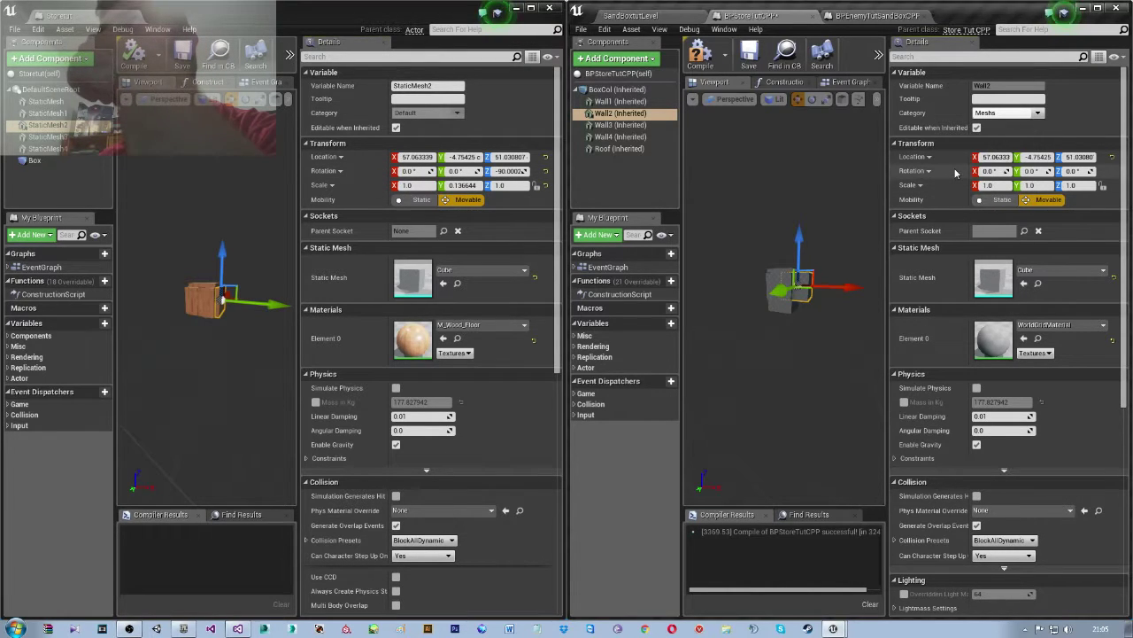
{"action": "right_click", "coordinate": [956, 171]}
{"action": "left_click", "coordinate": [974, 191]}
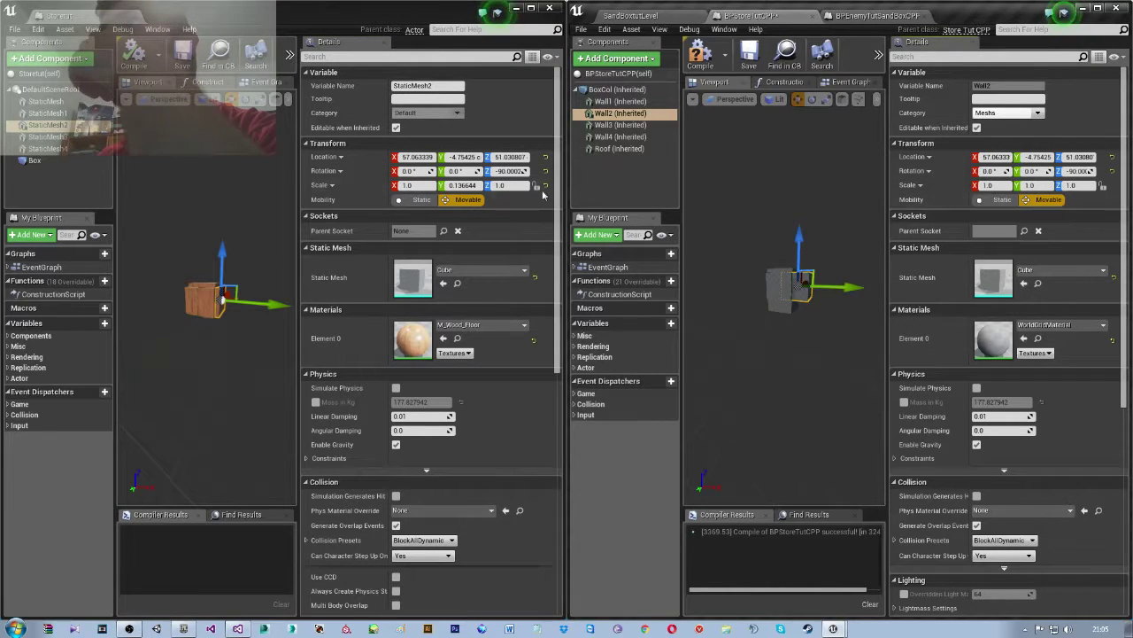
{"action": "right_click", "coordinate": [364, 190]}
{"action": "left_click", "coordinate": [388, 199]}
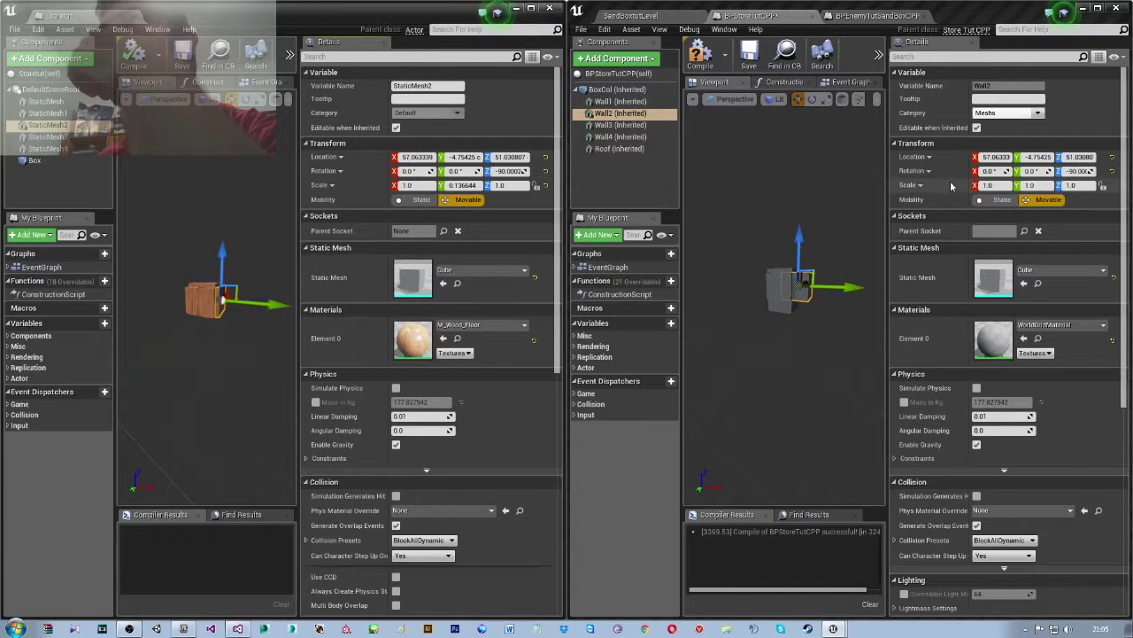
{"action": "right_click", "coordinate": [952, 186]}
{"action": "left_click", "coordinate": [968, 206]}
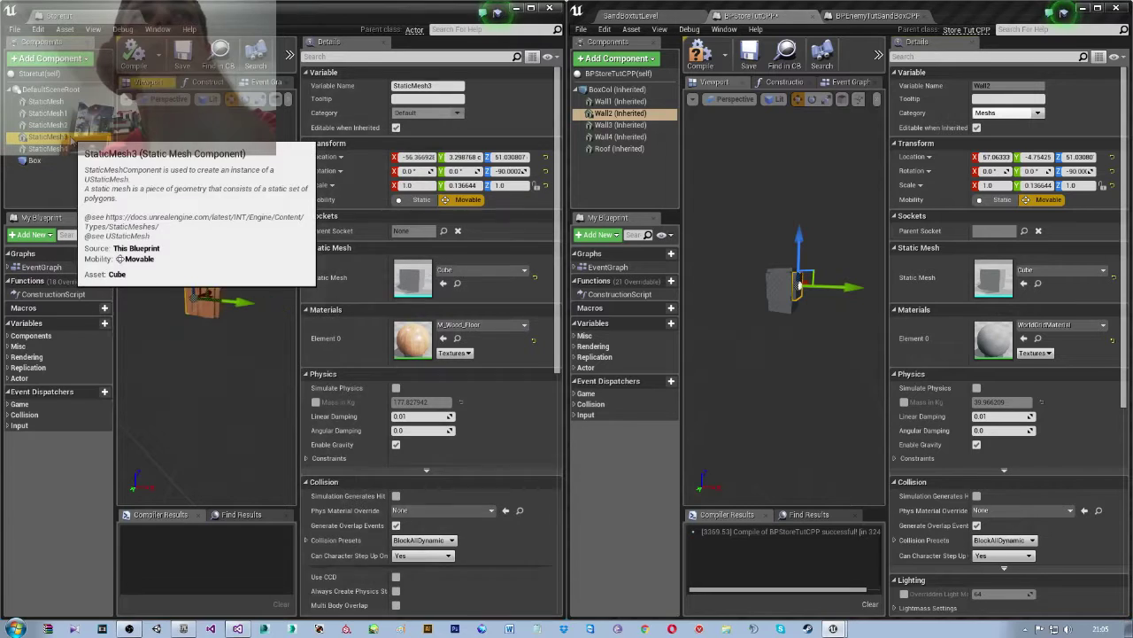
- Give Wall3 StaticMesh3's location (≈-56.37, 3.30, 51.03) and -90 Z rotation
{"action": "left_click", "coordinate": [48, 136]}
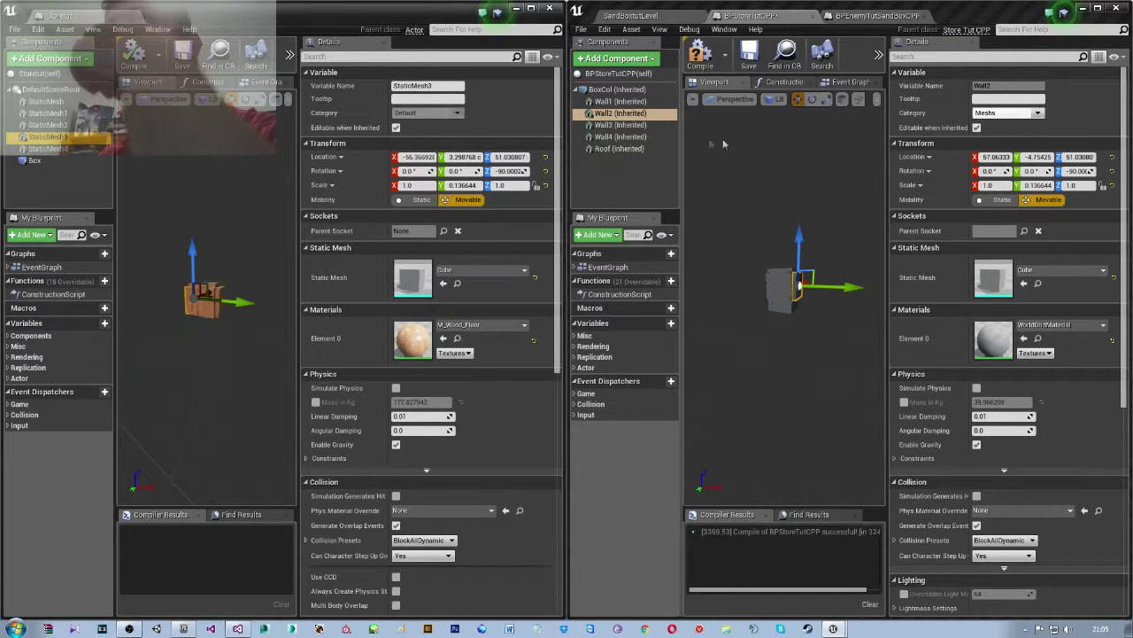
{"action": "left_click", "coordinate": [620, 125]}
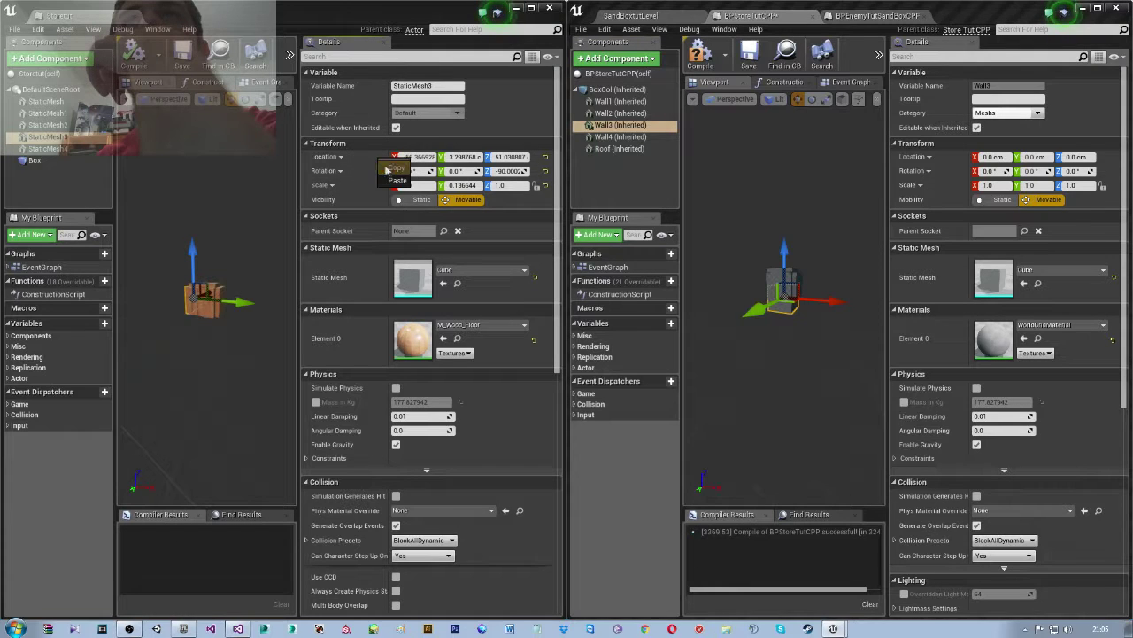
{"action": "left_click", "coordinate": [939, 156]}
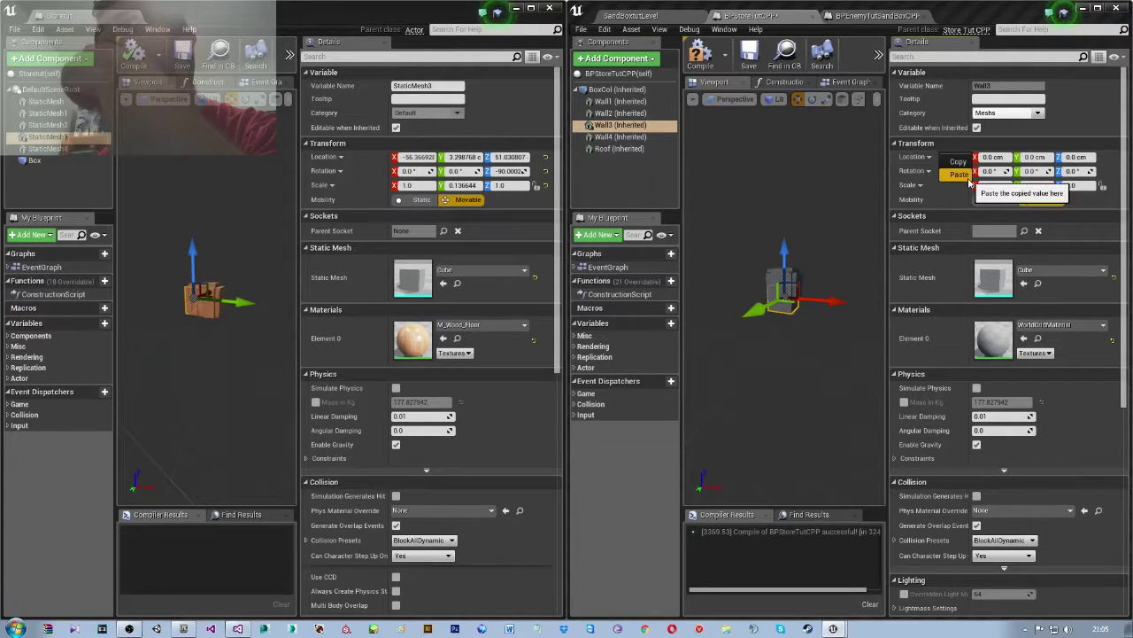
{"action": "left_click", "coordinate": [961, 170]}
{"action": "right_click", "coordinate": [366, 177]}
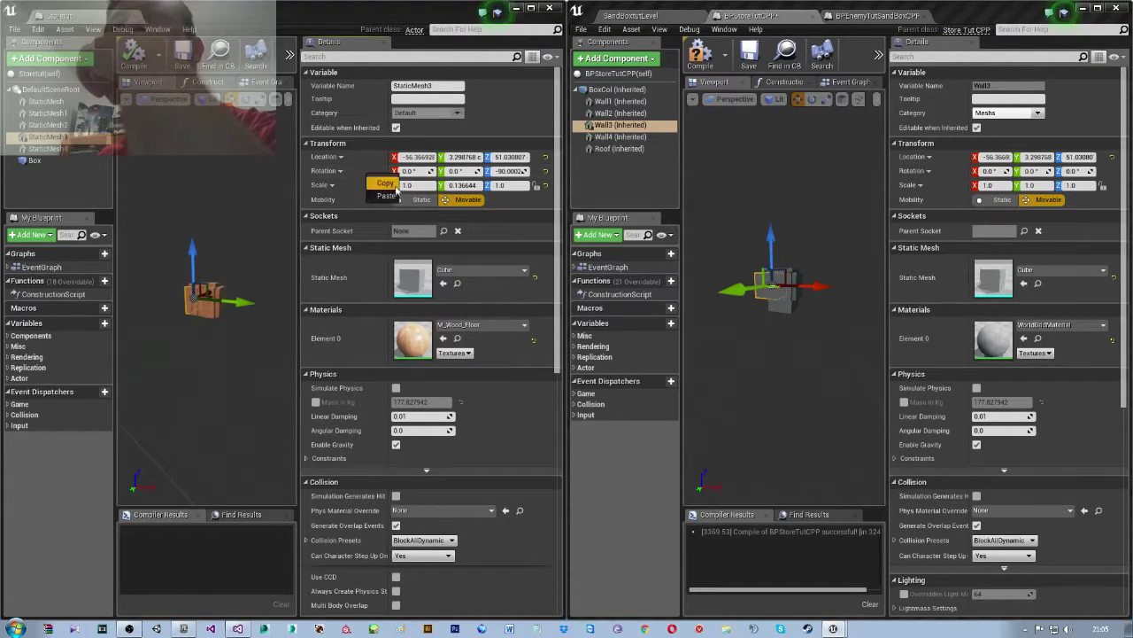
{"action": "left_click", "coordinate": [396, 187]}
{"action": "left_click", "coordinate": [930, 170]}
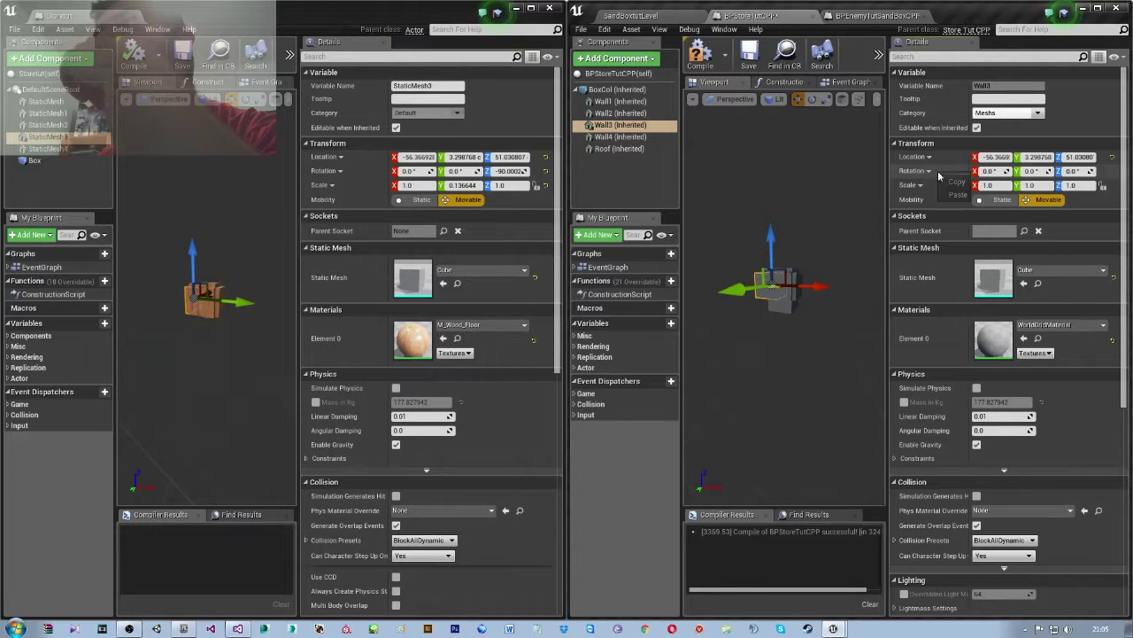
{"action": "left_click", "coordinate": [956, 184]}
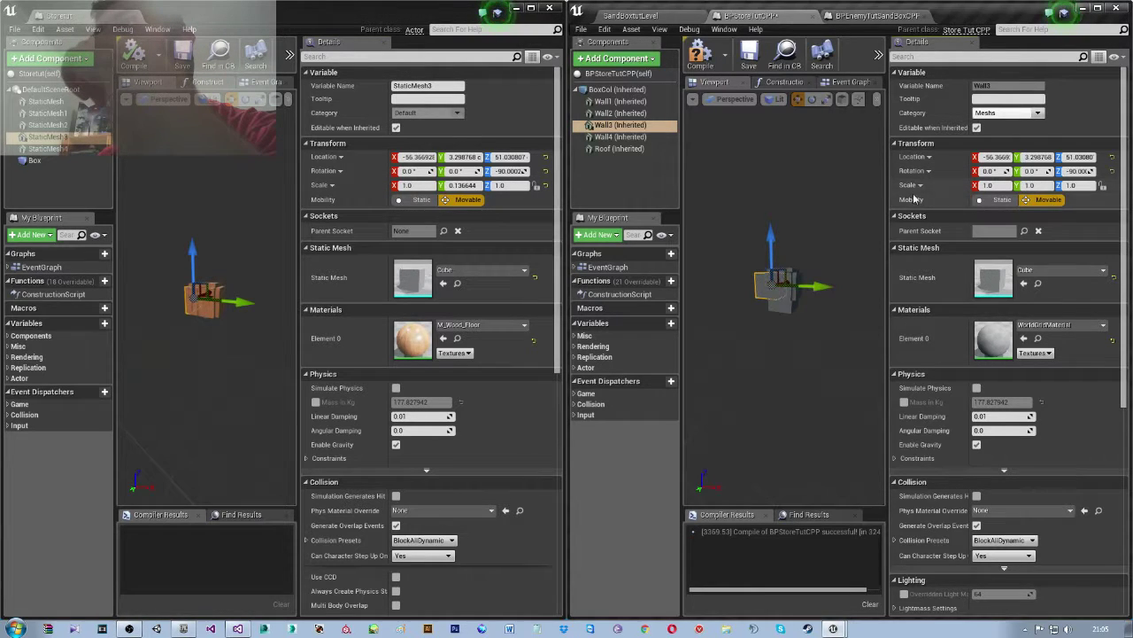
- Copy StaticMesh3's scale, then select StaticMesh4 and Wall4 side by side
{"action": "right_click", "coordinate": [366, 188]}
{"action": "left_click", "coordinate": [375, 193]}
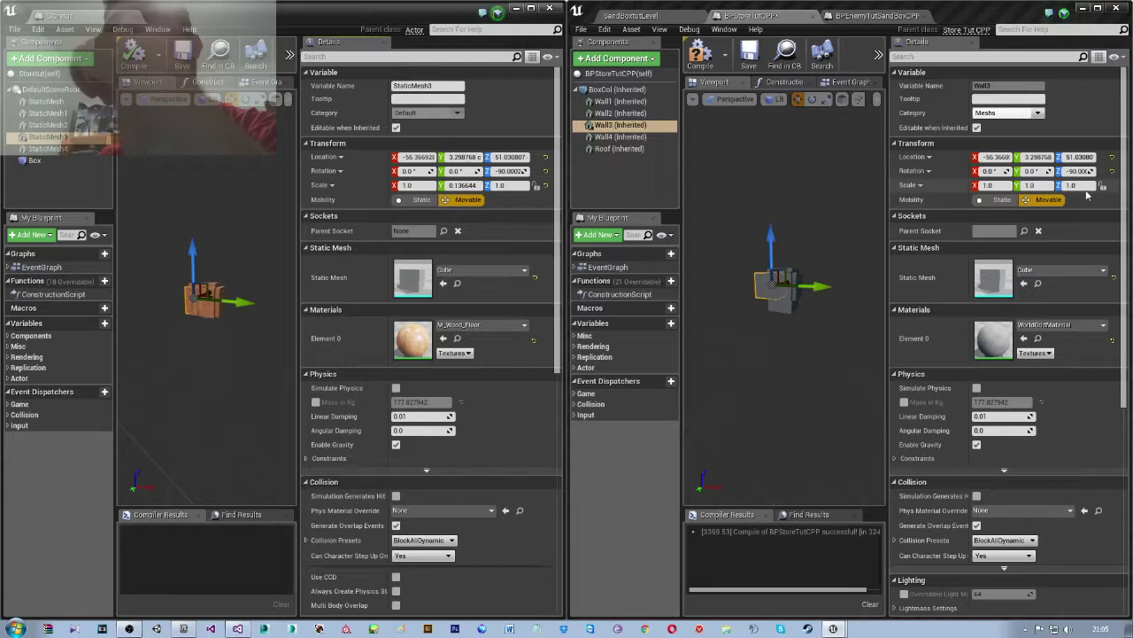
{"action": "left_click", "coordinate": [926, 187]}
{"action": "left_click", "coordinate": [940, 198]}
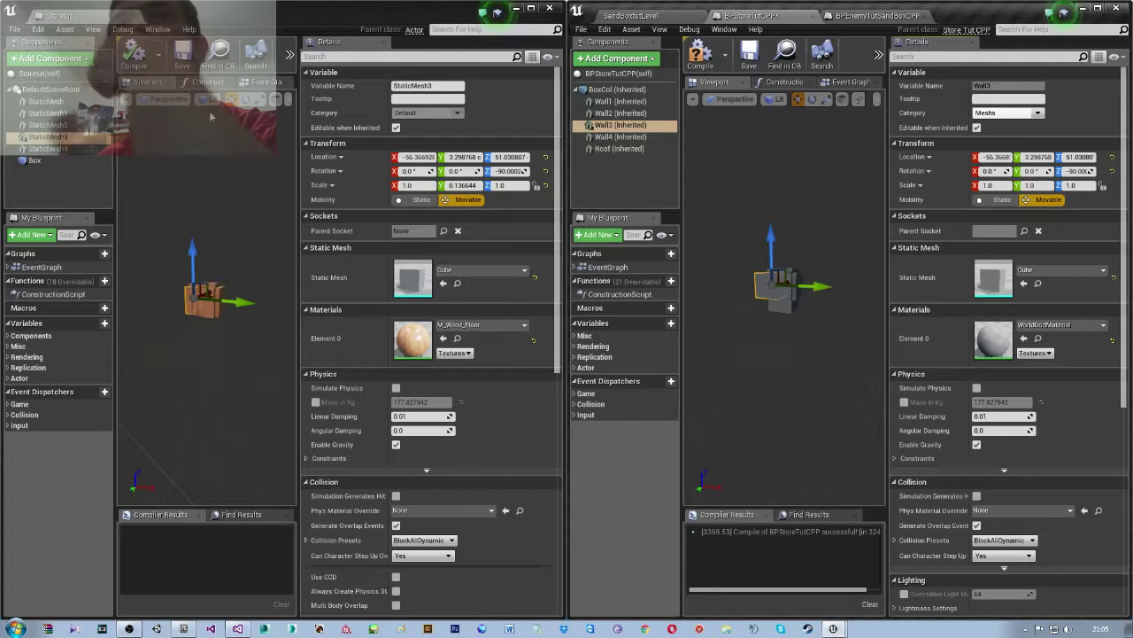
{"action": "left_click", "coordinate": [46, 148]}
{"action": "left_click", "coordinate": [620, 137]}
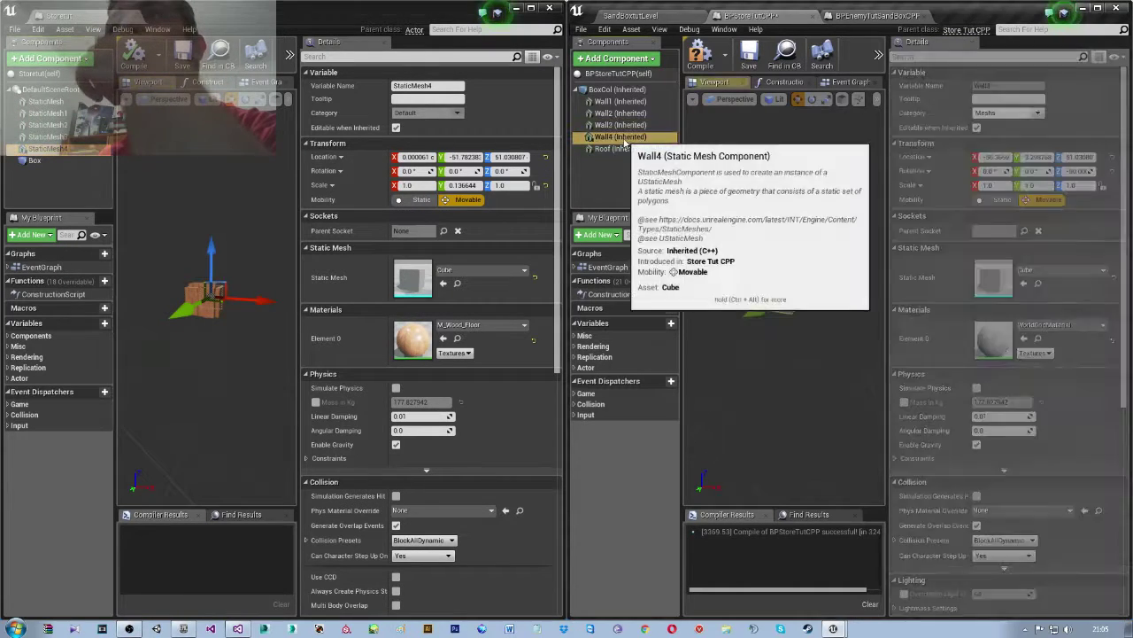
- Paste StaticMesh4's location and 0.136644 Y scale onto Wall4
{"action": "left_click", "coordinate": [394, 168]}
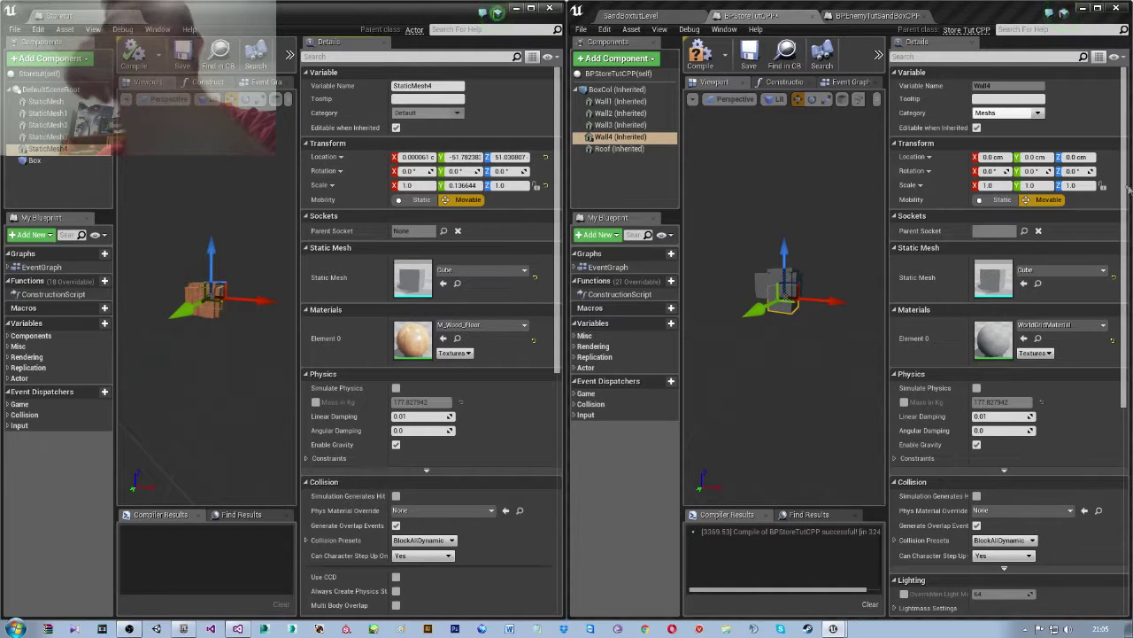
{"action": "left_click", "coordinate": [945, 159]}
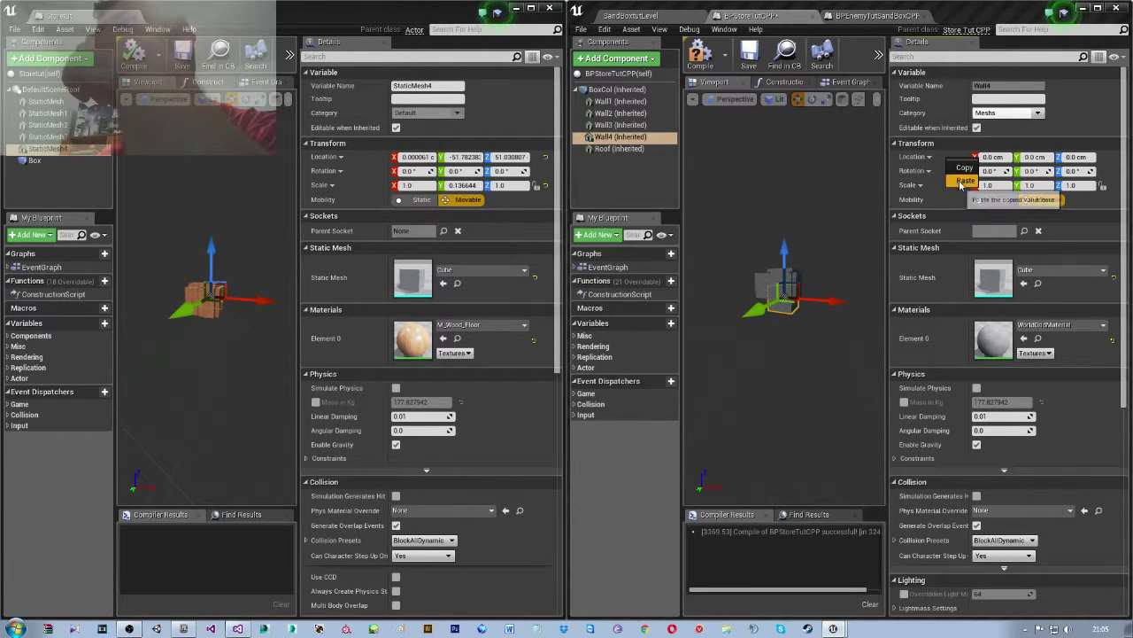
{"action": "left_click", "coordinate": [961, 182]}
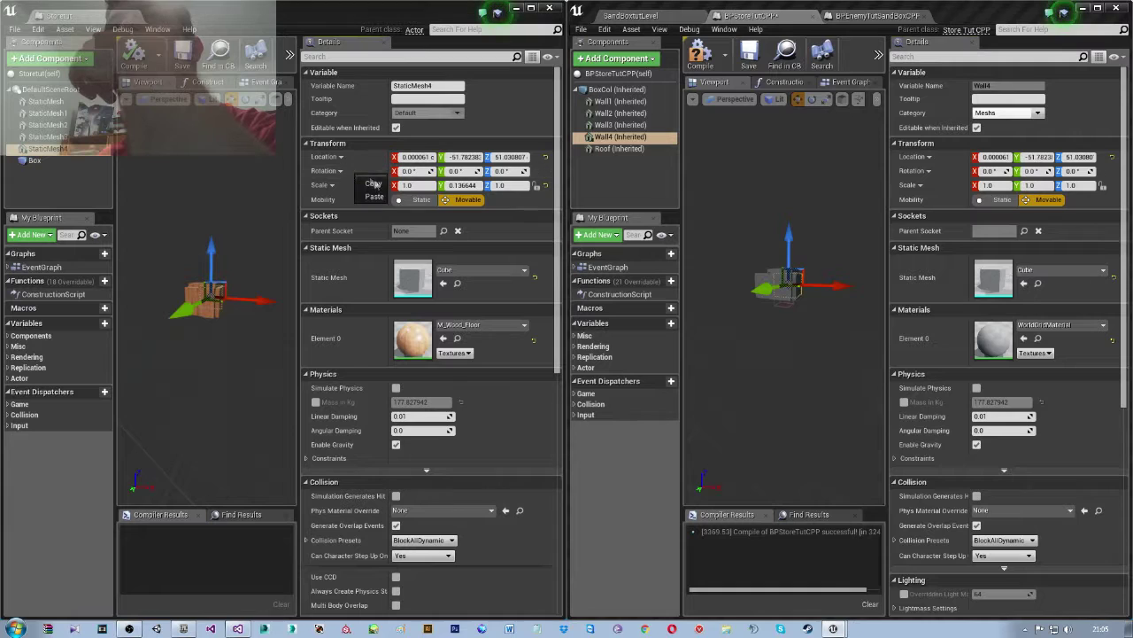
{"action": "right_click", "coordinate": [963, 180]}
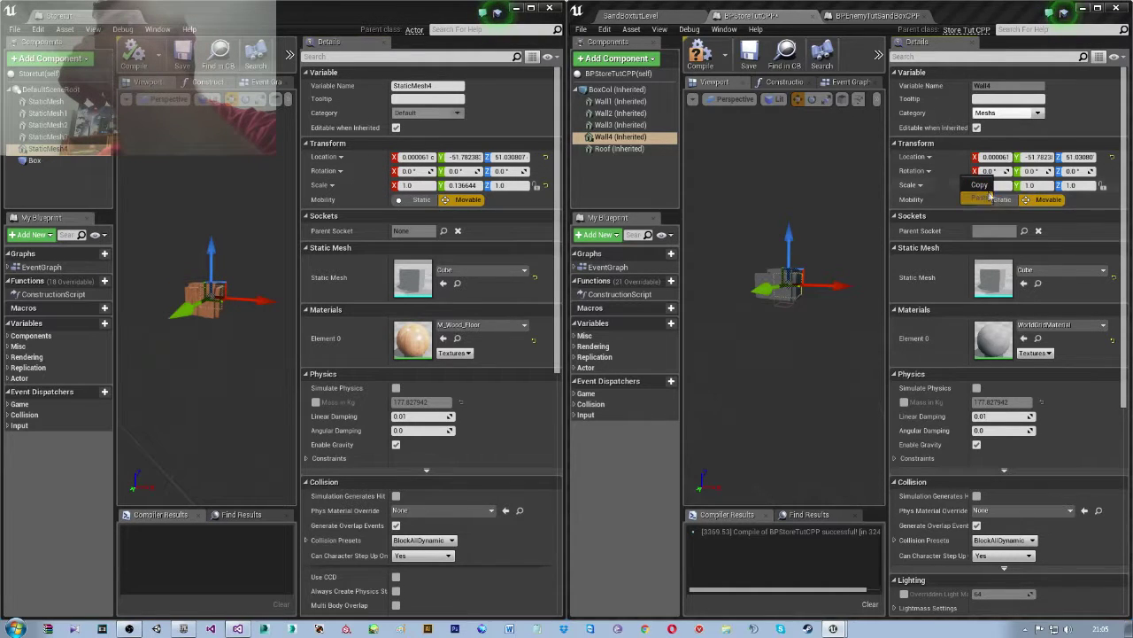
{"action": "left_click", "coordinate": [984, 197]}
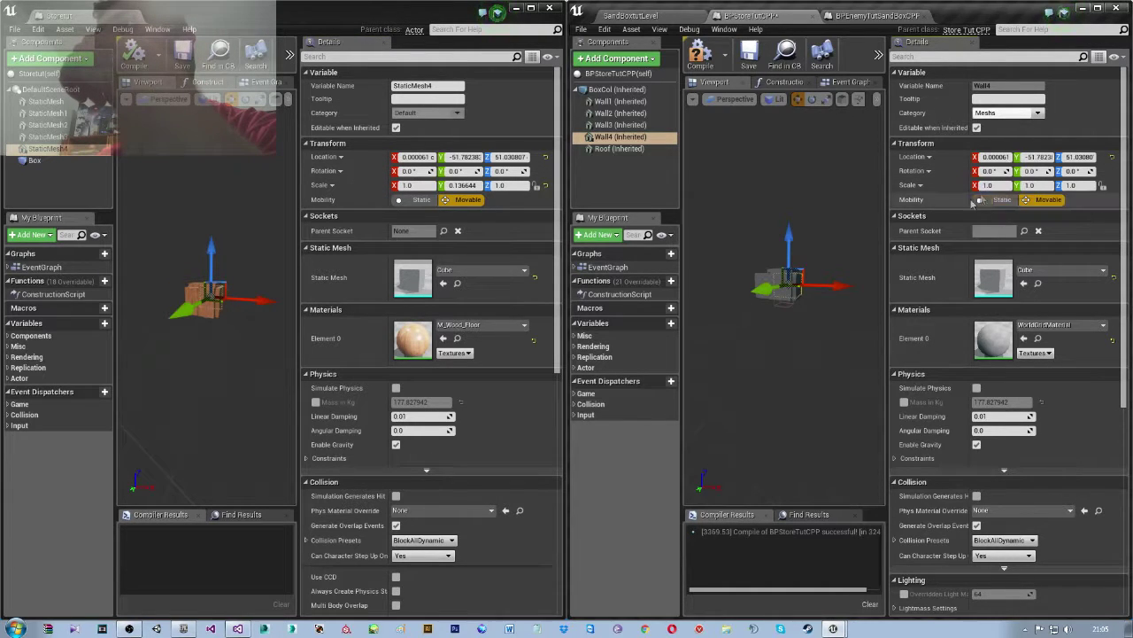
{"action": "right_click", "coordinate": [360, 185]}
{"action": "left_click", "coordinate": [381, 194]}
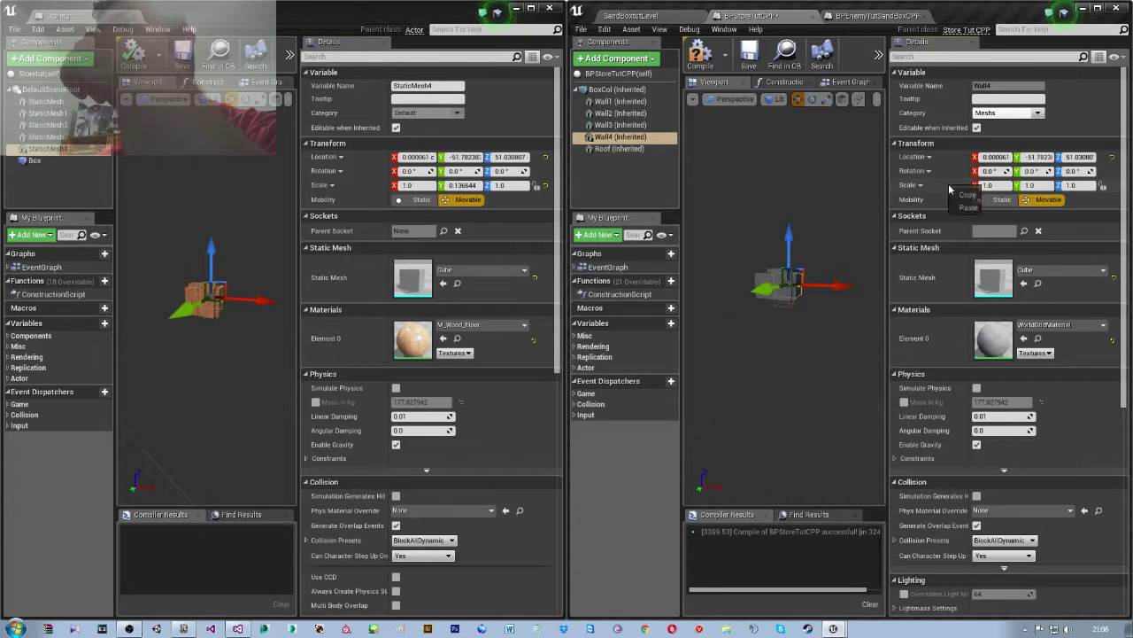
{"action": "right_click", "coordinate": [948, 188]}
{"action": "left_click", "coordinate": [964, 207]}
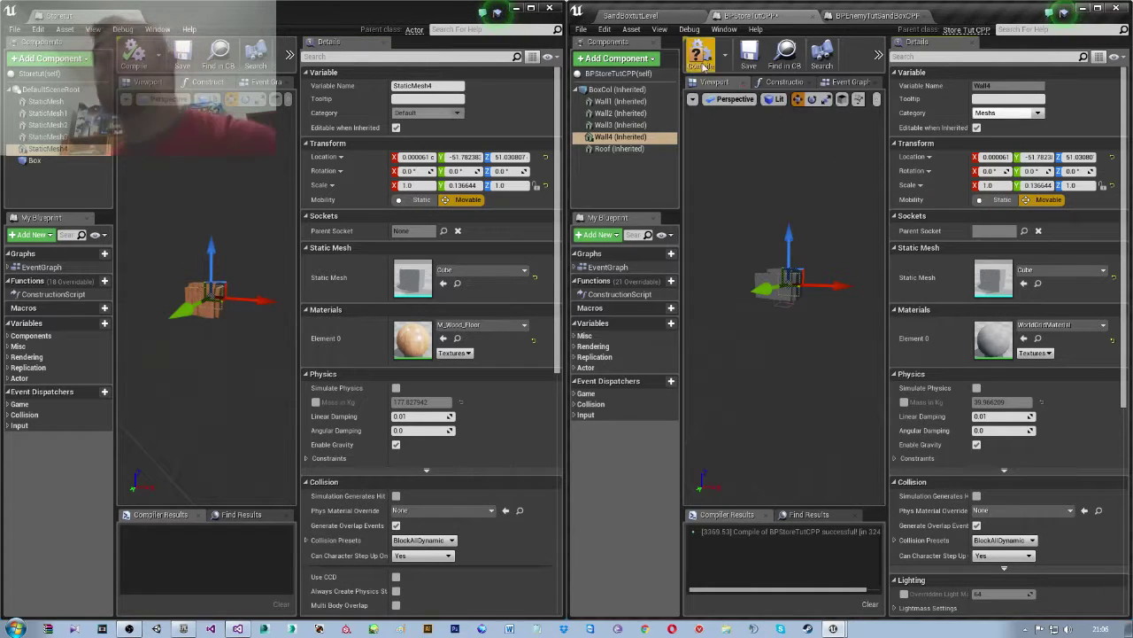
- Give Wall3 the 1.0, 0.136644, 1.0 scale and inspect it in the preview
{"action": "left_click", "coordinate": [742, 200]}
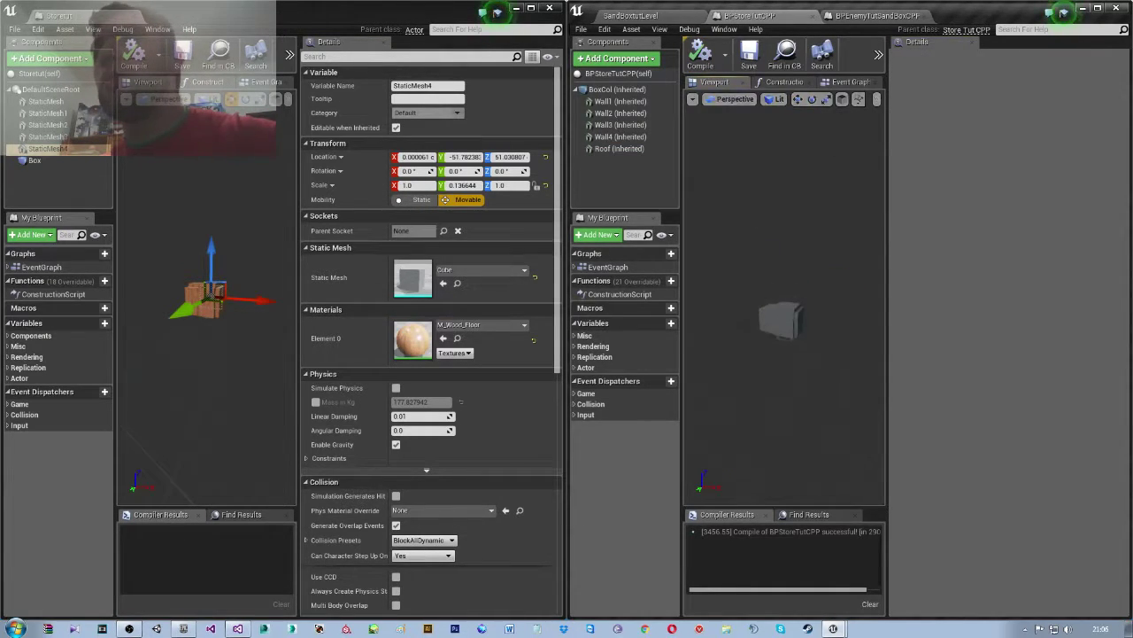
{"action": "right_click_drag", "start_coordinate": [742, 200], "coordinate": [753, 212]}
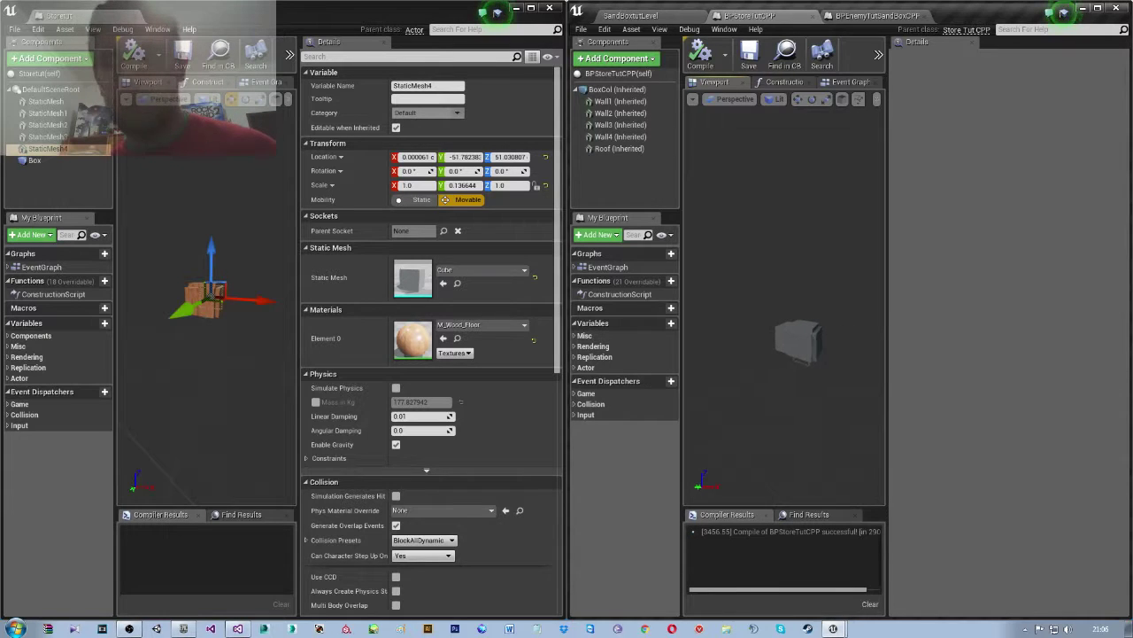
{"action": "right_click_drag", "start_coordinate": [785, 337], "coordinate": [806, 359]}
{"action": "left_click", "coordinate": [759, 393]}
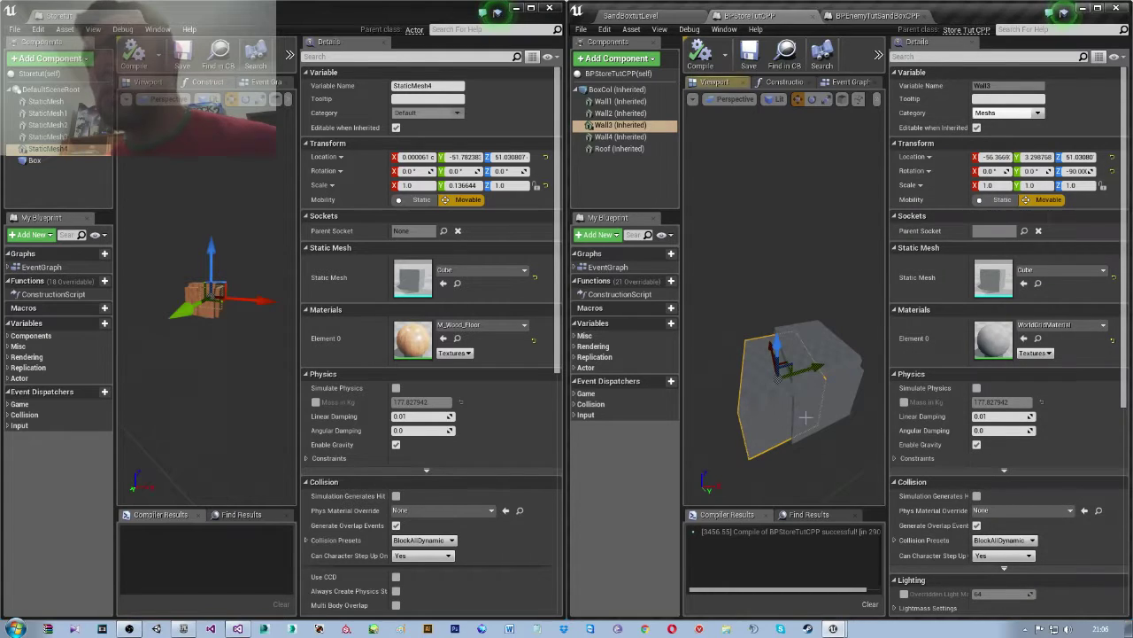
{"action": "left_click", "coordinate": [46, 136]}
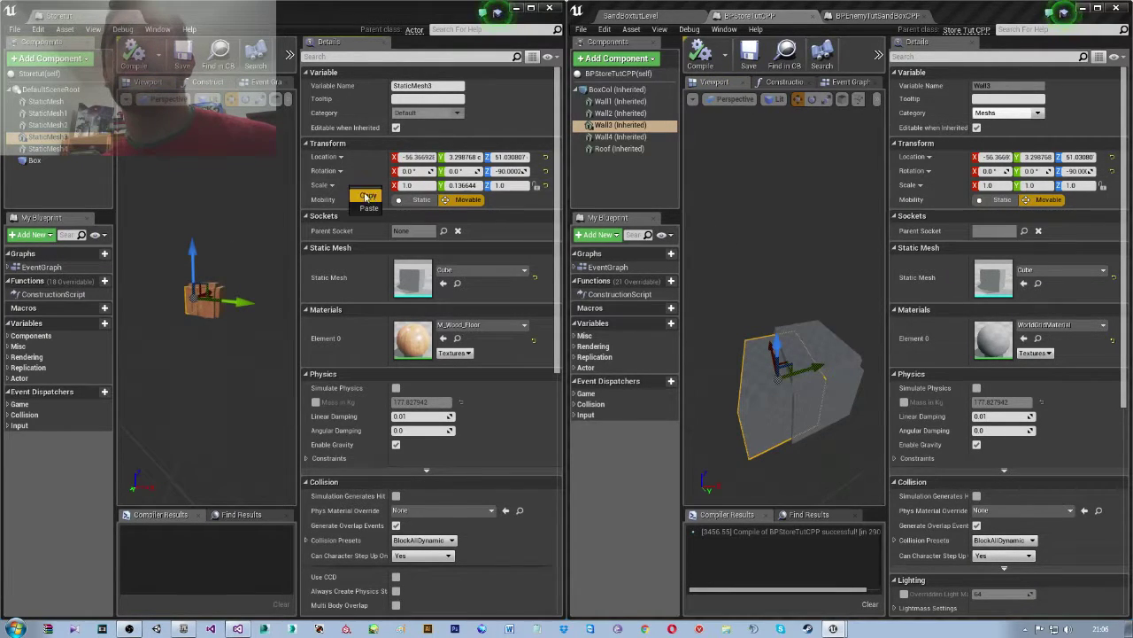
{"action": "right_click", "coordinate": [936, 184]}
{"action": "left_click", "coordinate": [969, 213]}
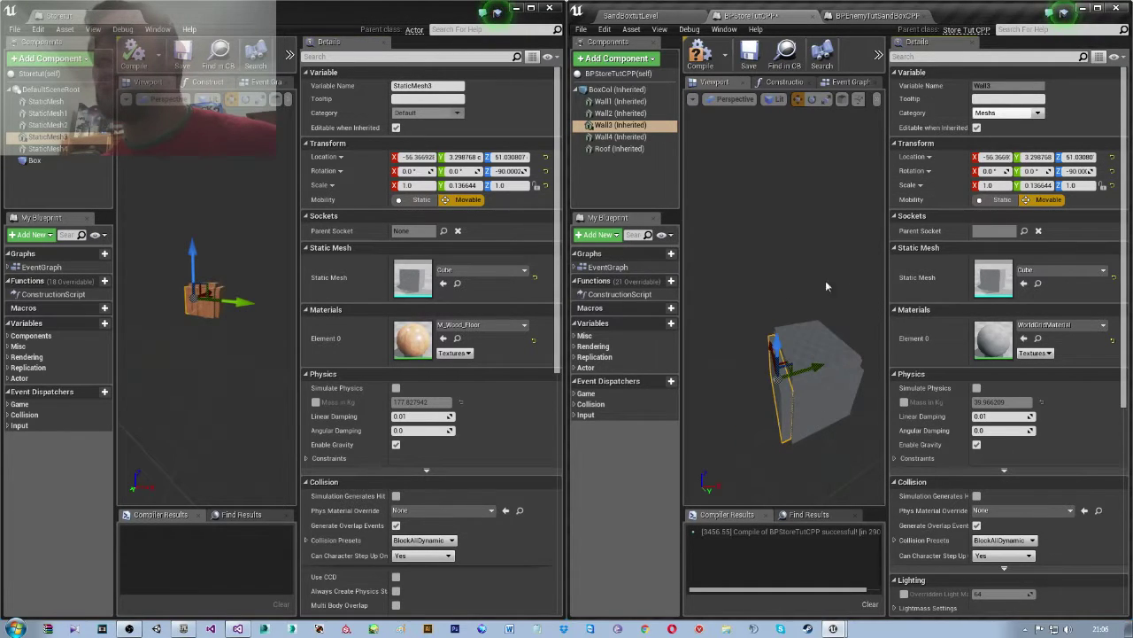
{"action": "mouse_move", "coordinate": [825, 280]}
{"action": "left_mouse_down"}
{"action": "mouse_move", "coordinate": [797, 266]}
{"action": "mouse_move", "coordinate": [779, 292]}
{"action": "mouse_move", "coordinate": [779, 257]}
{"action": "left_mouse_up"}
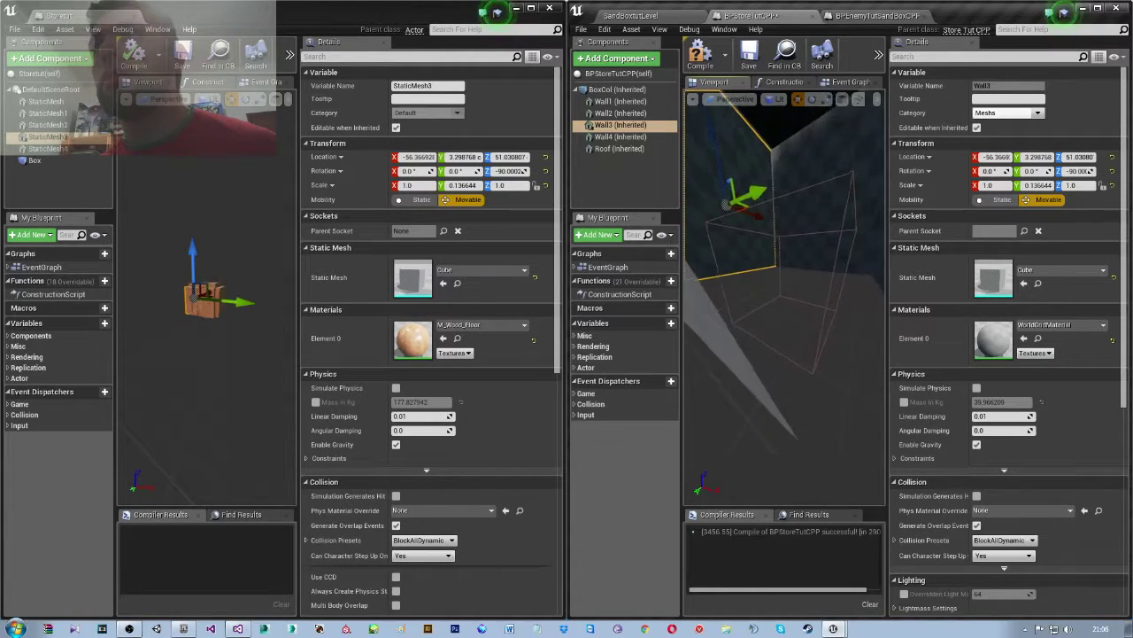
{"action": "key", "text": "f"}
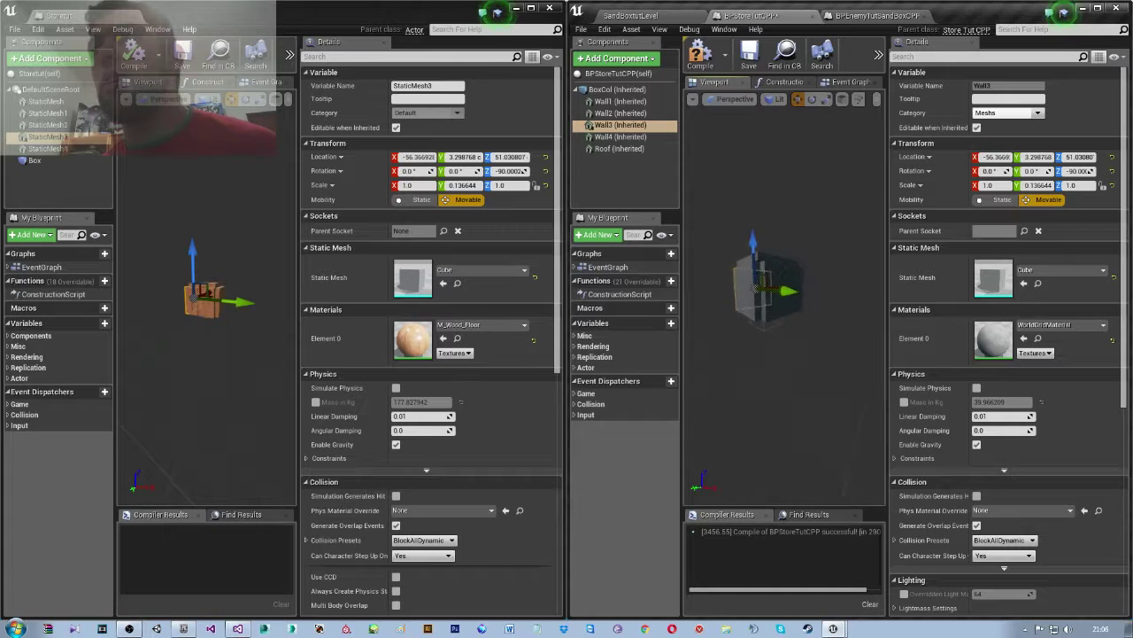
{"action": "left_click_drag", "start_coordinate": [823, 266], "coordinate": [840, 260]}
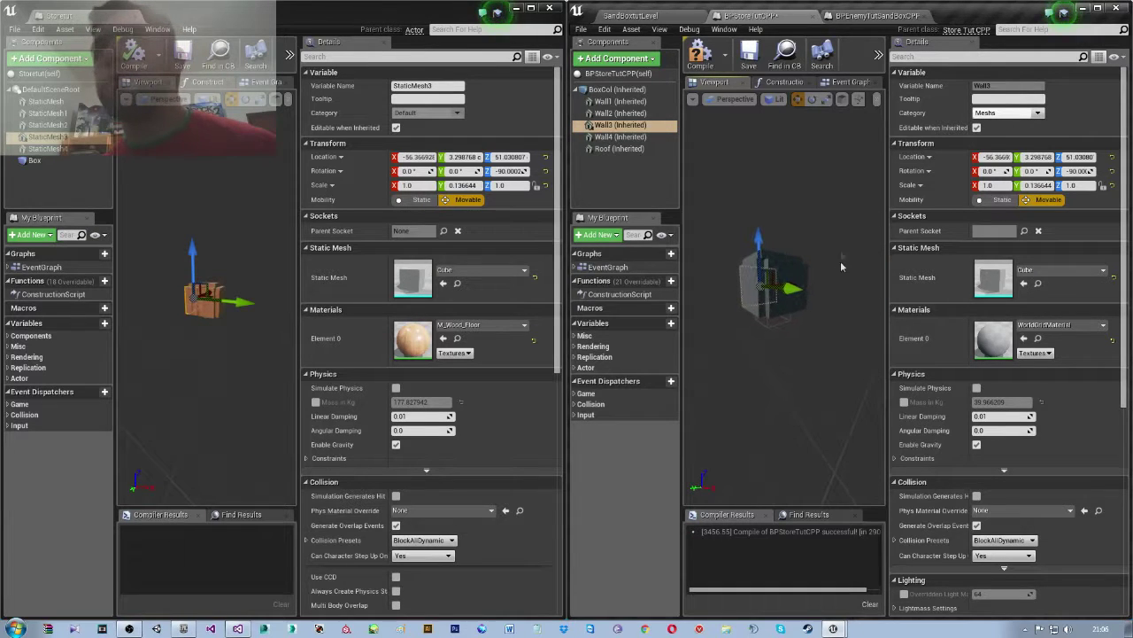
{"action": "left_click", "coordinate": [74, 183]}
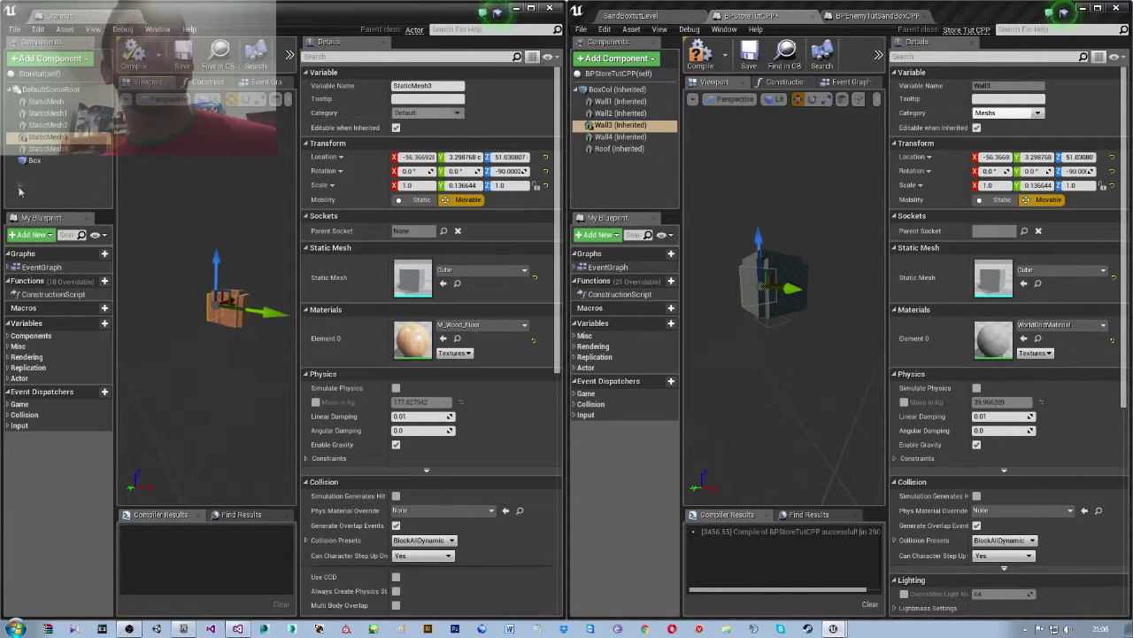
- Copy the Box component's extent (≈47.49, 45.70, 32.0) onto BoxCol
{"action": "left_click", "coordinate": [31, 161]}
{"action": "right_click", "coordinate": [359, 264]}
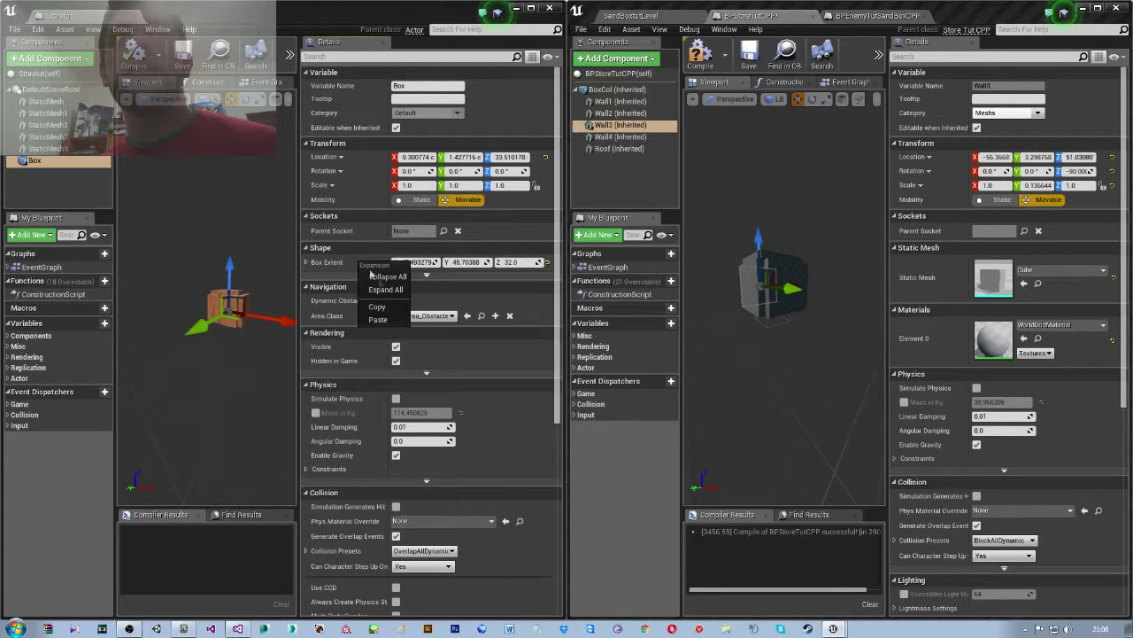
{"action": "left_click", "coordinate": [381, 310]}
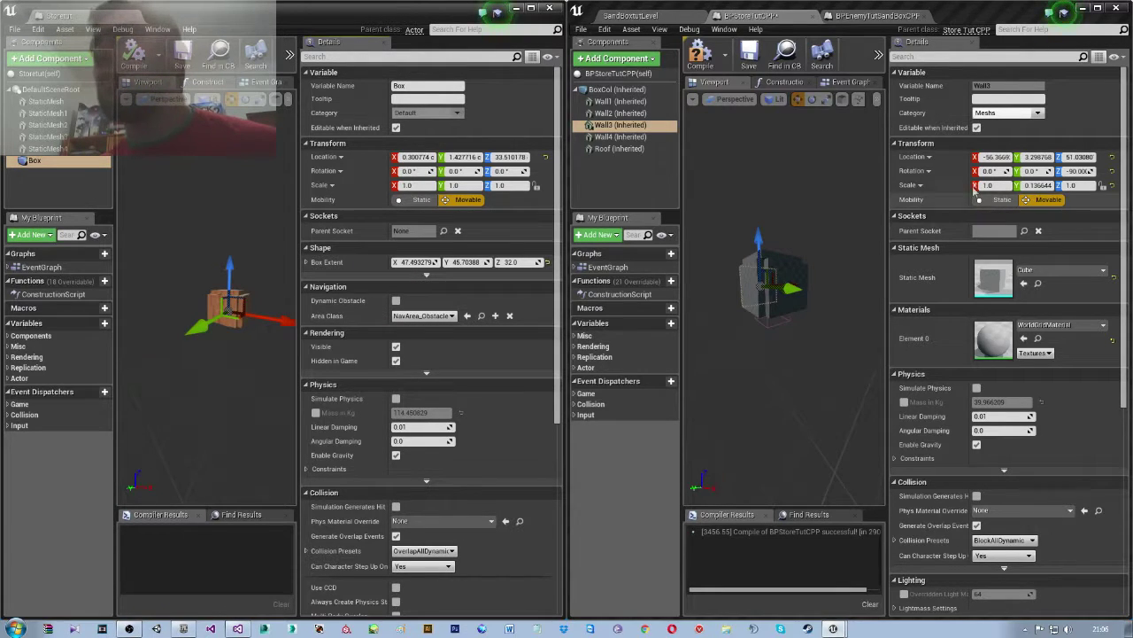
{"action": "right_click", "coordinate": [955, 184]}
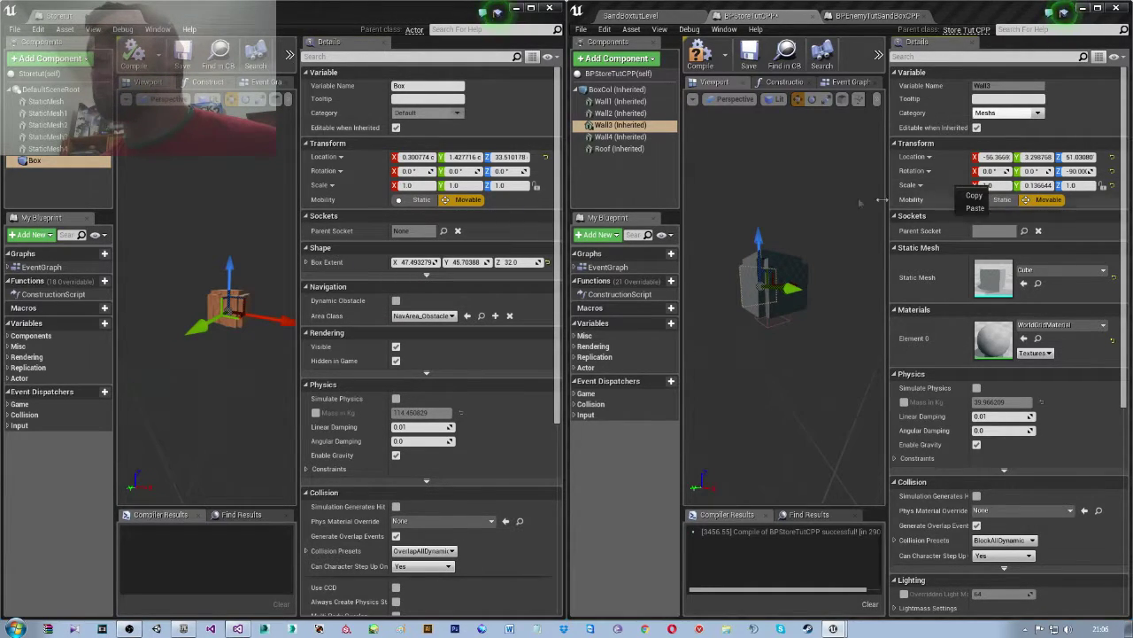
{"action": "left_click", "coordinate": [620, 148]}
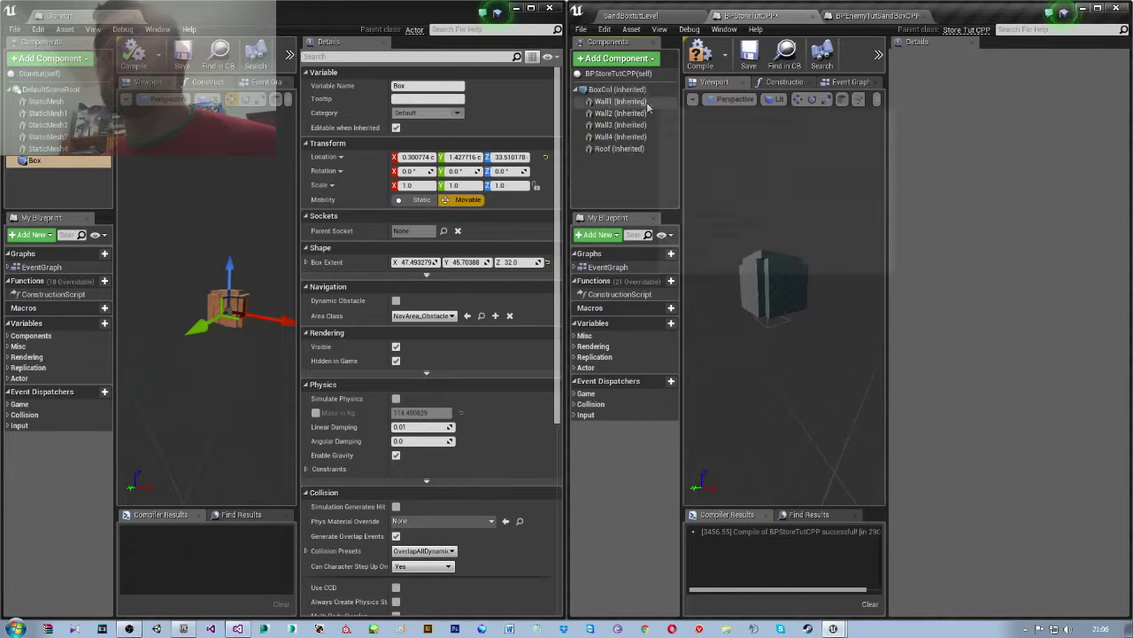
{"action": "left_click", "coordinate": [623, 89]}
{"action": "right_click", "coordinate": [956, 236]}
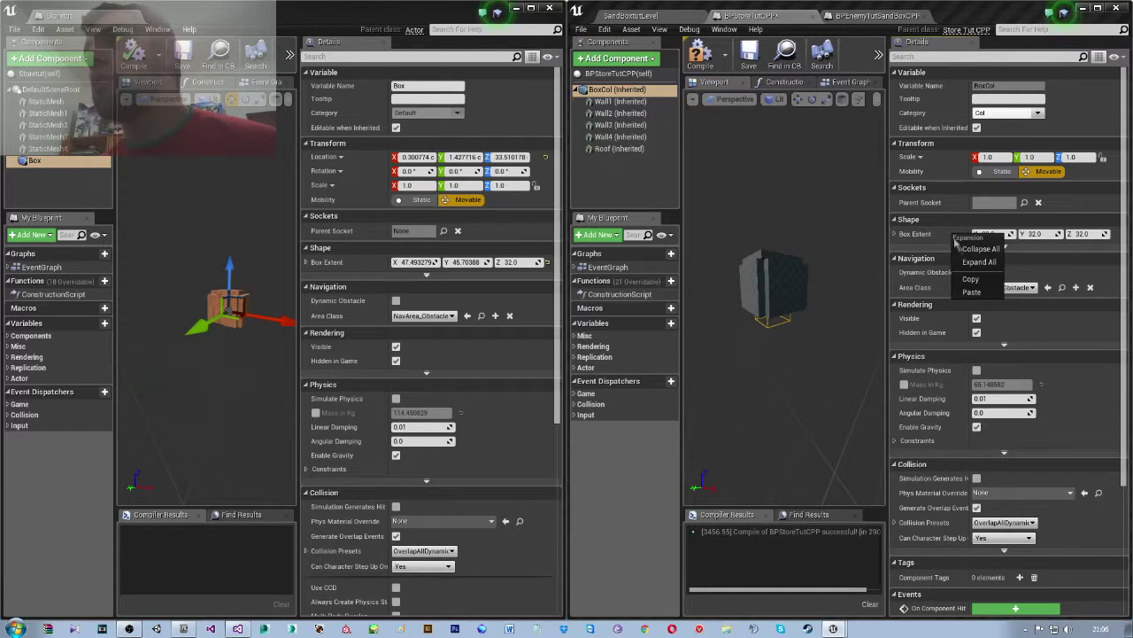
{"action": "left_click", "coordinate": [972, 293]}
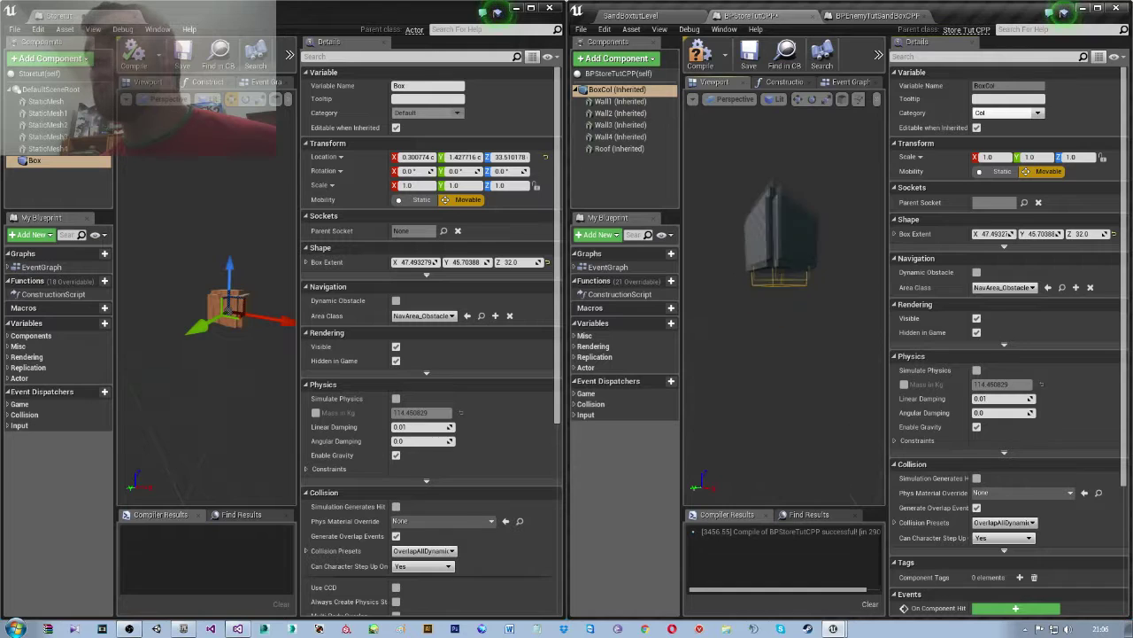
{"action": "mouse_move", "coordinate": [797, 310]}
{"action": "left_mouse_down"}
{"action": "mouse_move", "coordinate": [832, 301]}
{"action": "mouse_move", "coordinate": [762, 274]}
{"action": "left_mouse_up"}
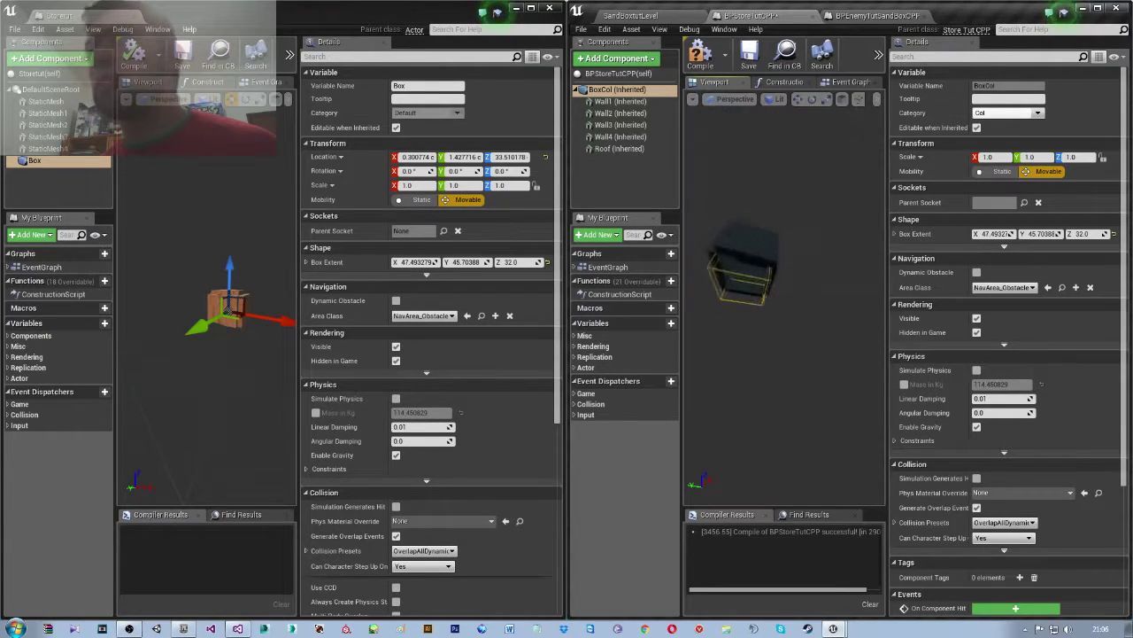
{"action": "left_click", "coordinate": [615, 100]}
- Select the walls and roof together and nudge them down and back up
{"action": "left_click", "coordinate": [609, 147], "text": "shift"}
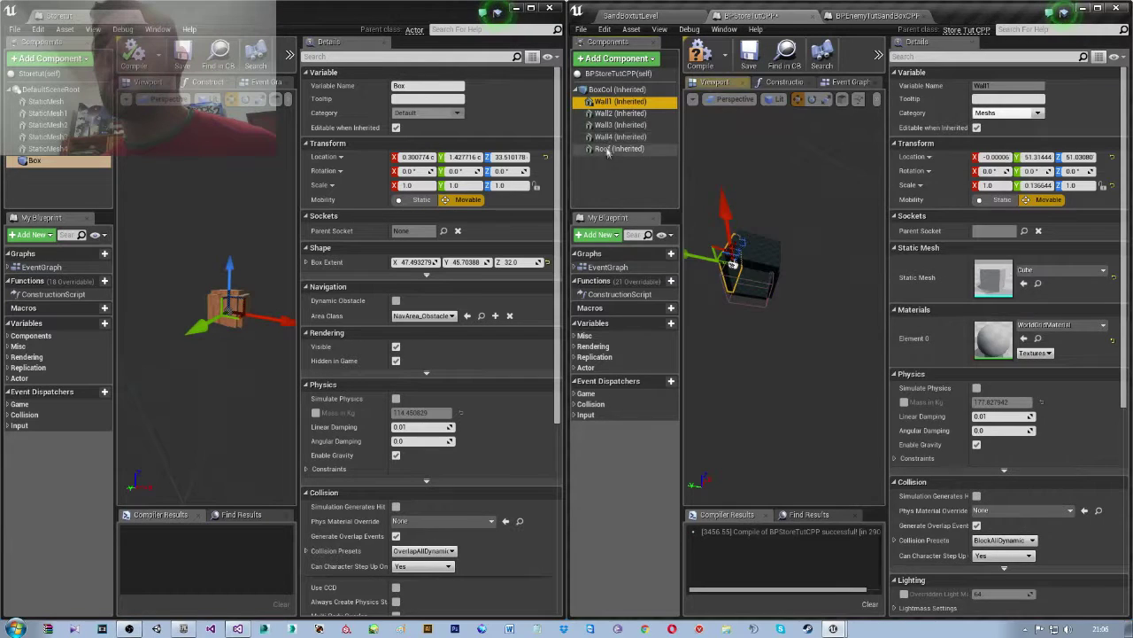
{"action": "left_click_drag", "start_coordinate": [750, 217], "coordinate": [749, 312]}
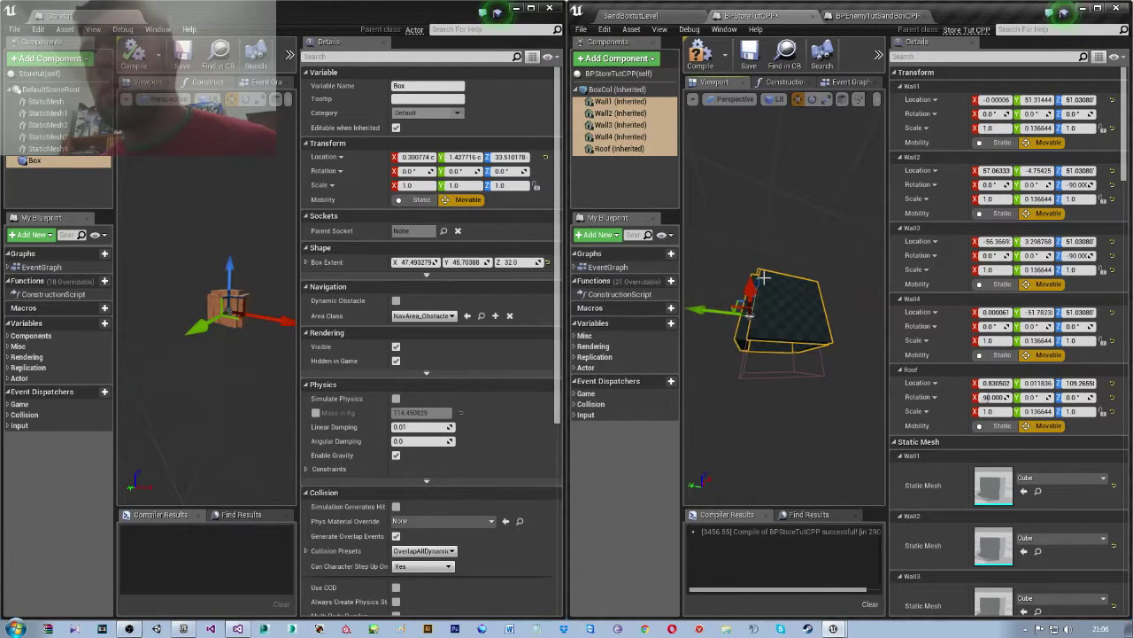
{"action": "left_click_drag", "start_coordinate": [754, 283], "coordinate": [755, 297]}
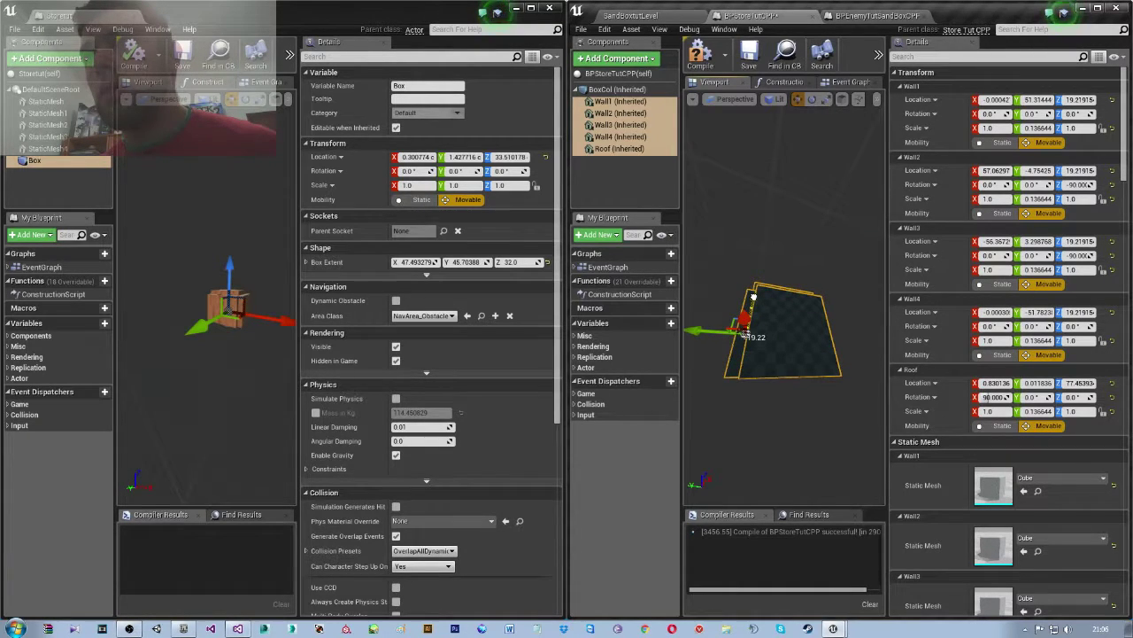
{"action": "left_click_drag", "start_coordinate": [753, 295], "coordinate": [755, 283]}
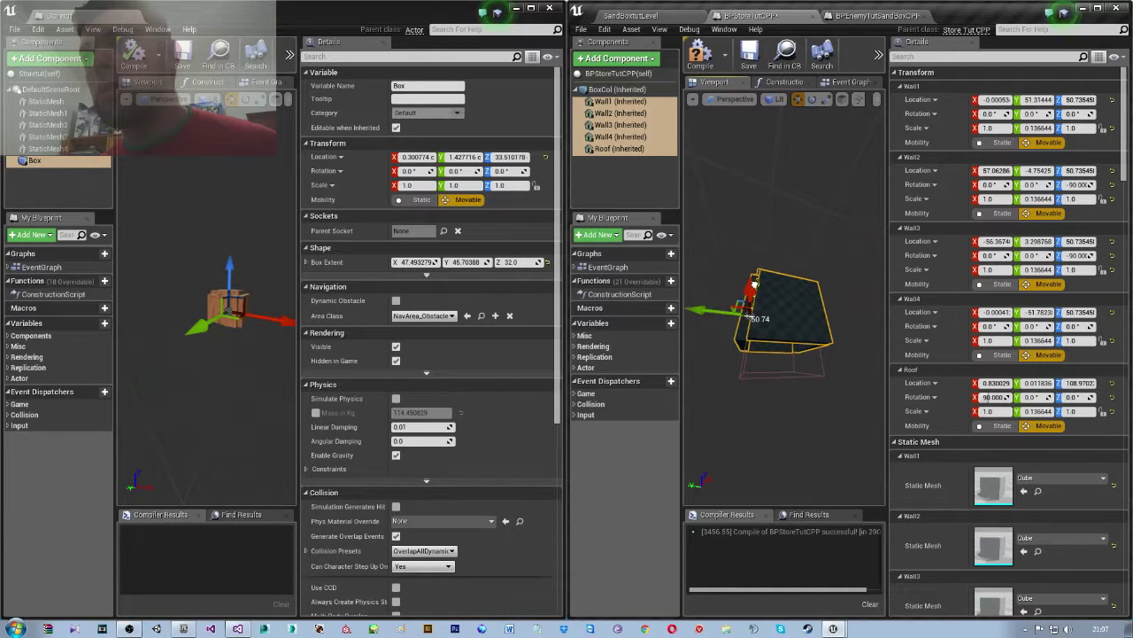
{"action": "left_click_drag", "start_coordinate": [815, 312], "coordinate": [813, 323]}
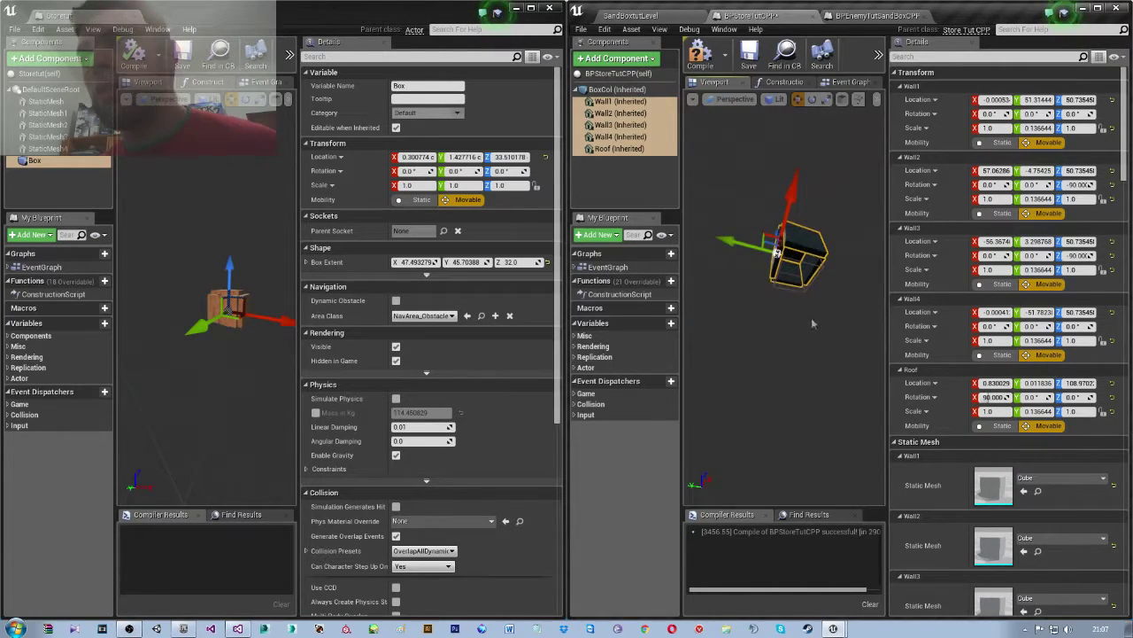
- Recompile the store blueprint and select BoxCol to raise its Z extent to about 73.55
{"action": "left_click", "coordinate": [699, 55]}
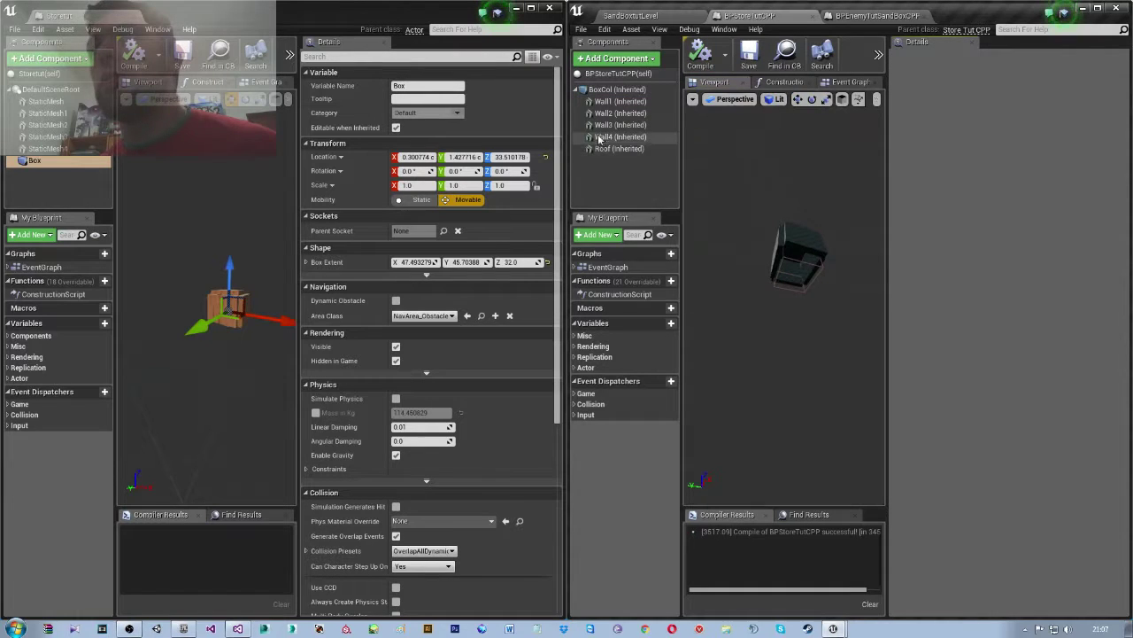
{"action": "left_click", "coordinate": [610, 91]}
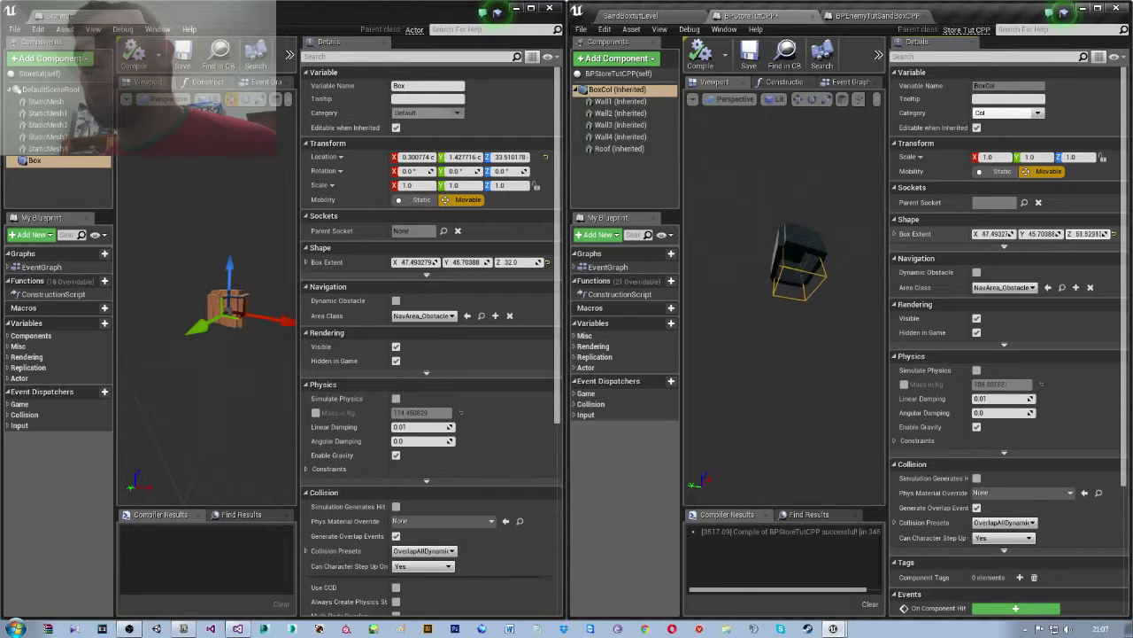
{"action": "right_click_drag", "start_coordinate": [834, 230], "coordinate": [828, 225]}
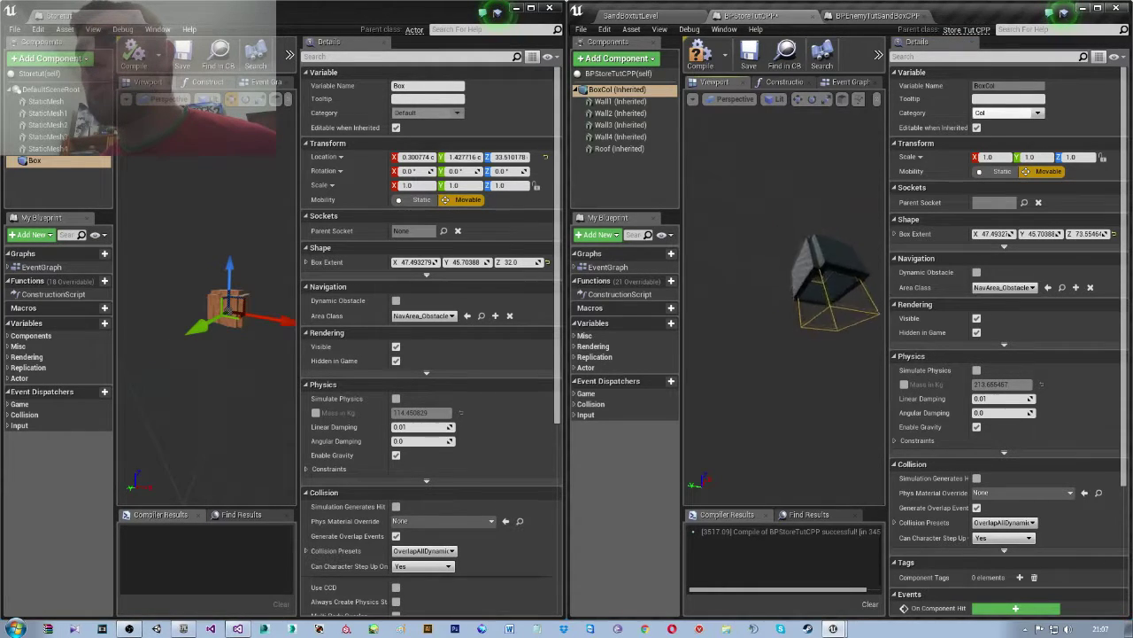
- Assign the M_Wood_Floor material to Wall1 and Wall2
{"action": "left_click", "coordinate": [611, 102]}
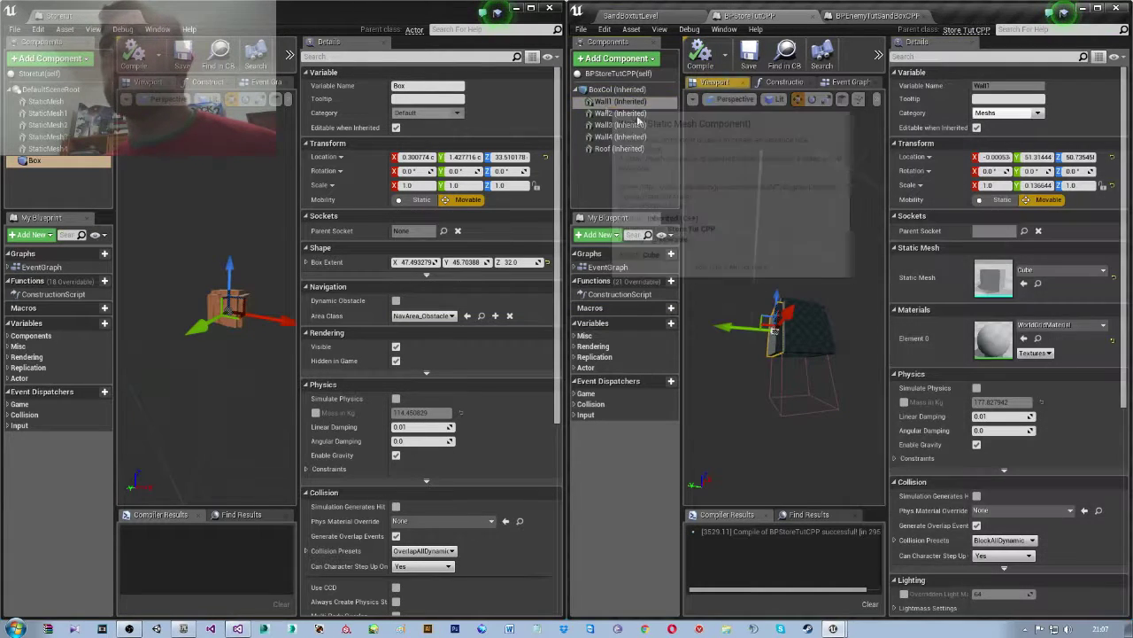
{"action": "left_click", "coordinate": [1062, 325]}
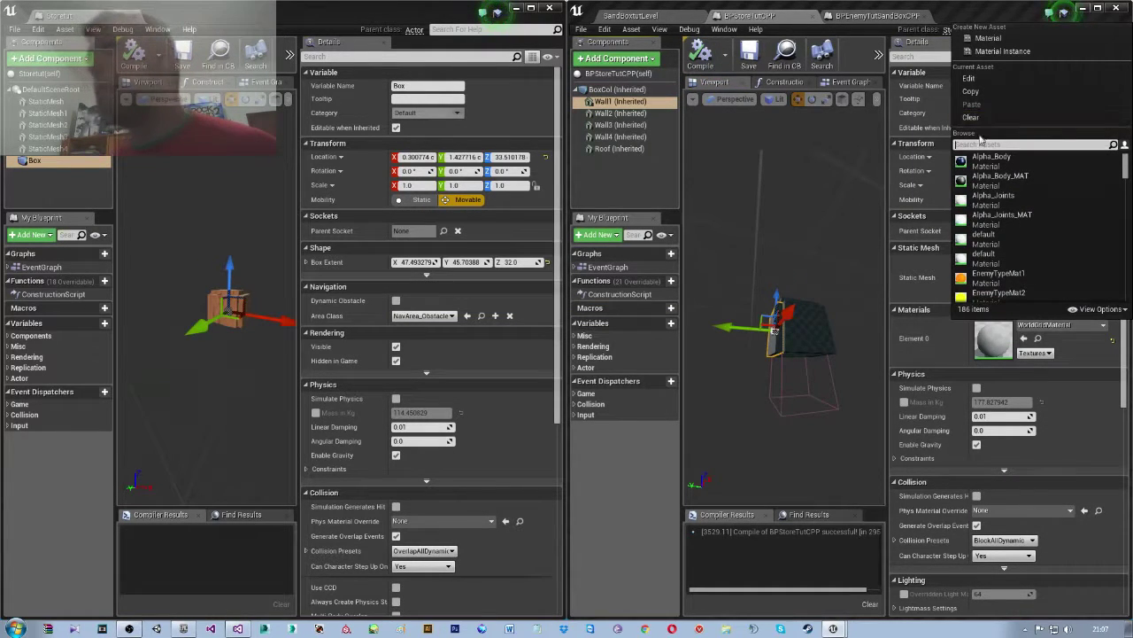
{"action": "type", "text": "wood"}
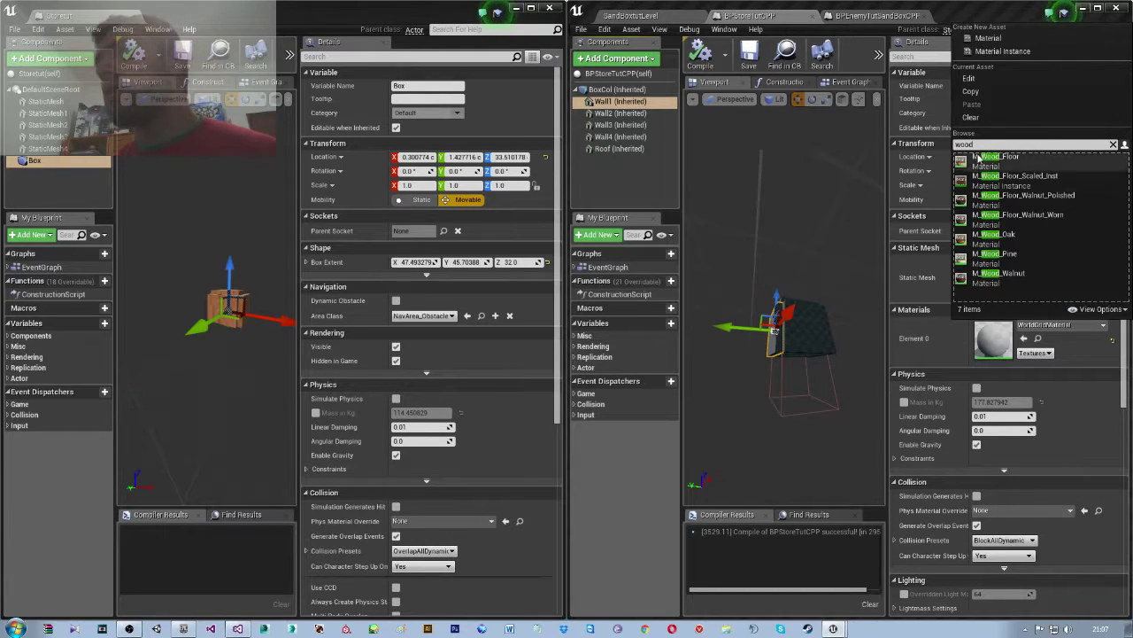
{"action": "left_click", "coordinate": [980, 157]}
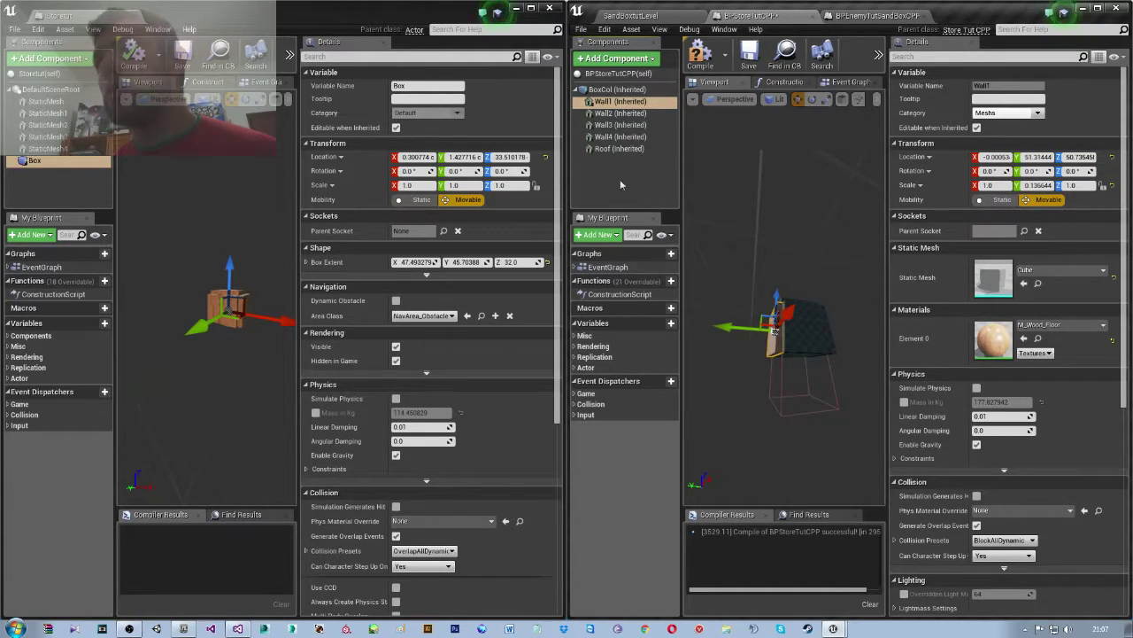
{"action": "left_click", "coordinate": [620, 113]}
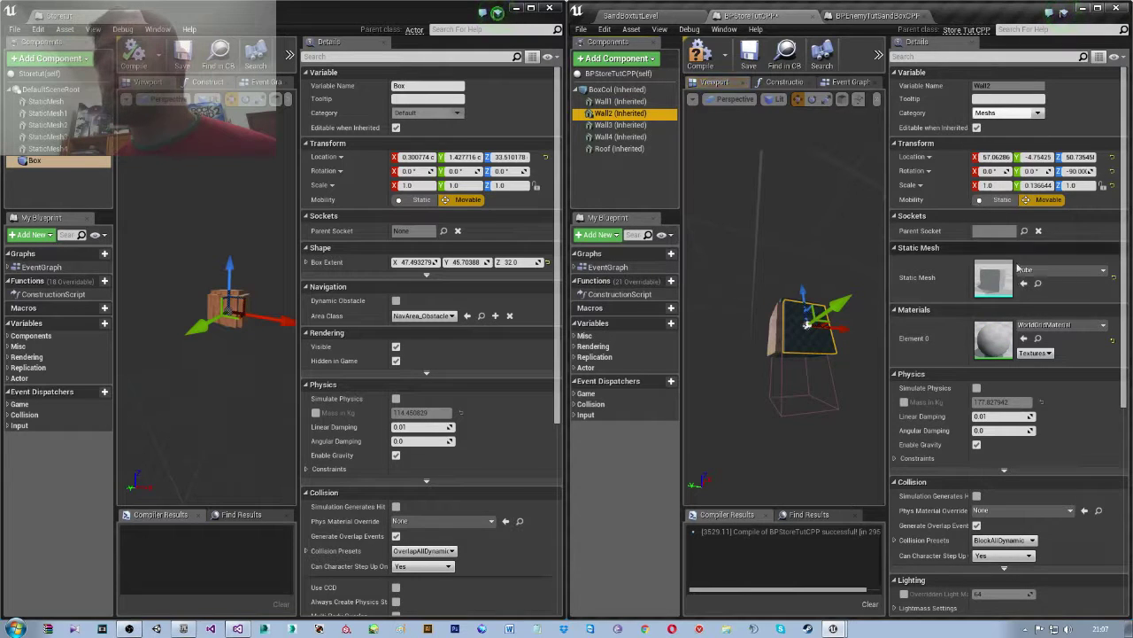
{"action": "left_click", "coordinate": [1060, 325]}
{"action": "type", "text": "woo"}
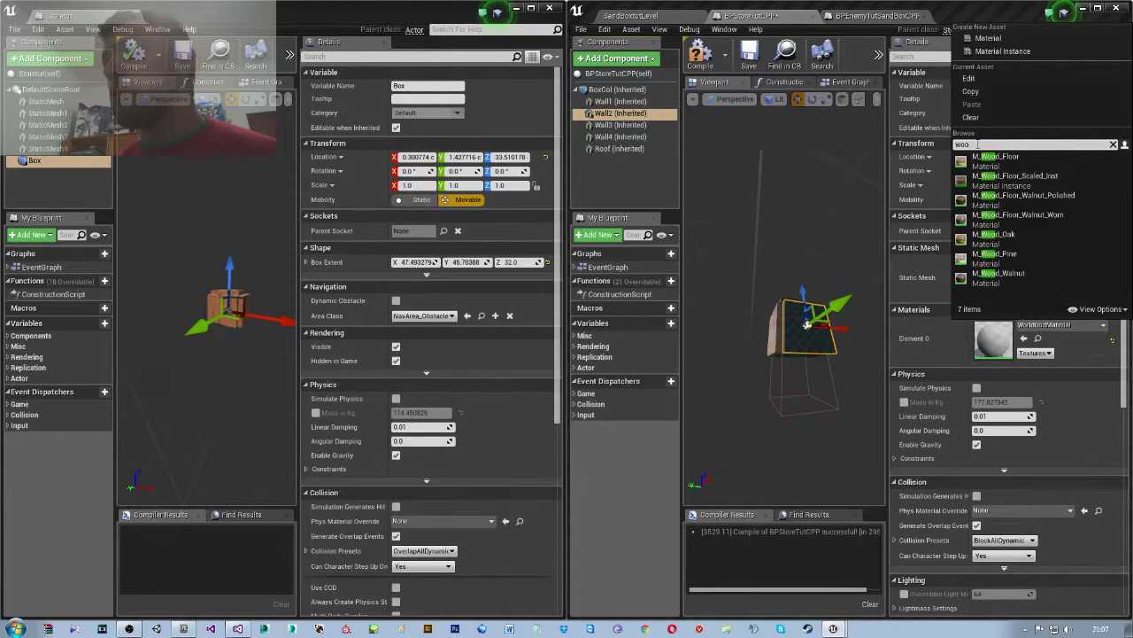
{"action": "key", "text": "Return"}
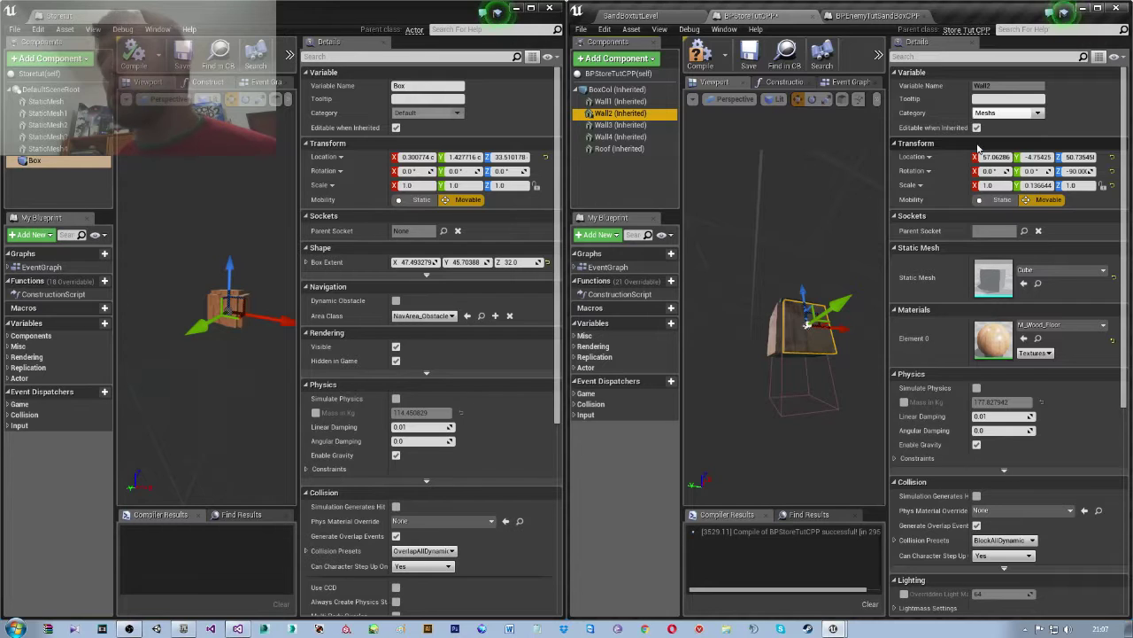
- Assign the M_Wood_Floor material to Wall3 and Wall4
{"action": "left_click", "coordinate": [619, 125]}
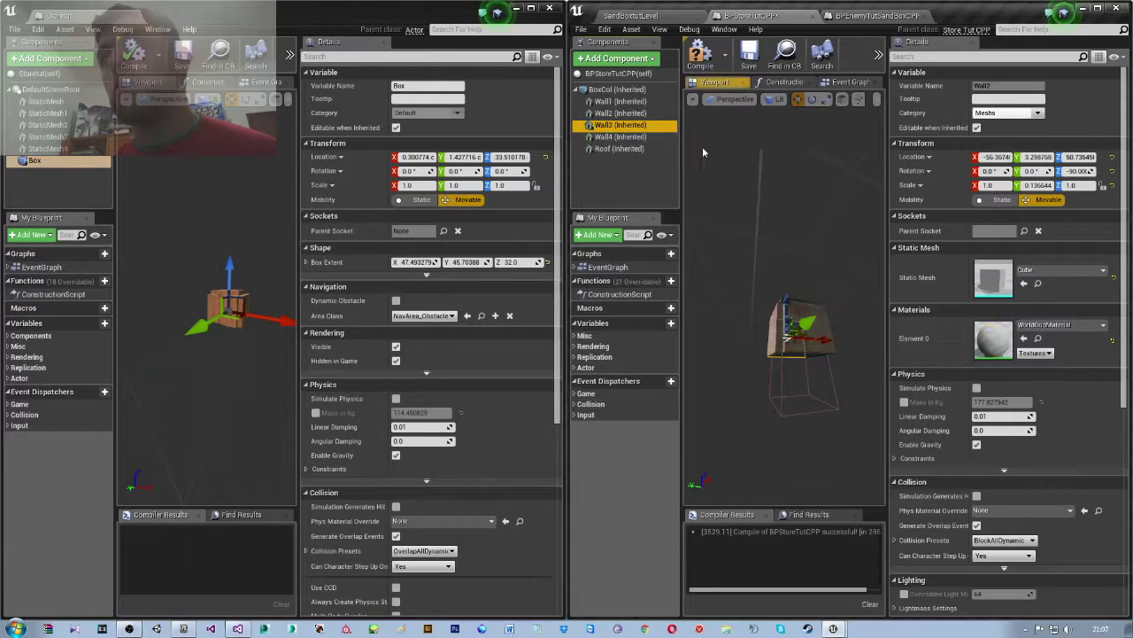
{"action": "left_click", "coordinate": [1051, 323]}
{"action": "type", "text": "woo"}
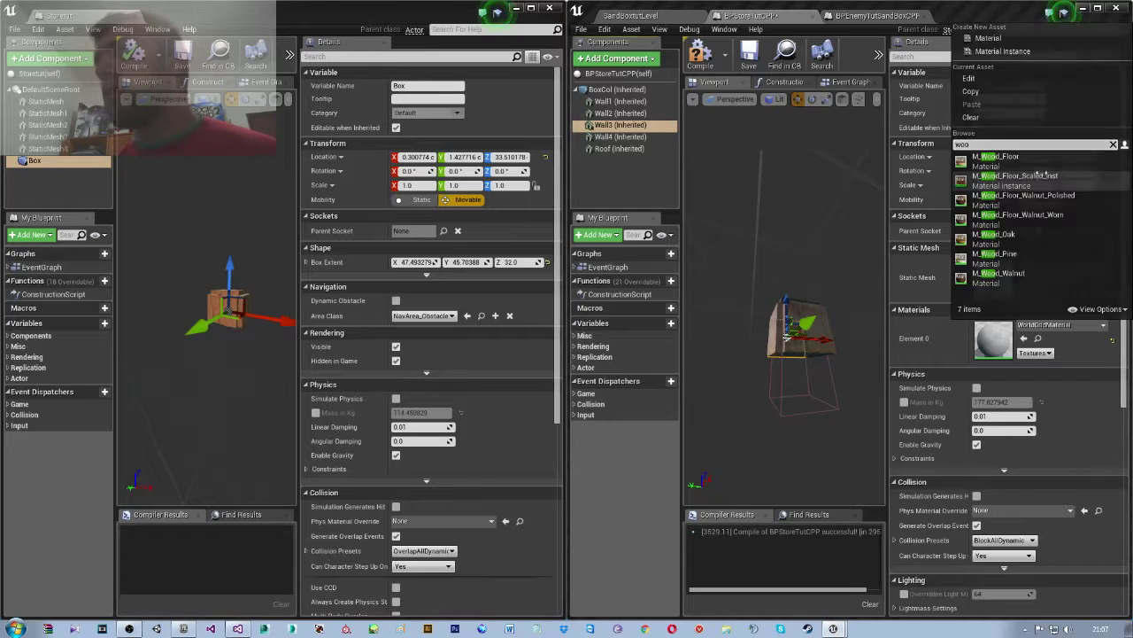
{"action": "key", "text": "Return"}
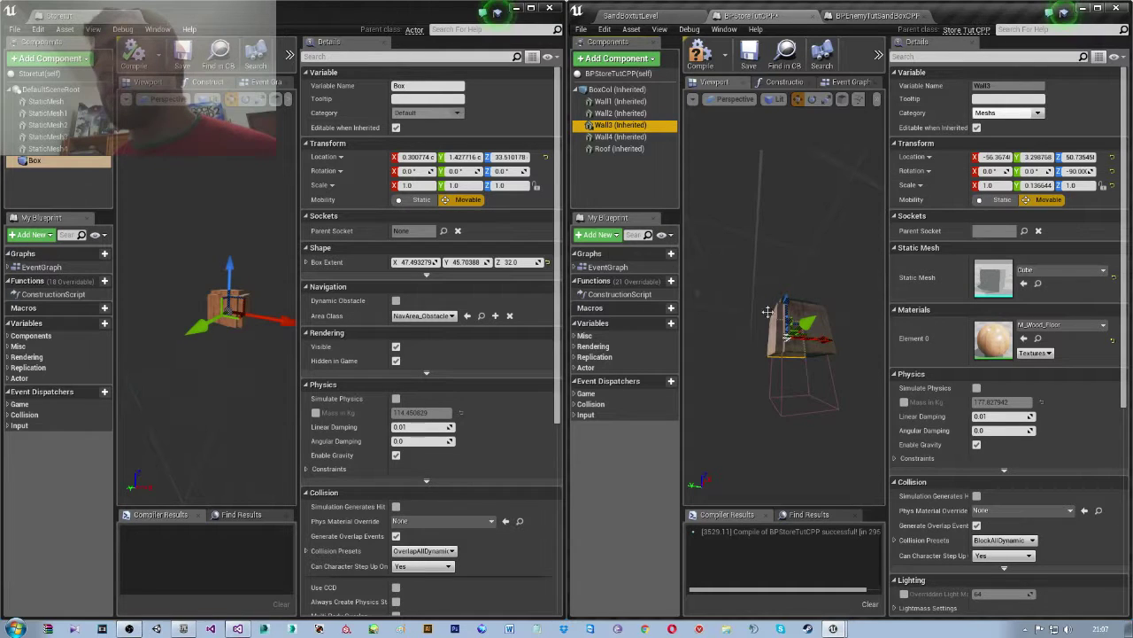
{"action": "left_click", "coordinate": [620, 136]}
{"action": "left_click", "coordinate": [1054, 325]}
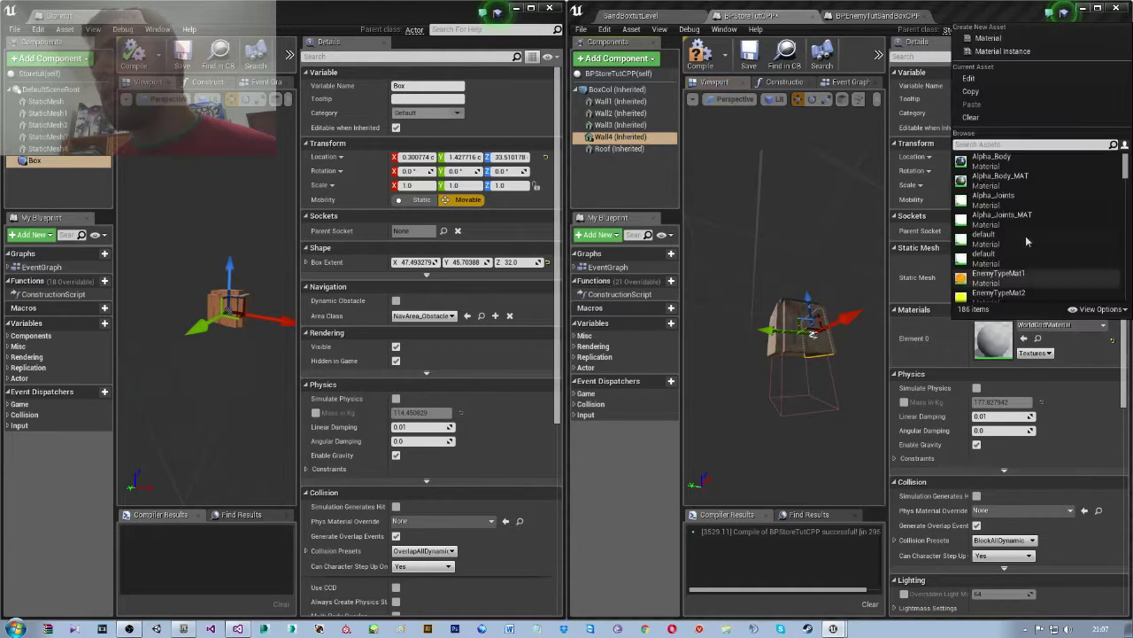
{"action": "type", "text": "woo"}
{"action": "left_click", "coordinate": [1008, 156]}
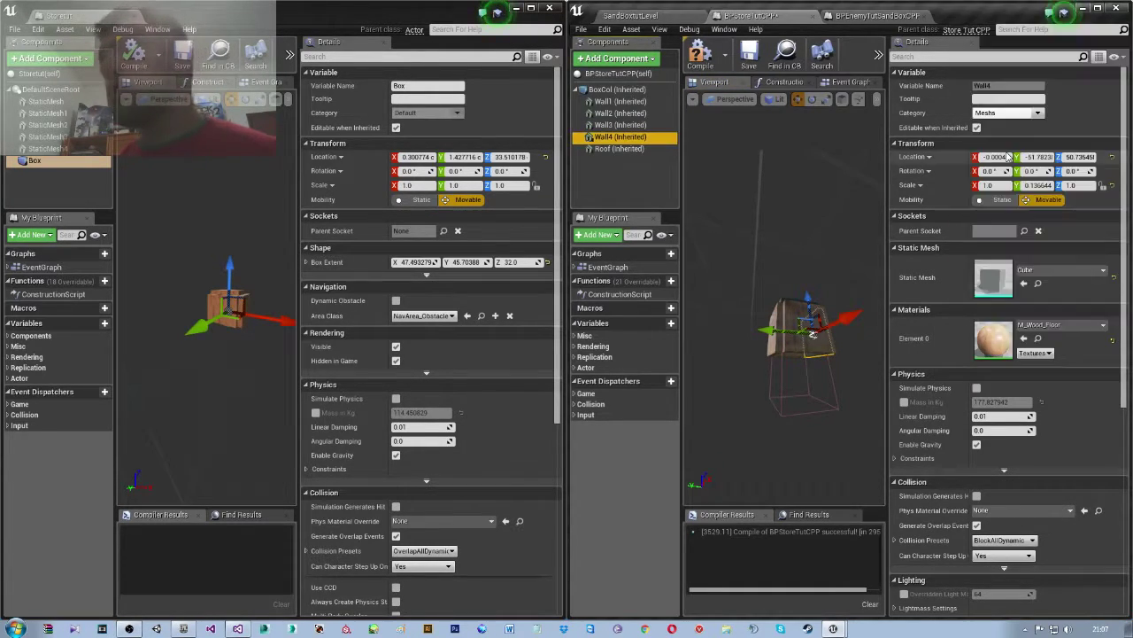
- Give the Roof the M_Wood_Floor material and recompile the store blueprint
{"action": "left_click", "coordinate": [620, 148]}
{"action": "left_click", "coordinate": [1054, 324]}
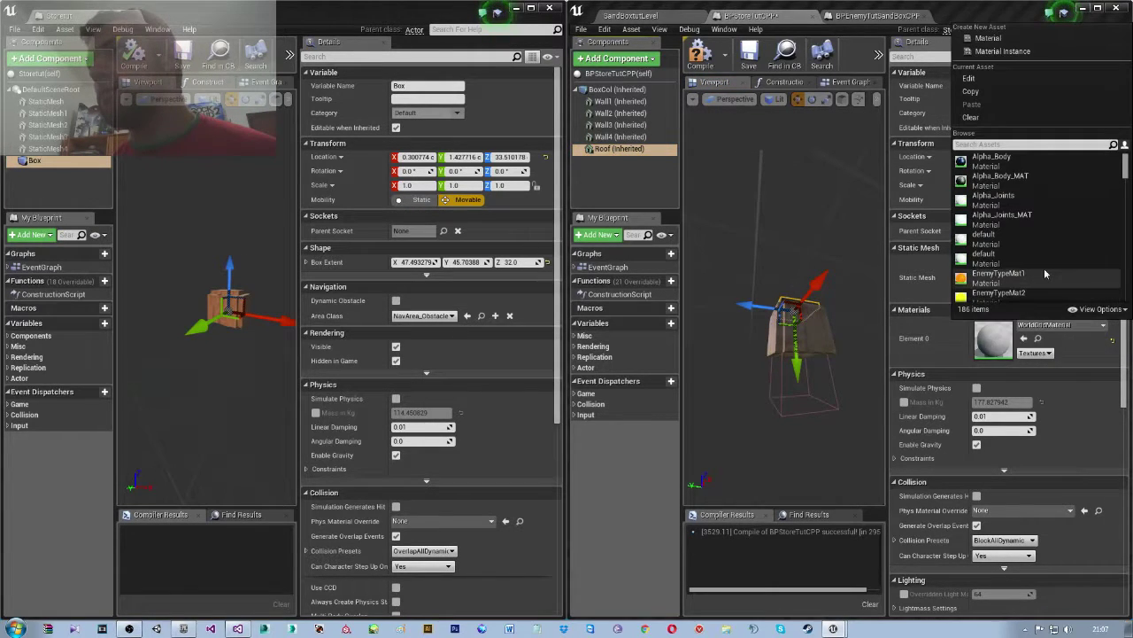
{"action": "type", "text": "woo"}
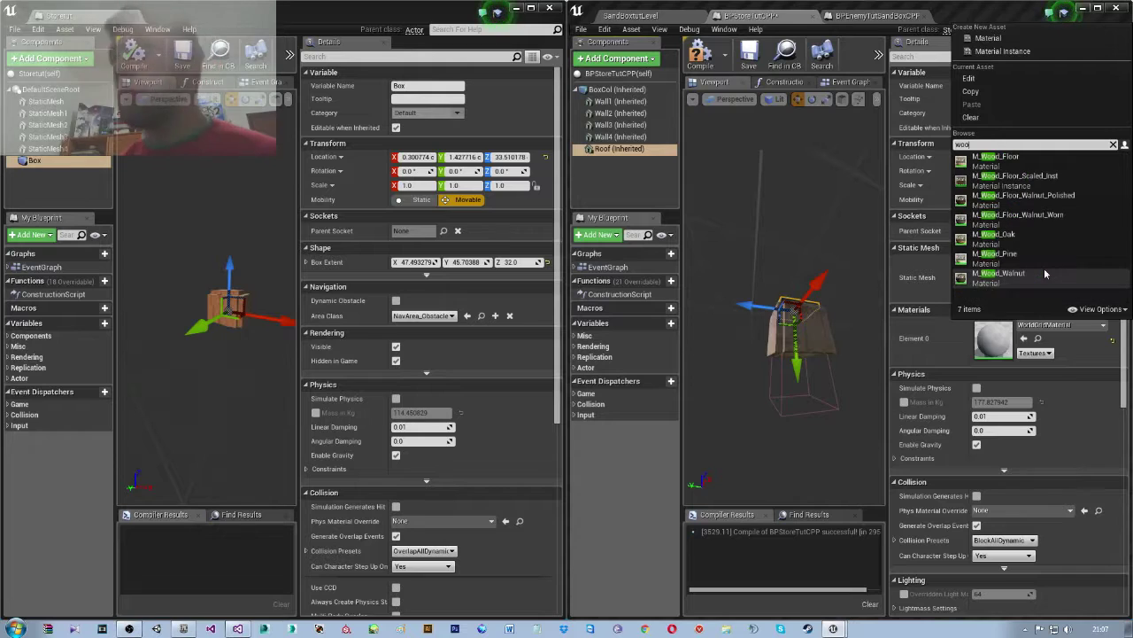
{"action": "left_click", "coordinate": [995, 159]}
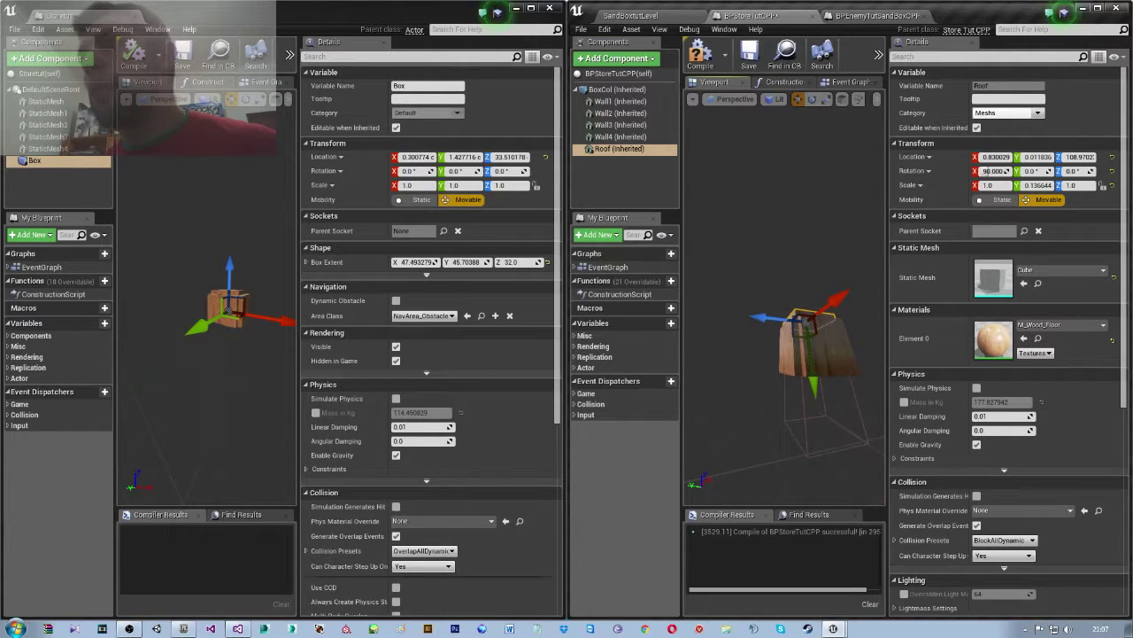
{"action": "scroll", "coordinate": [868, 276], "scroll_direction": "down", "scroll_amount": 3}
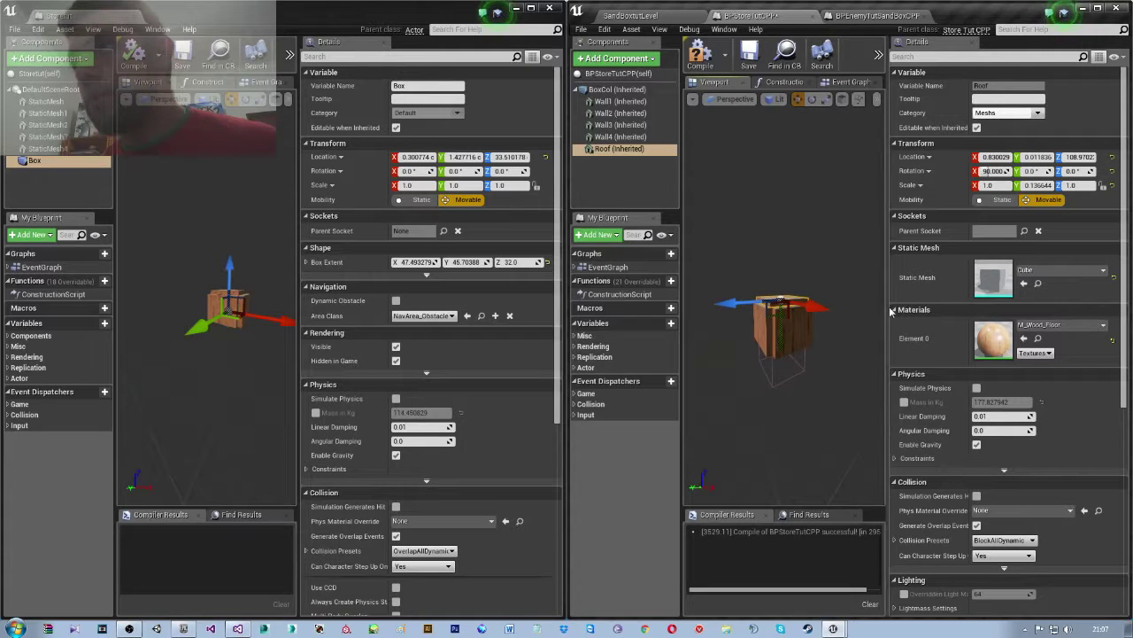
{"action": "left_click_drag", "start_coordinate": [881, 307], "coordinate": [956, 308]}
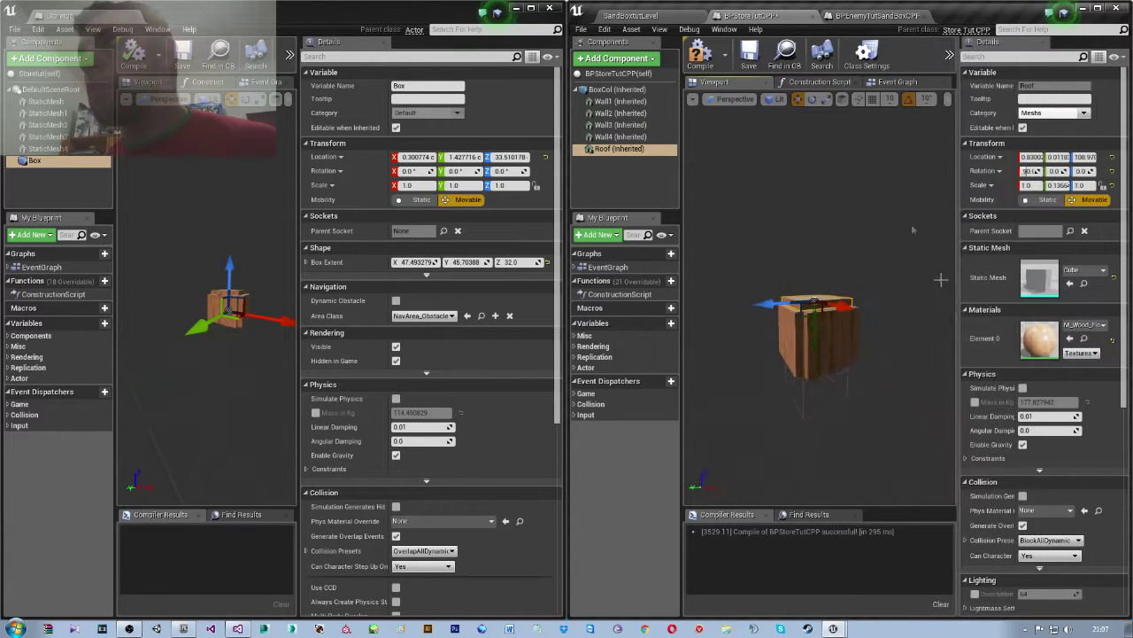
{"action": "left_click", "coordinate": [607, 76]}
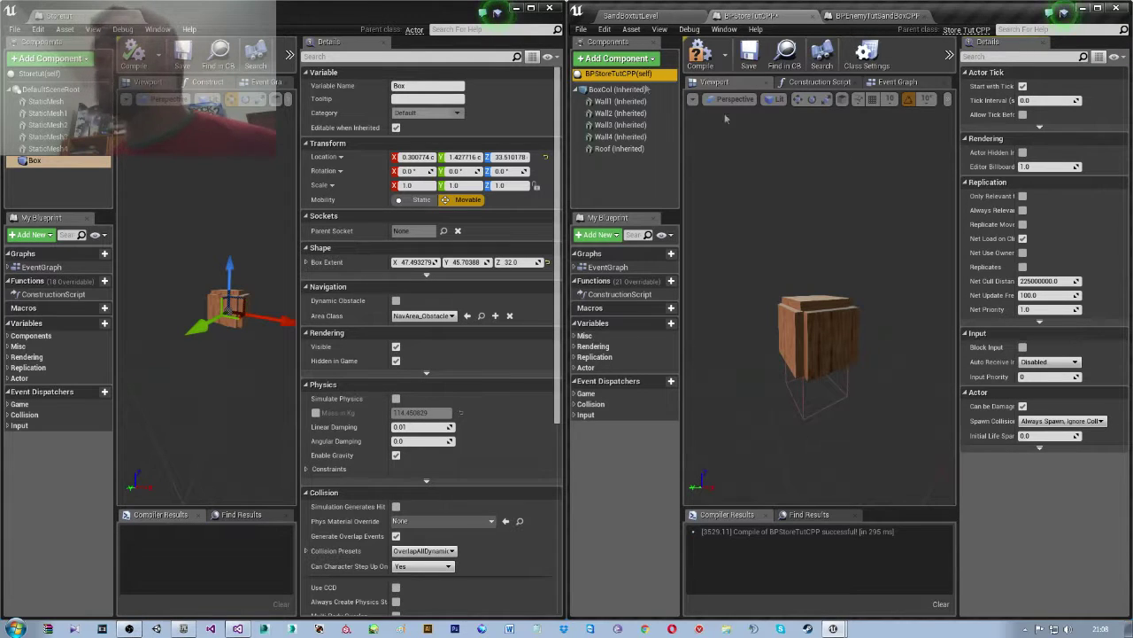
{"action": "left_click", "coordinate": [700, 55]}
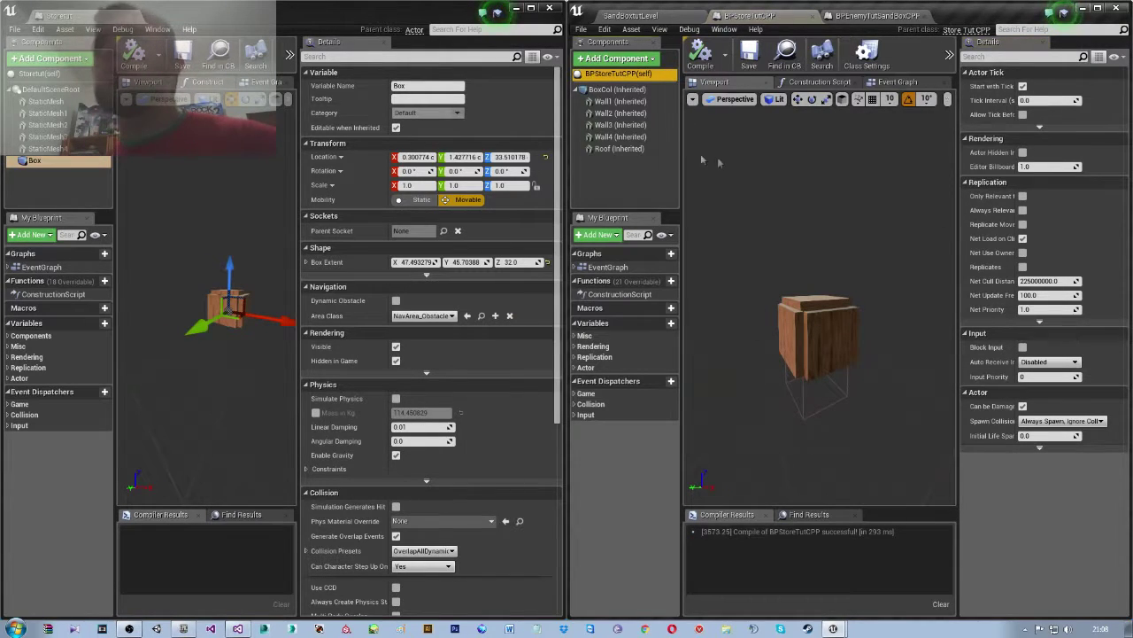
- Close the store blueprint and locate the mission materials in the SandBoxtut AI folder
{"action": "left_click", "coordinate": [813, 17]}
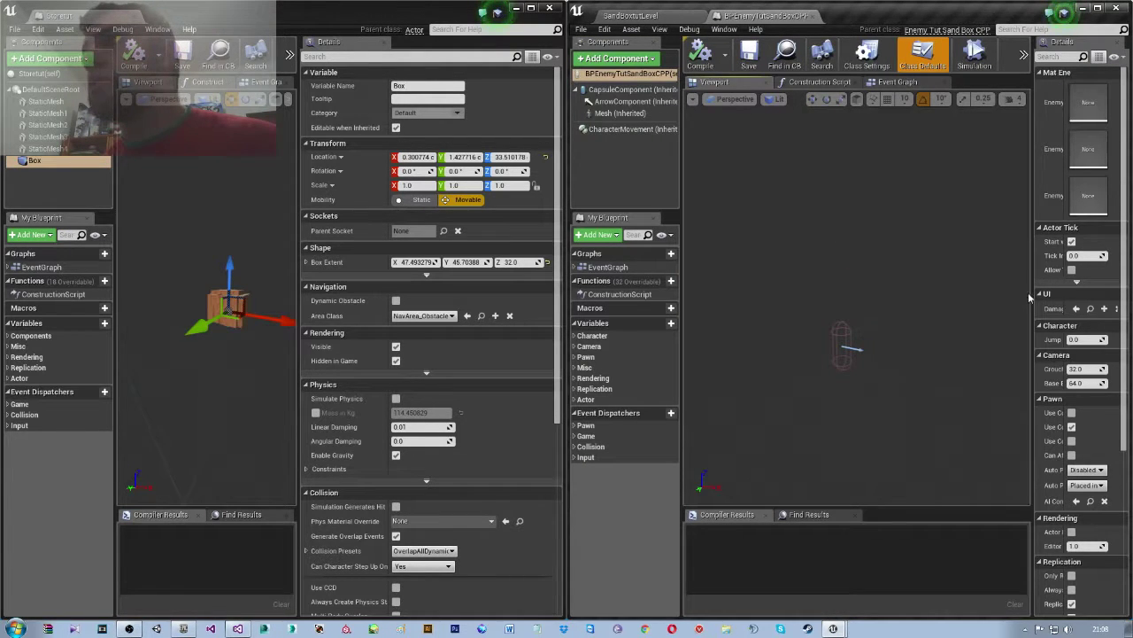
{"action": "left_click_drag", "start_coordinate": [1031, 292], "coordinate": [896, 270]}
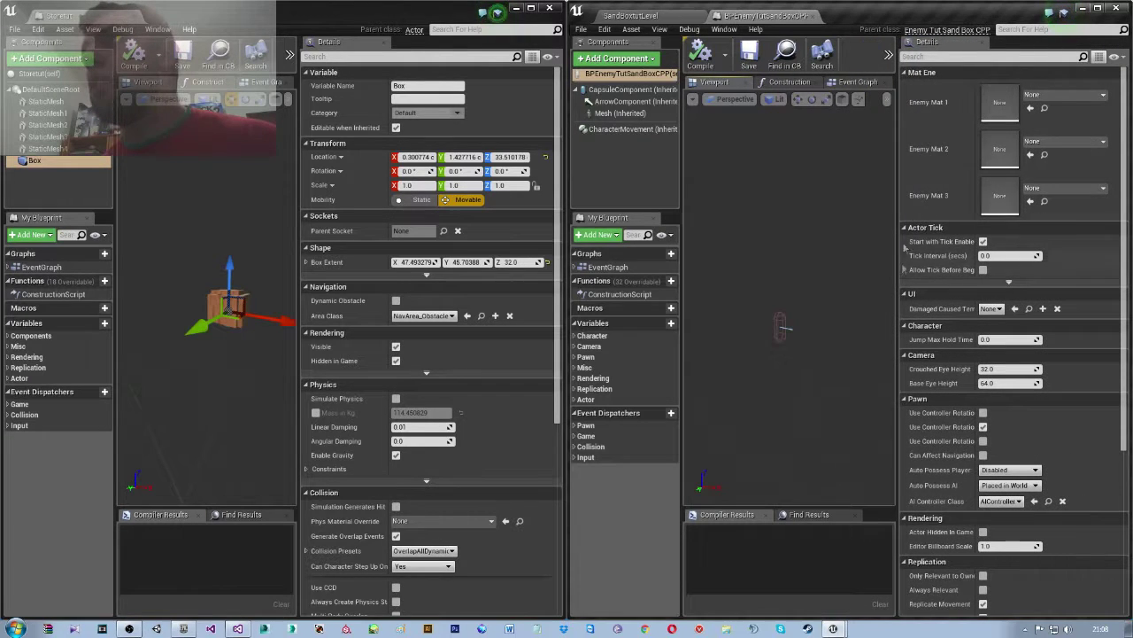
{"action": "left_click", "coordinate": [1049, 95]}
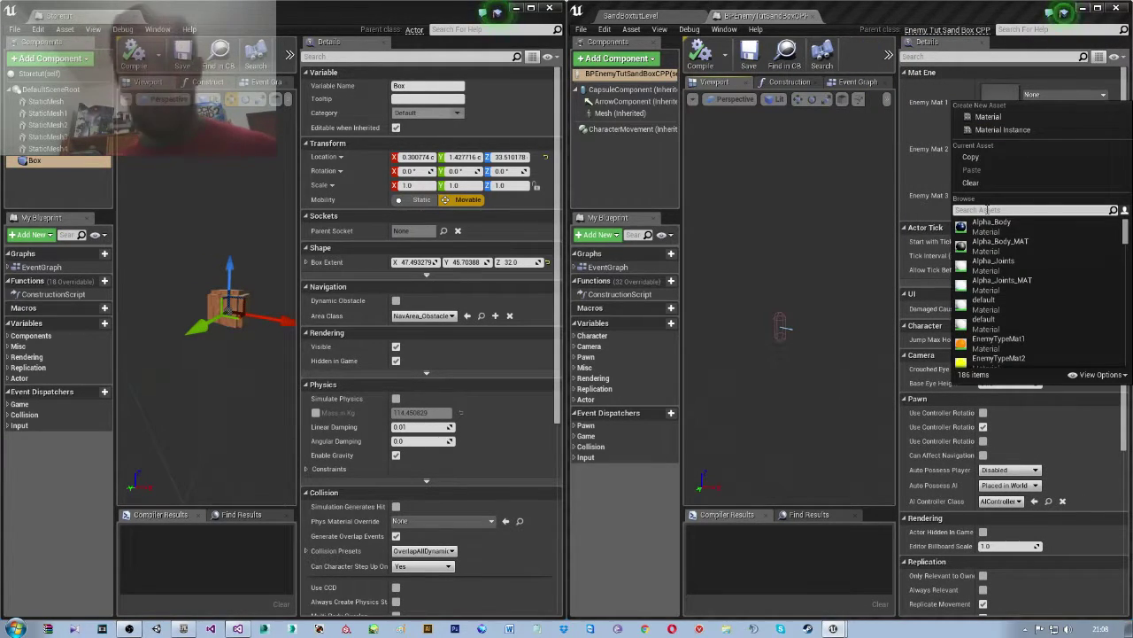
{"action": "type", "text": "enem"}
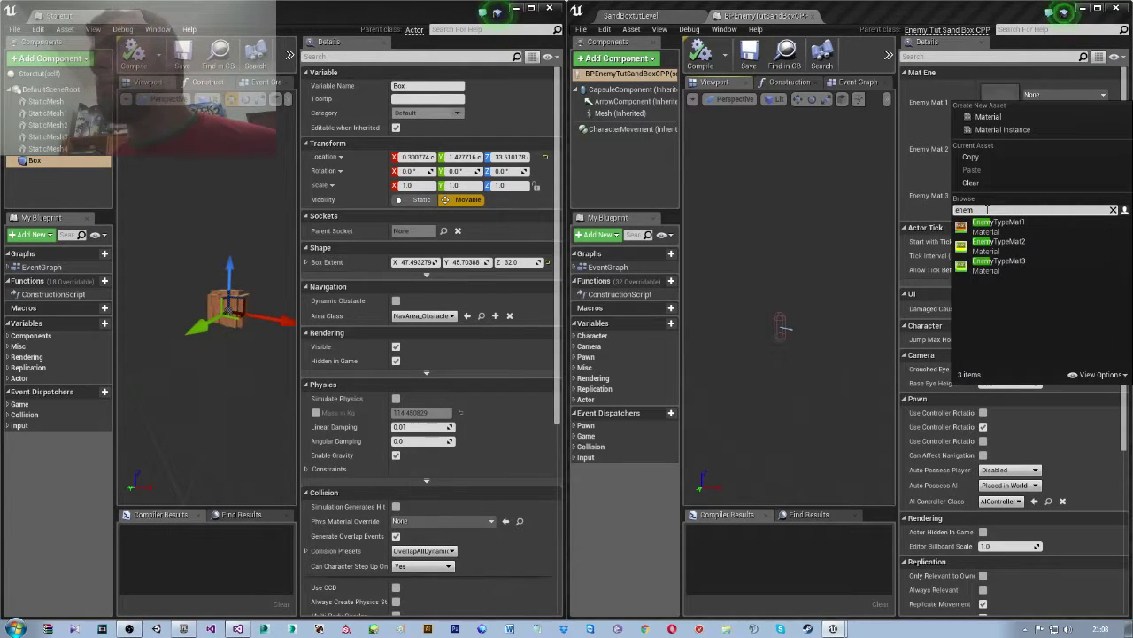
{"action": "left_click", "coordinate": [662, 19]}
{"action": "scroll", "coordinate": [833, 531], "scroll_direction": "down", "scroll_amount": 1}
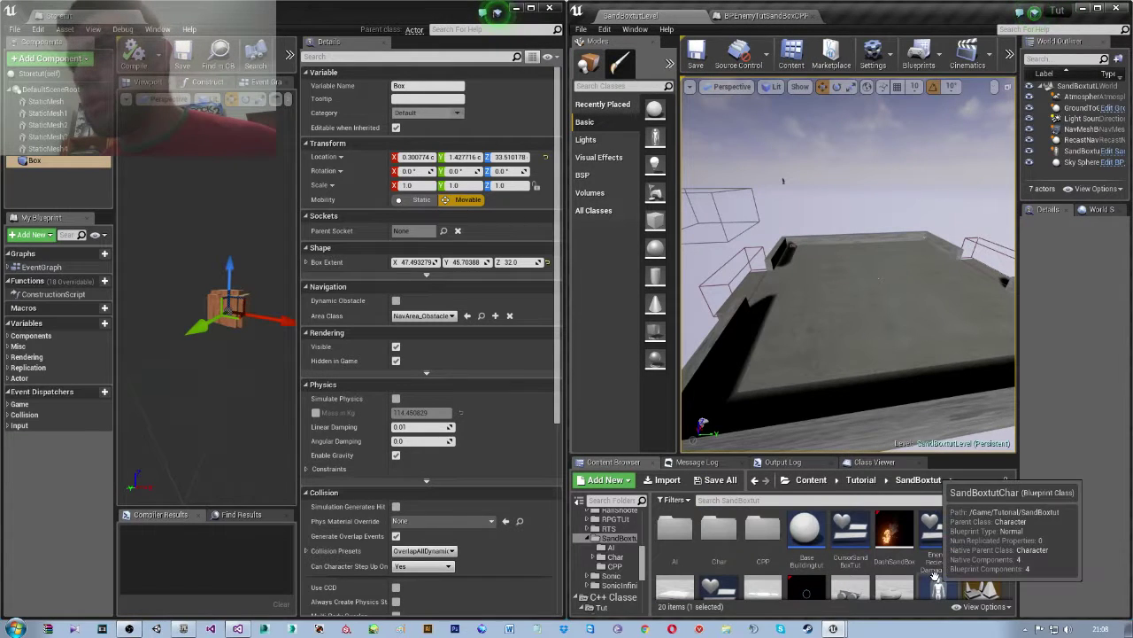
{"action": "scroll", "coordinate": [780, 549], "scroll_direction": "up", "scroll_amount": 2}
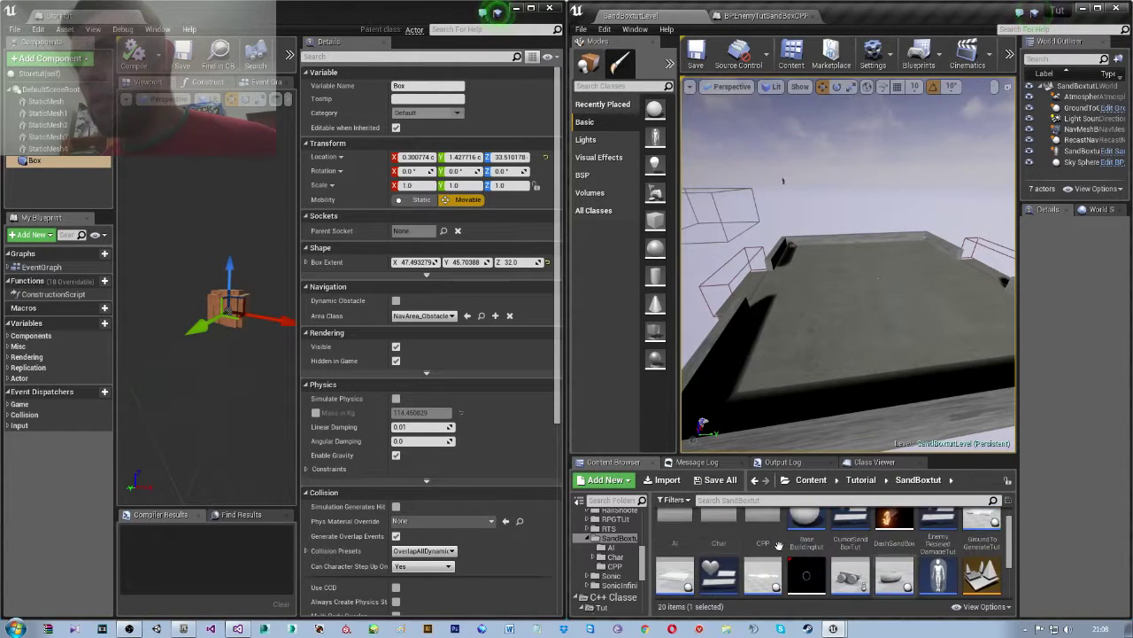
{"action": "double_click", "coordinate": [674, 521]}
{"action": "scroll", "coordinate": [795, 580], "scroll_direction": "down", "scroll_amount": 1}
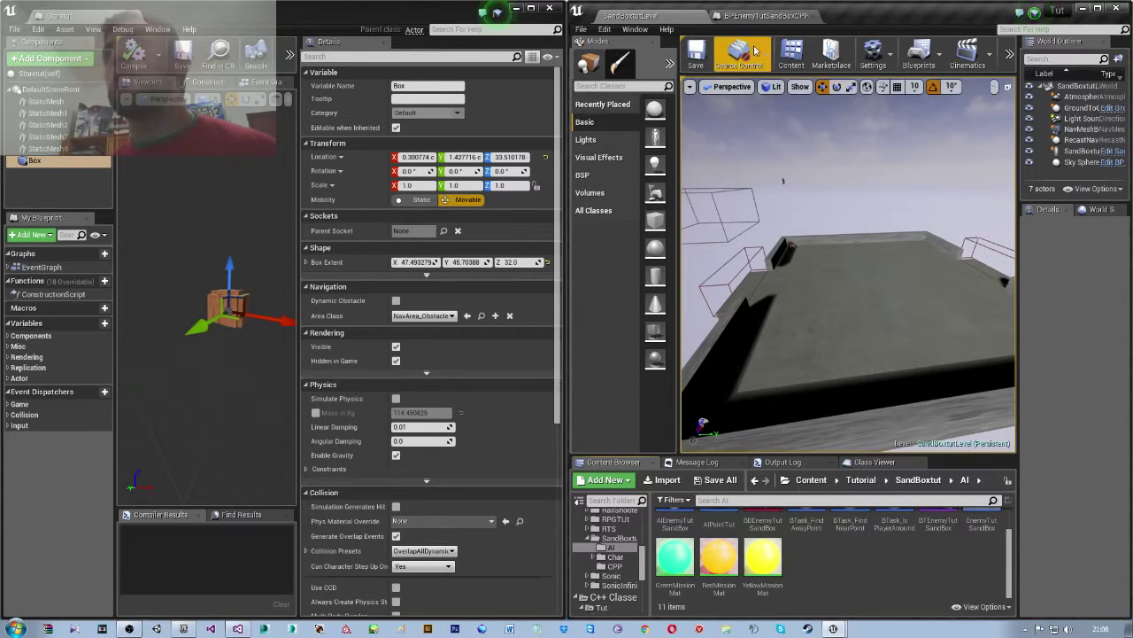
{"action": "left_click", "coordinate": [778, 16]}
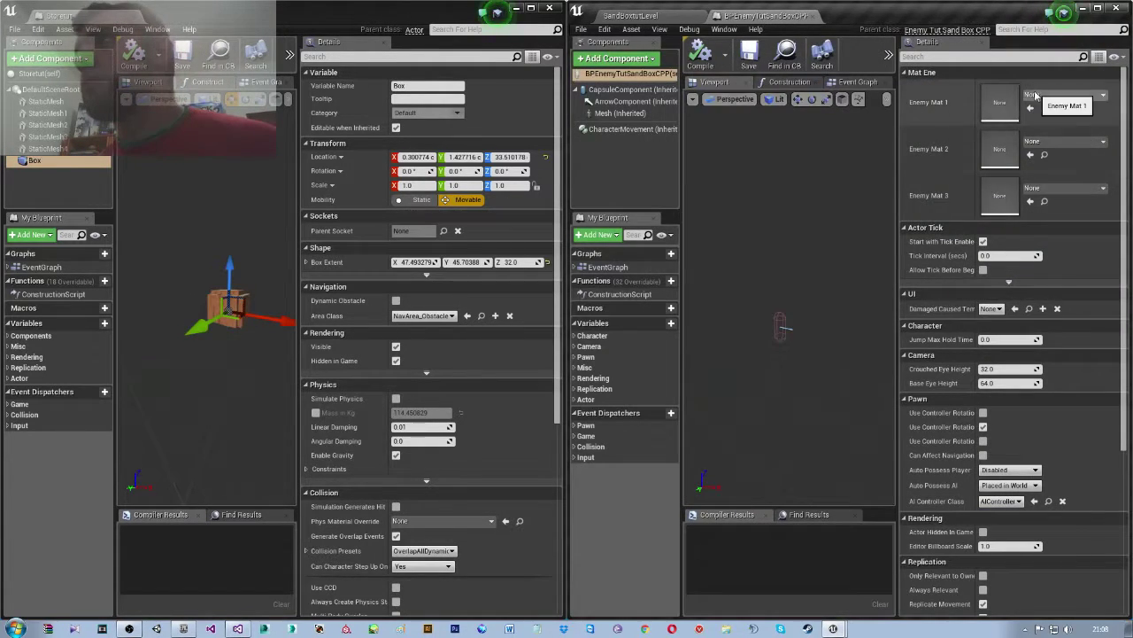
- Set Enemy Mat 1–3 to RedMissionMat, YellowMissionMat and GreenMissionMat
{"action": "left_click", "coordinate": [1062, 94]}
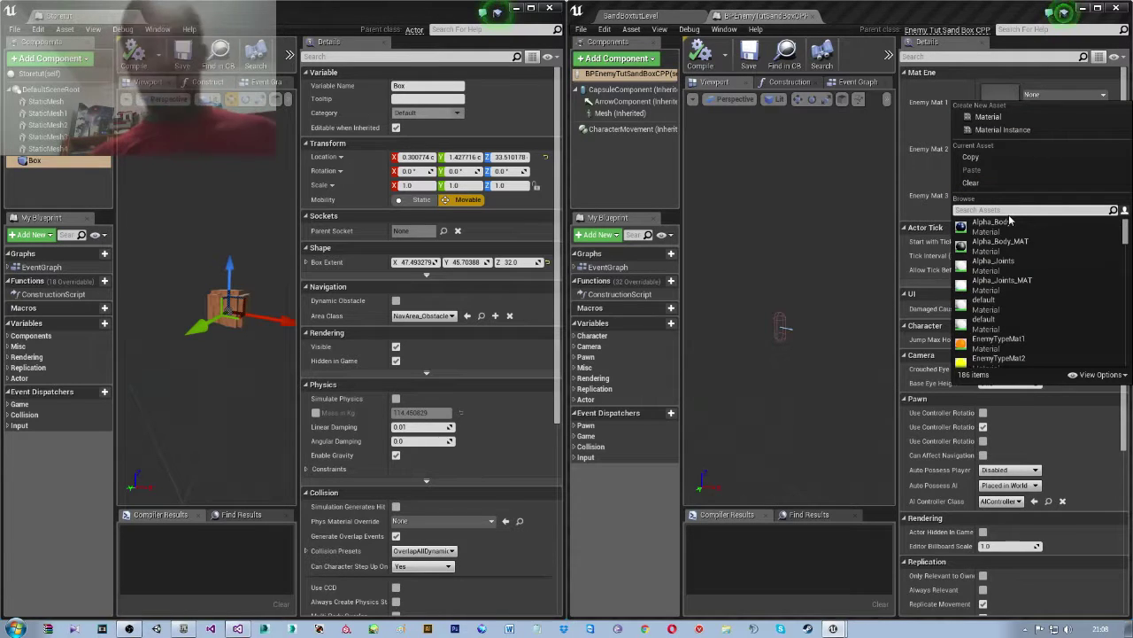
{"action": "type", "text": "Red"}
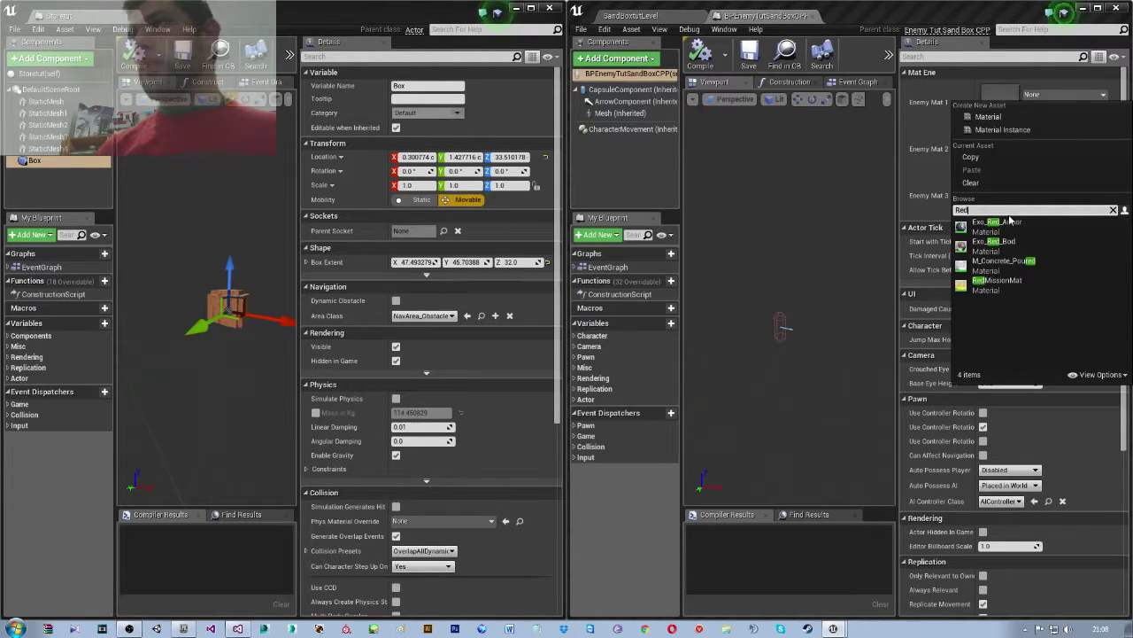
{"action": "type", "text": "mi"}
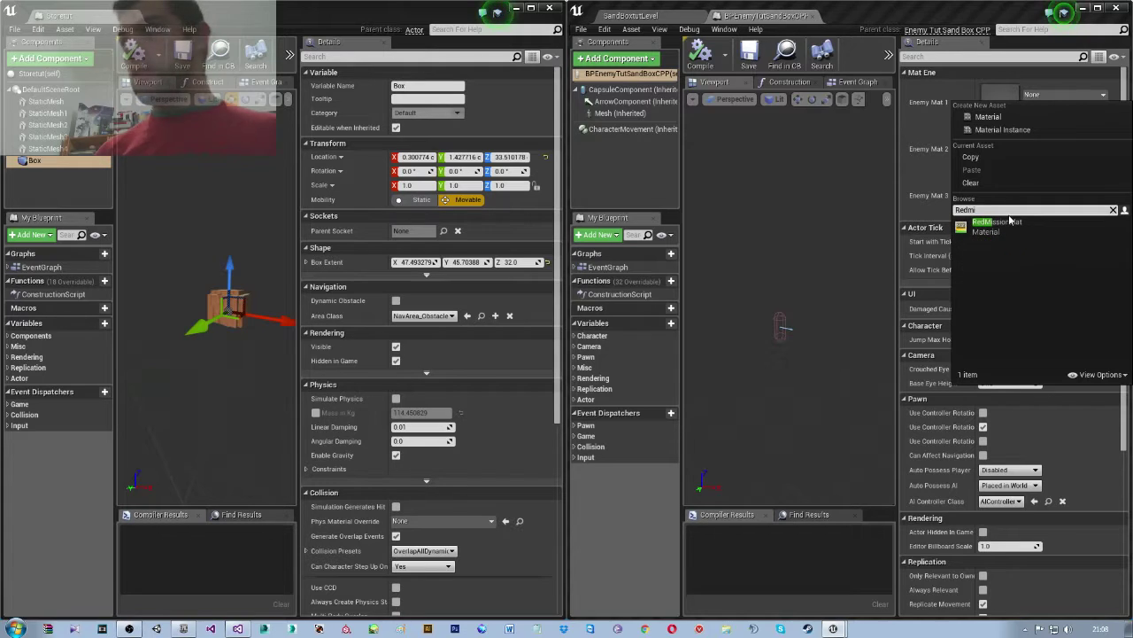
{"action": "left_click", "coordinate": [996, 222]}
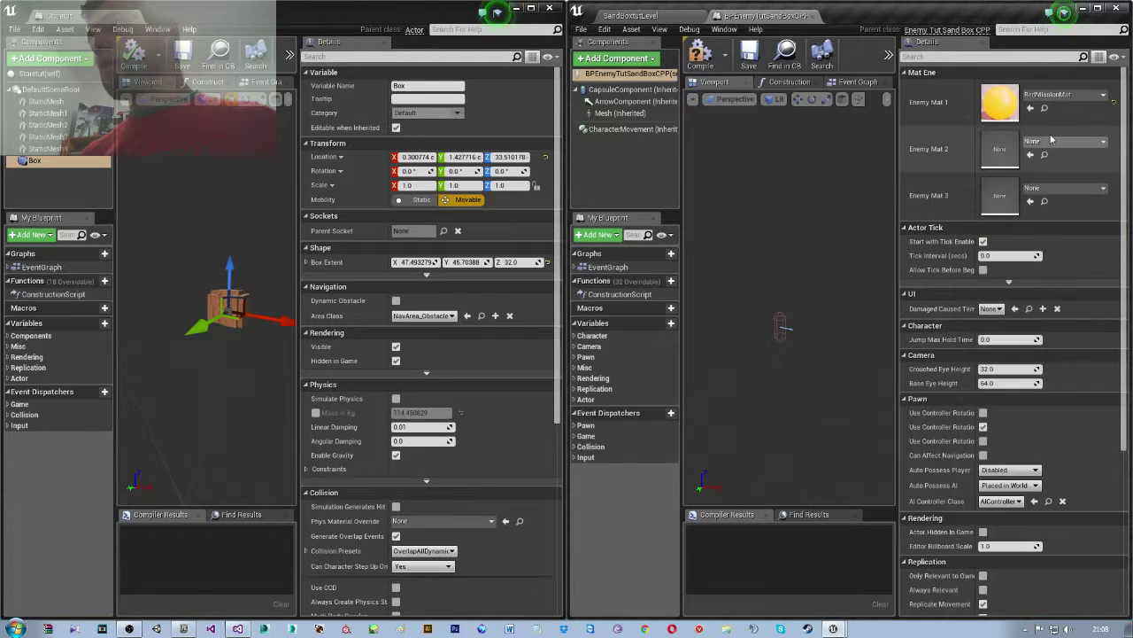
{"action": "left_click", "coordinate": [1050, 142]}
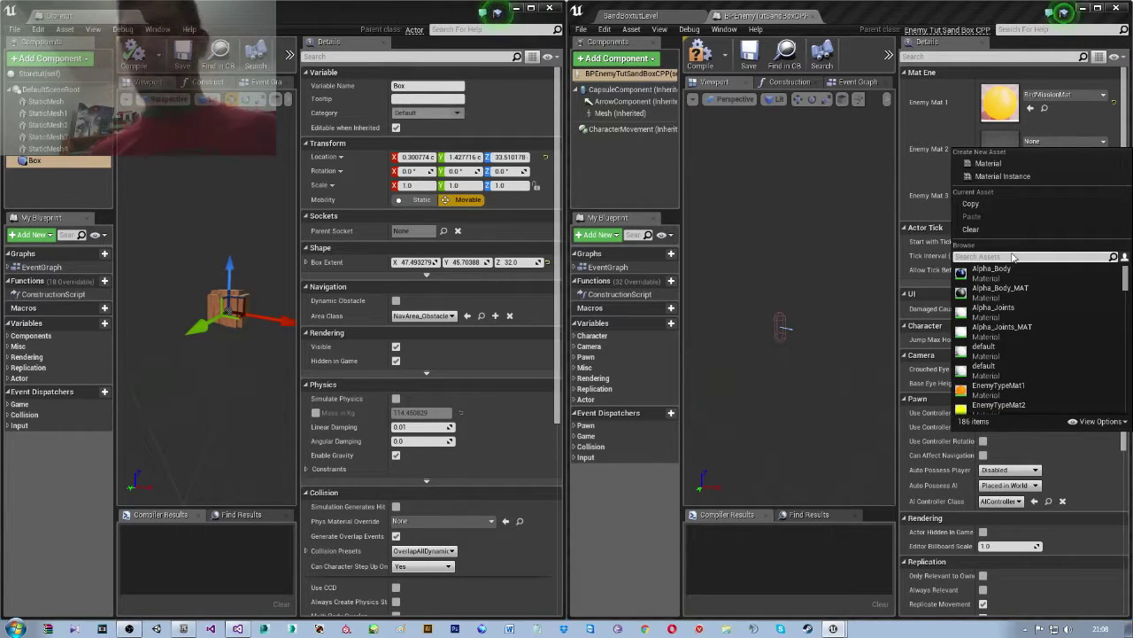
{"action": "type", "text": "yell"}
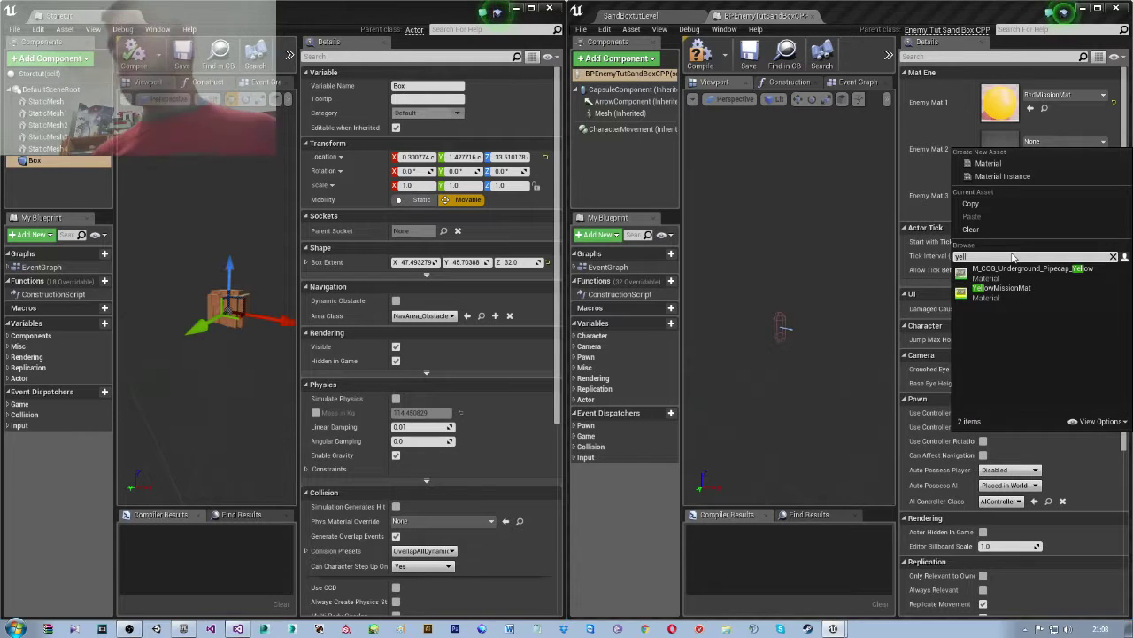
{"action": "left_click", "coordinate": [1000, 287]}
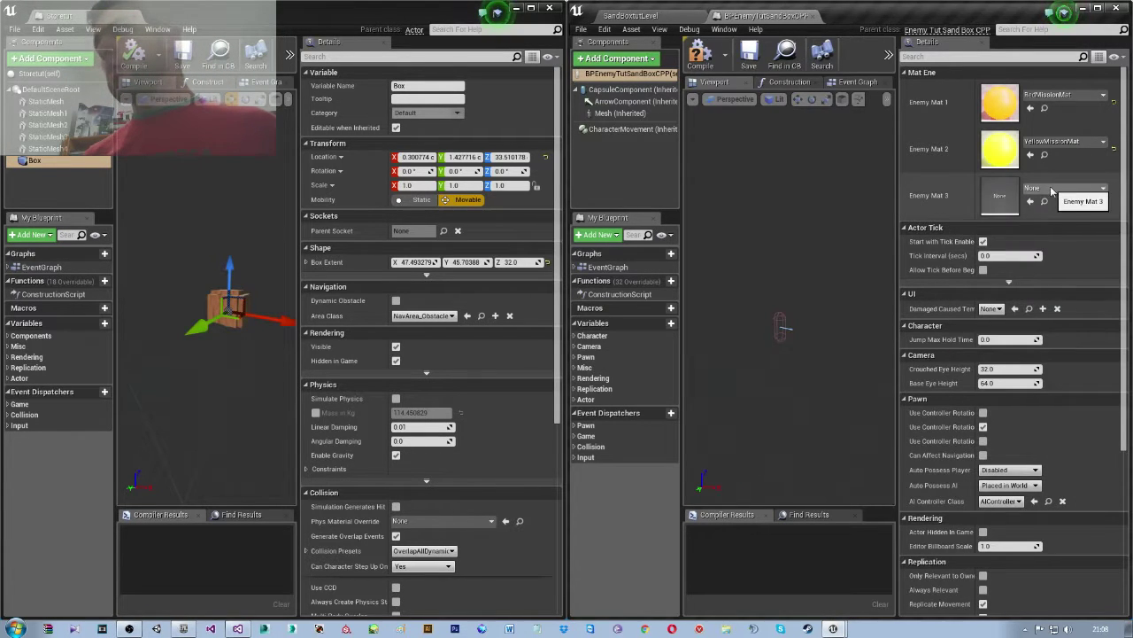
{"action": "left_click", "coordinate": [1051, 189]}
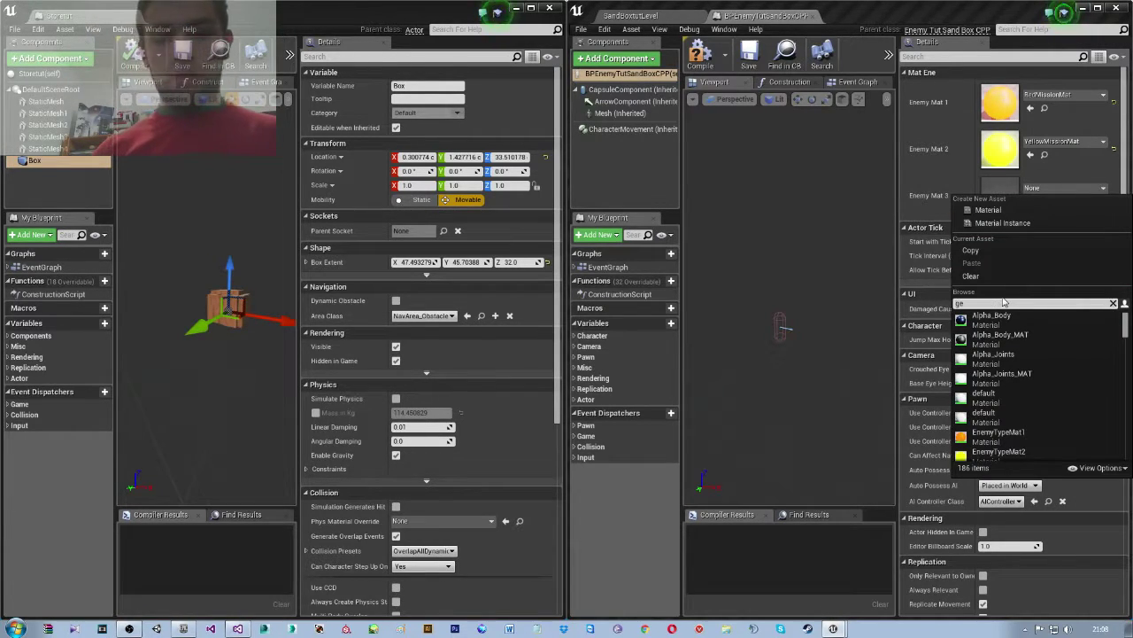
{"action": "type", "text": "ree"}
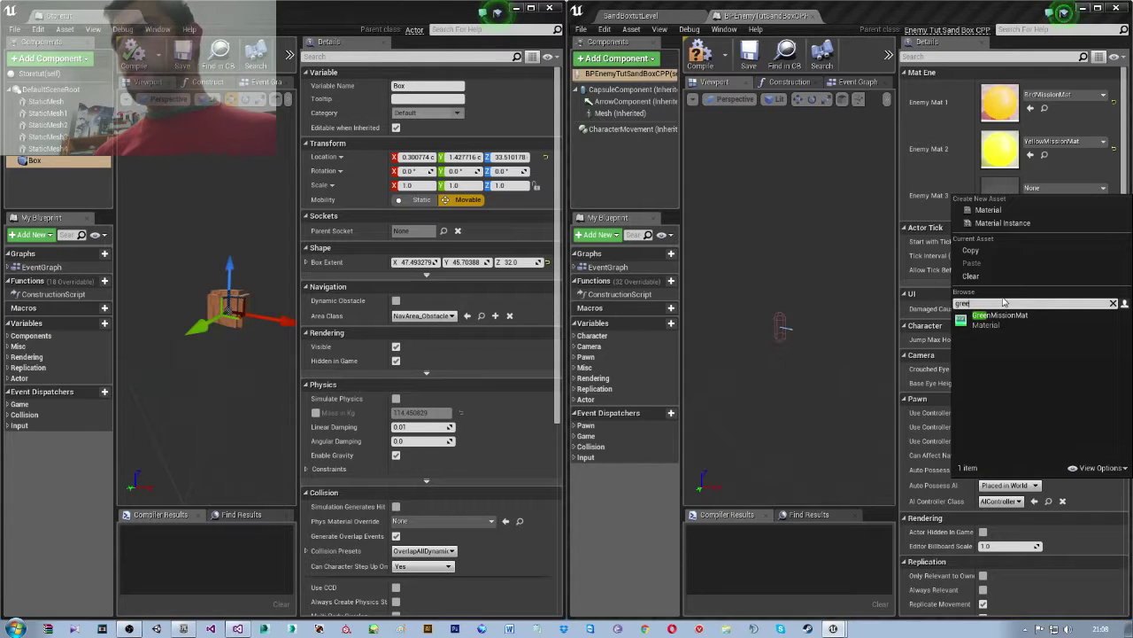
{"action": "left_click", "coordinate": [1000, 315]}
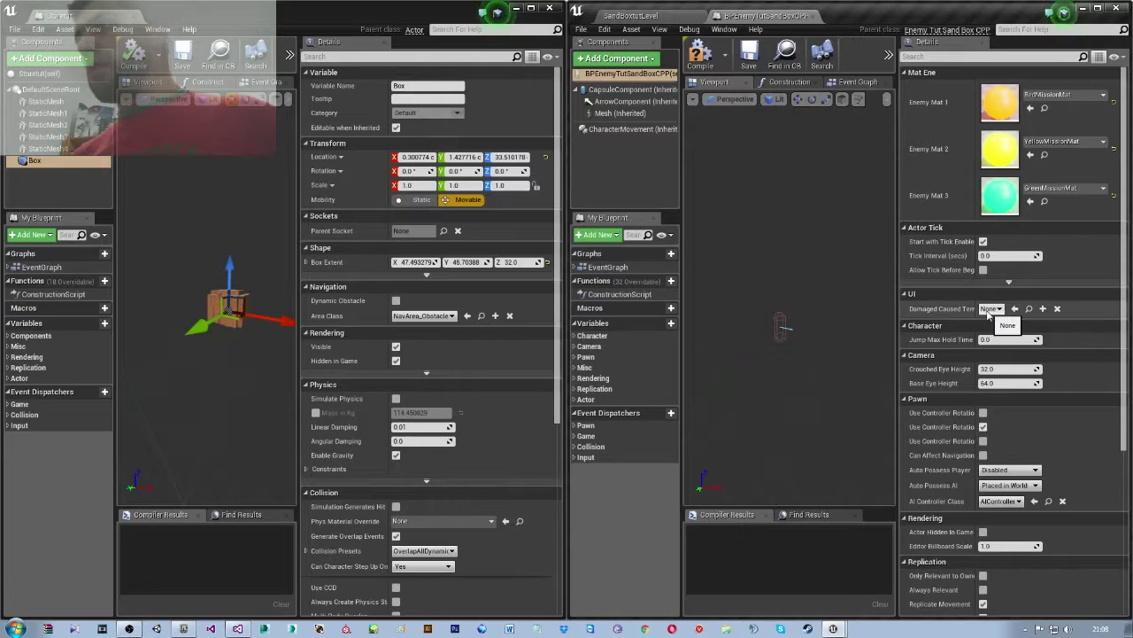
{"action": "left_click", "coordinate": [989, 309]}
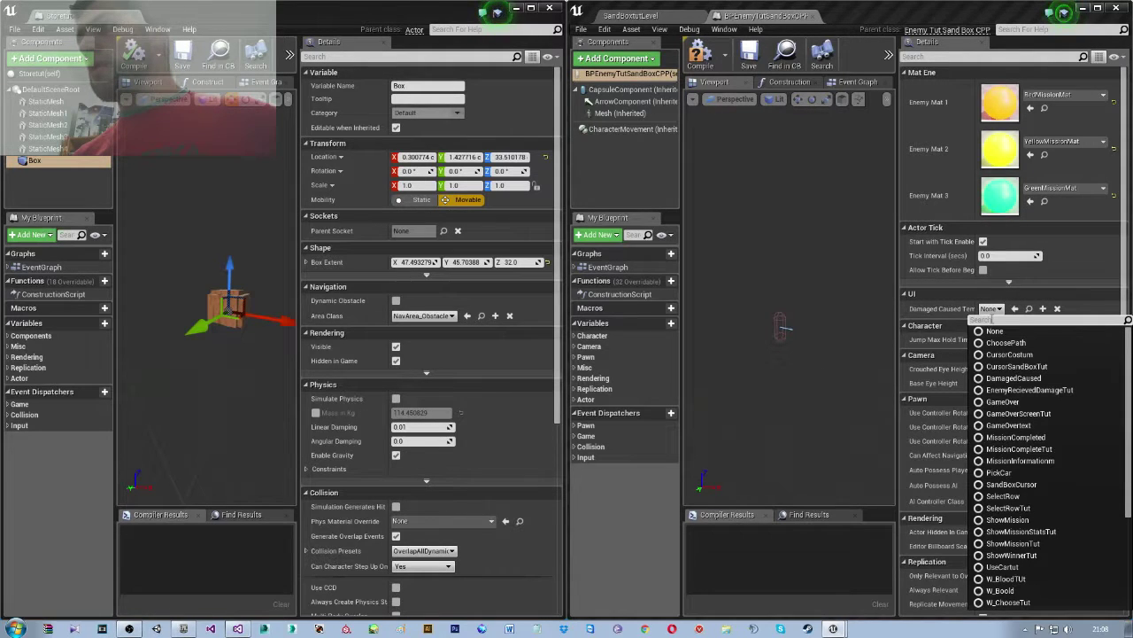
- Search 'dama' and set the UI Damaged Caused class to EnemyRecievedDamageTut
{"action": "type", "text": "dama"}
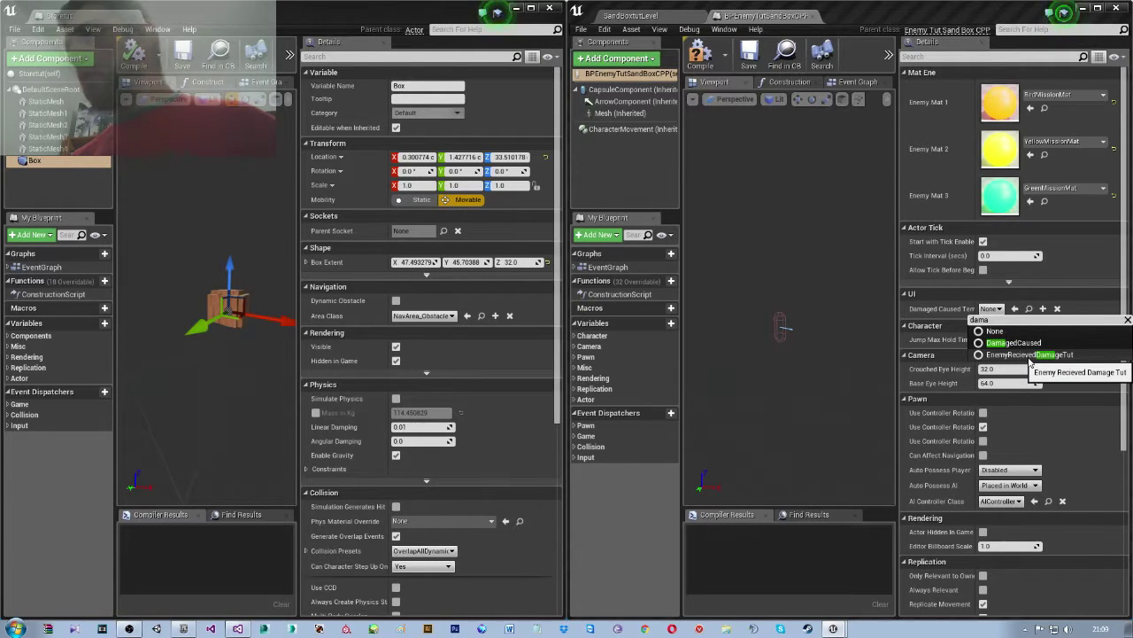
{"action": "left_click", "coordinate": [1030, 356]}
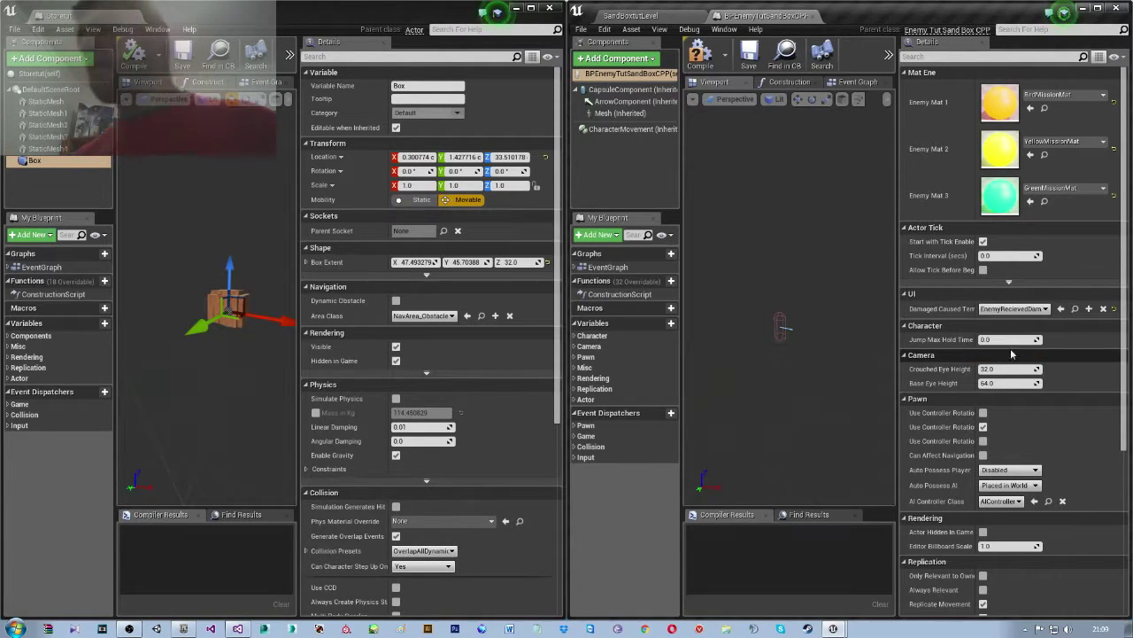
{"action": "scroll", "coordinate": [943, 274], "scroll_direction": "down", "scroll_amount": 1}
{"action": "scroll", "coordinate": [966, 295], "scroll_direction": "down", "scroll_amount": 1}
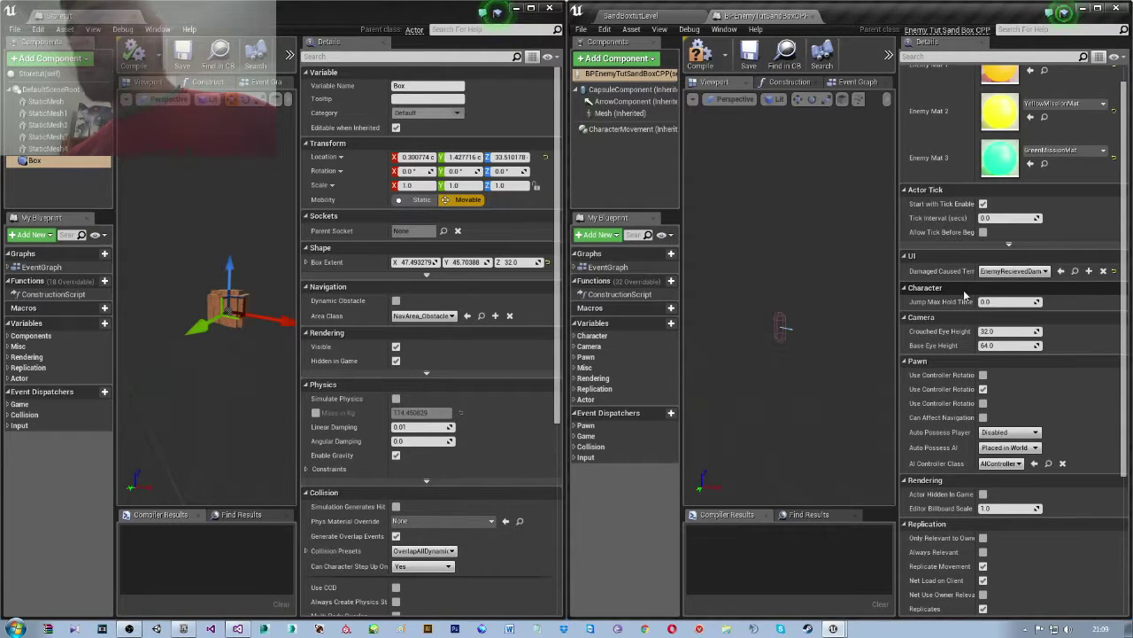
{"action": "scroll", "coordinate": [965, 295], "scroll_direction": "down", "scroll_amount": 1}
{"action": "scroll", "coordinate": [963, 290], "scroll_direction": "up", "scroll_amount": 3}
{"action": "scroll", "coordinate": [964, 290], "scroll_direction": "down", "scroll_amount": 3}
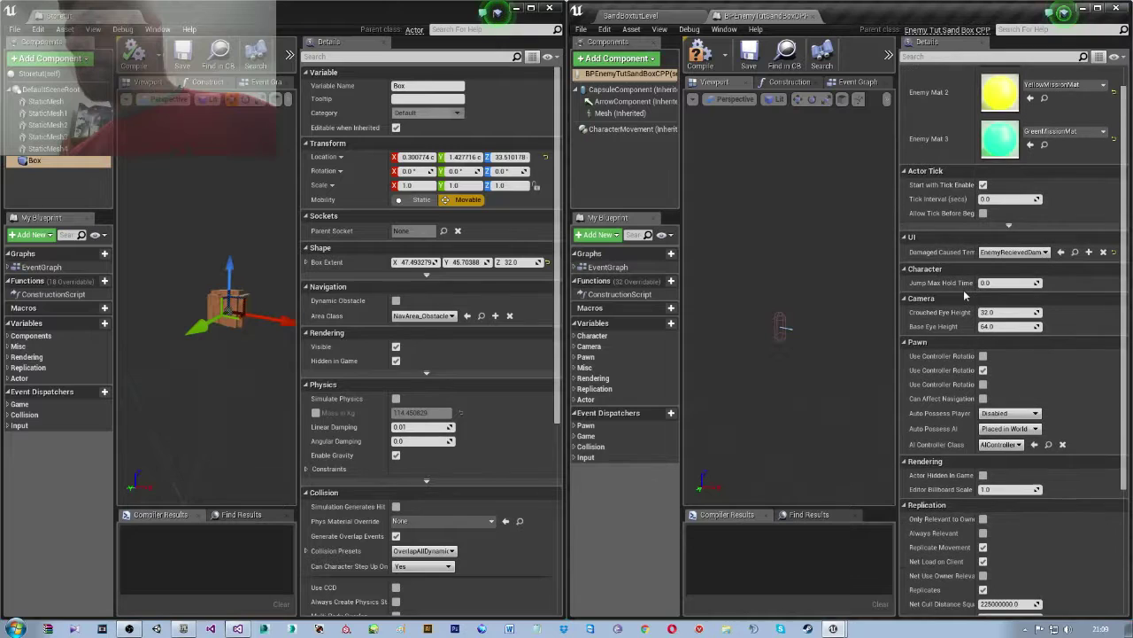
{"action": "scroll", "coordinate": [966, 295], "scroll_direction": "down", "scroll_amount": 2}
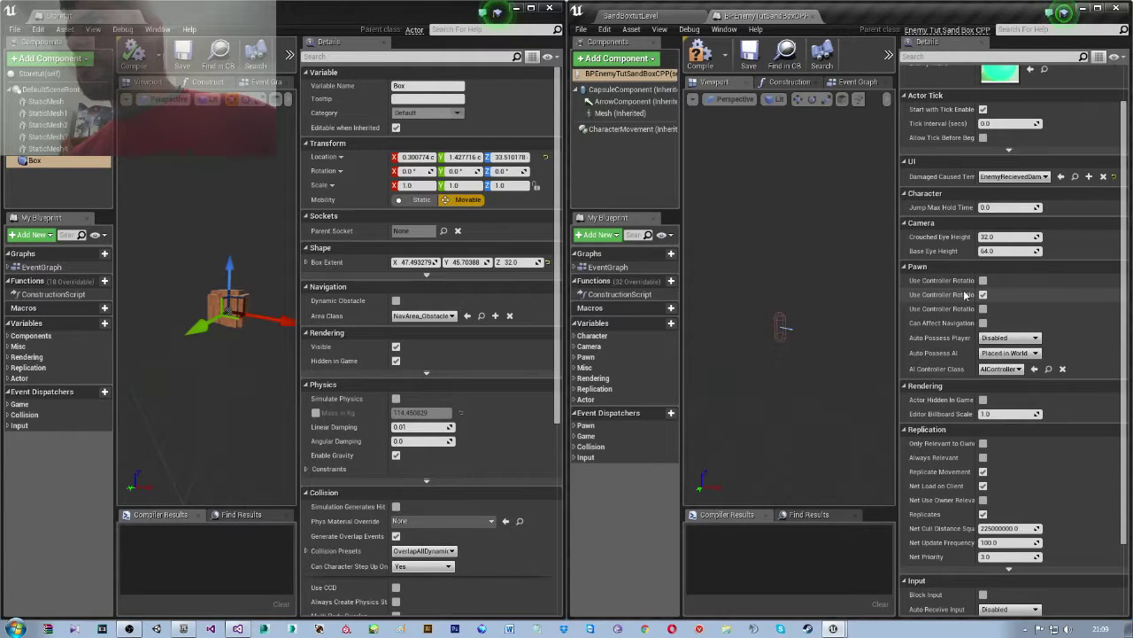
{"action": "scroll", "coordinate": [965, 295], "scroll_direction": "down", "scroll_amount": 2}
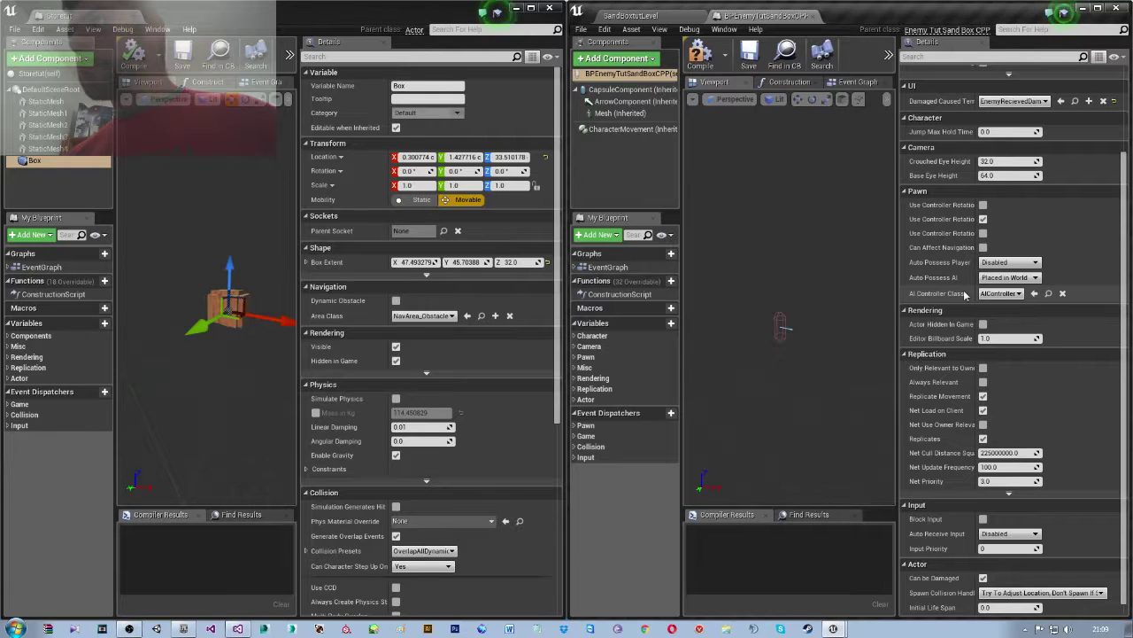
{"action": "scroll", "coordinate": [966, 295], "scroll_direction": "down", "scroll_amount": 1}
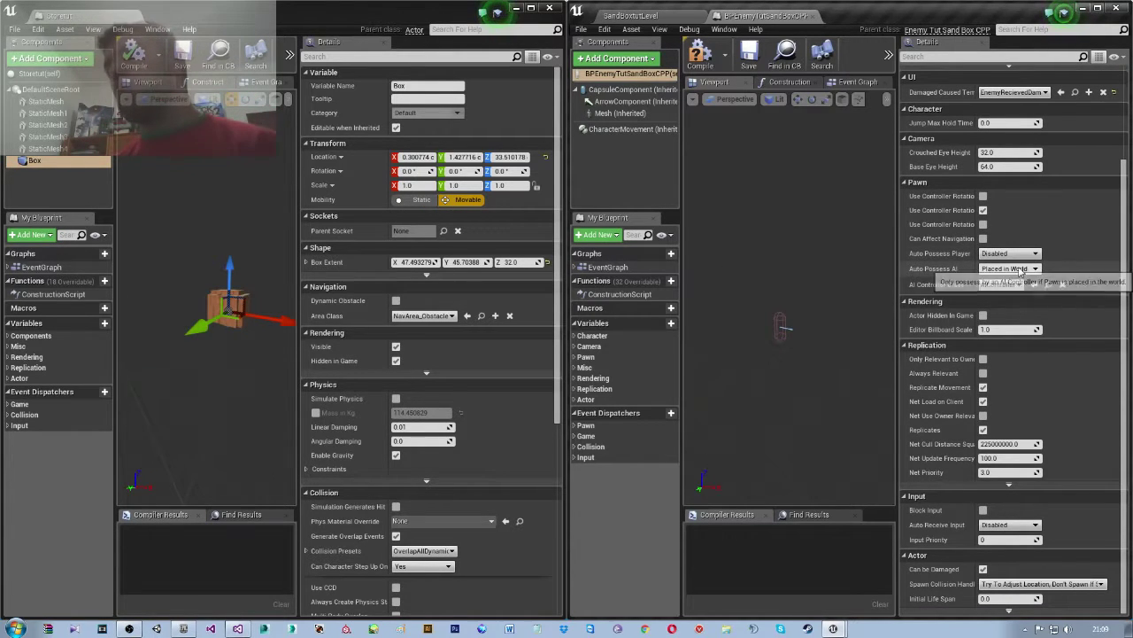
- Set Auto Possess AI to Placed in World or Spawned and AI Controller Class to AIEnemyTutSandBox, then compile
{"action": "left_click", "coordinate": [1009, 268]}
{"action": "left_click", "coordinate": [1005, 304]}
{"action": "left_click", "coordinate": [1014, 285]}
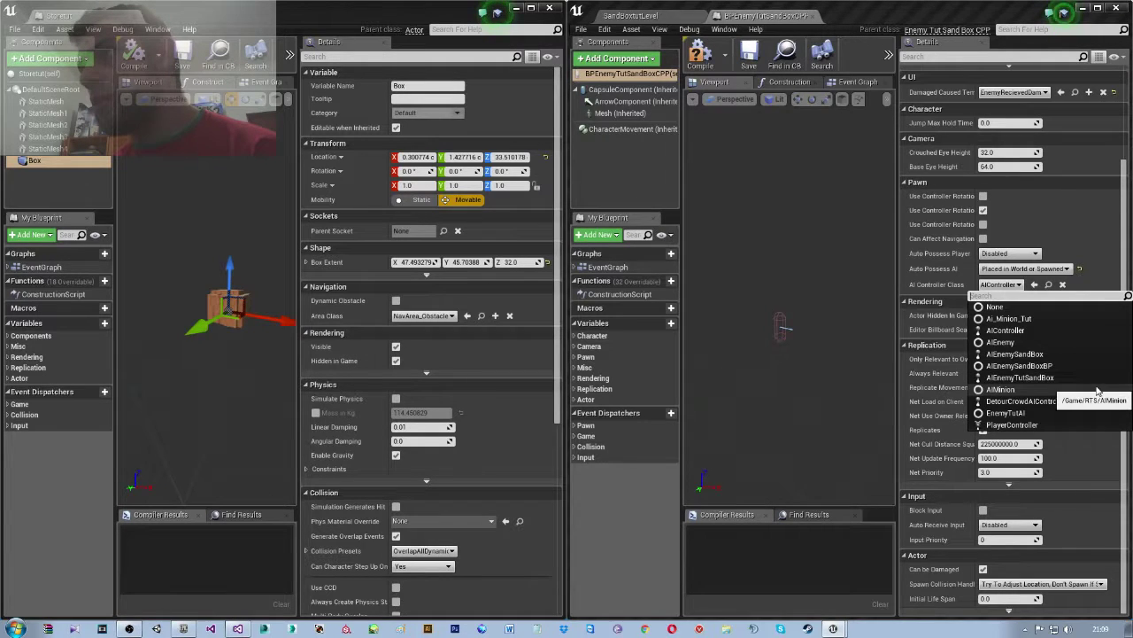
{"action": "left_click", "coordinate": [1022, 379]}
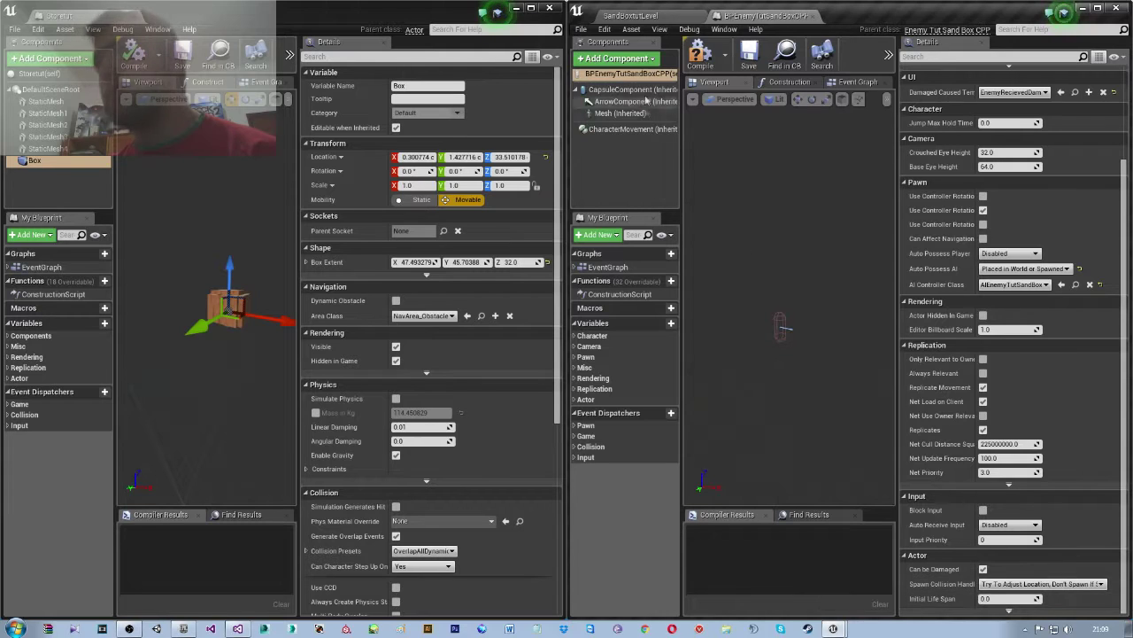
{"action": "left_click", "coordinate": [705, 55]}
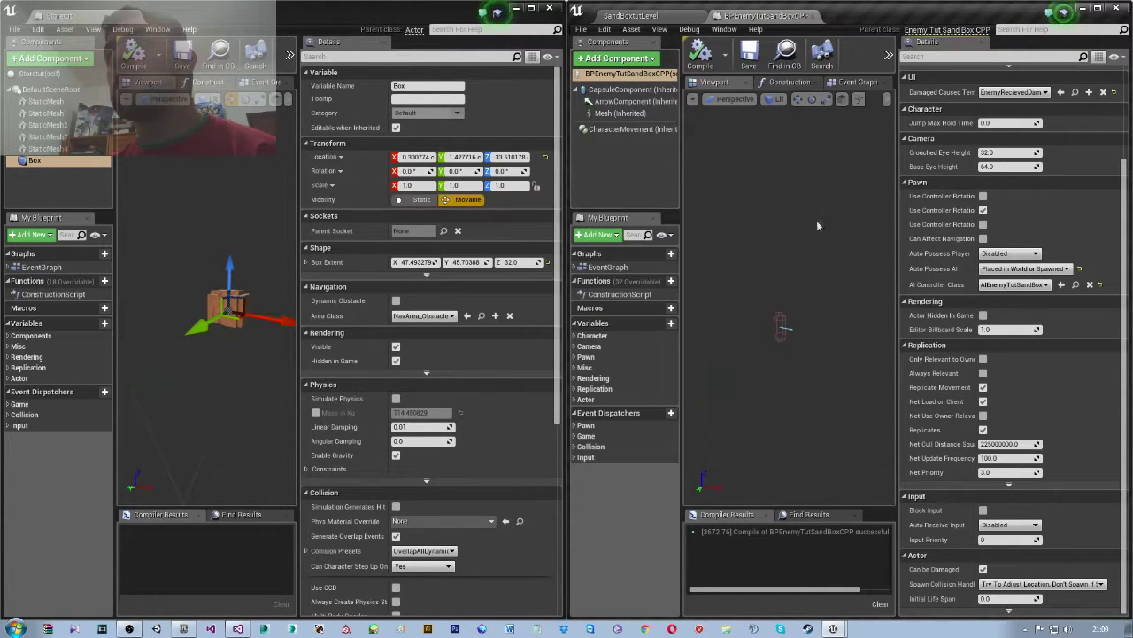
- Set the inherited Mesh's skeletal mesh to Bee2 and recompile the enemy blueprint
{"action": "left_click", "coordinate": [620, 113]}
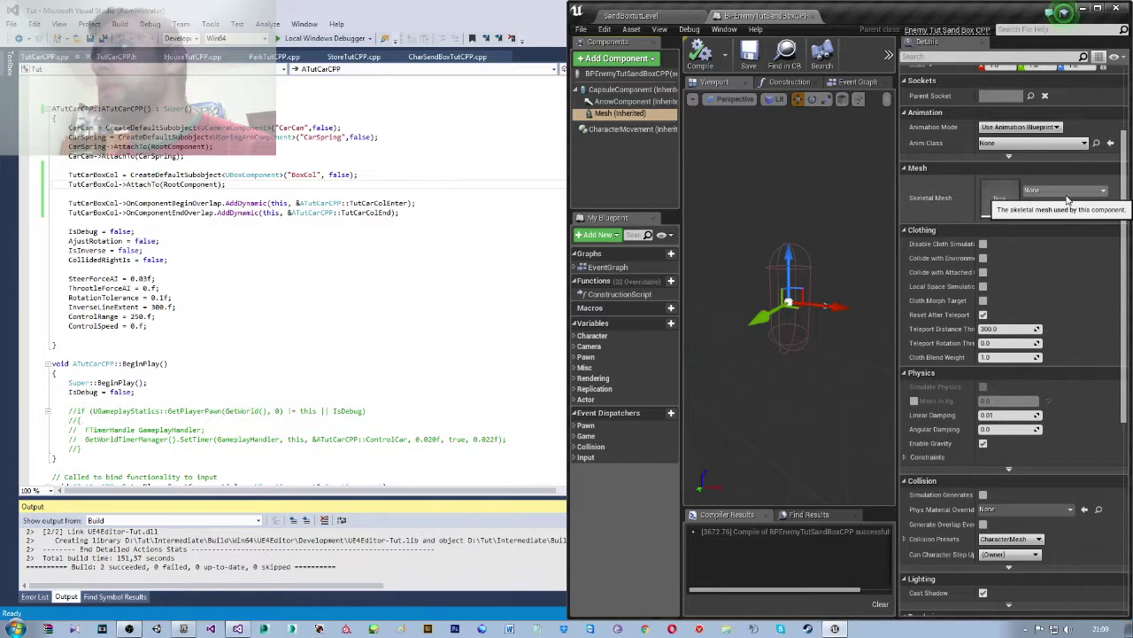
{"action": "left_click", "coordinate": [1050, 193]}
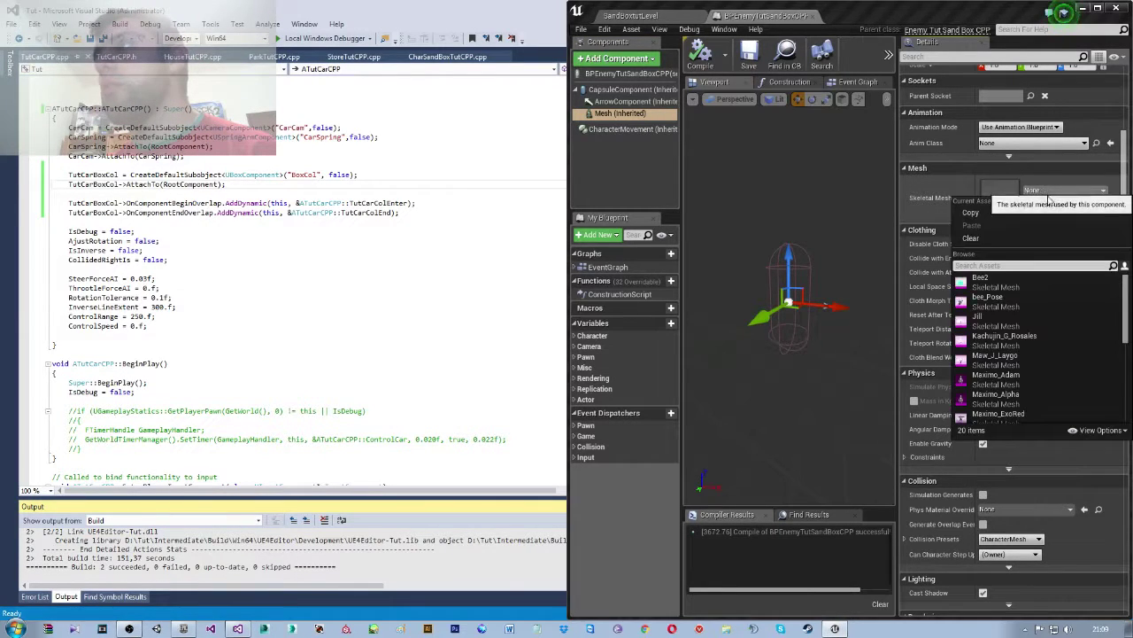
{"action": "left_click", "coordinate": [1045, 282]}
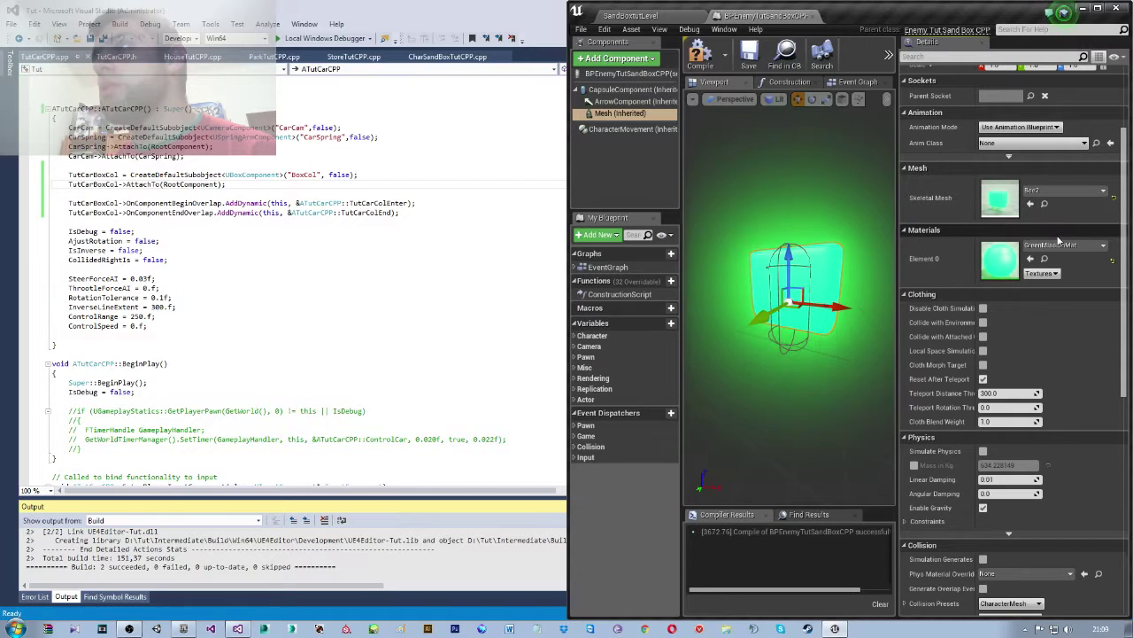
{"action": "left_click_drag", "start_coordinate": [753, 292], "coordinate": [795, 286]}
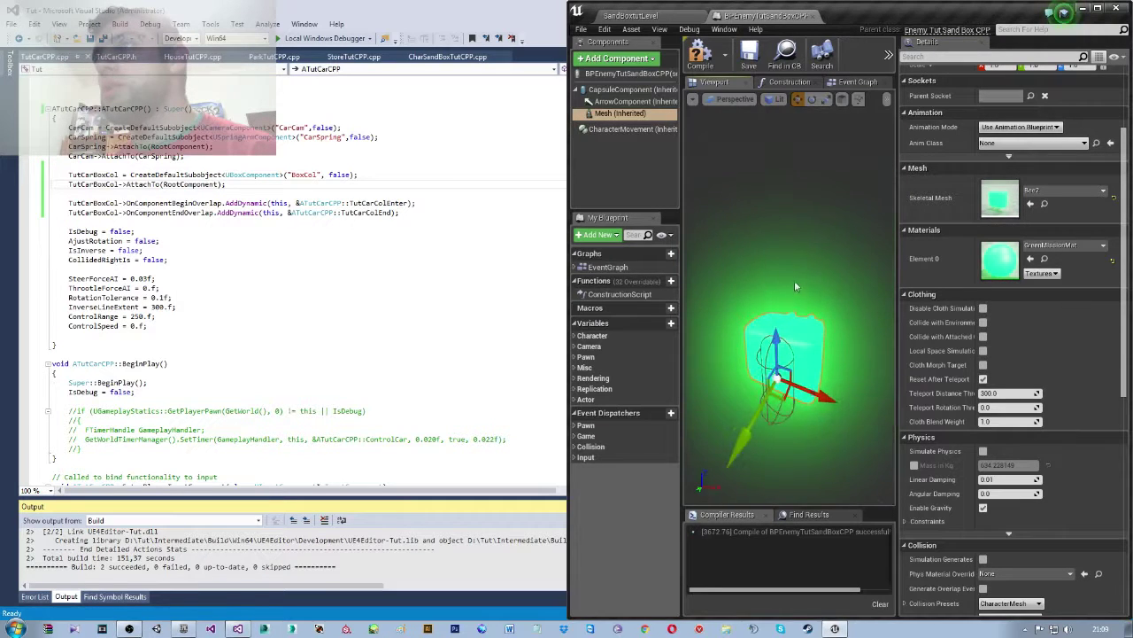
{"action": "scroll", "coordinate": [795, 286], "scroll_direction": "down", "scroll_amount": 3}
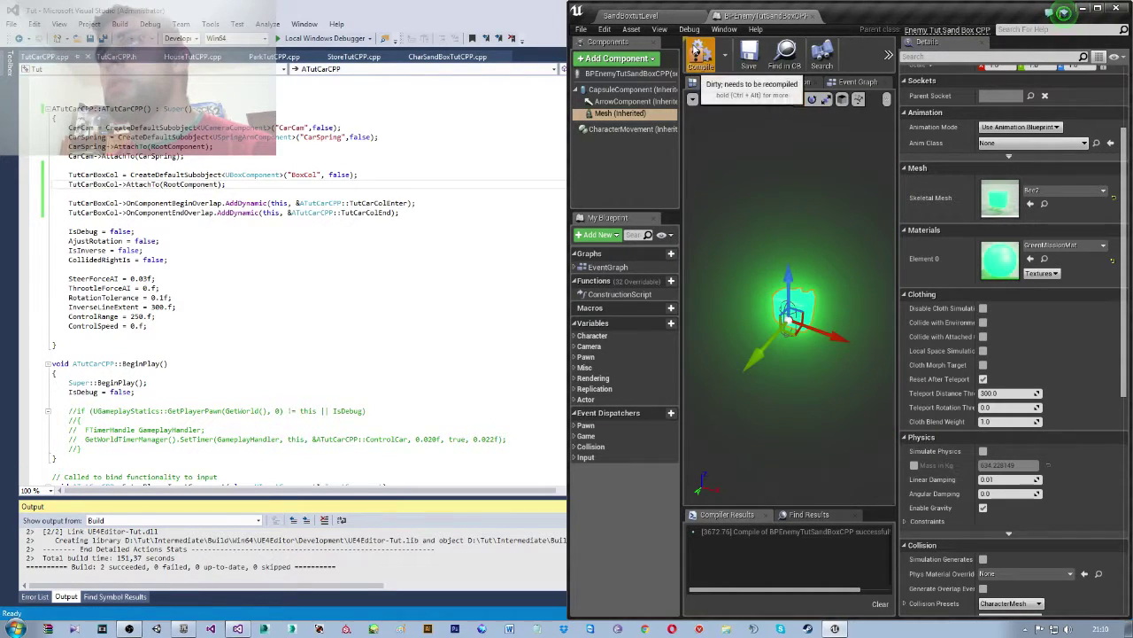
{"action": "left_click", "coordinate": [698, 53]}
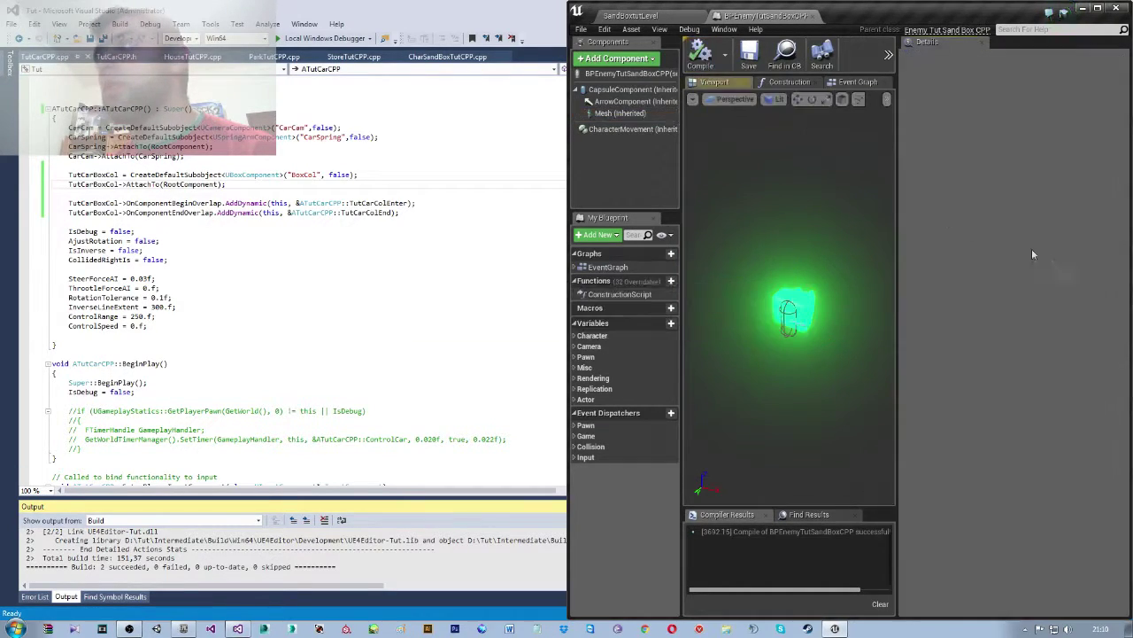
- Set the Mesh's Anim Class to BeeAnimBP_C and save the blueprint
{"action": "left_click", "coordinate": [616, 114]}
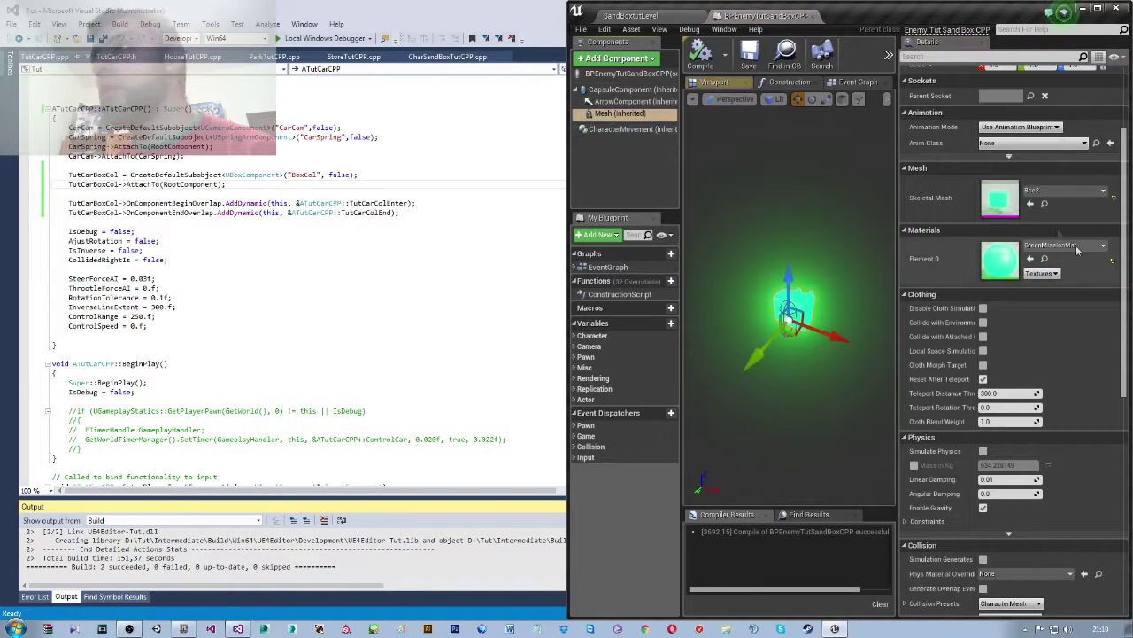
{"action": "left_click", "coordinate": [1025, 142]}
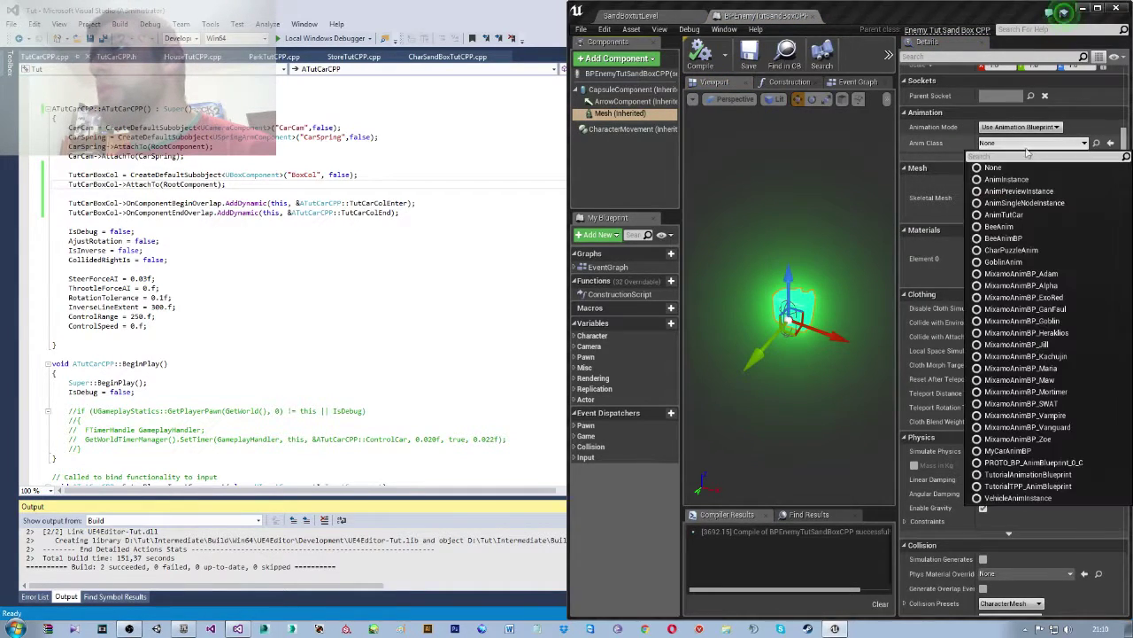
{"action": "left_click", "coordinate": [1019, 238]}
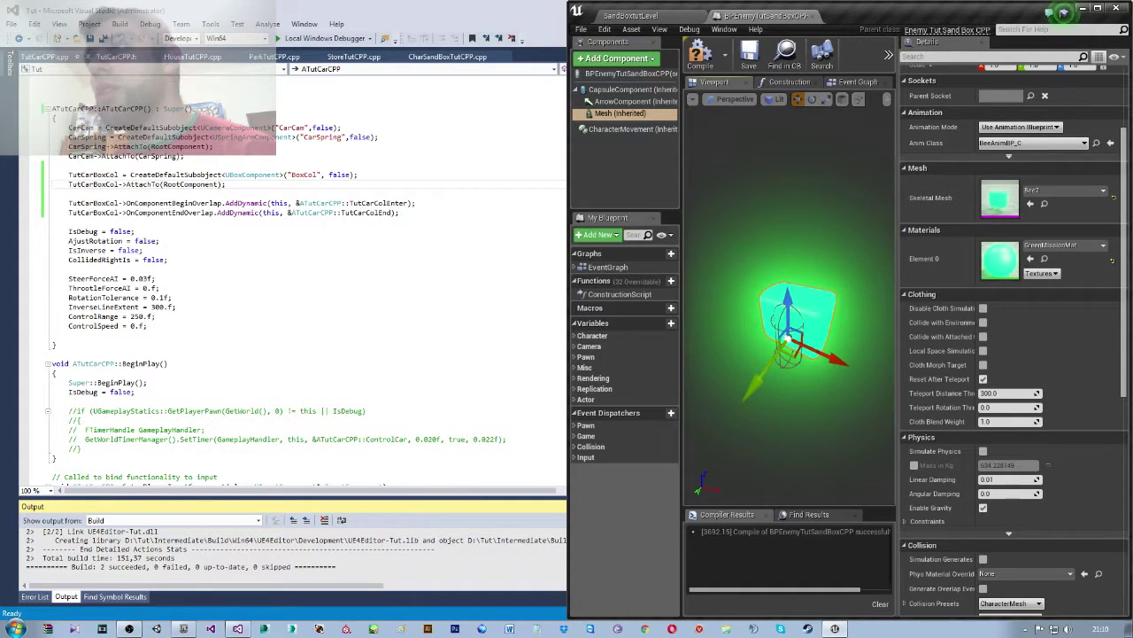
{"action": "left_click", "coordinate": [743, 55]}
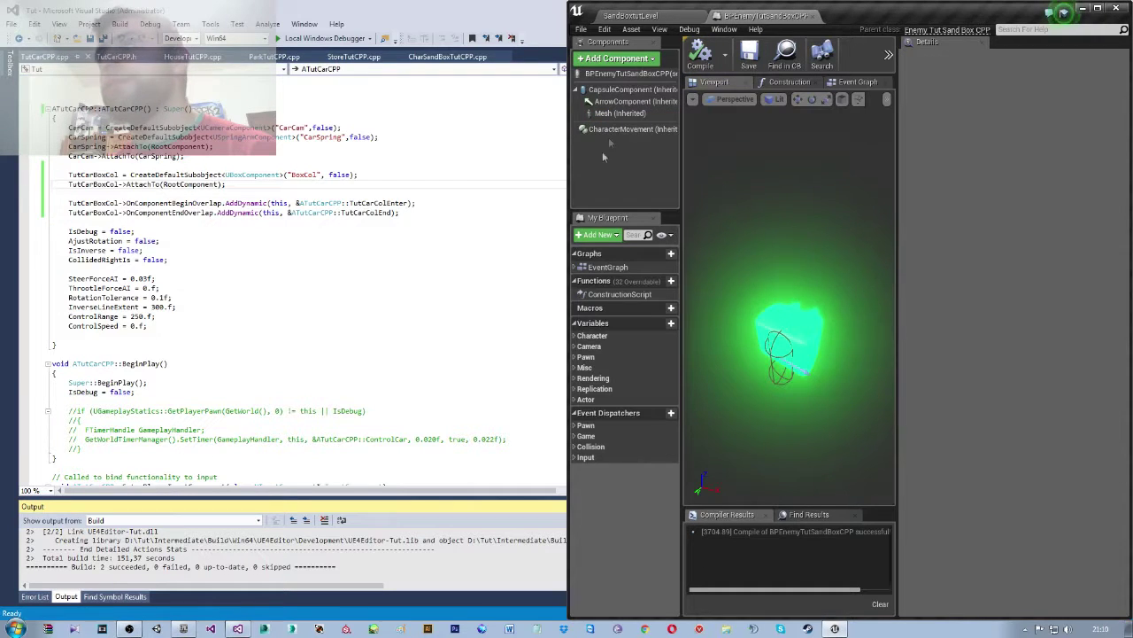
- Inspect the enemy actor, character movement, mesh and capsule settings in the Components panel
{"action": "left_click", "coordinate": [623, 89]}
{"action": "left_click", "coordinate": [623, 75]}
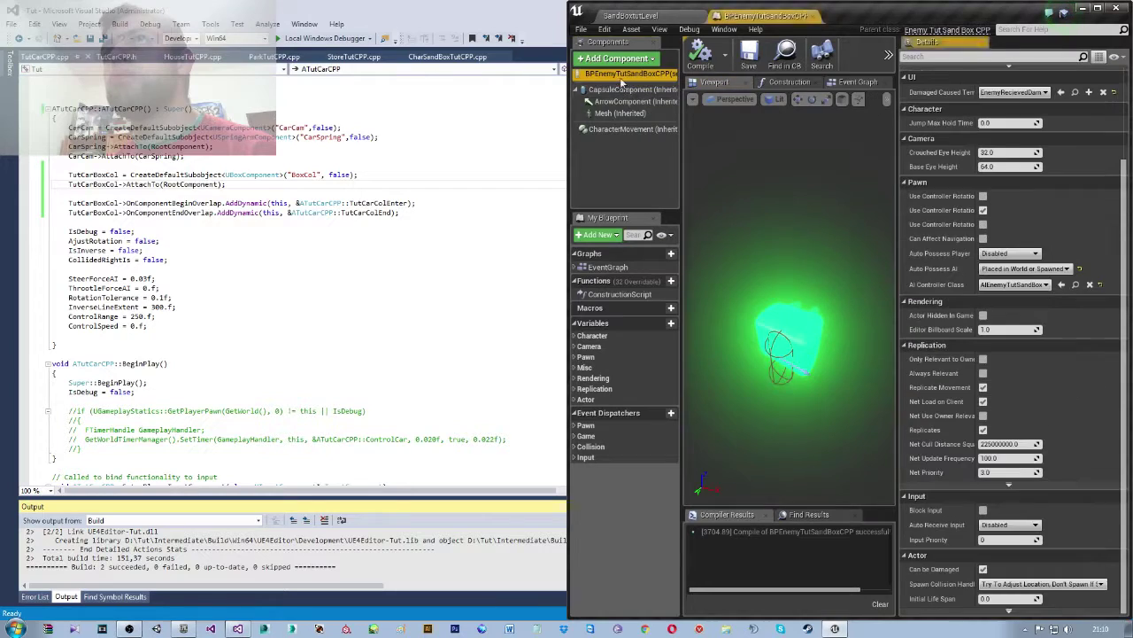
{"action": "left_click", "coordinate": [625, 130]}
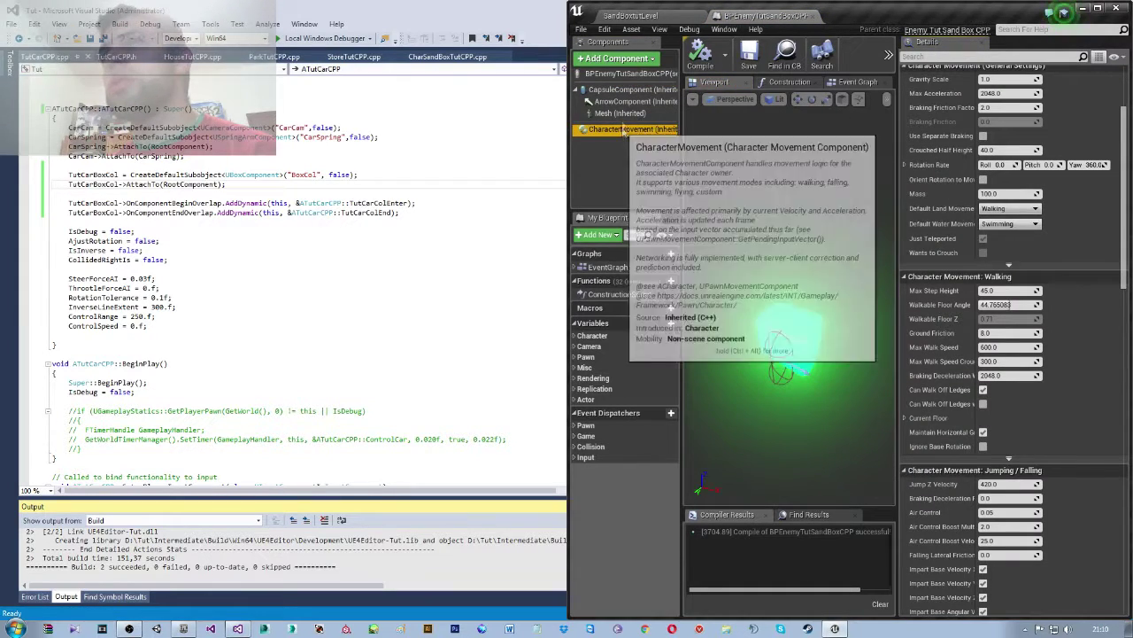
{"action": "left_click", "coordinate": [619, 113]}
{"action": "left_click", "coordinate": [620, 75]}
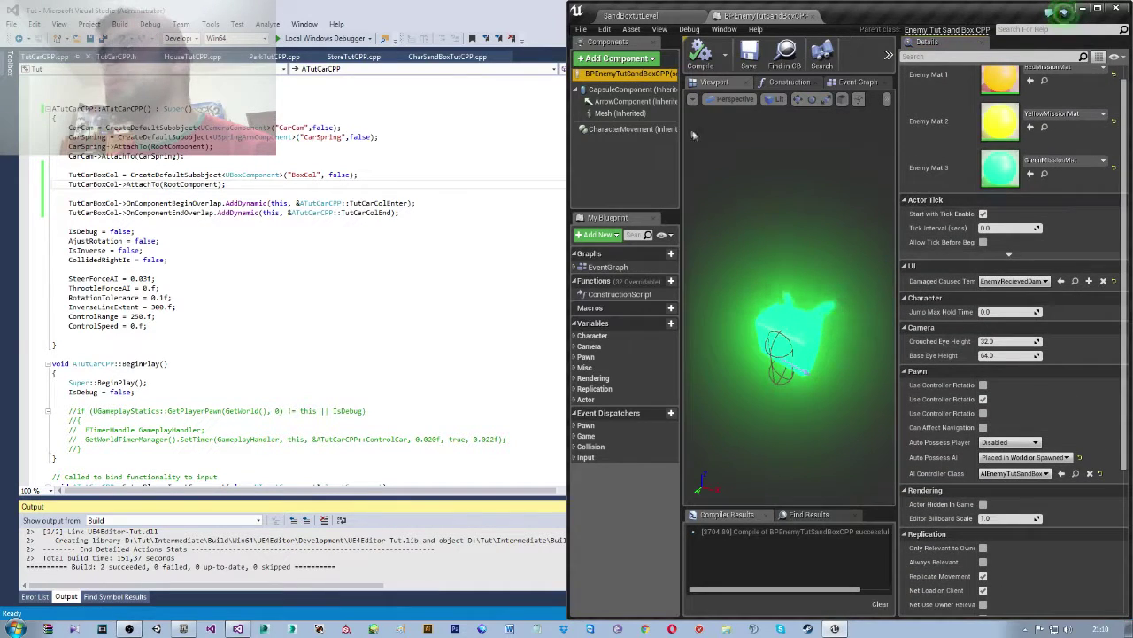
{"action": "left_click", "coordinate": [623, 113]}
{"action": "left_click", "coordinate": [629, 90]}
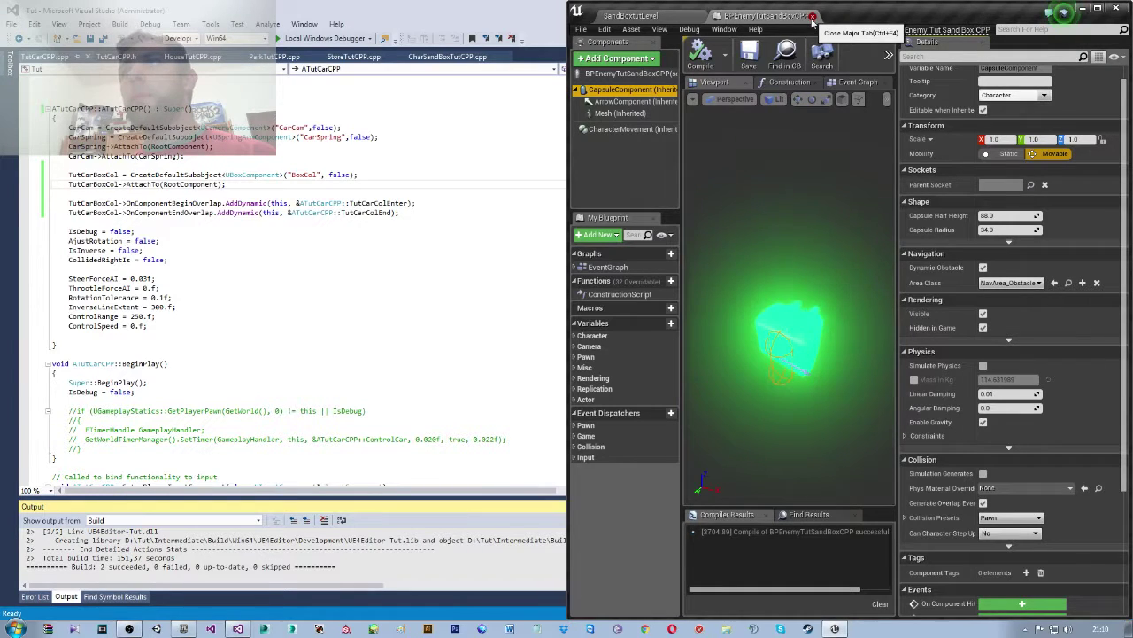
{"action": "scroll", "coordinate": [788, 311], "scroll_direction": "up", "scroll_amount": 3}
{"action": "scroll", "coordinate": [787, 311], "scroll_direction": "down", "scroll_amount": 5}
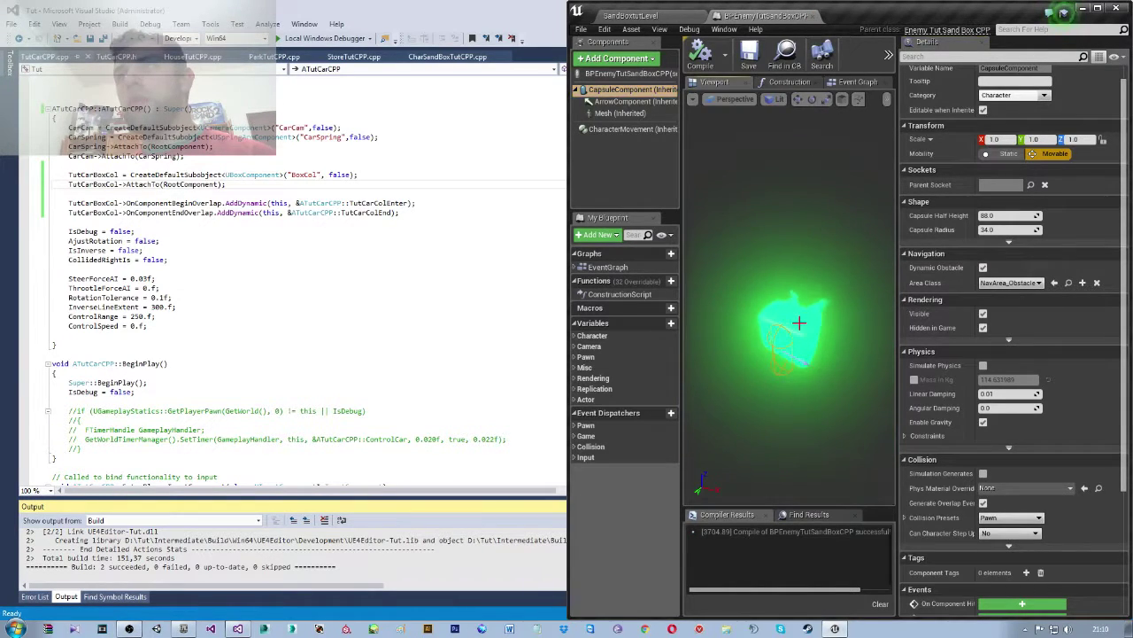
{"action": "mouse_move", "coordinate": [798, 323]}
{"action": "left_mouse_down"}
{"action": "mouse_move", "coordinate": [688, 369]}
{"action": "mouse_move", "coordinate": [797, 389]}
{"action": "mouse_move", "coordinate": [758, 401]}
{"action": "mouse_move", "coordinate": [762, 429]}
{"action": "mouse_move", "coordinate": [764, 402]}
{"action": "left_mouse_up"}
- Rotate the bee mesh to -90° yaw and shift it to the capsule centre
{"action": "left_click", "coordinate": [616, 115]}
{"action": "key", "text": "e"}
{"action": "key", "text": "w"}
{"action": "key", "text": "e"}
{"action": "key", "text": "w"}
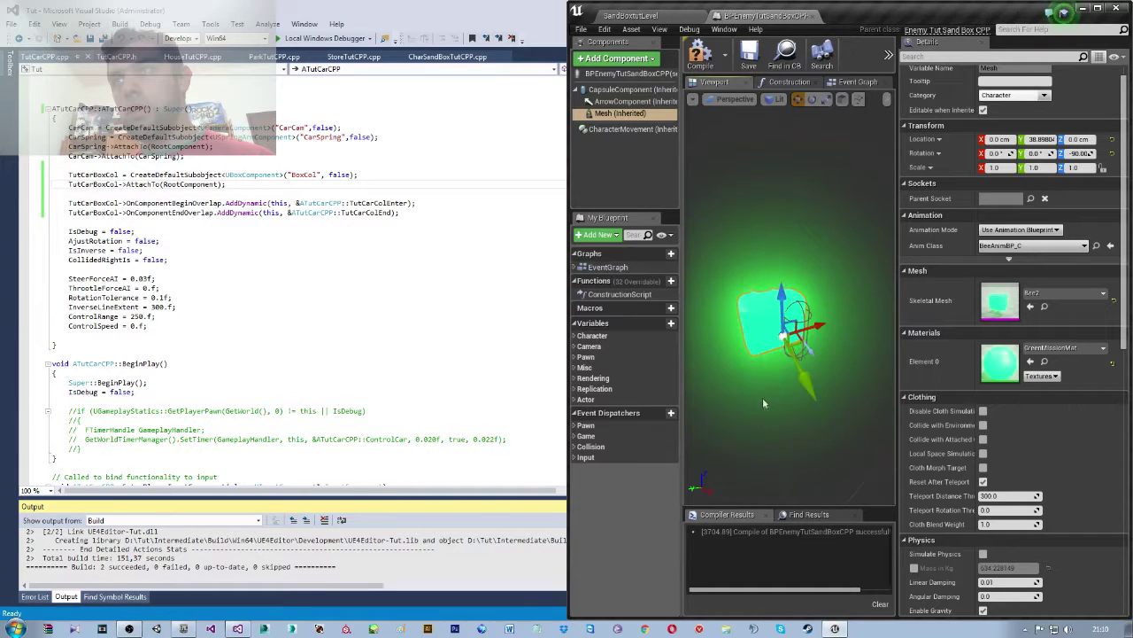
{"action": "mouse_move", "coordinate": [815, 337]}
{"action": "left_mouse_down"}
{"action": "mouse_move", "coordinate": [823, 332]}
{"action": "mouse_move", "coordinate": [821, 349]}
{"action": "mouse_move", "coordinate": [809, 326]}
{"action": "left_mouse_up"}
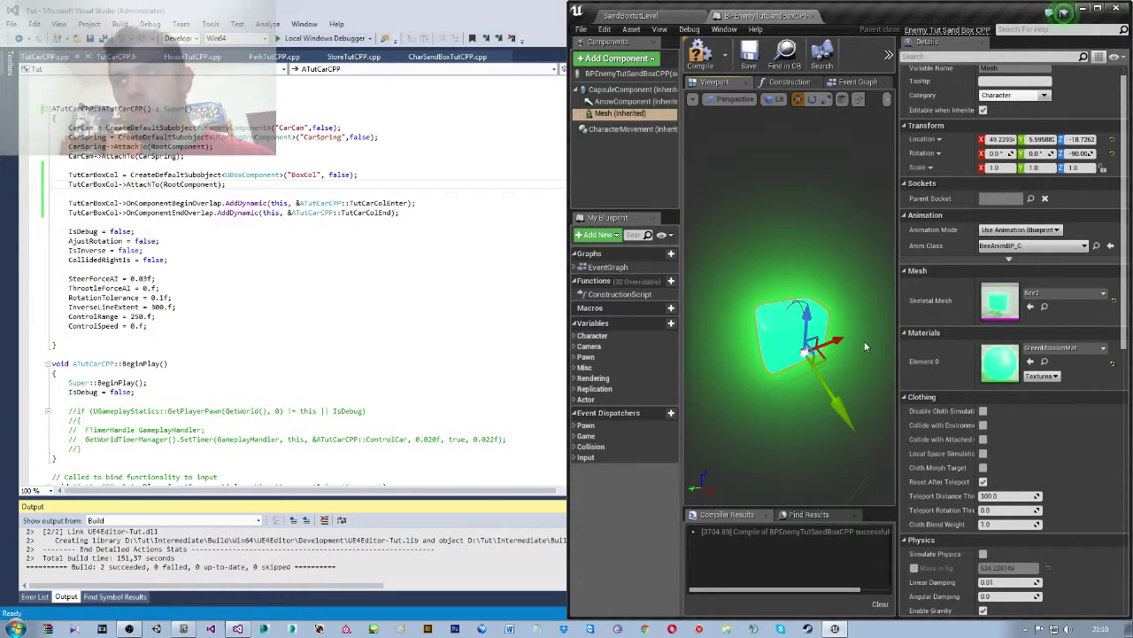
{"action": "right_click_drag", "start_coordinate": [866, 346], "coordinate": [885, 346]}
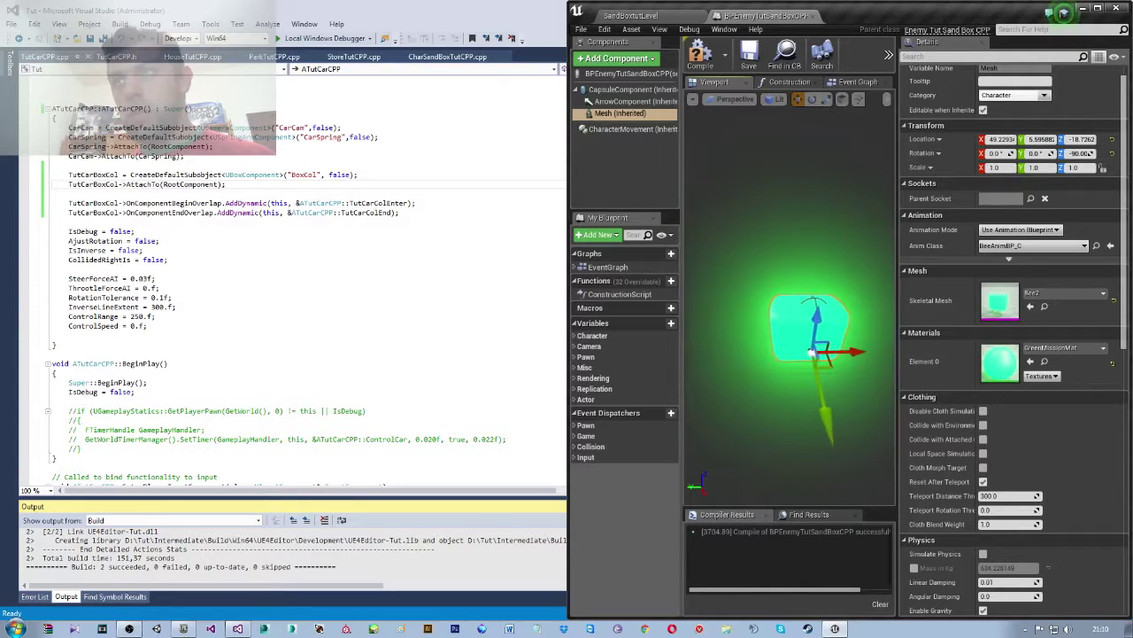
{"action": "left_click_drag", "start_coordinate": [853, 353], "coordinate": [861, 353]}
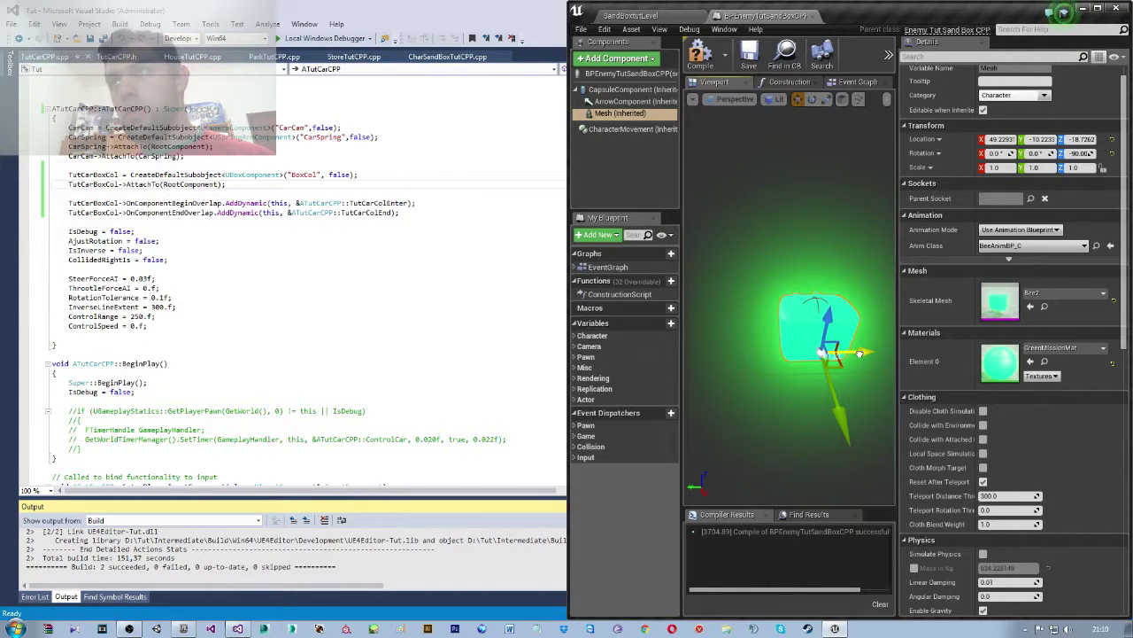
- Scale the bee mesh uniformly down to about 0.45
{"action": "key", "text": "r"}
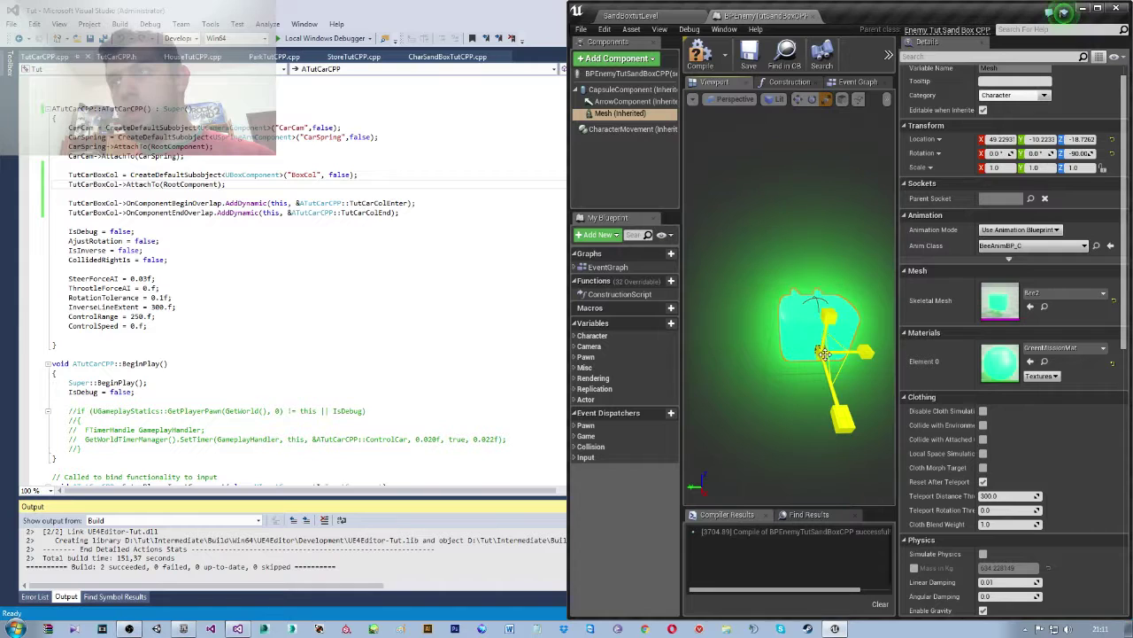
{"action": "left_click_drag", "start_coordinate": [823, 353], "coordinate": [832, 351]}
{"action": "key", "text": "w"}
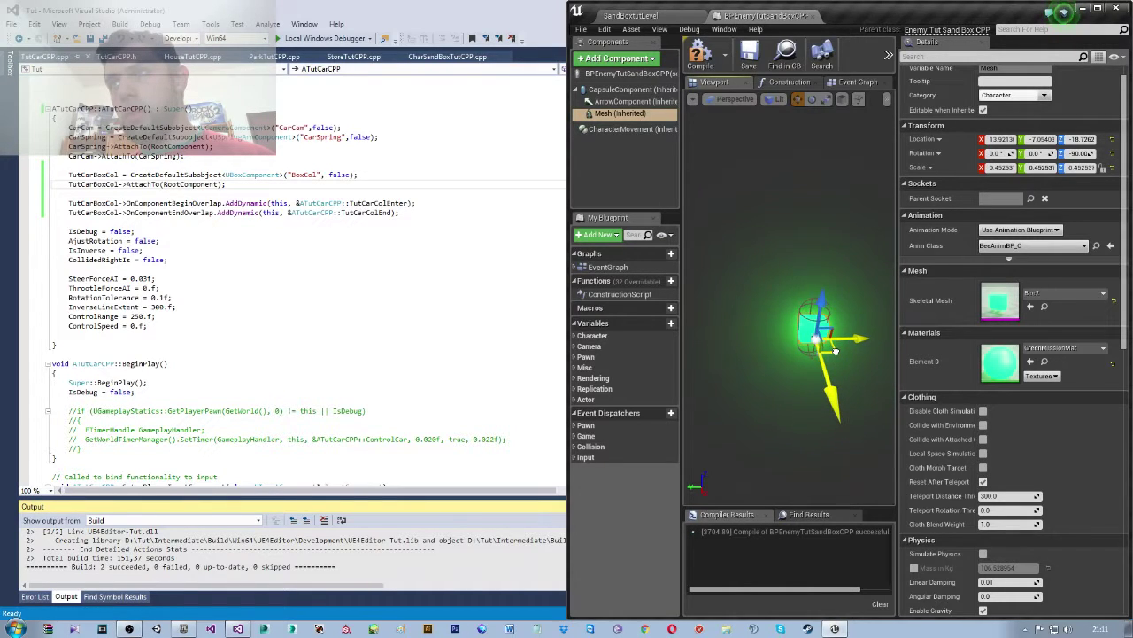
{"action": "mouse_move", "coordinate": [800, 428]}
{"action": "right_mouse_down"}
{"action": "mouse_move", "coordinate": [819, 341]}
{"action": "mouse_move", "coordinate": [708, 217]}
{"action": "right_mouse_up"}
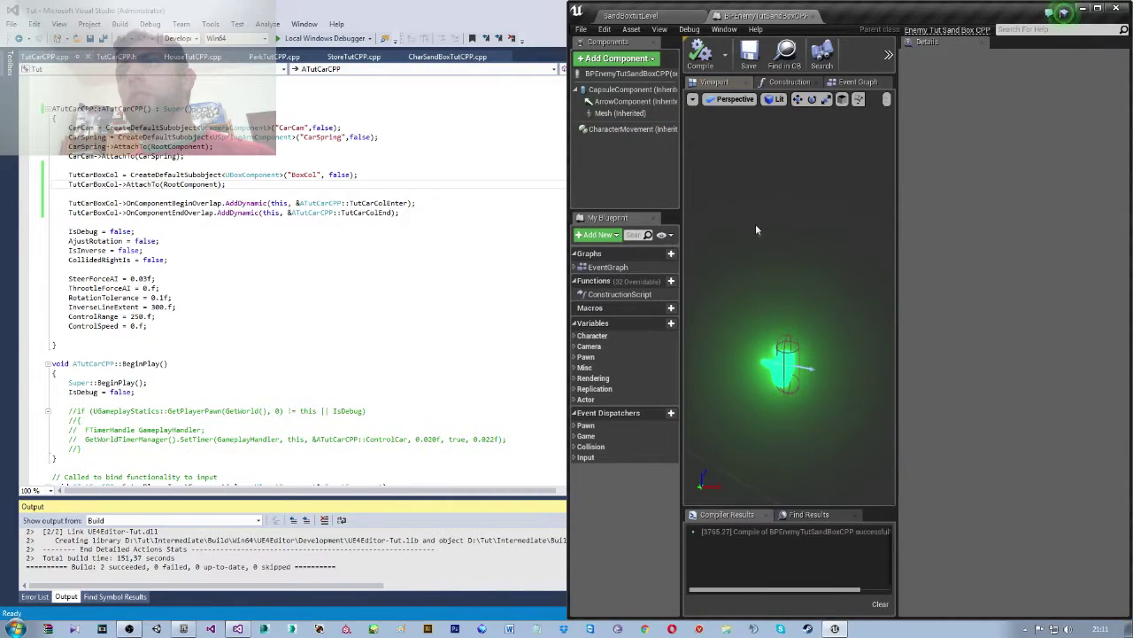
- Close BPEnemyTutSandBoxCPP and open the SandBoxtutLevel Level Blueprint in a maximized window
{"action": "right_click_drag", "start_coordinate": [785, 247], "coordinate": [761, 310]}
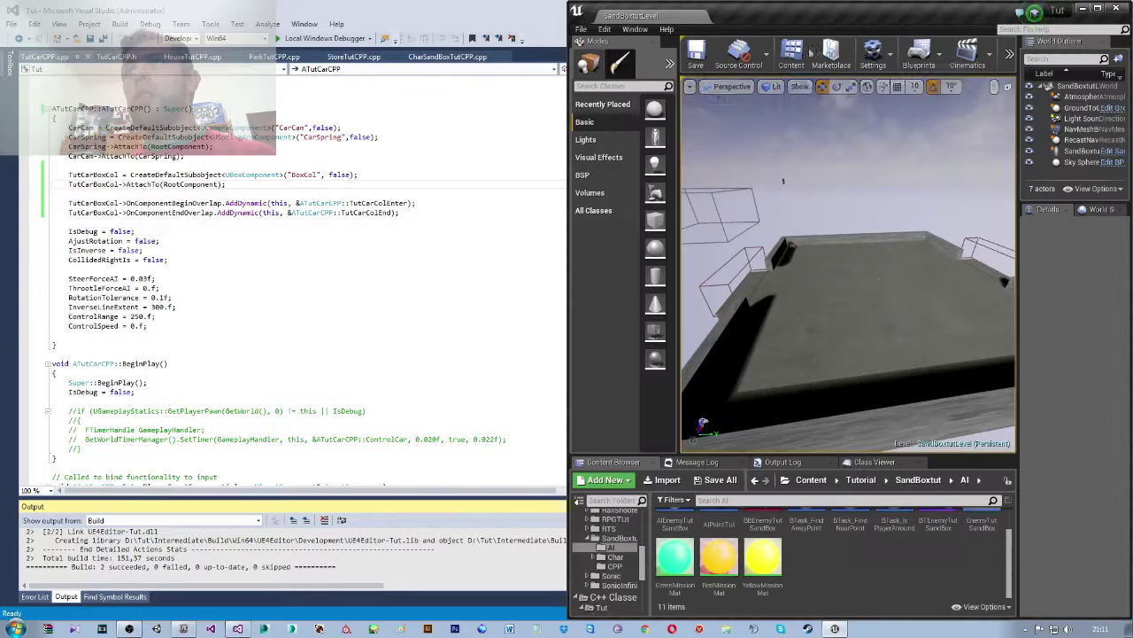
{"action": "left_click", "coordinate": [808, 16]}
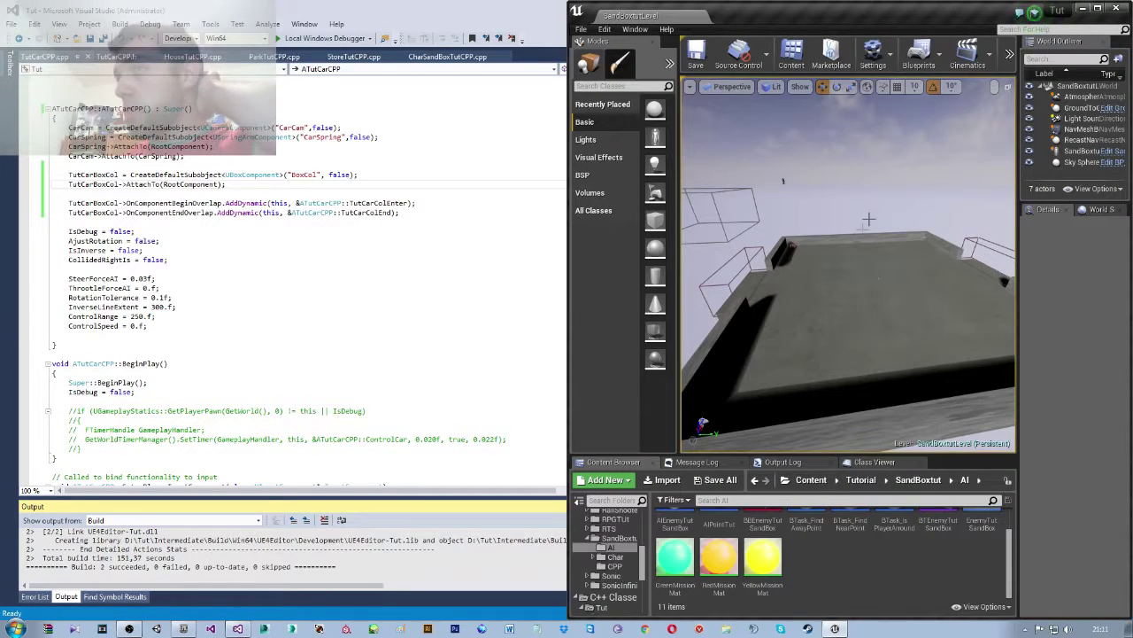
{"action": "left_click", "coordinate": [853, 264]}
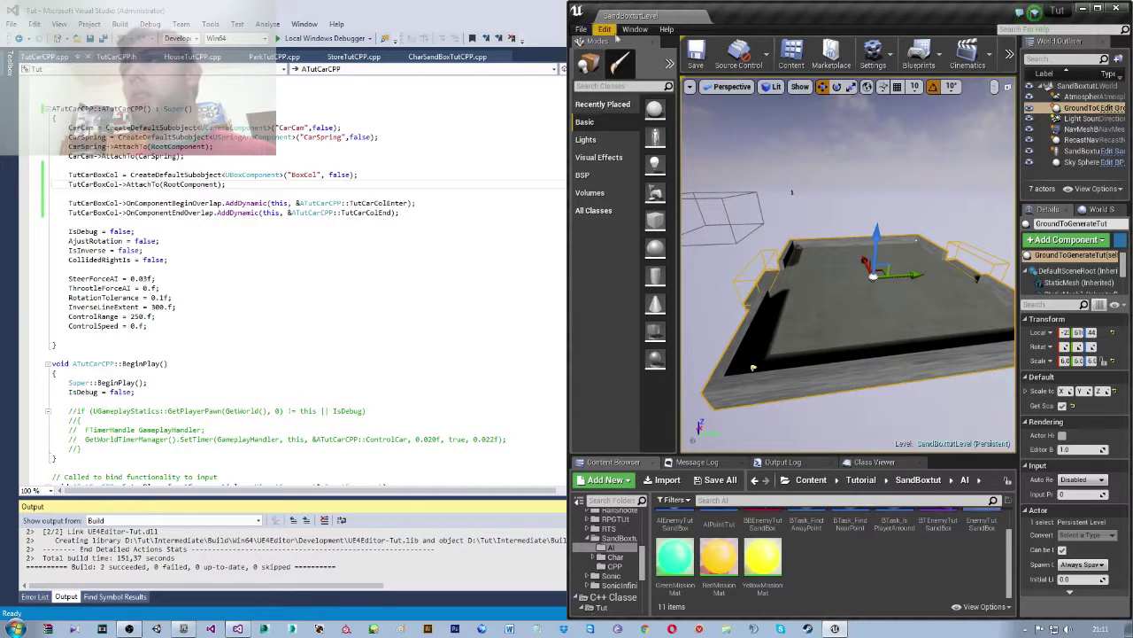
{"action": "left_click", "coordinate": [919, 55]}
{"action": "left_click", "coordinate": [952, 155]}
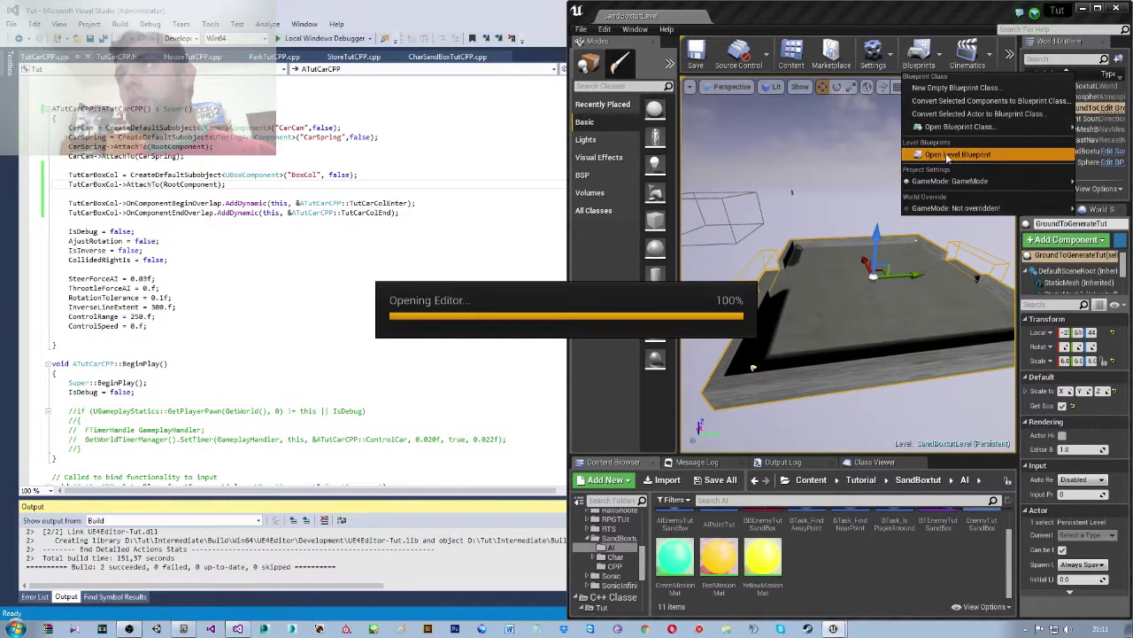
{"action": "left_click", "coordinate": [1098, 8]}
- Delete the SandBoxtutChar, GroundToGenerateTut and Initial Set Up Event nodes from the BeginPlay chain
{"action": "left_click", "coordinate": [716, 140]}
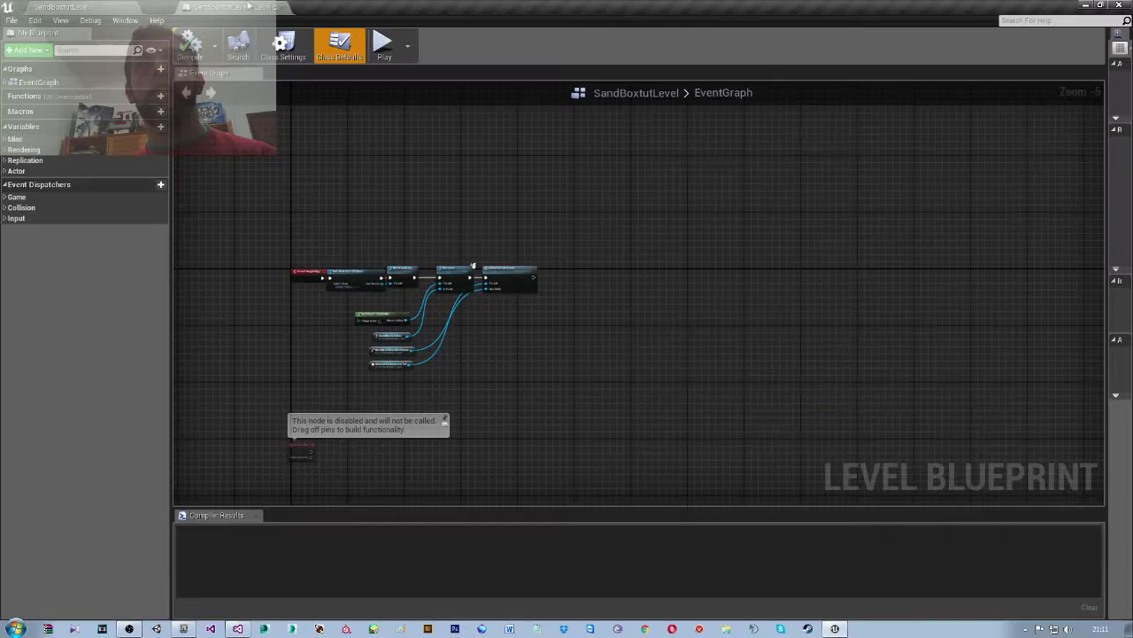
{"action": "scroll", "coordinate": [558, 284], "scroll_direction": "up", "scroll_amount": 2}
{"action": "scroll", "coordinate": [567, 290], "scroll_direction": "up", "scroll_amount": 2}
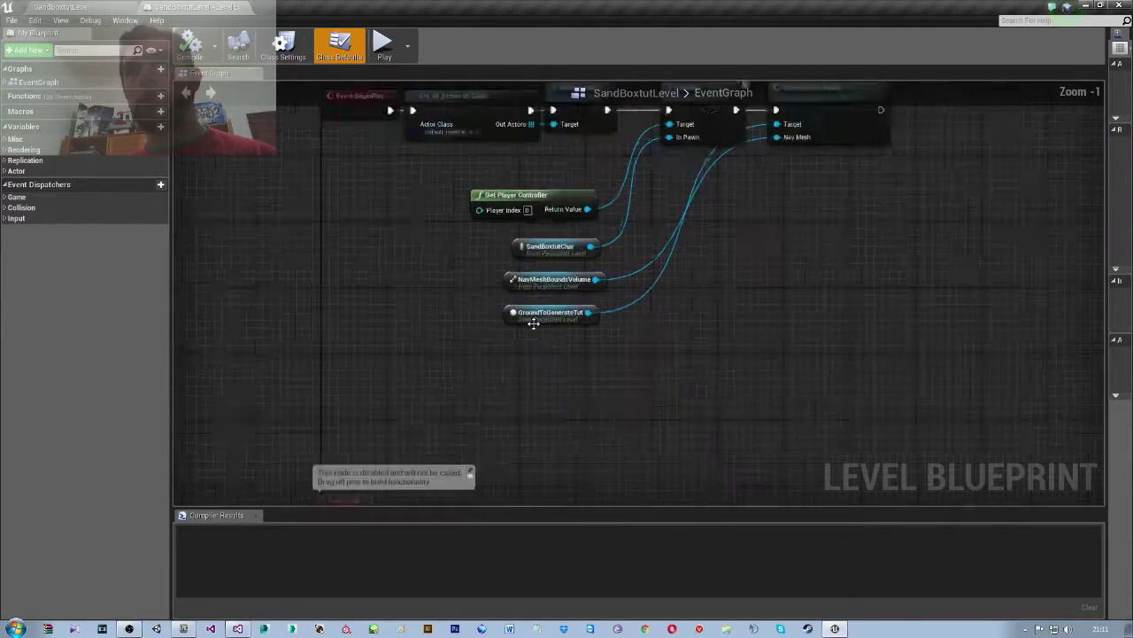
{"action": "scroll", "coordinate": [577, 295], "scroll_direction": "up", "scroll_amount": 1}
{"action": "left_click", "coordinate": [567, 234]}
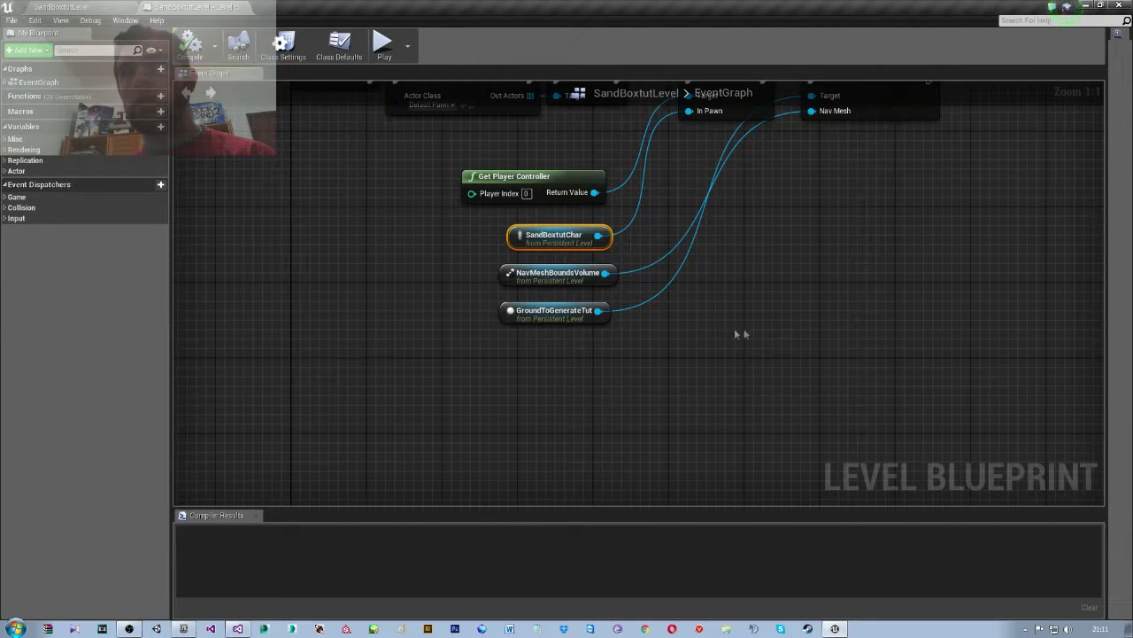
{"action": "key", "text": "Delete"}
{"action": "left_click", "coordinate": [567, 305]}
{"action": "key", "text": "Delete"}
{"action": "right_click_drag", "start_coordinate": [792, 250], "coordinate": [715, 372]}
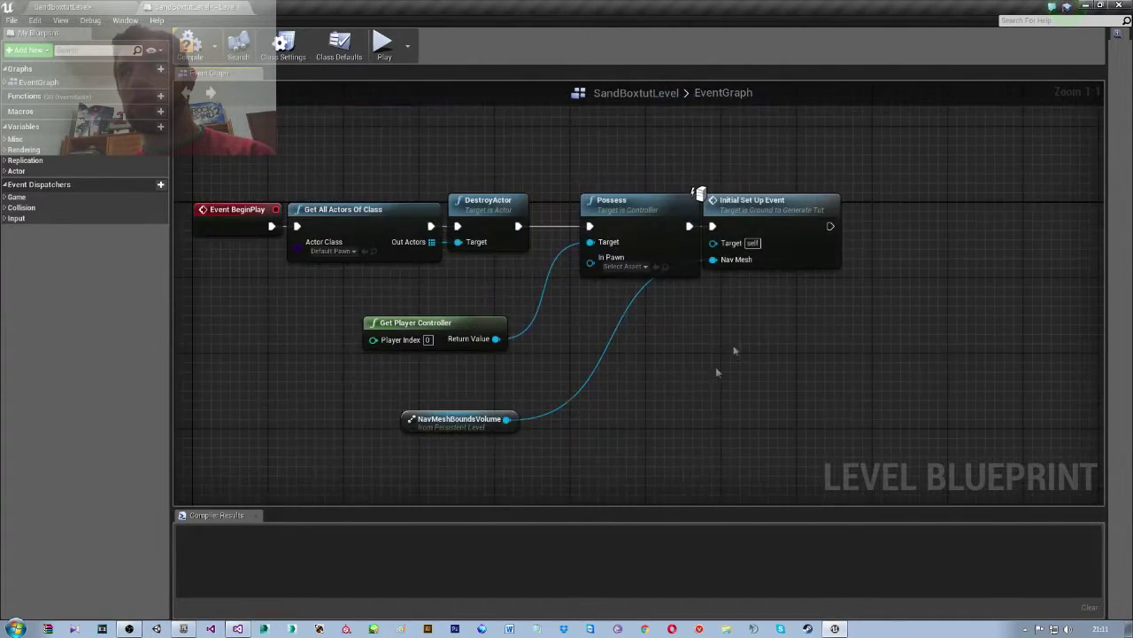
{"action": "right_click", "coordinate": [795, 220]}
{"action": "left_click", "coordinate": [810, 236]}
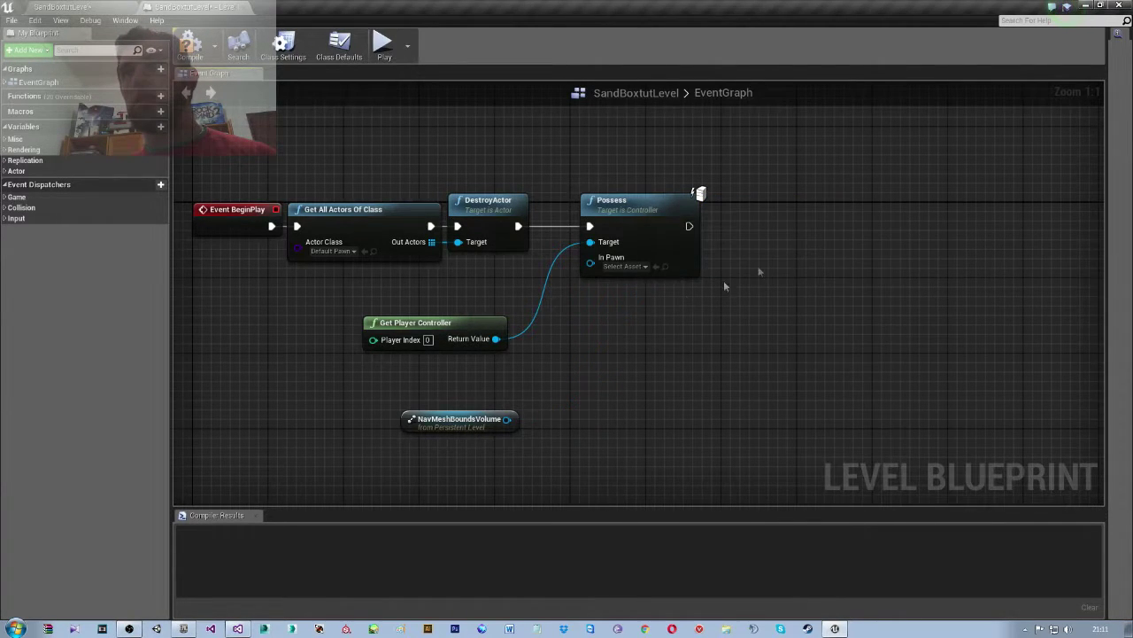
{"action": "right_click_drag", "start_coordinate": [723, 286], "coordinate": [856, 236]}
- Compile the Level Blueprint and return to the level editor
{"action": "left_click", "coordinate": [190, 45]}
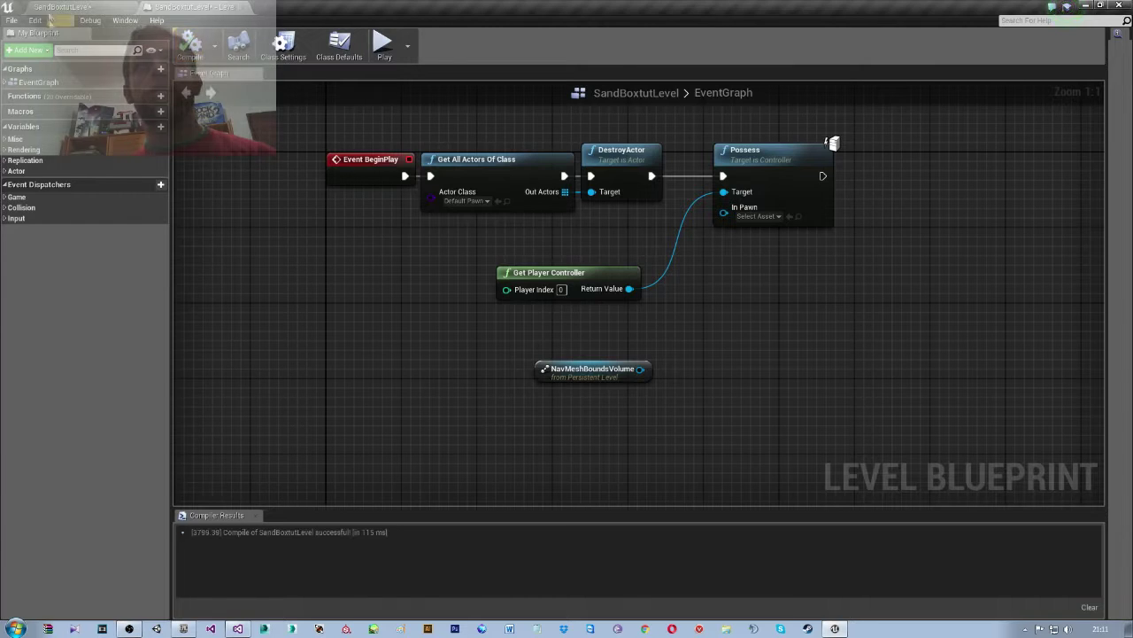
{"action": "left_click", "coordinate": [53, 7]}
{"action": "right_click_drag", "start_coordinate": [538, 308], "coordinate": [538, 296]}
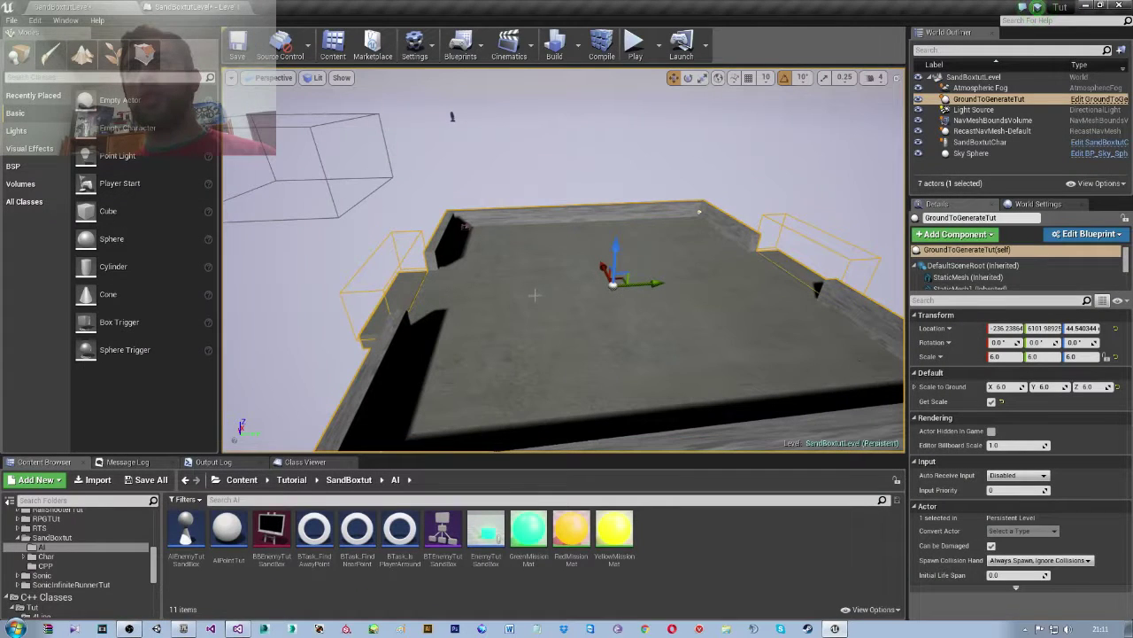
- Delete the GroundToGenerateTut and SandBoxtutChar actors, then open SandBoxtut > CPP in the Content Browser
{"action": "left_click", "coordinate": [464, 227], "text": "ctrl"}
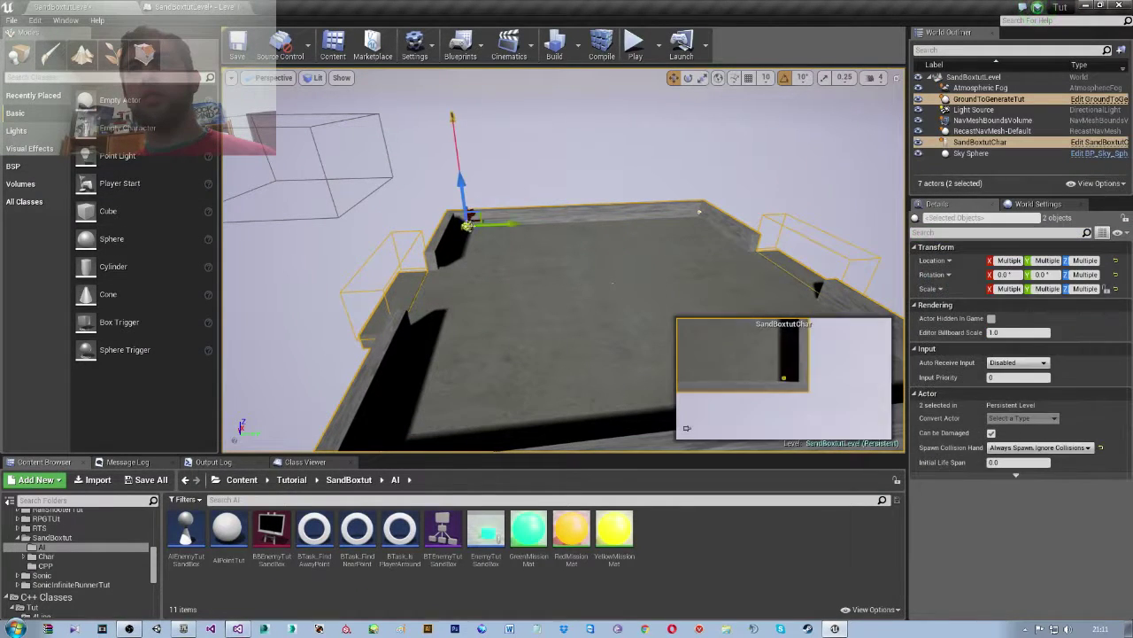
{"action": "key", "text": "Delete"}
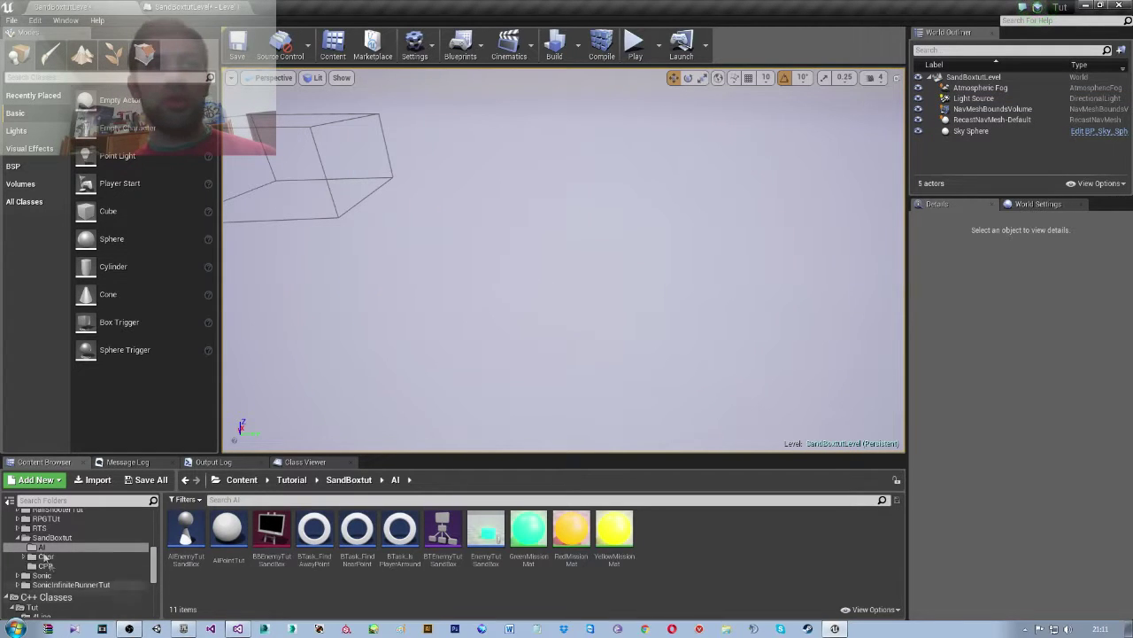
{"action": "left_click", "coordinate": [92, 538]}
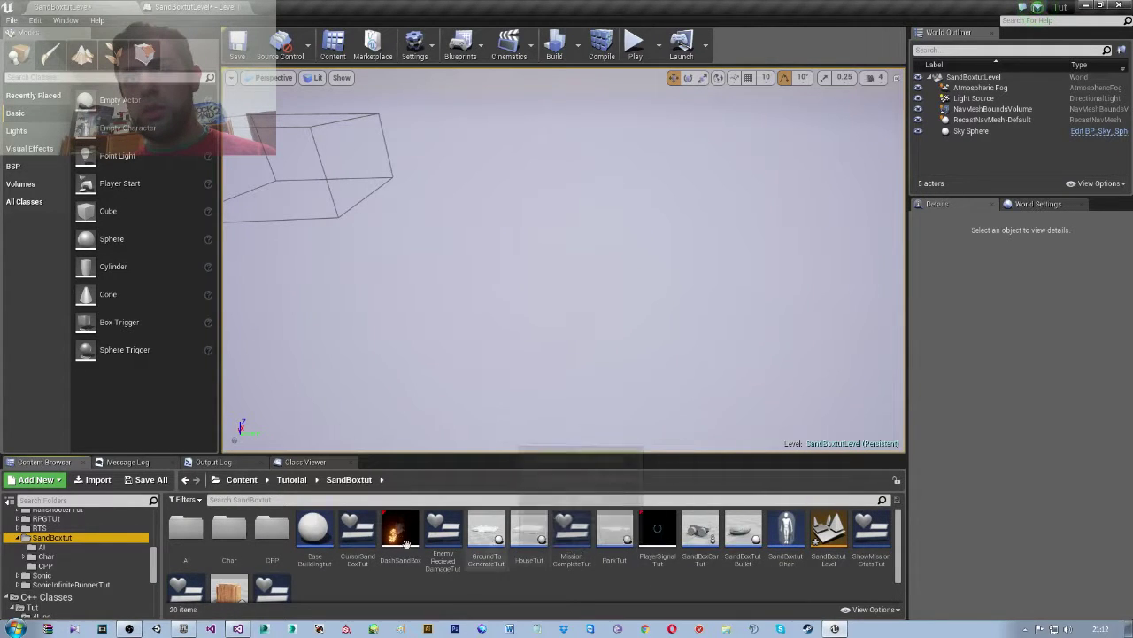
{"action": "double_click", "coordinate": [270, 527]}
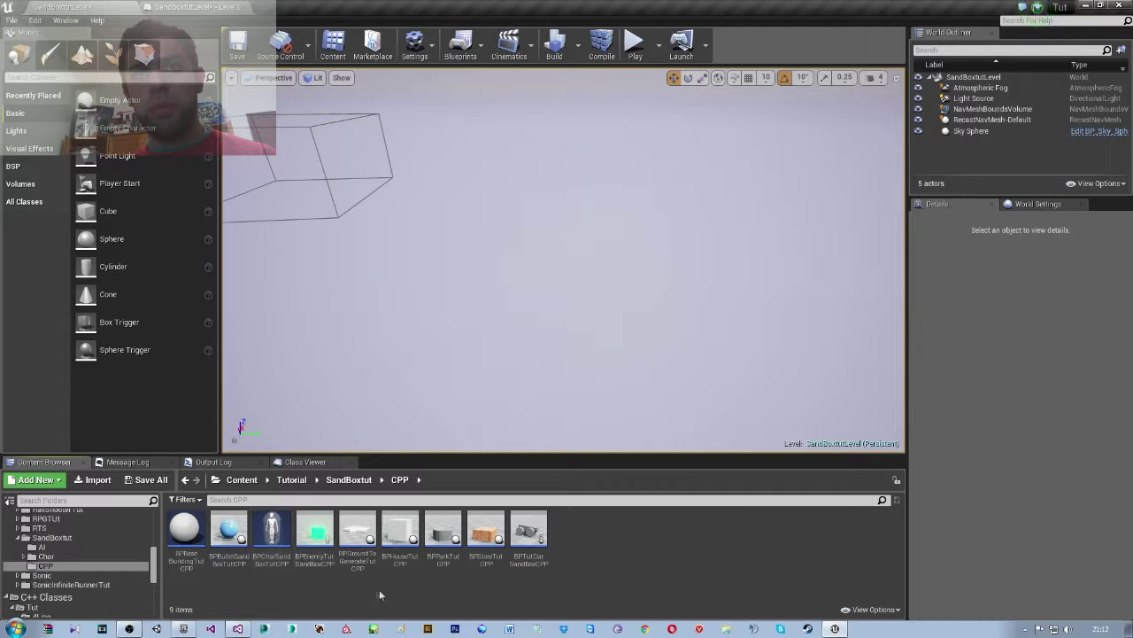
- Place BPGroundToGenerateTutCPP and BPCharSandBoxTutCPP into the level
{"action": "left_click_drag", "start_coordinate": [370, 541], "coordinate": [510, 291]}
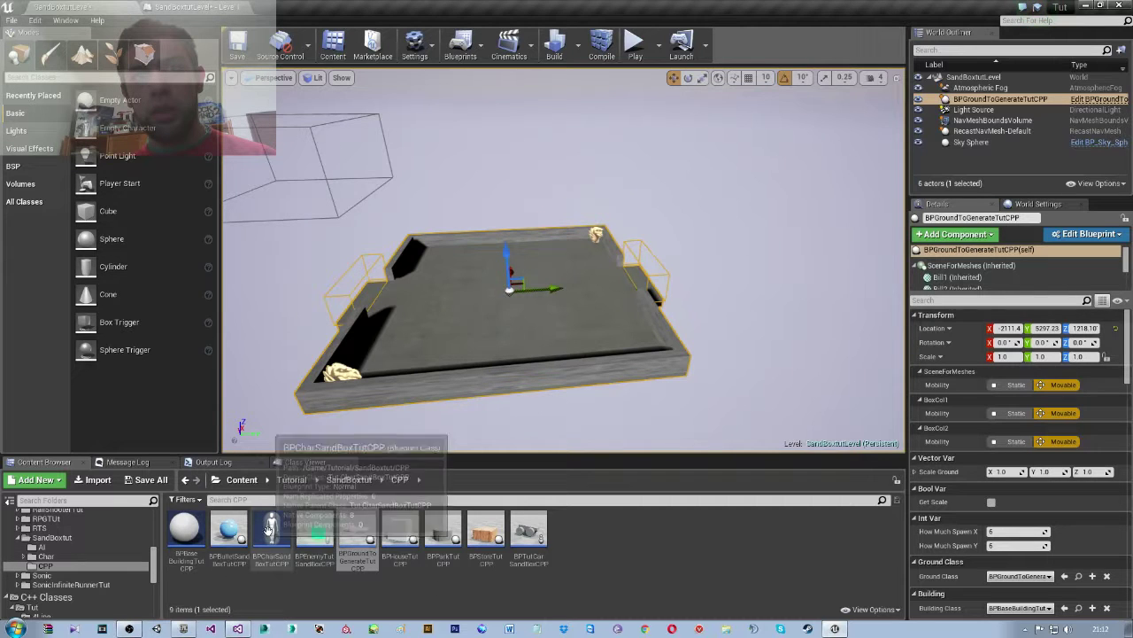
{"action": "mouse_move", "coordinate": [272, 531]}
{"action": "left_mouse_down"}
{"action": "mouse_move", "coordinate": [431, 292]}
{"action": "mouse_move", "coordinate": [424, 258]}
{"action": "left_mouse_up"}
{"action": "mouse_move", "coordinate": [444, 275]}
{"action": "right_mouse_down"}
{"action": "mouse_move", "coordinate": [443, 221]}
{"action": "mouse_move", "coordinate": [439, 292]}
{"action": "right_mouse_up"}
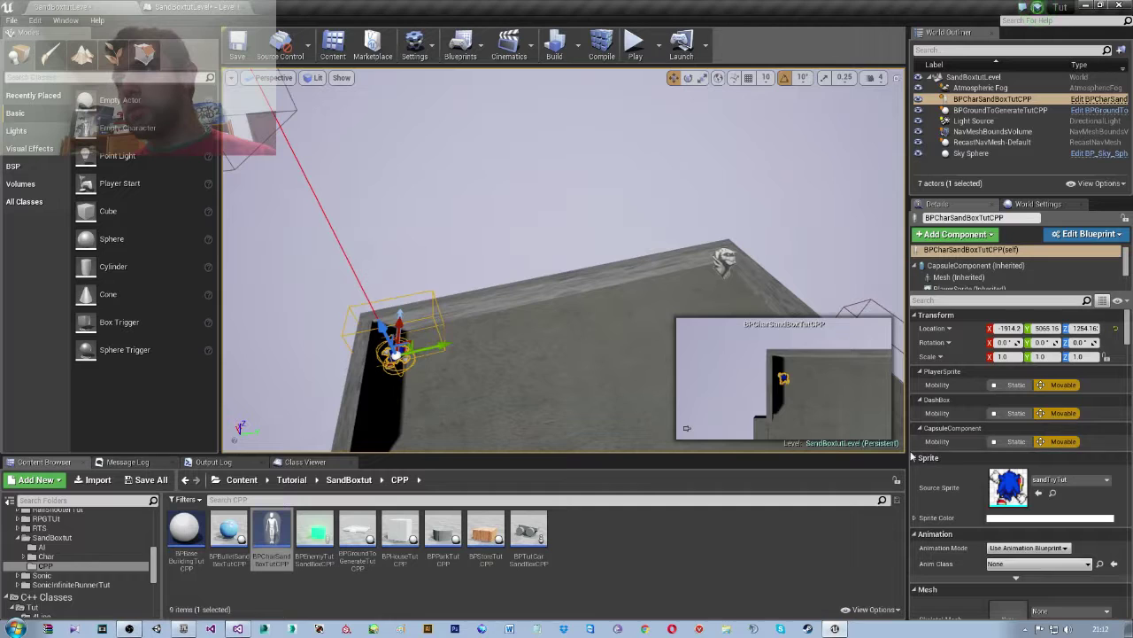
- Enable Get Scale on the ground actor and set Scale Ground X, Y and Z to 6
{"action": "left_click", "coordinate": [517, 369]}
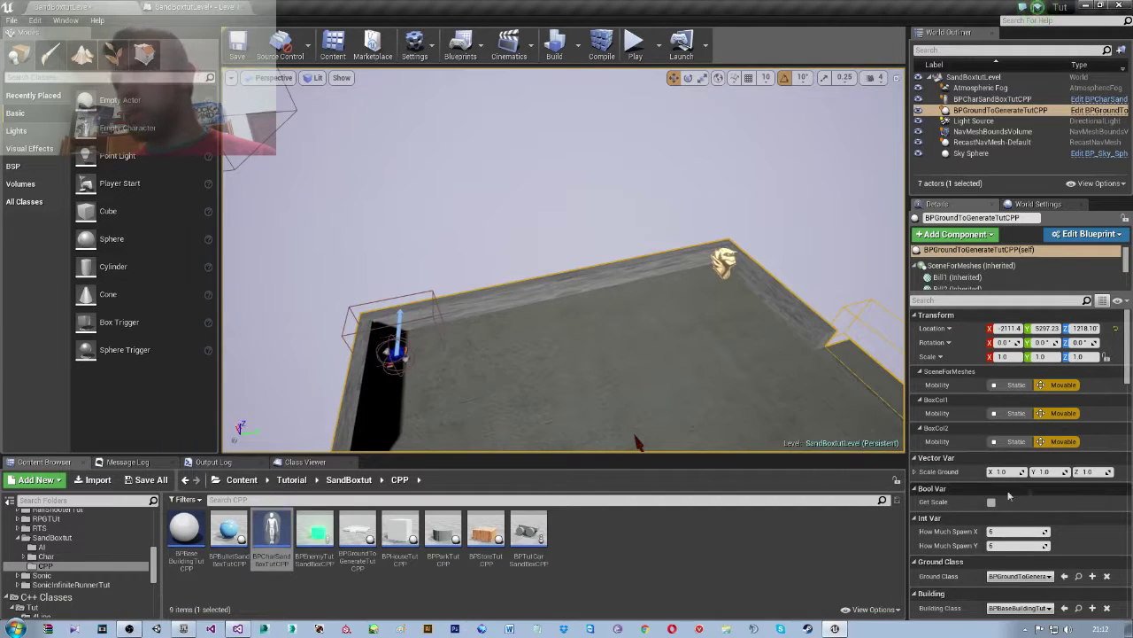
{"action": "left_click", "coordinate": [991, 502]}
{"action": "type", "text": "6"}
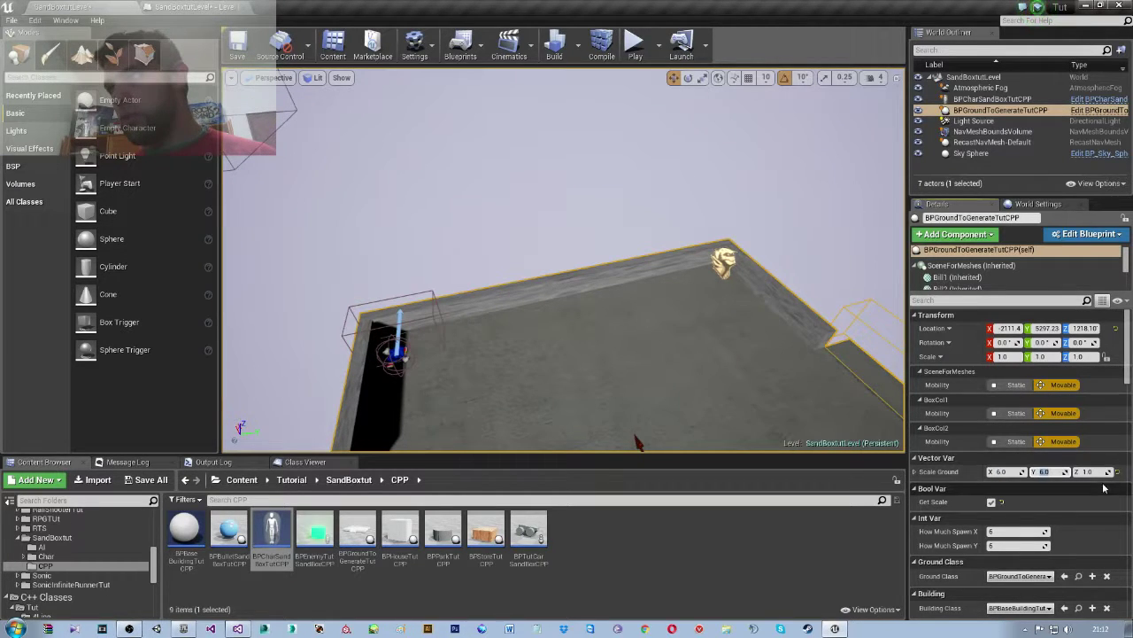
{"action": "left_click", "coordinate": [1093, 469]}
{"action": "type", "text": "6"}
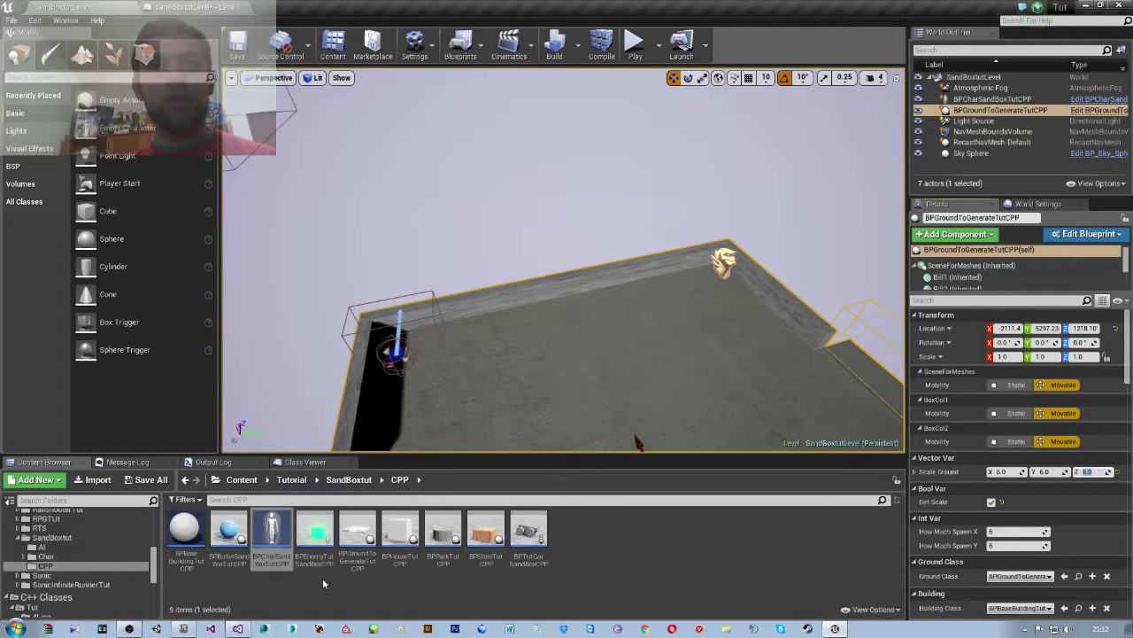
- Wire a Constructor Helper call after BPGroundToGenerateTutCPP's Construction Script event and compile
{"action": "double_click", "coordinate": [358, 534]}
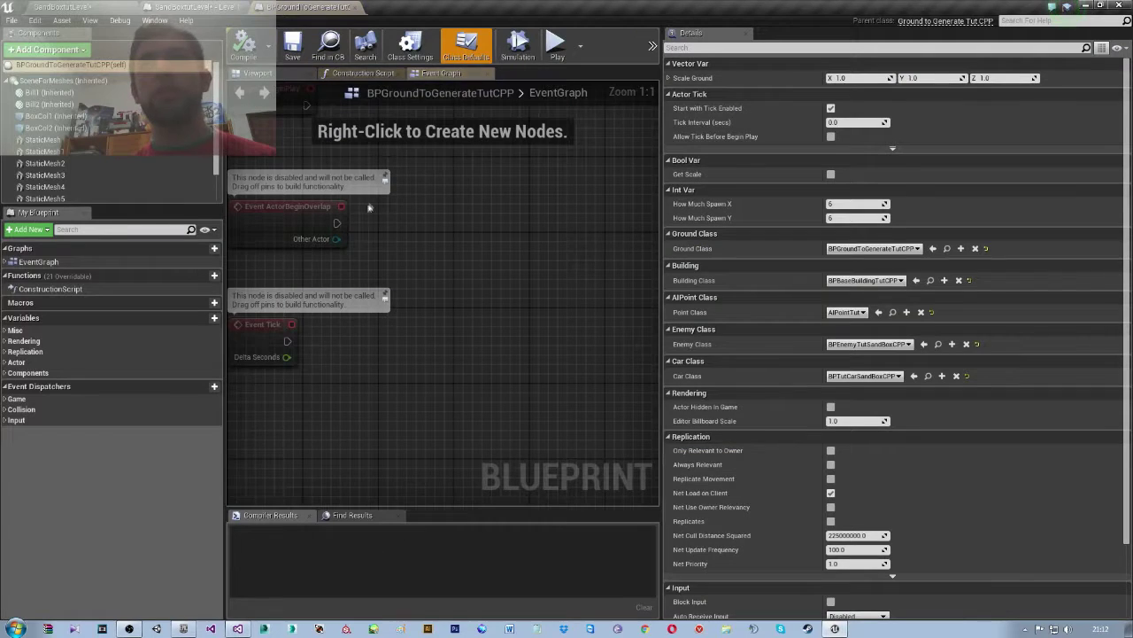
{"action": "left_click", "coordinate": [350, 72]}
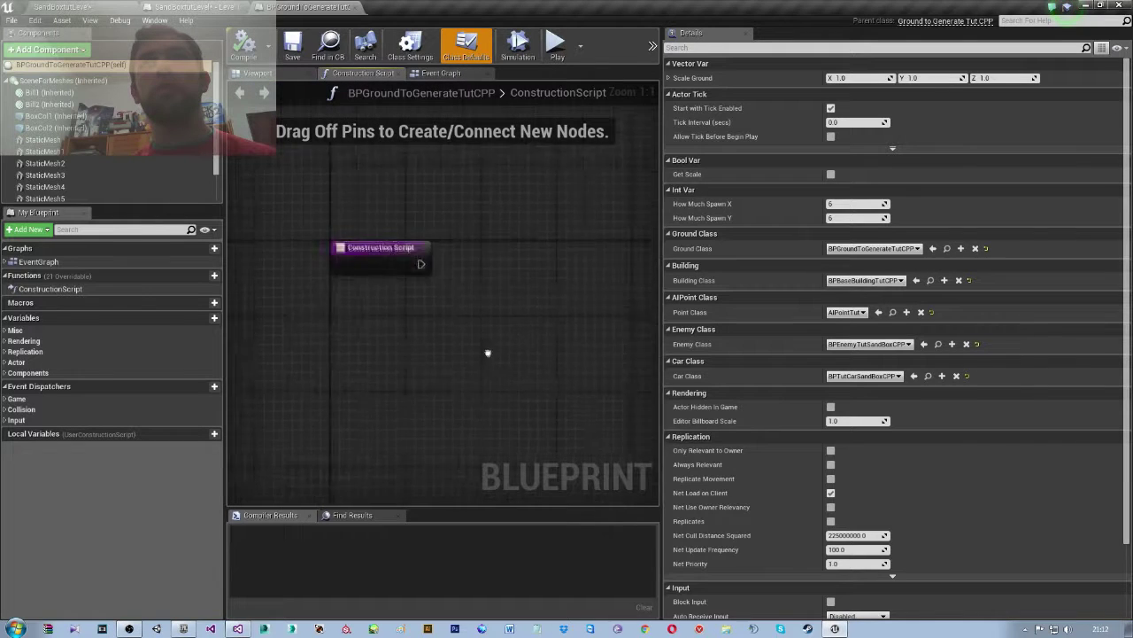
{"action": "left_click_drag", "start_coordinate": [379, 329], "coordinate": [459, 336]}
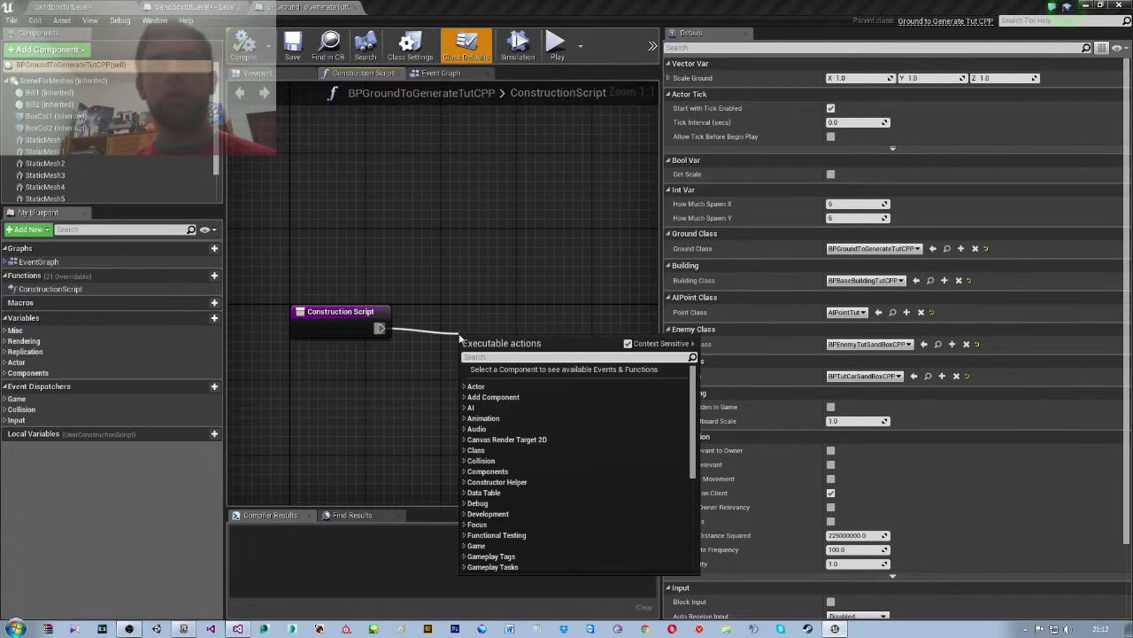
{"action": "type", "text": "const"}
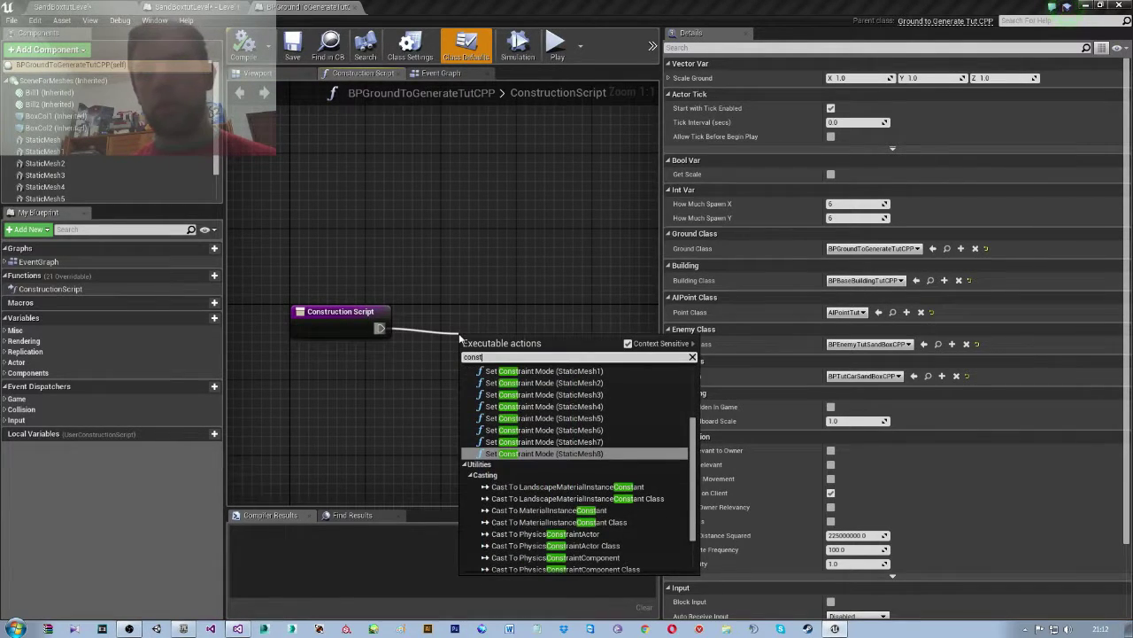
{"action": "type", "text": "ruct"}
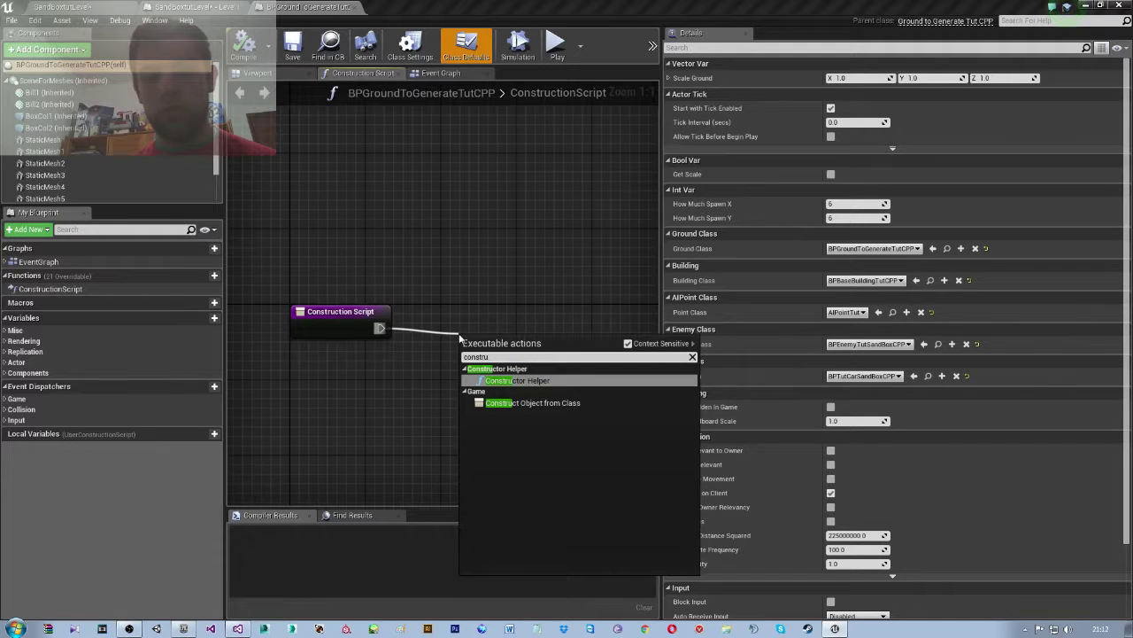
{"action": "left_click", "coordinate": [500, 379]}
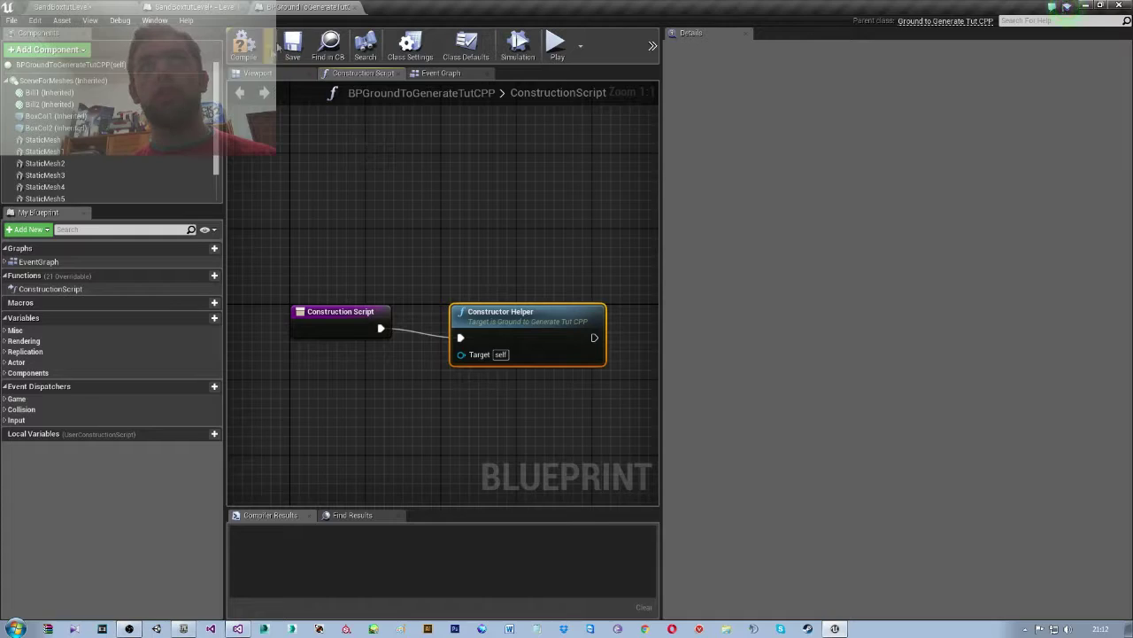
{"action": "left_click", "coordinate": [257, 55]}
- Back in the level, nudge the ground actor back and forth along Y
{"action": "left_click", "coordinate": [188, 7]}
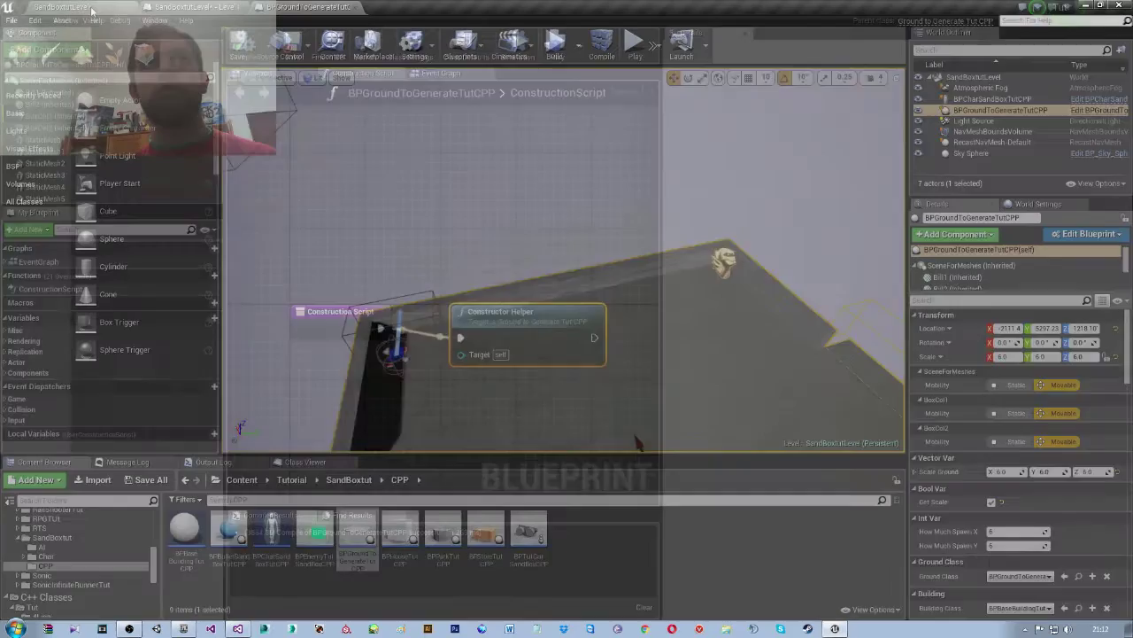
{"action": "right_click_drag", "start_coordinate": [635, 442], "coordinate": [636, 443]}
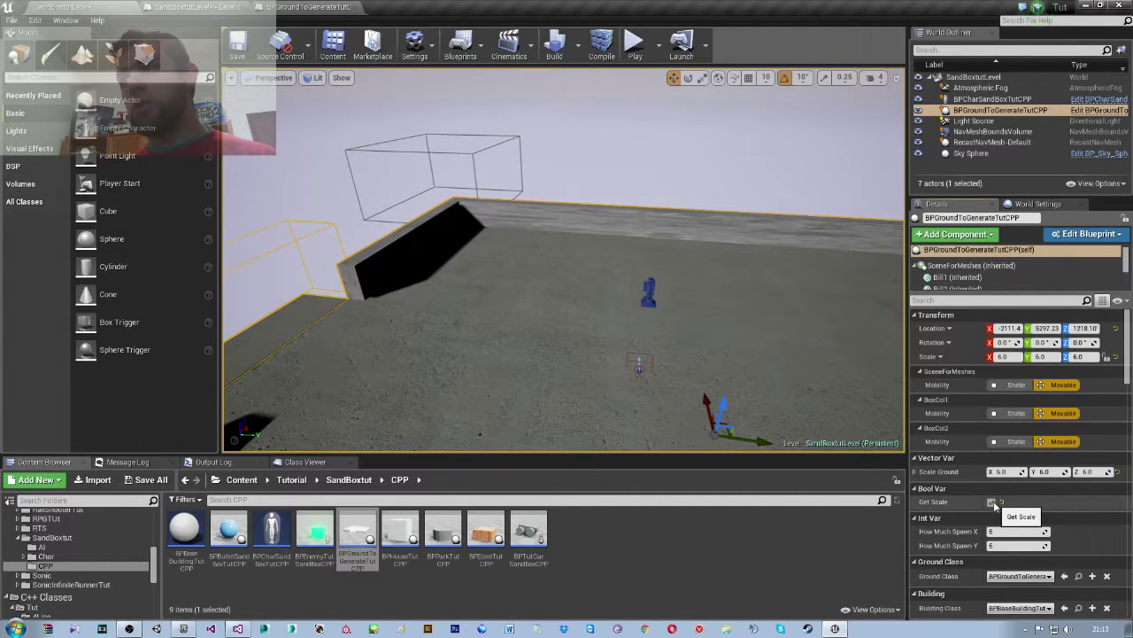
{"action": "right_click_drag", "start_coordinate": [742, 392], "coordinate": [742, 392]}
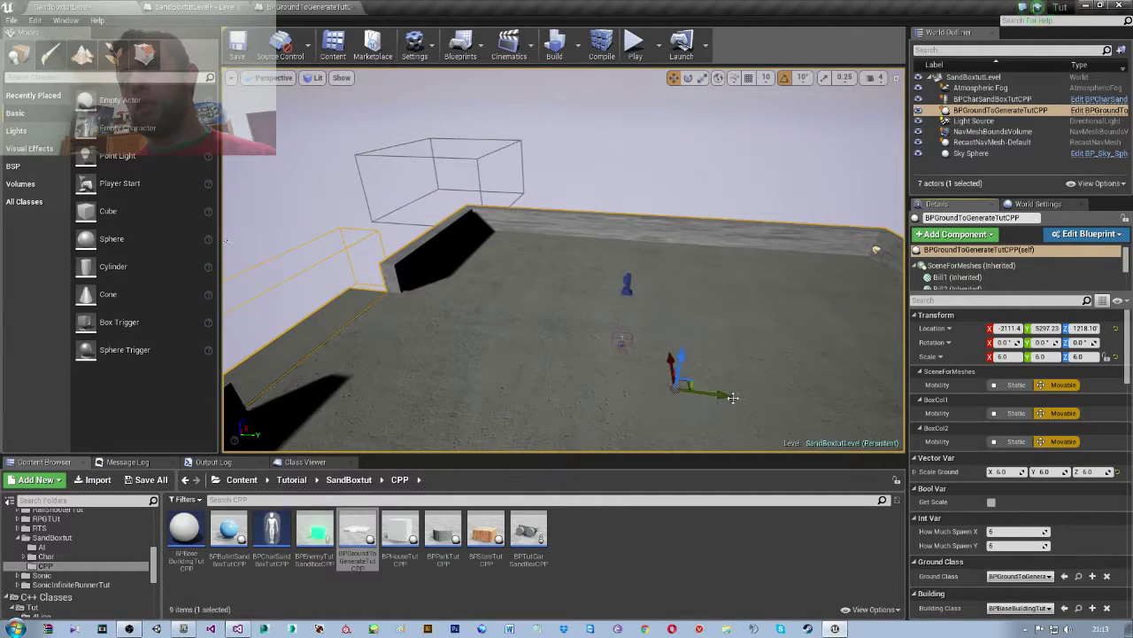
{"action": "left_click_drag", "start_coordinate": [733, 398], "coordinate": [702, 398]}
{"action": "right_click_drag", "start_coordinate": [692, 396], "coordinate": [691, 396]}
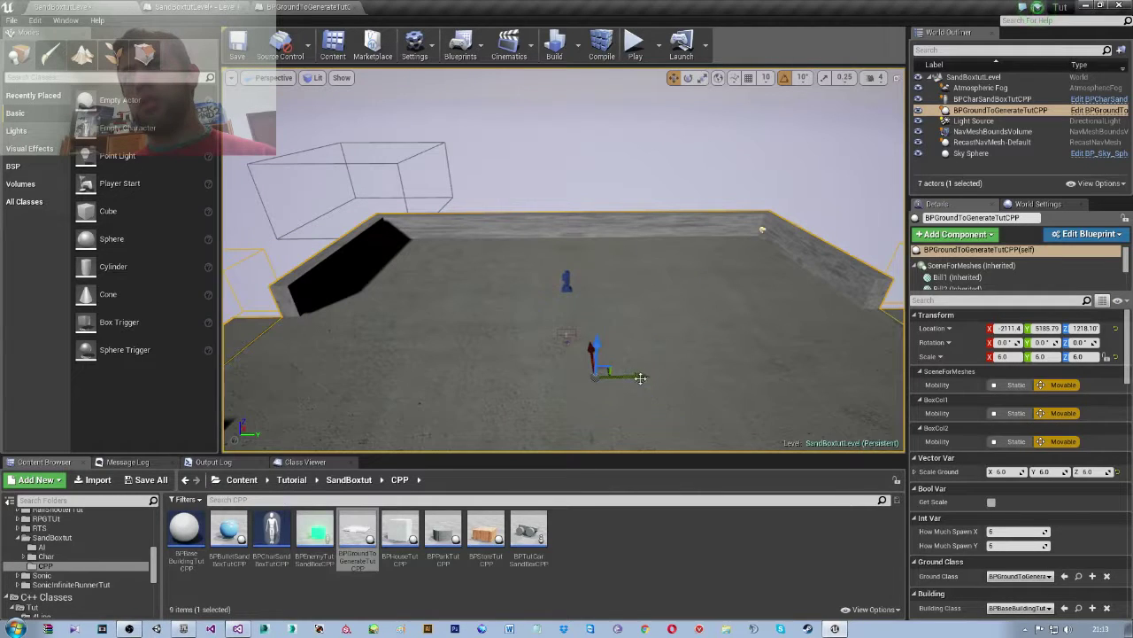
{"action": "left_click_drag", "start_coordinate": [640, 378], "coordinate": [676, 378]}
{"action": "type", "text": "1"}
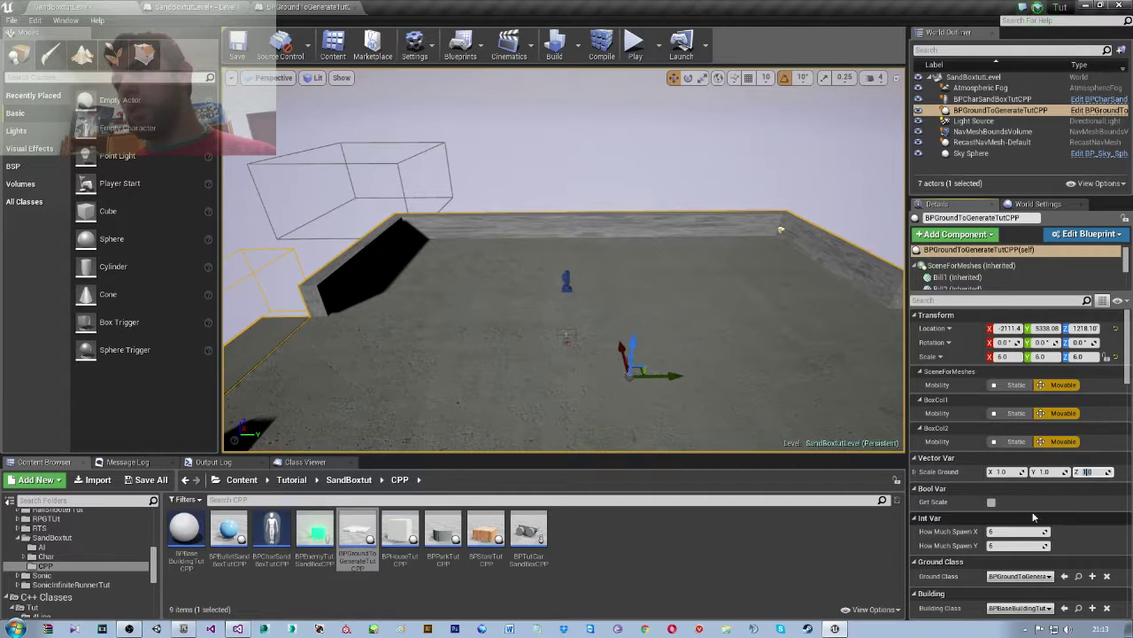
- Toggle Get Scale and re-commit Scale Ground 6 on X, Y and Z to enlarge the floor
{"action": "left_click", "coordinate": [992, 502]}
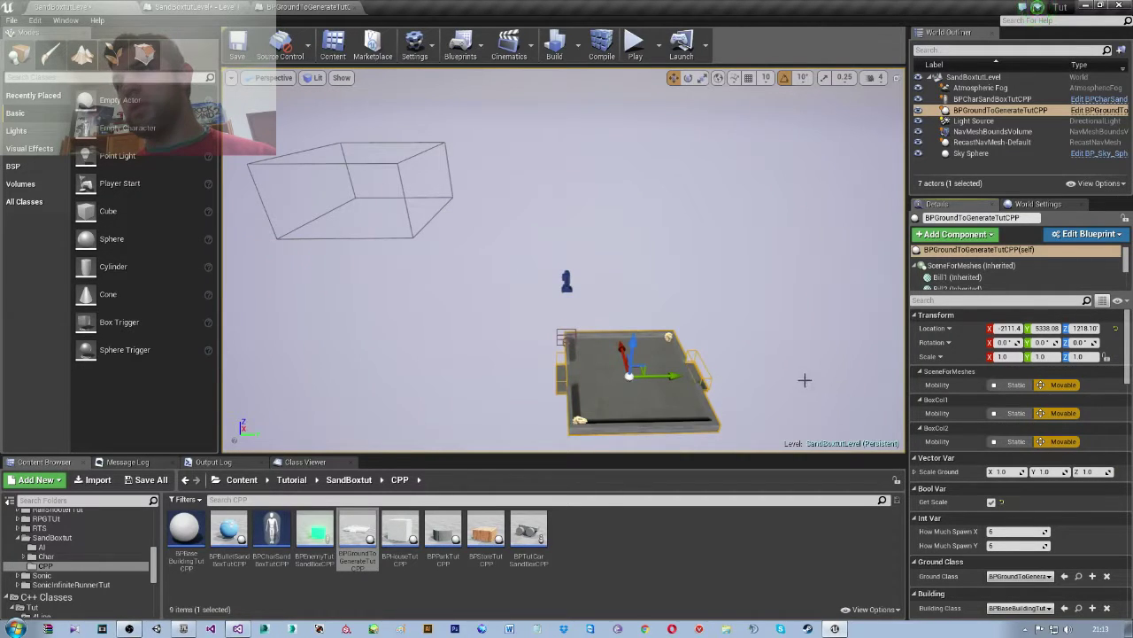
{"action": "middle_click_drag", "start_coordinate": [804, 379], "coordinate": [797, 408]}
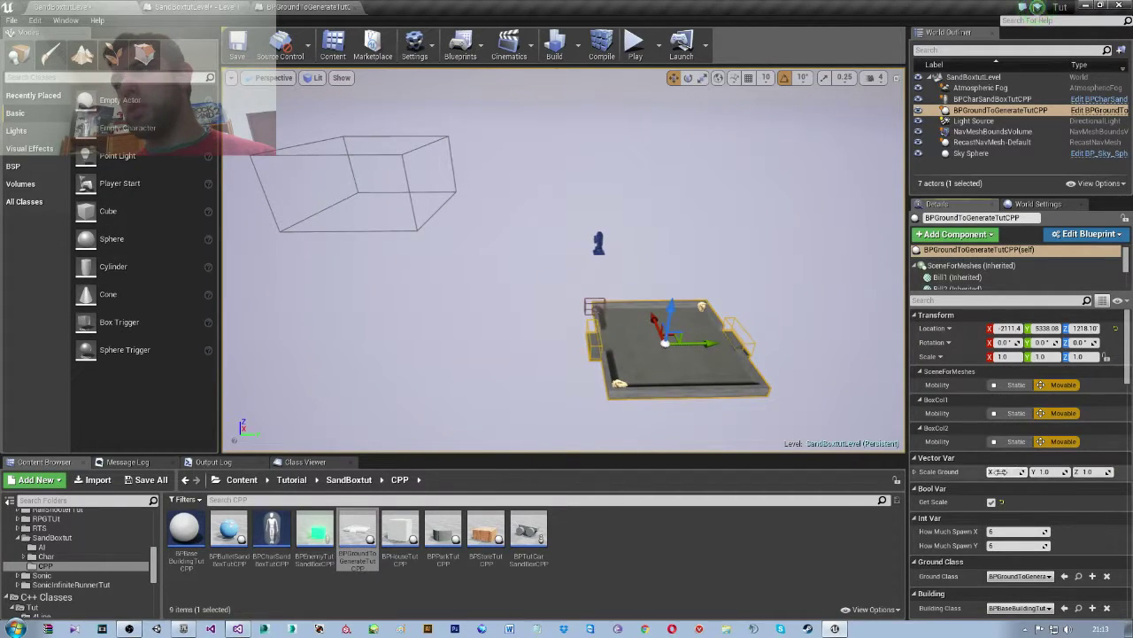
{"action": "type", "text": "8"}
{"action": "type", "text": "6"}
{"action": "key", "text": "Return"}
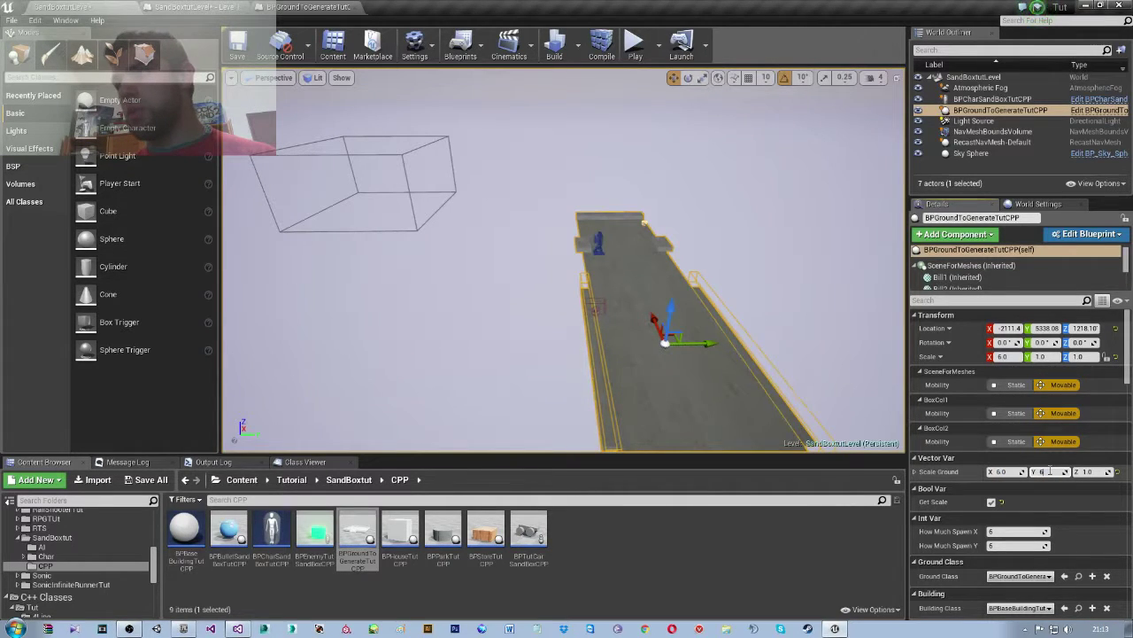
{"action": "key", "text": "Return"}
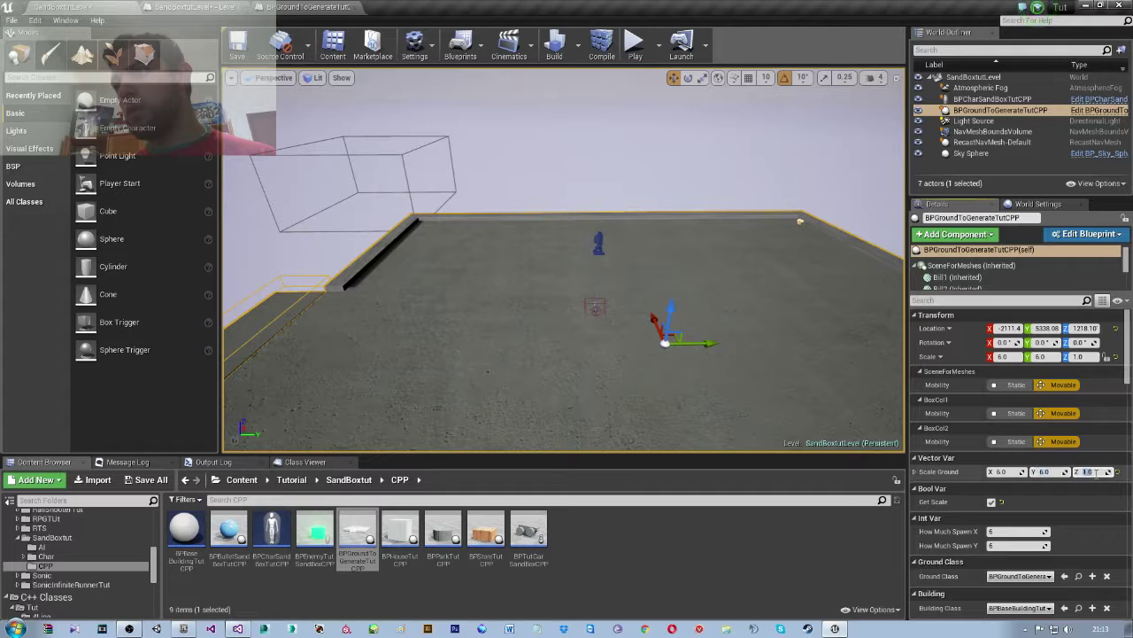
{"action": "type", "text": "6"}
{"action": "key", "text": "Return"}
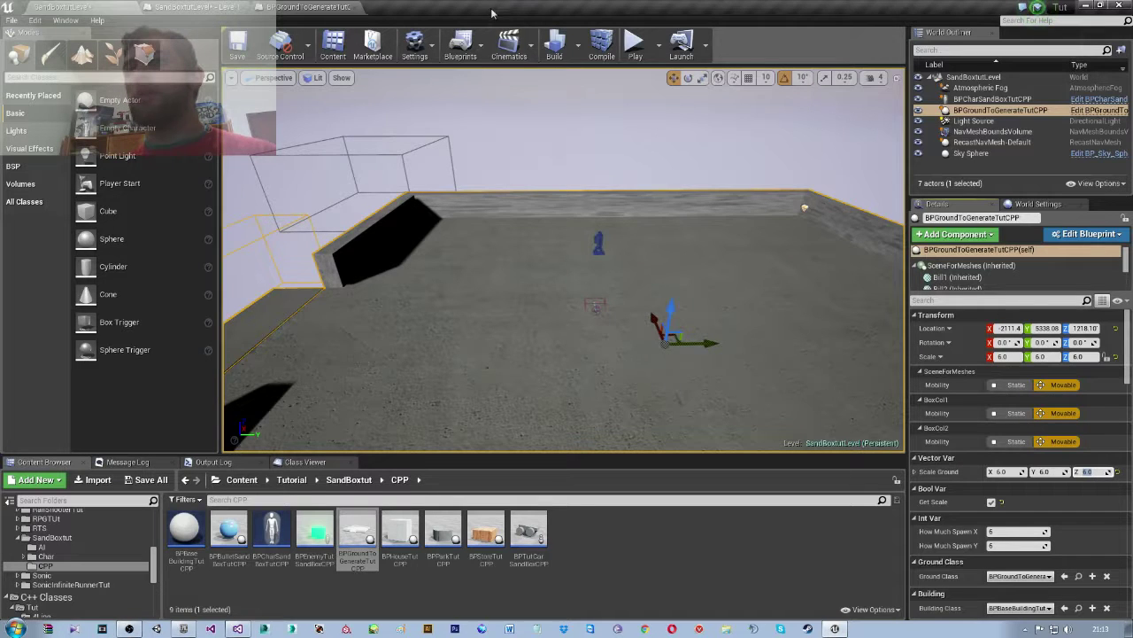
{"action": "right_click_drag", "start_coordinate": [567, 265], "coordinate": [566, 319]}
{"action": "right_click_drag", "start_coordinate": [628, 238], "coordinate": [628, 246]}
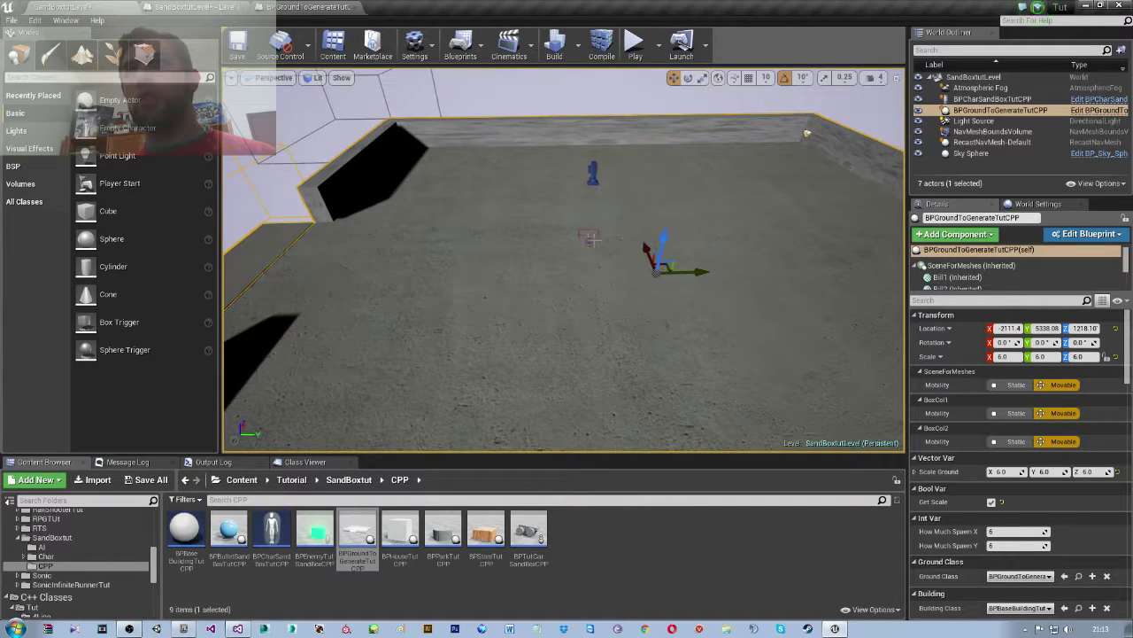
{"action": "right_click_drag", "start_coordinate": [687, 275], "coordinate": [673, 301]}
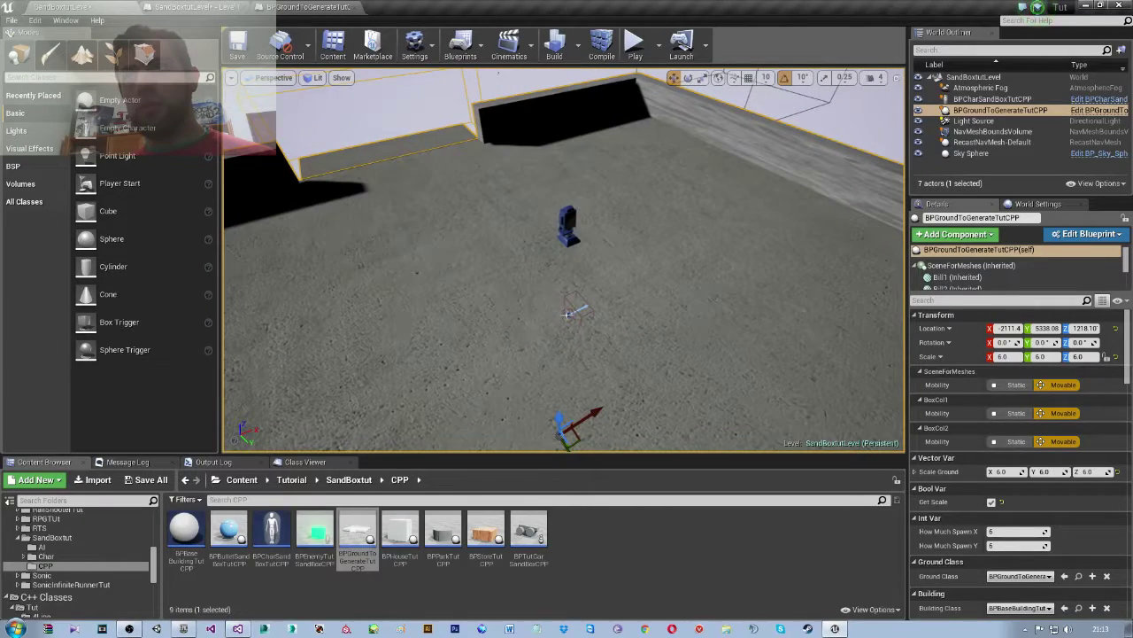
- Move the BPCharSandBoxTutCPP character far back across the floor and focus the view on it
{"action": "left_click", "coordinate": [567, 229]}
{"action": "mouse_move", "coordinate": [586, 314]}
{"action": "left_mouse_down"}
{"action": "mouse_move", "coordinate": [646, 105]}
{"action": "mouse_move", "coordinate": [620, 110]}
{"action": "left_mouse_up"}
{"action": "key", "text": "f"}
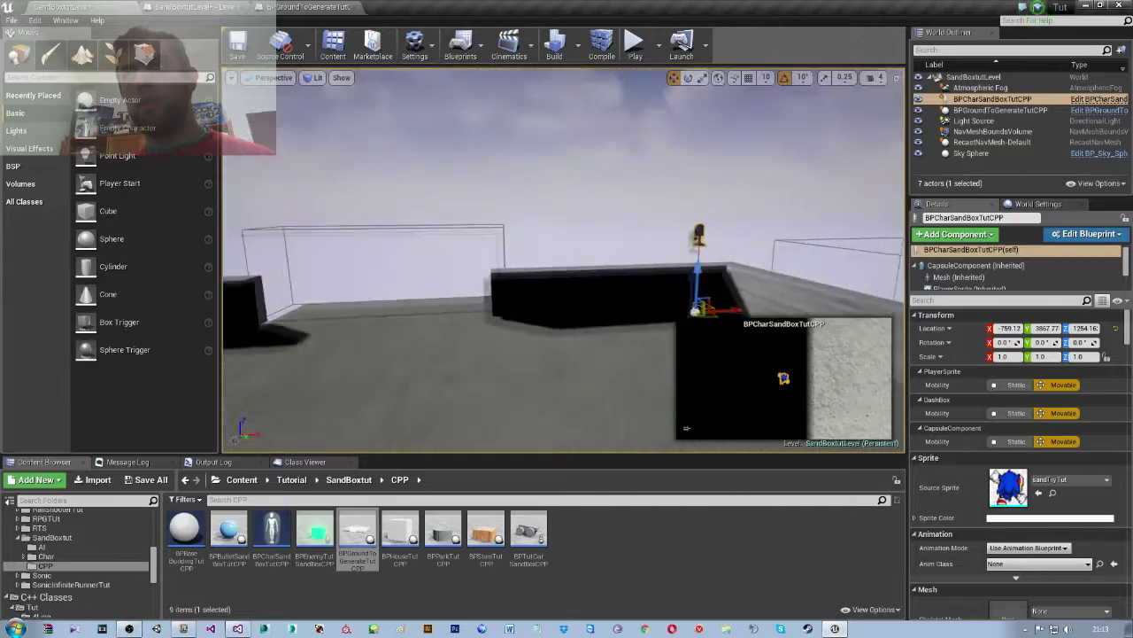
{"action": "mouse_move", "coordinate": [567, 266]}
{"action": "right_mouse_down"}
{"action": "mouse_move", "coordinate": [566, 292]}
{"action": "mouse_move", "coordinate": [645, 119]}
{"action": "right_mouse_up"}
- Turn the character to about 90° yaw near the wall corner, then add the ground actor to the selection
{"action": "key", "text": "e"}
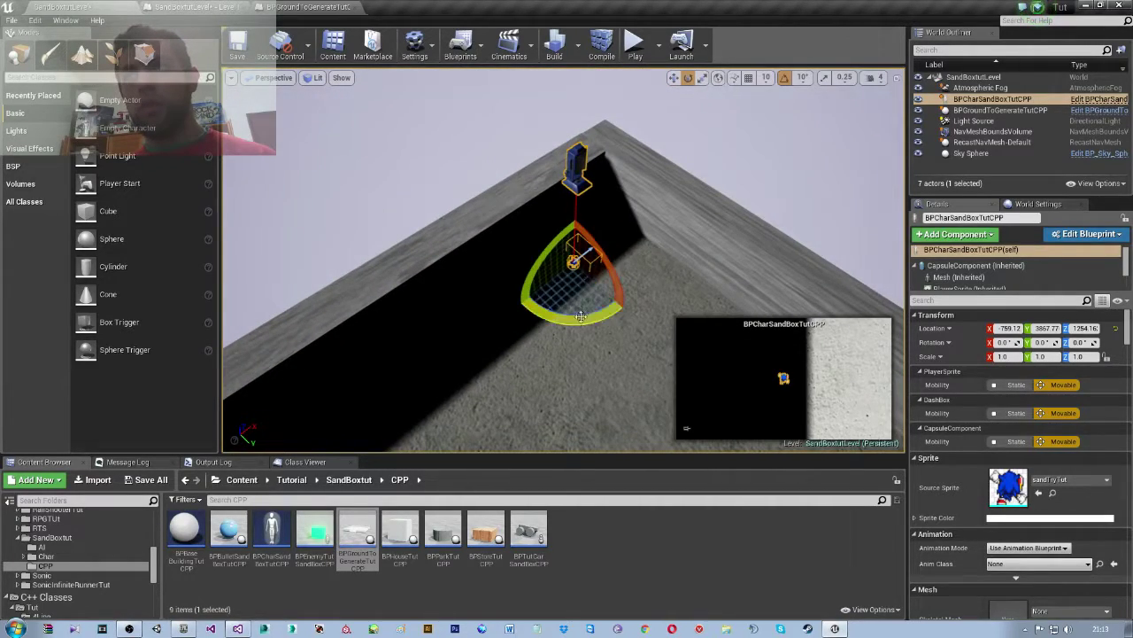
{"action": "left_click_drag", "start_coordinate": [579, 316], "coordinate": [564, 328]}
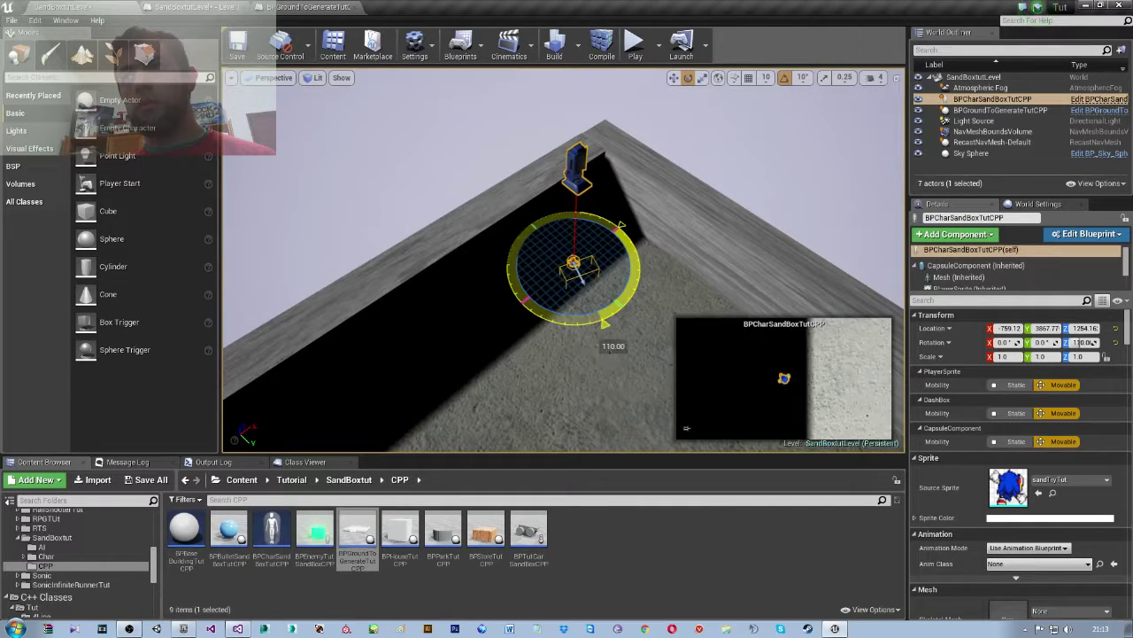
{"action": "left_click_drag", "start_coordinate": [591, 329], "coordinate": [615, 319]}
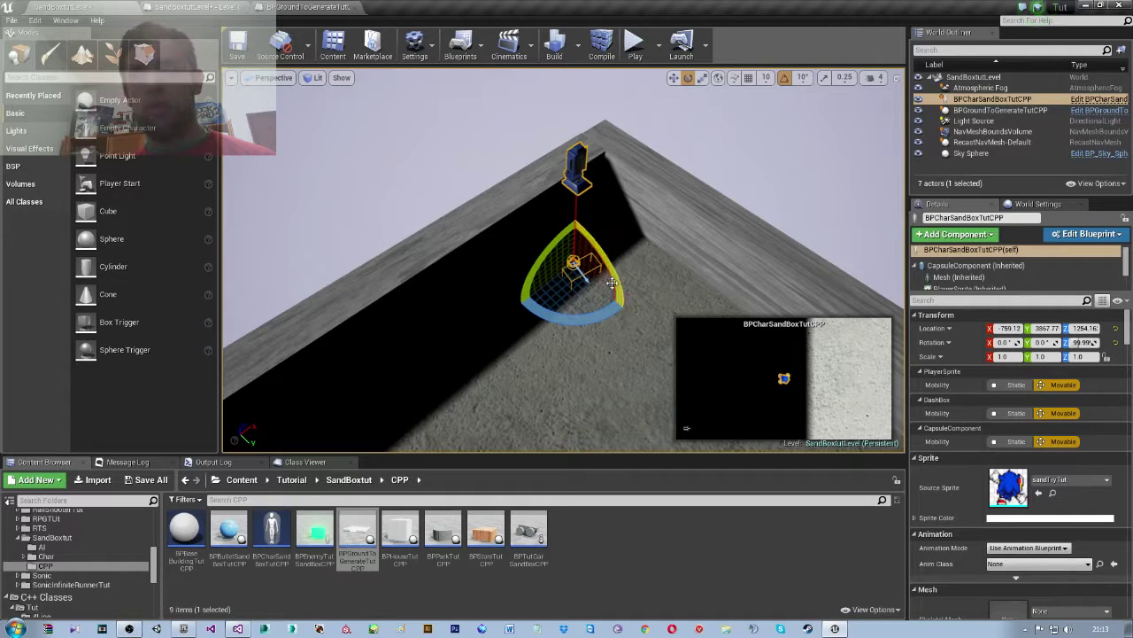
{"action": "key", "text": "w"}
{"action": "left_click_drag", "start_coordinate": [594, 262], "coordinate": [610, 218]}
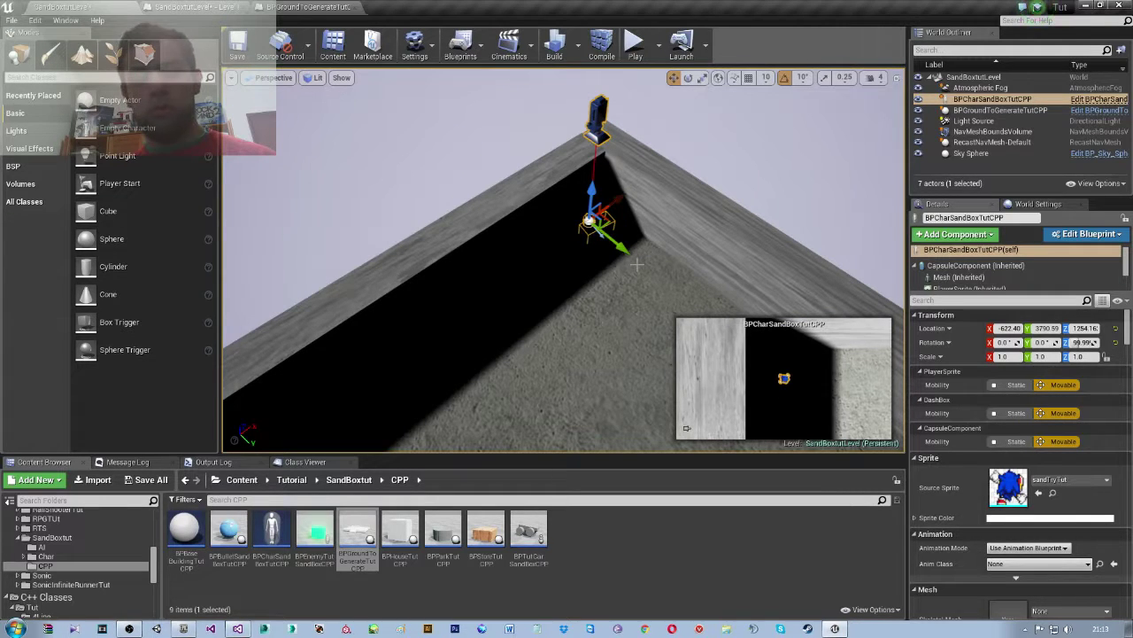
{"action": "key", "text": "e"}
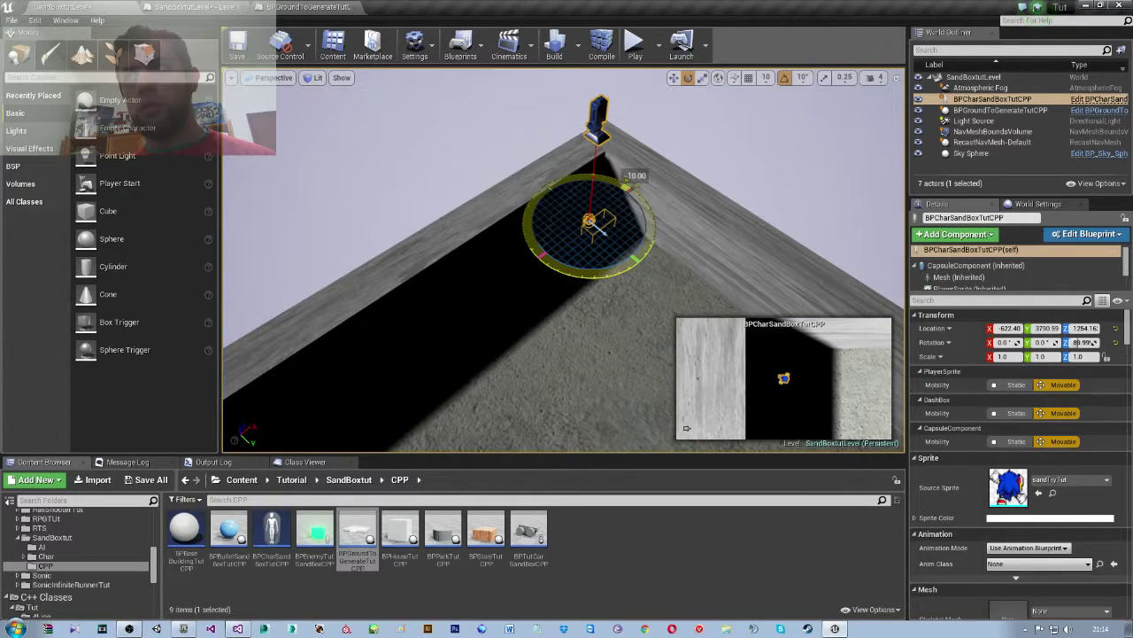
{"action": "key", "text": "Up"}
{"action": "key", "text": "Up"}
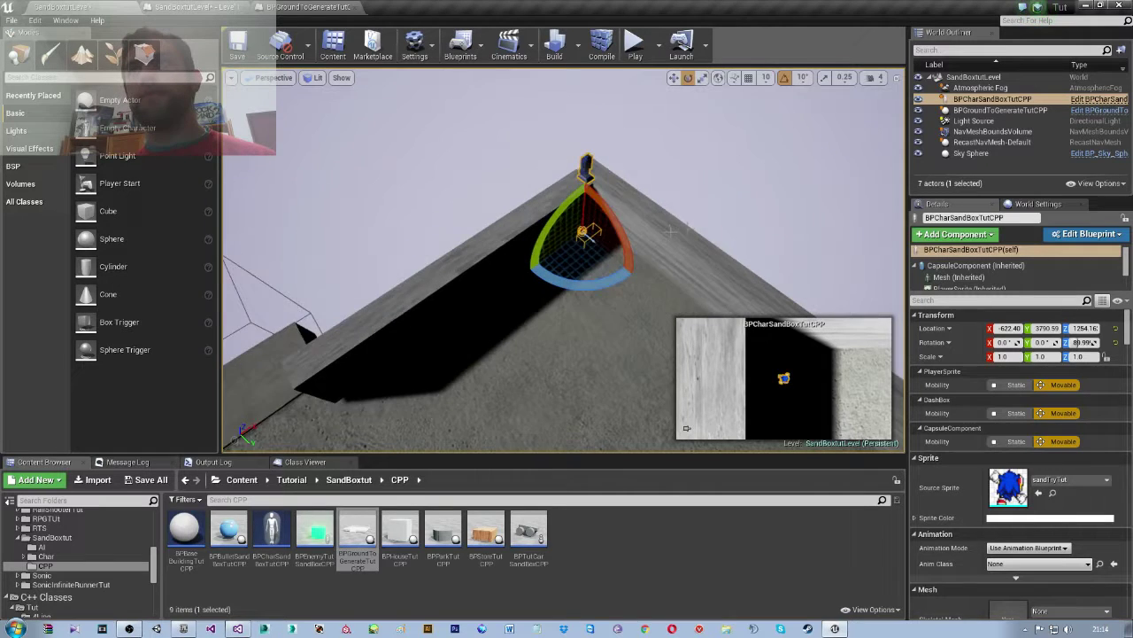
{"action": "key", "text": "Down"}
{"action": "key", "text": "Down"}
{"action": "key", "text": "Down"}
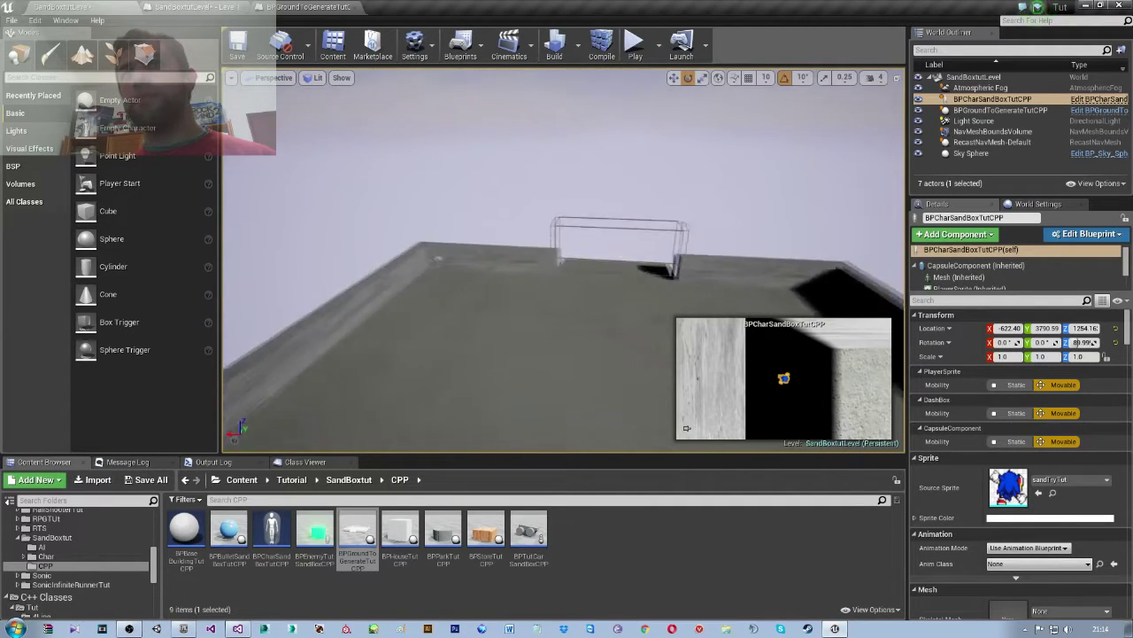
{"action": "key", "text": "Down"}
{"action": "key", "text": "Down"}
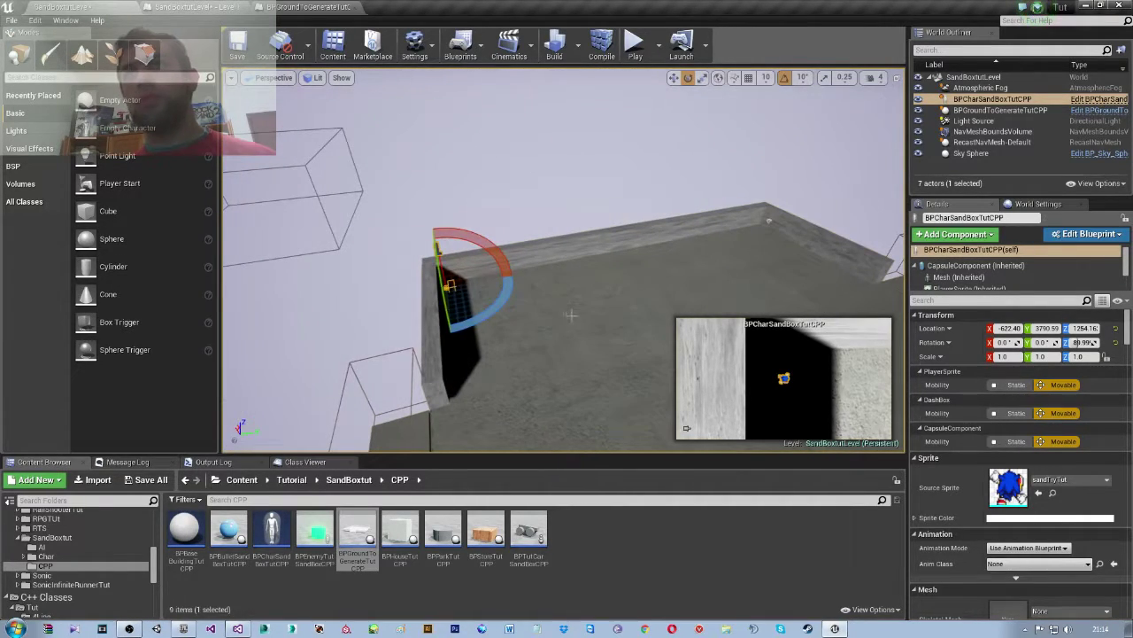
{"action": "left_click", "coordinate": [571, 314], "text": "ctrl"}
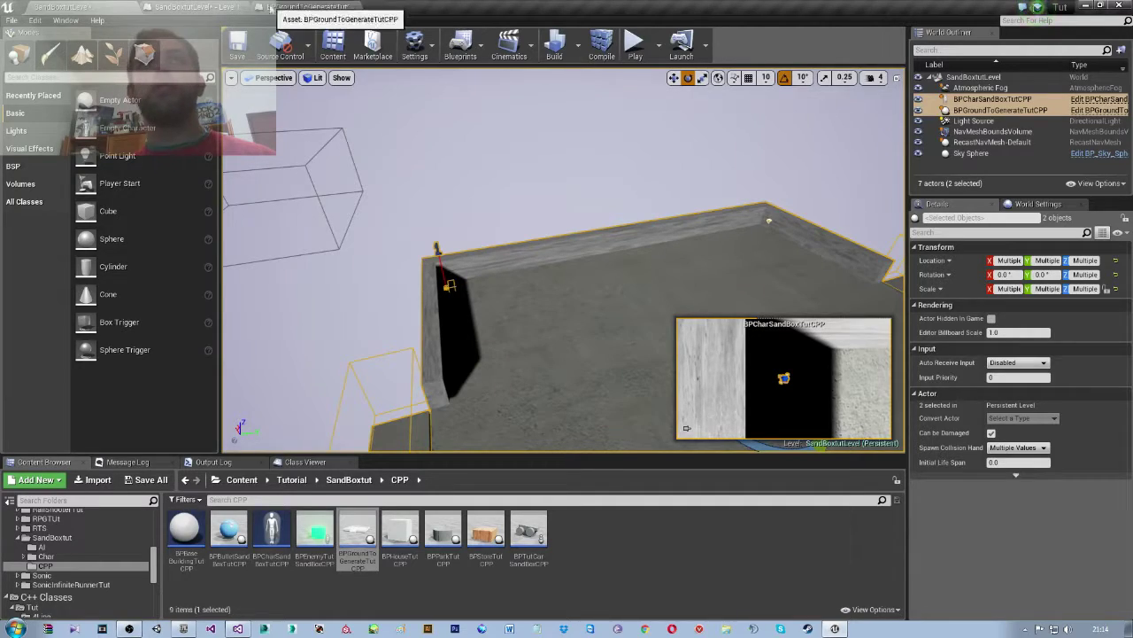
- Float the Level Blueprint as its own window and drop references to both selected actors into its EventGraph
{"action": "left_click_drag", "start_coordinate": [199, 7], "coordinate": [202, 181]}
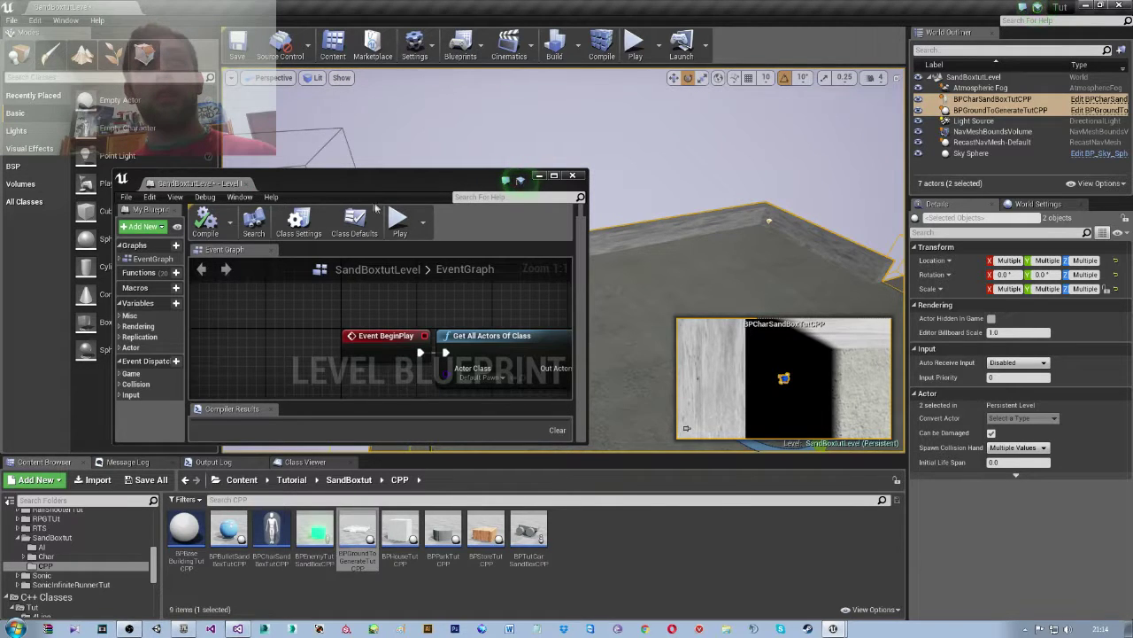
{"action": "scroll", "coordinate": [489, 354], "scroll_direction": "down", "scroll_amount": 5}
{"action": "scroll", "coordinate": [489, 357], "scroll_direction": "down", "scroll_amount": 7}
{"action": "right_click_drag", "start_coordinate": [490, 357], "coordinate": [405, 329]}
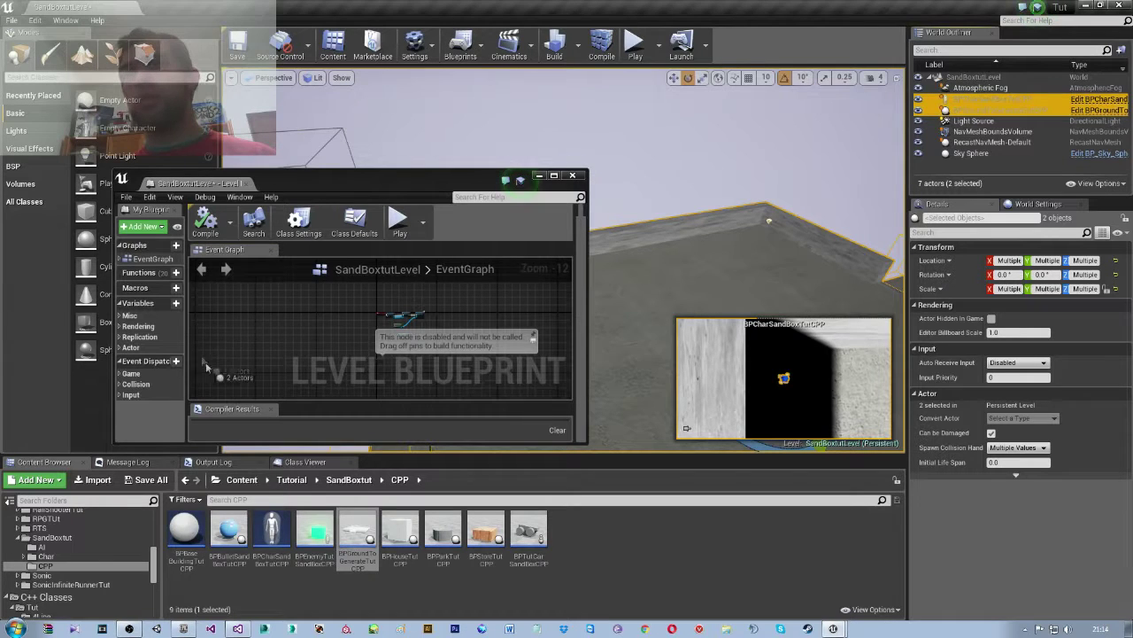
{"action": "left_click_drag", "start_coordinate": [992, 99], "coordinate": [306, 330]}
- Maximise the Level Blueprint and arrange both actor references beside the existing nodes, BPCharSandBoxTutCPP above NavMeshBoundsVolume
{"action": "double_click", "coordinate": [211, 183]}
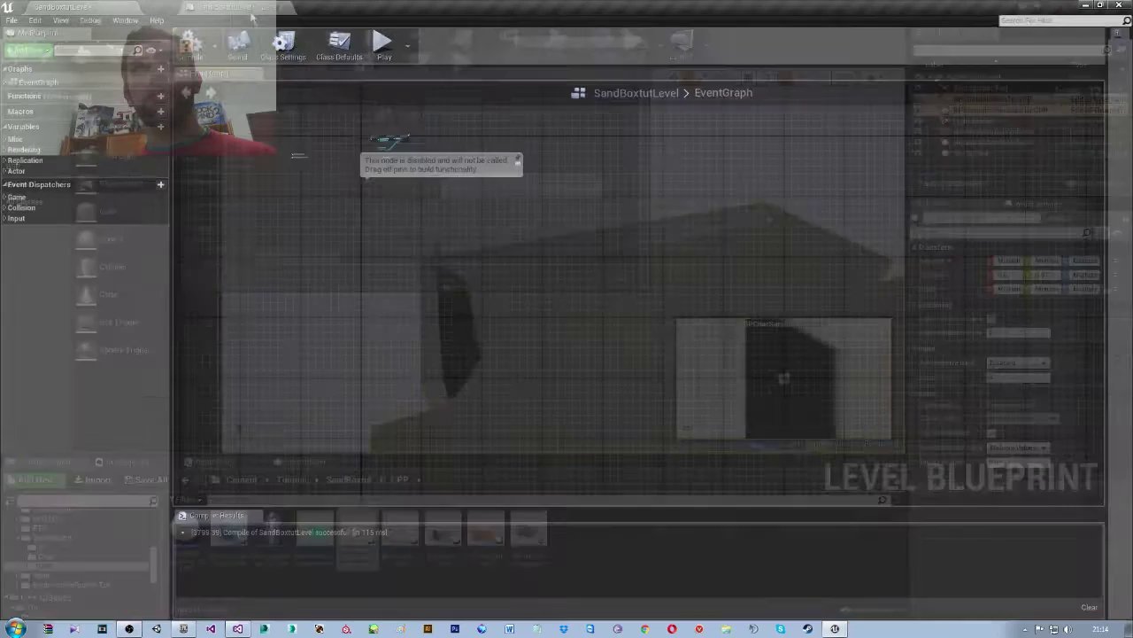
{"action": "right_click_drag", "start_coordinate": [345, 160], "coordinate": [406, 310]}
{"action": "scroll", "coordinate": [406, 310], "scroll_direction": "up", "scroll_amount": 6}
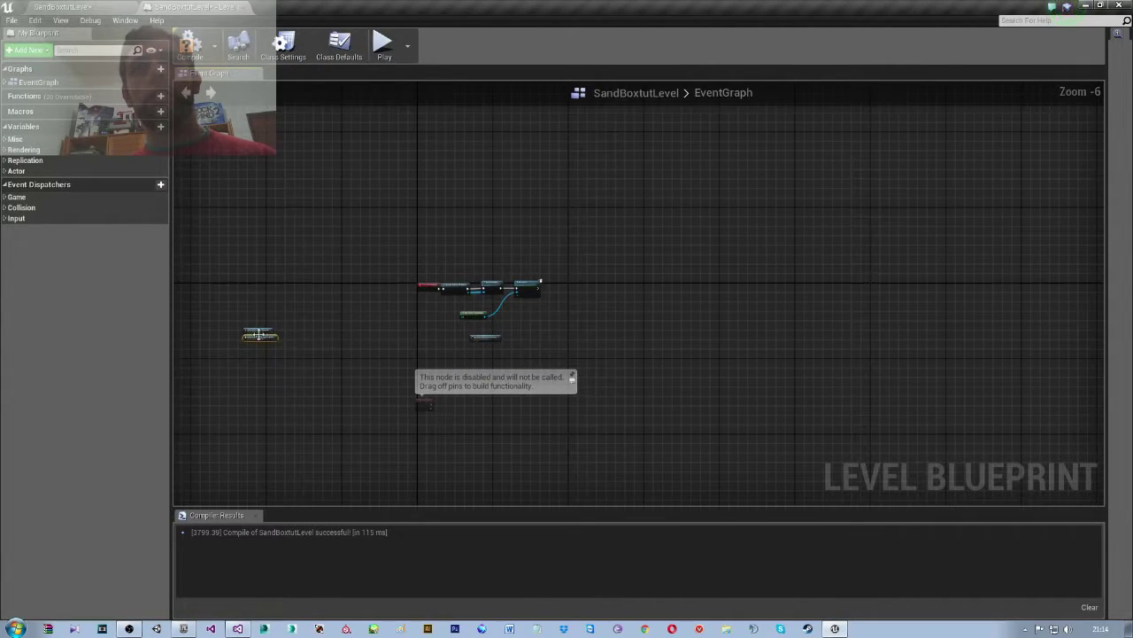
{"action": "left_click_drag", "start_coordinate": [322, 337], "coordinate": [467, 335]}
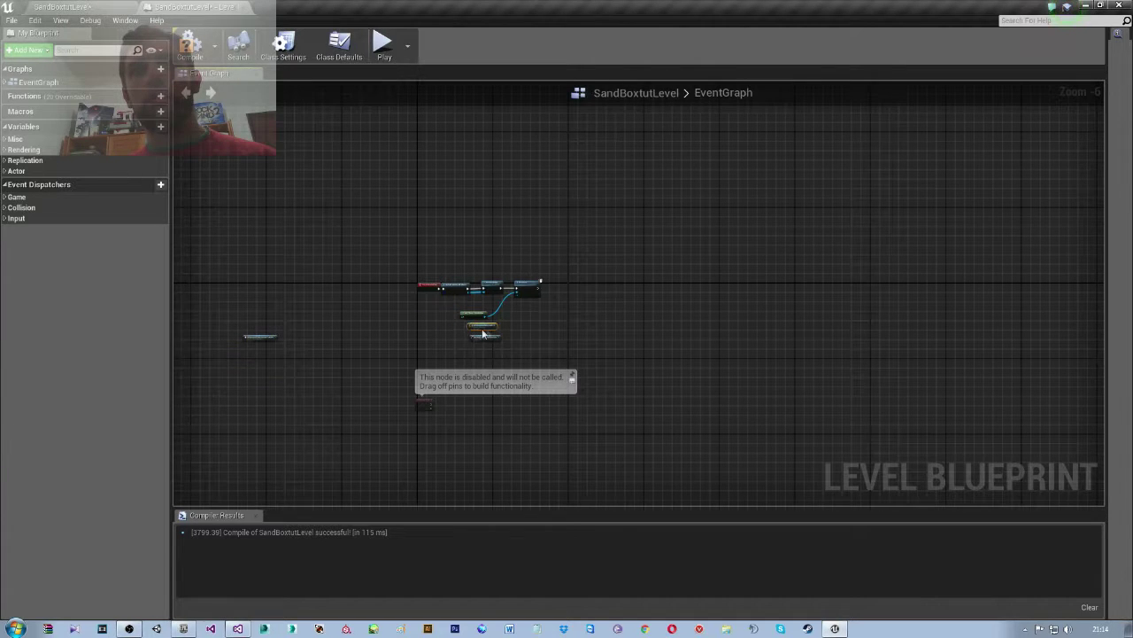
{"action": "left_click_drag", "start_coordinate": [255, 334], "coordinate": [474, 337]}
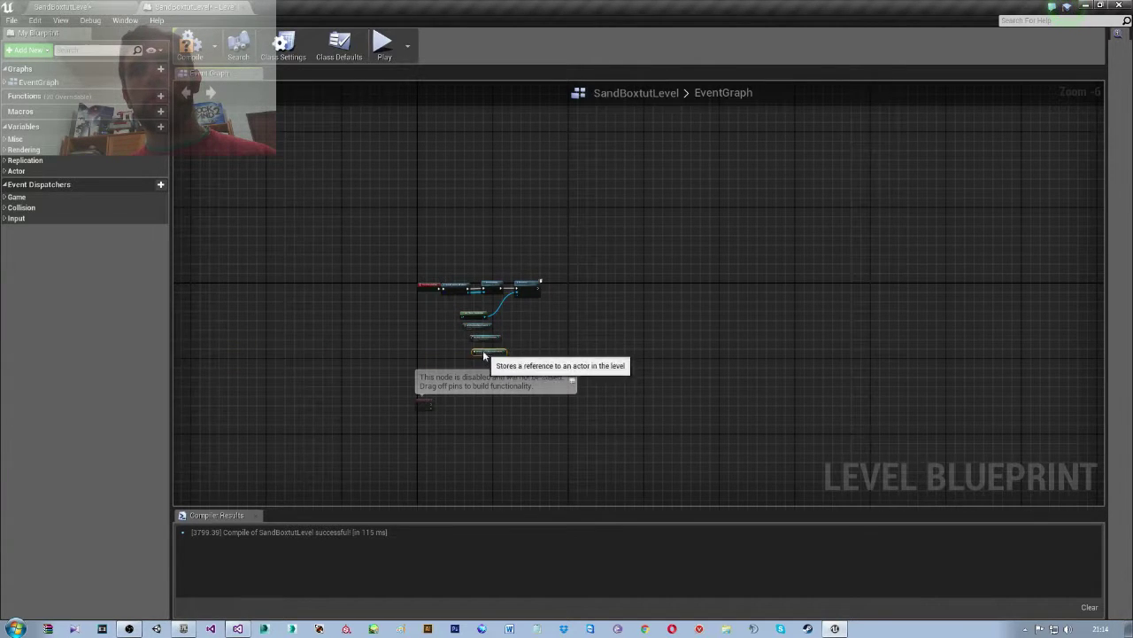
{"action": "scroll", "coordinate": [501, 319], "scroll_direction": "up", "scroll_amount": 3}
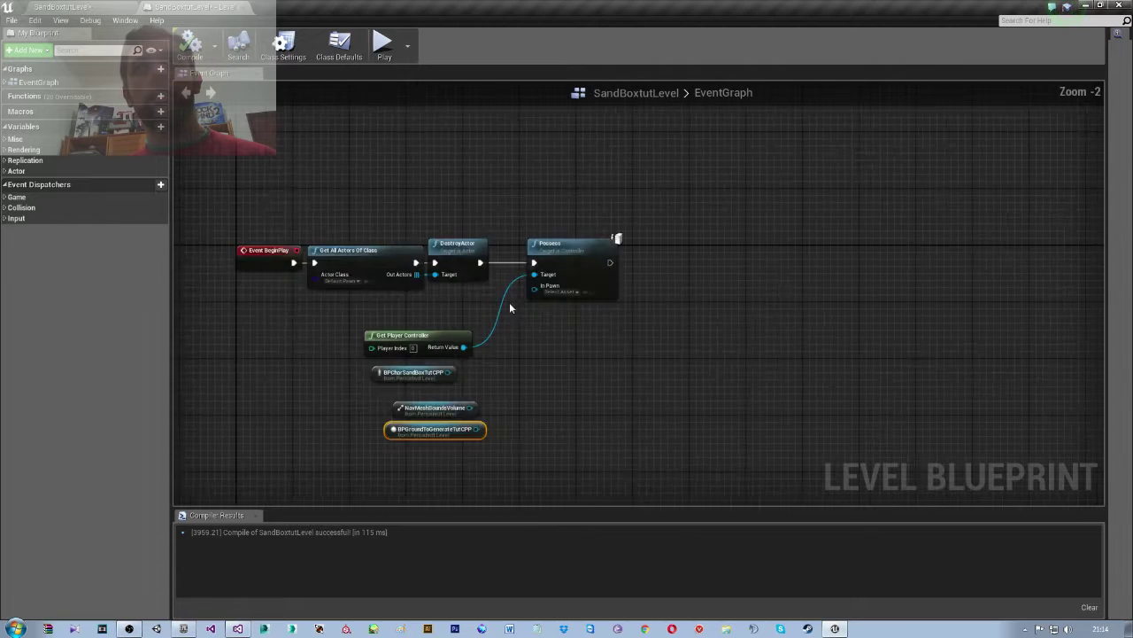
{"action": "scroll", "coordinate": [495, 277], "scroll_direction": "up", "scroll_amount": 1}
{"action": "scroll", "coordinate": [414, 336], "scroll_direction": "up", "scroll_amount": 2}
{"action": "mouse_move", "coordinate": [407, 328]}
{"action": "left_mouse_down"}
{"action": "mouse_move", "coordinate": [435, 350]}
{"action": "mouse_move", "coordinate": [557, 204]}
{"action": "left_mouse_up"}
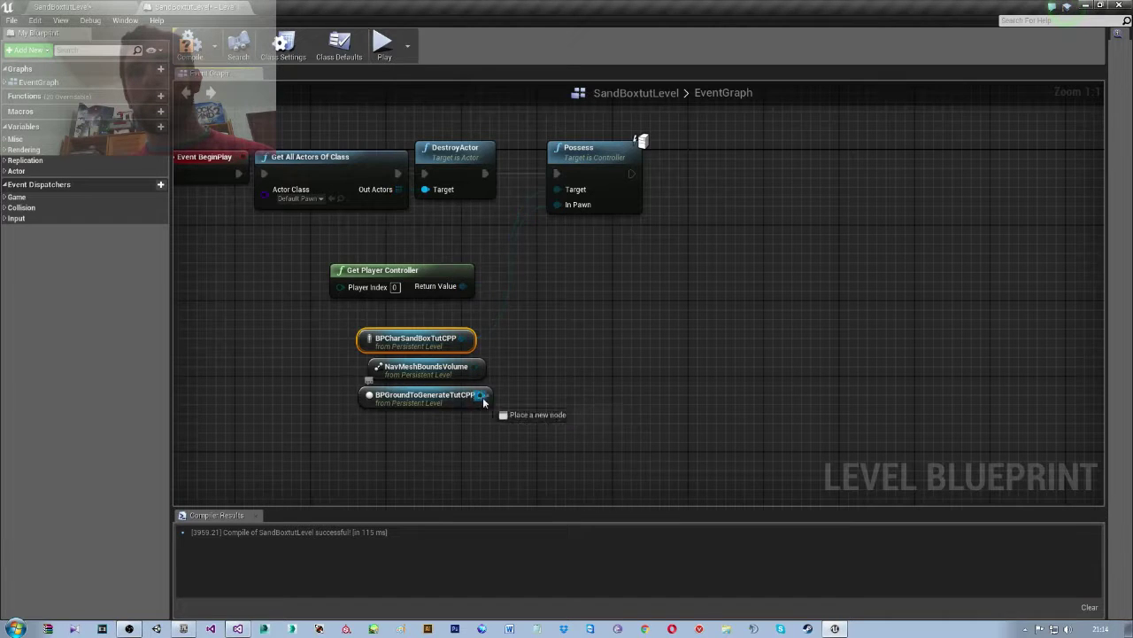
- Add Initial Setup on the ground actor, fed NavMeshBoundsVolume as Nav, running after Possess
{"action": "left_click_drag", "start_coordinate": [480, 396], "coordinate": [574, 334]}
{"action": "type", "text": "ini"}
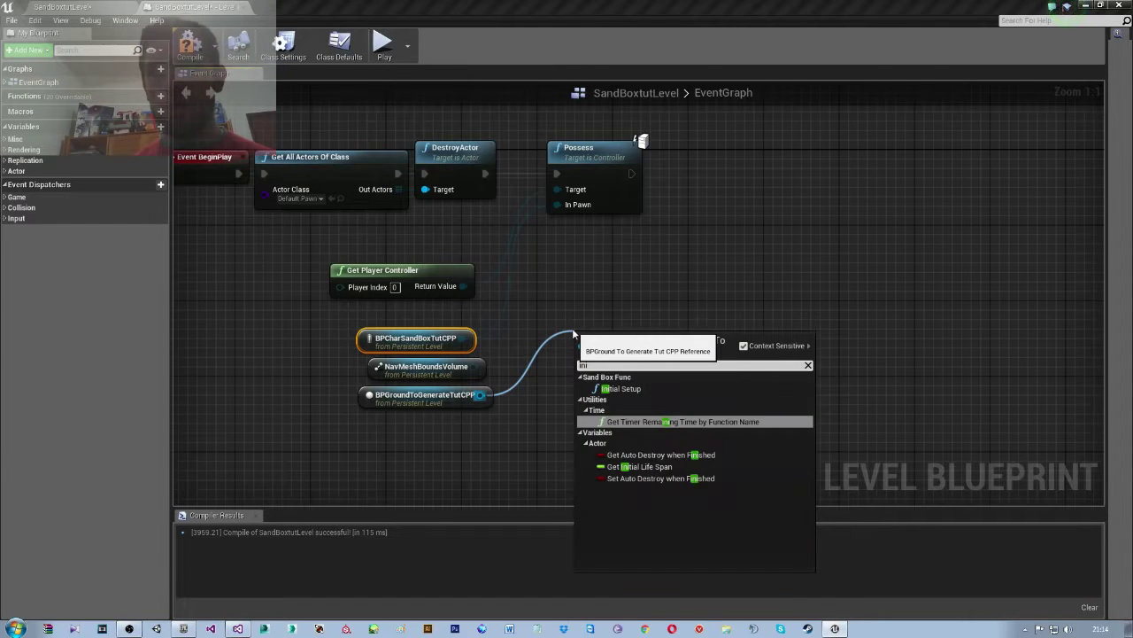
{"action": "key", "text": "Up"}
{"action": "key", "text": "Up"}
{"action": "key", "text": "Down"}
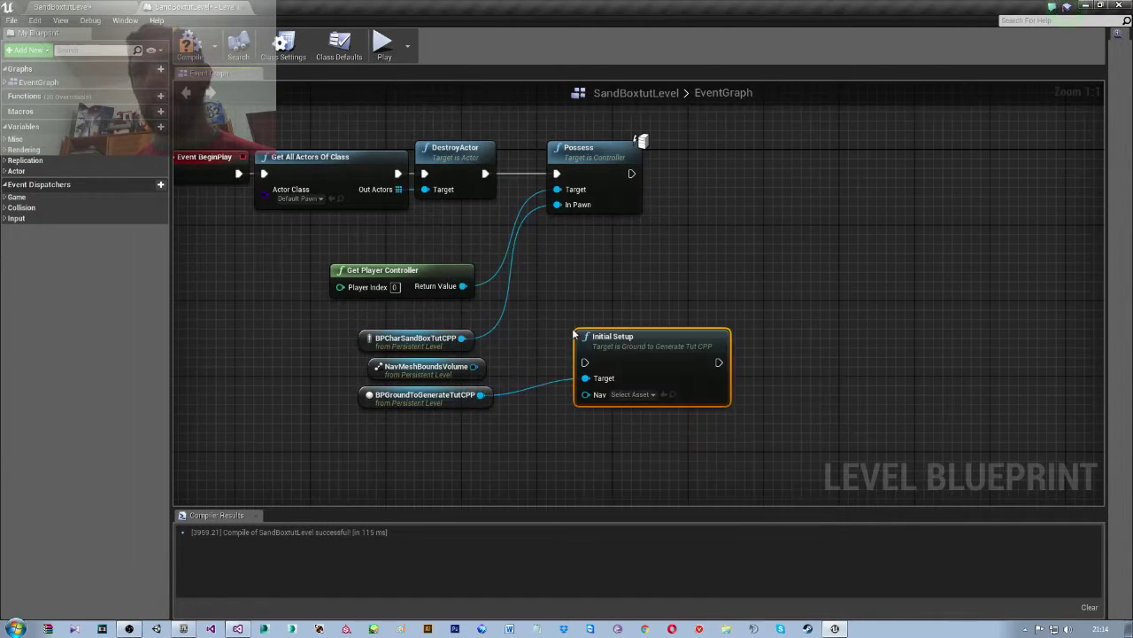
{"action": "key", "text": "Return"}
{"action": "mouse_move", "coordinate": [474, 366]}
{"action": "left_mouse_down"}
{"action": "mouse_move", "coordinate": [585, 394]}
{"action": "mouse_move", "coordinate": [693, 247]}
{"action": "mouse_move", "coordinate": [698, 196]}
{"action": "left_mouse_up"}
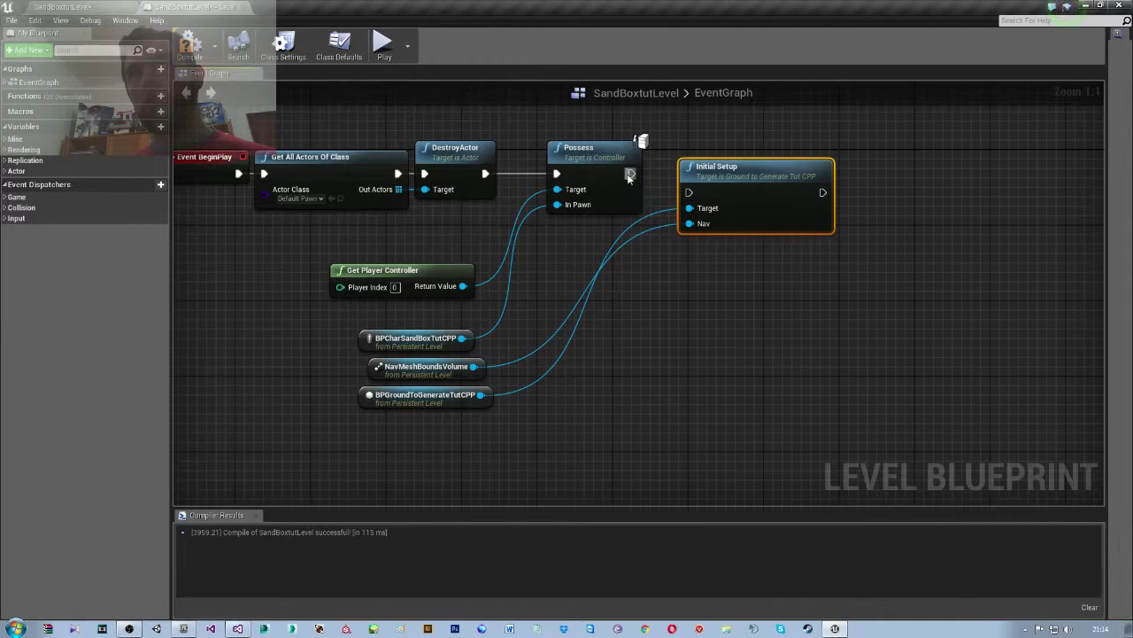
{"action": "mouse_move", "coordinate": [628, 176]}
{"action": "left_mouse_down"}
{"action": "mouse_move", "coordinate": [620, 174]}
{"action": "mouse_move", "coordinate": [689, 192]}
{"action": "mouse_move", "coordinate": [728, 177]}
{"action": "left_mouse_up"}
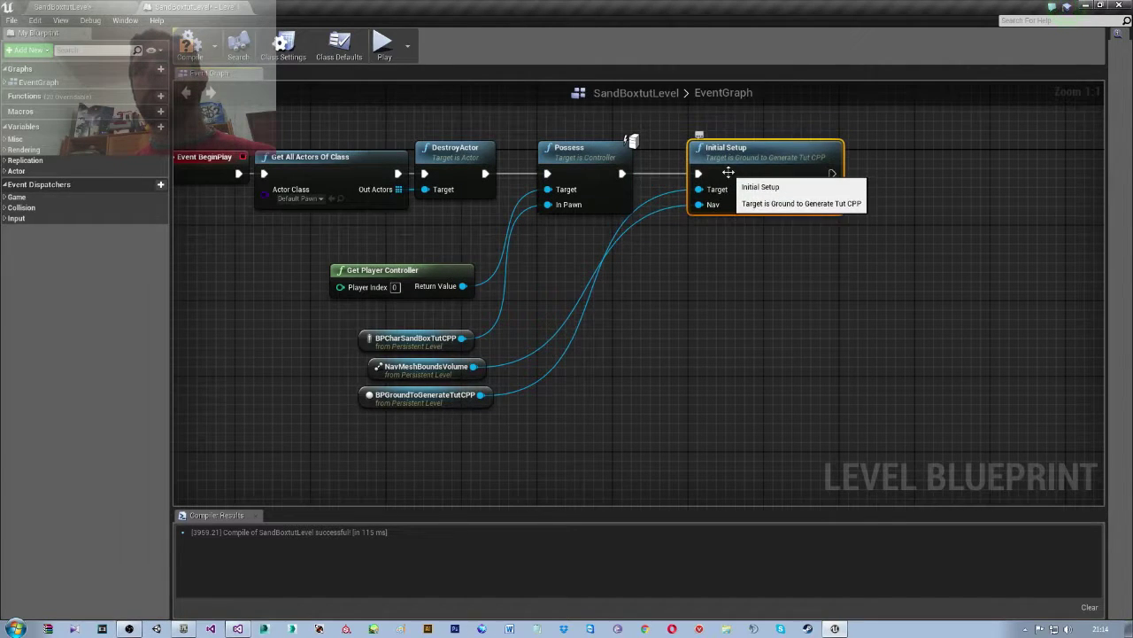
- Compile the Level Blueprint and close it
{"action": "left_click", "coordinate": [209, 51]}
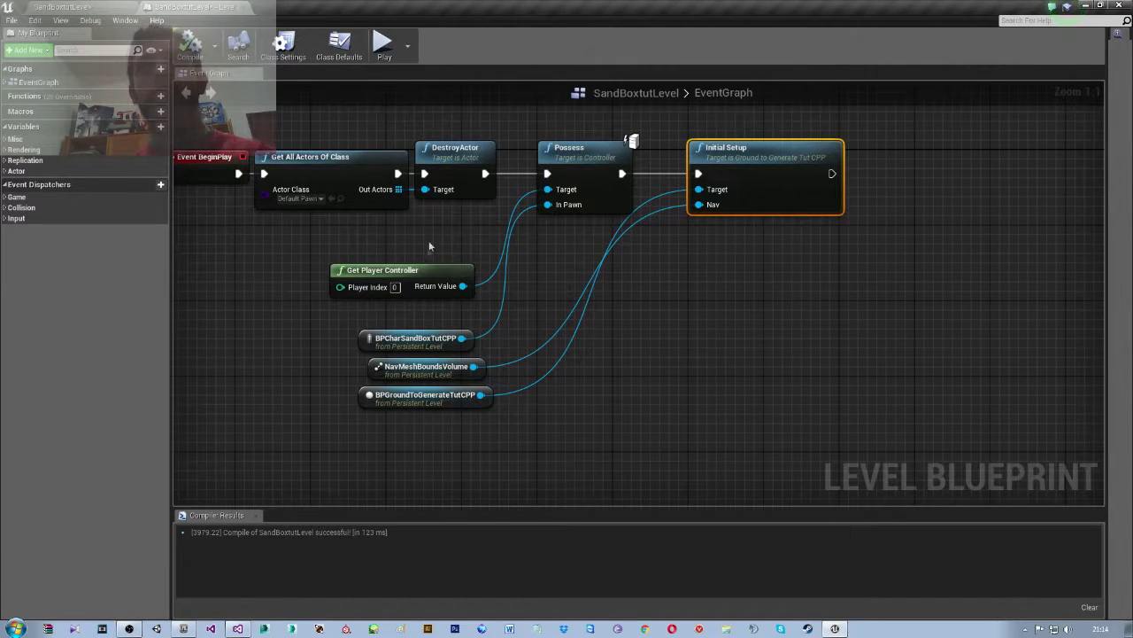
{"action": "scroll", "coordinate": [531, 390], "scroll_direction": "down", "scroll_amount": 4}
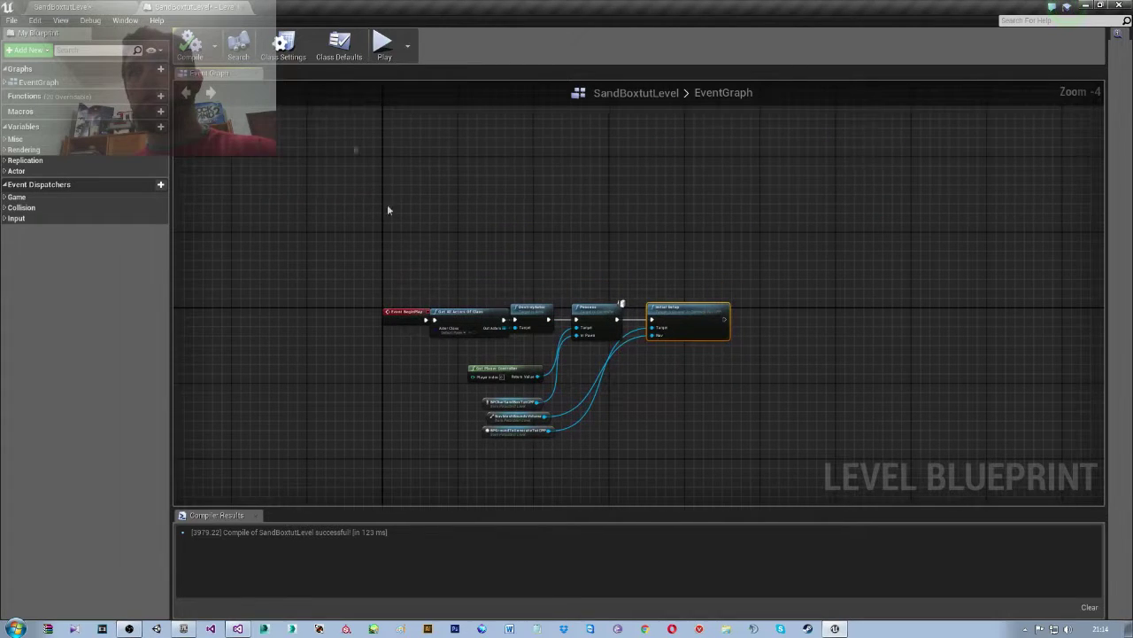
{"action": "left_click", "coordinate": [243, 9]}
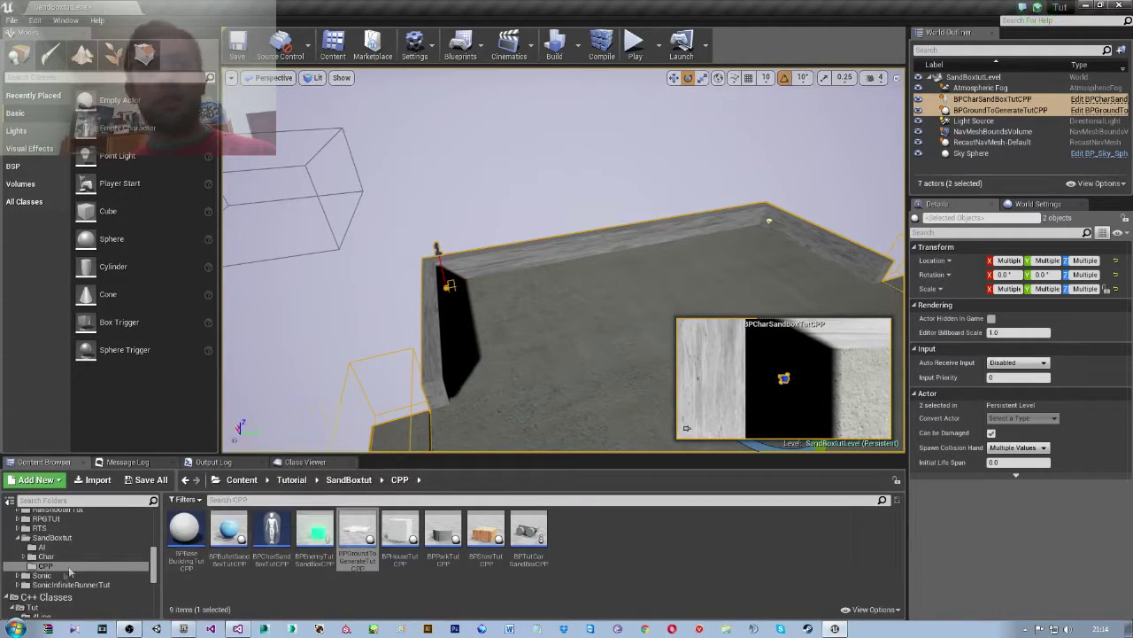
- Open ShowMissionTut from the SandBoxtut folder and switch to its event graph
{"action": "left_click", "coordinate": [51, 537]}
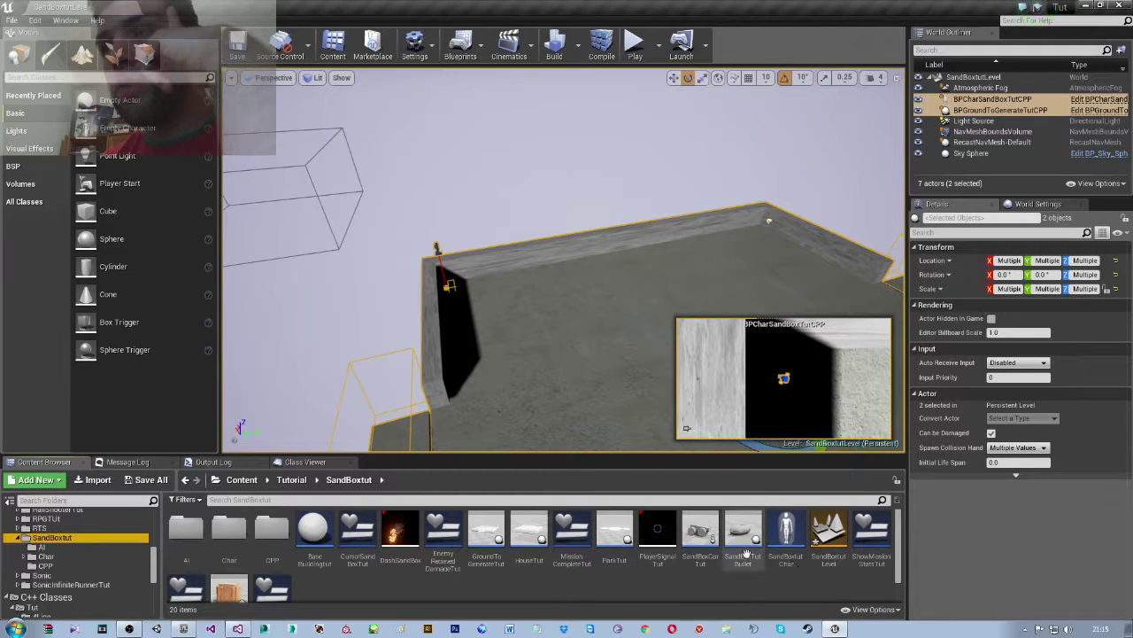
{"action": "double_click", "coordinate": [874, 541]}
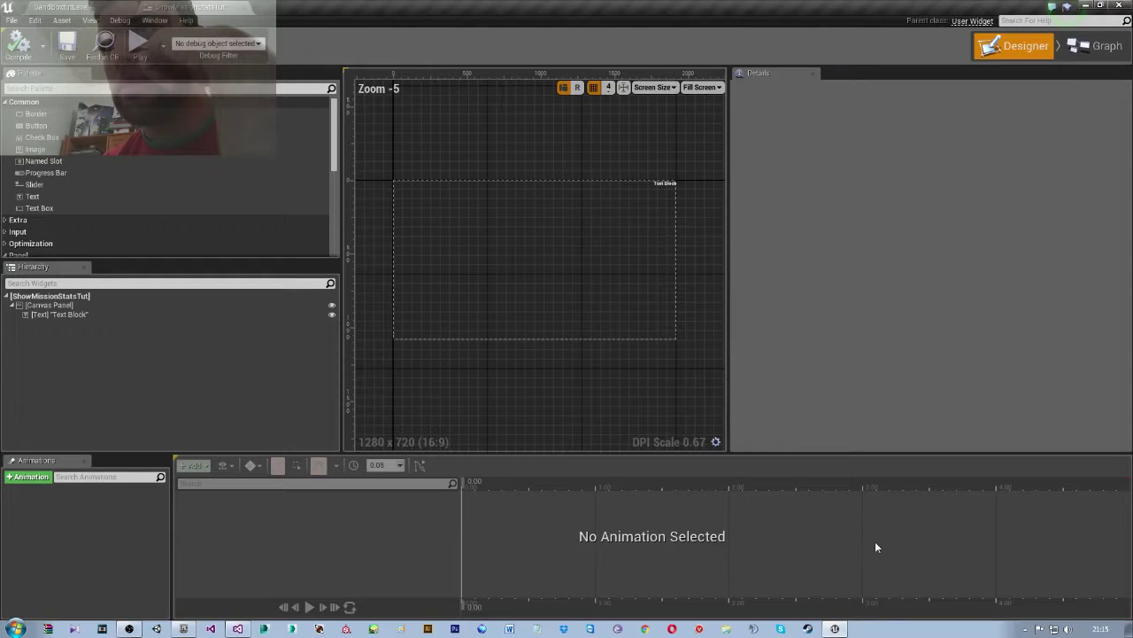
{"action": "scroll", "coordinate": [283, 540], "scroll_direction": "down", "scroll_amount": 1}
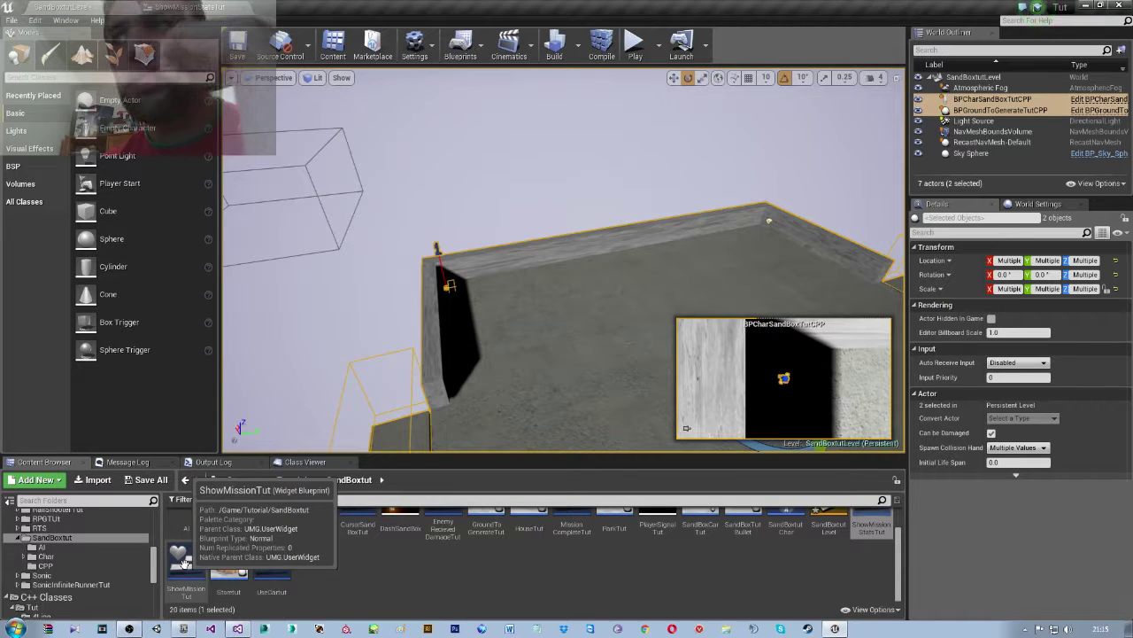
{"action": "double_click", "coordinate": [181, 560]}
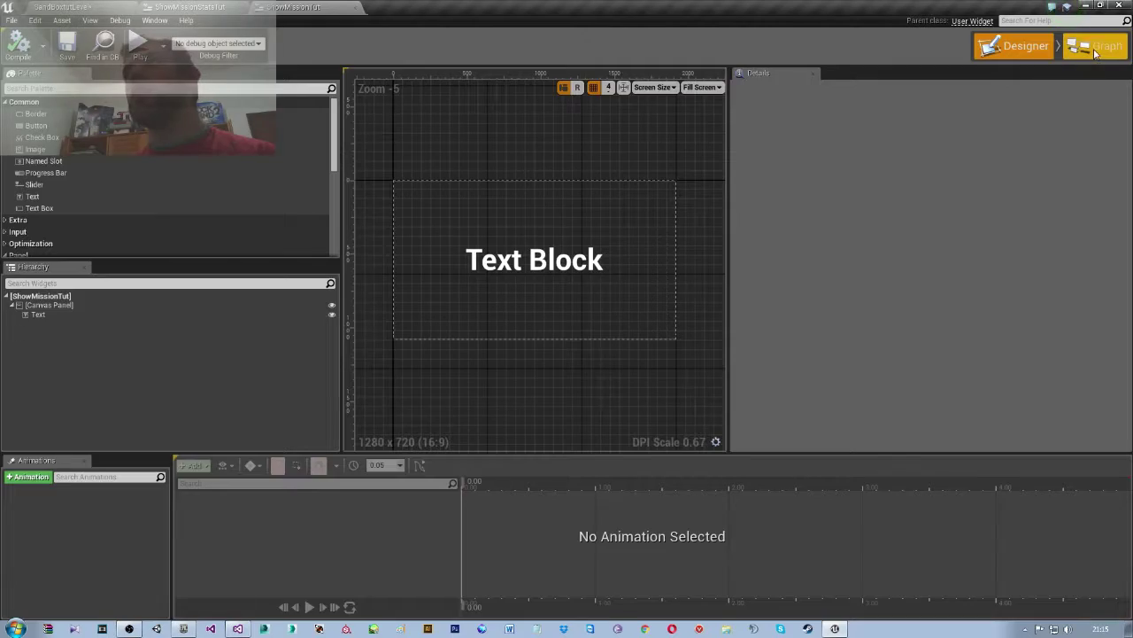
{"action": "left_click", "coordinate": [1098, 46]}
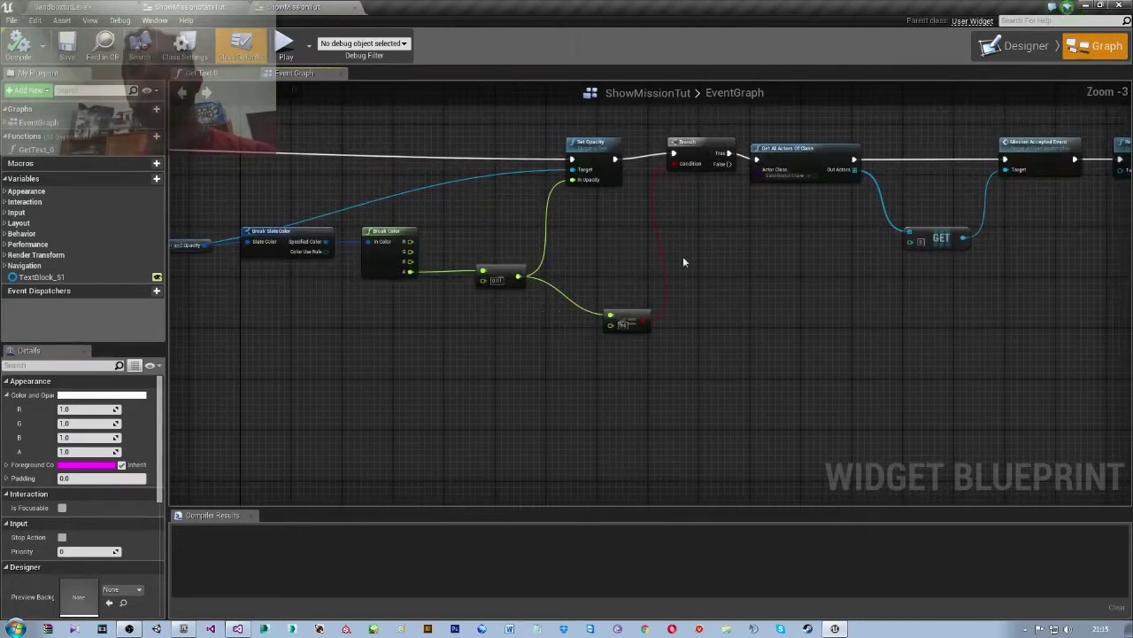
- Shift Mission Accepted Event, Remove from Parent and GET right to make room after Out Actors
{"action": "right_click_drag", "start_coordinate": [683, 262], "coordinate": [307, 270]}
{"action": "scroll", "coordinate": [607, 270], "scroll_direction": "up", "scroll_amount": 2}
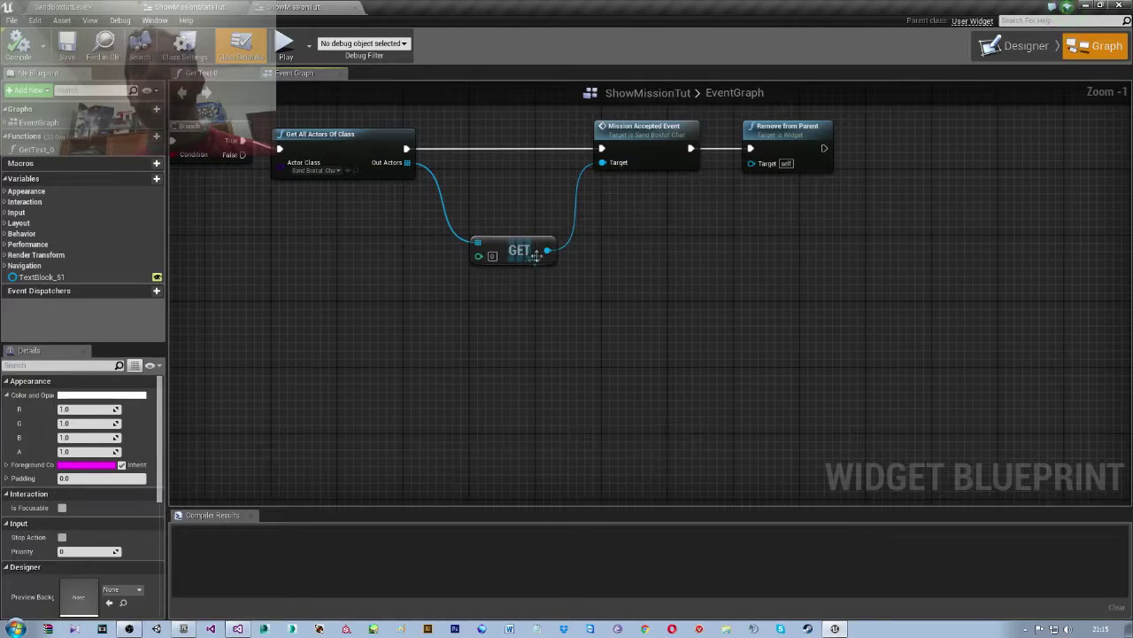
{"action": "left_click_drag", "start_coordinate": [536, 256], "coordinate": [524, 241]}
{"action": "mouse_move", "coordinate": [503, 271]}
{"action": "right_mouse_down"}
{"action": "mouse_move", "coordinate": [625, 299]}
{"action": "mouse_move", "coordinate": [595, 306]}
{"action": "mouse_move", "coordinate": [921, 309]}
{"action": "right_mouse_up"}
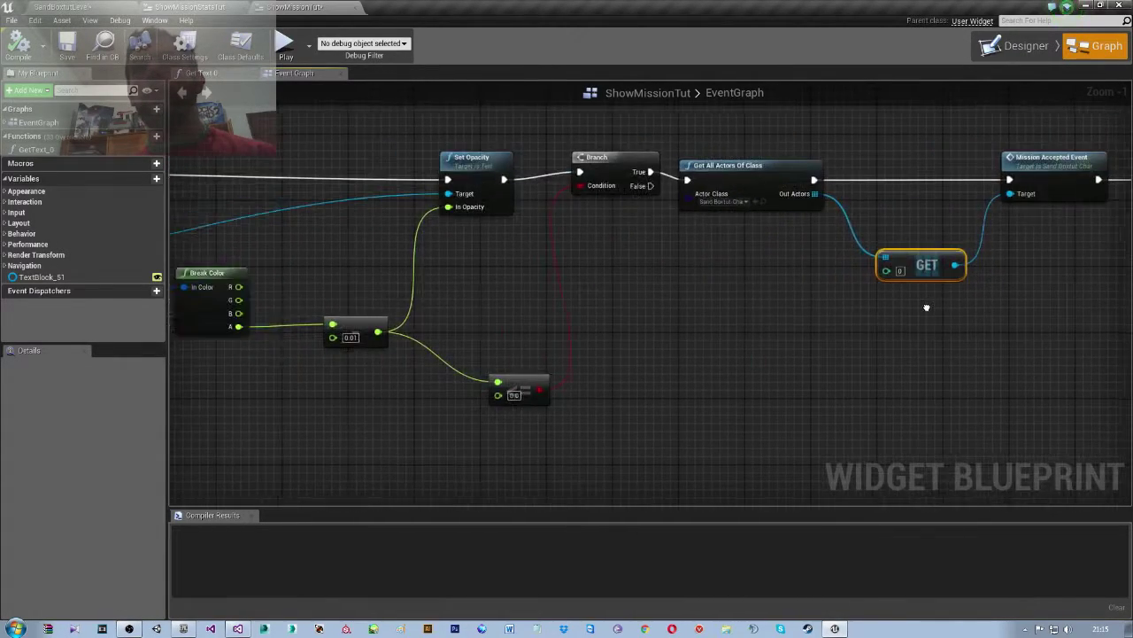
{"action": "mouse_move", "coordinate": [620, 309]}
{"action": "right_mouse_down"}
{"action": "mouse_move", "coordinate": [929, 292]}
{"action": "mouse_move", "coordinate": [947, 275]}
{"action": "mouse_move", "coordinate": [1009, 293]}
{"action": "mouse_move", "coordinate": [201, 345]}
{"action": "right_mouse_up"}
{"action": "mouse_move", "coordinate": [1113, 286]}
{"action": "left_mouse_down"}
{"action": "mouse_move", "coordinate": [514, 134]}
{"action": "mouse_move", "coordinate": [468, 155]}
{"action": "mouse_move", "coordinate": [692, 163]}
{"action": "mouse_move", "coordinate": [691, 152]}
{"action": "left_mouse_up"}
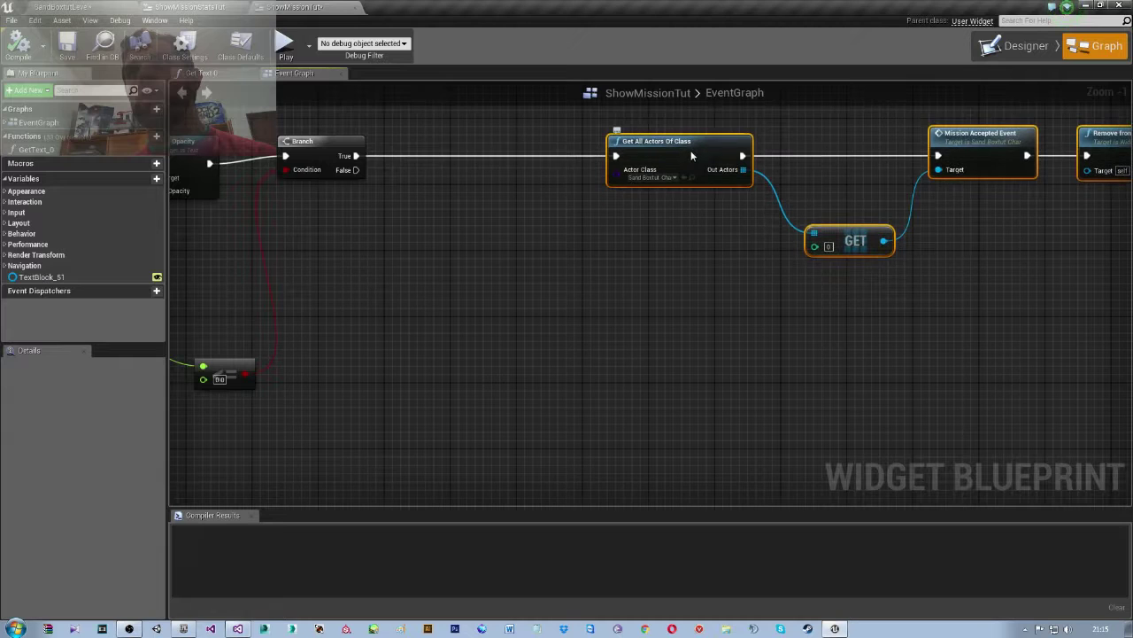
{"action": "mouse_move", "coordinate": [715, 179]}
{"action": "right_mouse_down"}
{"action": "mouse_move", "coordinate": [510, 202]}
{"action": "mouse_move", "coordinate": [637, 262]}
{"action": "right_mouse_up"}
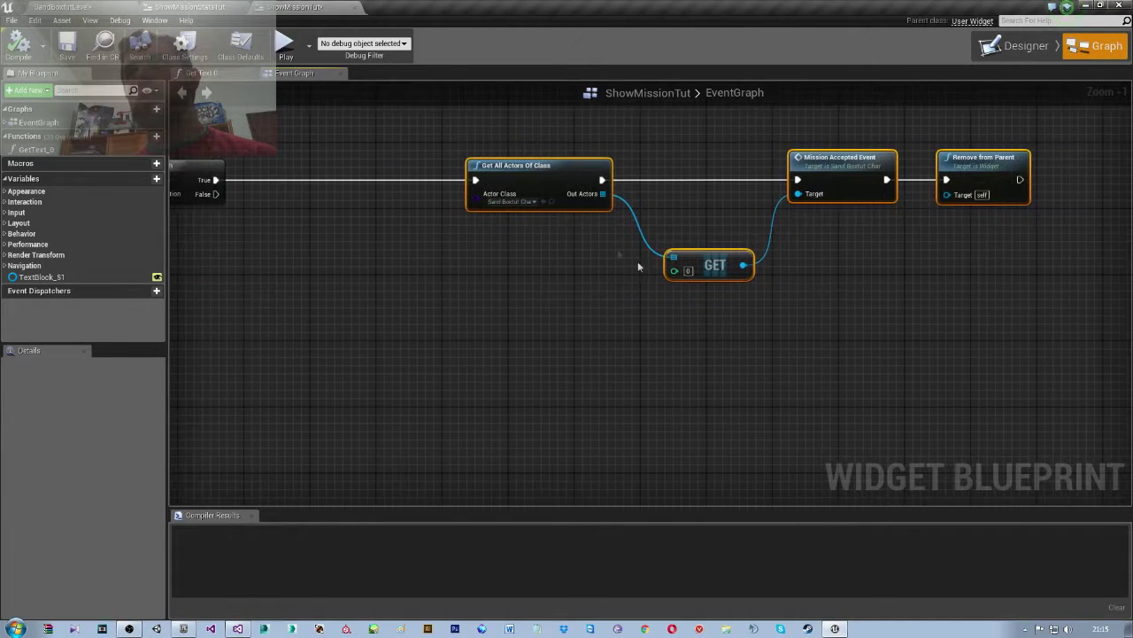
{"action": "mouse_move", "coordinate": [450, 254]}
{"action": "right_mouse_down"}
{"action": "mouse_move", "coordinate": [538, 254]}
{"action": "mouse_move", "coordinate": [412, 253]}
{"action": "right_mouse_up"}
{"action": "right_click_drag", "start_coordinate": [590, 286], "coordinate": [375, 286]}
{"action": "left_click_drag", "start_coordinate": [813, 305], "coordinate": [509, 159]}
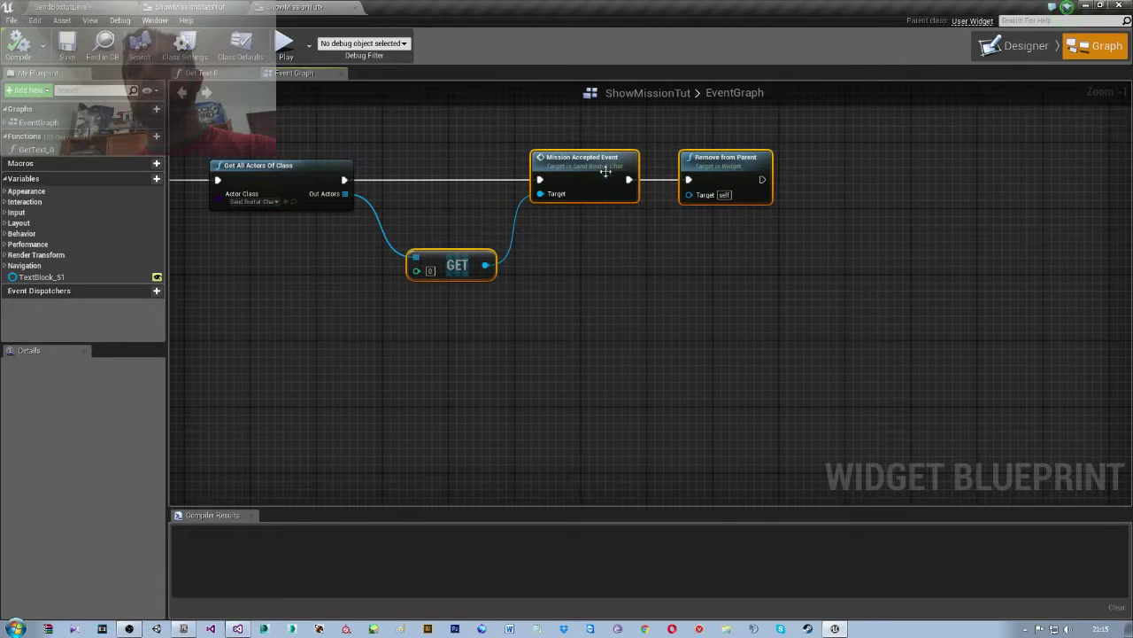
{"action": "left_click_drag", "start_coordinate": [606, 172], "coordinate": [854, 172]}
{"action": "right_click_drag", "start_coordinate": [390, 354], "coordinate": [523, 363]}
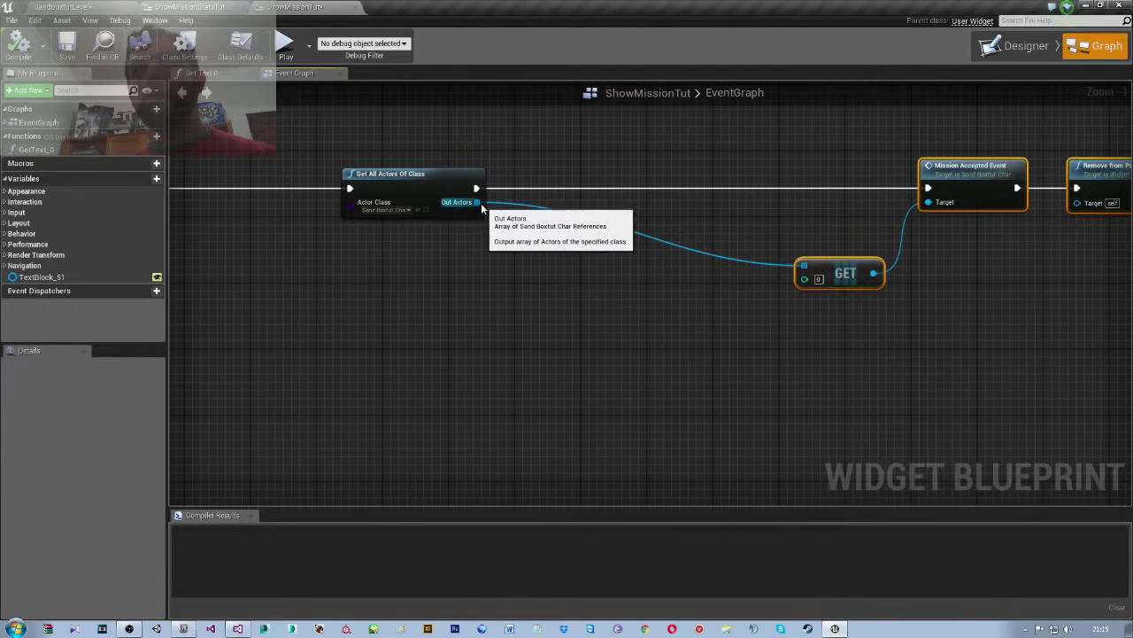
- Add a Length of Out Actors, an integer > comparison, and a Branch driven by it
{"action": "left_click_drag", "start_coordinate": [481, 202], "coordinate": [531, 248]}
{"action": "type", "text": "le"}
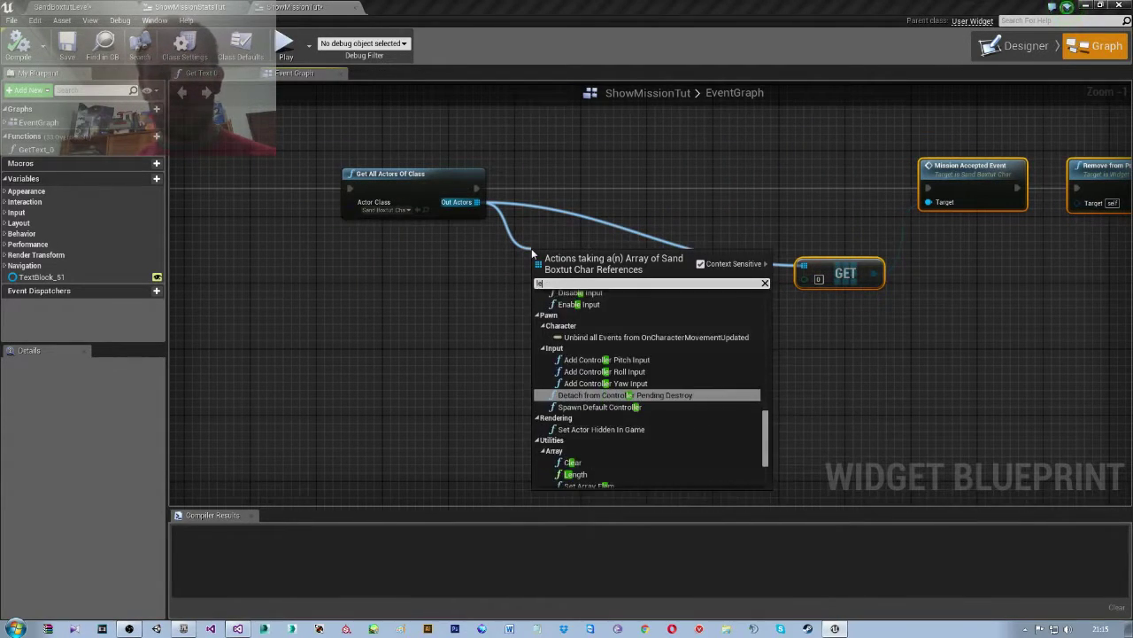
{"action": "type", "text": "ngth"}
{"action": "key", "text": "Return"}
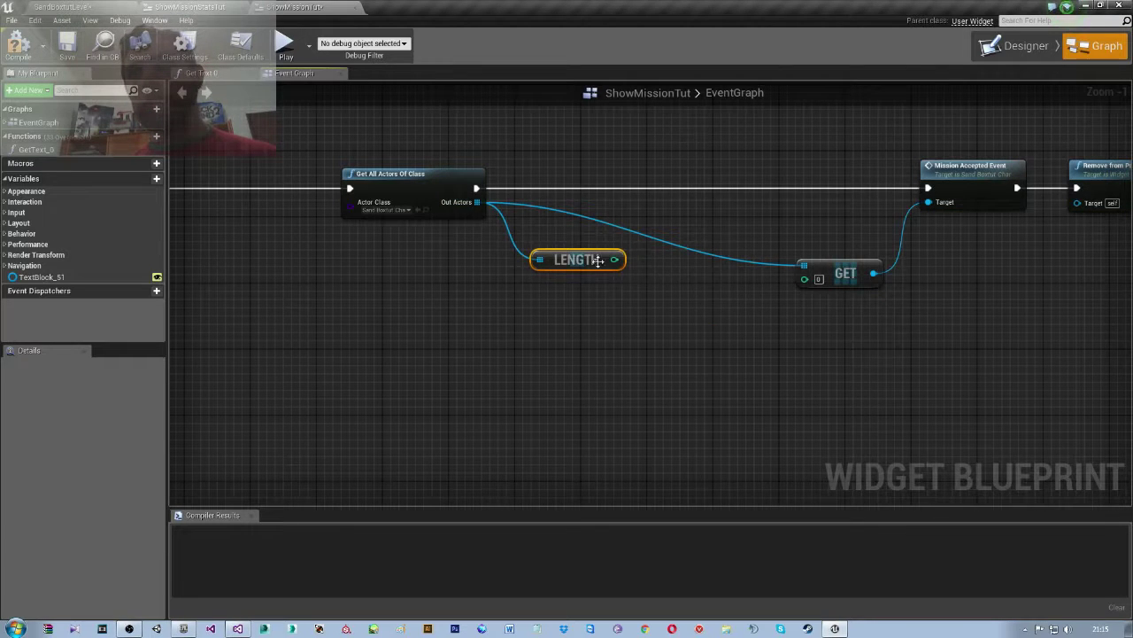
{"action": "left_click_drag", "start_coordinate": [614, 259], "coordinate": [649, 280]}
{"action": "type", "text": "<"}
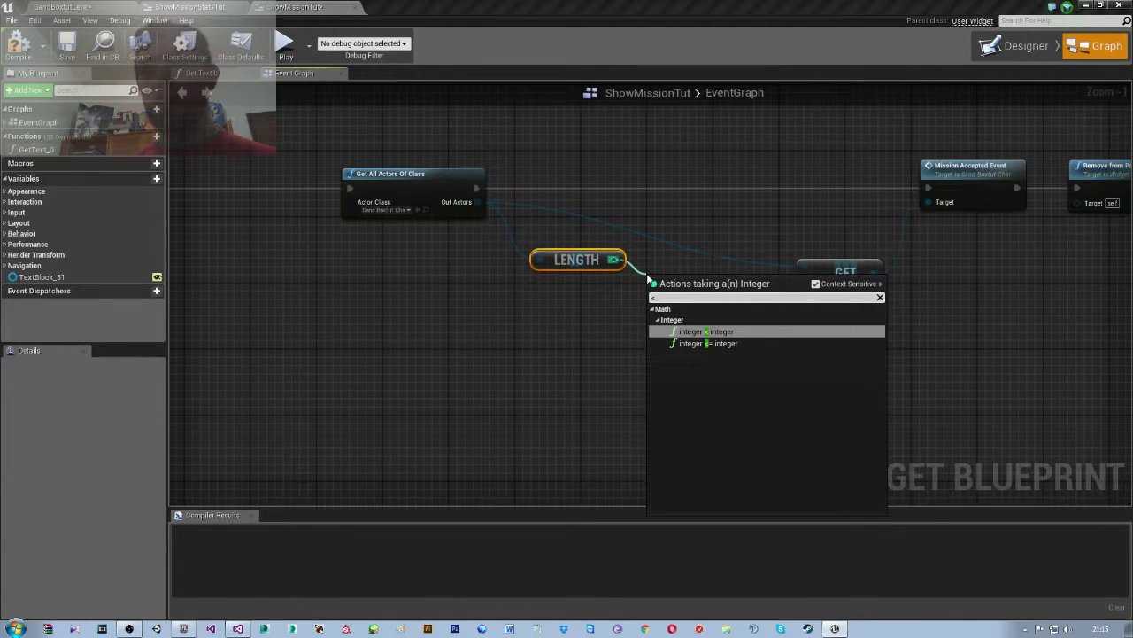
{"action": "key", "text": "BackSpace"}
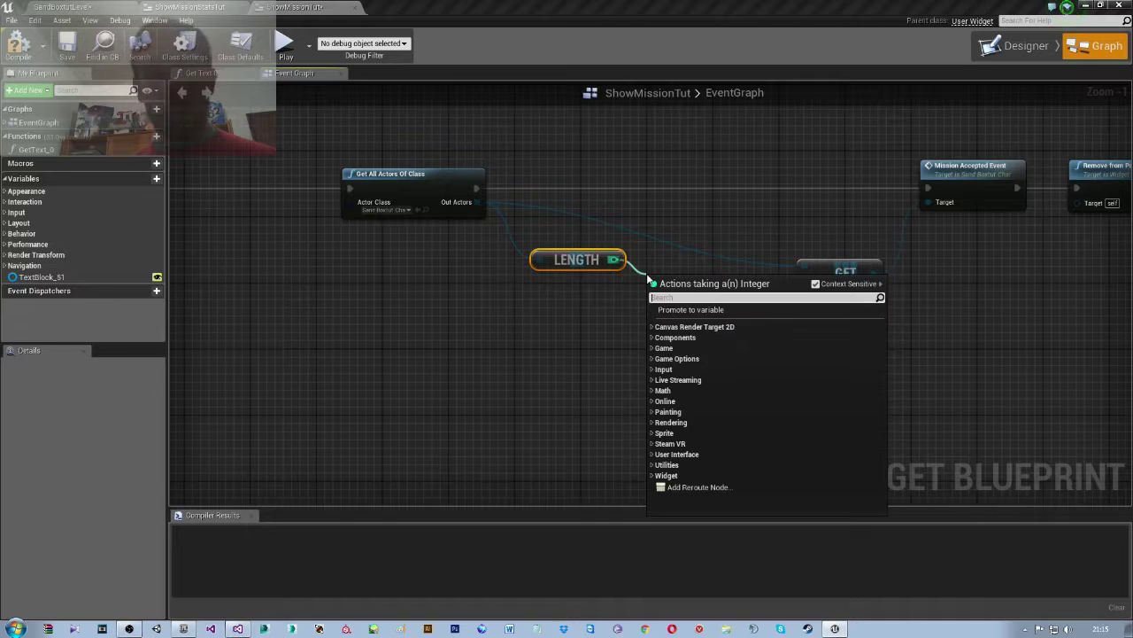
{"action": "type", "text": ">"}
{"action": "key", "text": "Return"}
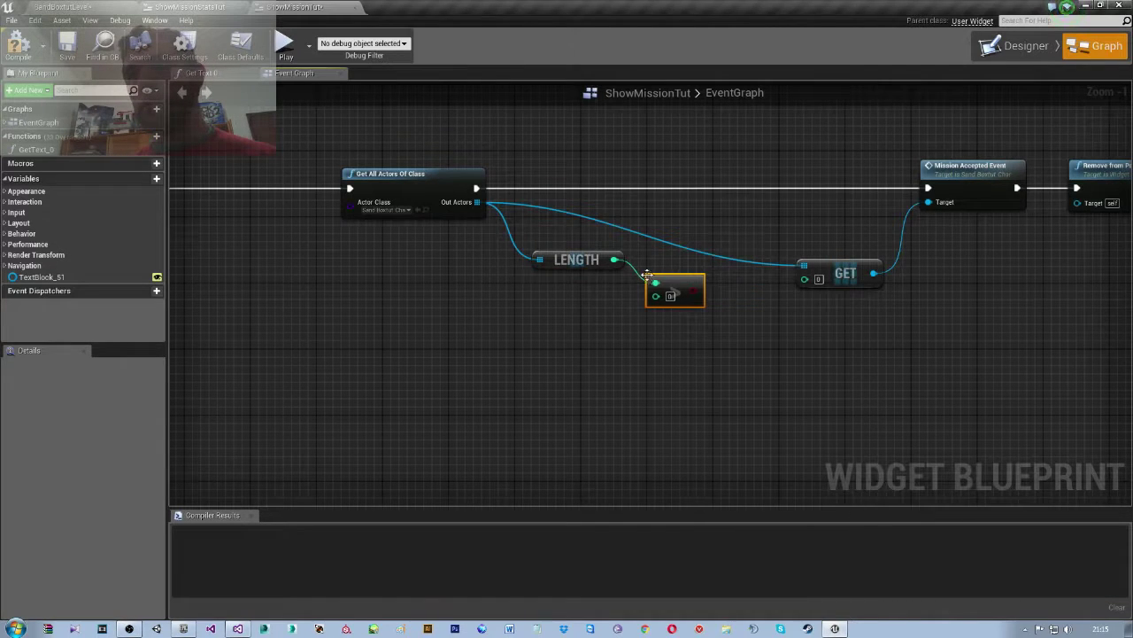
{"action": "left_click_drag", "start_coordinate": [692, 290], "coordinate": [715, 245]}
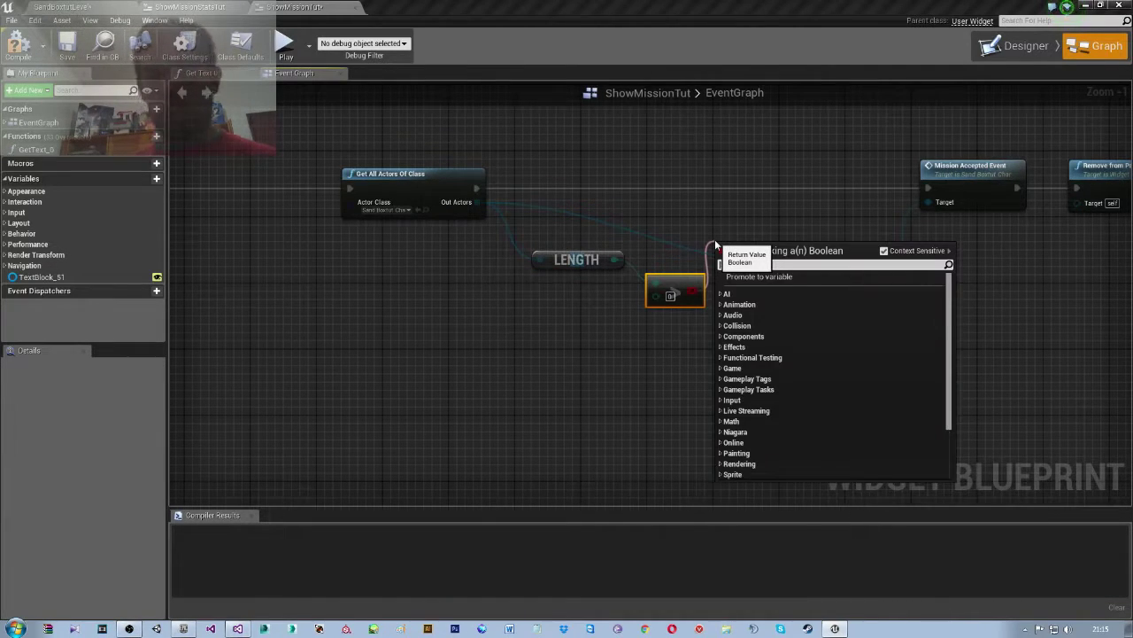
{"action": "type", "text": "bra"}
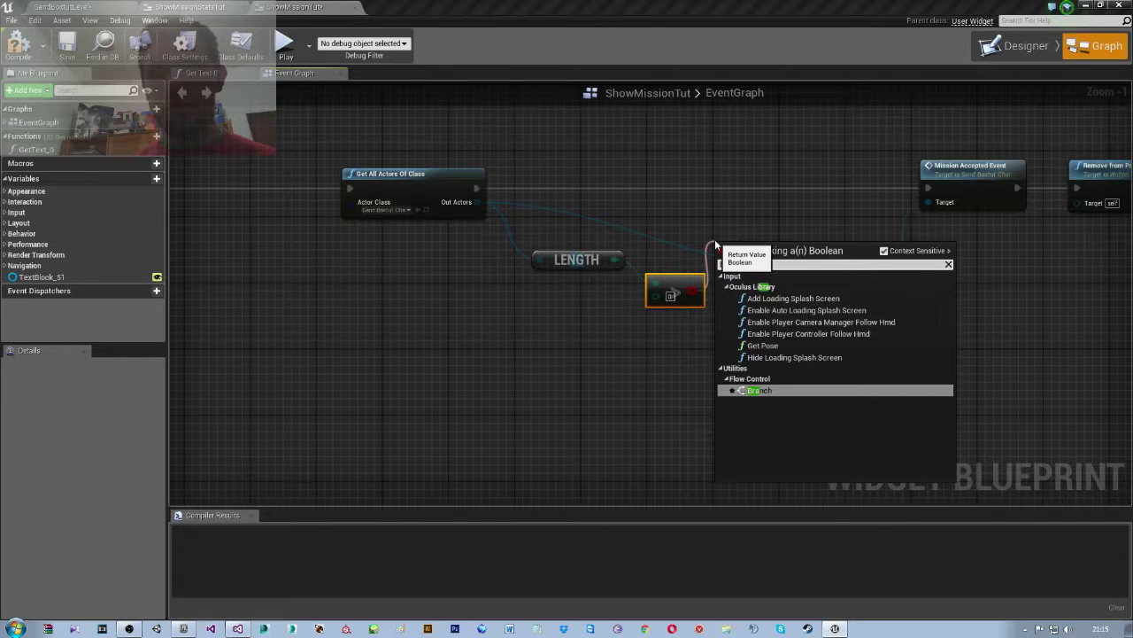
{"action": "key", "text": "Return"}
- Run the Branch after Get All Actors Of Class and fire Mission Accepted Event on True
{"action": "left_click_drag", "start_coordinate": [717, 247], "coordinate": [692, 180]}
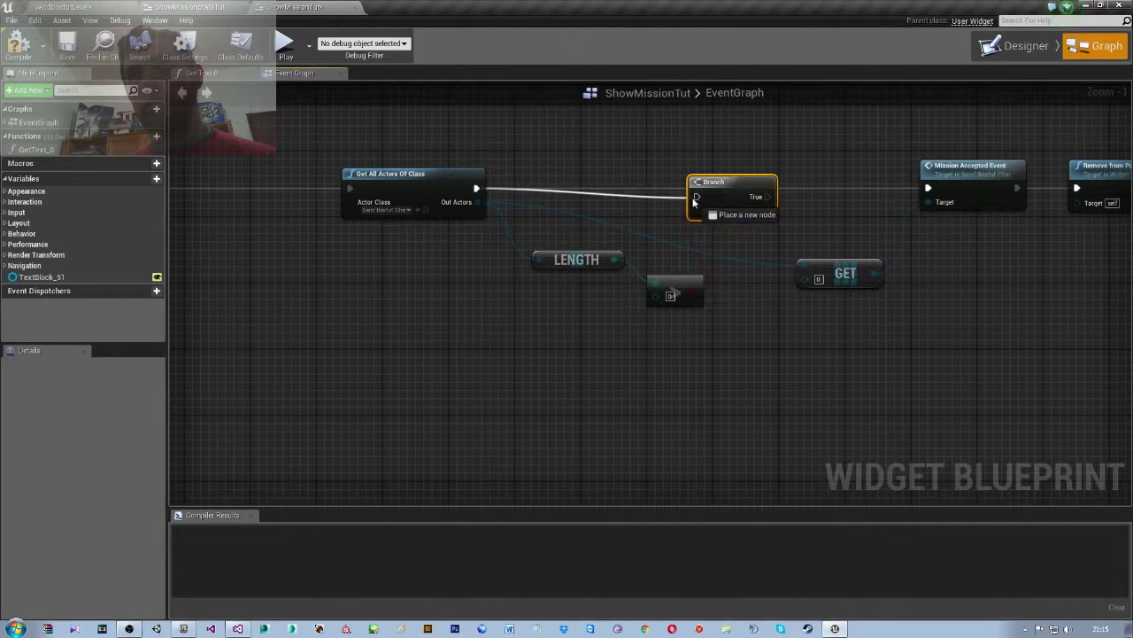
{"action": "left_click_drag", "start_coordinate": [478, 189], "coordinate": [697, 197]}
{"action": "mouse_move", "coordinate": [699, 204]}
{"action": "right_mouse_down"}
{"action": "mouse_move", "coordinate": [614, 208]}
{"action": "mouse_move", "coordinate": [653, 199]}
{"action": "right_mouse_up"}
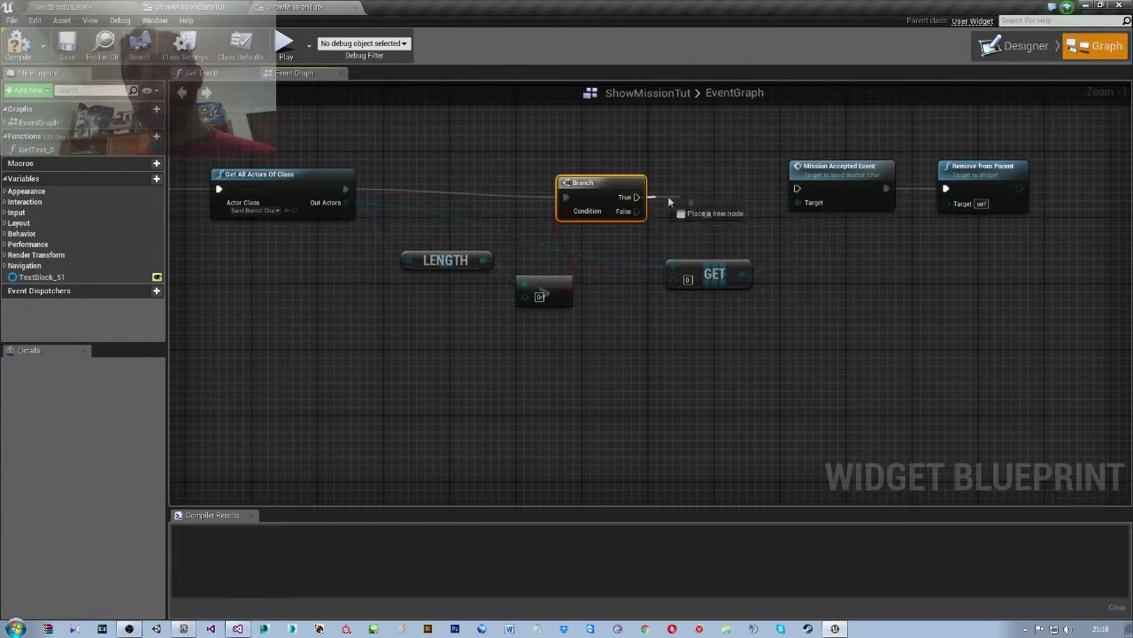
{"action": "mouse_move", "coordinate": [637, 196]}
{"action": "left_mouse_down"}
{"action": "mouse_move", "coordinate": [797, 189]}
{"action": "mouse_move", "coordinate": [611, 177]}
{"action": "left_mouse_up"}
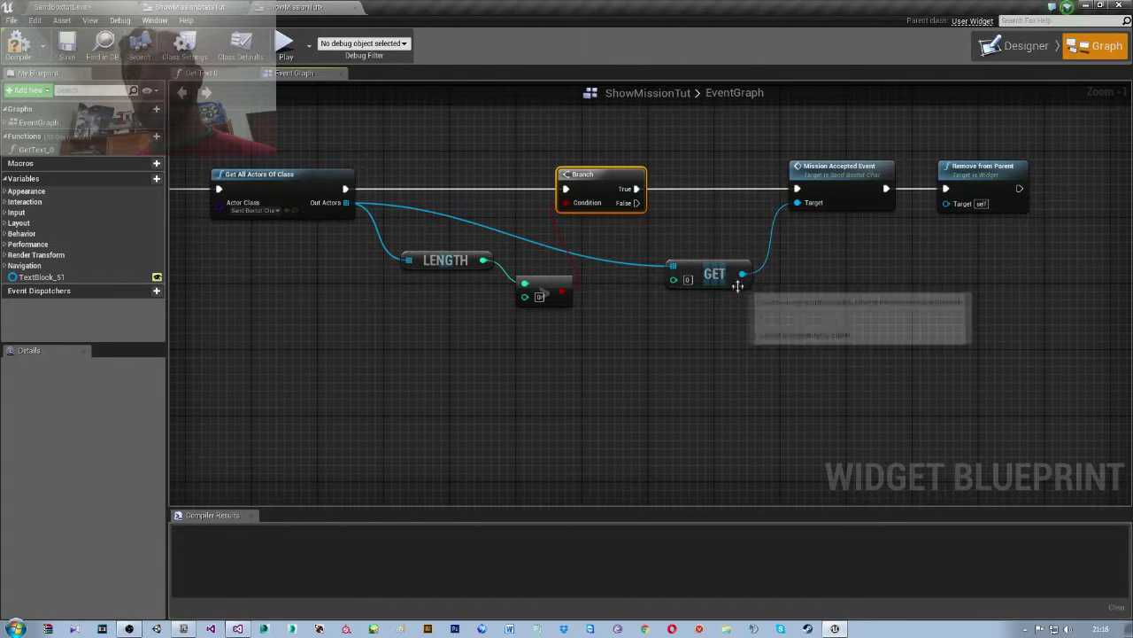
{"action": "left_click_drag", "start_coordinate": [724, 281], "coordinate": [782, 256]}
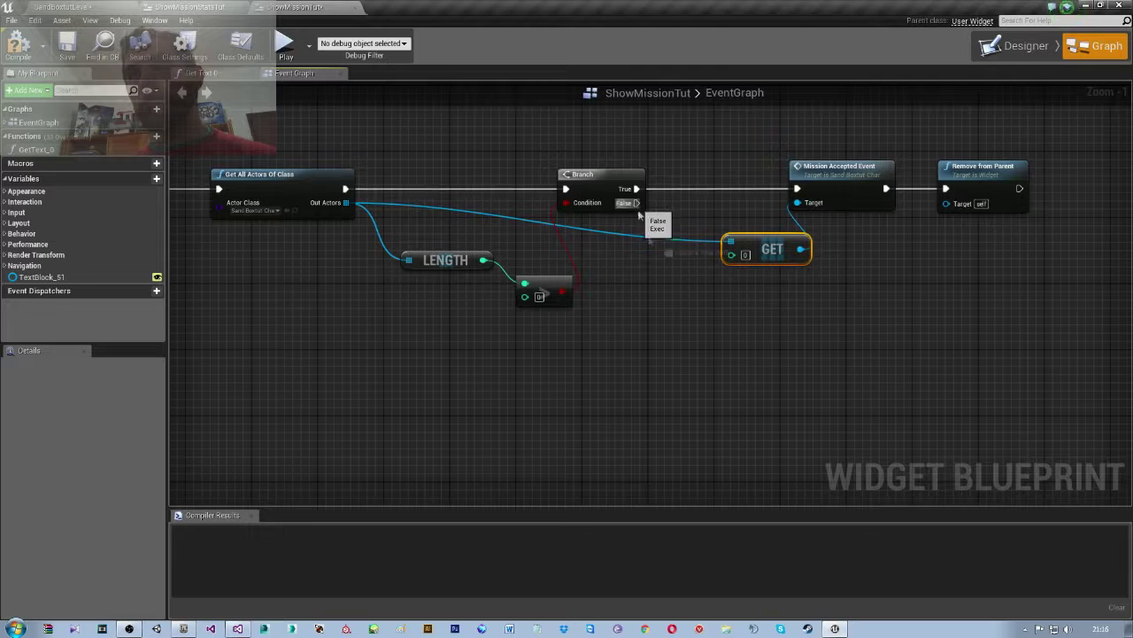
{"action": "left_click_drag", "start_coordinate": [636, 203], "coordinate": [701, 350]}
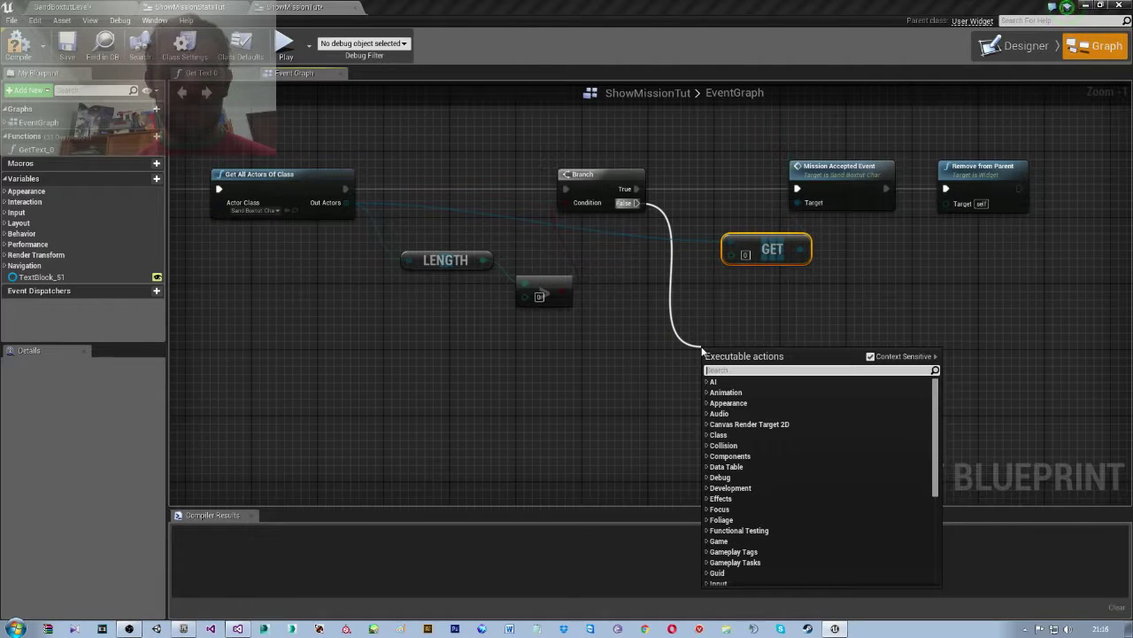
- Add Get All Actors Of Class on the False path with class BPCharSandBoxTutCPP
{"action": "type", "text": "get a"}
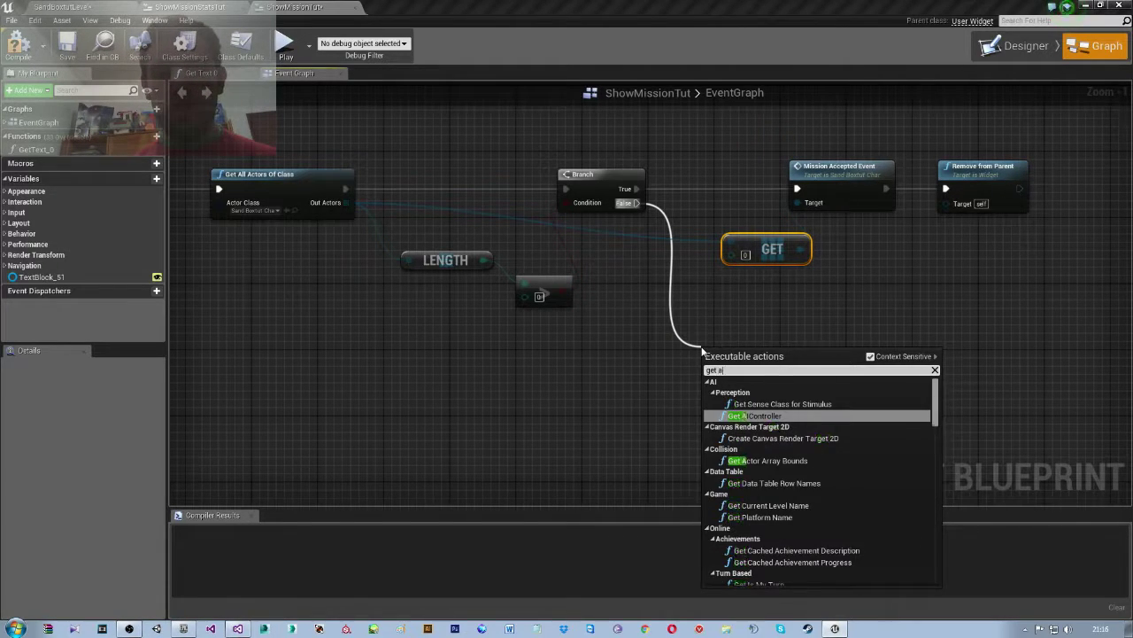
{"action": "type", "text": "ll"}
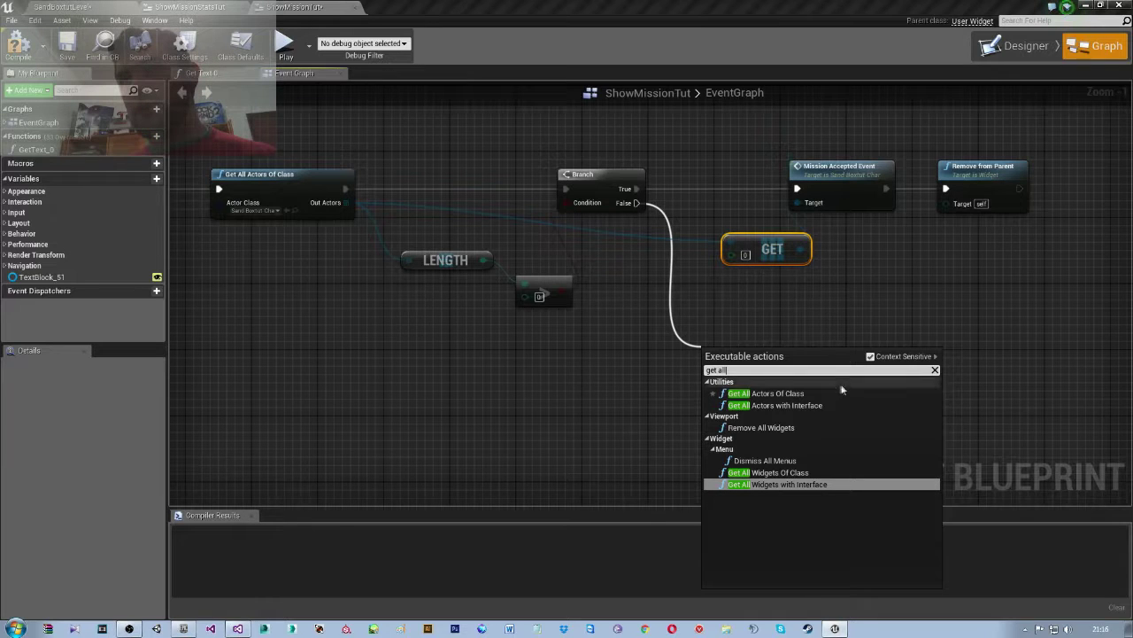
{"action": "left_click", "coordinate": [793, 393]}
{"action": "left_click", "coordinate": [751, 392]}
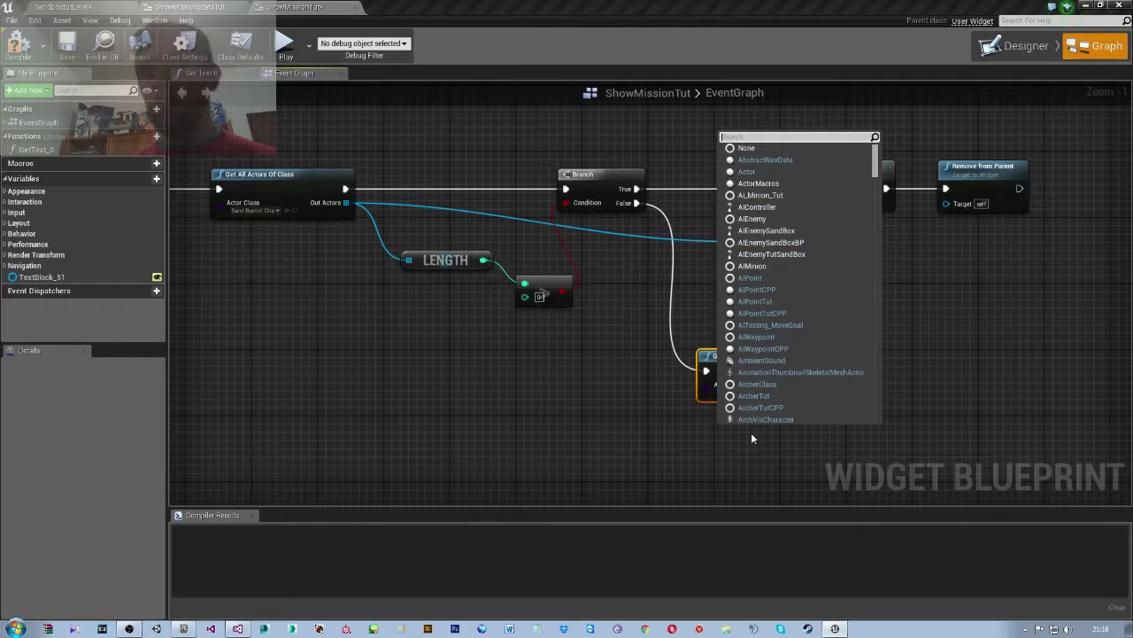
{"action": "type", "text": "BPSan"}
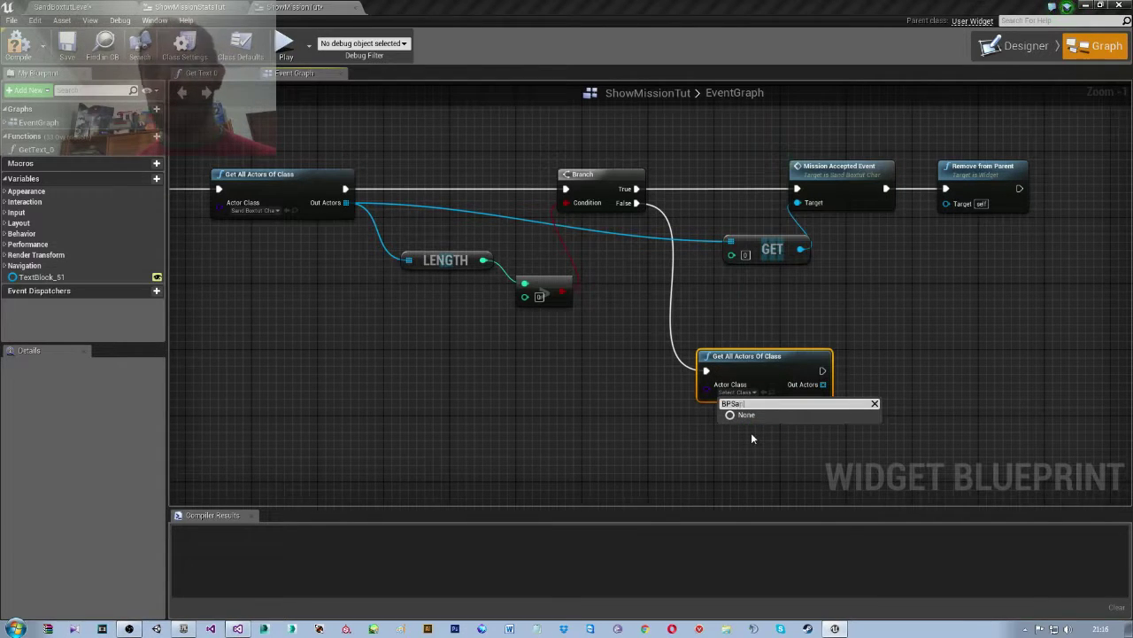
{"action": "key", "text": "BackSpace"}
{"action": "key", "text": "BackSpace"}
{"action": "key", "text": "BackSpace"}
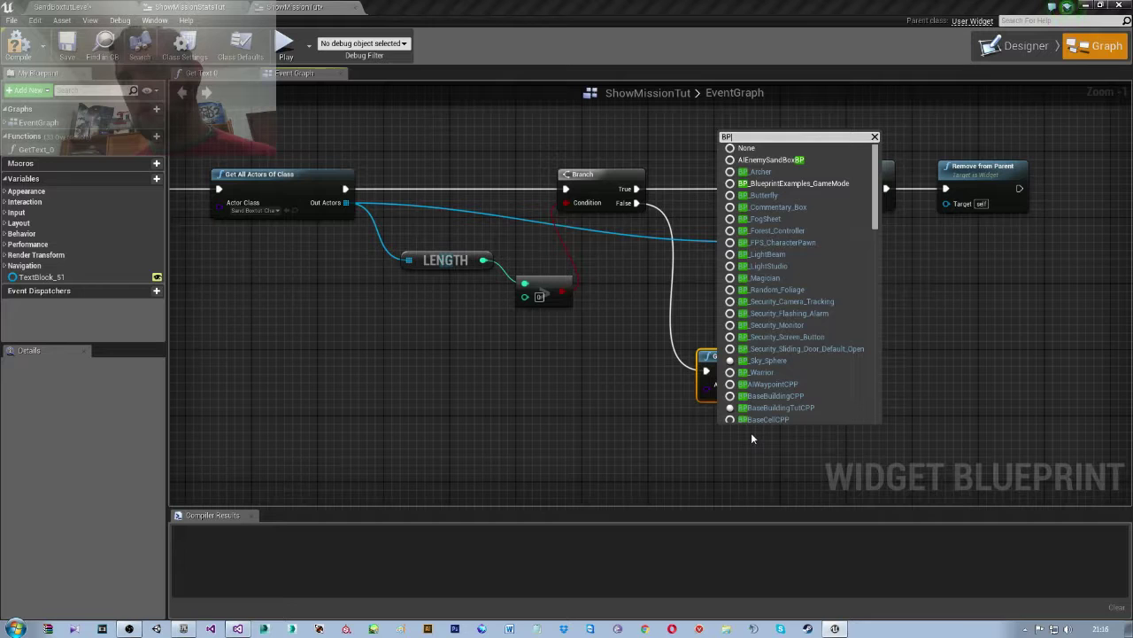
{"action": "type", "text": "Cha"}
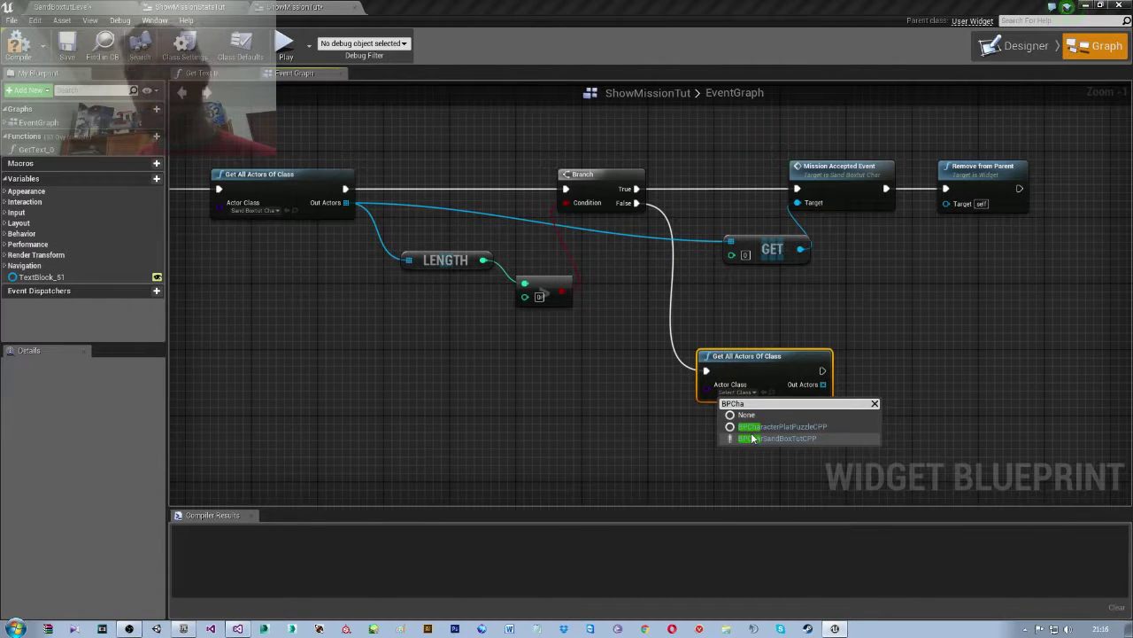
{"action": "left_click", "coordinate": [809, 439]}
- Get the first found character from the array and call Mission Accepted on it
{"action": "right_click_drag", "start_coordinate": [819, 386], "coordinate": [731, 406]}
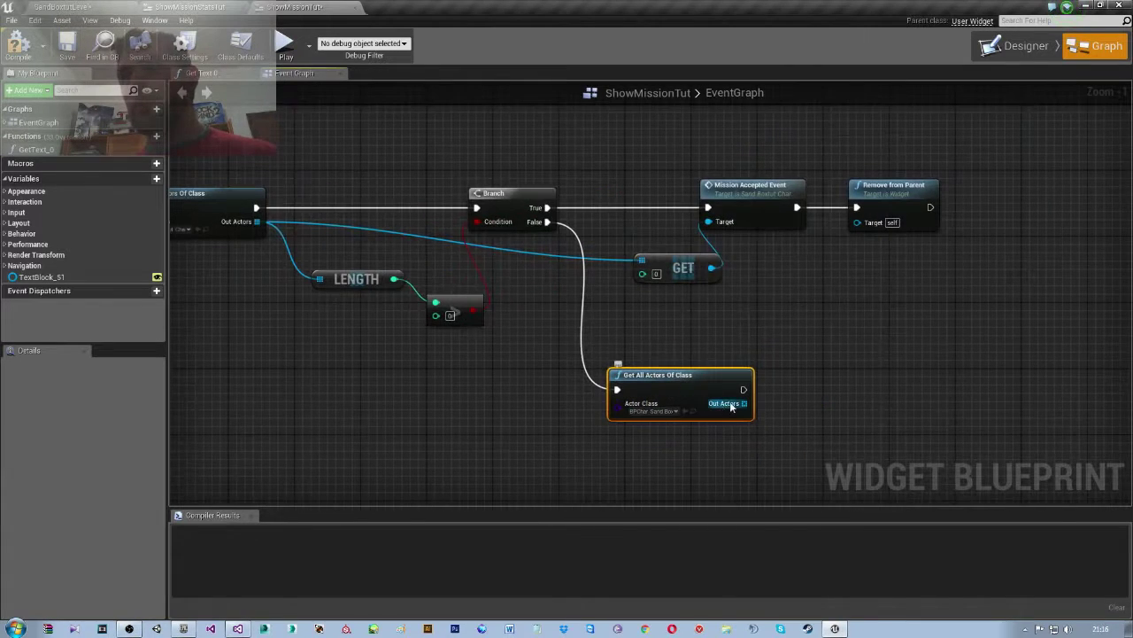
{"action": "left_click_drag", "start_coordinate": [730, 406], "coordinate": [784, 428]}
{"action": "type", "text": "get"}
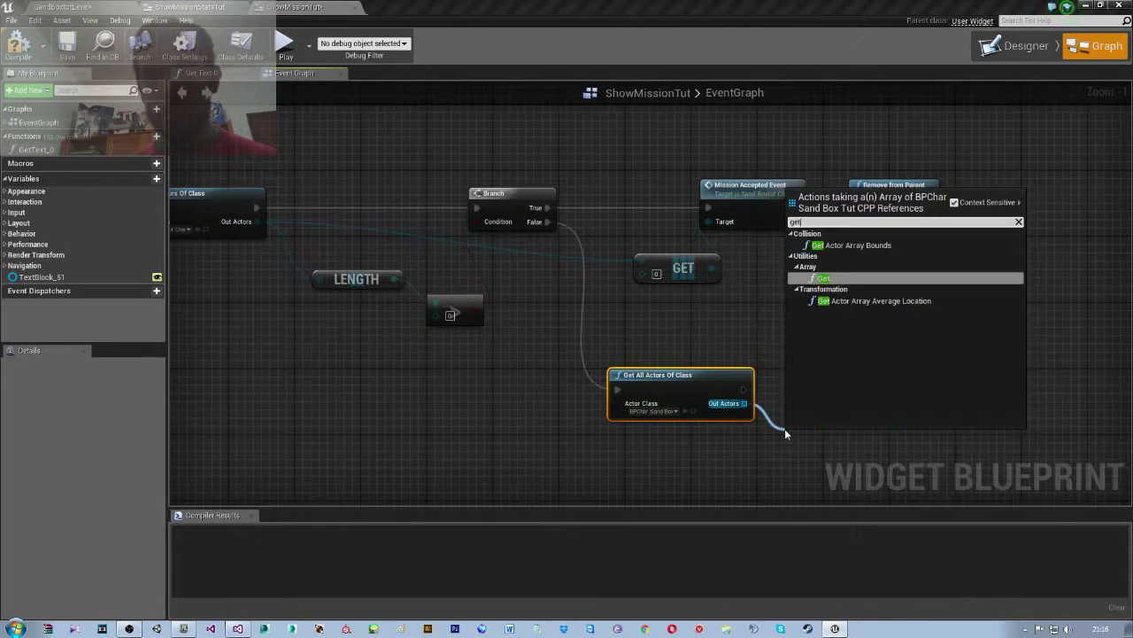
{"action": "key", "text": "Return"}
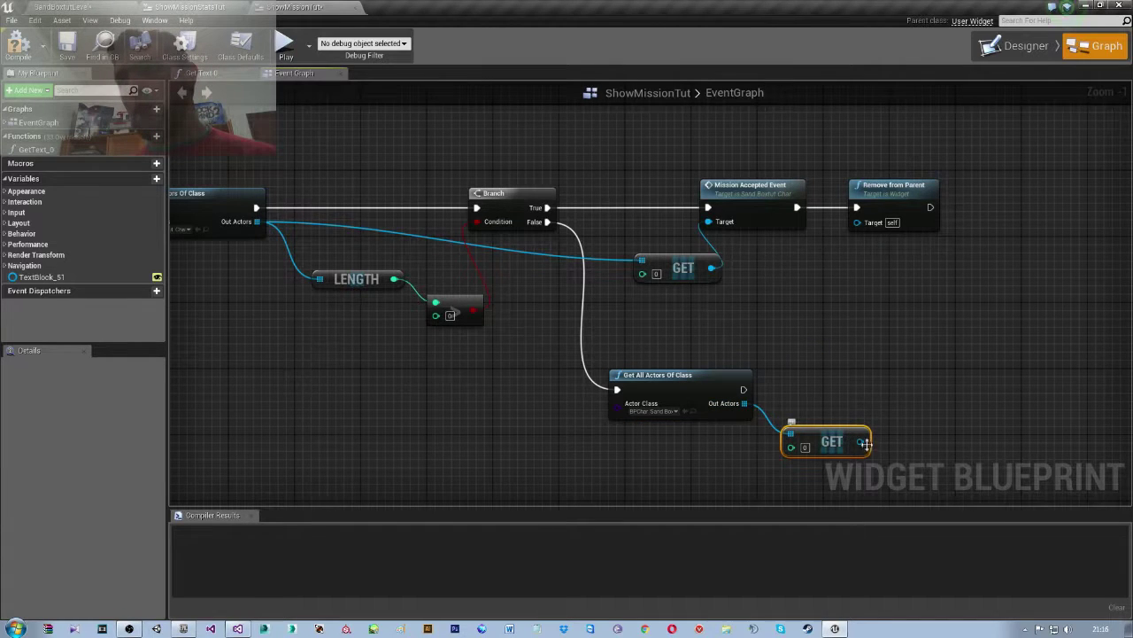
{"action": "left_click_drag", "start_coordinate": [865, 444], "coordinate": [895, 395]}
{"action": "type", "text": "mi"}
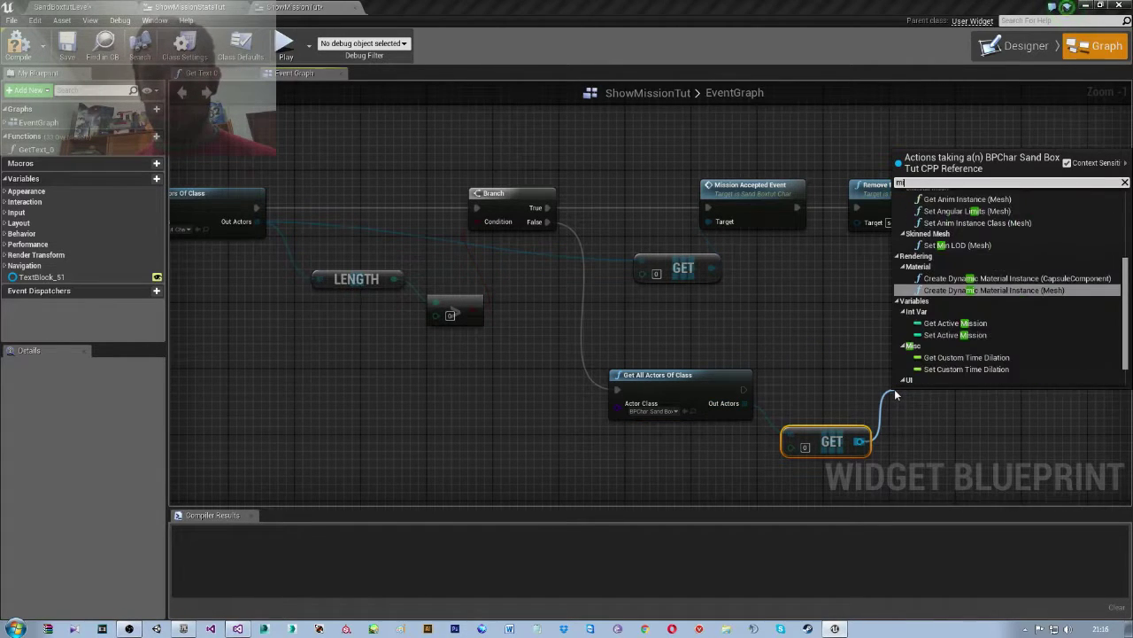
{"action": "type", "text": "ss"}
{"action": "key", "text": "Return"}
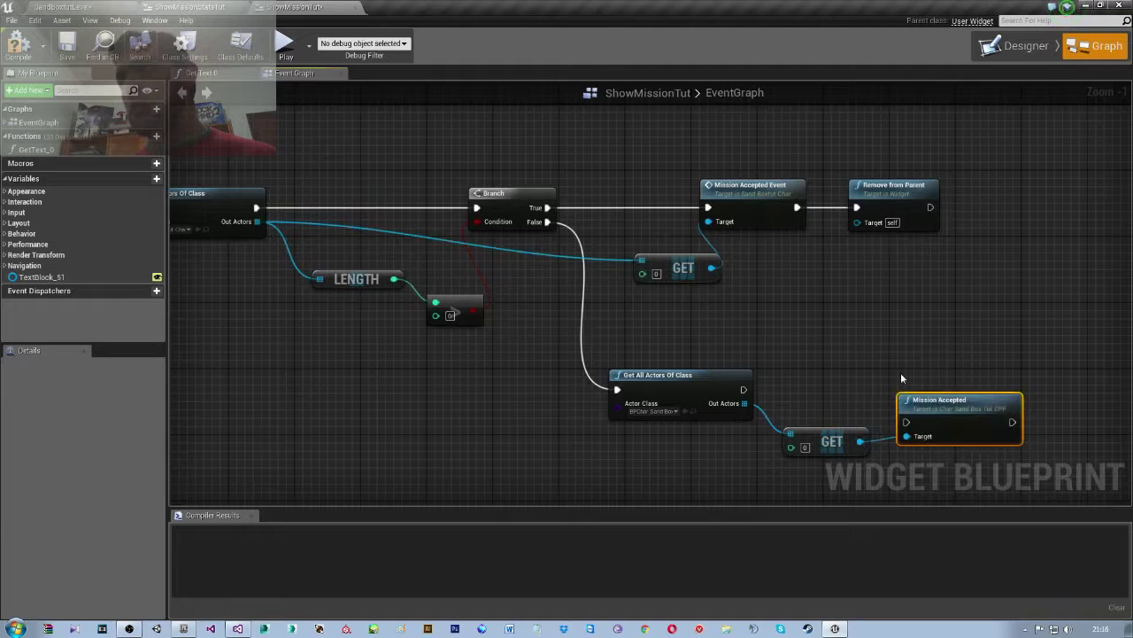
- Chain execution from Get All Actors Of Class to Mission Accepted, then Remove from Parent
{"action": "right_click_drag", "start_coordinate": [787, 271], "coordinate": [740, 259]}
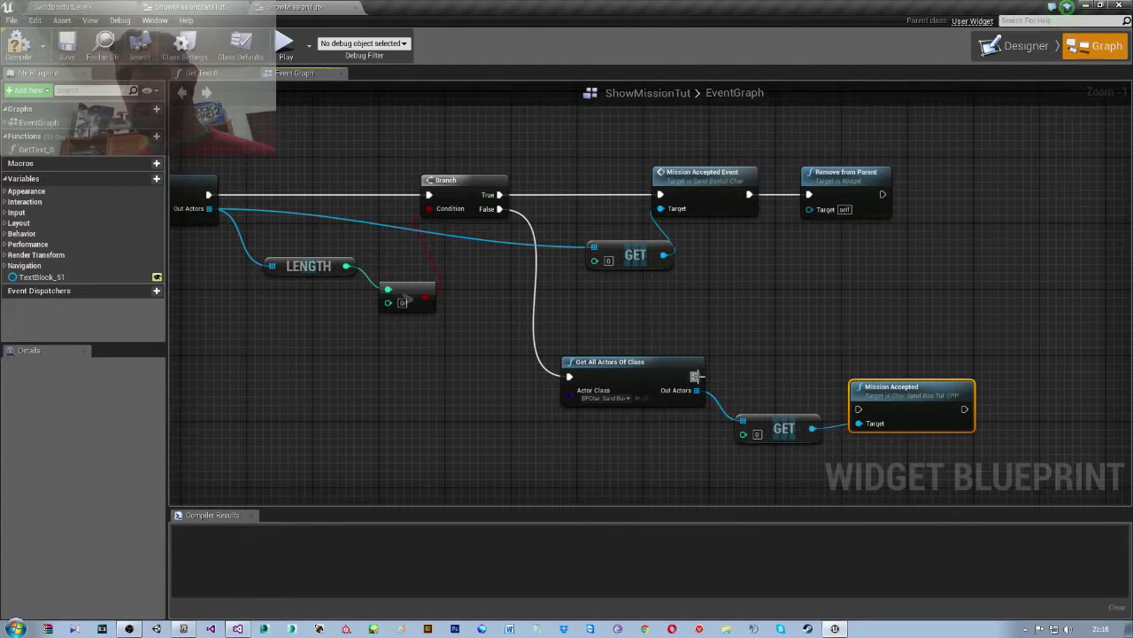
{"action": "mouse_move", "coordinate": [696, 376]}
{"action": "left_mouse_down"}
{"action": "mouse_move", "coordinate": [858, 413]}
{"action": "mouse_move", "coordinate": [861, 353]}
{"action": "left_mouse_up"}
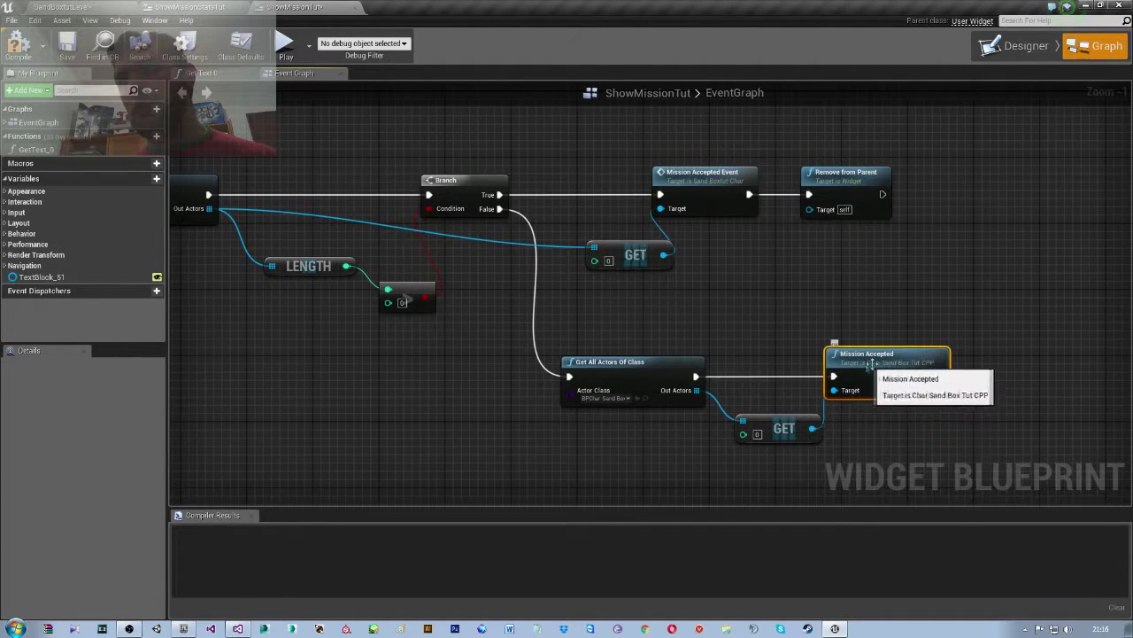
{"action": "right_click_drag", "start_coordinate": [971, 383], "coordinate": [846, 405]}
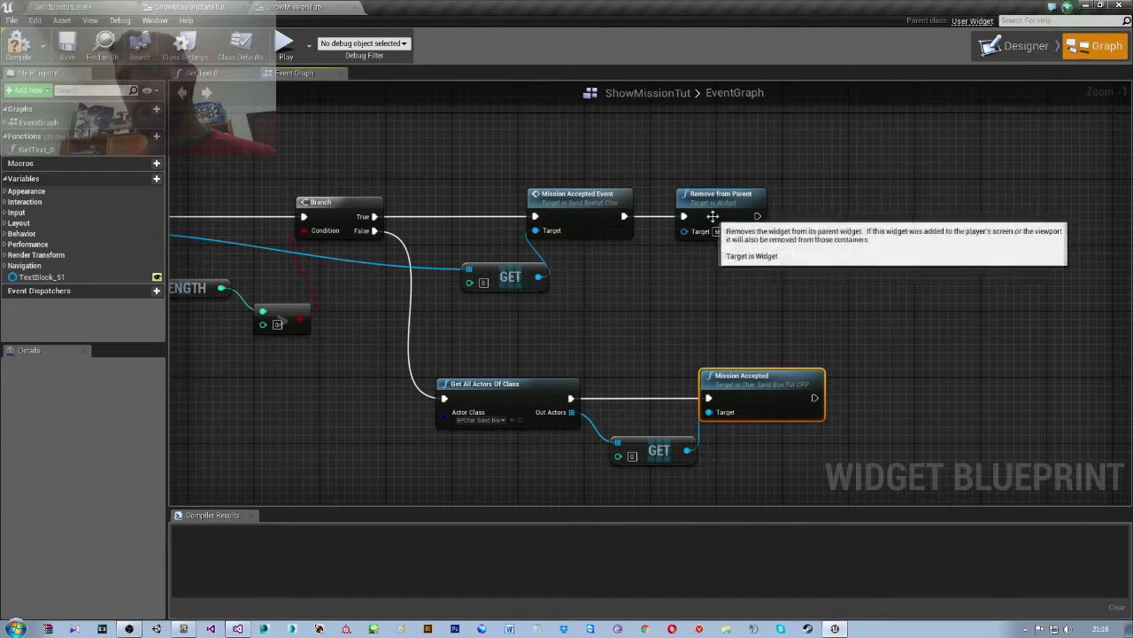
{"action": "left_click_drag", "start_coordinate": [719, 199], "coordinate": [975, 198]}
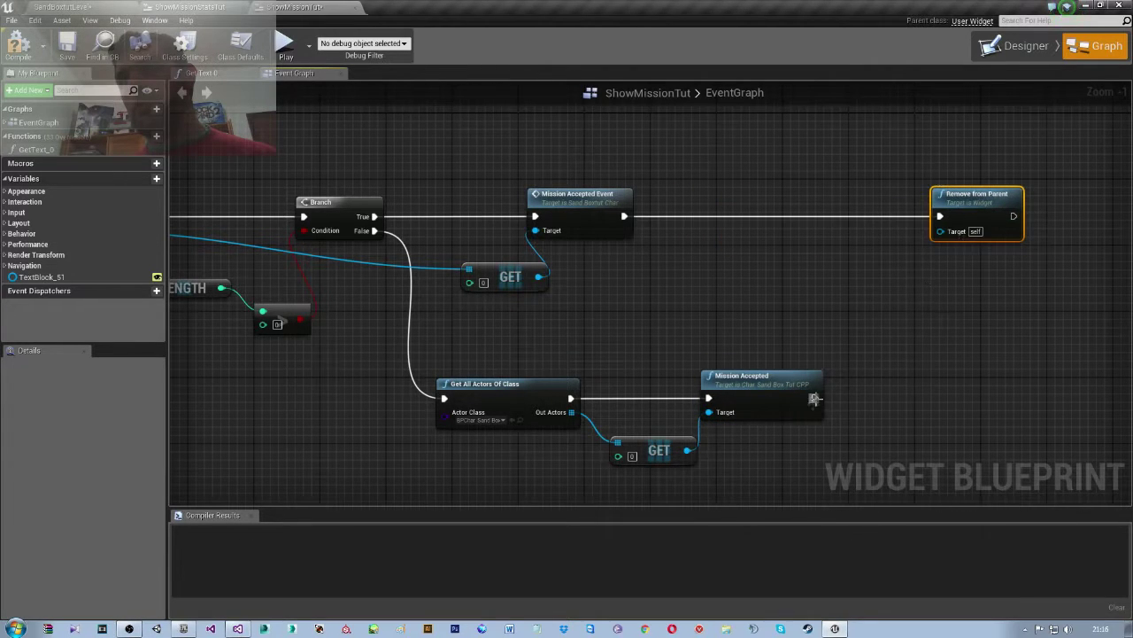
{"action": "left_click_drag", "start_coordinate": [814, 399], "coordinate": [938, 221]}
{"action": "left_click_drag", "start_coordinate": [815, 397], "coordinate": [940, 216]}
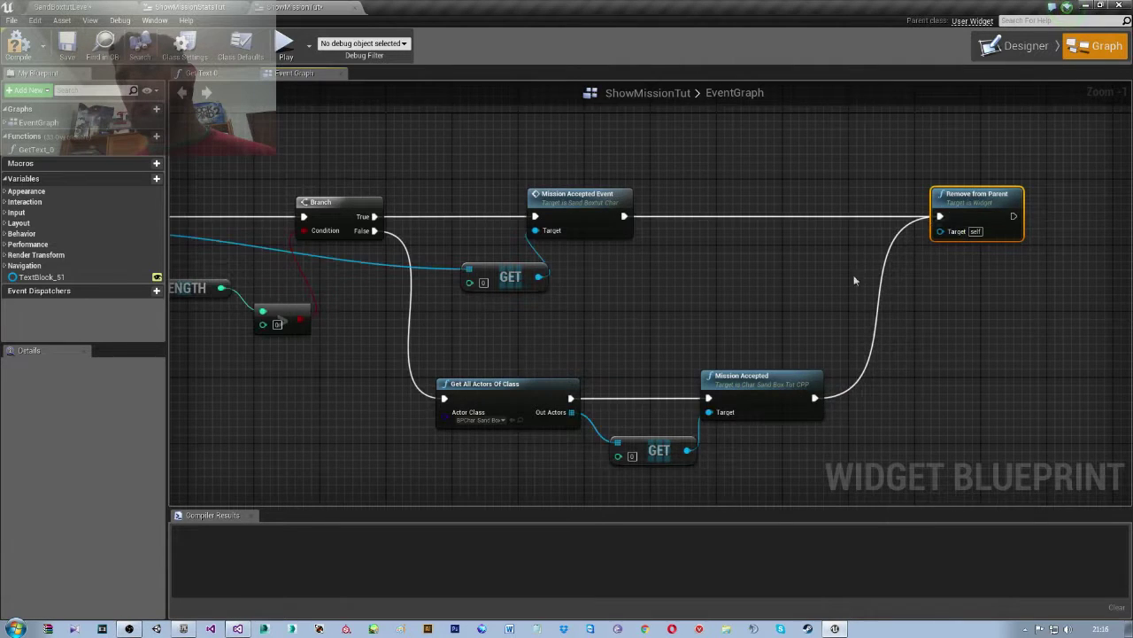
{"action": "scroll", "coordinate": [854, 281], "scroll_direction": "down", "scroll_amount": 2}
{"action": "scroll", "coordinate": [804, 278], "scroll_direction": "down", "scroll_amount": 2}
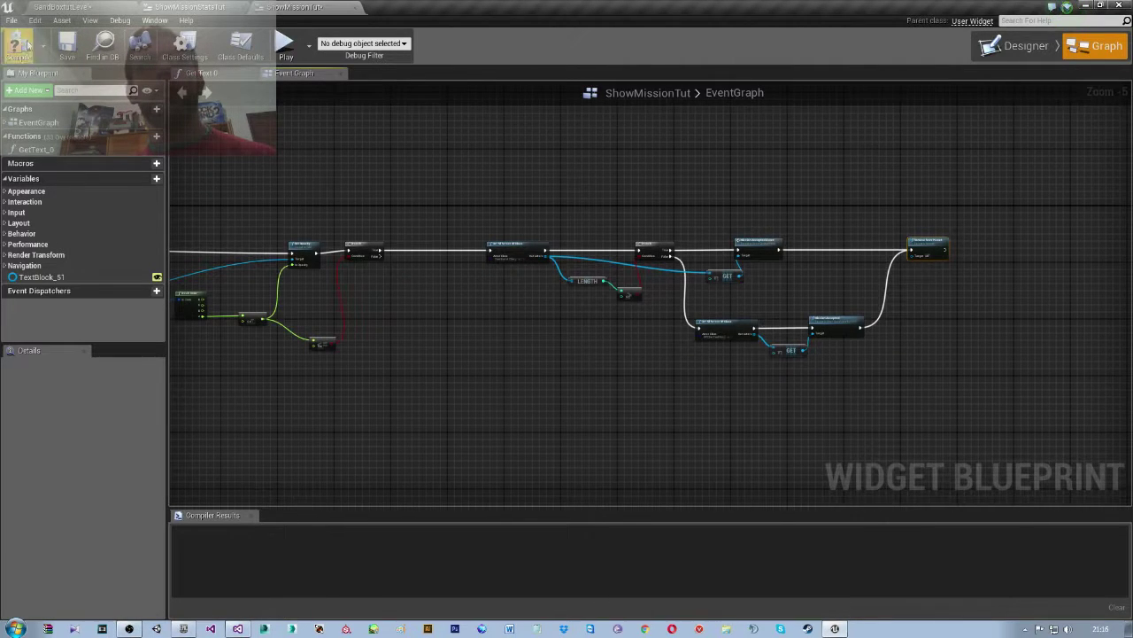
- Compile, open GetText_0, and add a Cast To BPCharSandBoxTutCPP from the player character
{"action": "left_click", "coordinate": [25, 44]}
{"action": "left_click", "coordinate": [205, 73]}
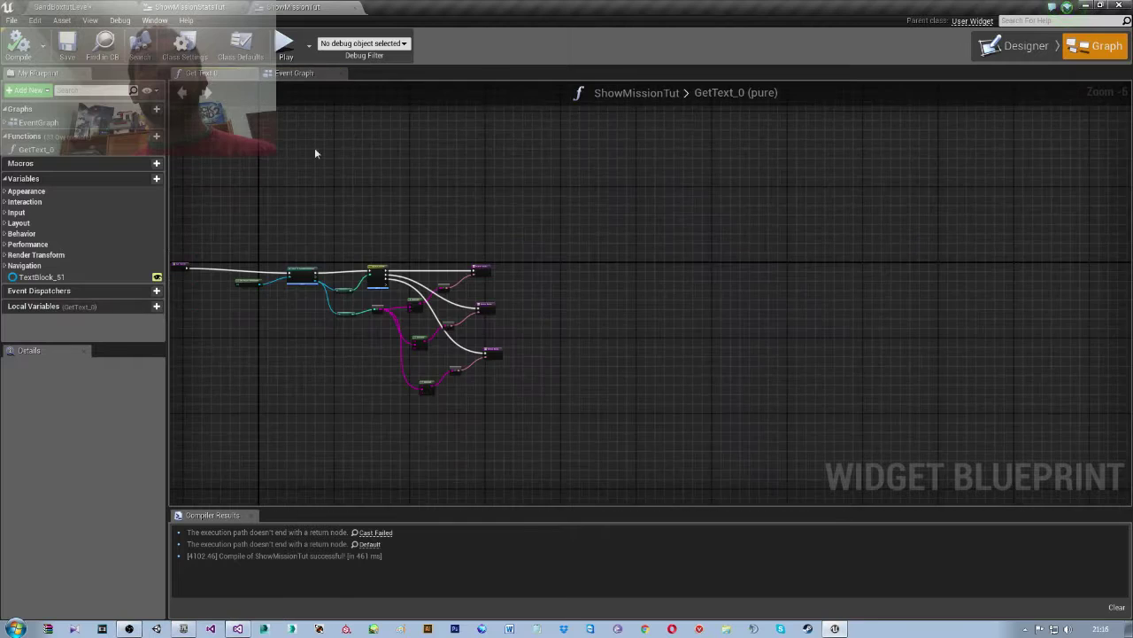
{"action": "scroll", "coordinate": [596, 240], "scroll_direction": "up", "scroll_amount": 4}
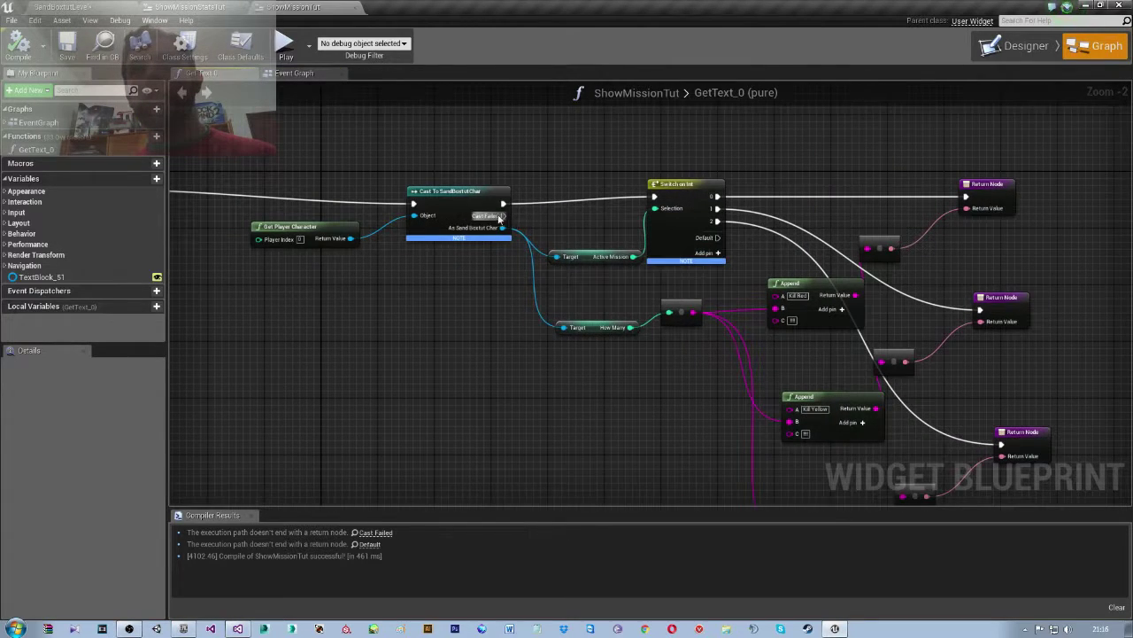
{"action": "left_click_drag", "start_coordinate": [351, 238], "coordinate": [428, 336]}
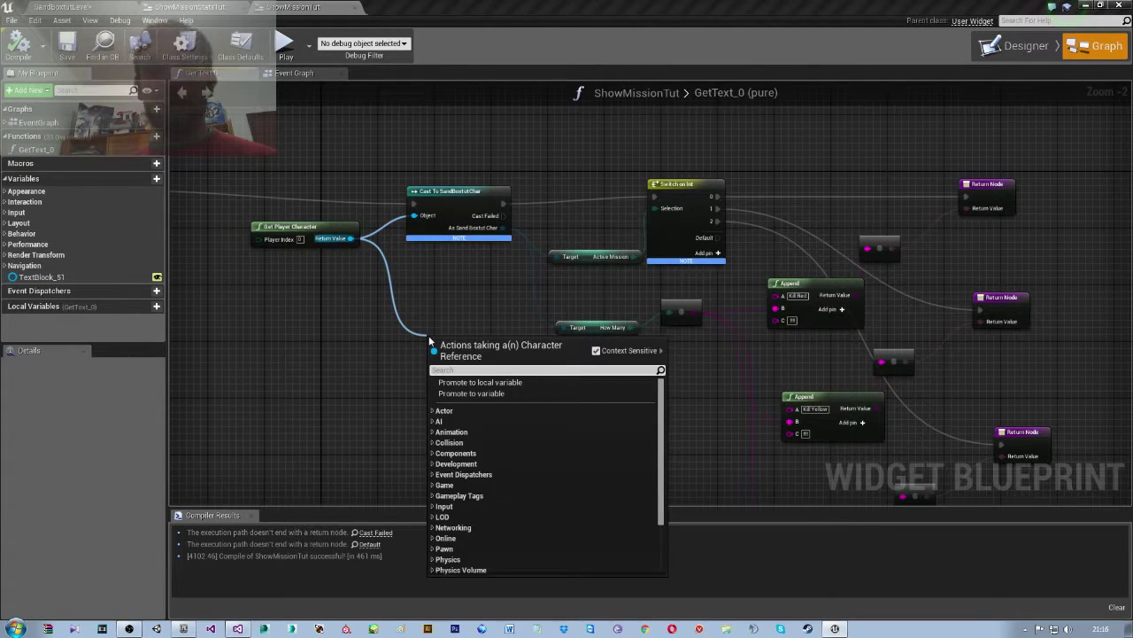
{"action": "type", "text": "v"}
{"action": "key", "text": "BackSpace"}
{"action": "type", "text": "cast"}
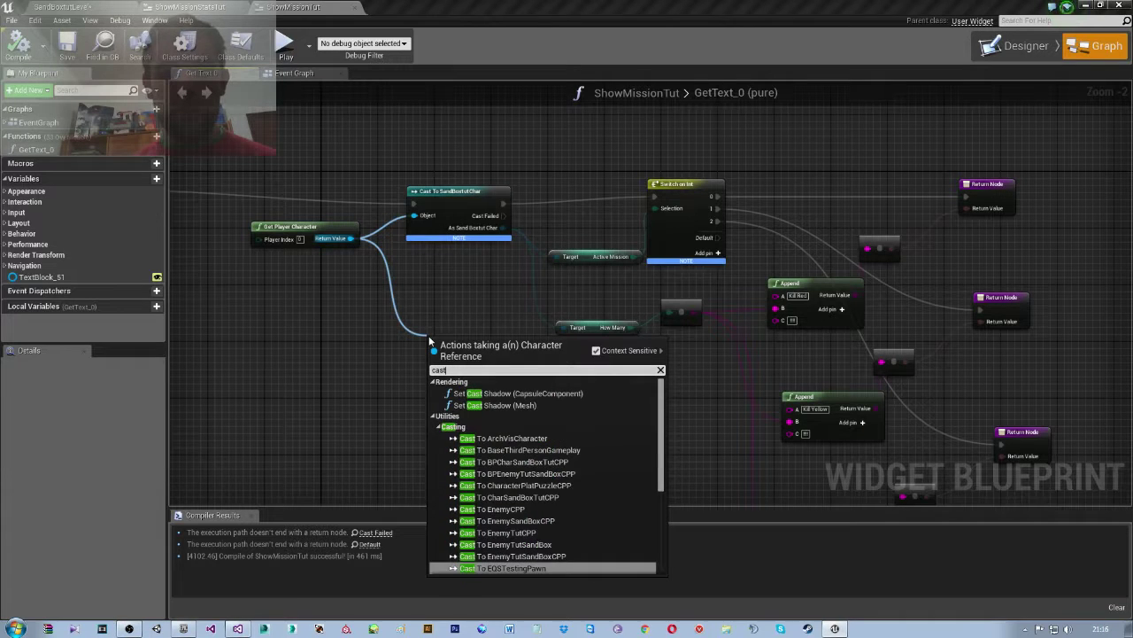
{"action": "type", "text": " to BPX"}
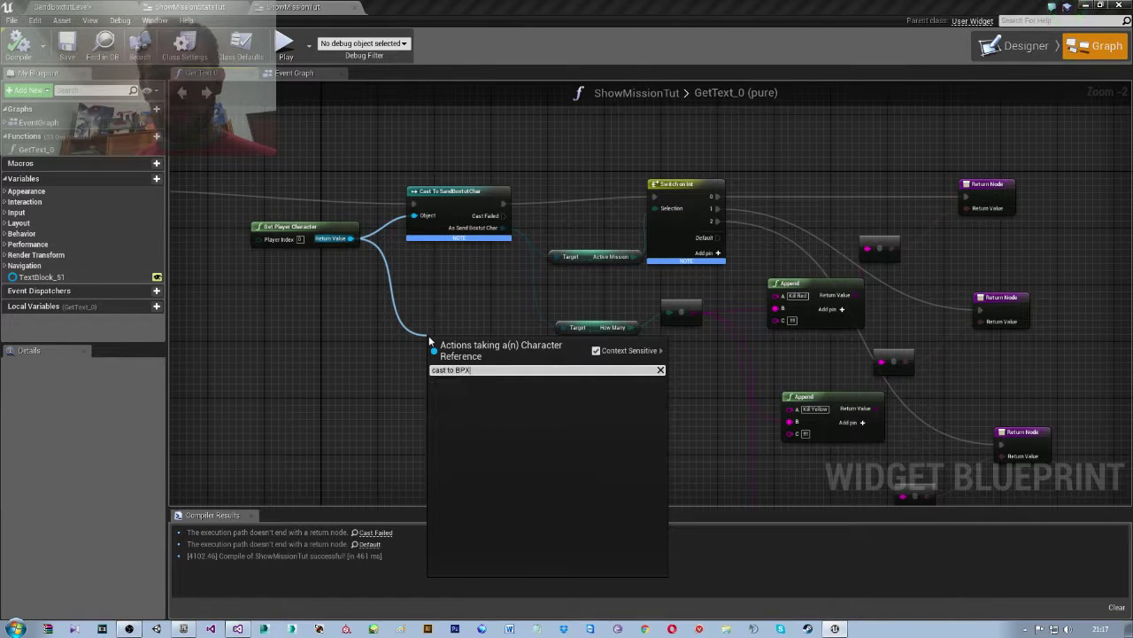
{"action": "key", "text": "BackSpace"}
{"action": "type", "text": "C"}
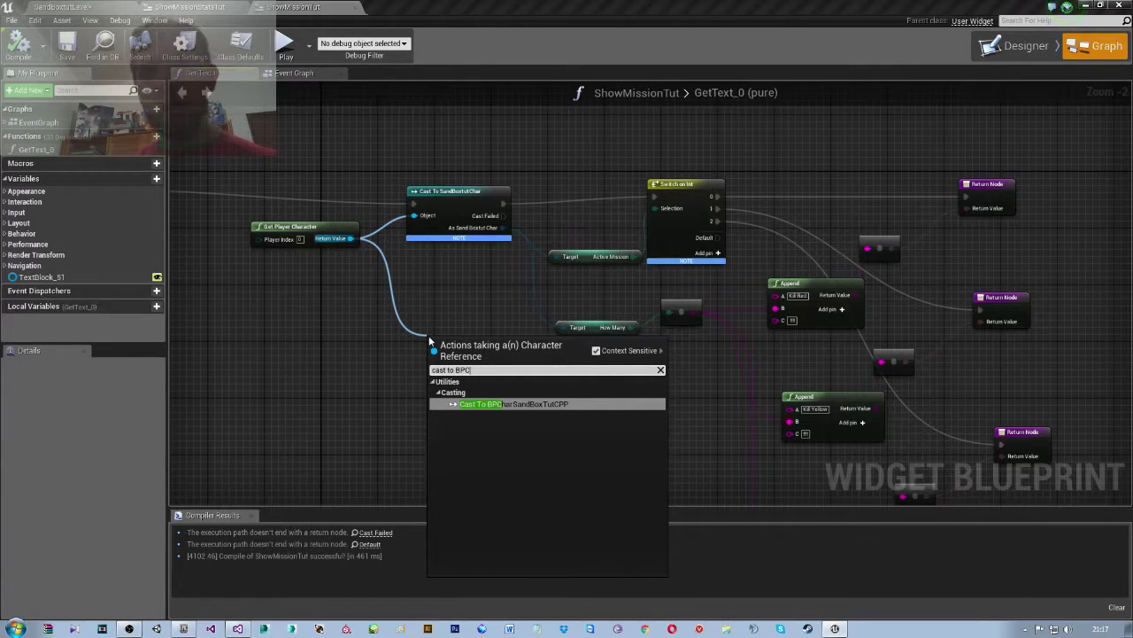
{"action": "key", "text": "Return"}
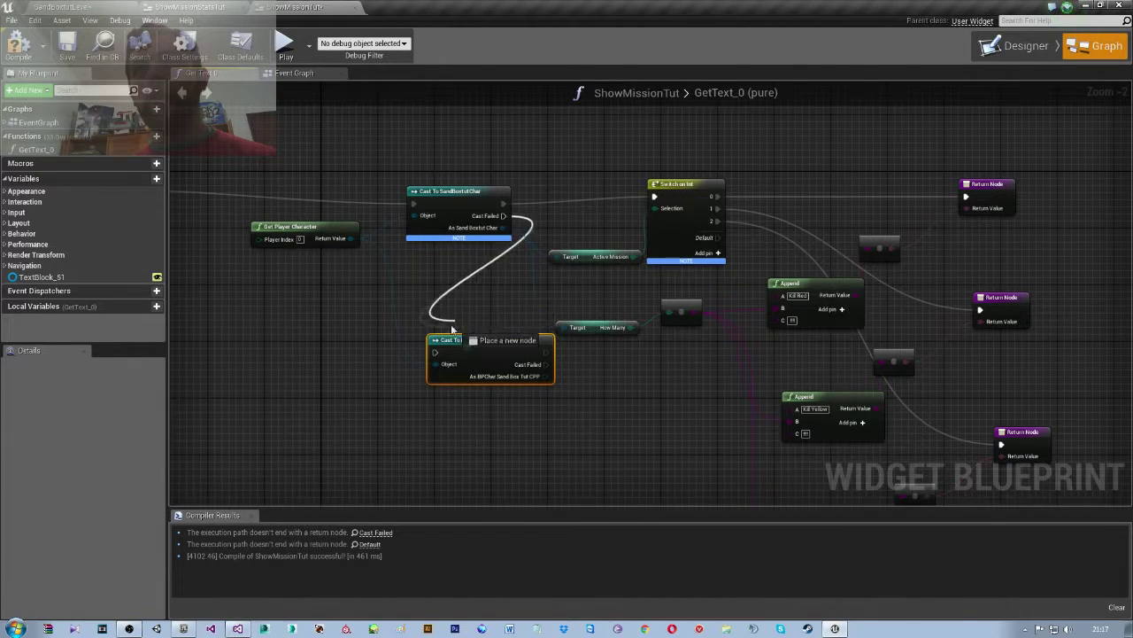
- Run the new cast on the first cast's failure and get its Active Mission
{"action": "mouse_move", "coordinate": [503, 215]}
{"action": "left_mouse_down"}
{"action": "mouse_move", "coordinate": [434, 352]}
{"action": "mouse_move", "coordinate": [525, 434]}
{"action": "left_mouse_up"}
{"action": "right_click_drag", "start_coordinate": [525, 434], "coordinate": [552, 285]}
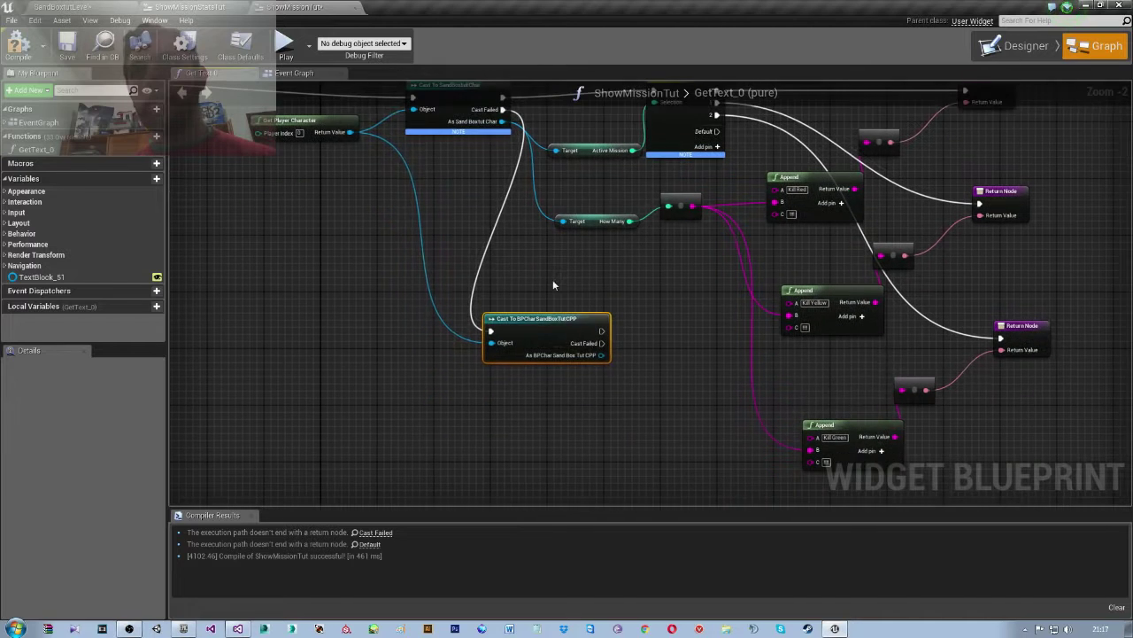
{"action": "left_click_drag", "start_coordinate": [599, 356], "coordinate": [624, 397]}
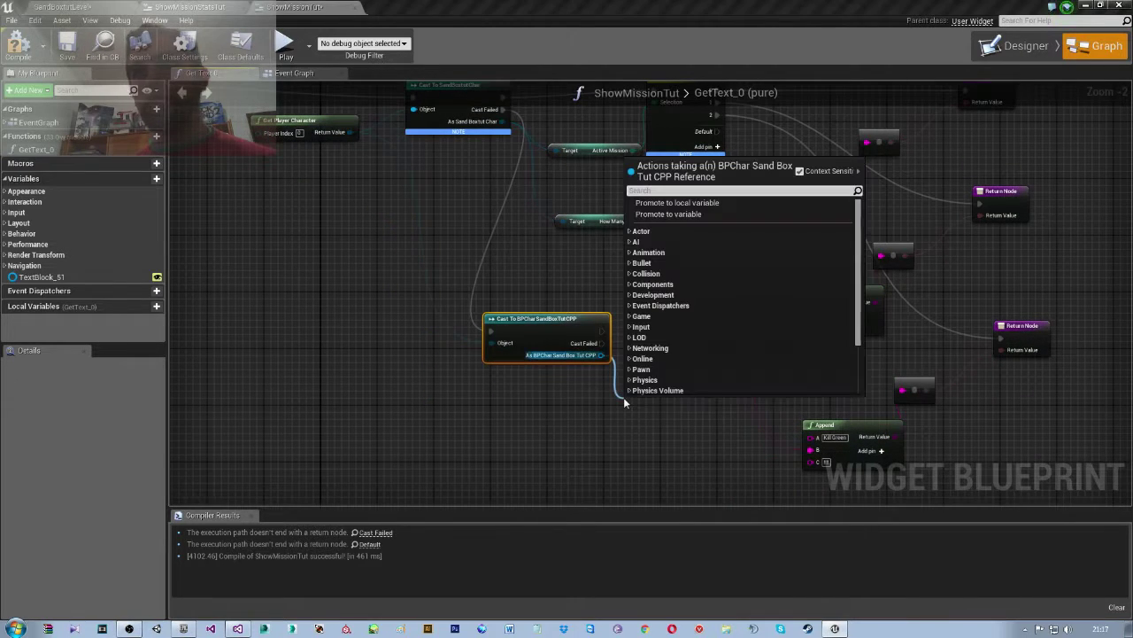
{"action": "type", "text": "get cati"}
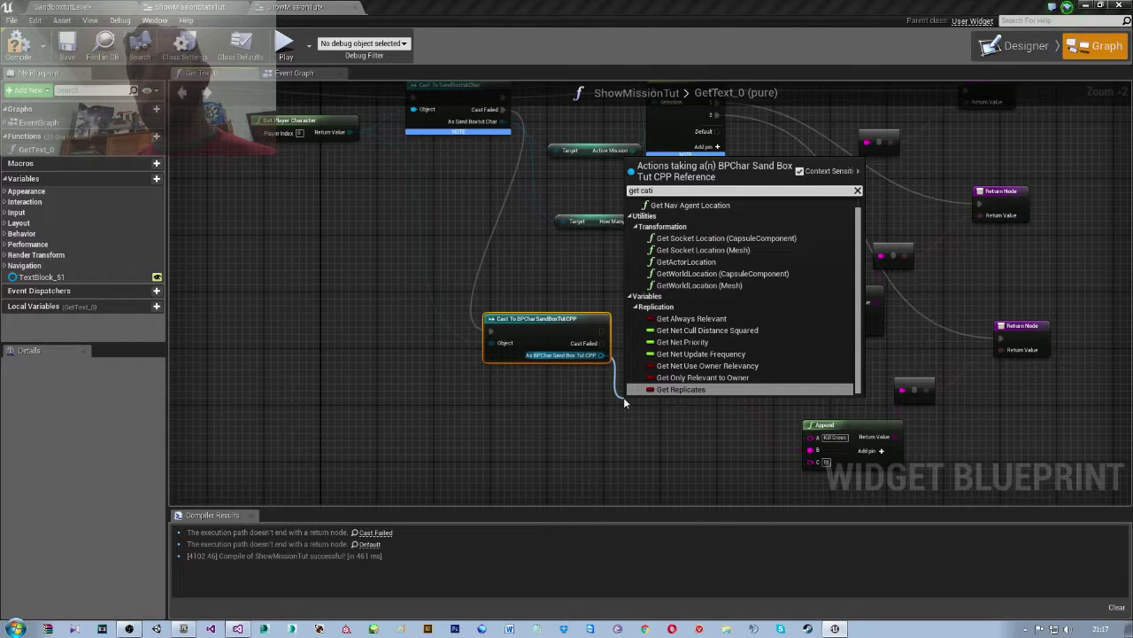
{"action": "key", "text": "BackSpace"}
{"action": "key", "text": "BackSpace"}
{"action": "key", "text": "BackSpace"}
{"action": "type", "text": "act"}
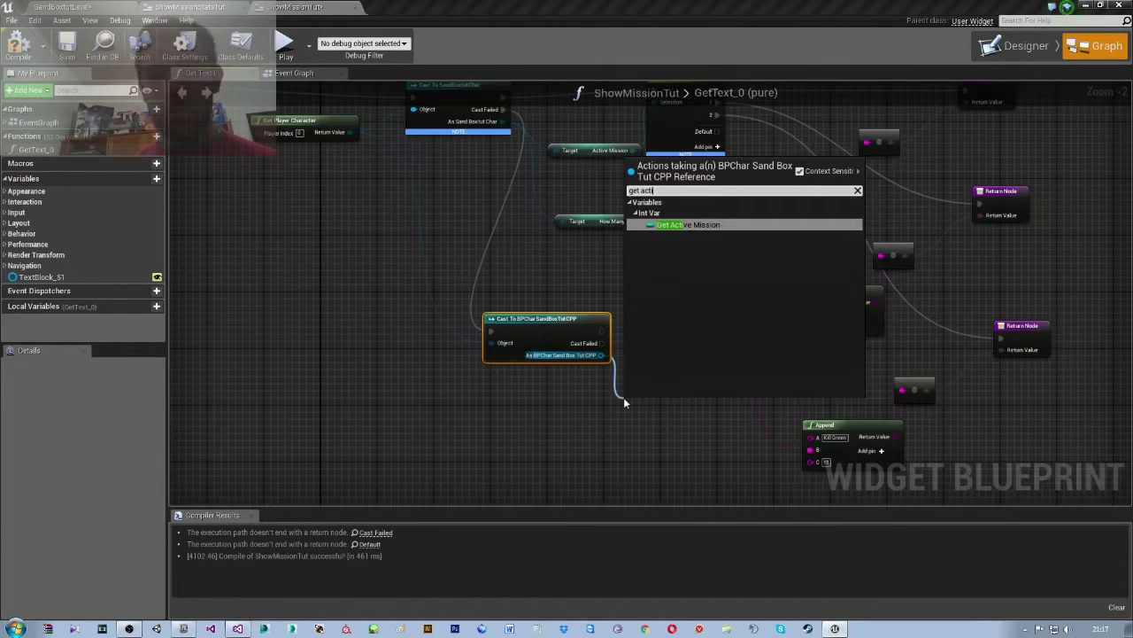
{"action": "key", "text": "Return"}
- Copy the Kill Red/Yellow/Green Append, converter and Return nodes and paste them into empty space
{"action": "right_click_drag", "start_coordinate": [623, 399], "coordinate": [718, 341]}
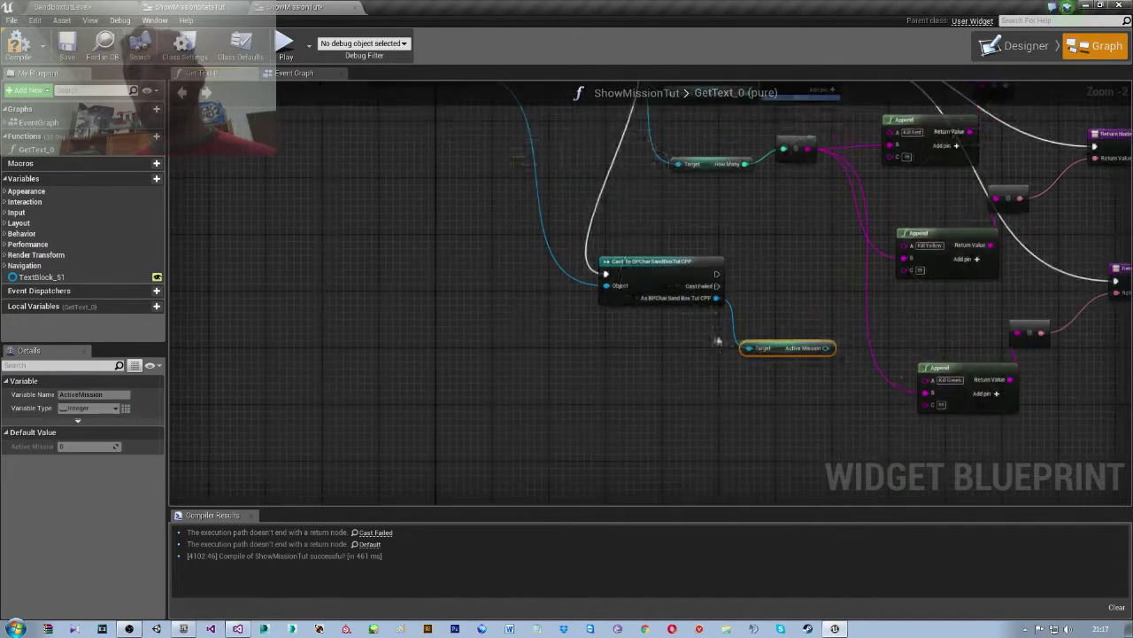
{"action": "scroll", "coordinate": [718, 341], "scroll_direction": "down", "scroll_amount": 2}
{"action": "scroll", "coordinate": [714, 371], "scroll_direction": "down", "scroll_amount": 1}
{"action": "left_click_drag", "start_coordinate": [683, 298], "coordinate": [688, 403]}
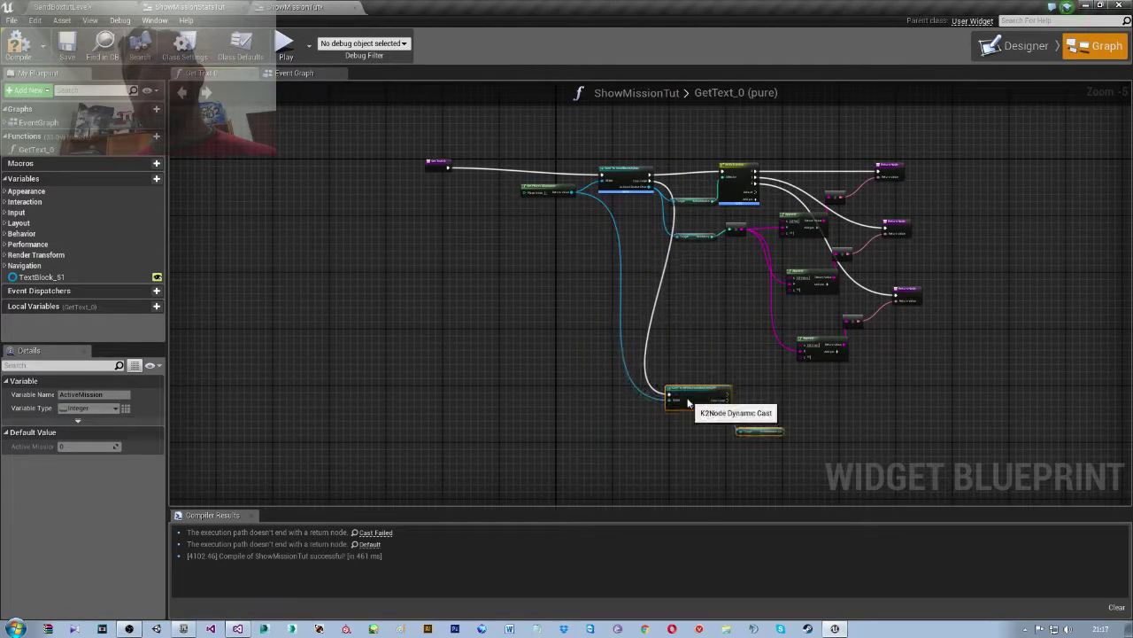
{"action": "right_click_drag", "start_coordinate": [876, 402], "coordinate": [762, 402]}
{"action": "left_click_drag", "start_coordinate": [881, 387], "coordinate": [696, 185]}
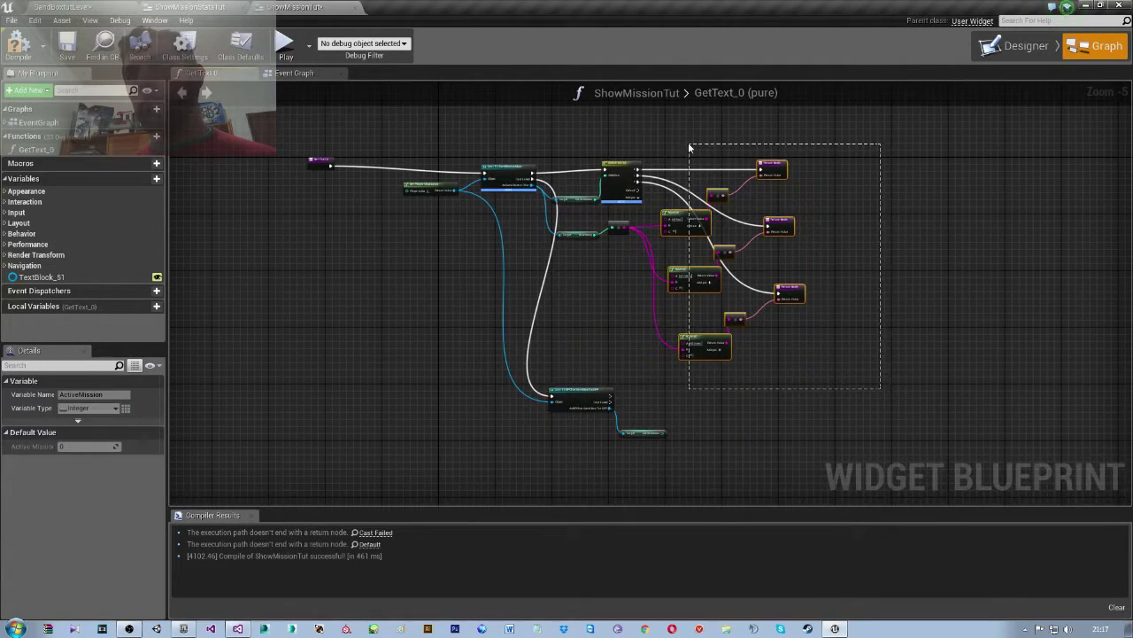
{"action": "left_click_drag", "start_coordinate": [688, 142], "coordinate": [688, 141]}
{"action": "right_click_drag", "start_coordinate": [802, 456], "coordinate": [678, 299]}
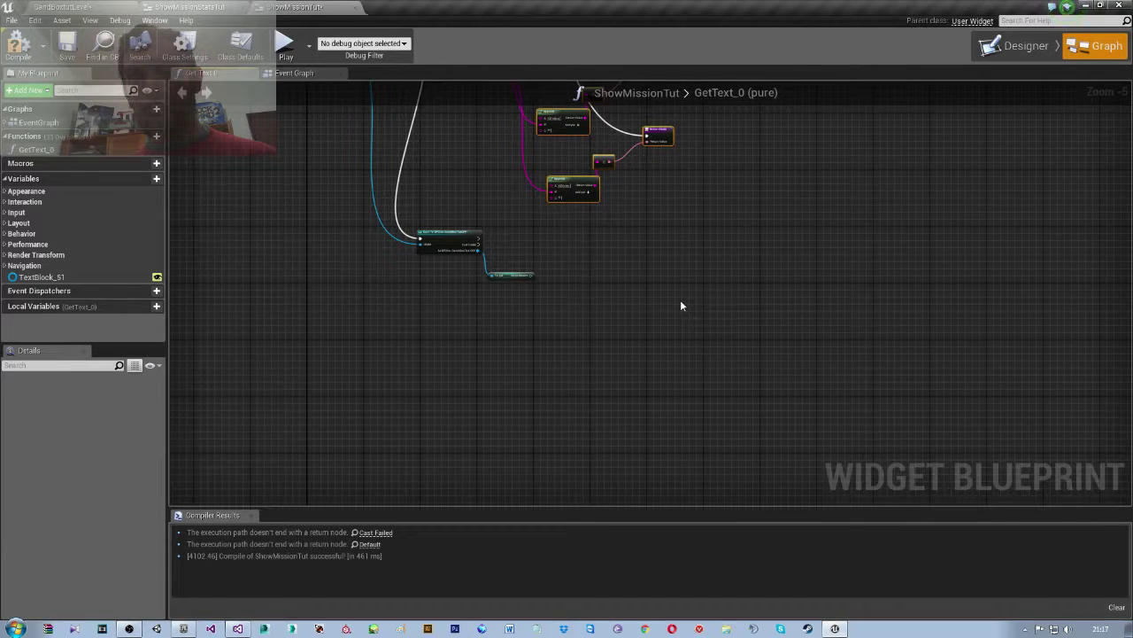
{"action": "key", "text": "ctrl+v"}
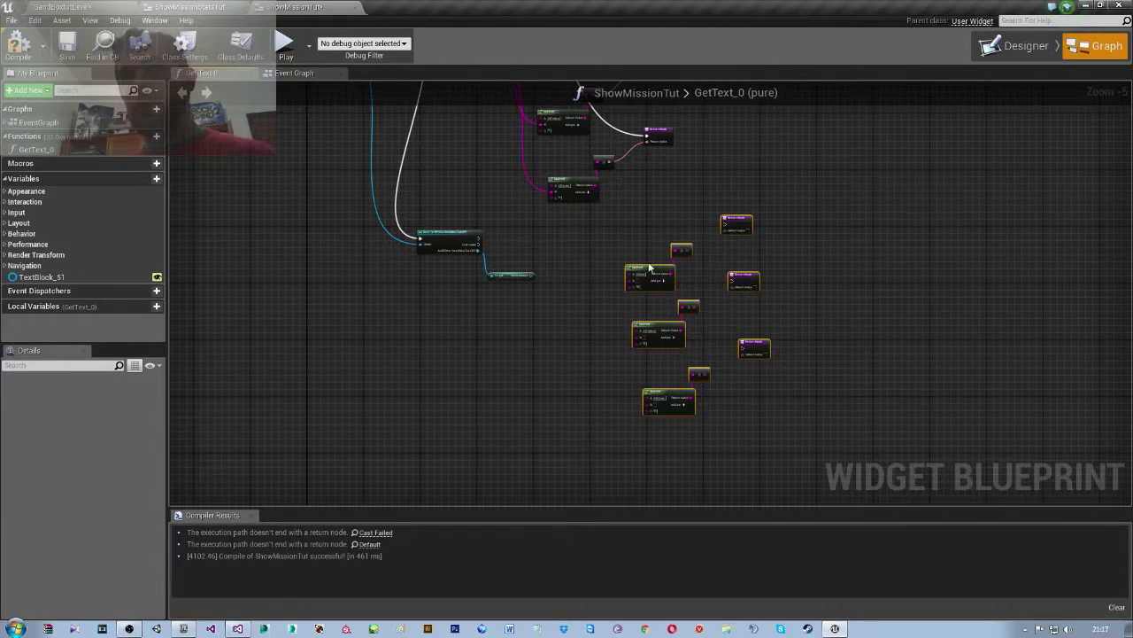
- Reconnect each of the three copied converters to its copied Return Node's Return Value
{"action": "scroll", "coordinate": [680, 301], "scroll_direction": "up", "scroll_amount": 1}
{"action": "scroll", "coordinate": [677, 283], "scroll_direction": "up", "scroll_amount": 4}
{"action": "left_click_drag", "start_coordinate": [676, 259], "coordinate": [777, 206]}
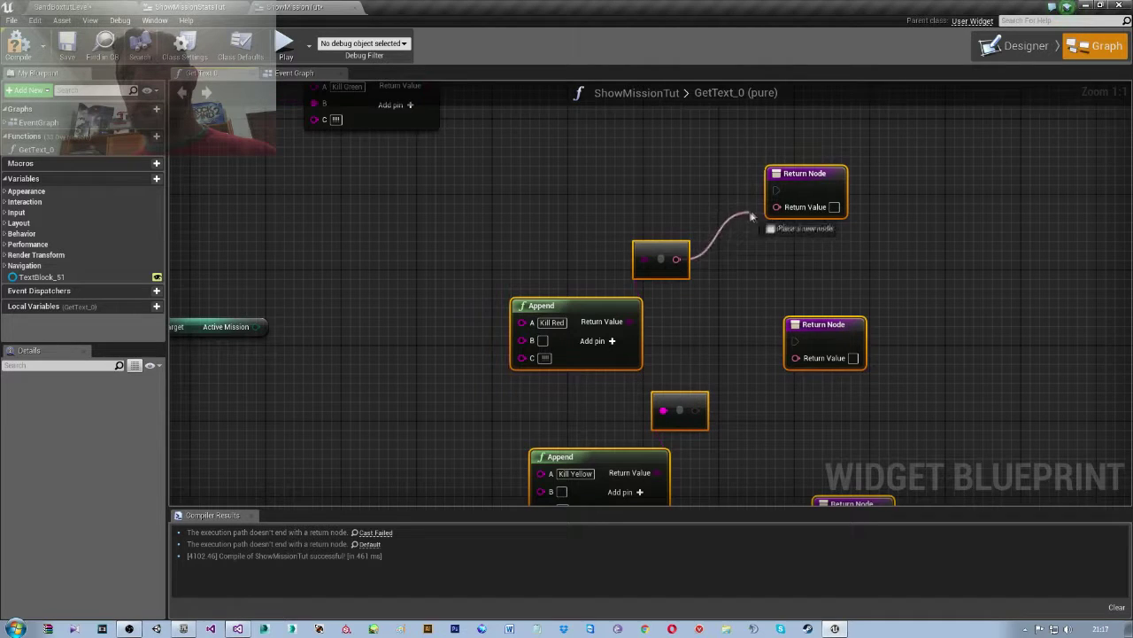
{"action": "right_click_drag", "start_coordinate": [713, 366], "coordinate": [685, 255]}
{"action": "right_click_drag", "start_coordinate": [669, 303], "coordinate": [630, 281]}
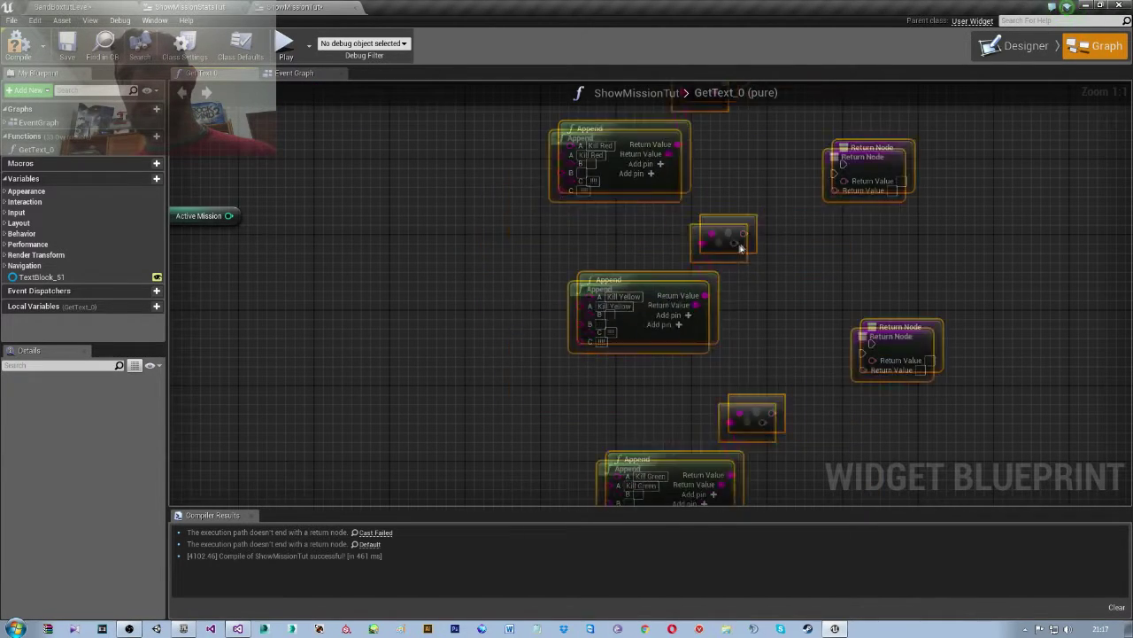
{"action": "left_click", "coordinate": [627, 280]}
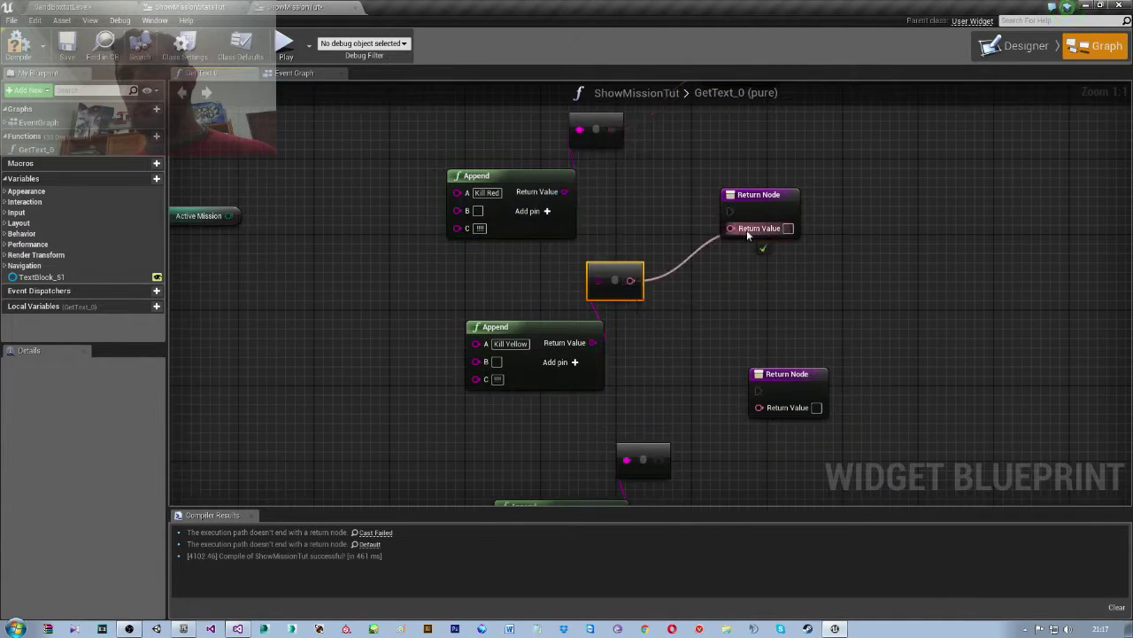
{"action": "left_click_drag", "start_coordinate": [627, 280], "coordinate": [747, 229]}
{"action": "right_click_drag", "start_coordinate": [753, 280], "coordinate": [746, 144]}
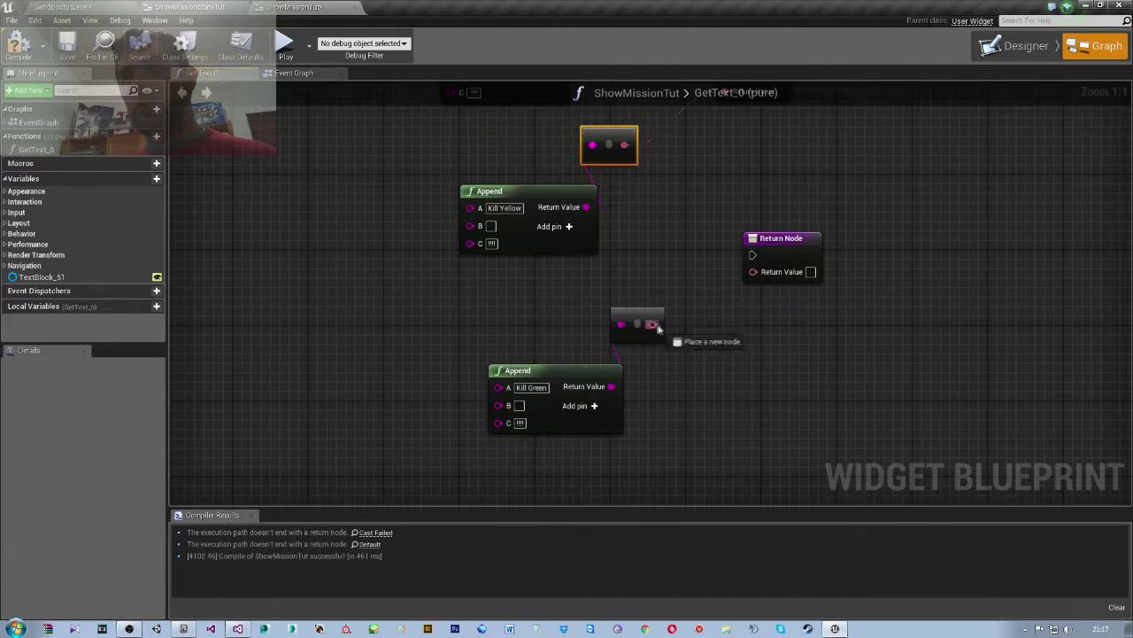
{"action": "left_click_drag", "start_coordinate": [656, 323], "coordinate": [751, 272]}
{"action": "right_click_drag", "start_coordinate": [639, 264], "coordinate": [635, 340]}
- Add a Get How Many node from the fallback cast's As BPChar output
{"action": "scroll", "coordinate": [635, 341], "scroll_direction": "down", "scroll_amount": 3}
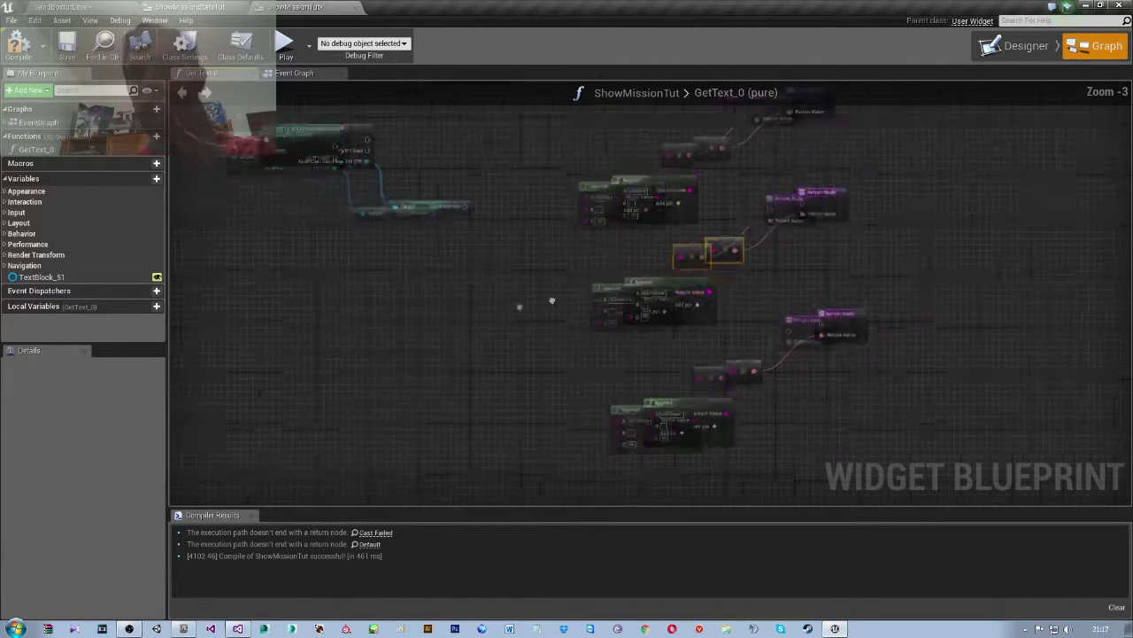
{"action": "right_click_drag", "start_coordinate": [519, 304], "coordinate": [486, 293]}
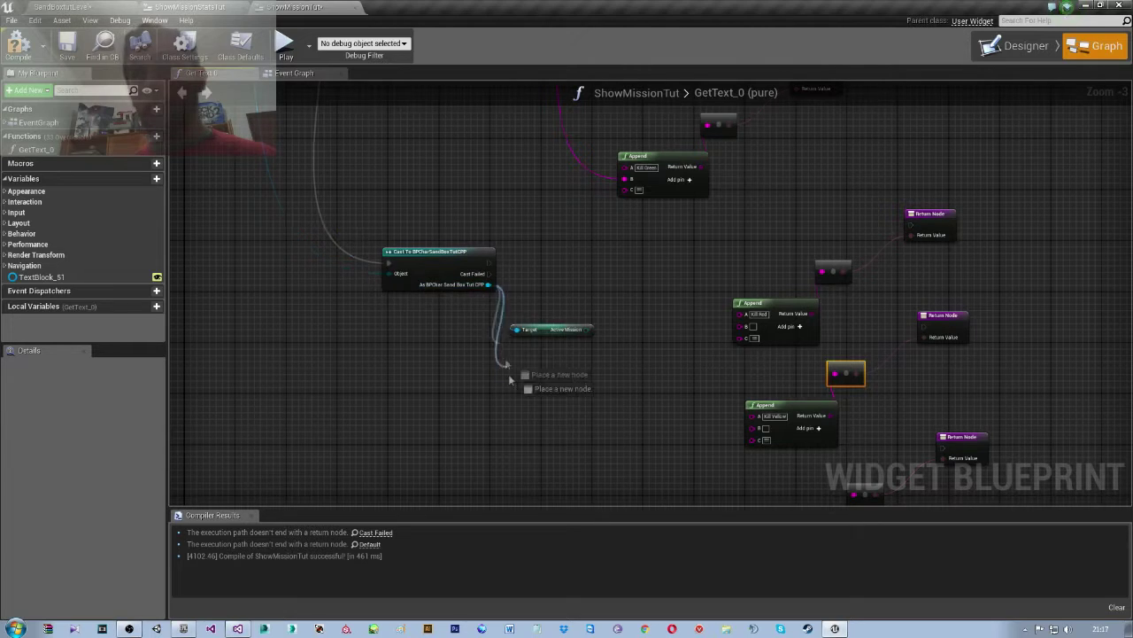
{"action": "left_click_drag", "start_coordinate": [488, 284], "coordinate": [511, 398]}
{"action": "type", "text": "get how"}
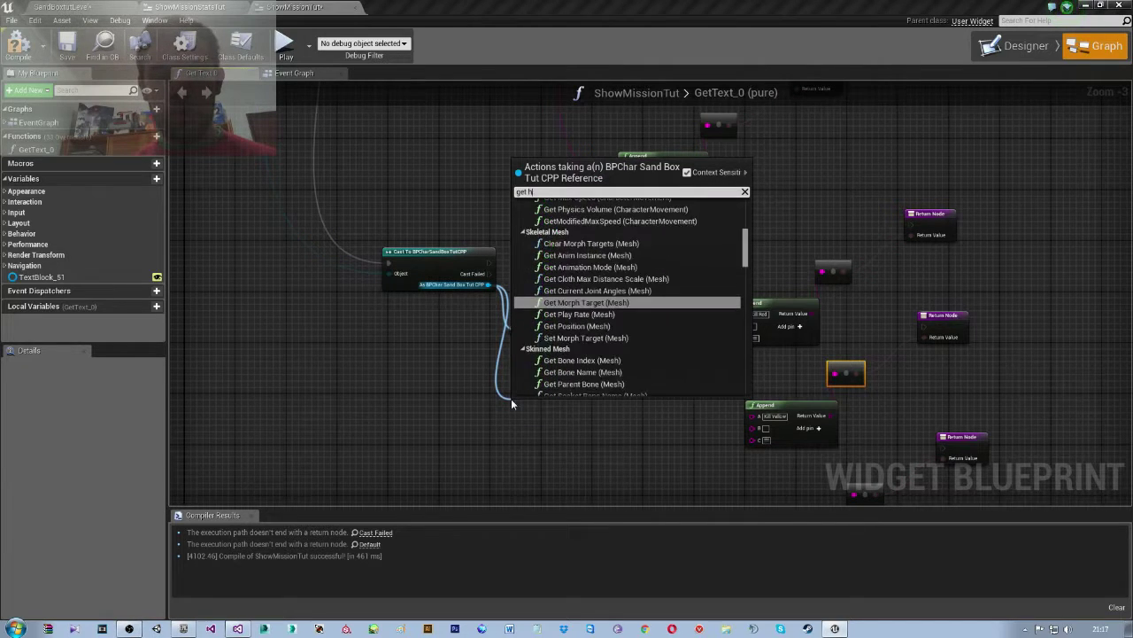
{"action": "key", "text": "Return"}
{"action": "scroll", "coordinate": [511, 405], "scroll_direction": "up", "scroll_amount": 1}
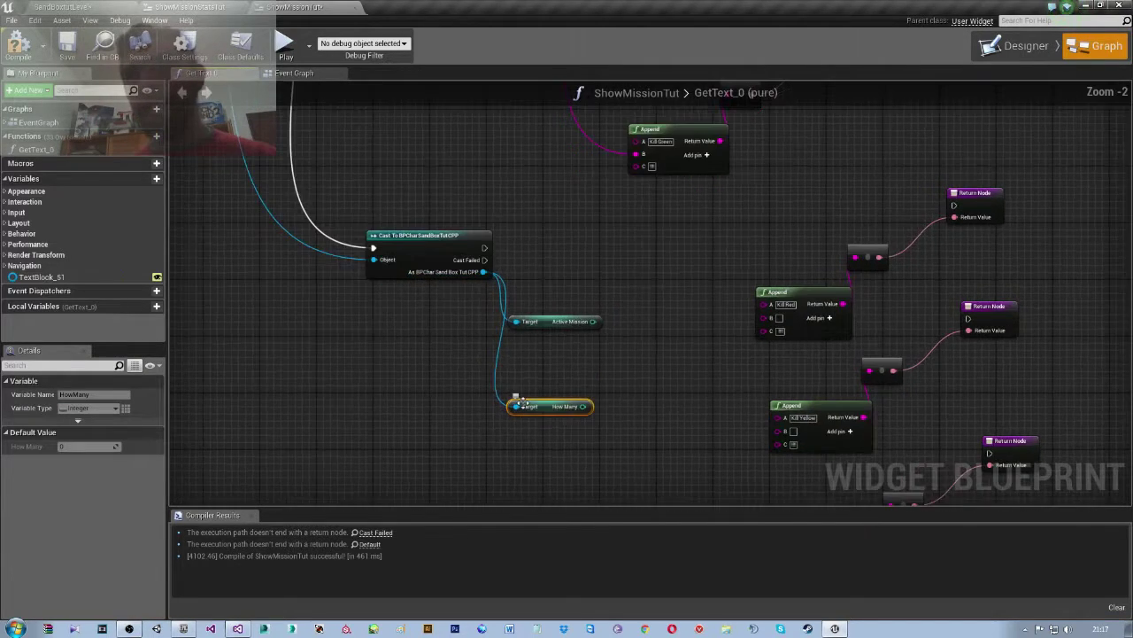
{"action": "right_click_drag", "start_coordinate": [591, 420], "coordinate": [529, 362]}
- Wire How Many through a text conversion into the B inputs of the Kill Red and lower Append nodes
{"action": "left_click_drag", "start_coordinate": [524, 349], "coordinate": [578, 347]}
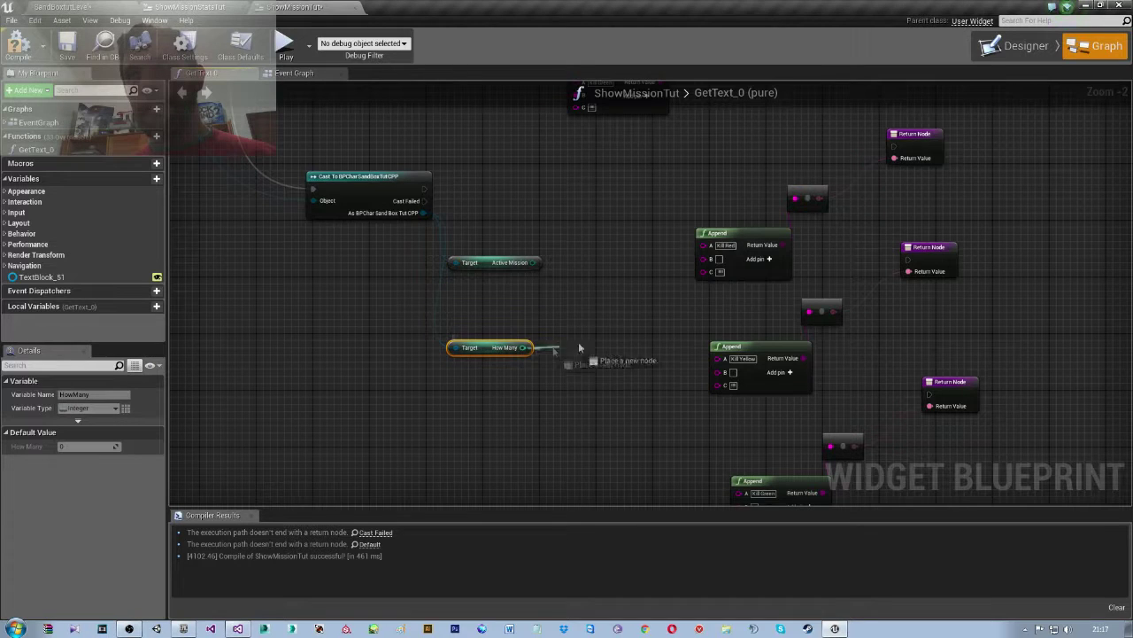
{"action": "left_click_drag", "start_coordinate": [671, 266], "coordinate": [703, 259]}
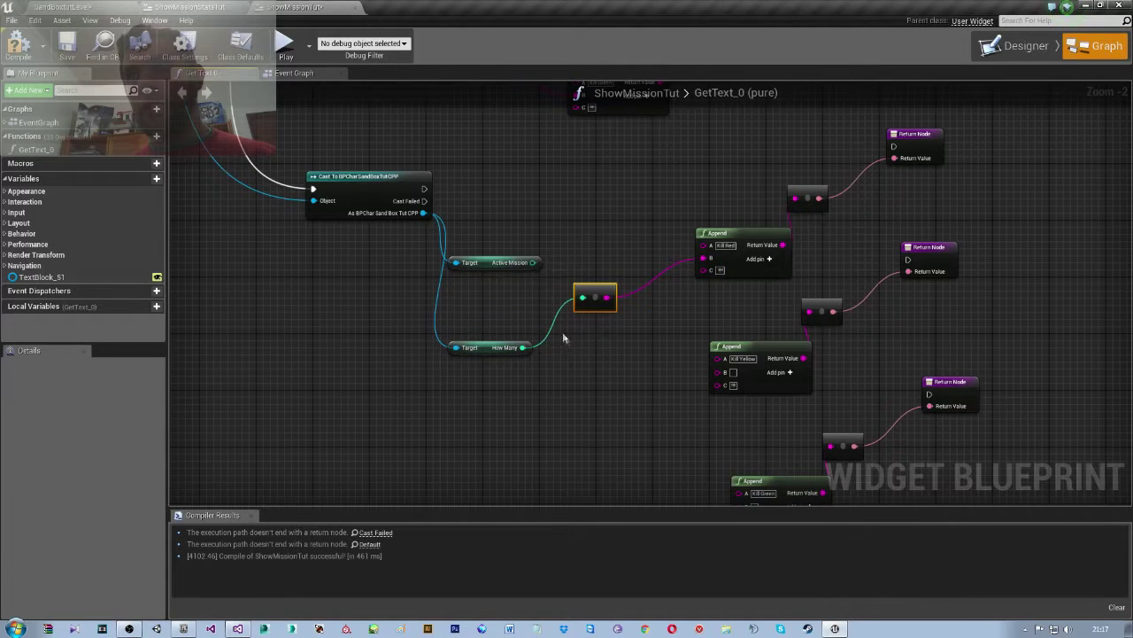
{"action": "mouse_move", "coordinate": [598, 298]}
{"action": "left_mouse_down"}
{"action": "mouse_move", "coordinate": [611, 340]}
{"action": "mouse_move", "coordinate": [741, 402]}
{"action": "left_mouse_up"}
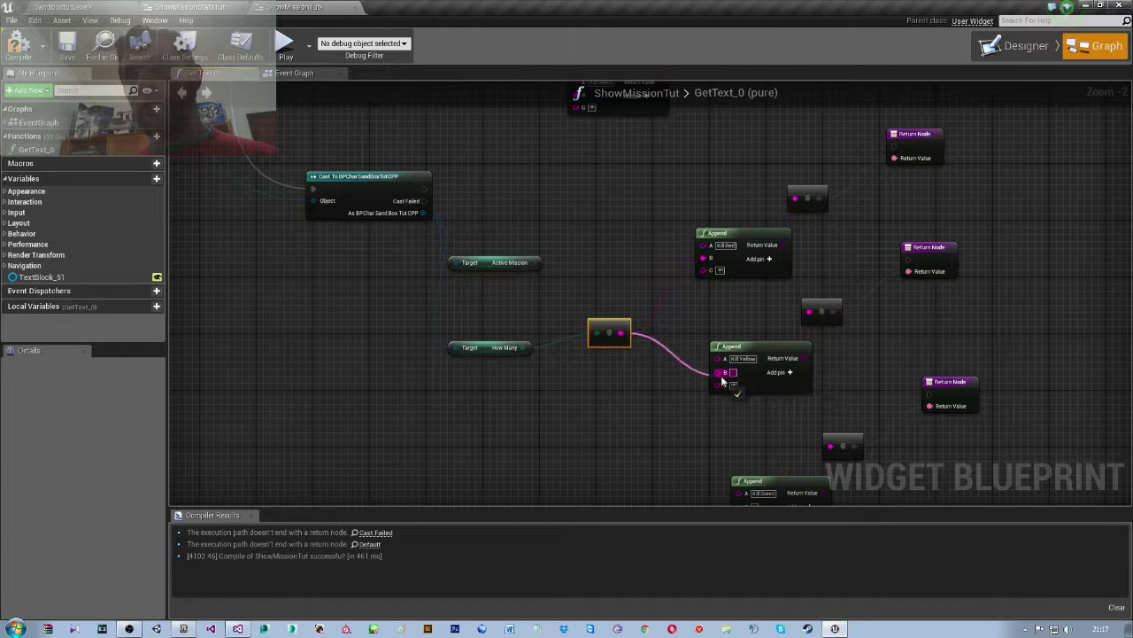
{"action": "mouse_move", "coordinate": [721, 376]}
{"action": "left_mouse_down"}
{"action": "mouse_move", "coordinate": [749, 511]}
{"action": "mouse_move", "coordinate": [740, 365]}
{"action": "left_mouse_up"}
{"action": "mouse_move", "coordinate": [688, 316]}
{"action": "right_mouse_down"}
{"action": "mouse_move", "coordinate": [724, 418]}
{"action": "mouse_move", "coordinate": [615, 267]}
{"action": "right_mouse_up"}
{"action": "left_click_drag", "start_coordinate": [467, 220], "coordinate": [582, 237]}
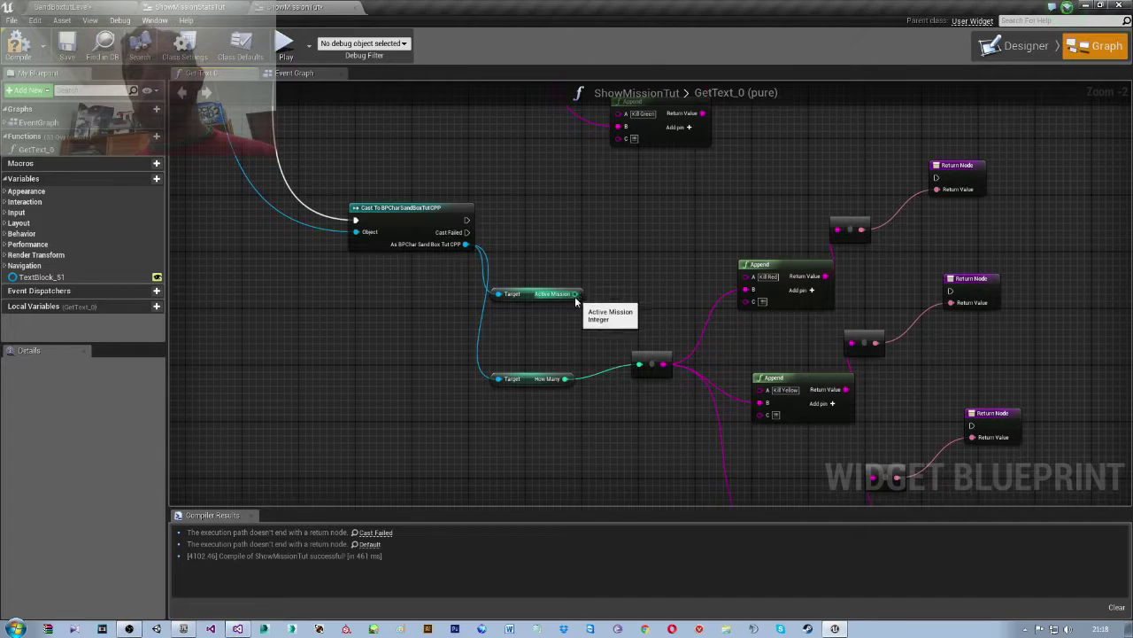
{"action": "mouse_move", "coordinate": [581, 238]}
{"action": "left_mouse_down"}
{"action": "mouse_move", "coordinate": [576, 295]}
{"action": "mouse_move", "coordinate": [596, 269]}
{"action": "left_mouse_up"}
- Add a Switch on Int node on Active Mission, driven by the cast's execution
{"action": "type", "text": "switch"}
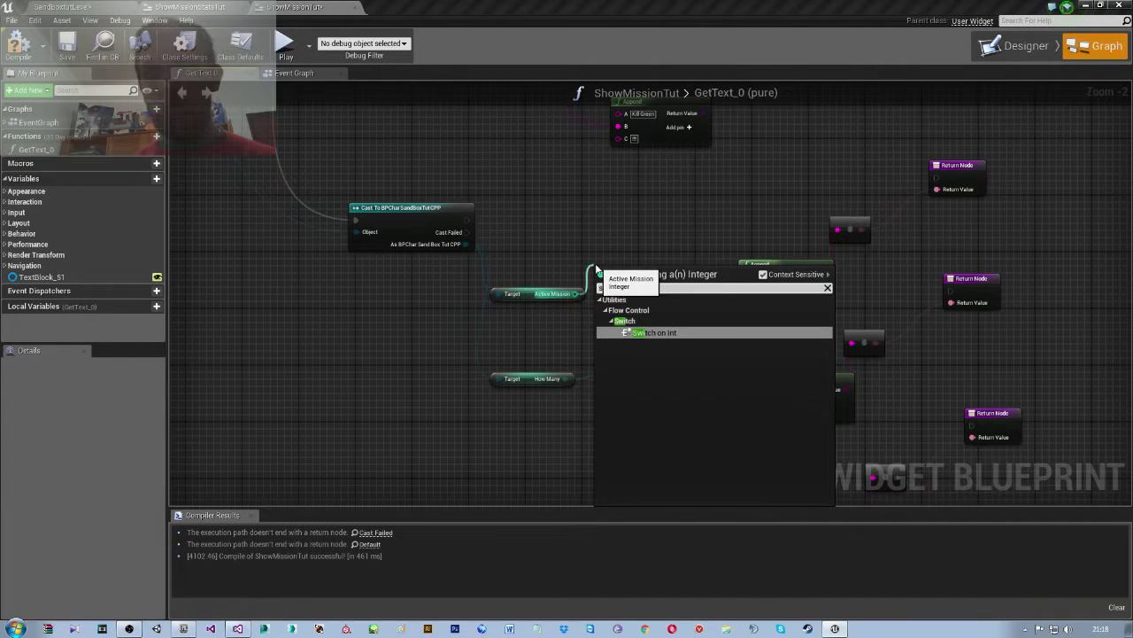
{"action": "key", "text": "Return"}
{"action": "mouse_move", "coordinate": [469, 227]}
{"action": "left_mouse_down"}
{"action": "mouse_move", "coordinate": [570, 271]}
{"action": "mouse_move", "coordinate": [574, 293]}
{"action": "left_mouse_up"}
{"action": "scroll", "coordinate": [624, 370], "scroll_direction": "down", "scroll_amount": 3}
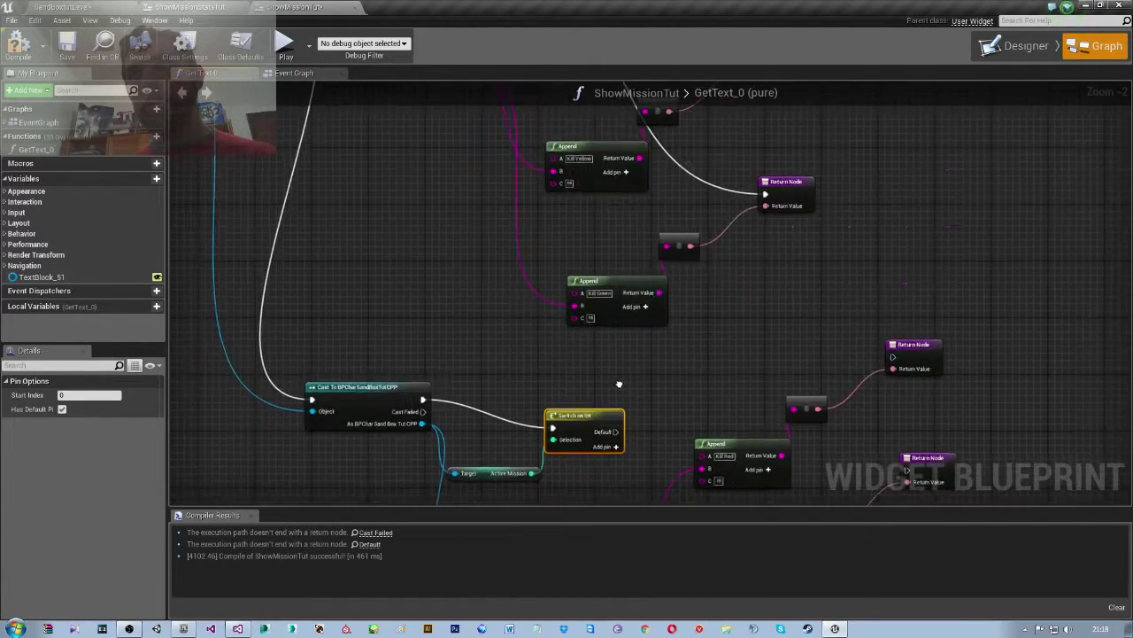
{"action": "scroll", "coordinate": [624, 369], "scroll_direction": "down", "scroll_amount": 2}
{"action": "scroll", "coordinate": [645, 337], "scroll_direction": "up", "scroll_amount": 3}
{"action": "scroll", "coordinate": [663, 300], "scroll_direction": "up", "scroll_amount": 1}
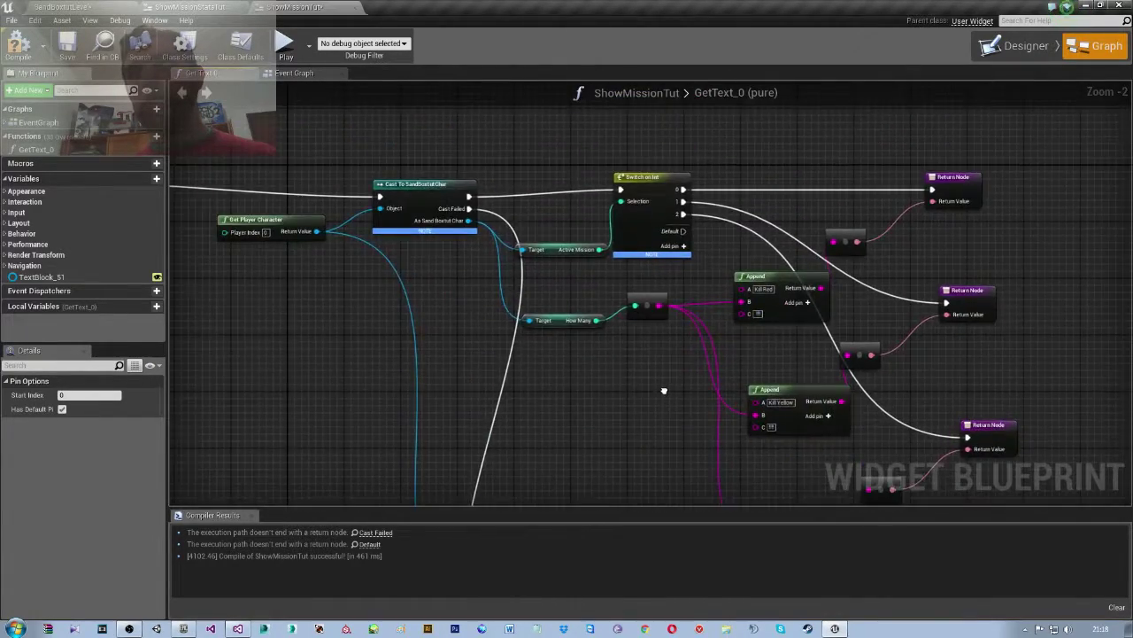
{"action": "scroll", "coordinate": [789, 406], "scroll_direction": "up", "scroll_amount": 1}
{"action": "right_click_drag", "start_coordinate": [789, 405], "coordinate": [716, 316]}
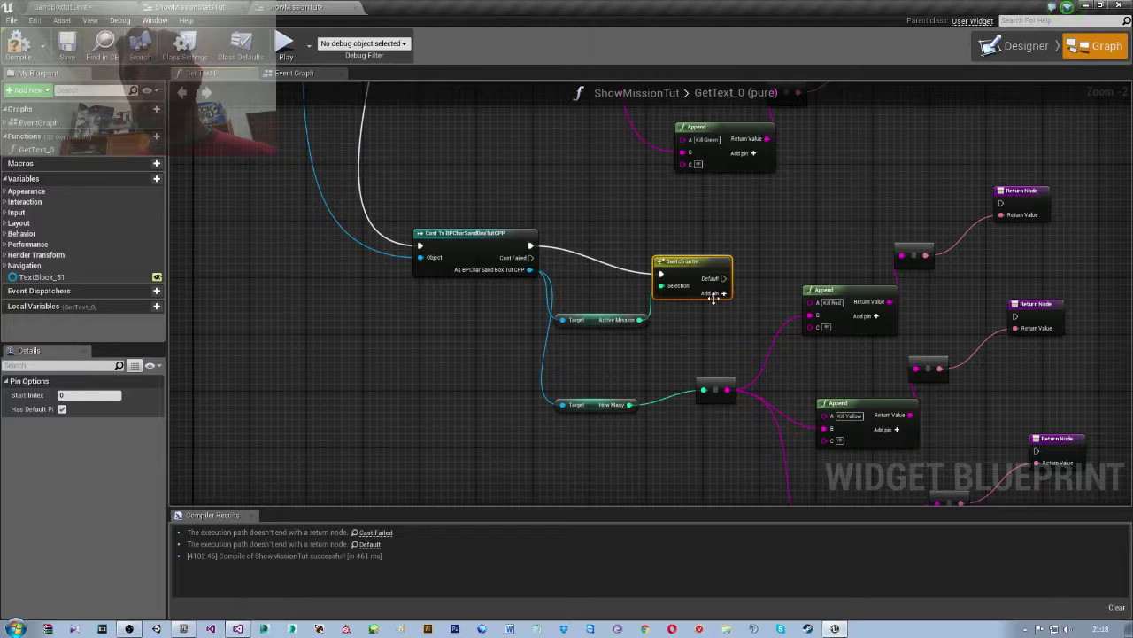
- Wire Switch on Int cases 0, 1 and 2 to the top, middle and bottom Return Nodes
{"action": "left_click", "coordinate": [713, 294]}
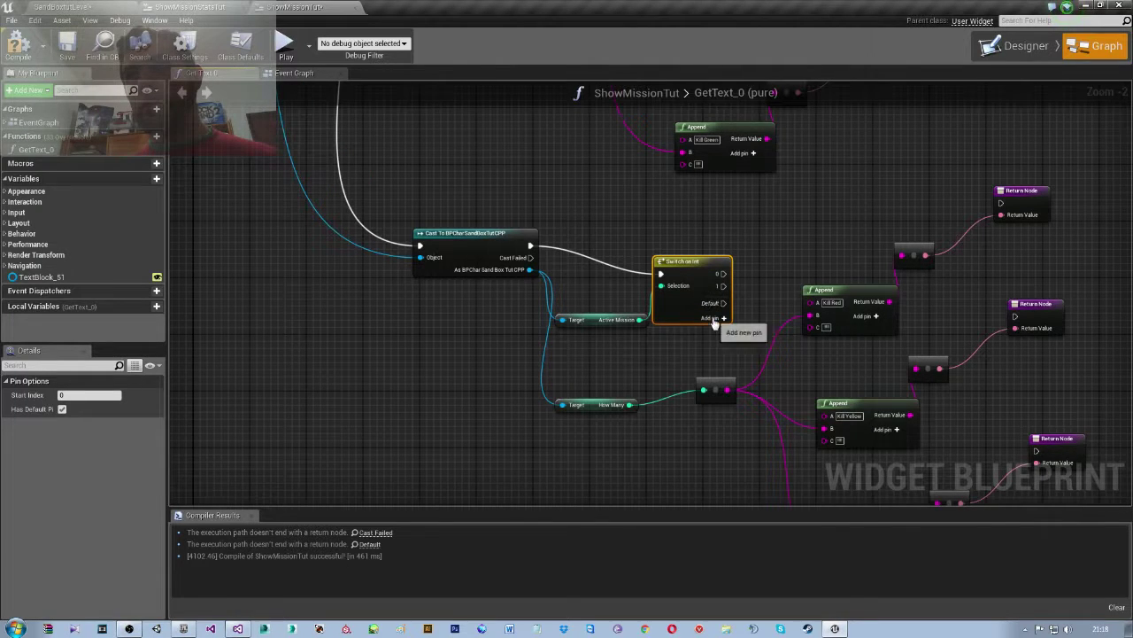
{"action": "left_click_drag", "start_coordinate": [723, 274], "coordinate": [1001, 203]}
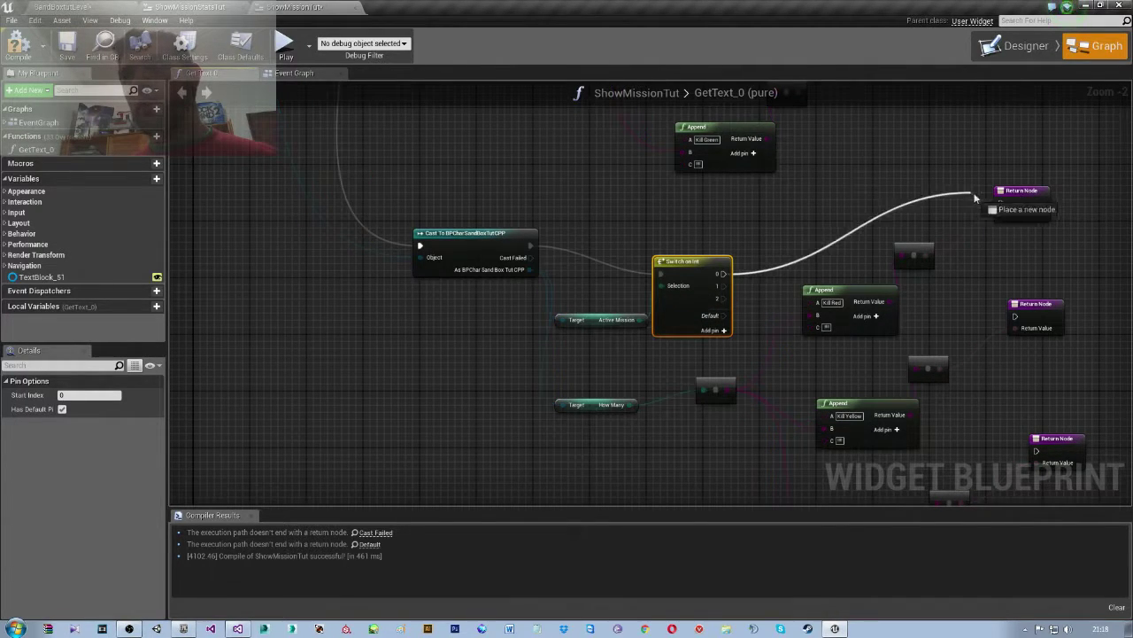
{"action": "left_click_drag", "start_coordinate": [722, 286], "coordinate": [1015, 316]}
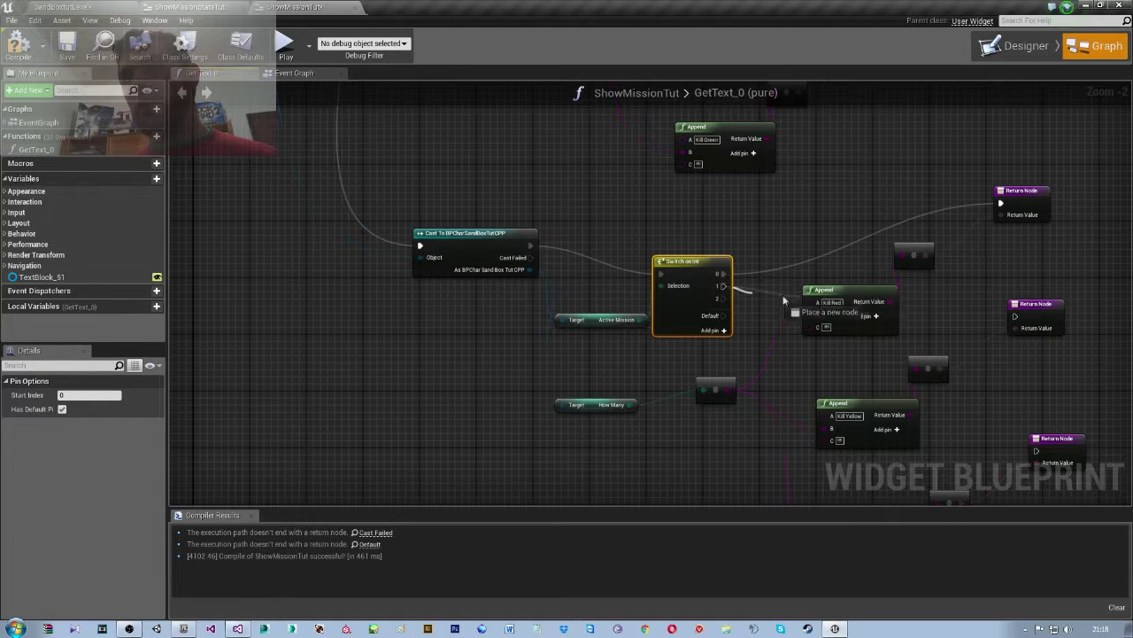
{"action": "mouse_move", "coordinate": [725, 299]}
{"action": "left_mouse_down"}
{"action": "mouse_move", "coordinate": [1052, 456]}
{"action": "mouse_move", "coordinate": [1036, 451]}
{"action": "left_mouse_up"}
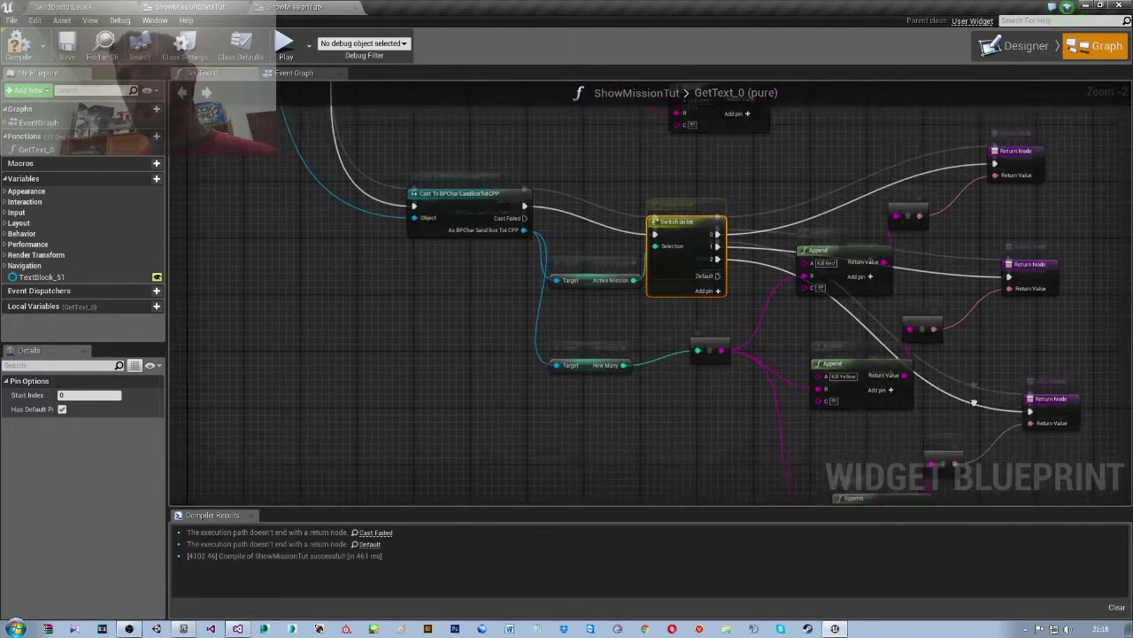
{"action": "right_click_drag", "start_coordinate": [688, 407], "coordinate": [735, 409]}
{"action": "scroll", "coordinate": [783, 369], "scroll_direction": "down", "scroll_amount": 1}
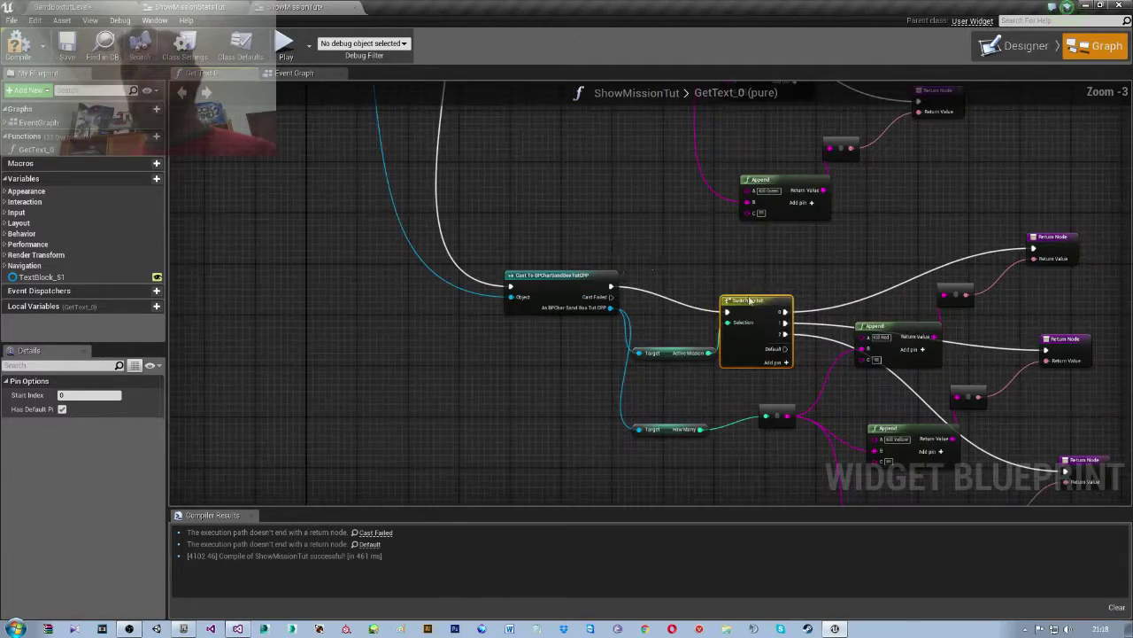
{"action": "mouse_move", "coordinate": [783, 368]}
{"action": "right_mouse_down"}
{"action": "mouse_move", "coordinate": [518, 136]}
{"action": "mouse_move", "coordinate": [517, 170]}
{"action": "right_mouse_up"}
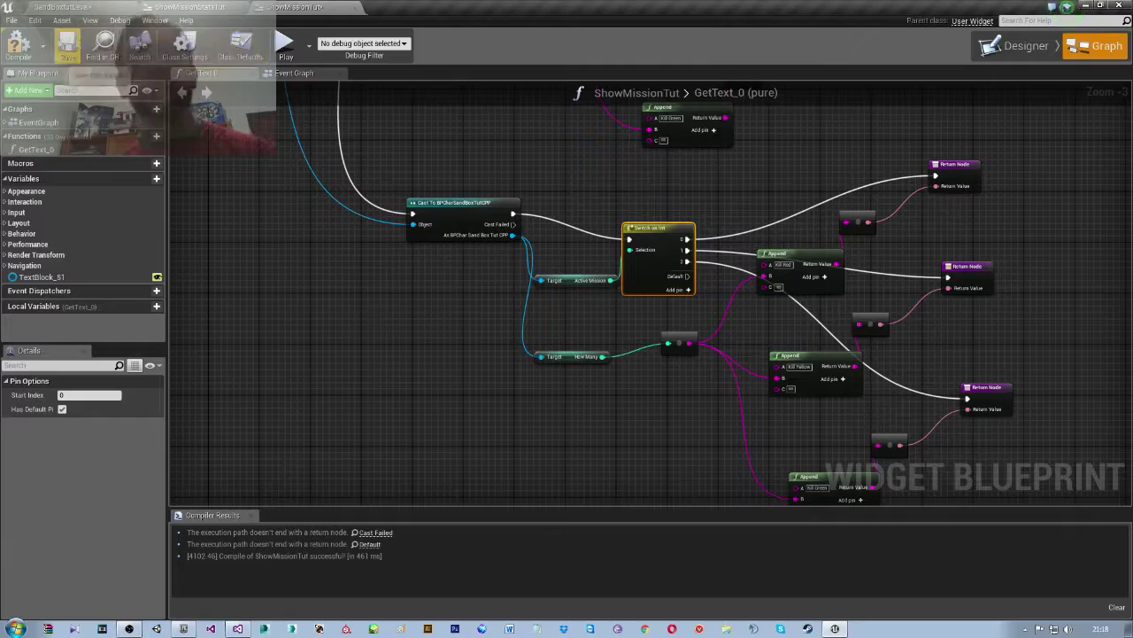
- Compile the ShowMissionTut widget blueprint
{"action": "left_click", "coordinate": [18, 42]}
{"action": "right_click_drag", "start_coordinate": [352, 272], "coordinate": [351, 406]}
{"action": "scroll", "coordinate": [824, 381], "scroll_direction": "down", "scroll_amount": 5}
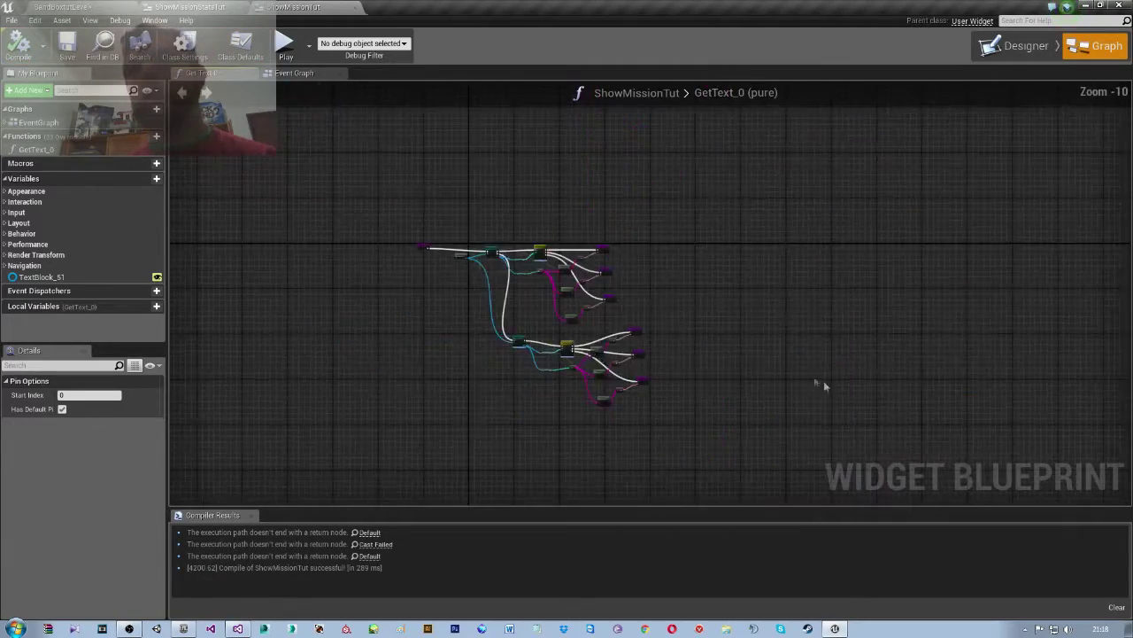
{"action": "scroll", "coordinate": [811, 329], "scroll_direction": "up", "scroll_amount": 1}
{"action": "scroll", "coordinate": [551, 287], "scroll_direction": "up", "scroll_amount": 4}
{"action": "scroll", "coordinate": [611, 265], "scroll_direction": "up", "scroll_amount": 2}
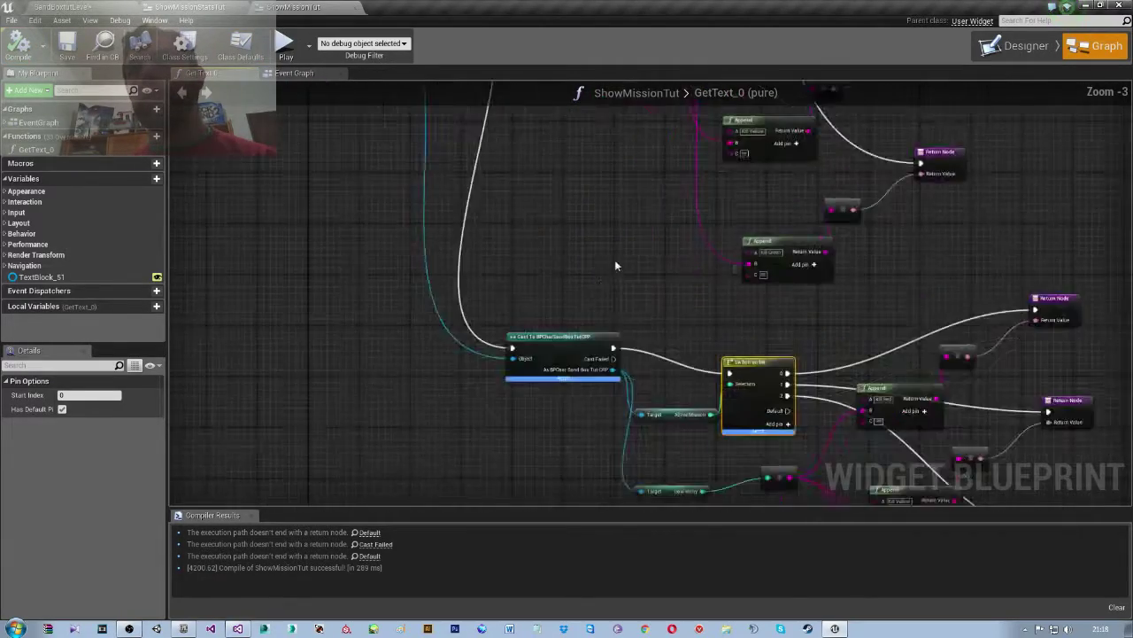
{"action": "right_click_drag", "start_coordinate": [615, 260], "coordinate": [584, 357]}
{"action": "scroll", "coordinate": [531, 257], "scroll_direction": "down", "scroll_amount": 2}
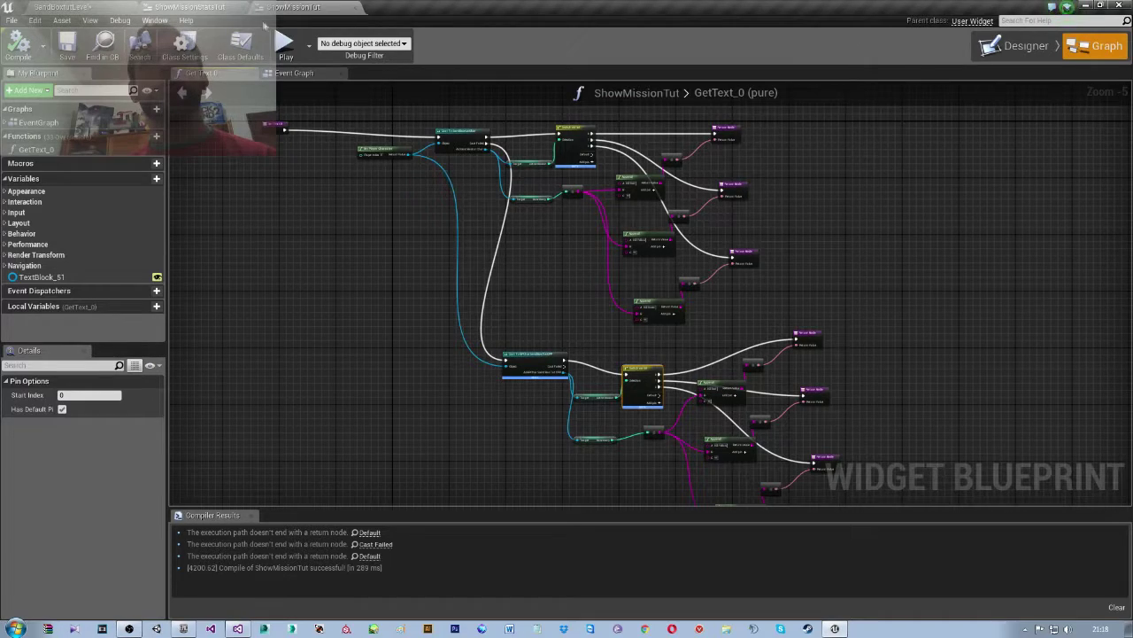
- Copy the cast and Switch on Int node group, then open ShowMissionStatsTut's GetText_0 graph
{"action": "left_click", "coordinate": [190, 7]}
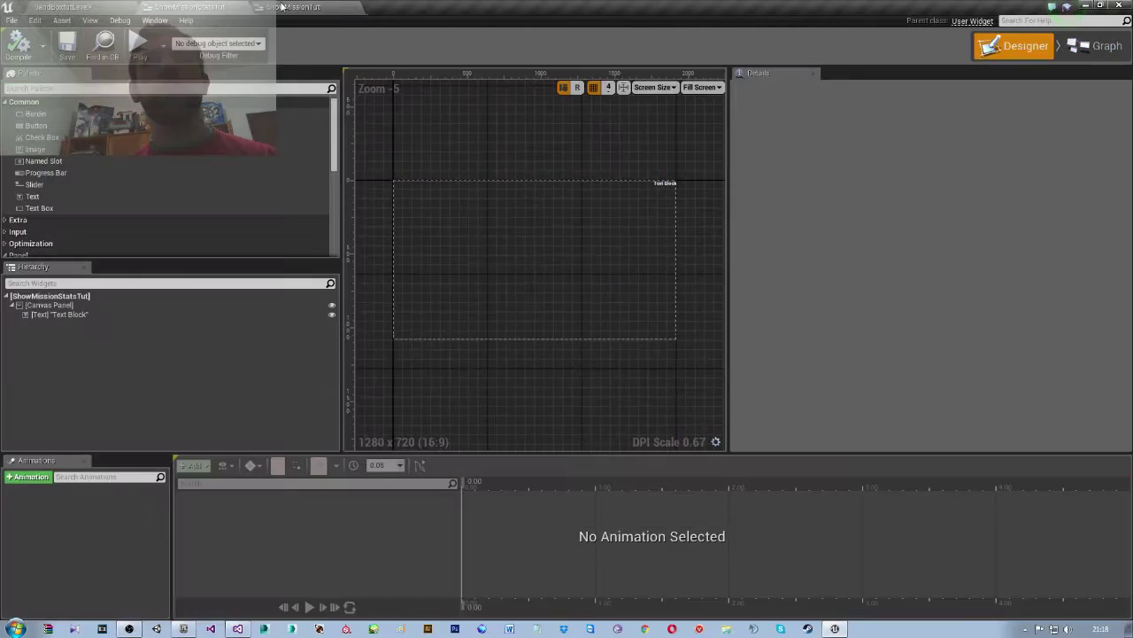
{"action": "left_click", "coordinate": [293, 7]}
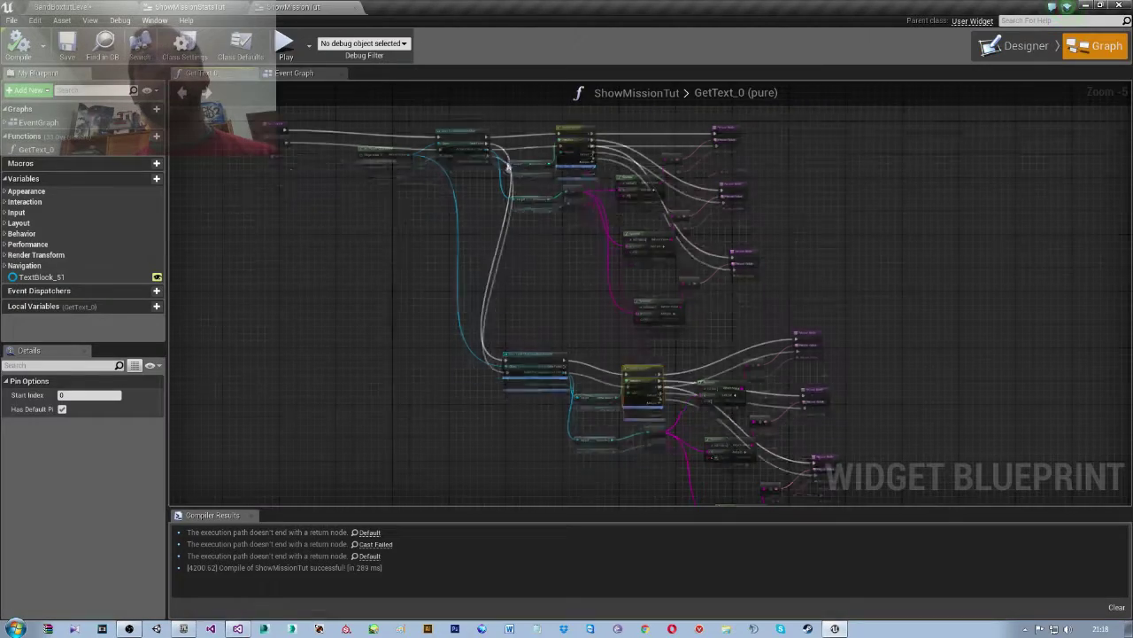
{"action": "right_click_drag", "start_coordinate": [507, 165], "coordinate": [496, 193]}
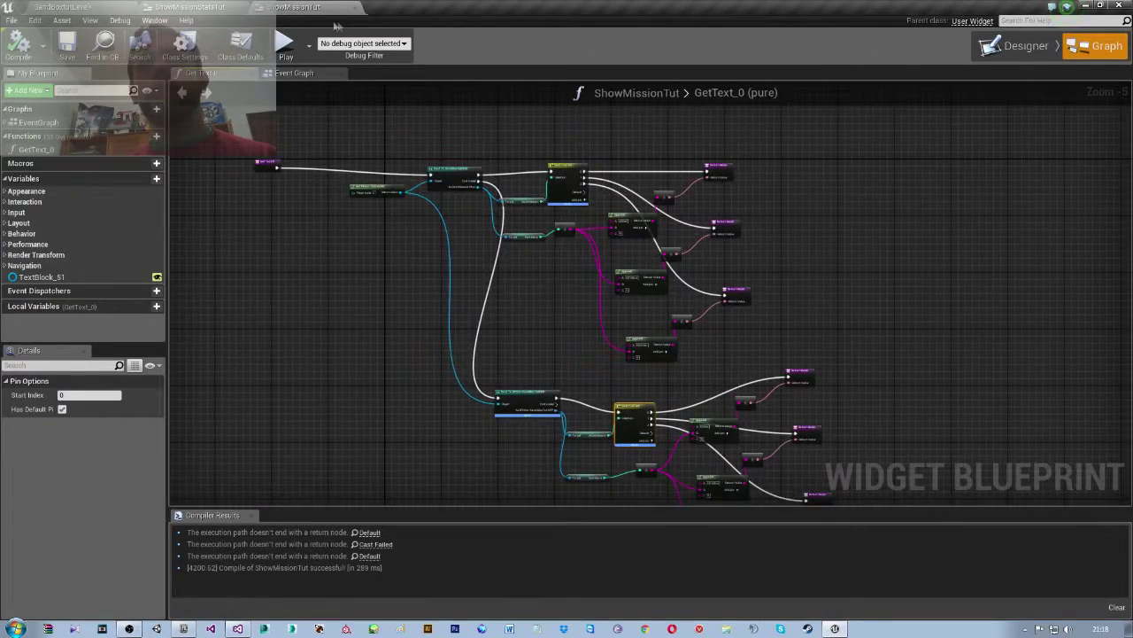
{"action": "right_click_drag", "start_coordinate": [507, 346], "coordinate": [478, 217]}
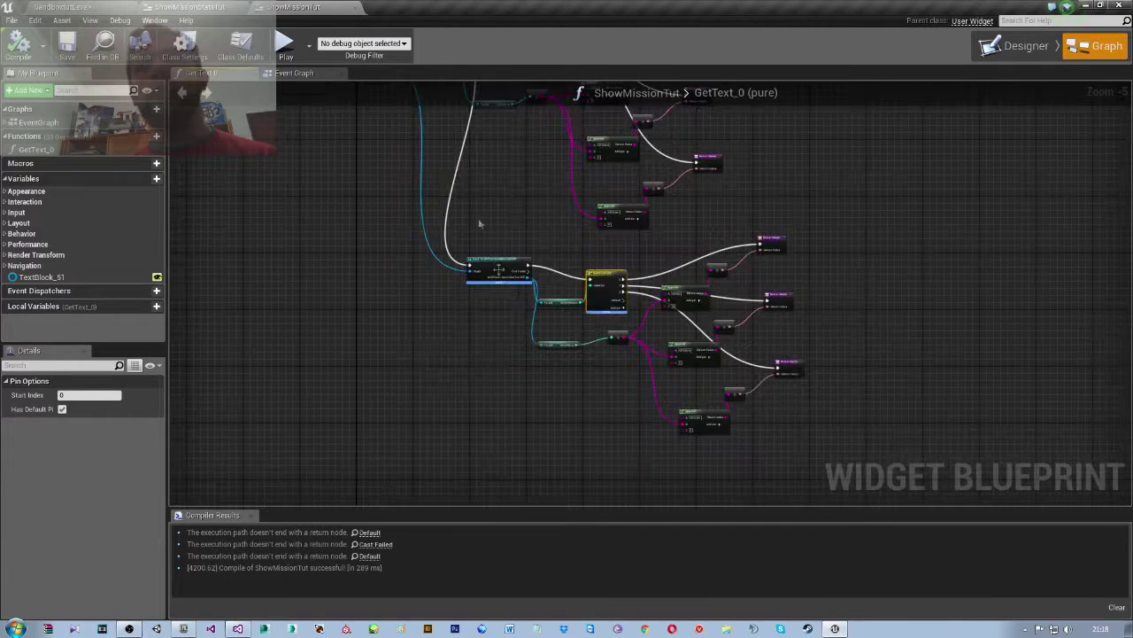
{"action": "scroll", "coordinate": [478, 218], "scroll_direction": "down", "scroll_amount": 2}
{"action": "scroll", "coordinate": [620, 354], "scroll_direction": "up", "scroll_amount": 2}
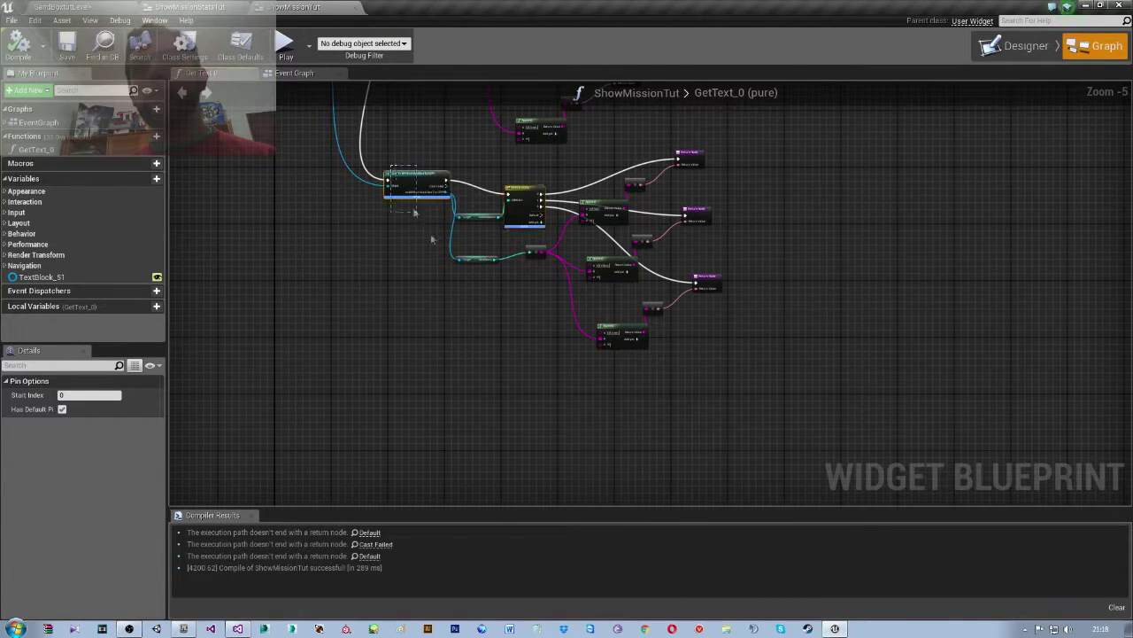
{"action": "left_click_drag", "start_coordinate": [414, 213], "coordinate": [718, 327]}
{"action": "left_click_drag", "start_coordinate": [748, 363], "coordinate": [749, 365]}
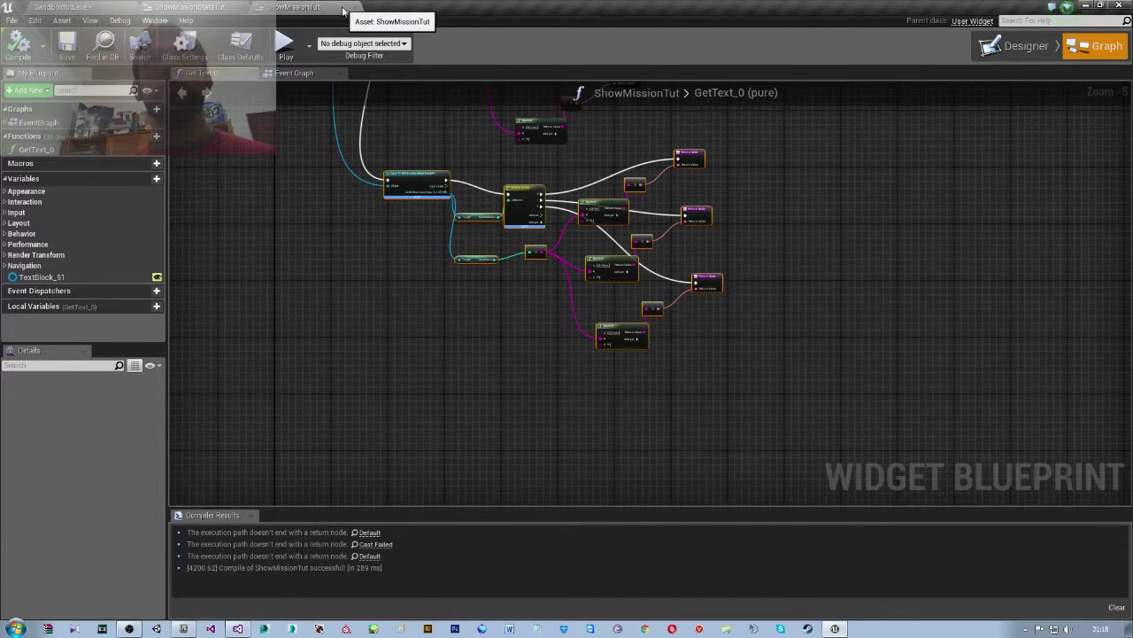
{"action": "left_click", "coordinate": [191, 7]}
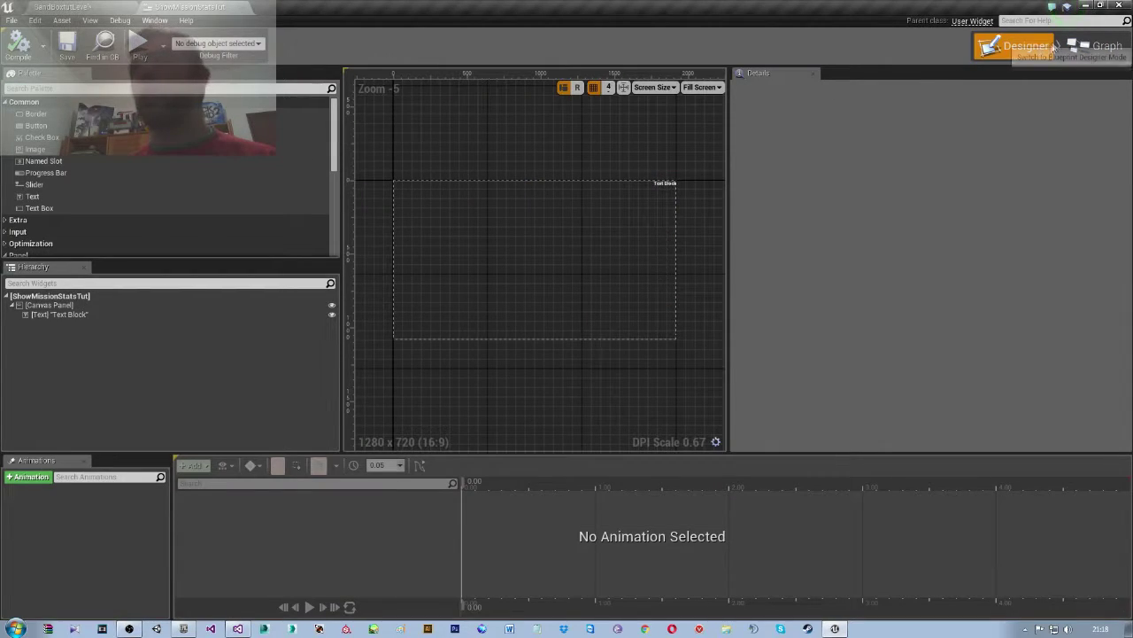
{"action": "left_click", "coordinate": [1096, 46]}
- Paste the cast and Switch nodes, chain them into execution, and feed the player character into the cast
{"action": "scroll", "coordinate": [654, 255], "scroll_direction": "down", "scroll_amount": 5}
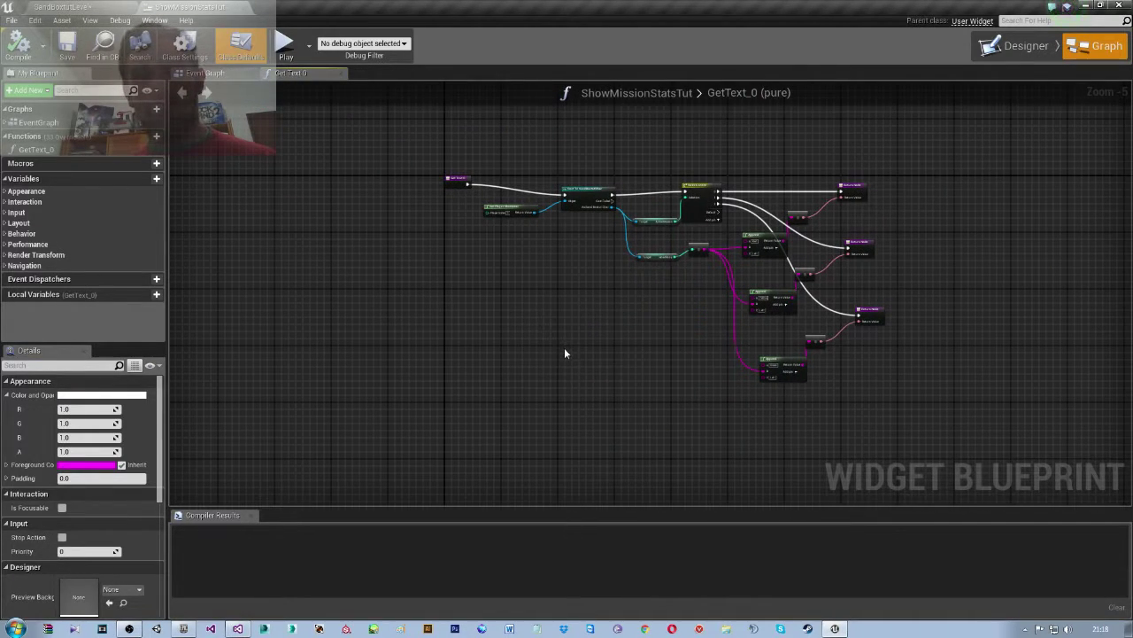
{"action": "key", "text": "ctrl+v"}
{"action": "left_click_drag", "start_coordinate": [421, 306], "coordinate": [625, 402]}
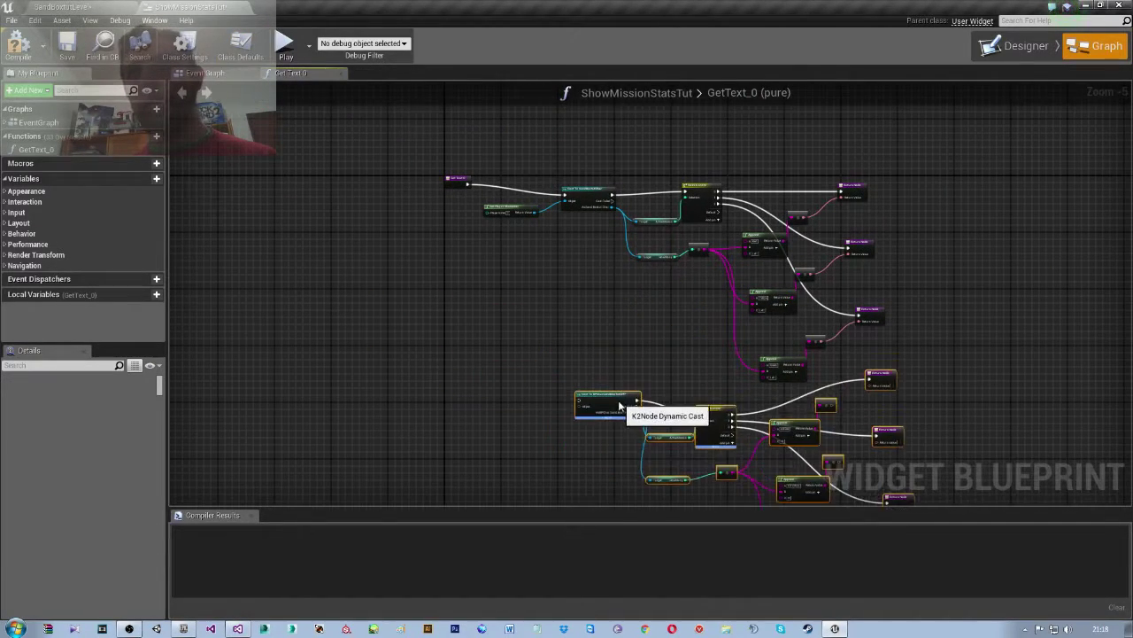
{"action": "right_click_drag", "start_coordinate": [597, 183], "coordinate": [596, 158]}
{"action": "left_click_drag", "start_coordinate": [609, 176], "coordinate": [581, 375]}
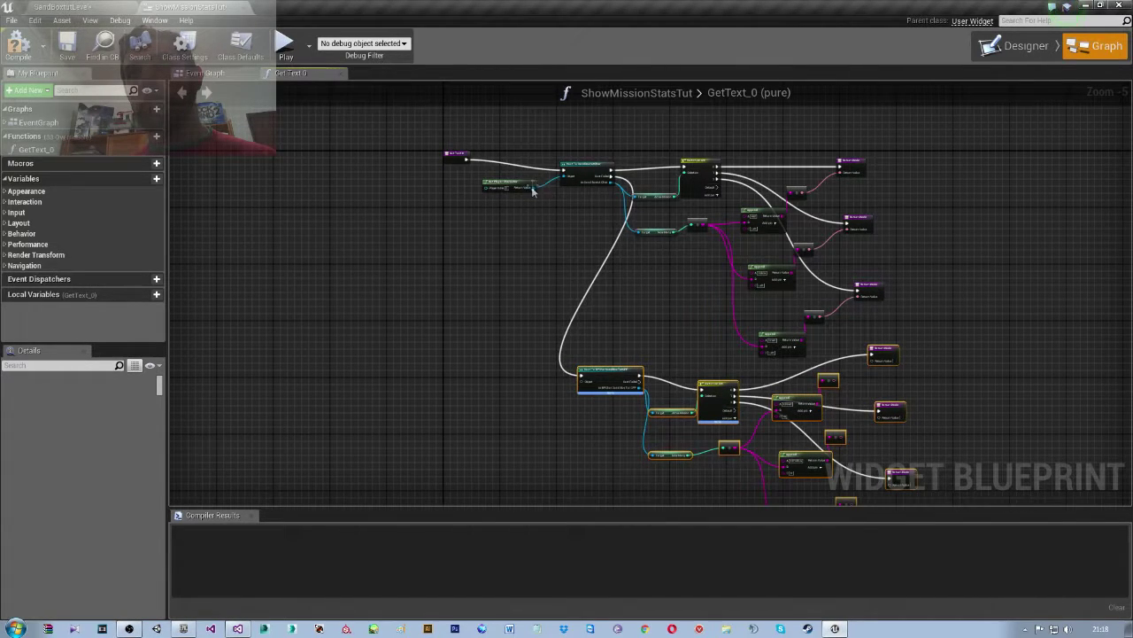
{"action": "left_click_drag", "start_coordinate": [532, 190], "coordinate": [584, 386]}
- Connect the converted Kill Red and Kill Yellow texts to their Return Node values
{"action": "scroll", "coordinate": [648, 260], "scroll_direction": "up", "scroll_amount": 3}
{"action": "scroll", "coordinate": [551, 308], "scroll_direction": "up", "scroll_amount": 2}
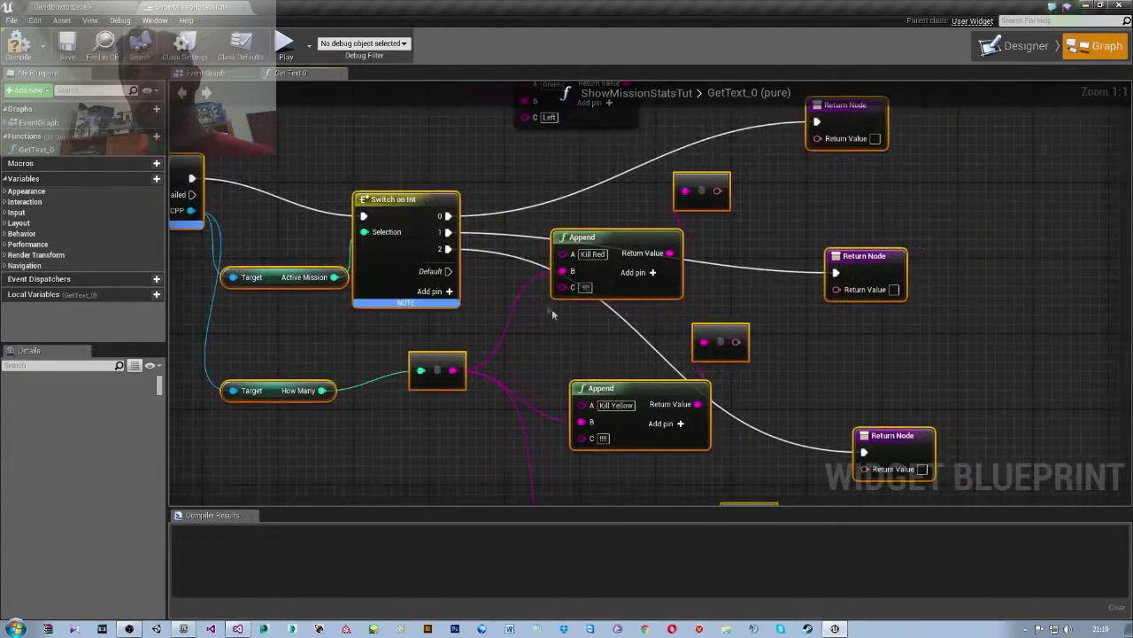
{"action": "right_click_drag", "start_coordinate": [551, 308], "coordinate": [651, 250]}
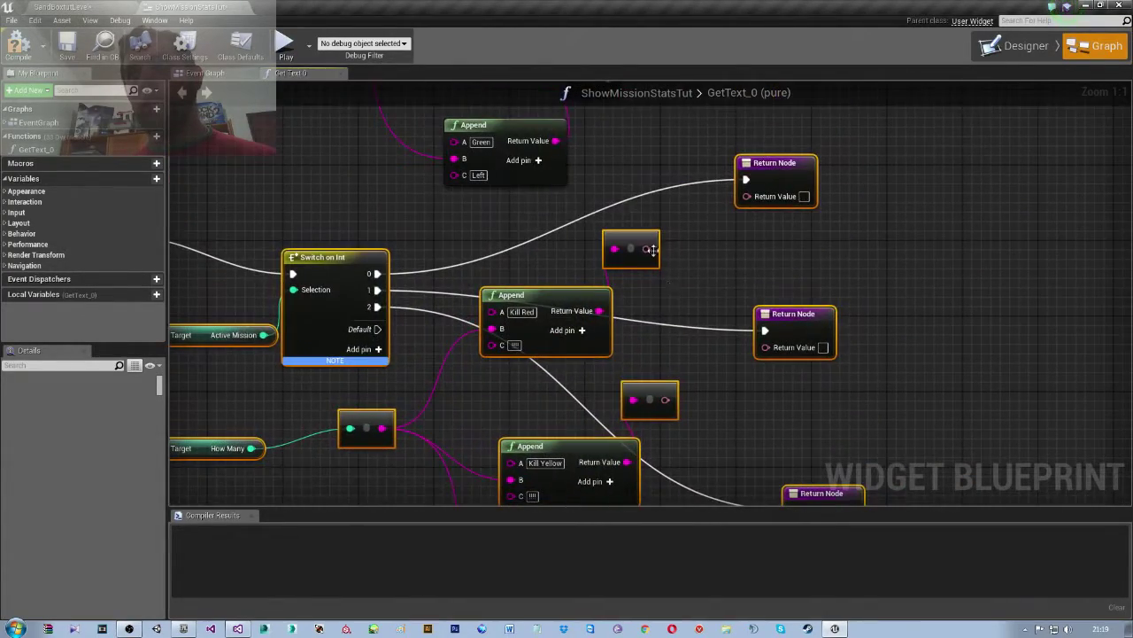
{"action": "left_click_drag", "start_coordinate": [648, 248], "coordinate": [747, 196]}
{"action": "left_click_drag", "start_coordinate": [665, 399], "coordinate": [766, 347]}
{"action": "right_click_drag", "start_coordinate": [692, 379], "coordinate": [675, 177]}
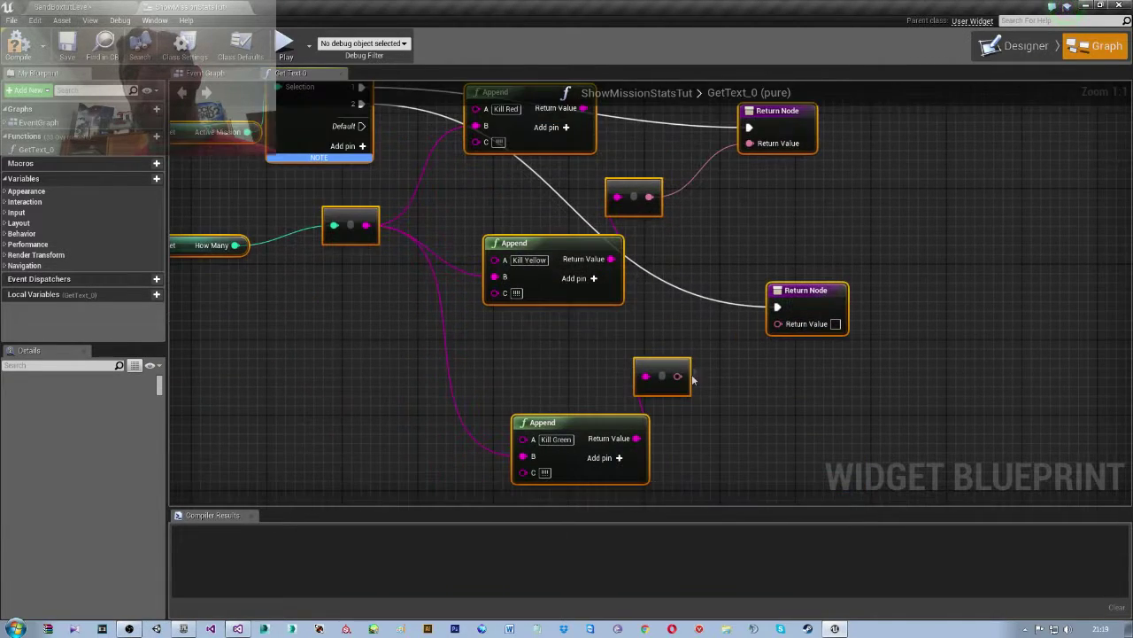
{"action": "left_click_drag", "start_coordinate": [677, 375], "coordinate": [778, 323]}
{"action": "right_click_drag", "start_coordinate": [377, 111], "coordinate": [521, 282]}
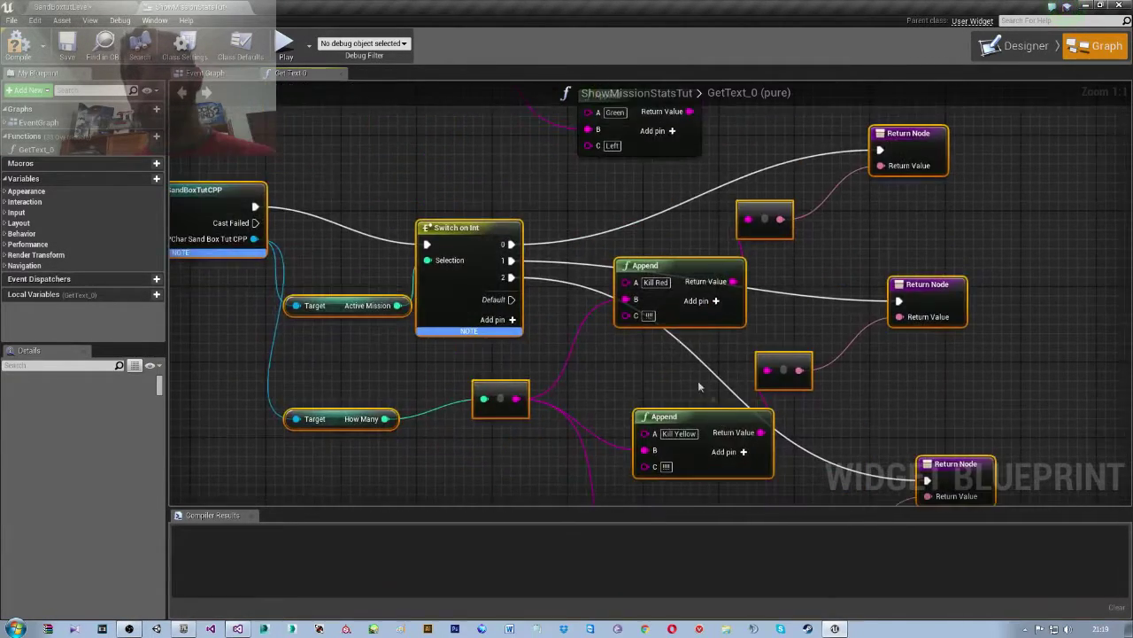
- Compile ShowMissionStatsTut and close its blueprint editor
{"action": "scroll", "coordinate": [520, 281], "scroll_direction": "down", "scroll_amount": 4}
{"action": "right_click_drag", "start_coordinate": [463, 254], "coordinate": [514, 347]}
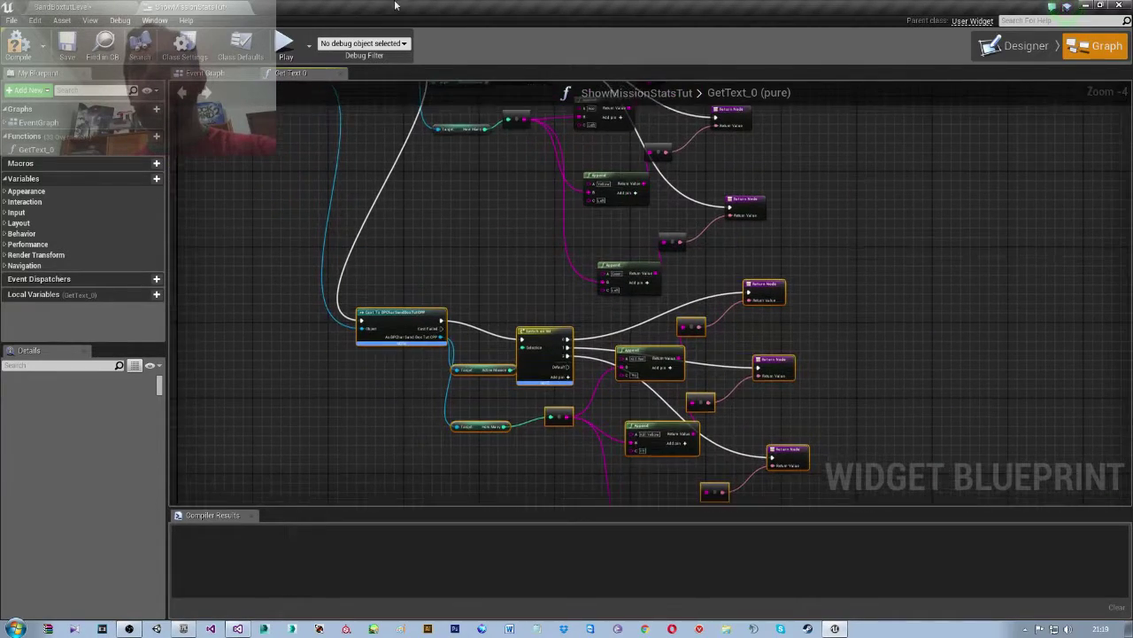
{"action": "left_click", "coordinate": [204, 73]}
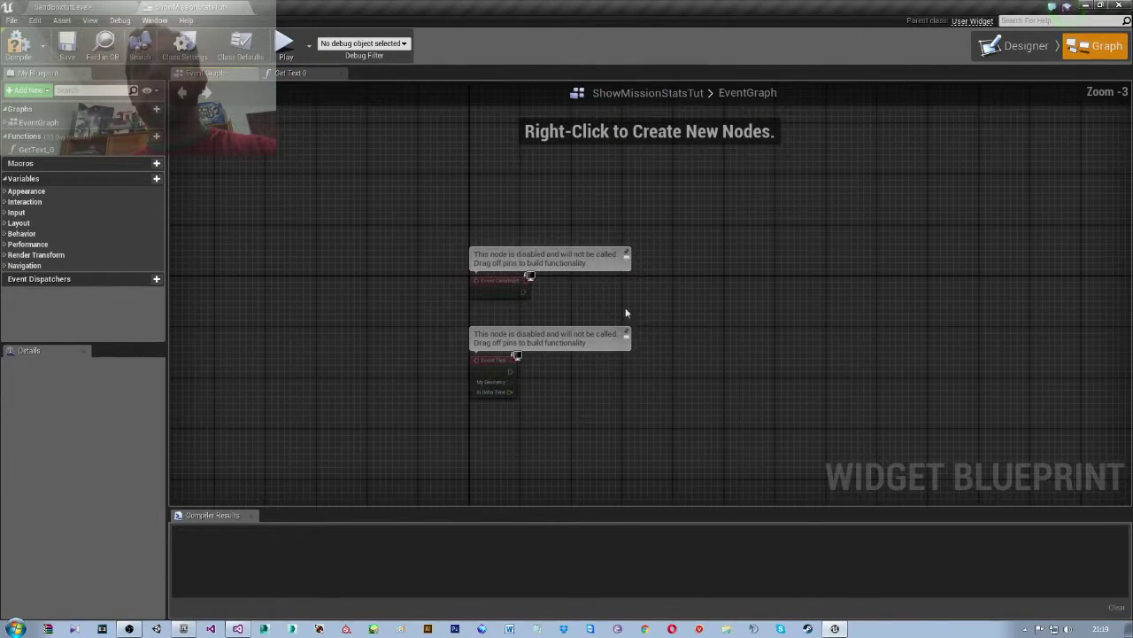
{"action": "left_click", "coordinate": [303, 75]}
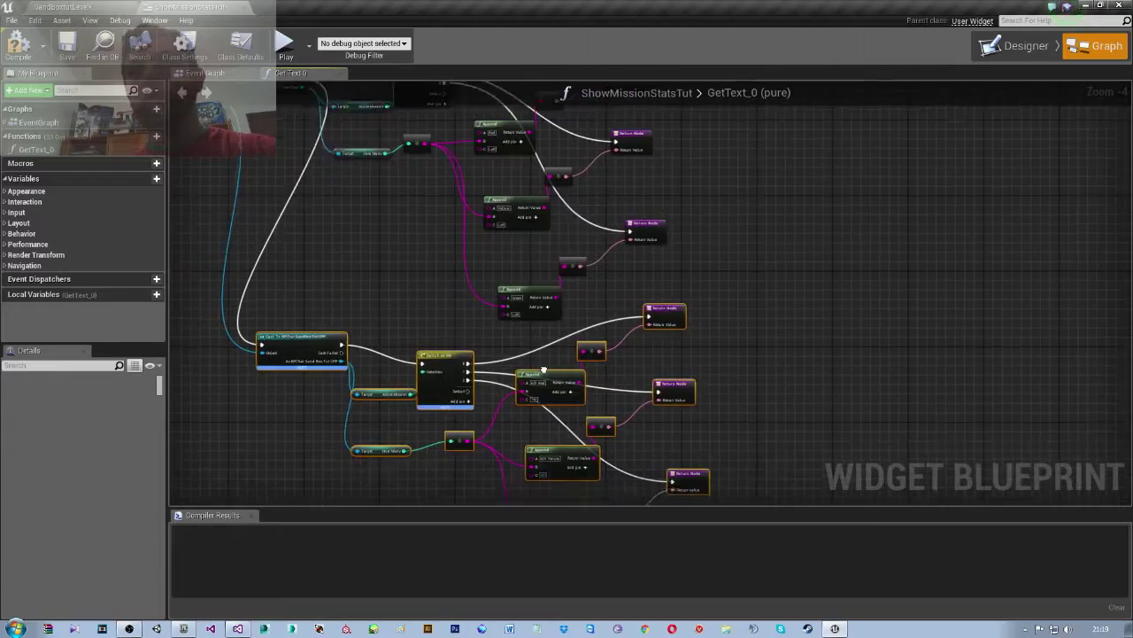
{"action": "scroll", "coordinate": [518, 342], "scroll_direction": "up", "scroll_amount": 4}
{"action": "scroll", "coordinate": [518, 342], "scroll_direction": "down", "scroll_amount": 1}
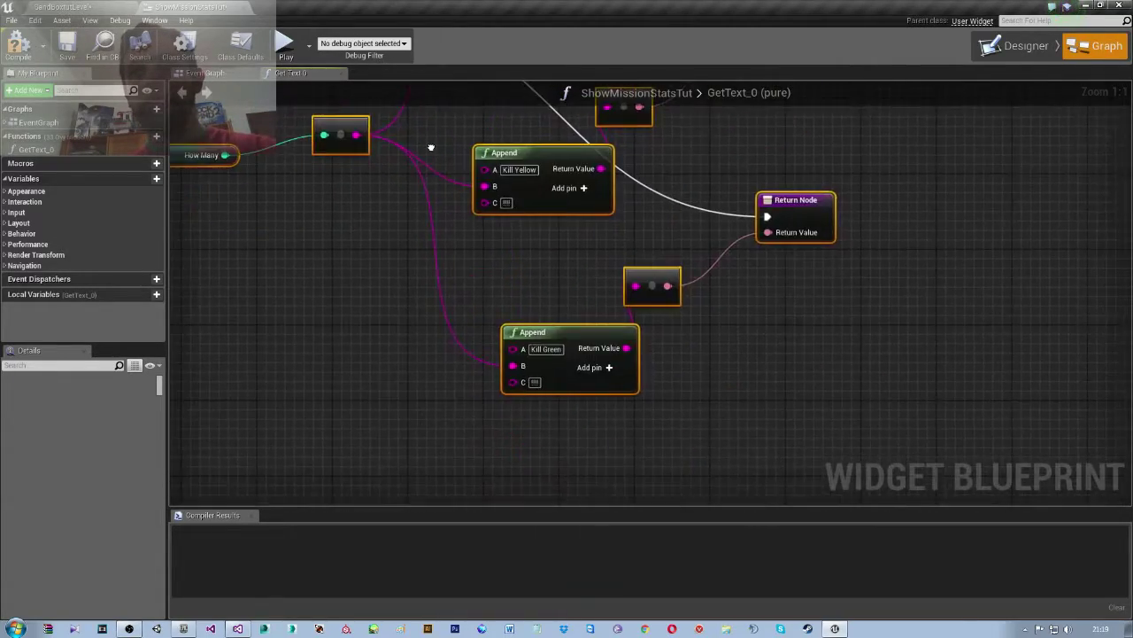
{"action": "right_click_drag", "start_coordinate": [526, 337], "coordinate": [632, 381]}
{"action": "scroll", "coordinate": [529, 293], "scroll_direction": "down", "scroll_amount": 3}
{"action": "right_click_drag", "start_coordinate": [528, 293], "coordinate": [381, 291]}
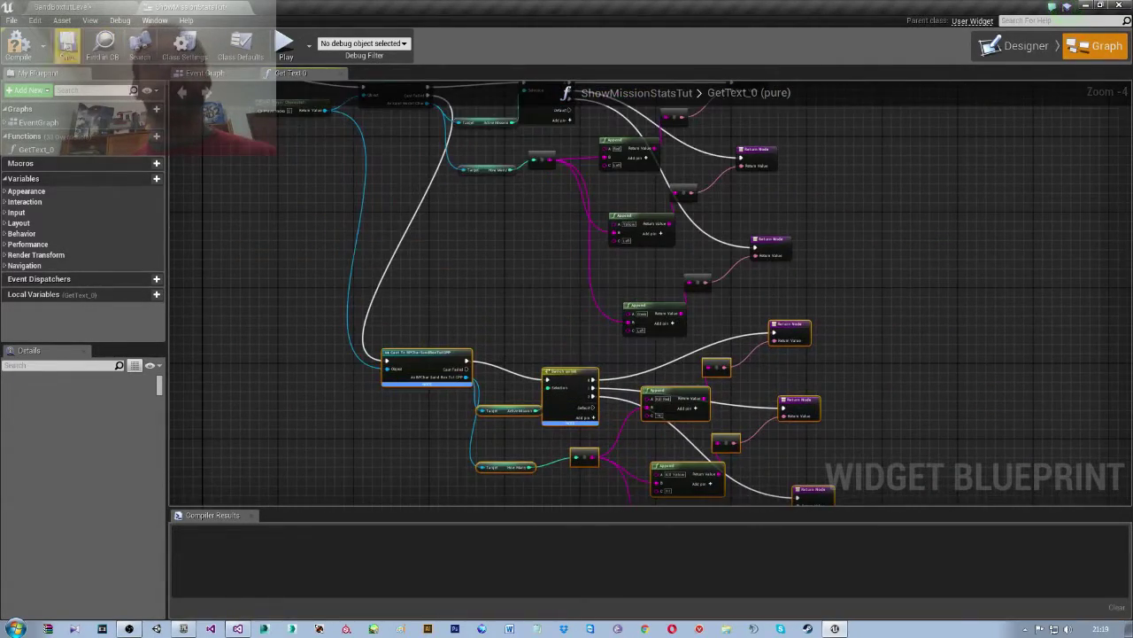
{"action": "right_click_drag", "start_coordinate": [330, 257], "coordinate": [312, 435]}
{"action": "left_click", "coordinate": [17, 44]}
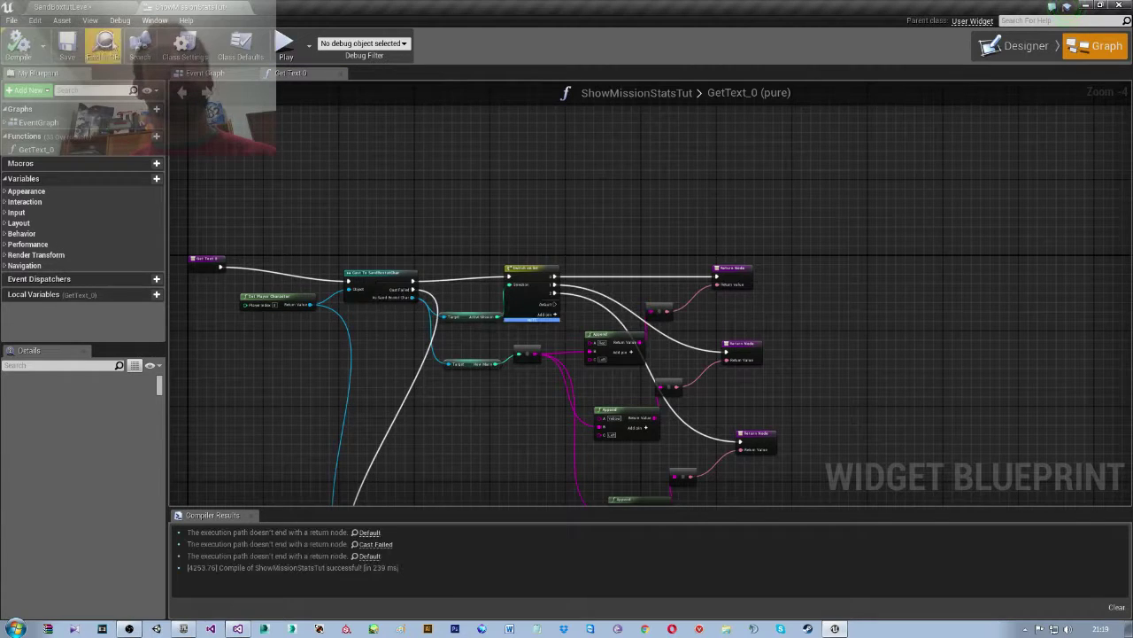
{"action": "left_click", "coordinate": [245, 8]}
{"action": "mouse_move", "coordinate": [576, 295]}
{"action": "right_mouse_down"}
{"action": "mouse_move", "coordinate": [602, 283]}
{"action": "mouse_move", "coordinate": [337, 434]}
{"action": "mouse_move", "coordinate": [590, 5]}
{"action": "right_mouse_up"}
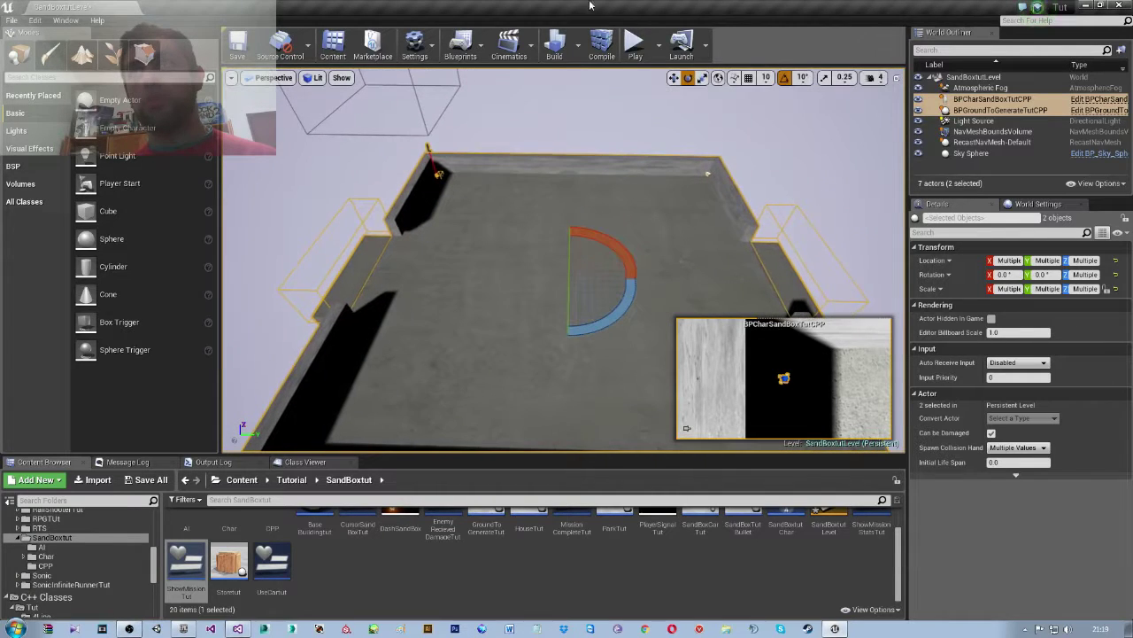
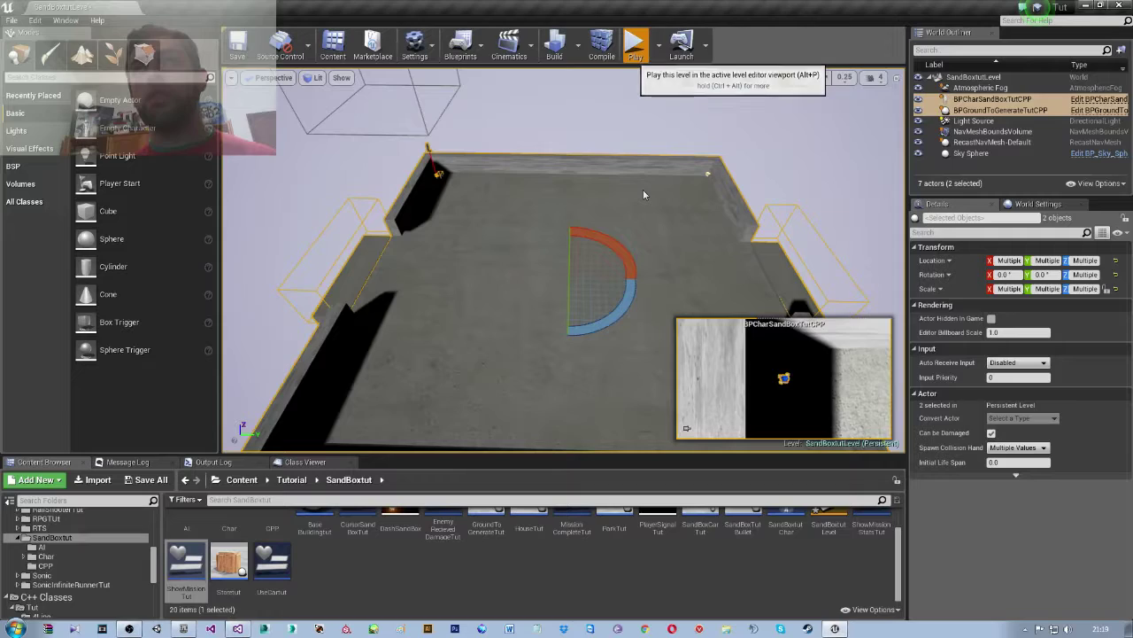
- Play the sandbox level, walk the character left and right, then stop
{"action": "key", "text": "alt+p"}
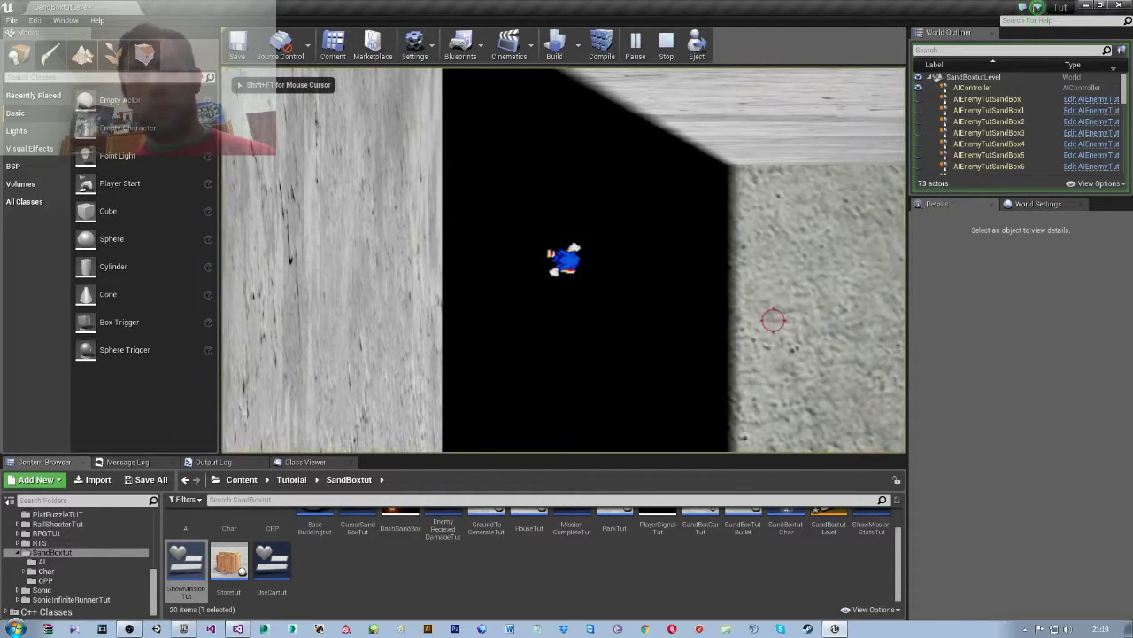
{"action": "key", "text": "d"}
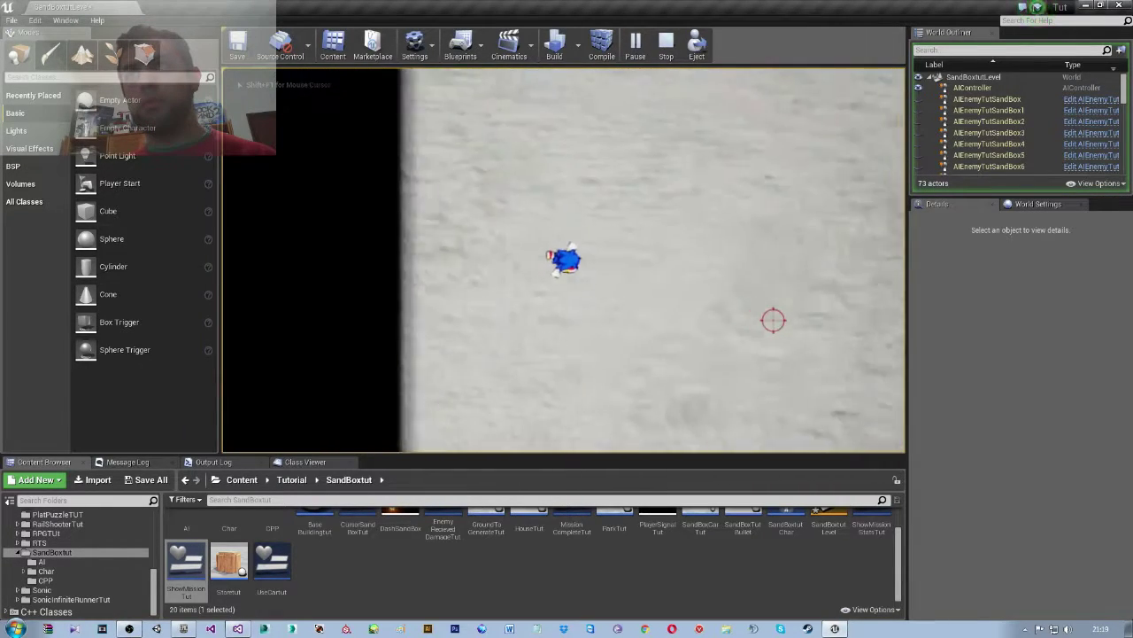
{"action": "key", "text": "a"}
{"action": "key", "text": "d"}
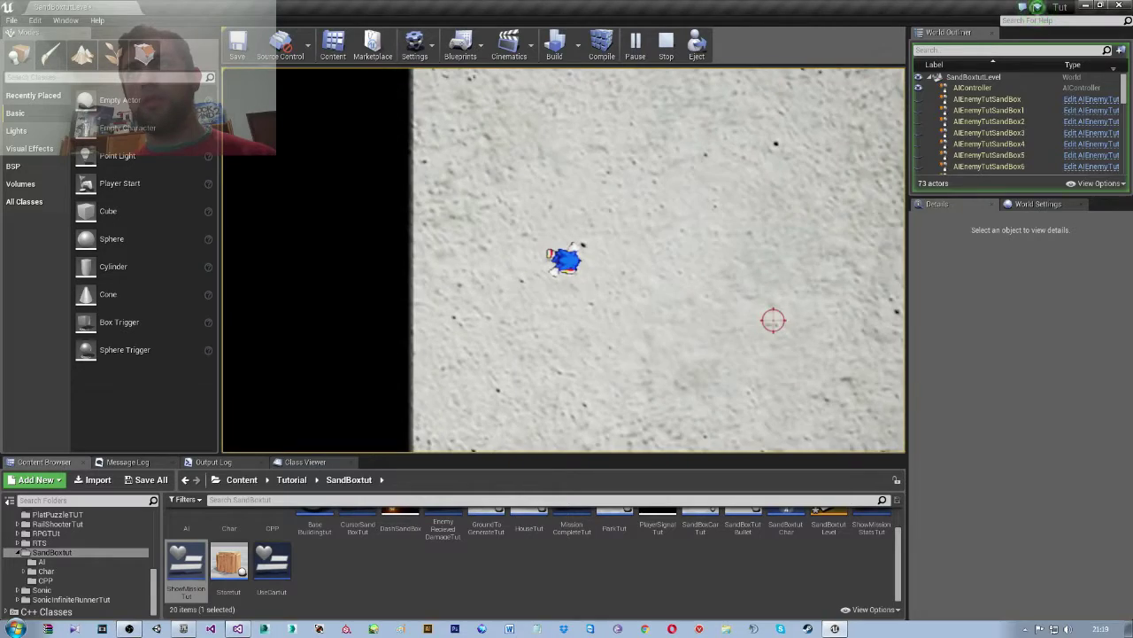
{"action": "key", "text": "Escape"}
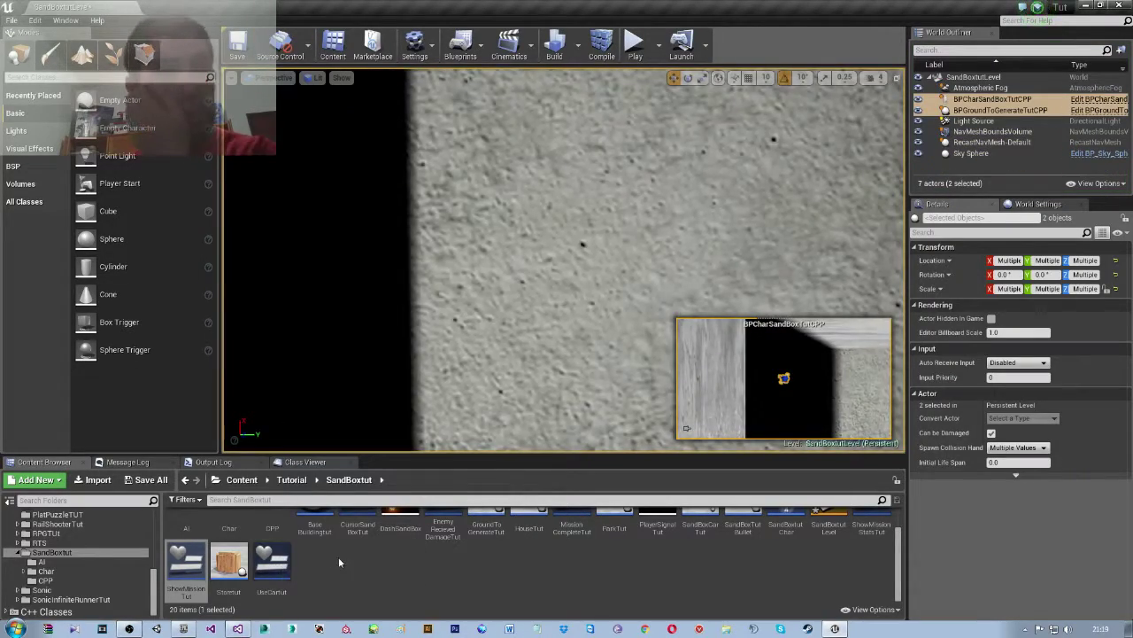
- Open the CPP folder and select each blueprint from BPBulletSandBoxTutCPP through BPParkTutCPP
{"action": "scroll", "coordinate": [338, 562], "scroll_direction": "up", "scroll_amount": 1}
{"action": "double_click", "coordinate": [272, 531]}
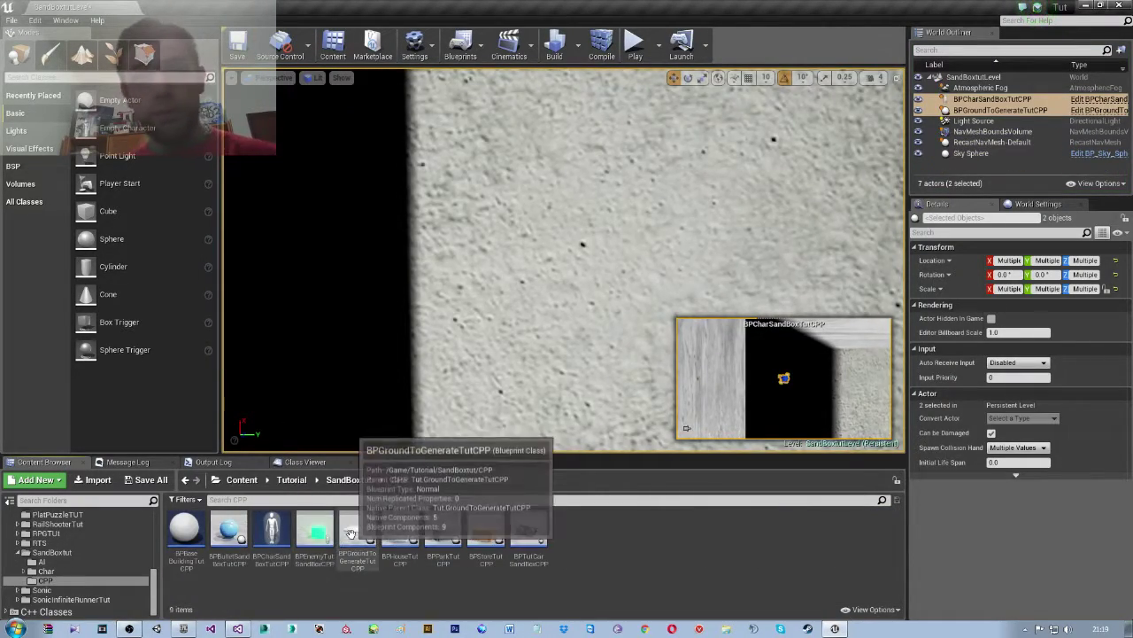
{"action": "left_click", "coordinate": [228, 531]}
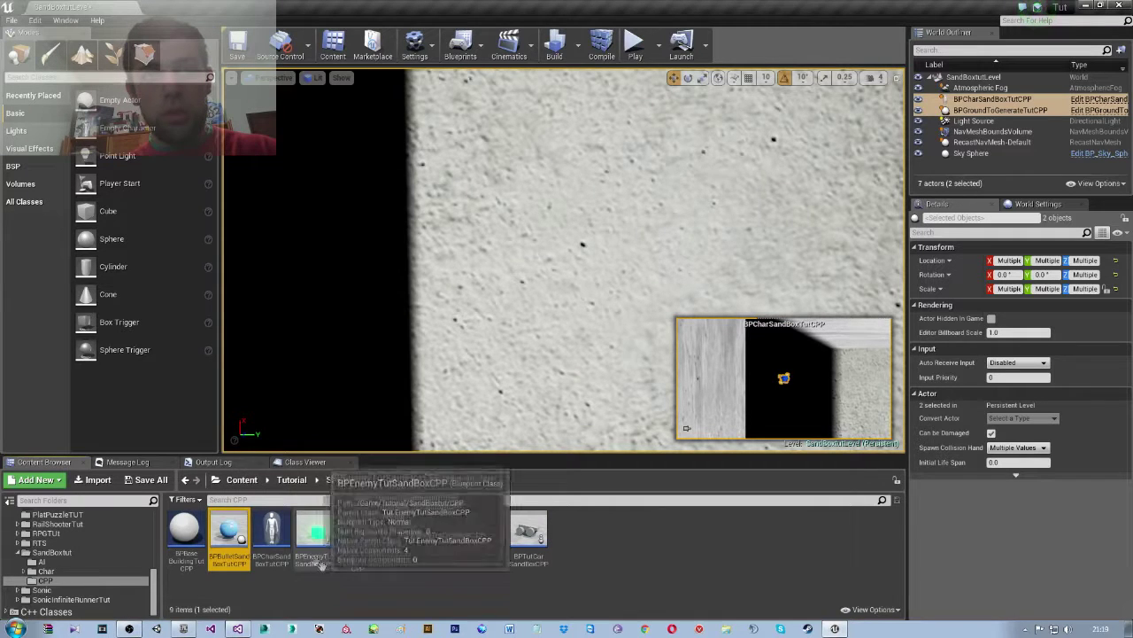
{"action": "left_click", "coordinate": [272, 531]}
{"action": "left_click", "coordinate": [314, 531]}
{"action": "left_click", "coordinate": [358, 531]}
{"action": "left_click", "coordinate": [400, 535]}
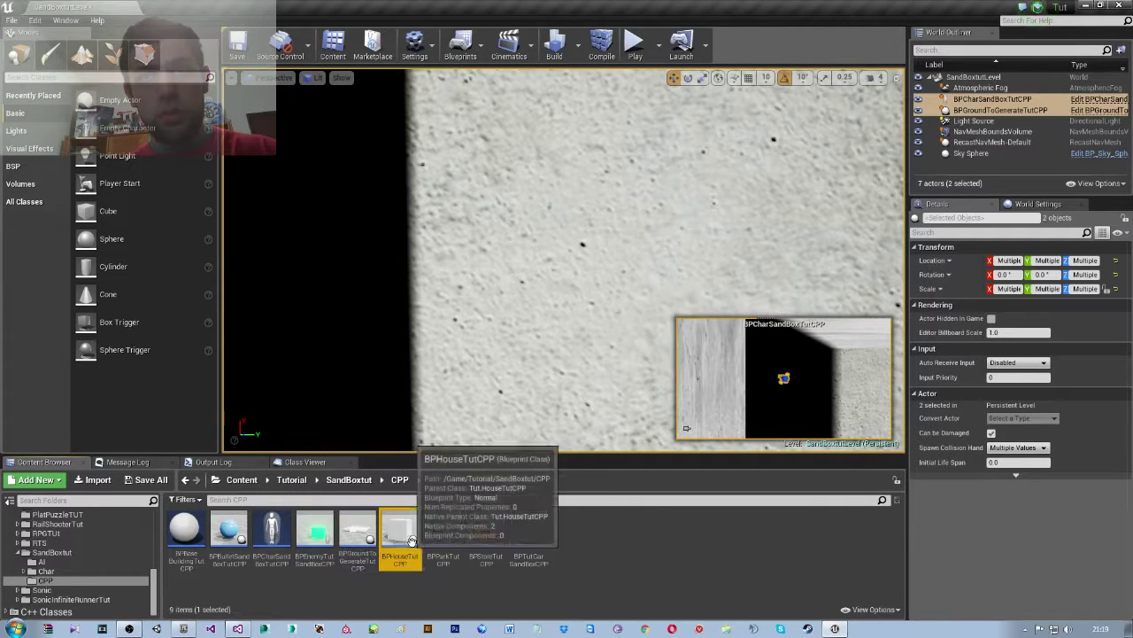
{"action": "left_click", "coordinate": [442, 536]}
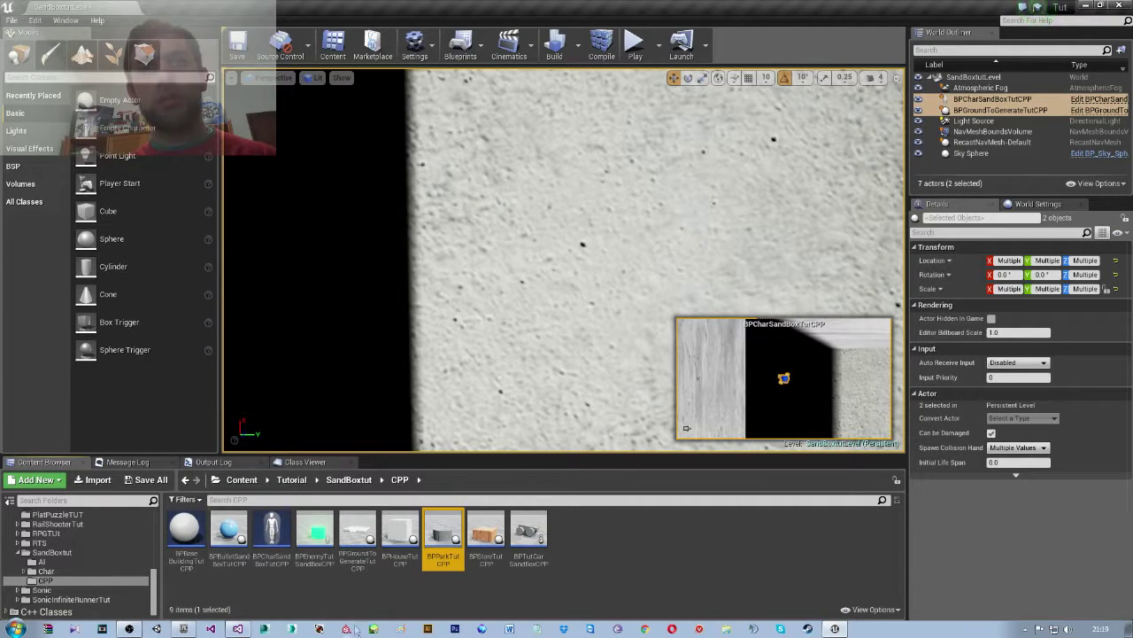
- In Visual Studio, close the TutCarCPP, HouseTutCPP, ParkTutCPP and StoreTutCPP files
{"action": "left_click", "coordinate": [238, 629]}
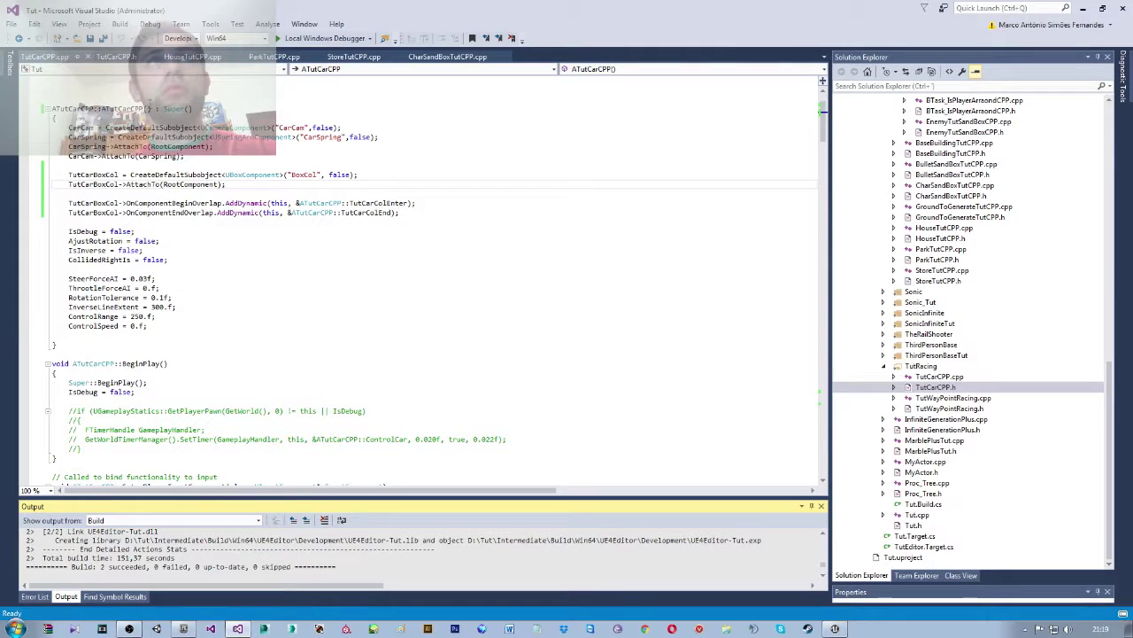
{"action": "left_click", "coordinate": [88, 57]}
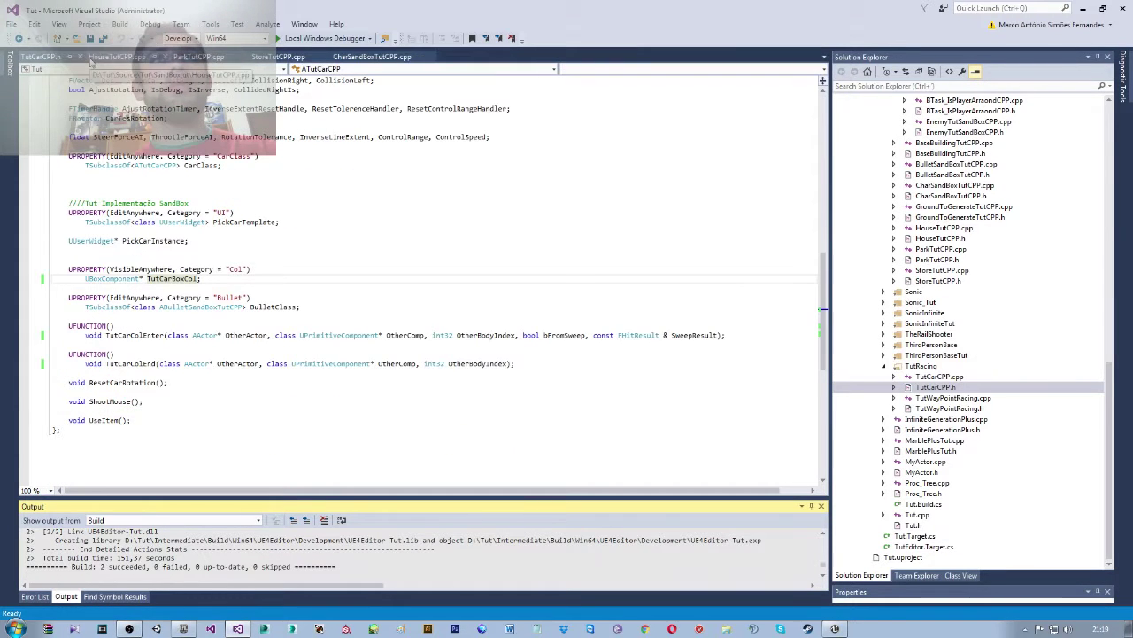
{"action": "left_click", "coordinate": [80, 57]}
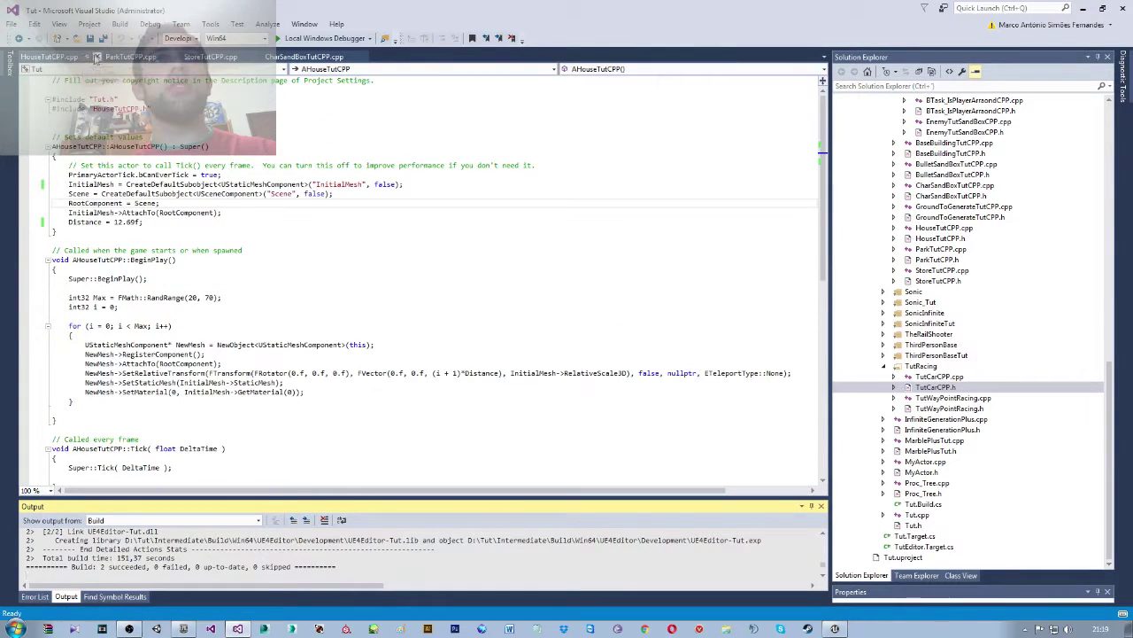
{"action": "left_click", "coordinate": [97, 56]}
{"action": "left_click", "coordinate": [93, 57]}
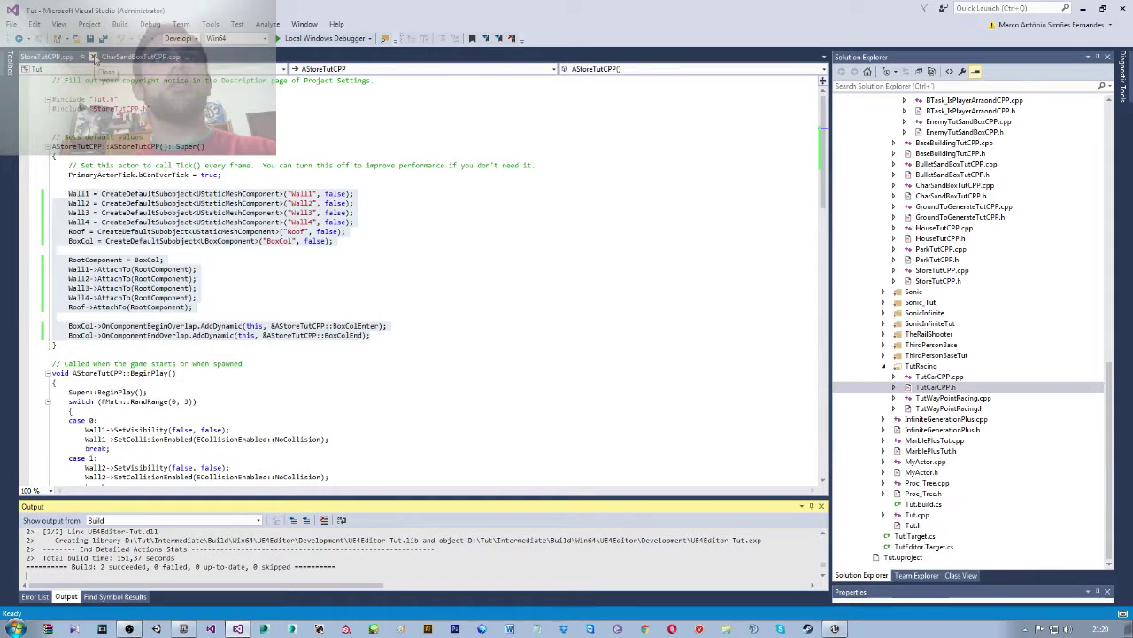
{"action": "left_click", "coordinate": [93, 56]}
- Review the IsActiveToSpawn line in CharSandBoxTutCPP's BeginPlay, then return to Unreal
{"action": "scroll", "coordinate": [154, 372], "scroll_direction": "down", "scroll_amount": 3}
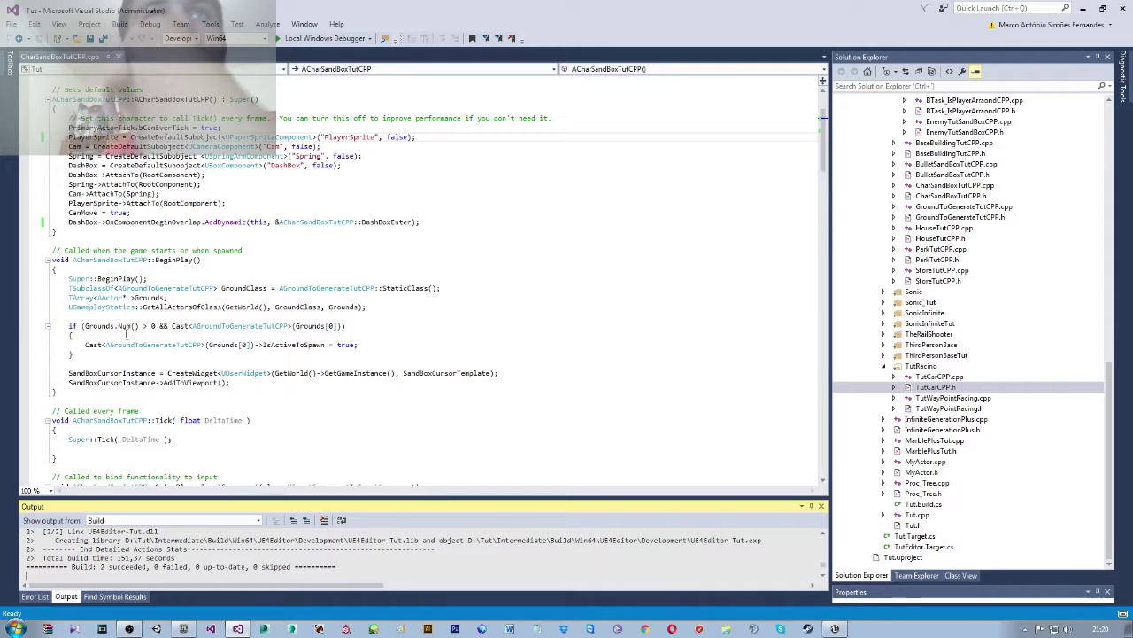
{"action": "left_click_drag", "start_coordinate": [85, 344], "coordinate": [293, 344]}
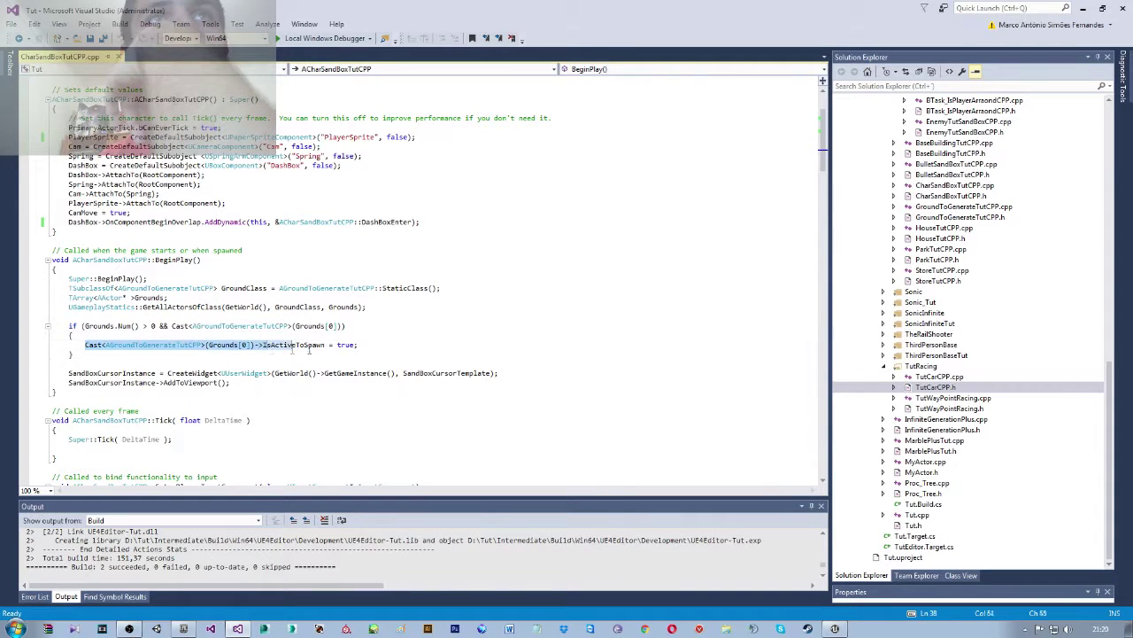
{"action": "left_click", "coordinate": [378, 348]}
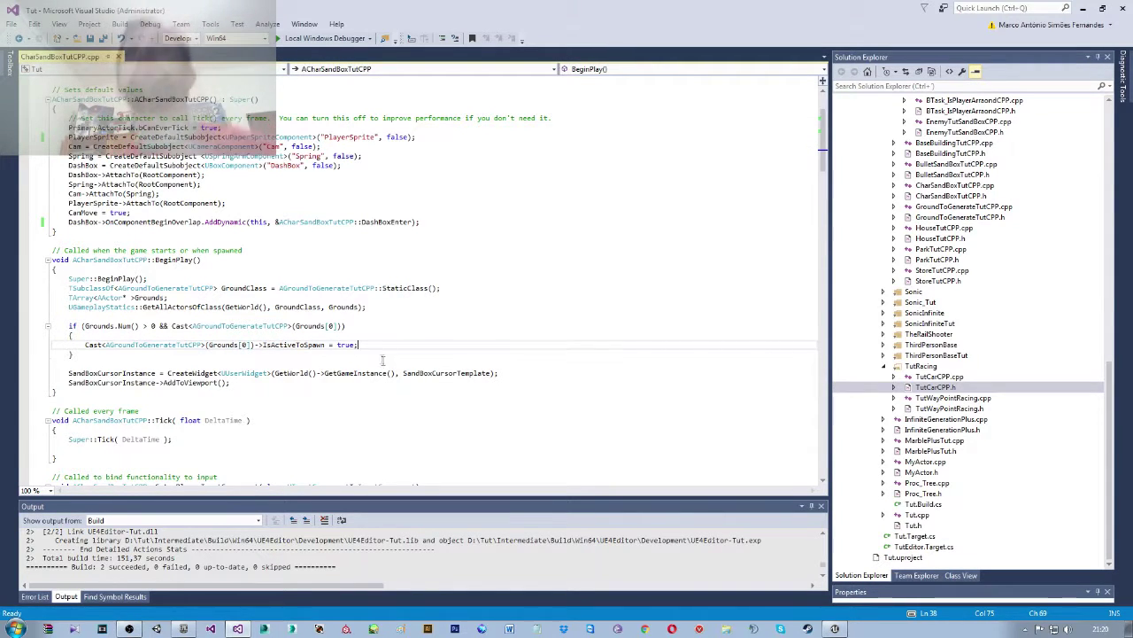
{"action": "scroll", "coordinate": [61, 332], "scroll_direction": "down", "scroll_amount": 1}
{"action": "scroll", "coordinate": [64, 326], "scroll_direction": "up", "scroll_amount": 4}
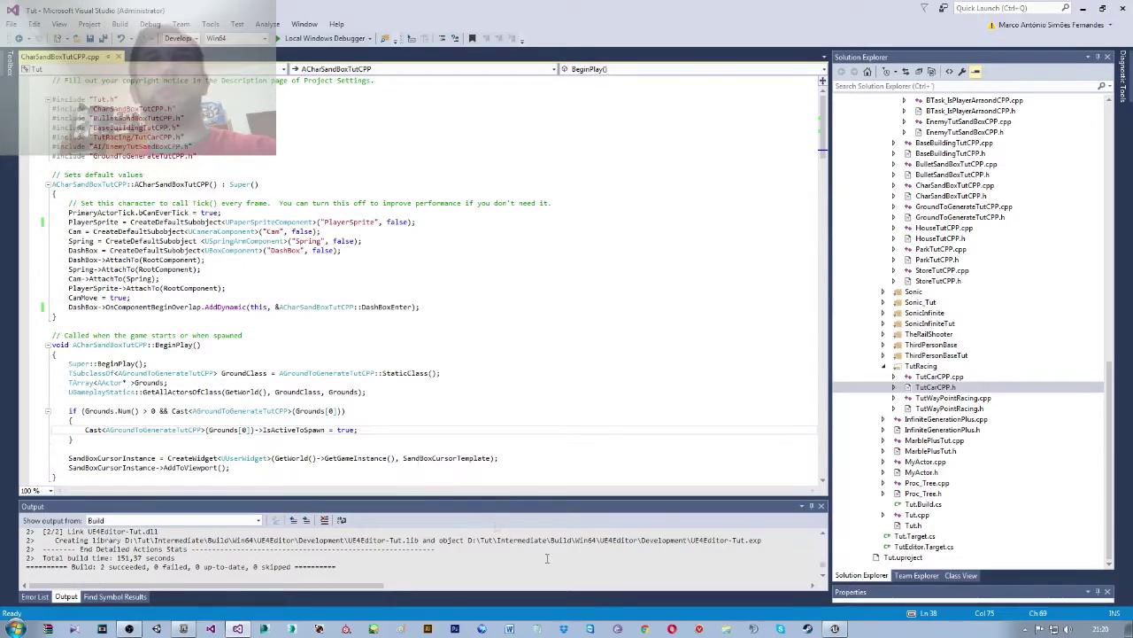
{"action": "left_click", "coordinate": [238, 628]}
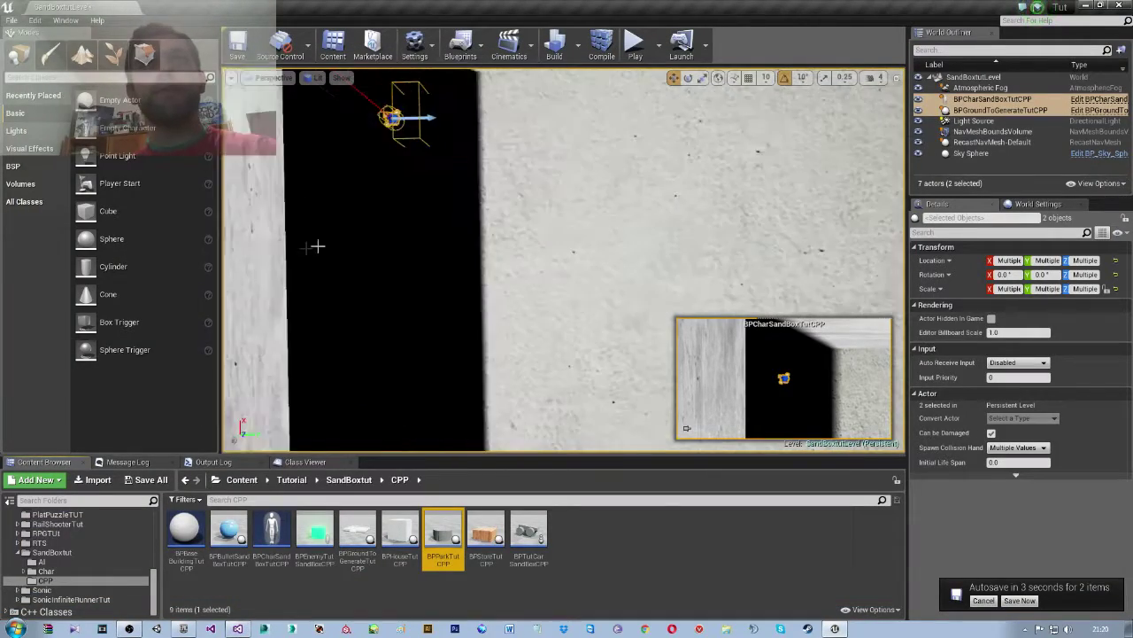
- Open BPCharSandBoxTutCPP full-screen, edit the spring arm's Target Arm Length, and compile
{"action": "scroll", "coordinate": [428, 193], "scroll_direction": "down", "scroll_amount": 3}
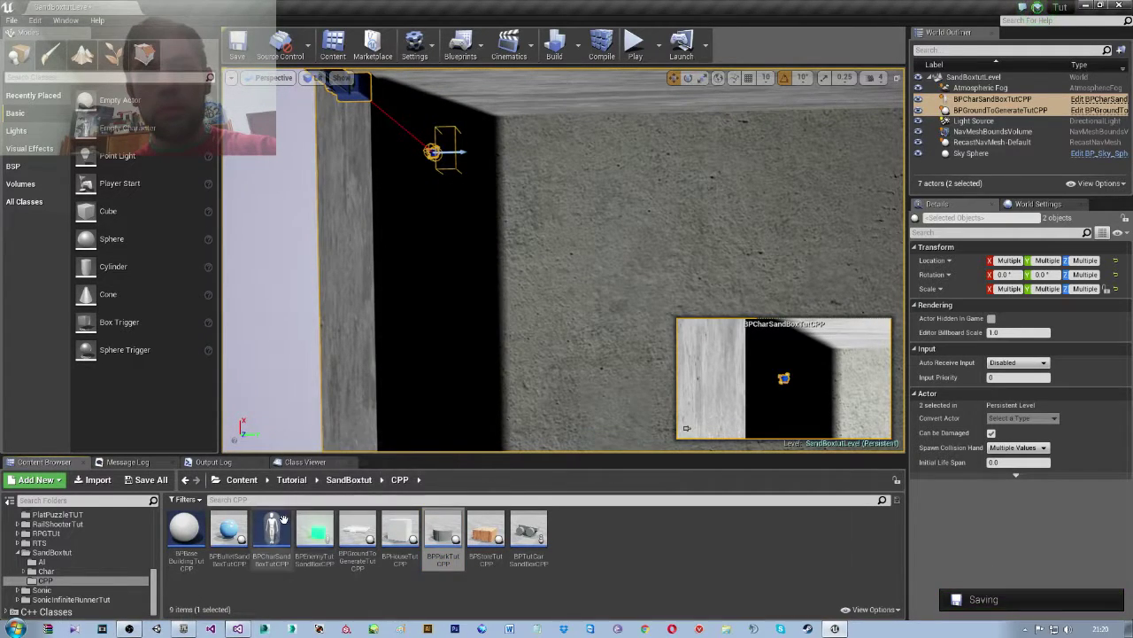
{"action": "double_click", "coordinate": [282, 523]}
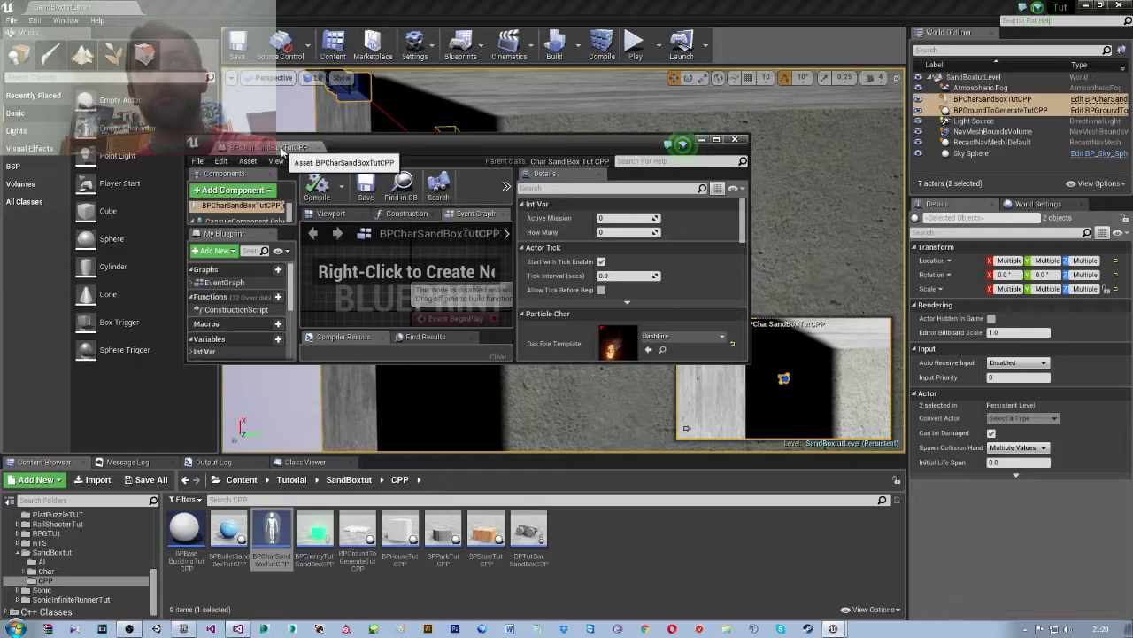
{"action": "left_click_drag", "start_coordinate": [282, 151], "coordinate": [210, 11]}
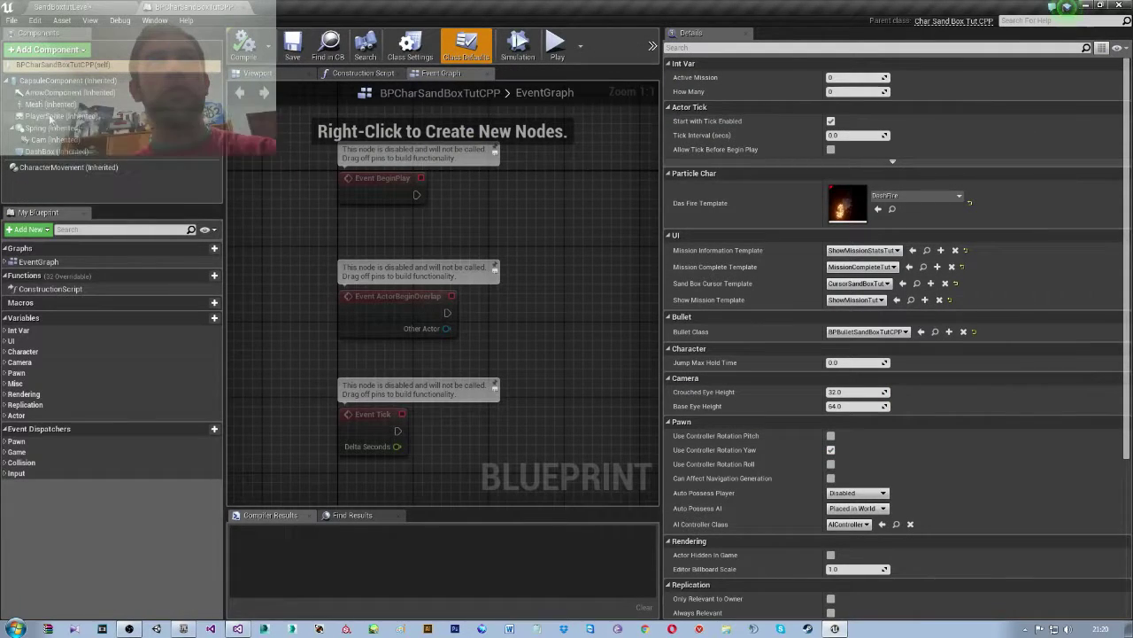
{"action": "scroll", "coordinate": [263, 238], "scroll_direction": "down", "scroll_amount": 1}
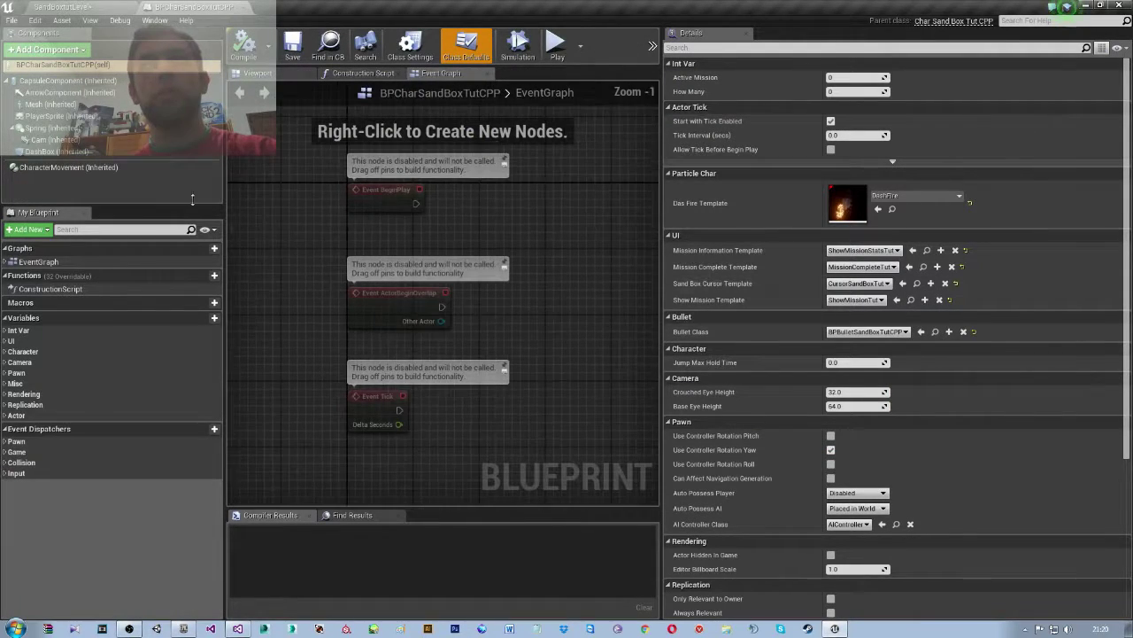
{"action": "left_click", "coordinate": [31, 129]}
{"action": "left_click", "coordinate": [839, 240]}
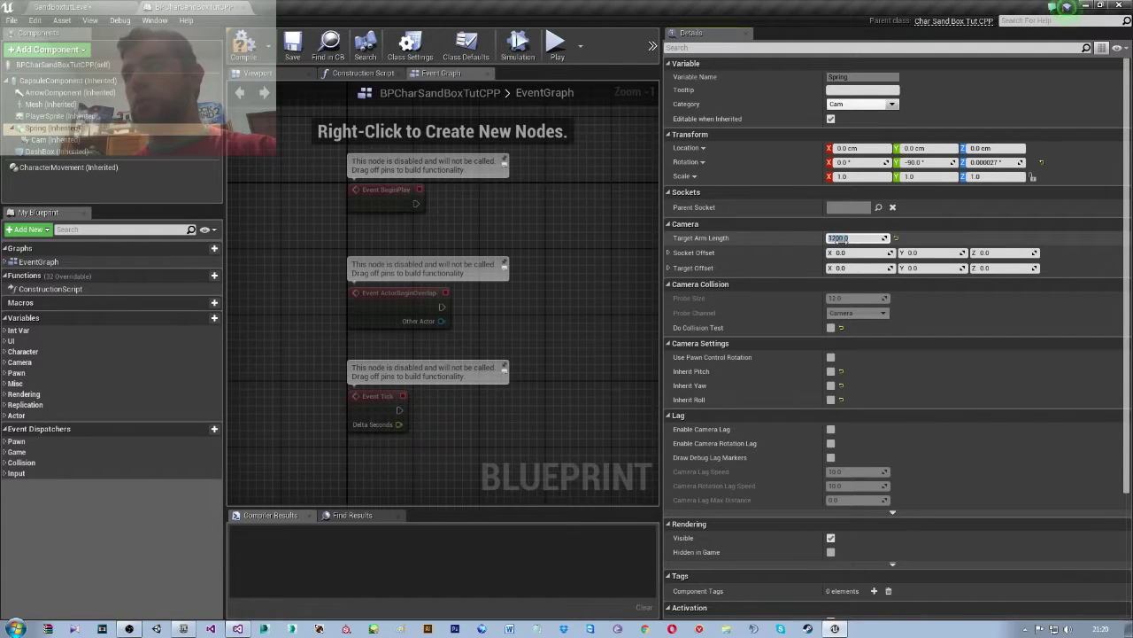
{"action": "left_click", "coordinate": [253, 49]}
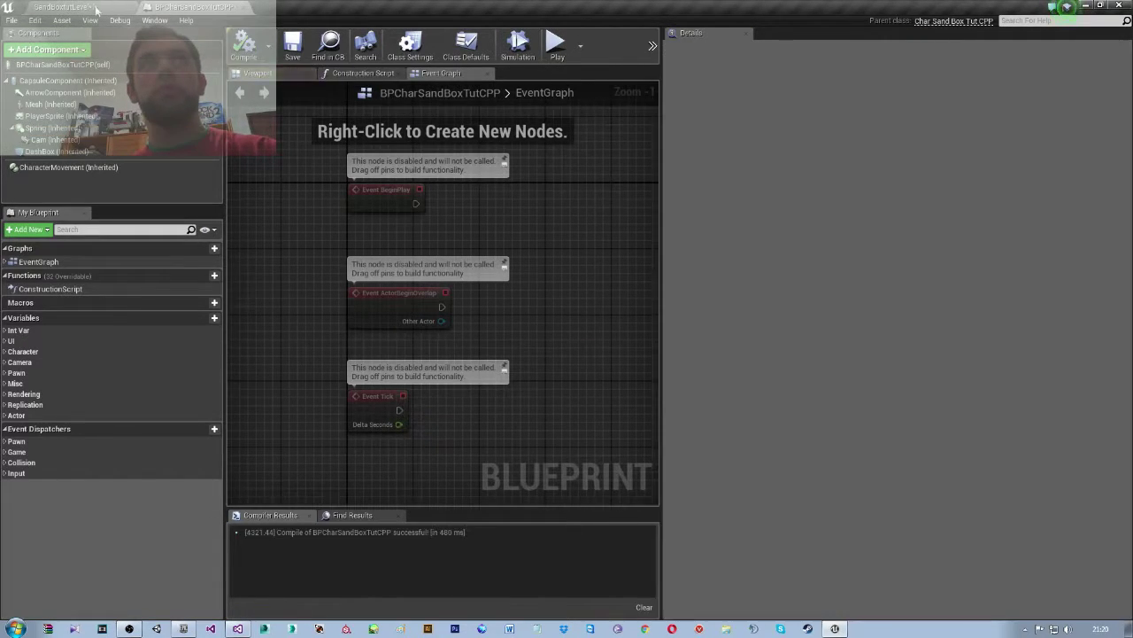
- Play-test the level, then uncheck Use Controller Rotation Yaw in the character's Class Defaults
{"action": "left_click", "coordinate": [97, 9]}
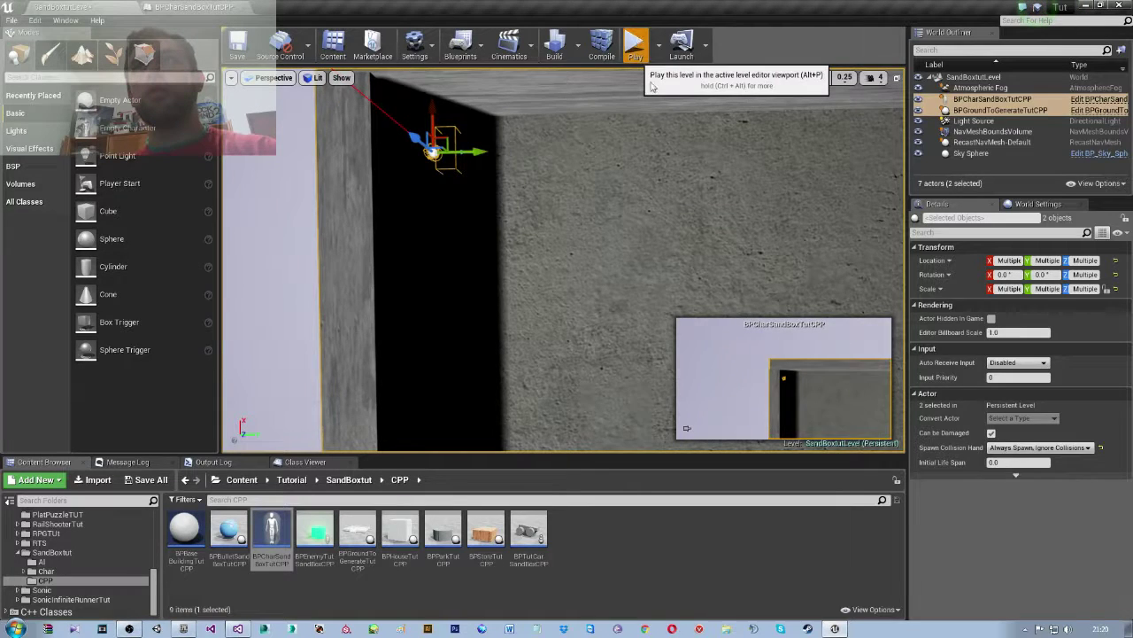
{"action": "left_click", "coordinate": [634, 45]}
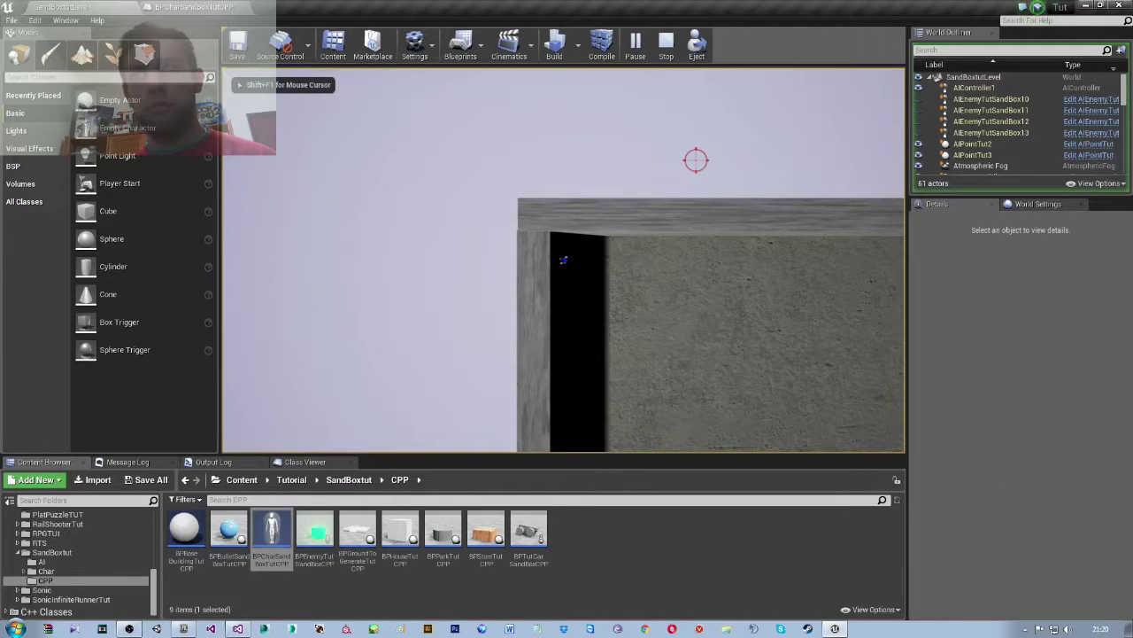
{"action": "key", "text": "Escape"}
{"action": "left_click", "coordinate": [190, 7]}
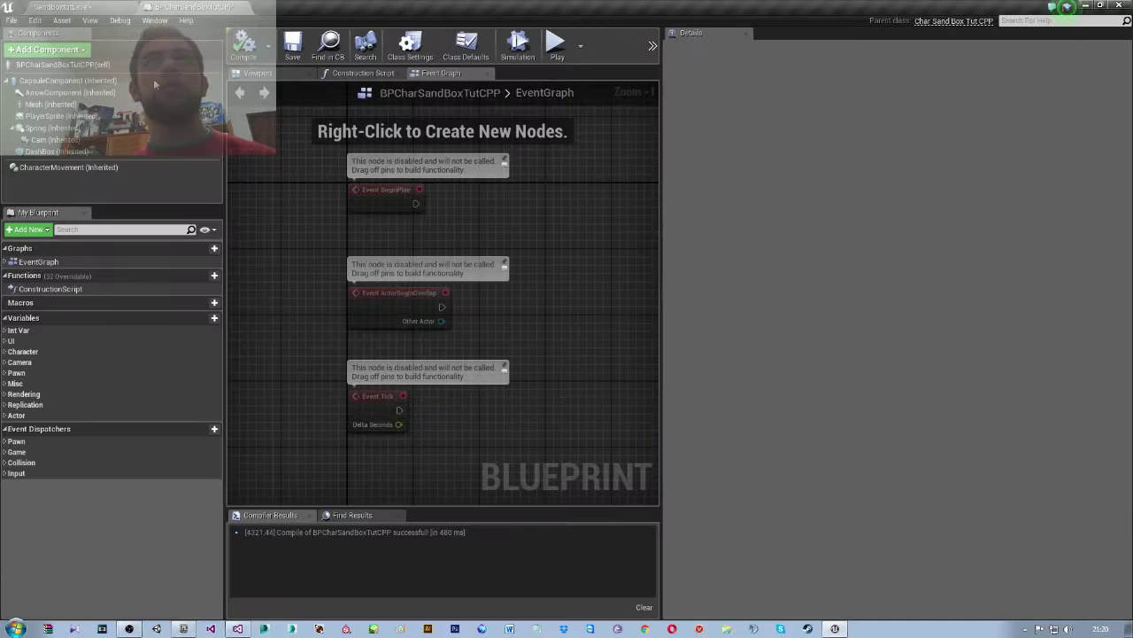
{"action": "left_click", "coordinate": [55, 65]}
{"action": "scroll", "coordinate": [788, 310], "scroll_direction": "down", "scroll_amount": 2}
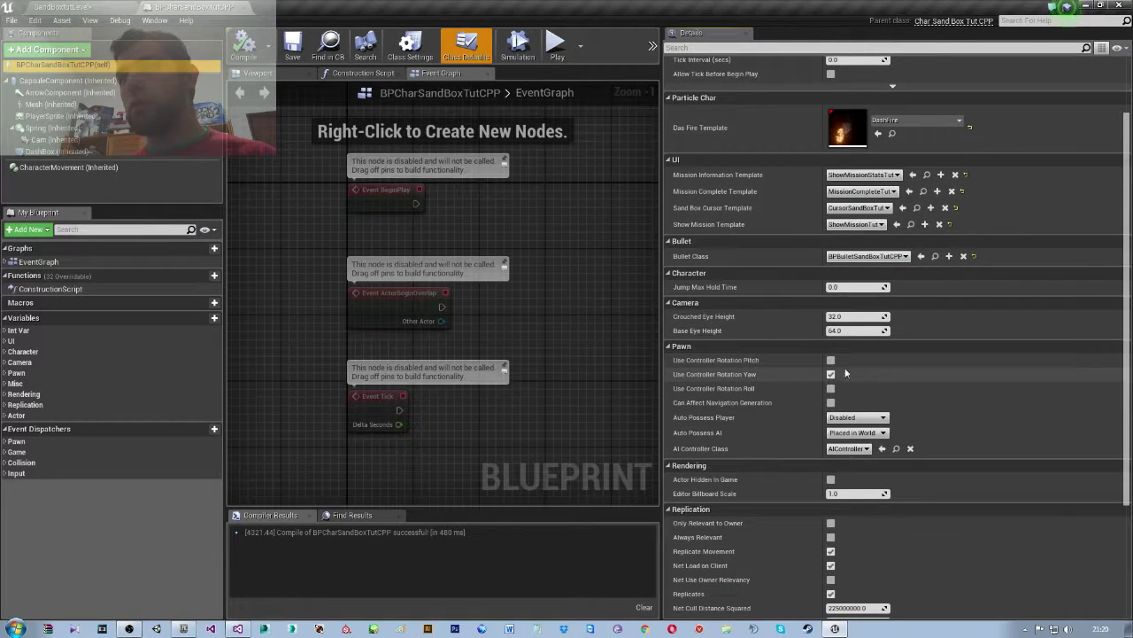
{"action": "left_click", "coordinate": [832, 375]}
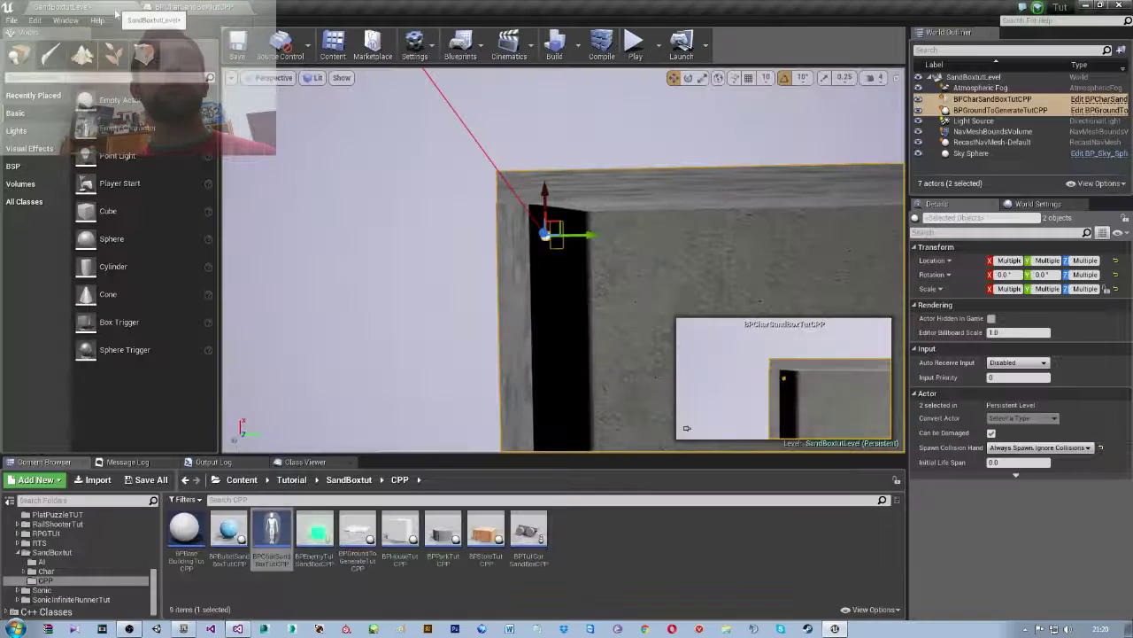
- Play the level and walk forward across the ground tiles past the crates
{"action": "left_click", "coordinate": [62, 7]}
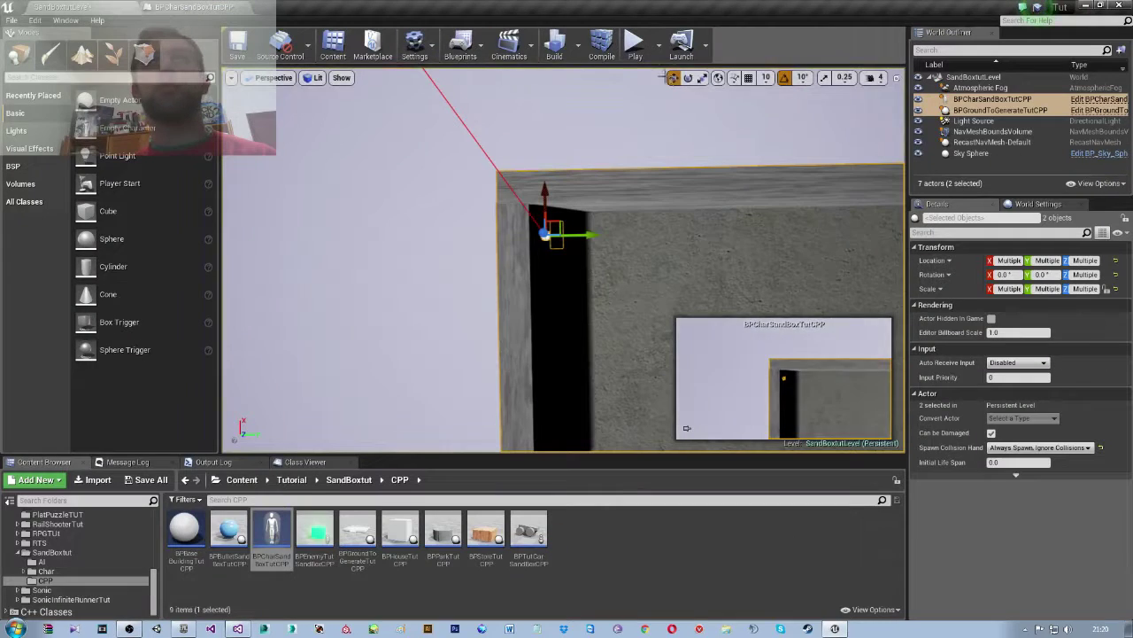
{"action": "left_click", "coordinate": [630, 44]}
{"action": "key", "text": "w"}
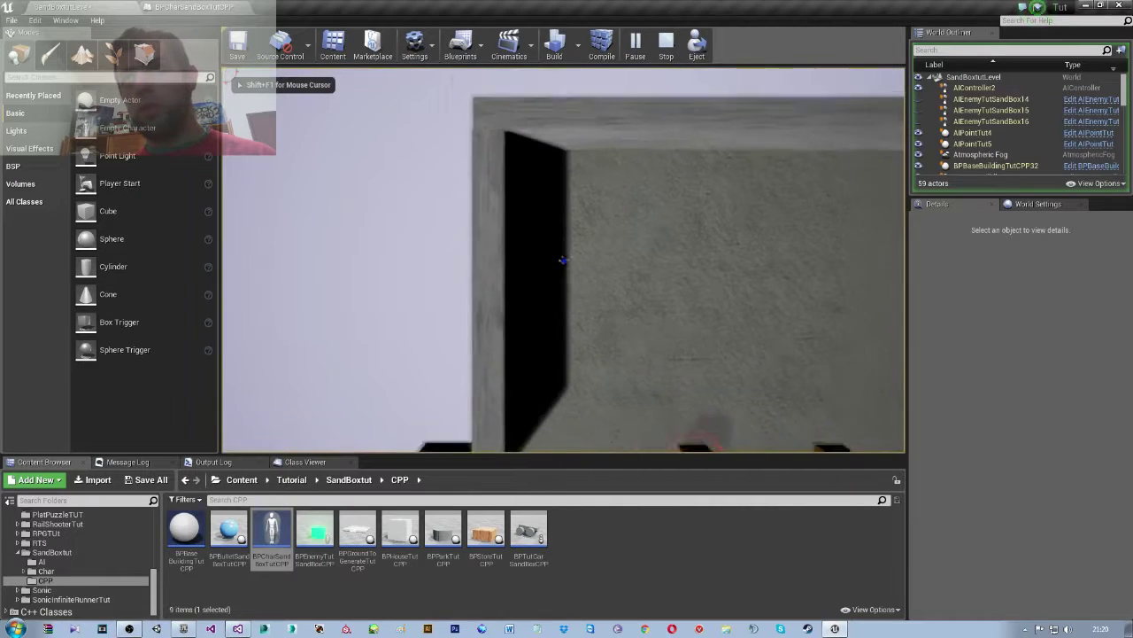
{"action": "key", "text": "w"}
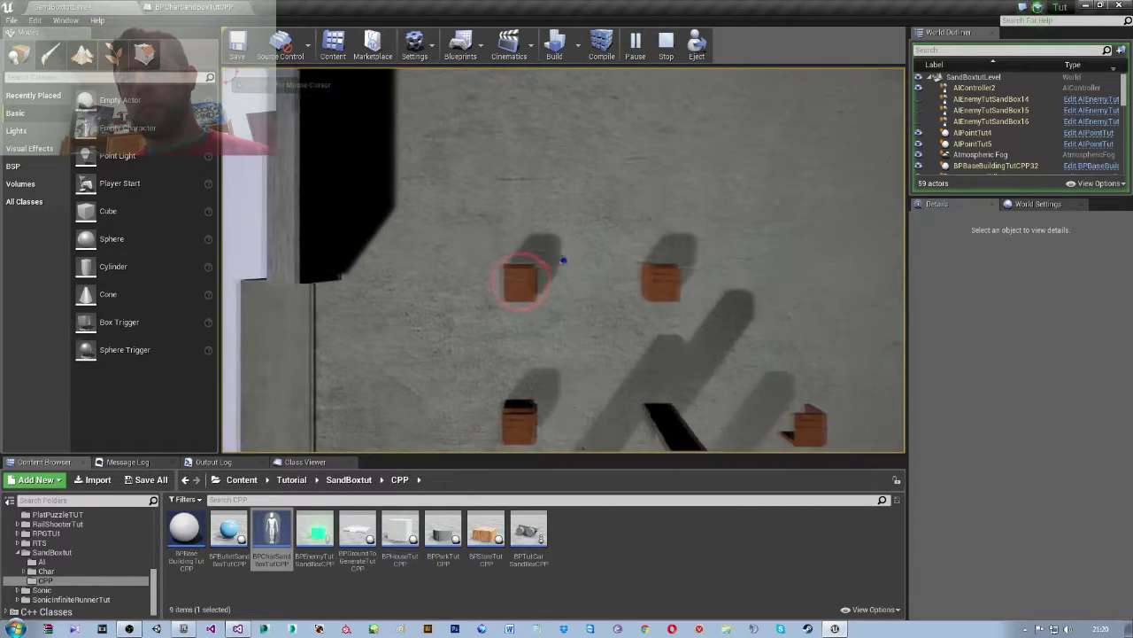
{"action": "key", "text": "w"}
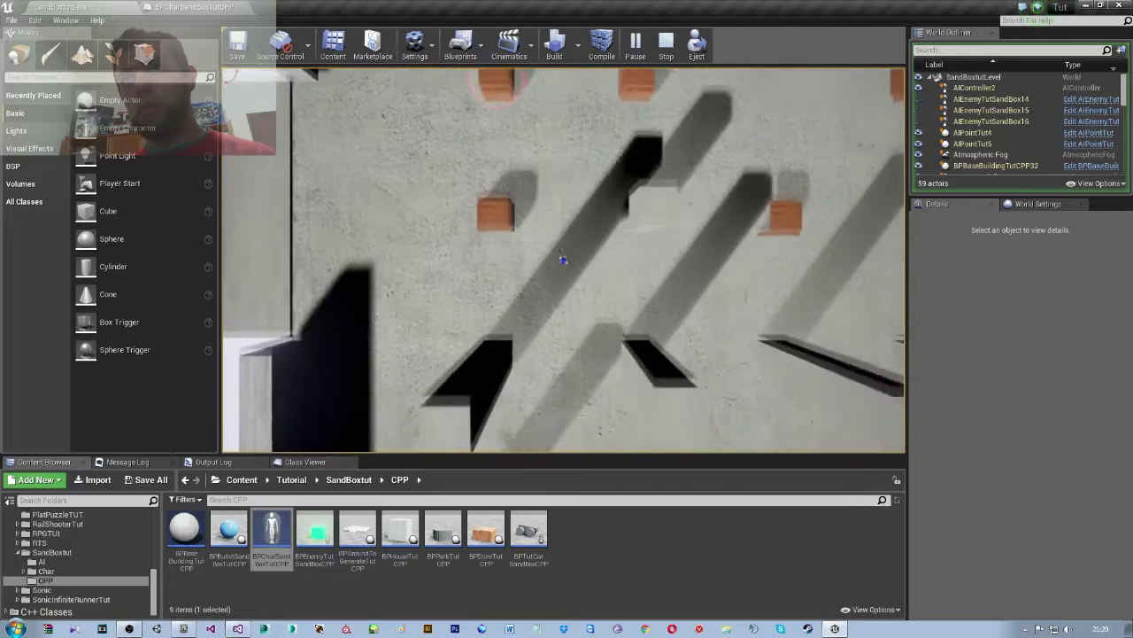
{"action": "key", "text": "w"}
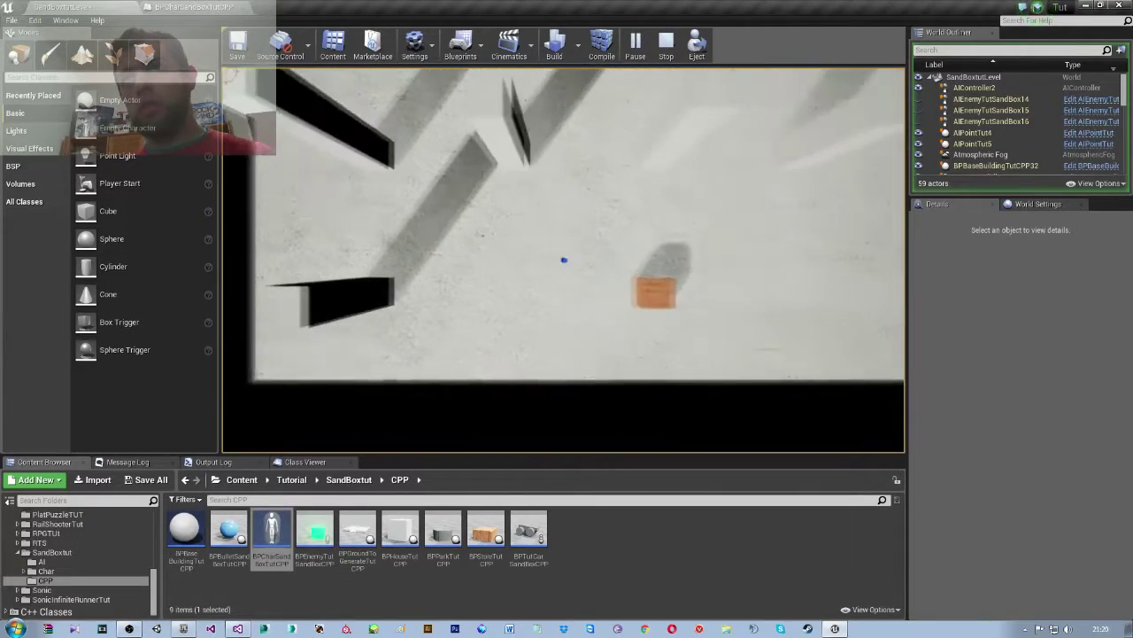
{"action": "key", "text": "w"}
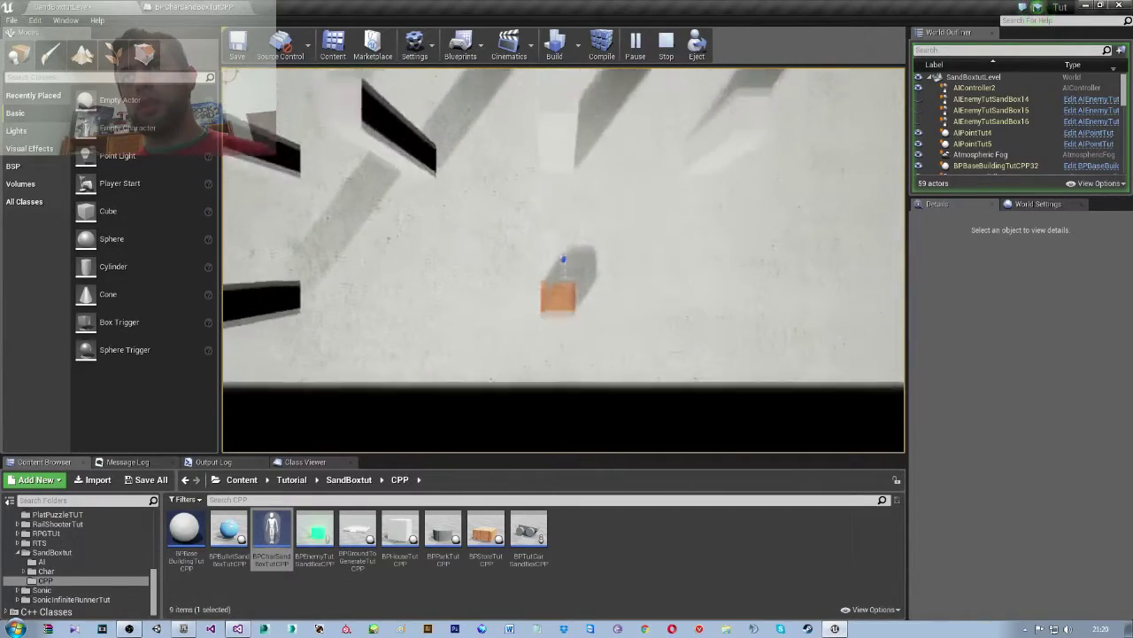
{"action": "key", "text": "w"}
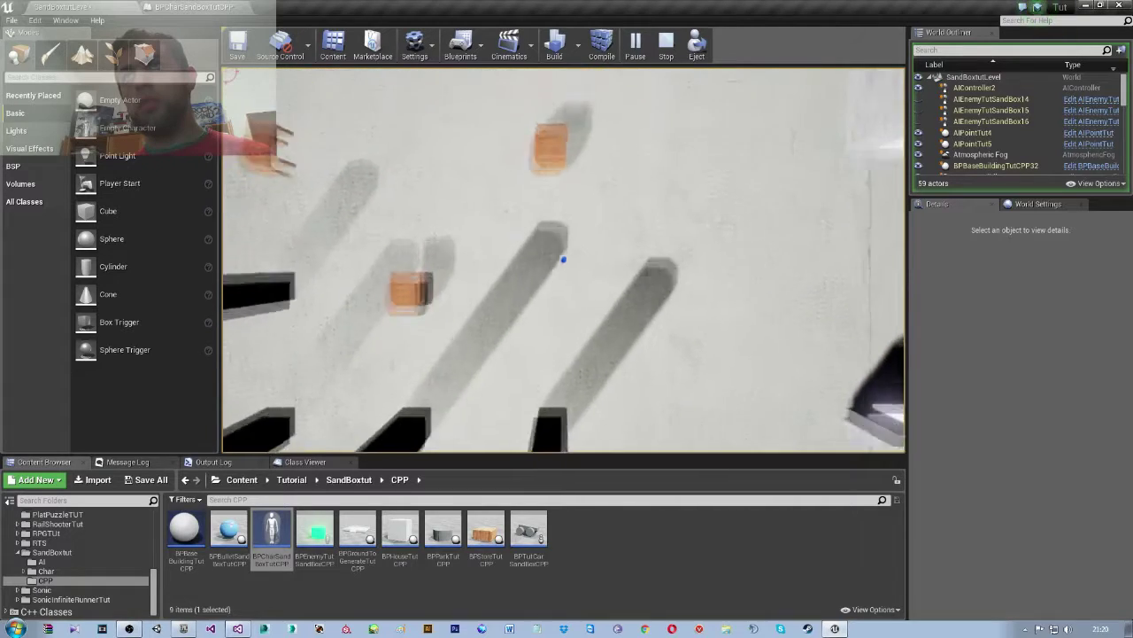
{"action": "key", "text": "w"}
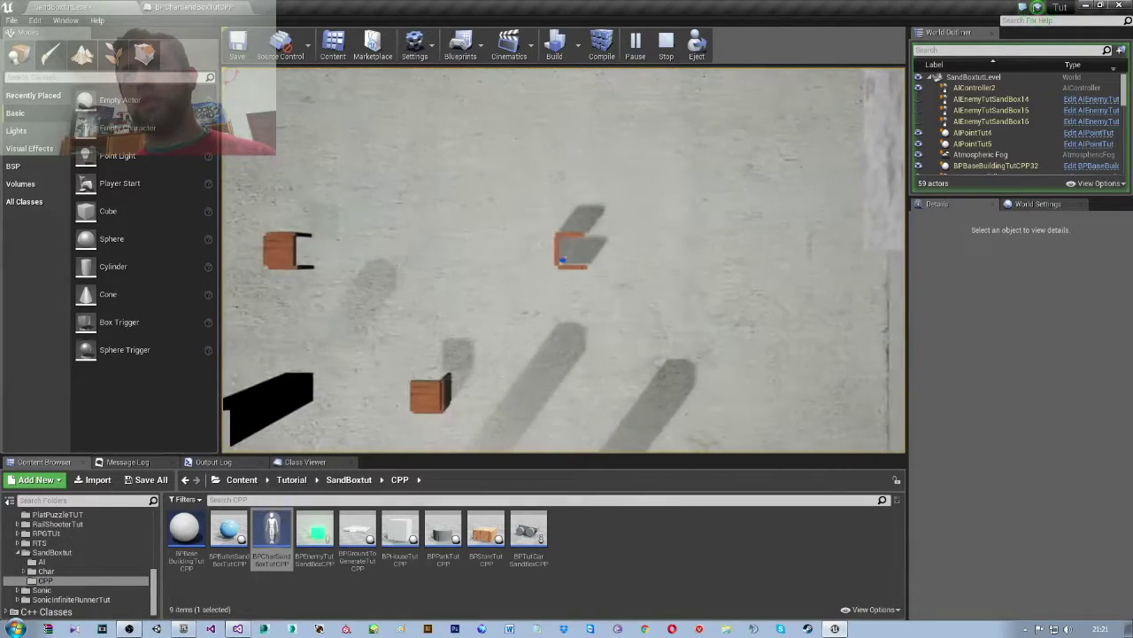
{"action": "key", "text": "w"}
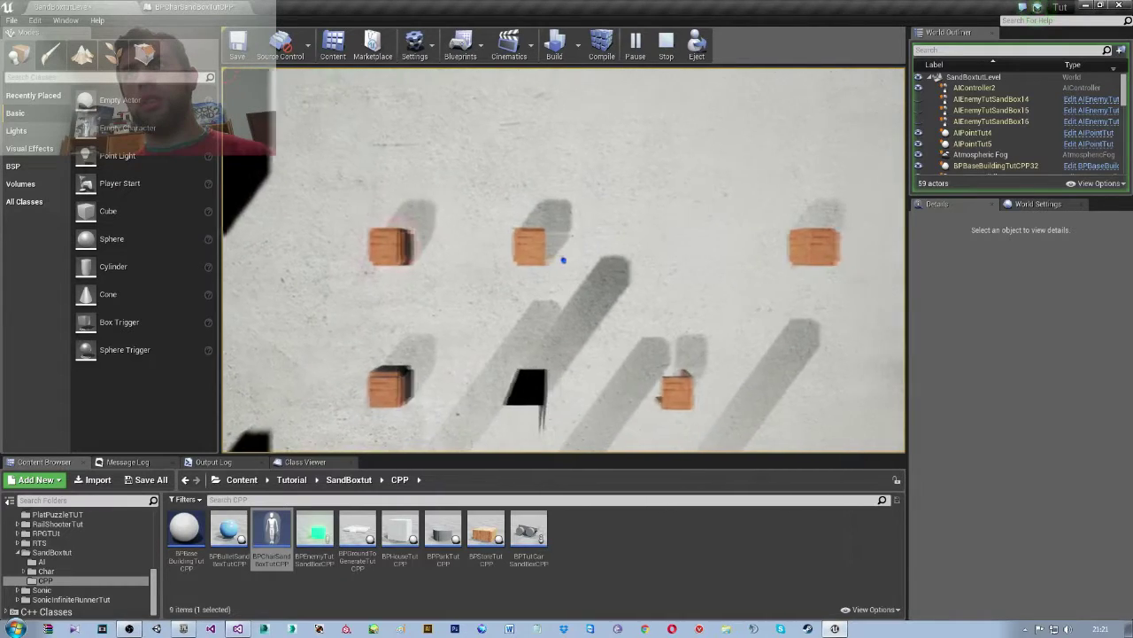
- Steer the character around the crates toward the green enemies, stop play, and bring up Visual Studio
{"action": "key", "text": "a"}
{"action": "key", "text": "a"}
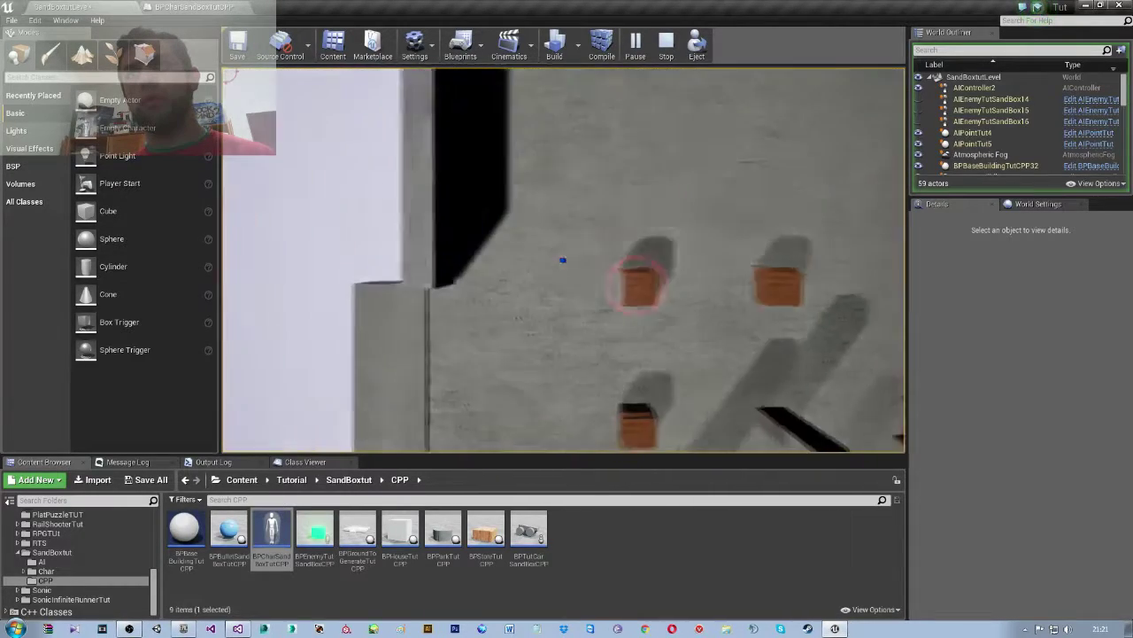
{"action": "key", "text": "d"}
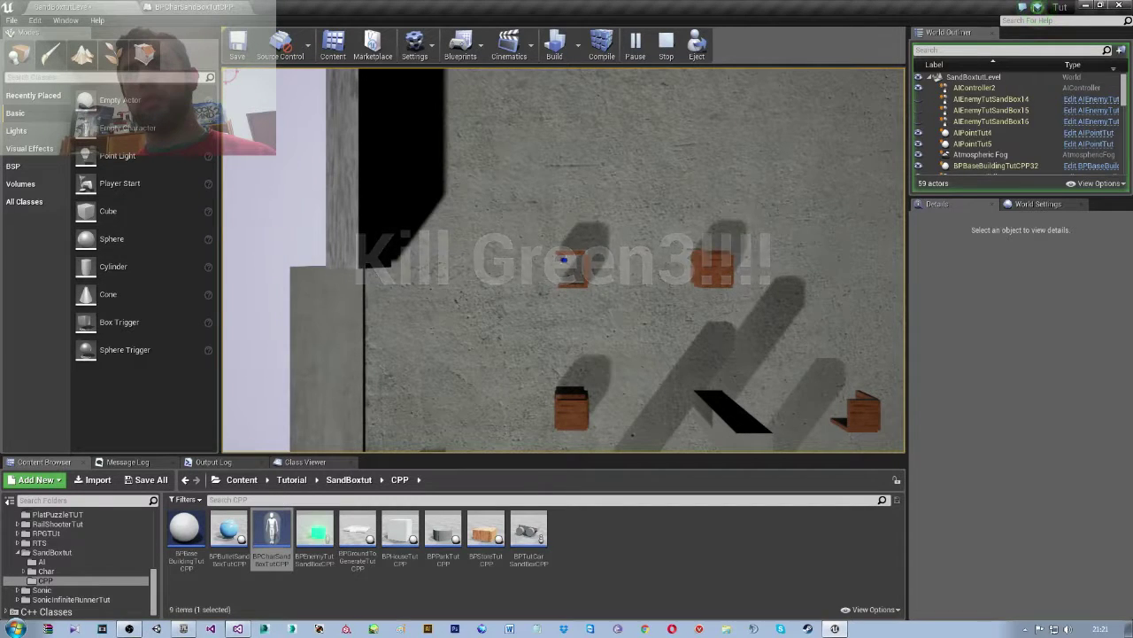
{"action": "key", "text": "a"}
{"action": "key", "text": "s"}
{"action": "key", "text": "d"}
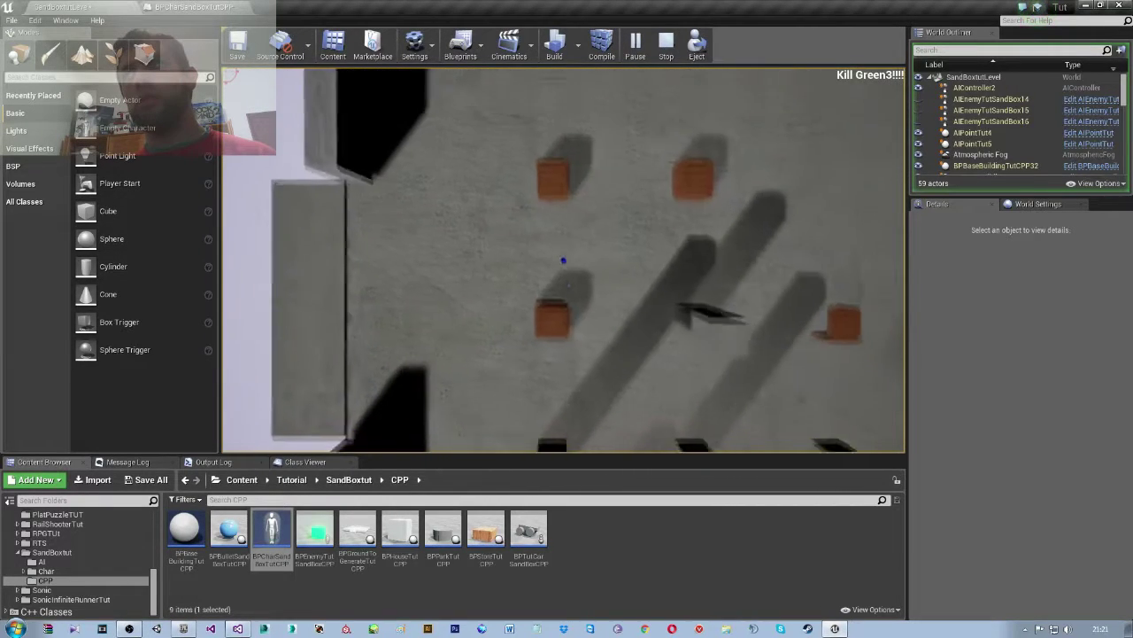
{"action": "key", "text": "a"}
{"action": "key", "text": "s"}
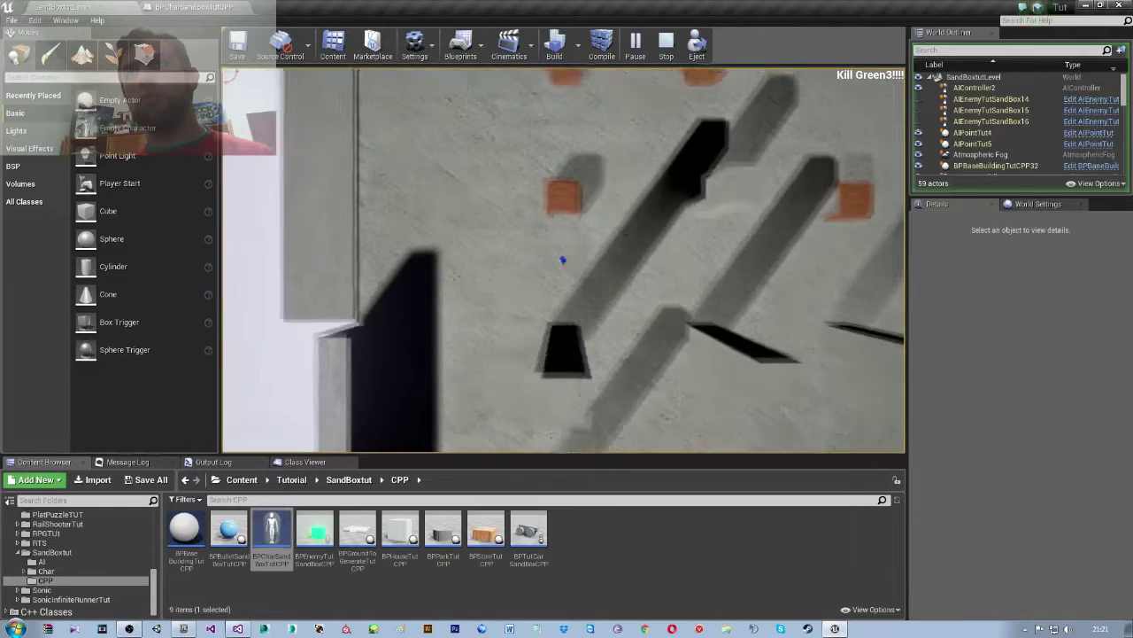
{"action": "key", "text": "a"}
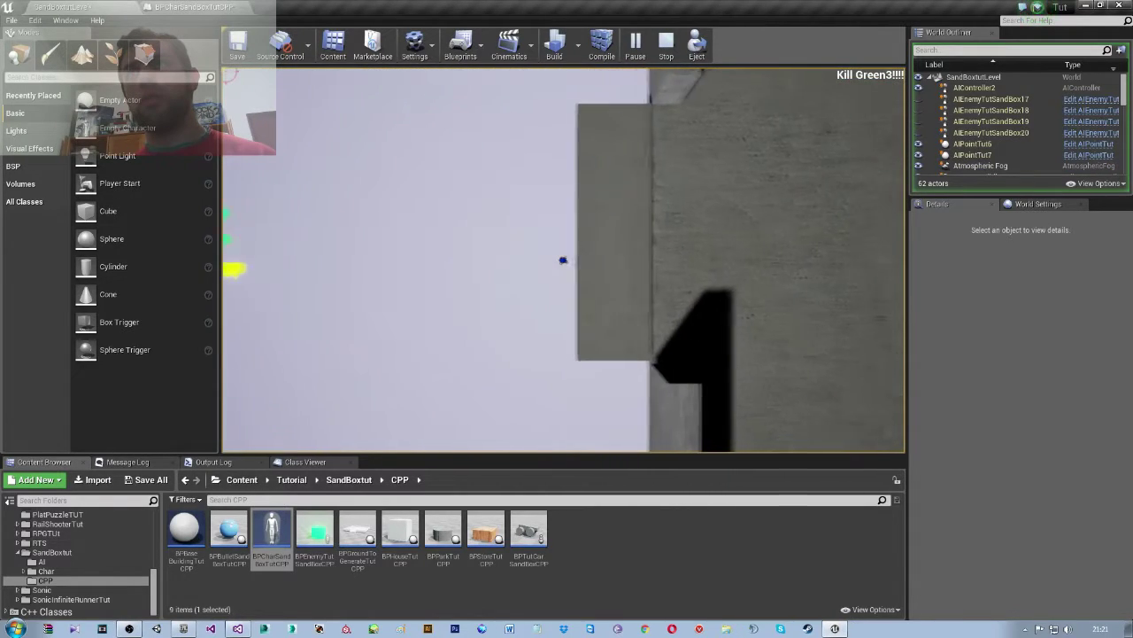
{"action": "key", "text": "Escape"}
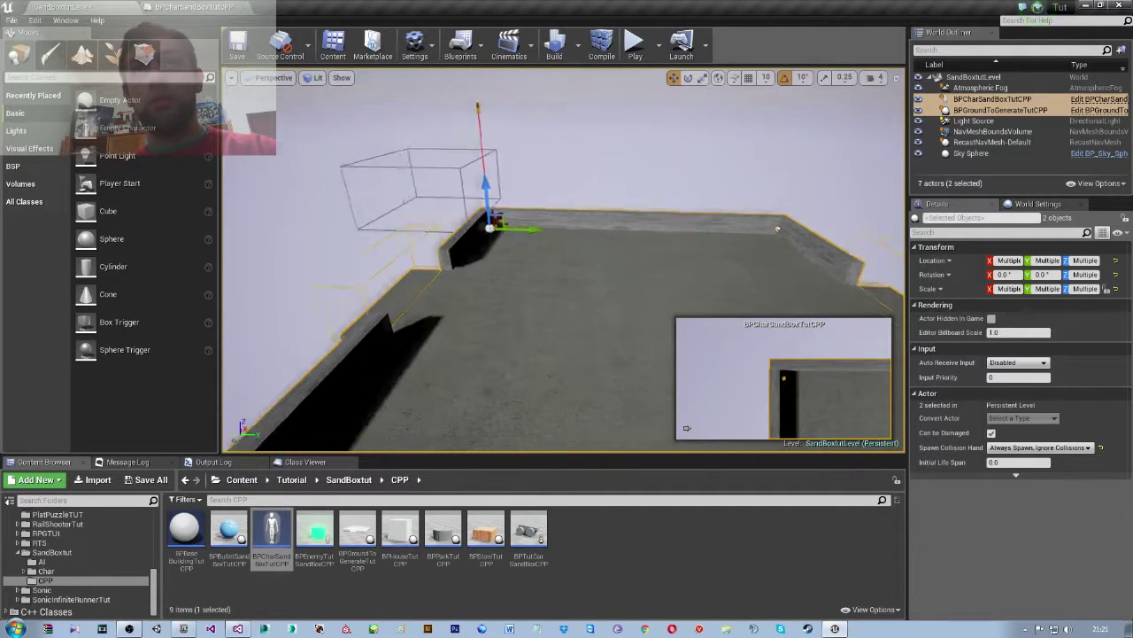
{"action": "scroll", "coordinate": [586, 290], "scroll_direction": "down", "scroll_amount": 2}
{"action": "scroll", "coordinate": [587, 333], "scroll_direction": "down", "scroll_amount": 2}
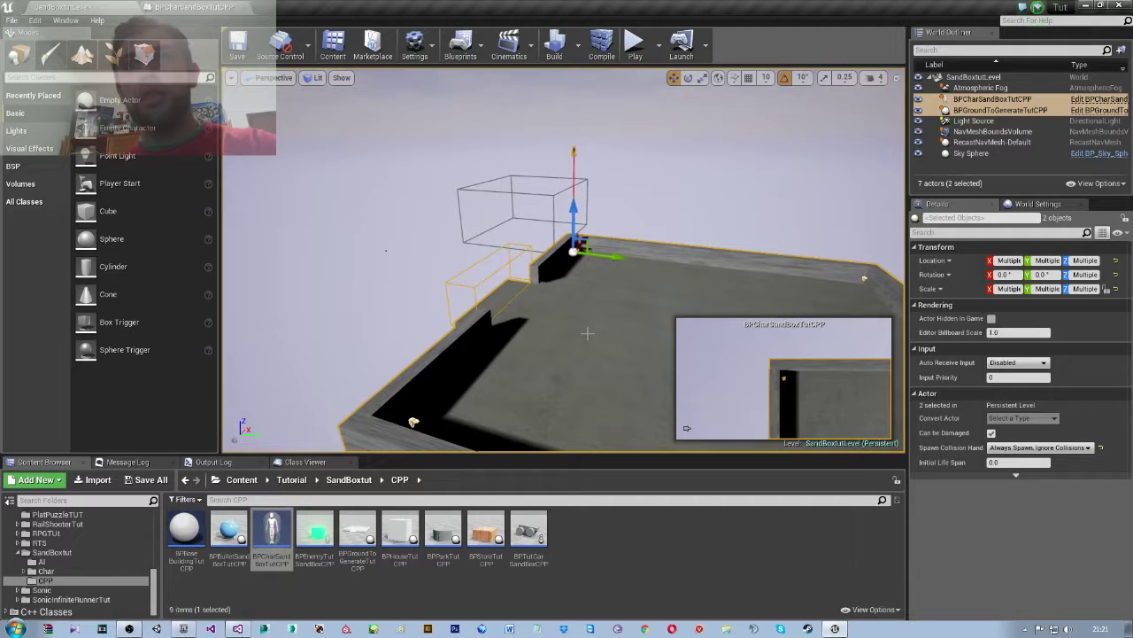
{"action": "left_click", "coordinate": [235, 629]}
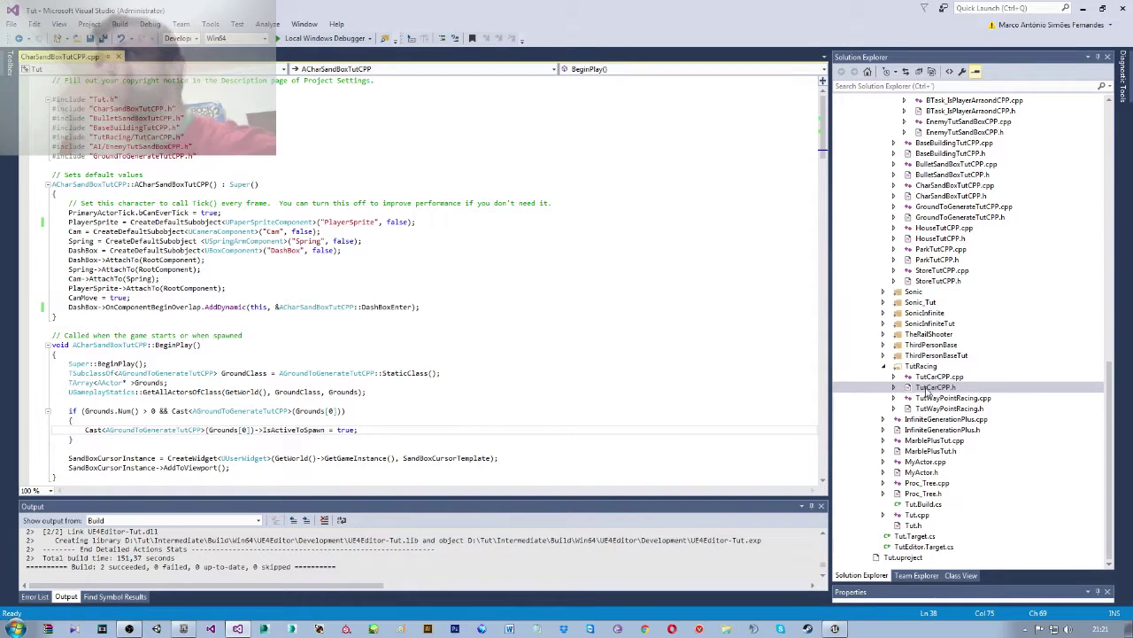
- Open GroundToGenerateTutCPP.cpp and inspect GenerateWorld's enemy SpawnActor line in case 1
{"action": "scroll", "coordinate": [944, 449], "scroll_direction": "up", "scroll_amount": 2}
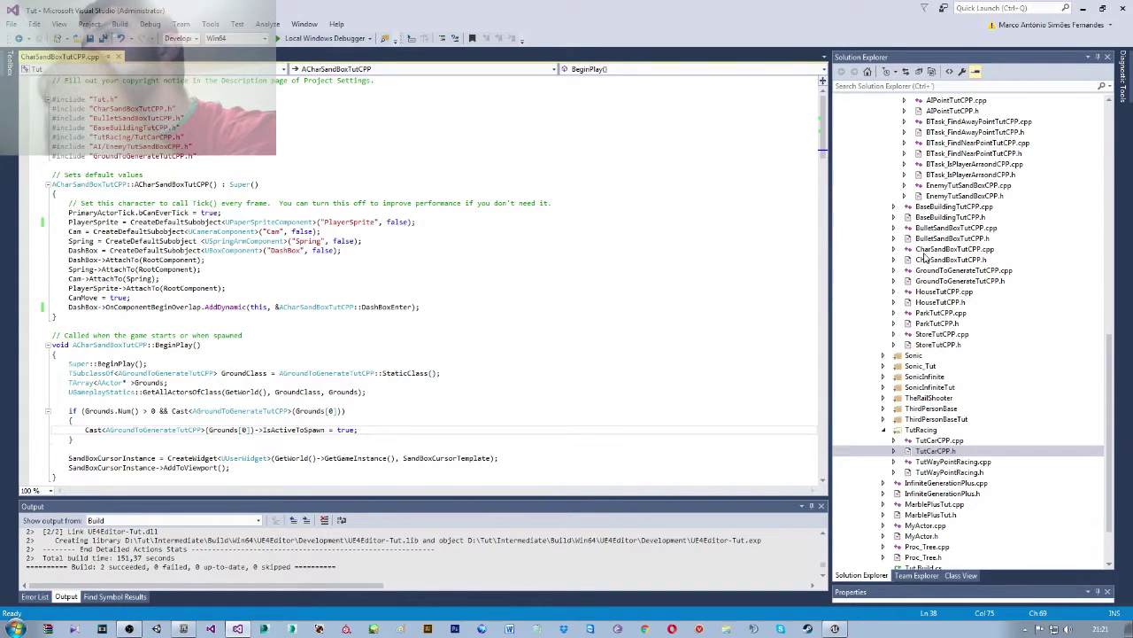
{"action": "left_click", "coordinate": [933, 270]}
{"action": "scroll", "coordinate": [276, 295], "scroll_direction": "down", "scroll_amount": 8}
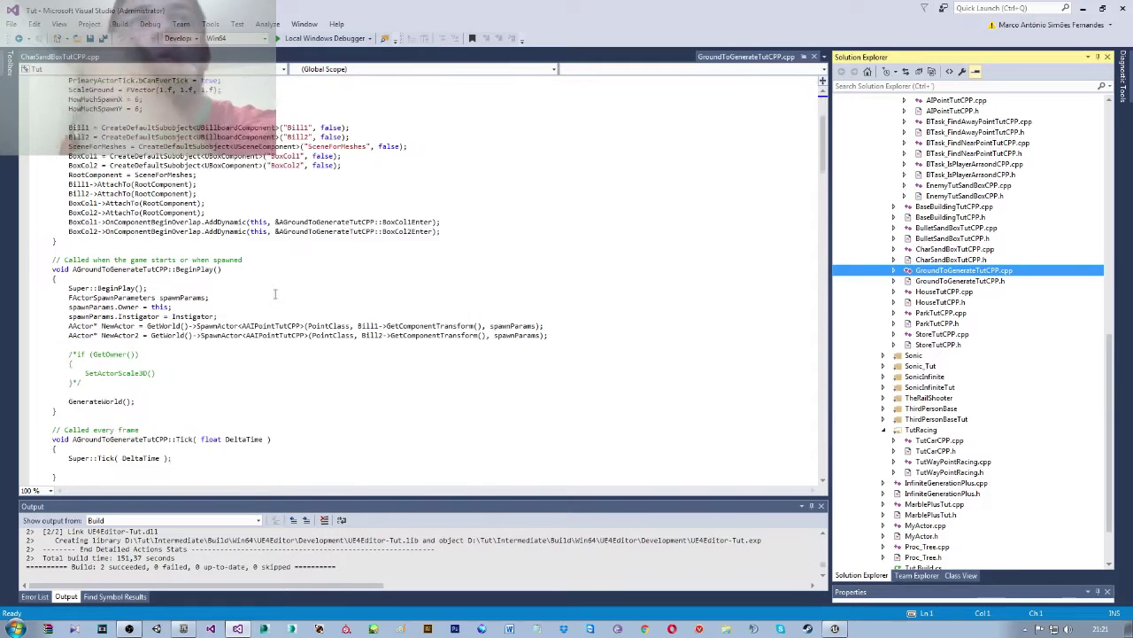
{"action": "scroll", "coordinate": [275, 295], "scroll_direction": "down", "scroll_amount": 3}
{"action": "scroll", "coordinate": [275, 295], "scroll_direction": "down", "scroll_amount": 5}
{"action": "scroll", "coordinate": [275, 295], "scroll_direction": "down", "scroll_amount": 4}
{"action": "scroll", "coordinate": [275, 295], "scroll_direction": "down", "scroll_amount": 2}
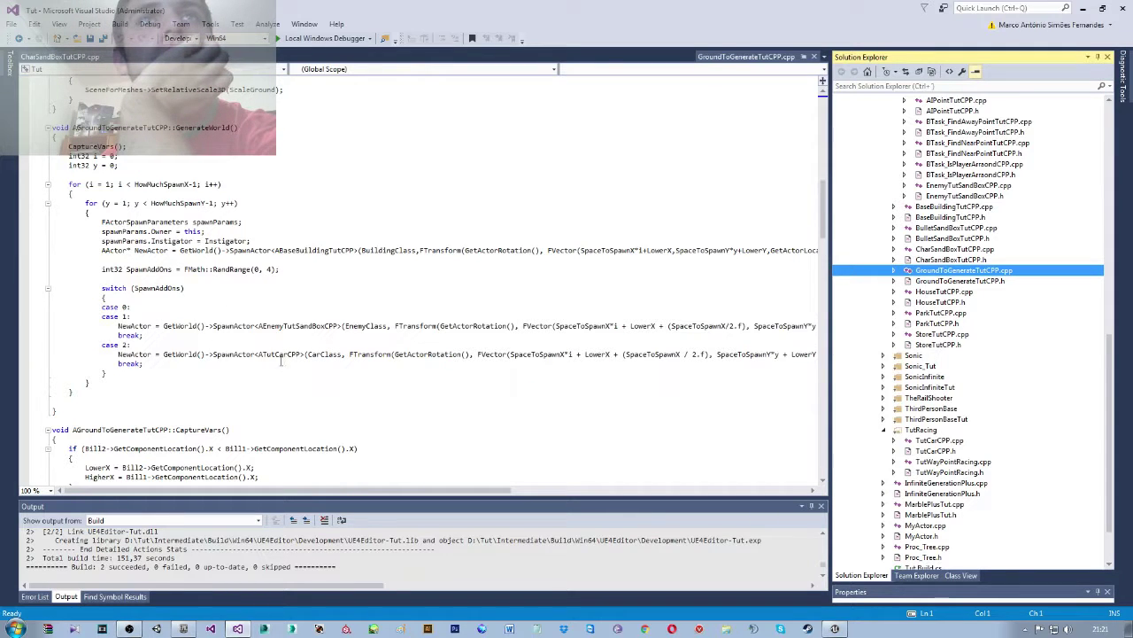
{"action": "left_click", "coordinate": [114, 327]}
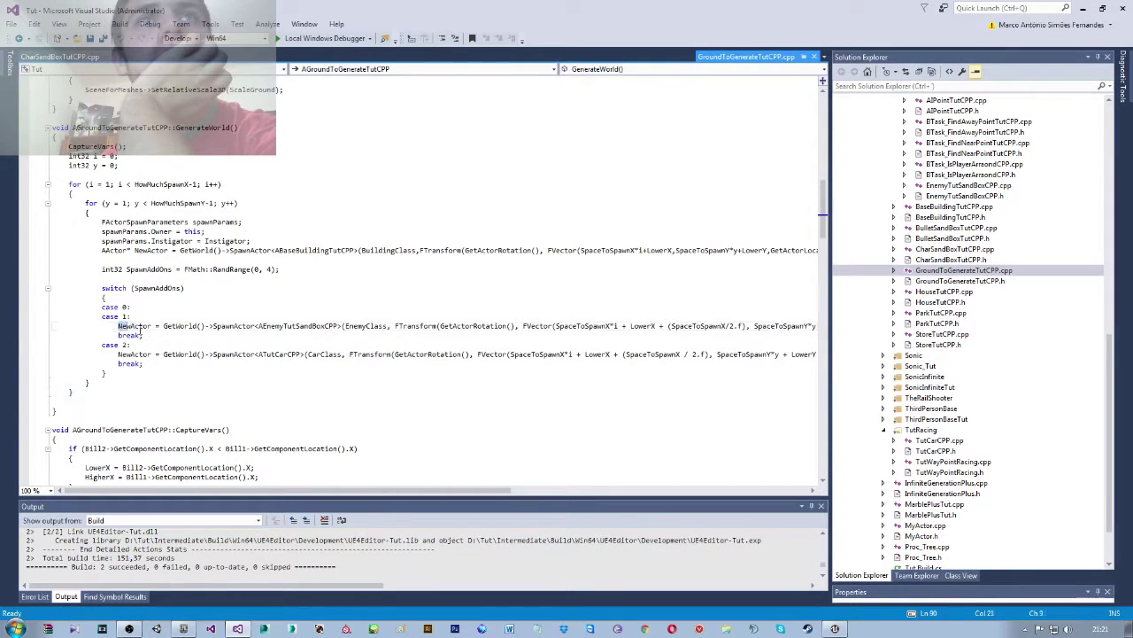
{"action": "left_click_drag", "start_coordinate": [135, 327], "coordinate": [161, 334]}
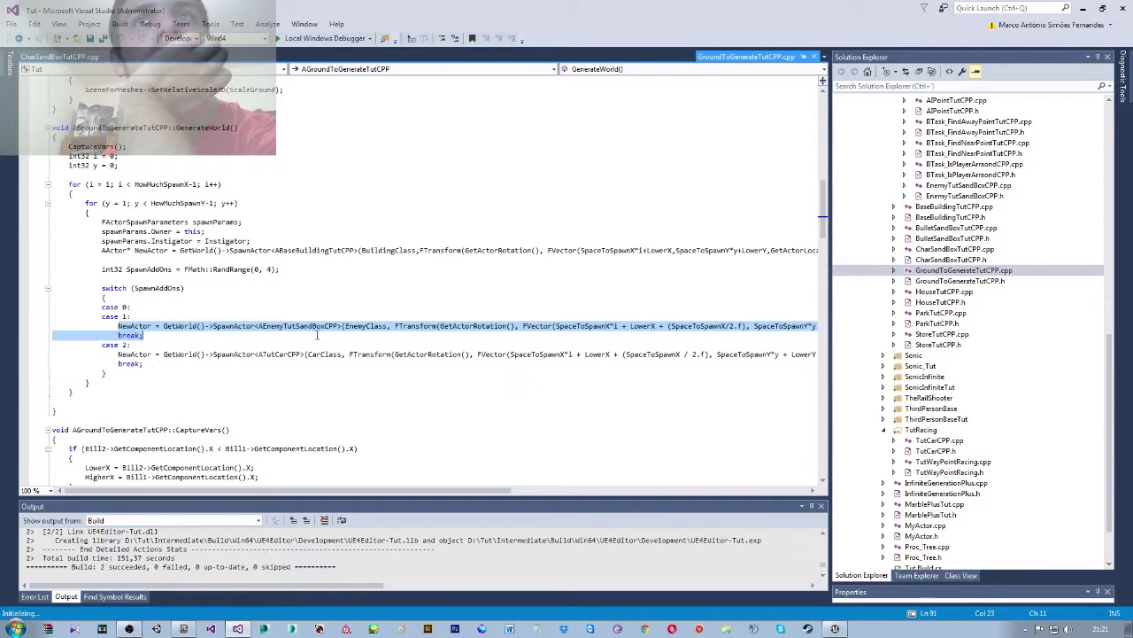
{"action": "left_click", "coordinate": [385, 325]}
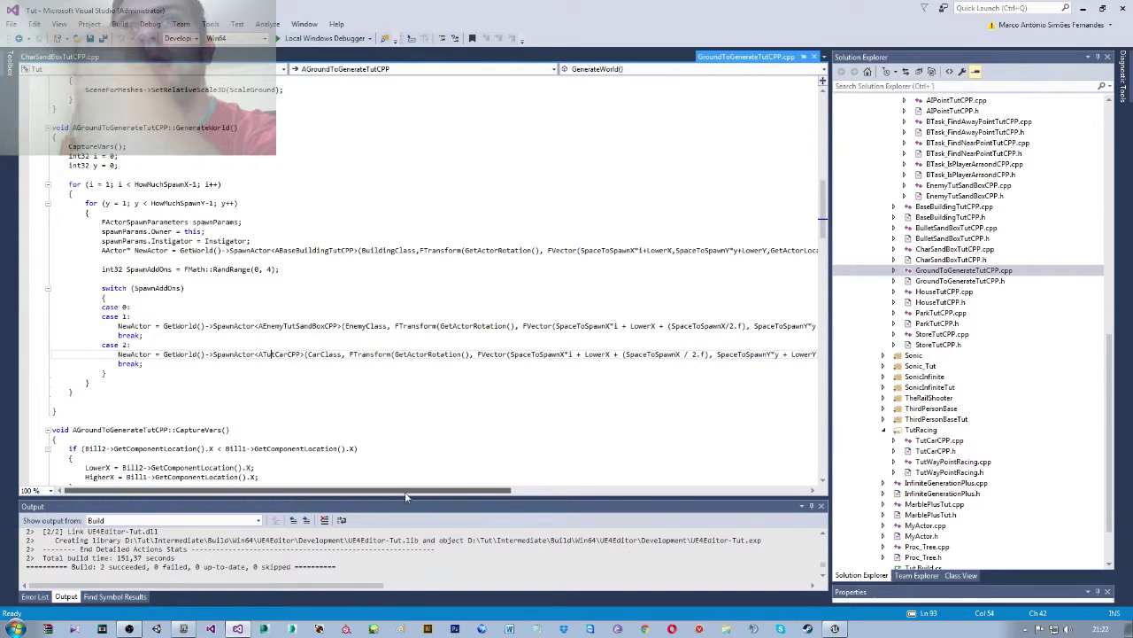
{"action": "mouse_move", "coordinate": [405, 491]}
{"action": "left_mouse_down"}
{"action": "mouse_move", "coordinate": [589, 499]}
{"action": "mouse_move", "coordinate": [393, 486]}
{"action": "left_mouse_up"}
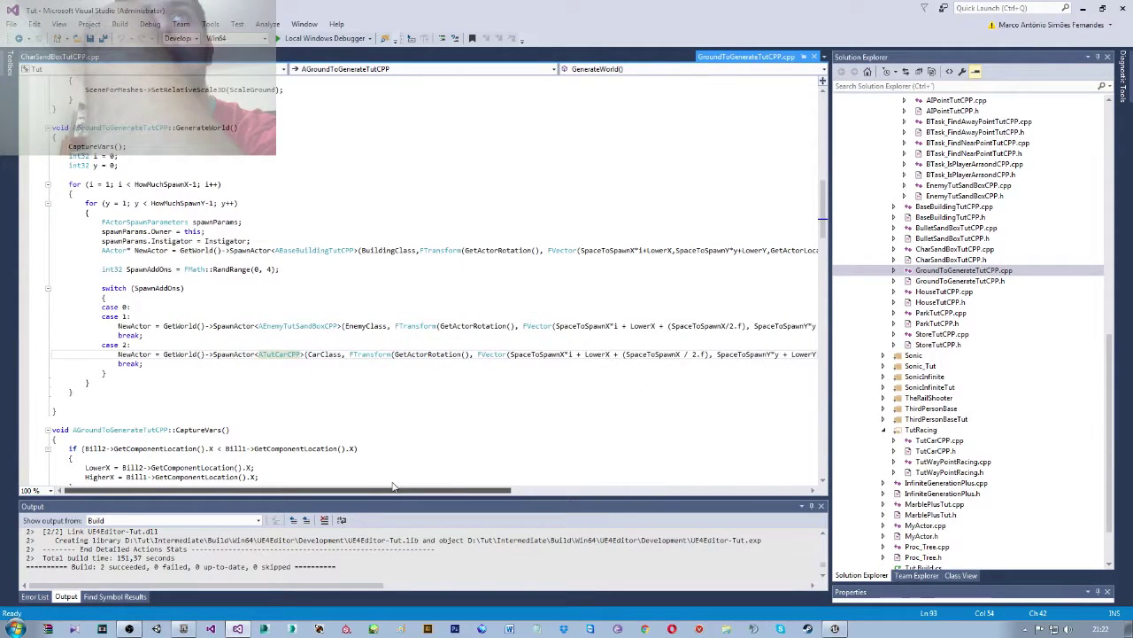
{"action": "left_click_drag", "start_coordinate": [393, 486], "coordinate": [560, 493]}
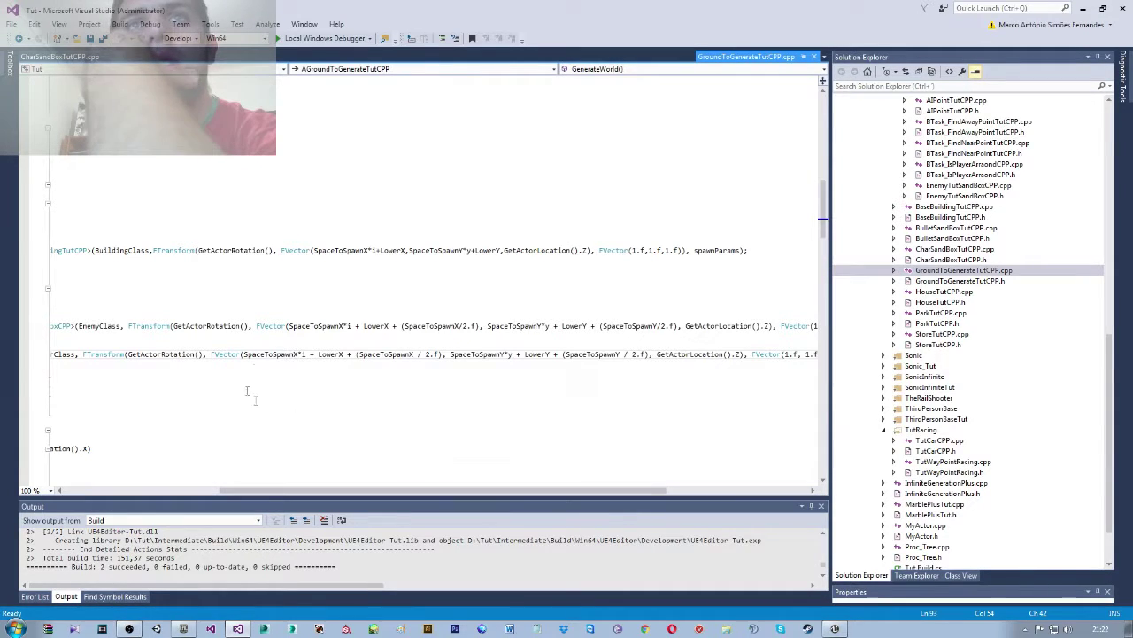
{"action": "left_click", "coordinate": [306, 355]}
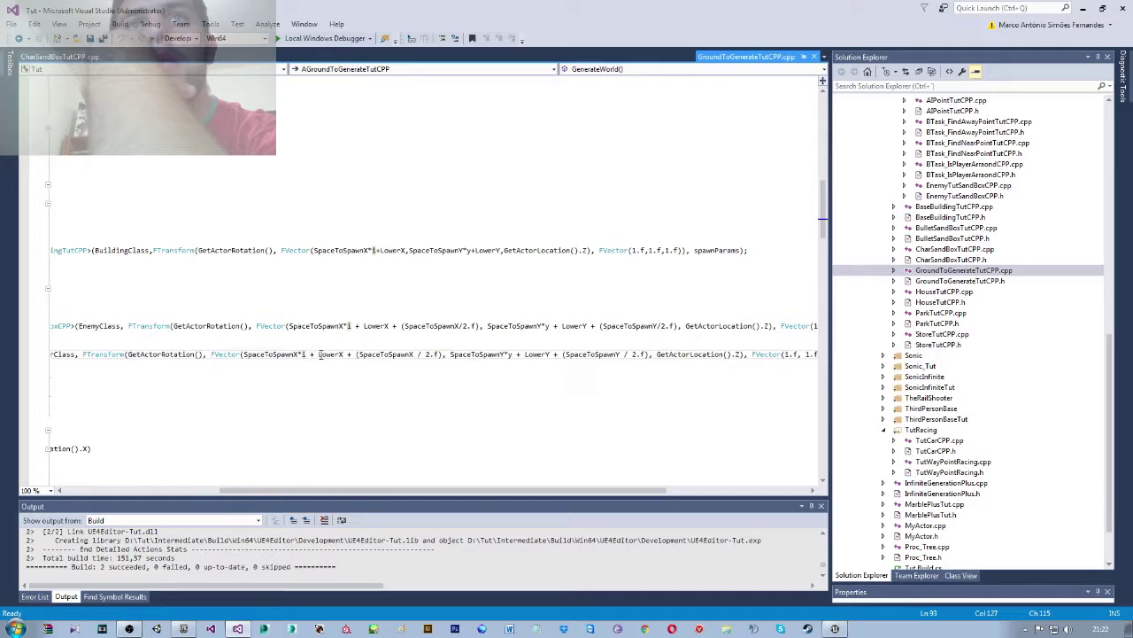
{"action": "left_click", "coordinate": [382, 355]}
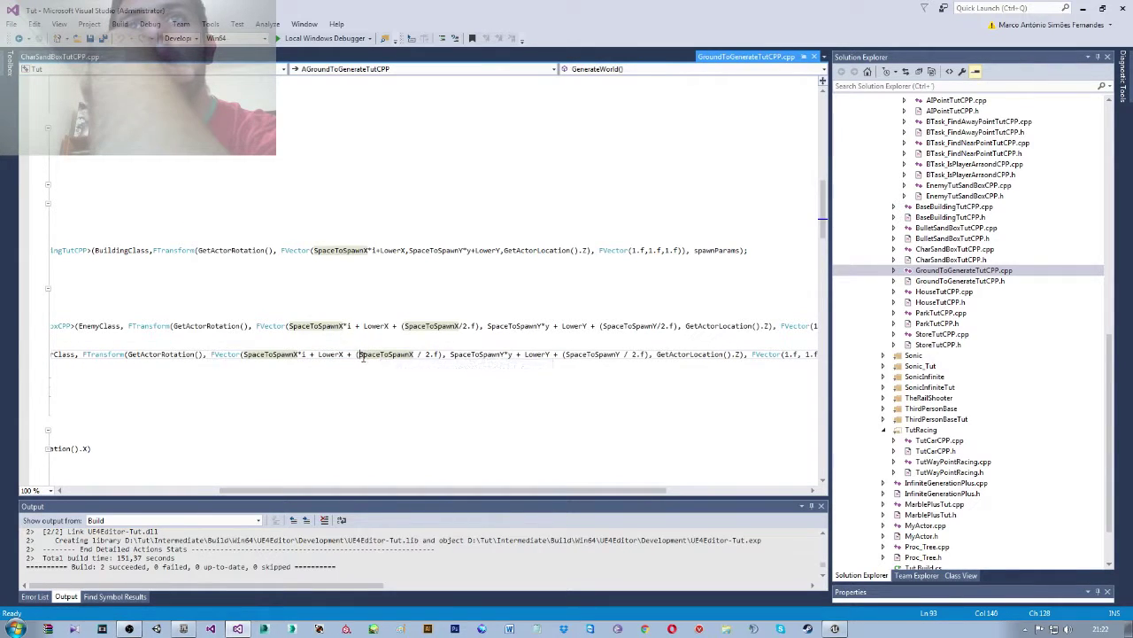
{"action": "left_click_drag", "start_coordinate": [359, 354], "coordinate": [440, 355]}
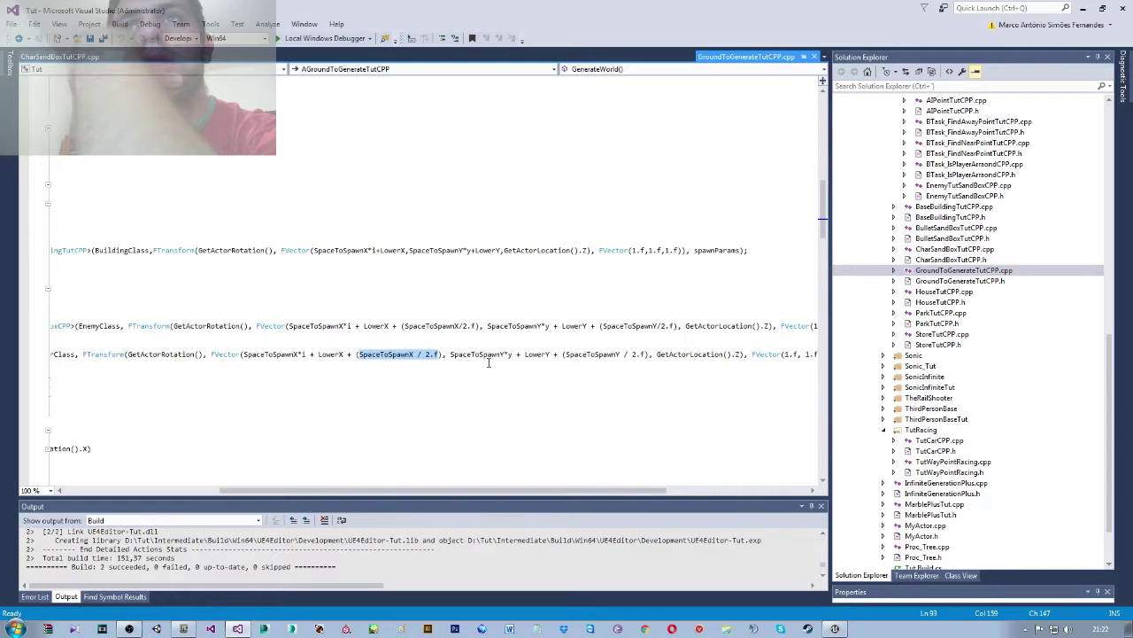
{"action": "left_click", "coordinate": [487, 354]}
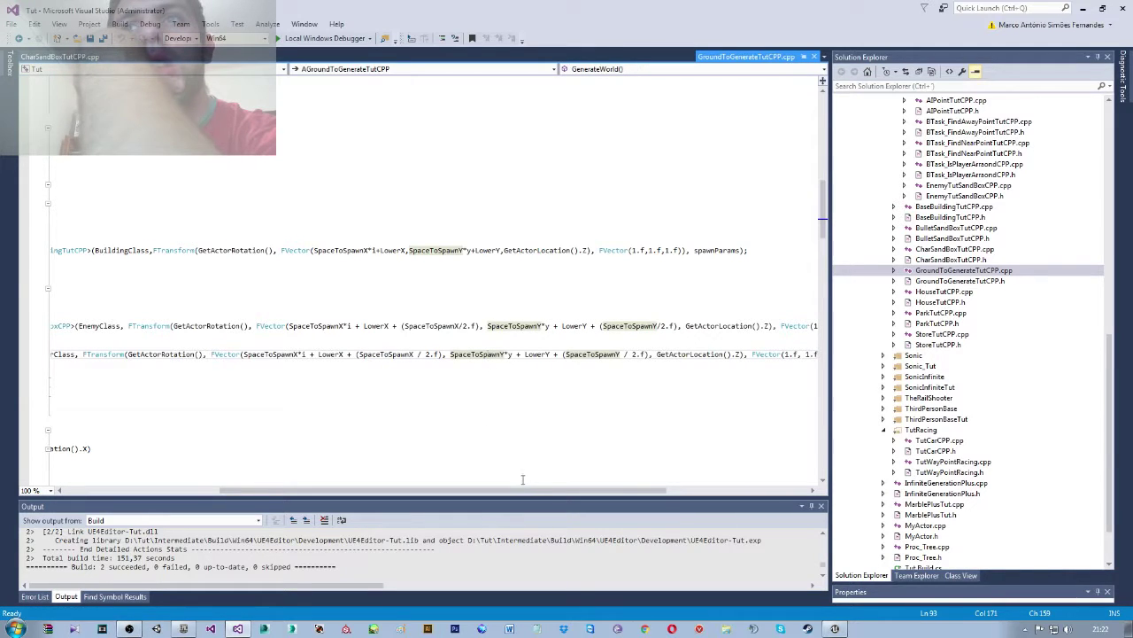
{"action": "left_click_drag", "start_coordinate": [524, 490], "coordinate": [578, 490]}
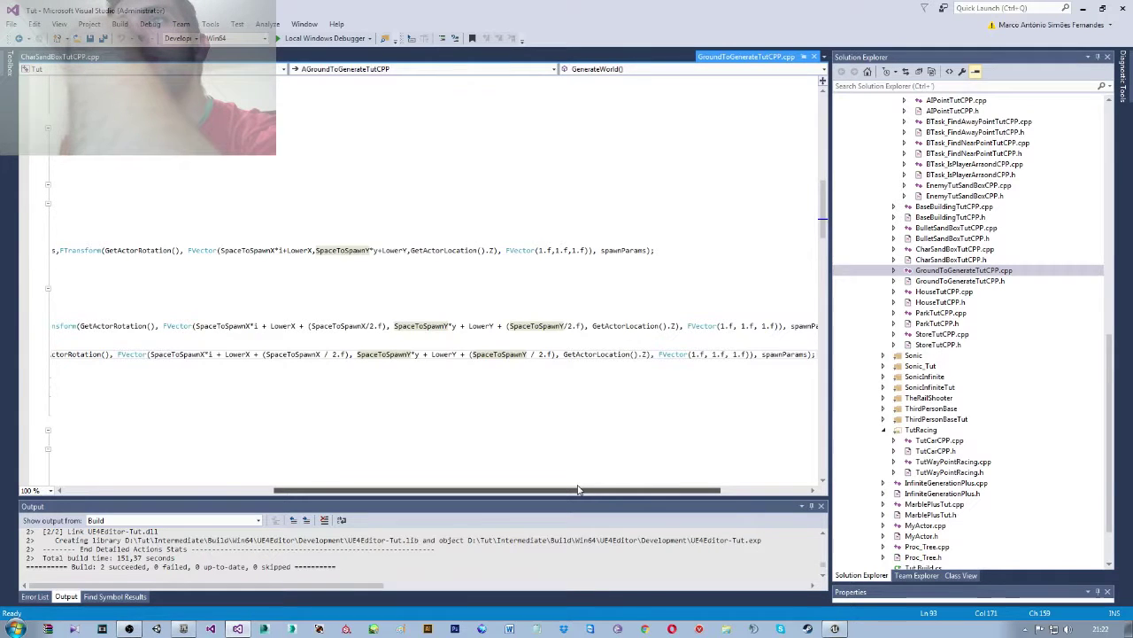
{"action": "left_click_drag", "start_coordinate": [579, 489], "coordinate": [318, 470]}
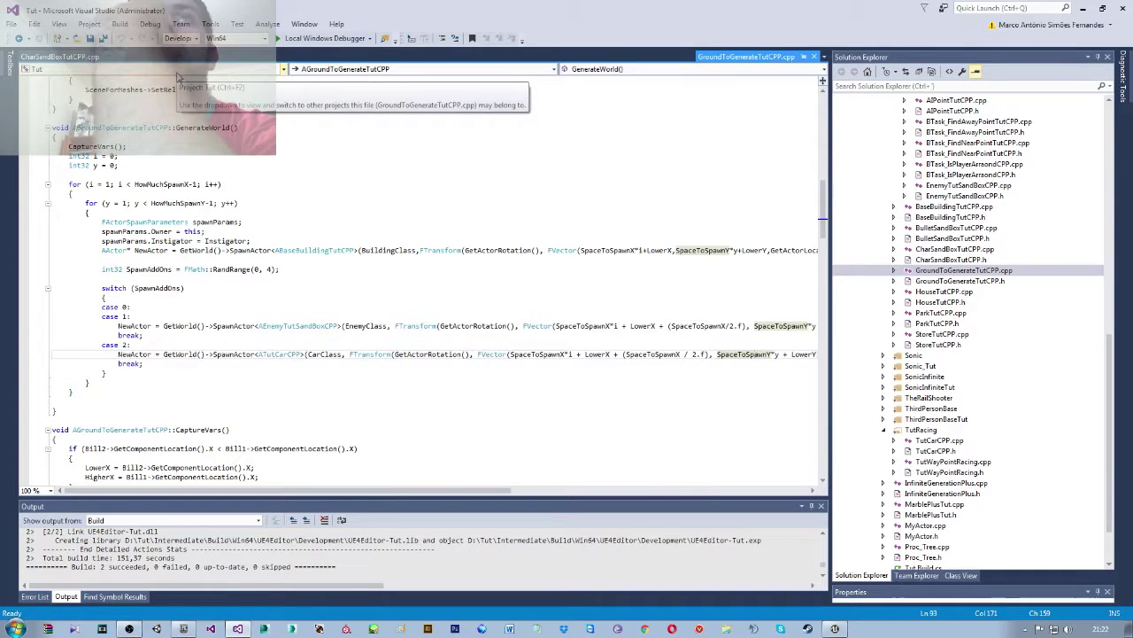
- Scroll to CreateGround and select the FVector(1.f, 1.f, 1.f) scale in the ground SpawnActor call
{"action": "scroll", "coordinate": [275, 244], "scroll_direction": "up", "scroll_amount": 3}
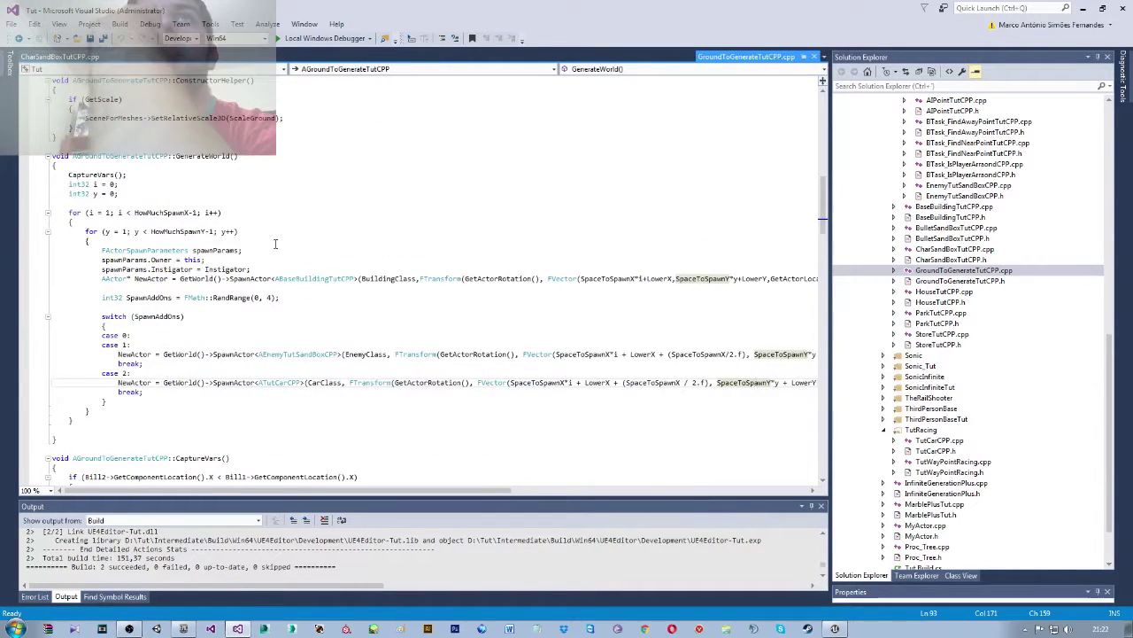
{"action": "scroll", "coordinate": [275, 243], "scroll_direction": "down", "scroll_amount": 5}
{"action": "scroll", "coordinate": [289, 245], "scroll_direction": "down", "scroll_amount": 3}
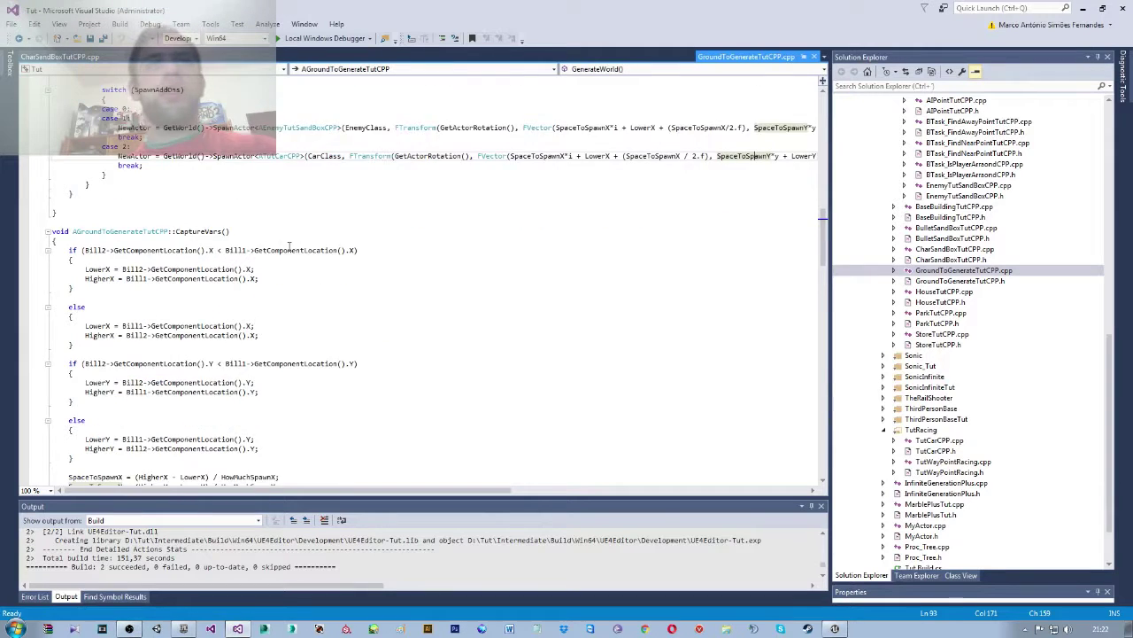
{"action": "scroll", "coordinate": [289, 245], "scroll_direction": "down", "scroll_amount": 4}
{"action": "scroll", "coordinate": [288, 247], "scroll_direction": "down", "scroll_amount": 4}
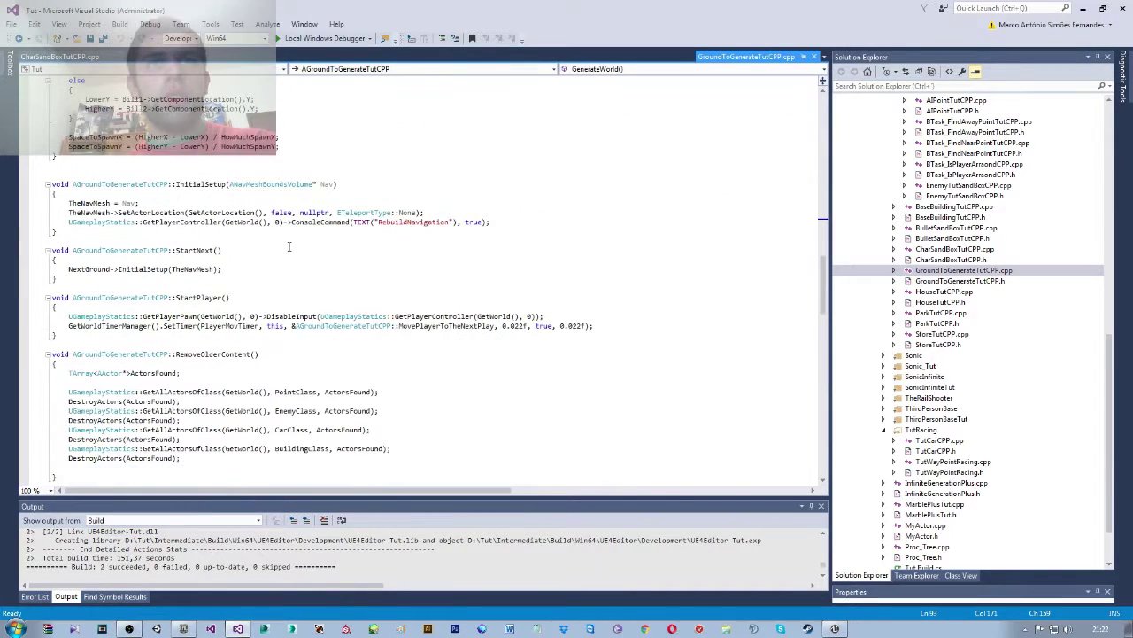
{"action": "scroll", "coordinate": [289, 247], "scroll_direction": "down", "scroll_amount": 2}
{"action": "scroll", "coordinate": [289, 247], "scroll_direction": "down", "scroll_amount": 2}
{"action": "scroll", "coordinate": [289, 247], "scroll_direction": "down", "scroll_amount": 4}
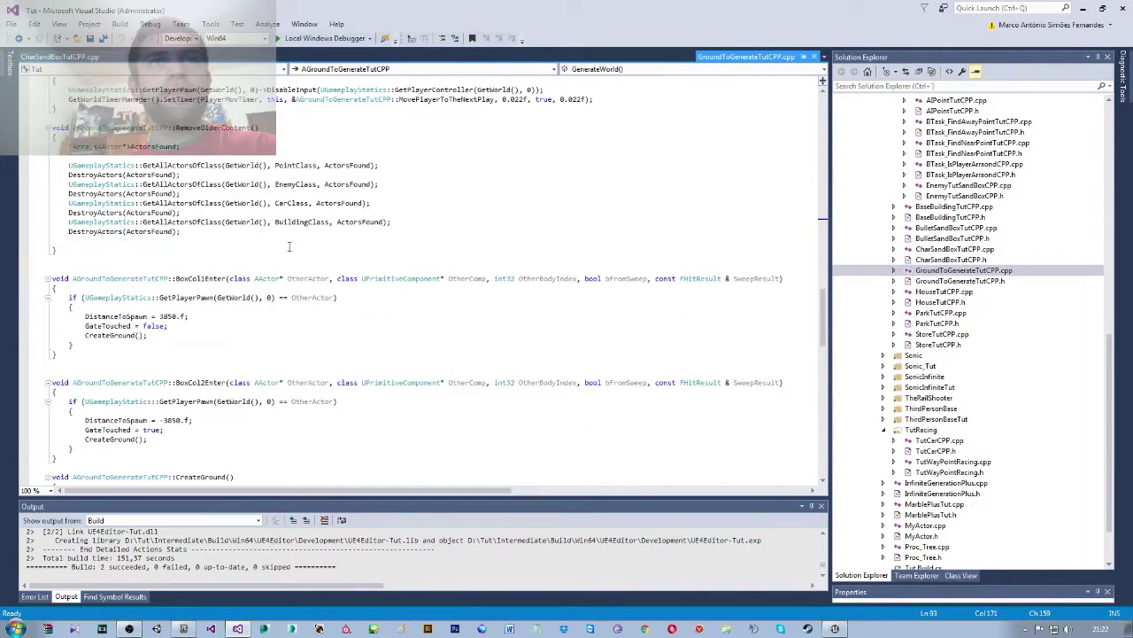
{"action": "scroll", "coordinate": [289, 247], "scroll_direction": "down", "scroll_amount": 1}
{"action": "scroll", "coordinate": [289, 247], "scroll_direction": "down", "scroll_amount": 3}
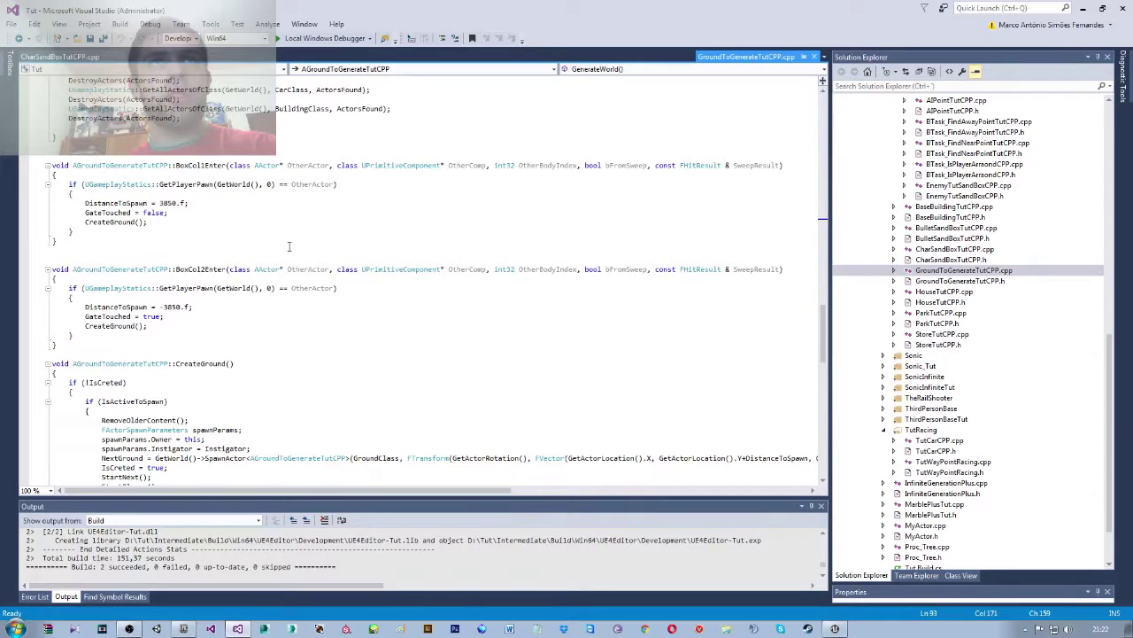
{"action": "scroll", "coordinate": [289, 247], "scroll_direction": "down", "scroll_amount": 4}
{"action": "scroll", "coordinate": [265, 250], "scroll_direction": "down", "scroll_amount": 3}
{"action": "scroll", "coordinate": [228, 252], "scroll_direction": "down", "scroll_amount": 1}
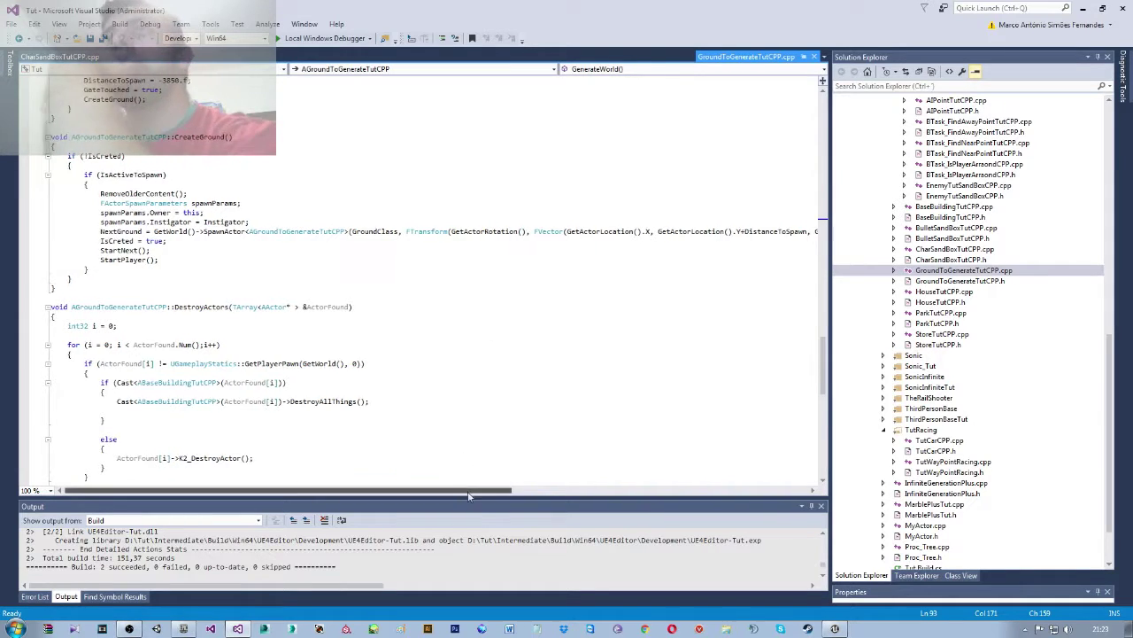
{"action": "left_click_drag", "start_coordinate": [423, 490], "coordinate": [654, 487]}
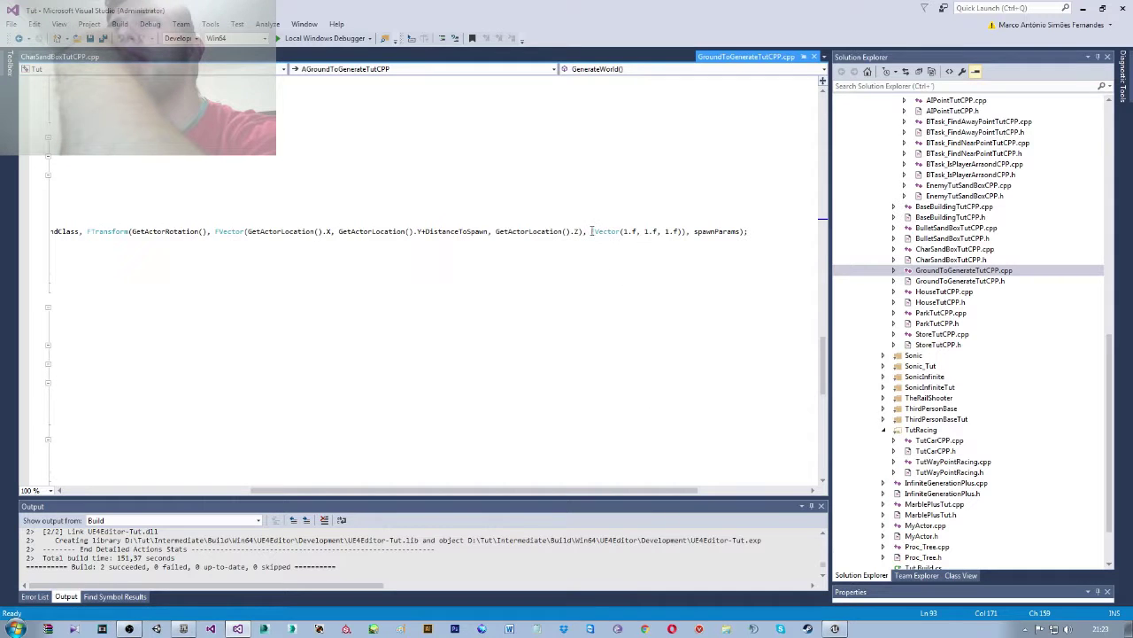
{"action": "left_click_drag", "start_coordinate": [591, 231], "coordinate": [660, 231]}
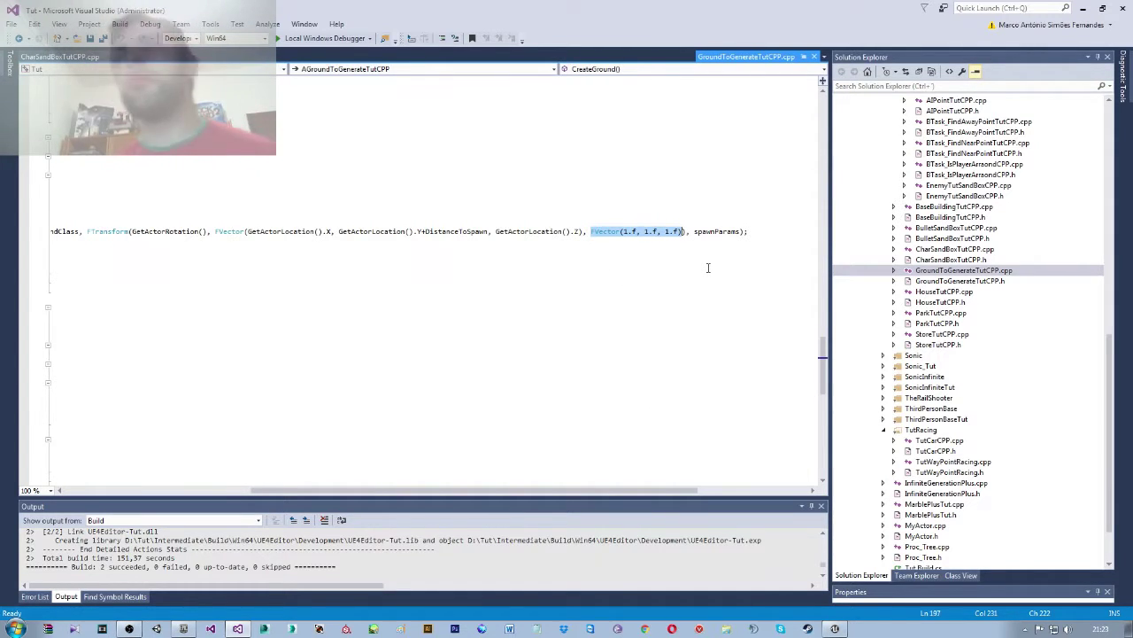
- Replace the scale argument with SceneForMeshes->SetRelativeScale3D() and build the solution
{"action": "key", "text": "BackSpace"}
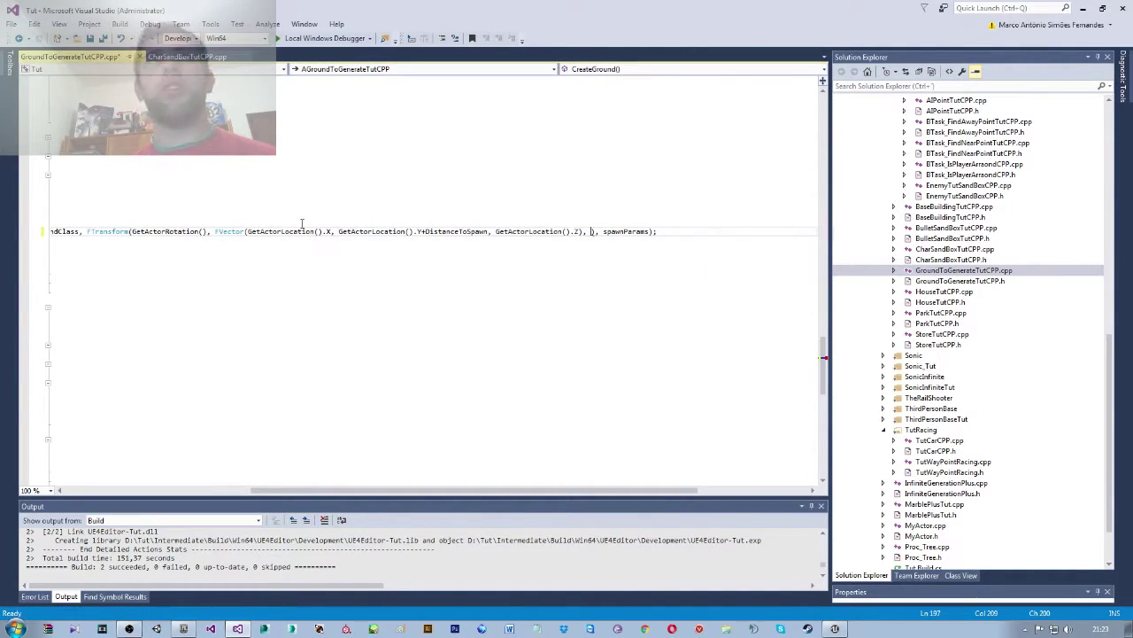
{"action": "left_click_drag", "start_coordinate": [431, 491], "coordinate": [431, 491]}
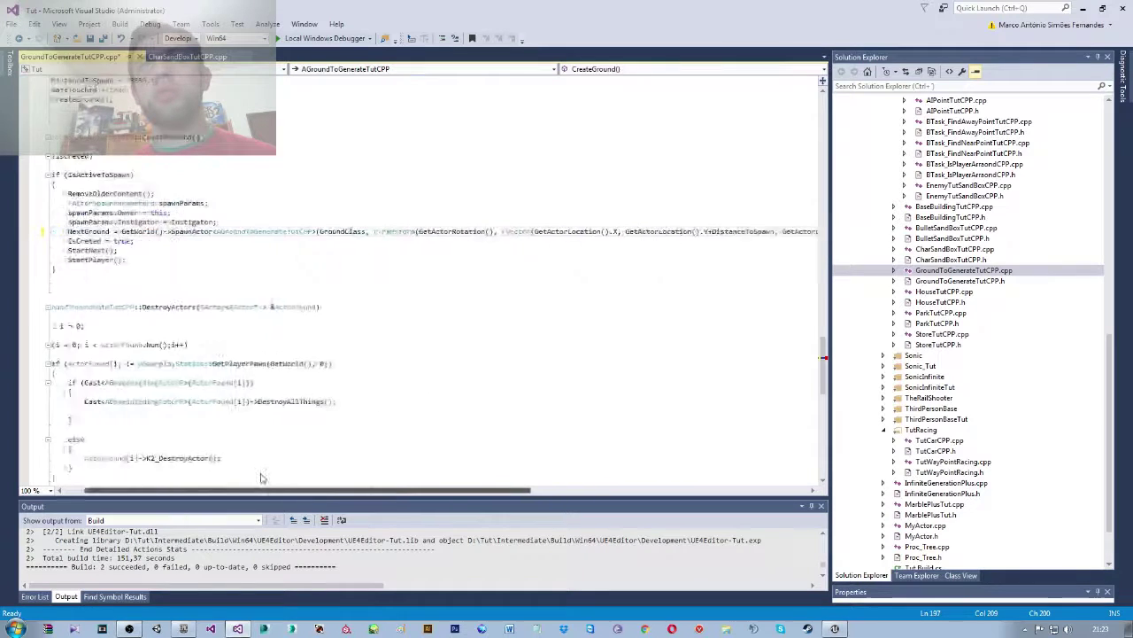
{"action": "type", "text": "Scen"}
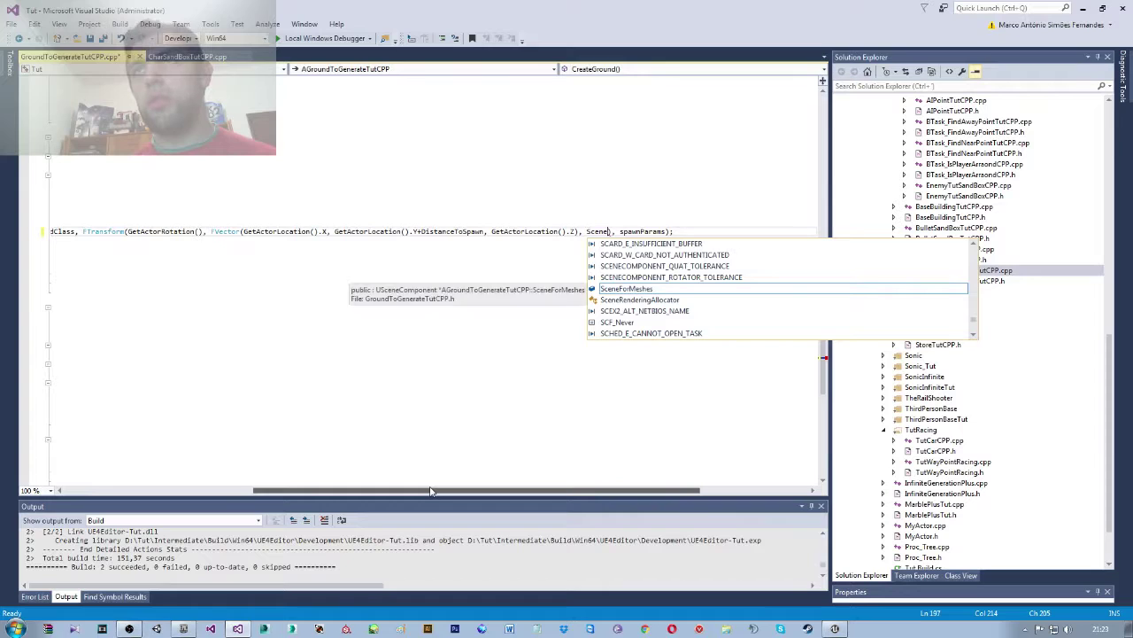
{"action": "type", "text": "eForMeshes"}
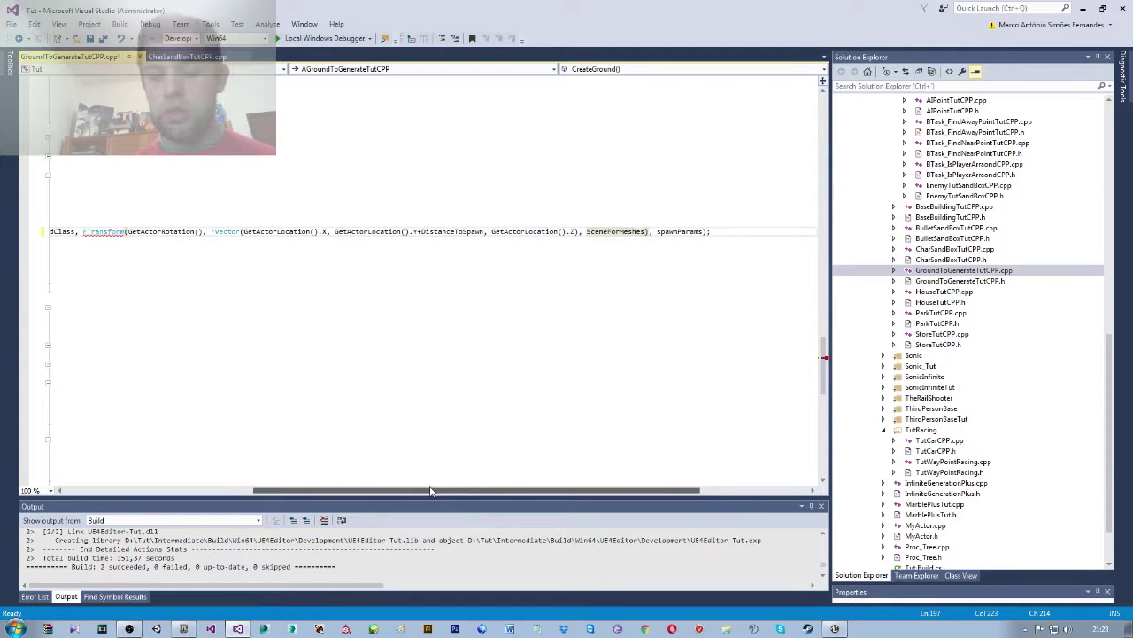
{"action": "type", "text": "->"}
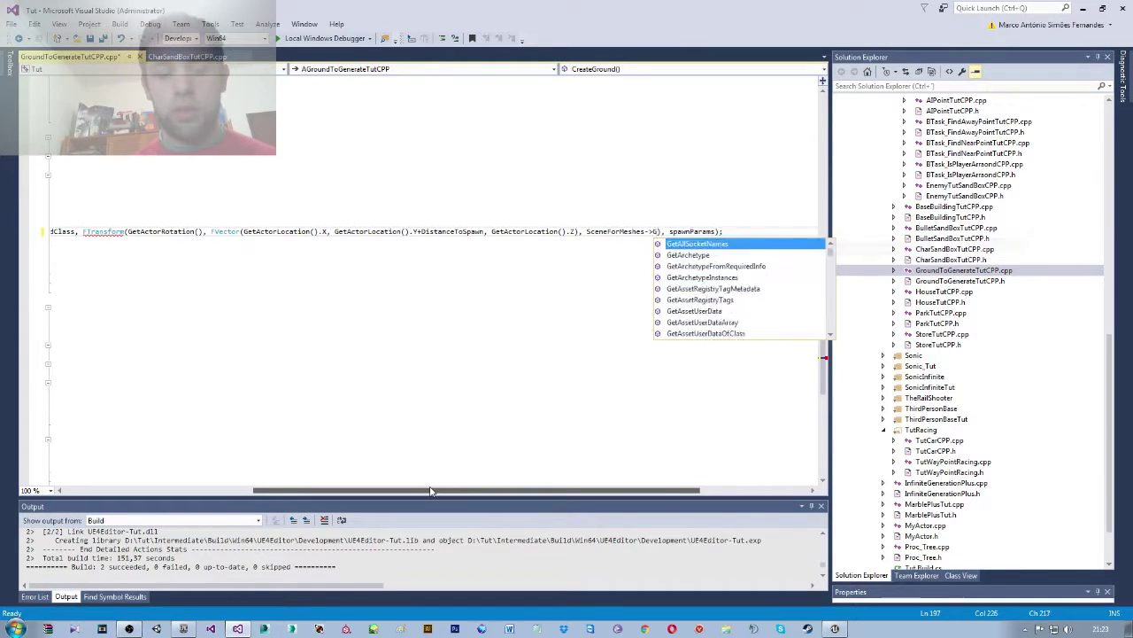
{"action": "type", "text": "GetSca"}
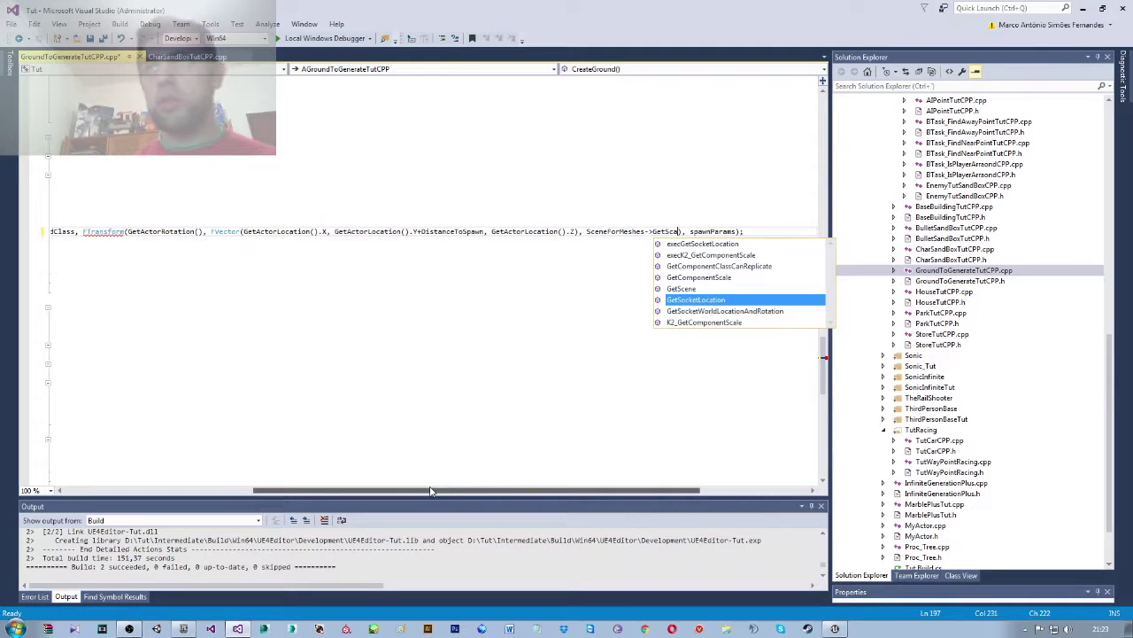
{"action": "key", "text": "Up"}
{"action": "key", "text": "Down"}
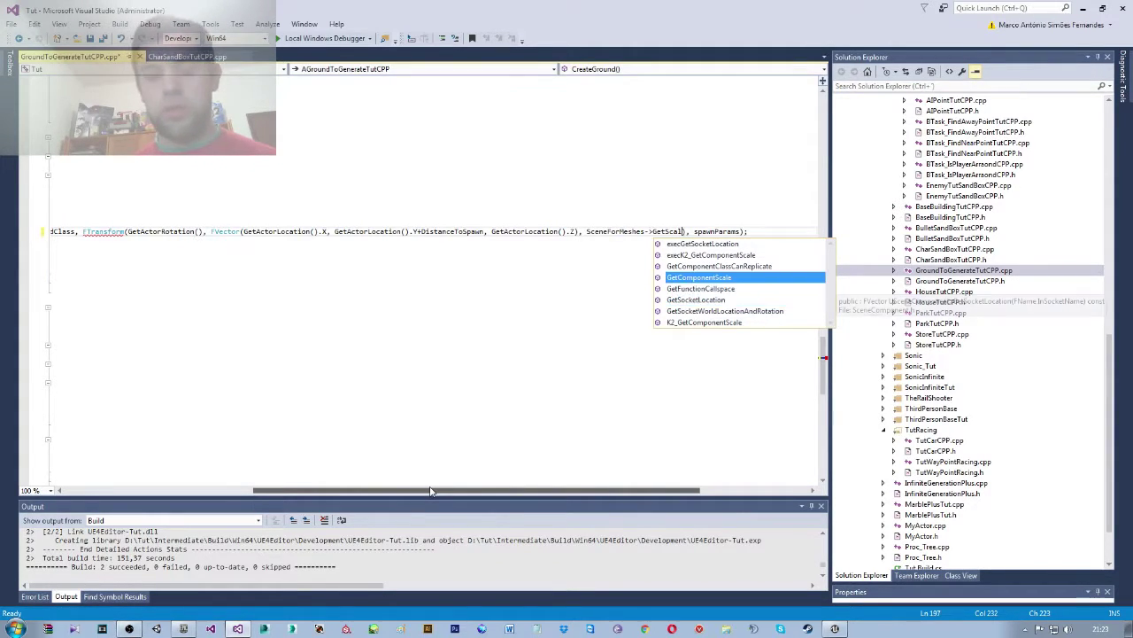
{"action": "type", "text": "le"}
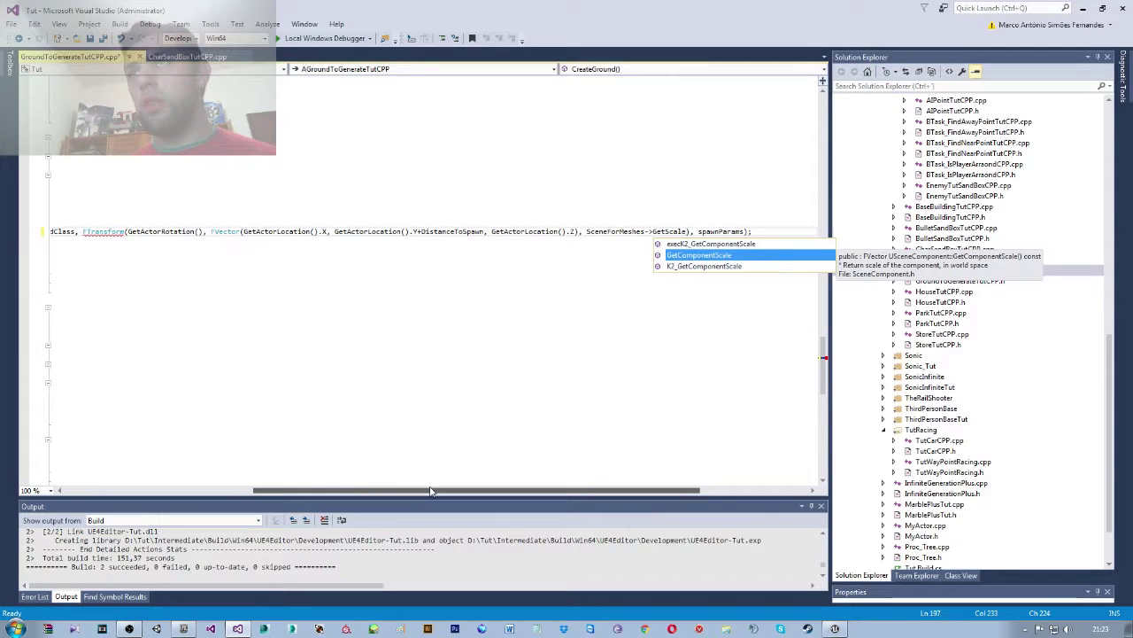
{"action": "key", "text": "BackSpace"}
{"action": "key", "text": "BackSpace"}
{"action": "key", "text": "BackSpace"}
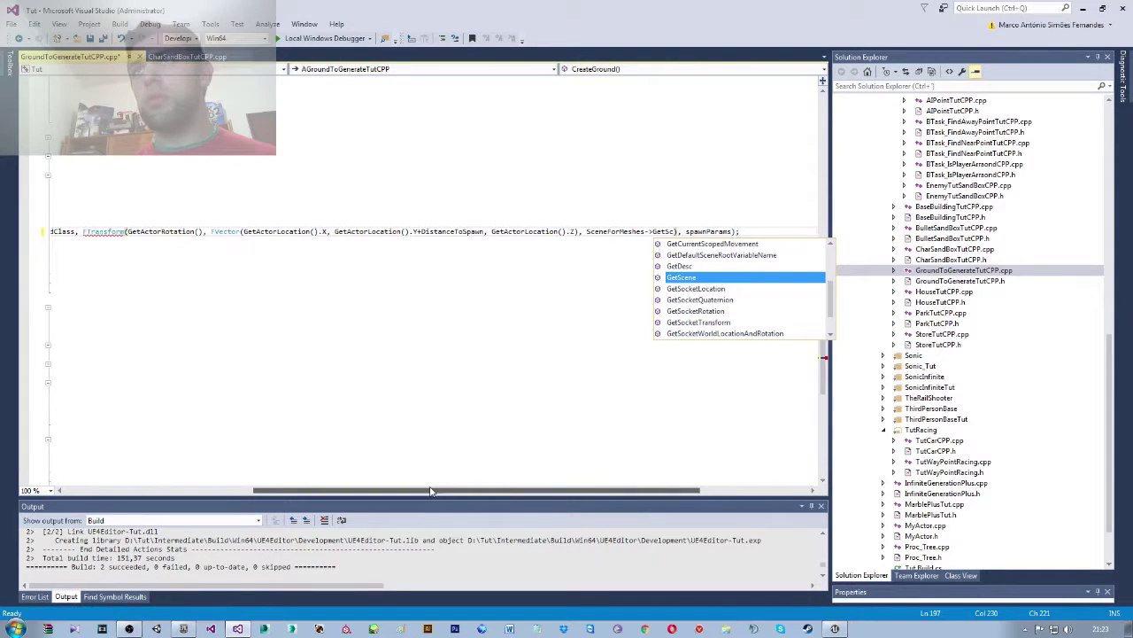
{"action": "key", "text": "BackSpace"}
{"action": "key", "text": "BackSpace"}
{"action": "type", "text": "Re"}
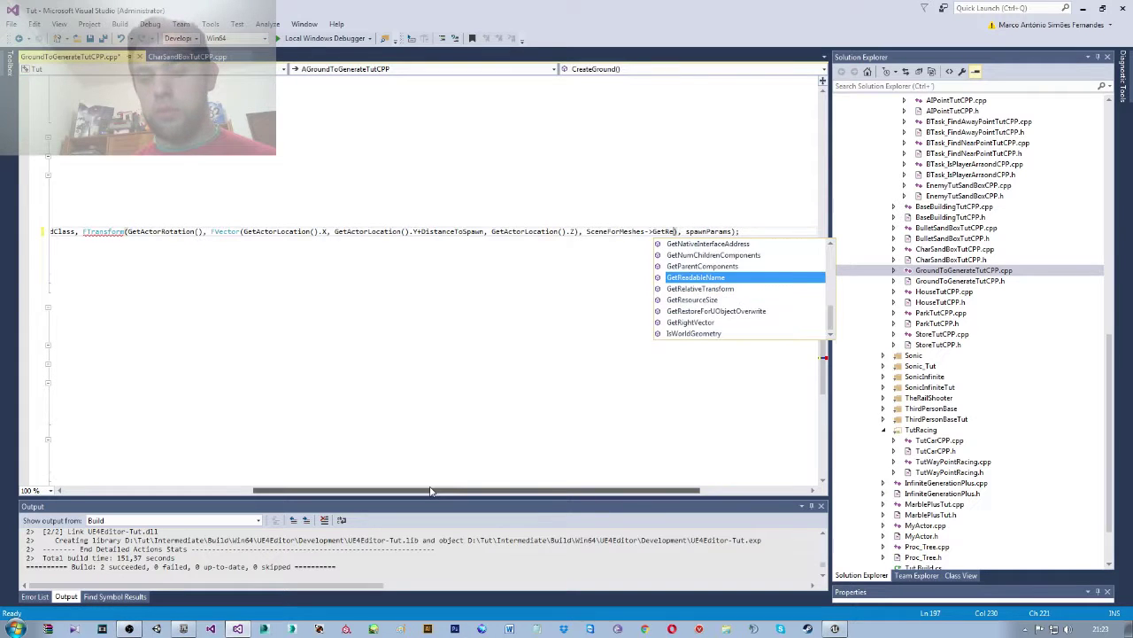
{"action": "type", "text": "la"}
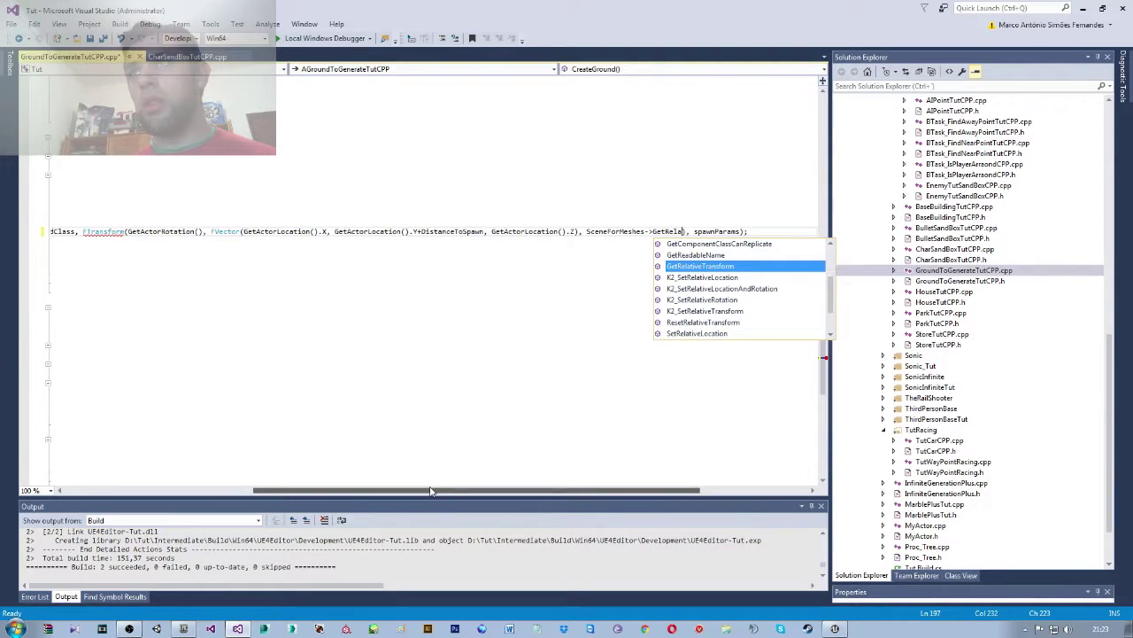
{"action": "type", "text": "t"}
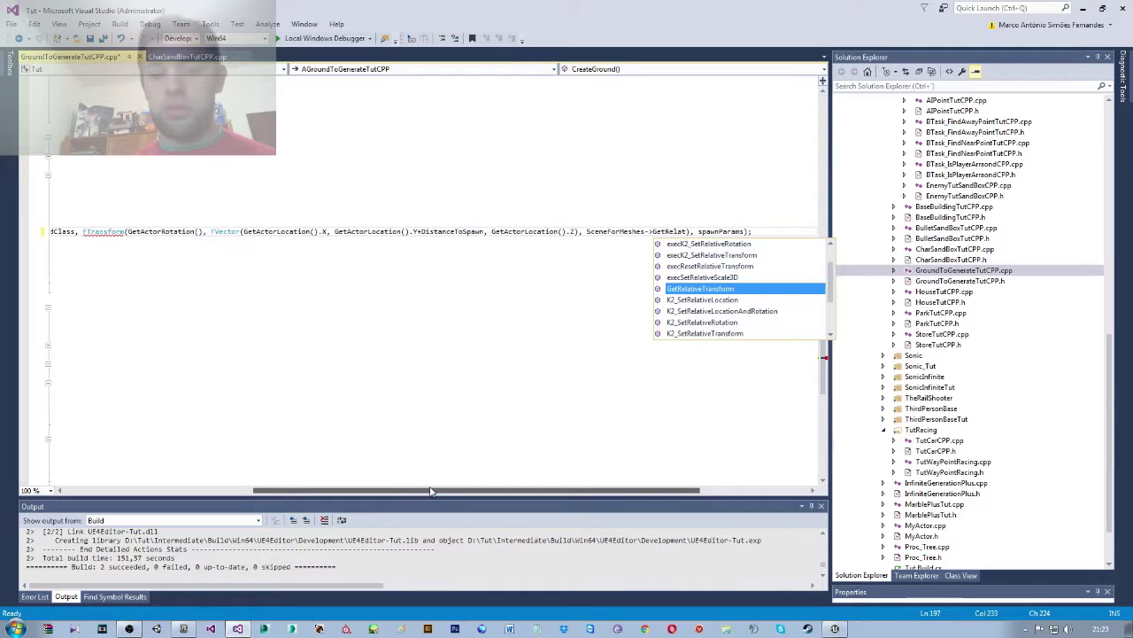
{"action": "type", "text": "ivesca"}
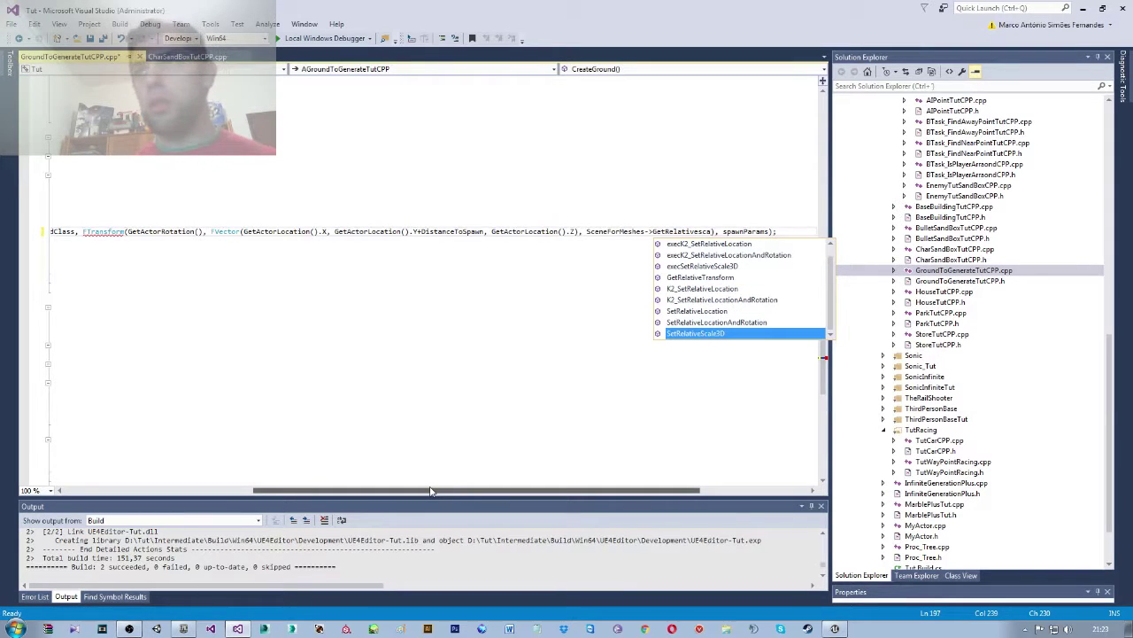
{"action": "key", "text": "Tab"}
{"action": "type", "text": "()"}
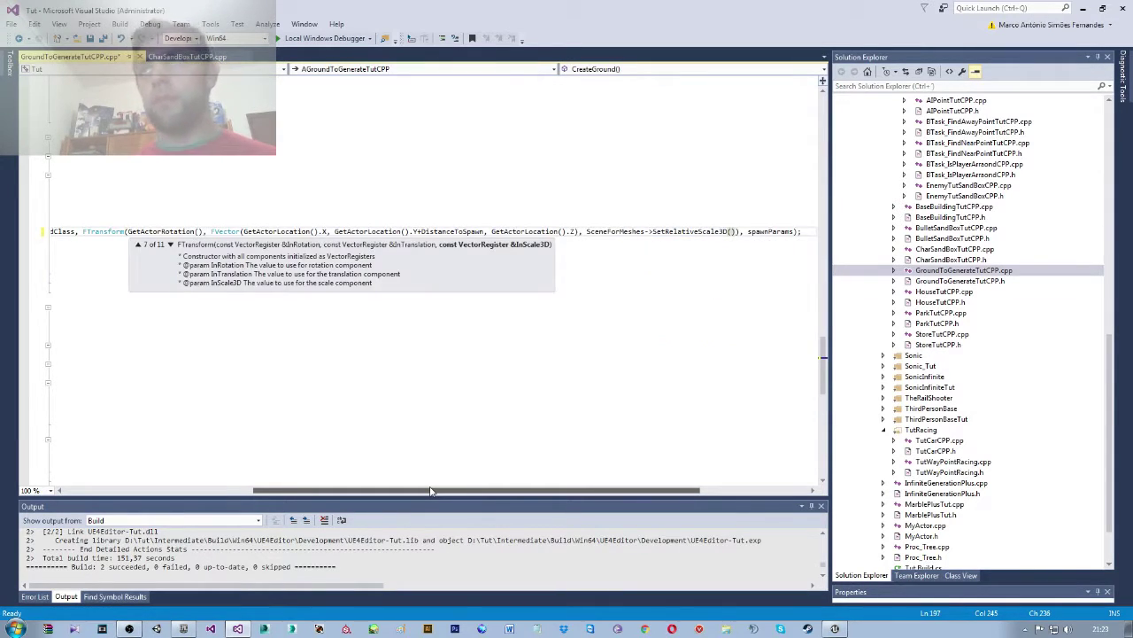
{"action": "left_click", "coordinate": [120, 24]}
{"action": "left_click", "coordinate": [146, 38]}
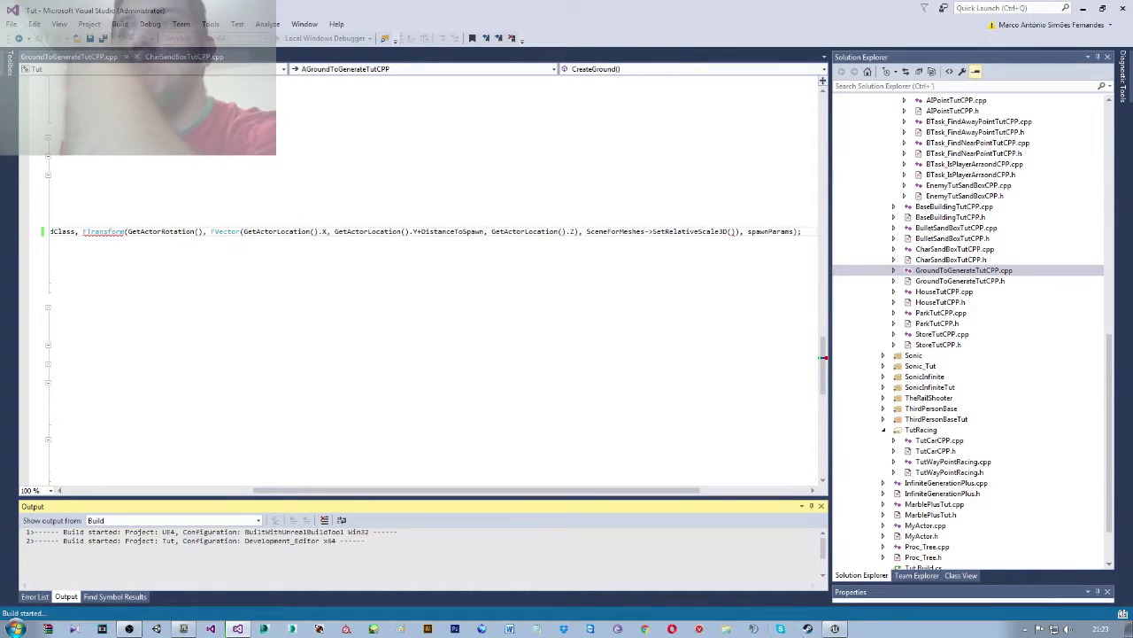
{"action": "left_click", "coordinate": [806, 626]}
{"action": "mouse_move", "coordinate": [532, 265]}
{"action": "right_mouse_down"}
{"action": "mouse_move", "coordinate": [496, 284]}
{"action": "mouse_move", "coordinate": [335, 223]}
{"action": "right_mouse_up"}
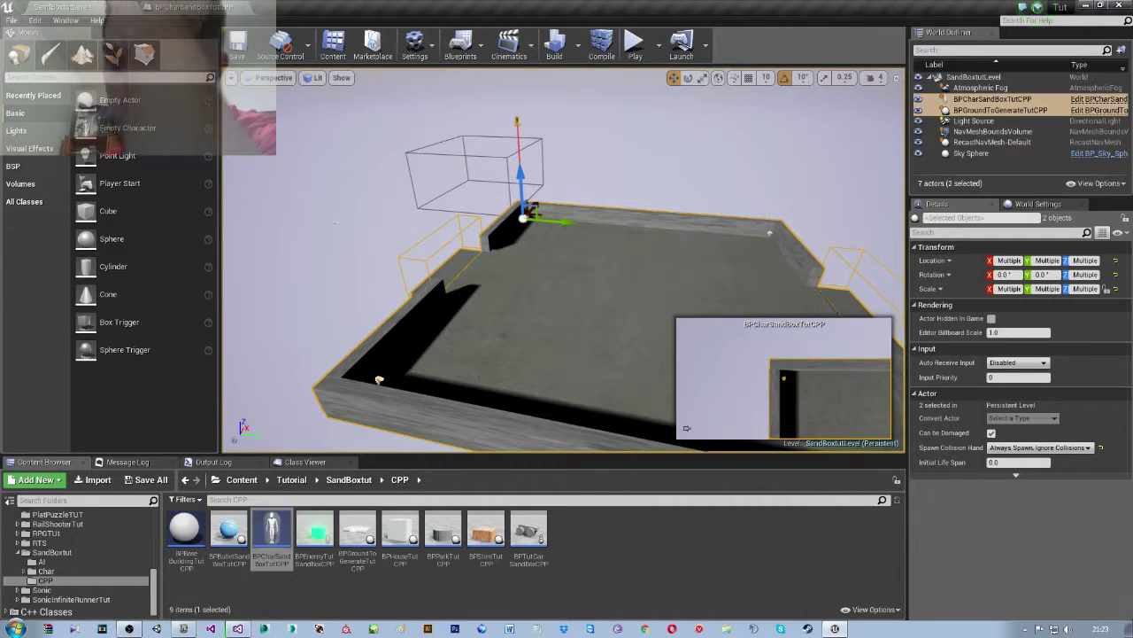
{"action": "mouse_move", "coordinate": [335, 223]}
{"action": "right_mouse_down"}
{"action": "mouse_move", "coordinate": [296, 190]}
{"action": "mouse_move", "coordinate": [335, 200]}
{"action": "right_mouse_up"}
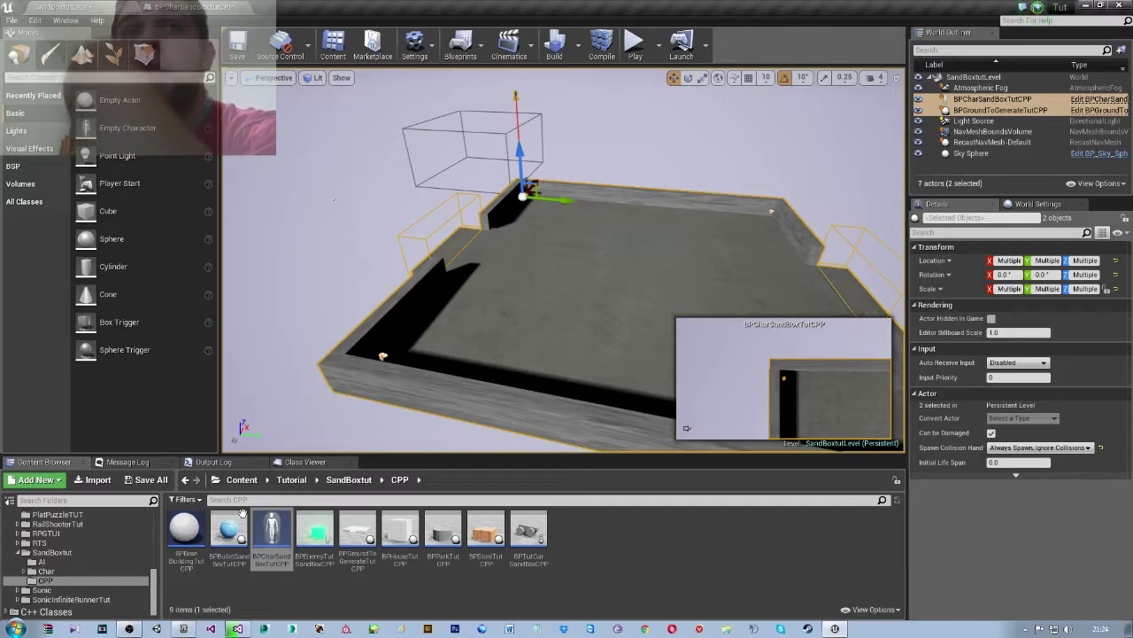
{"action": "left_click", "coordinate": [237, 629]}
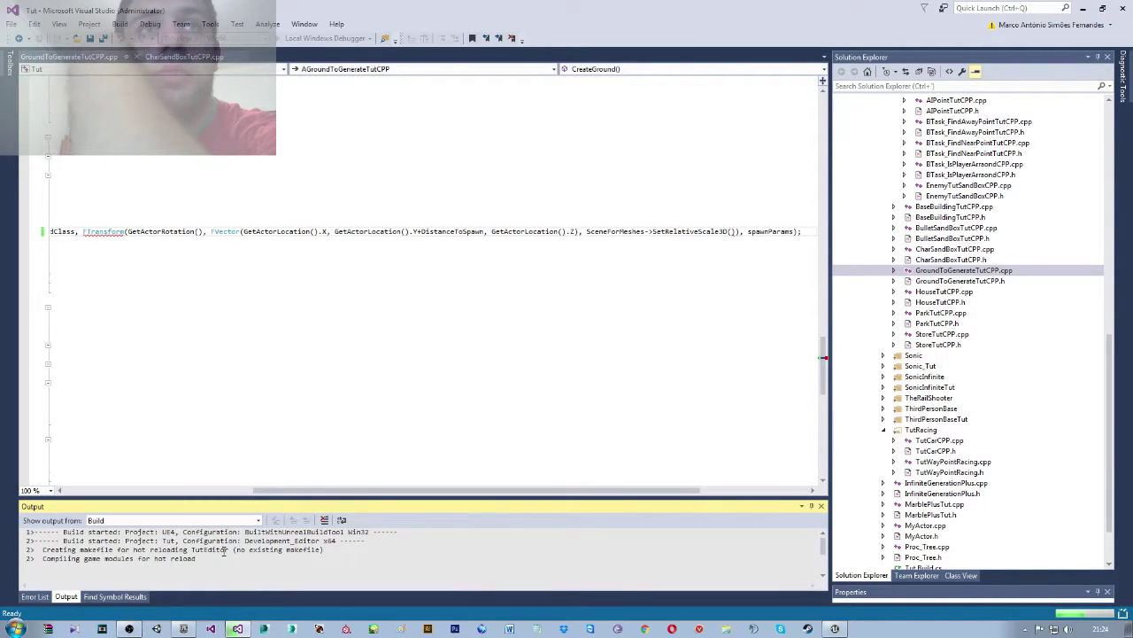
{"action": "left_click", "coordinate": [673, 628]}
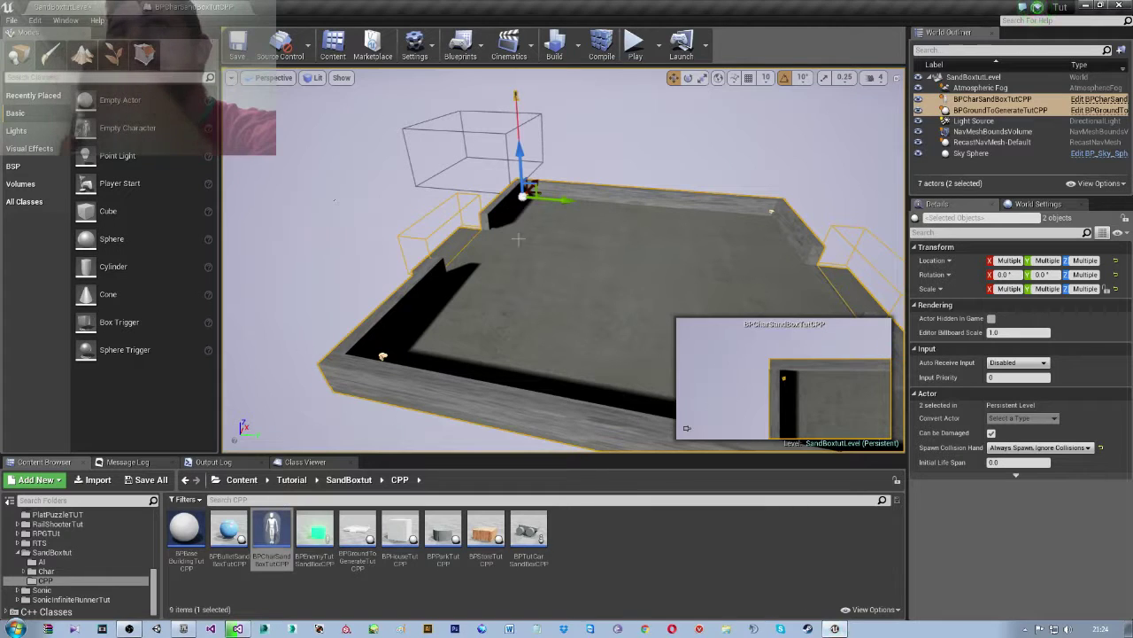
{"action": "mouse_move", "coordinate": [518, 238]}
{"action": "right_mouse_down"}
{"action": "mouse_move", "coordinate": [460, 221]}
{"action": "mouse_move", "coordinate": [425, 231]}
{"action": "mouse_move", "coordinate": [413, 196]}
{"action": "mouse_move", "coordinate": [467, 150]}
{"action": "mouse_move", "coordinate": [526, 167]}
{"action": "right_mouse_up"}
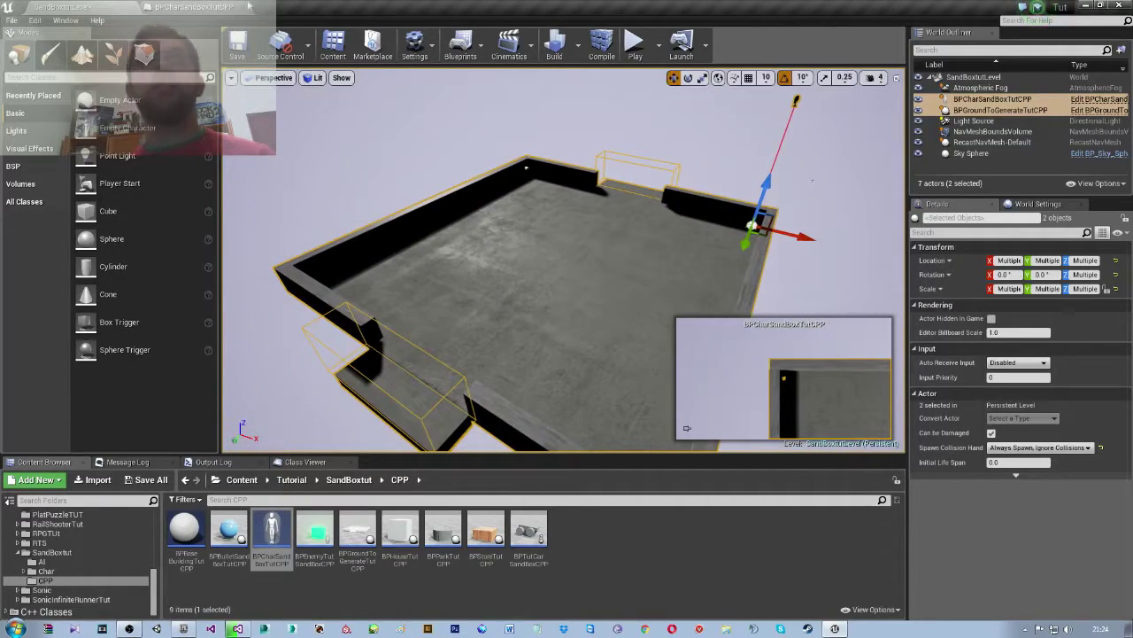
{"action": "left_click", "coordinate": [197, 7]}
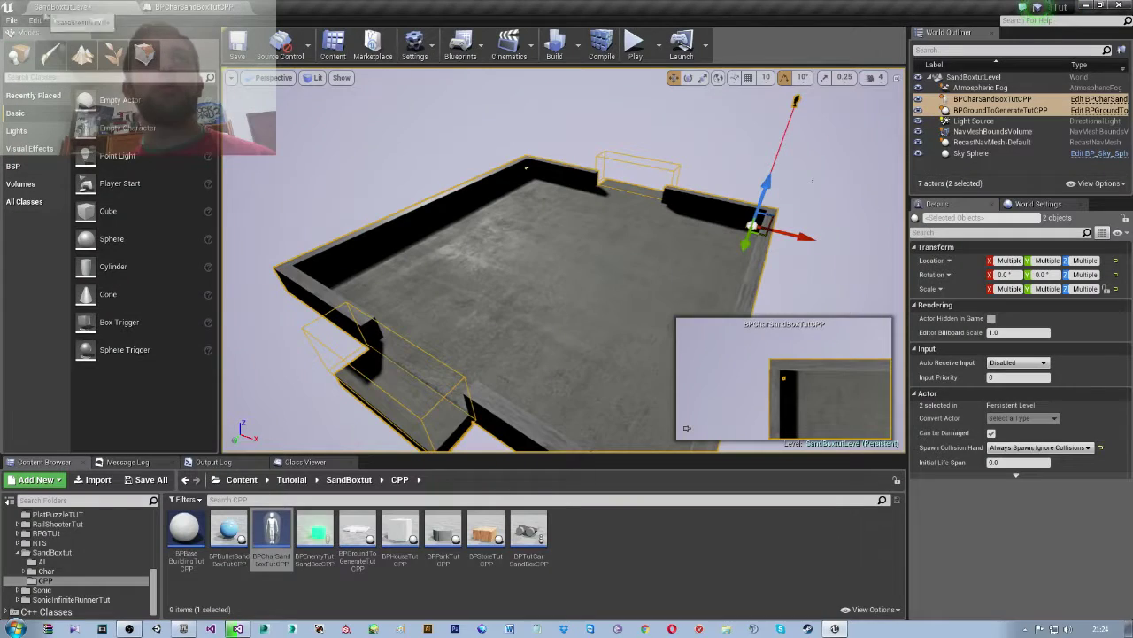
{"action": "left_click", "coordinate": [66, 7]}
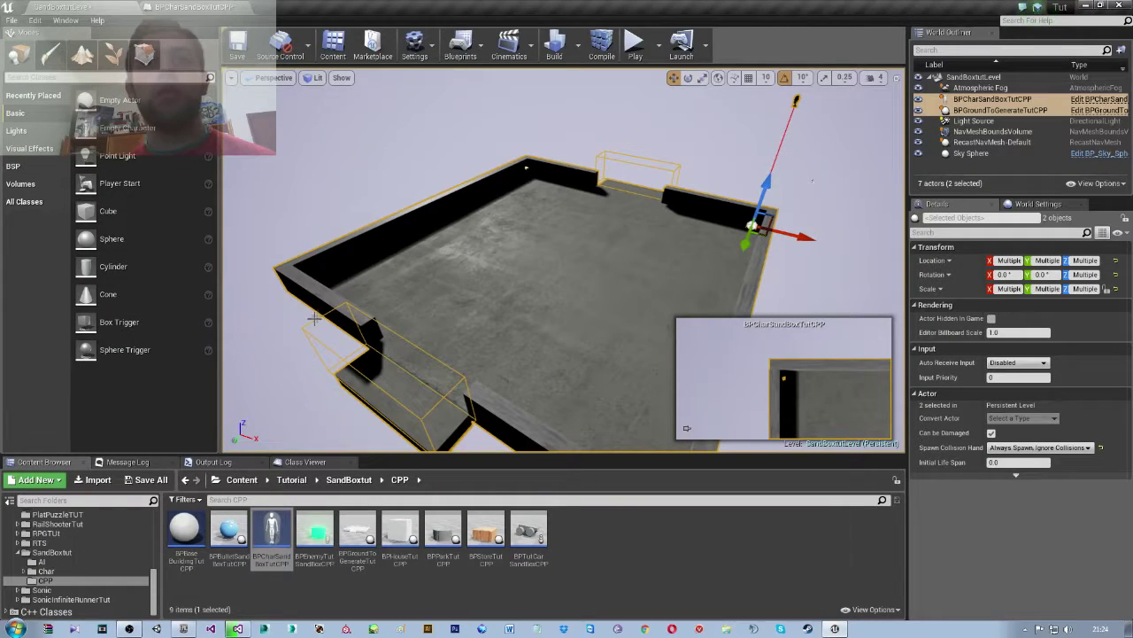
{"action": "left_click", "coordinate": [237, 628]}
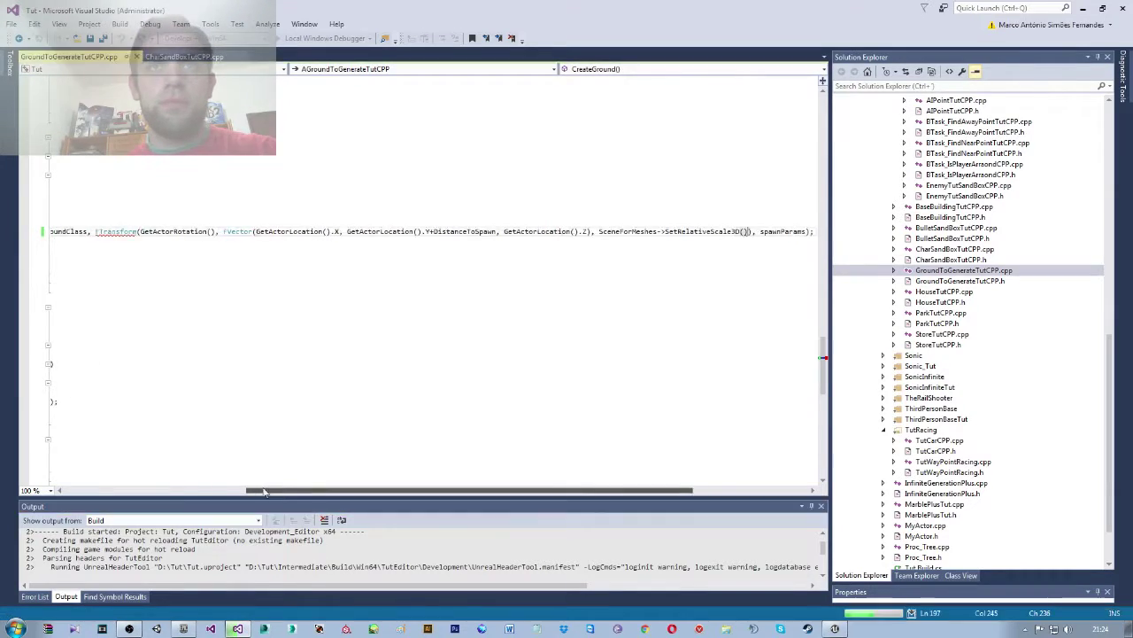
- Cancel the running build from the Build menu
{"action": "left_click_drag", "start_coordinate": [314, 492], "coordinate": [124, 491]}
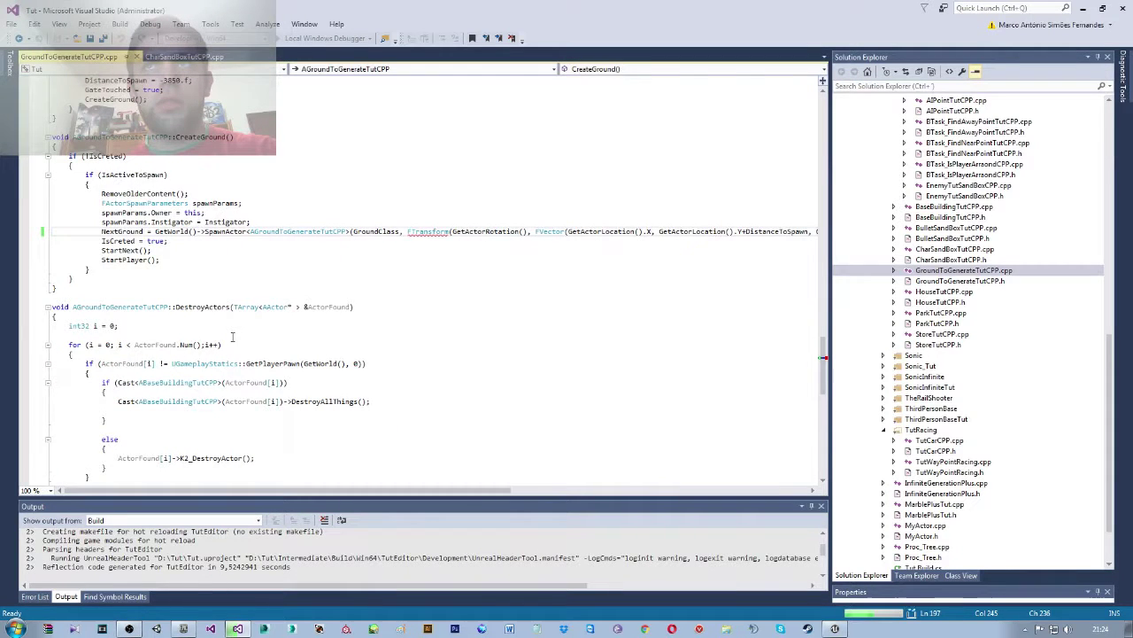
{"action": "left_click_drag", "start_coordinate": [481, 491], "coordinate": [669, 497]}
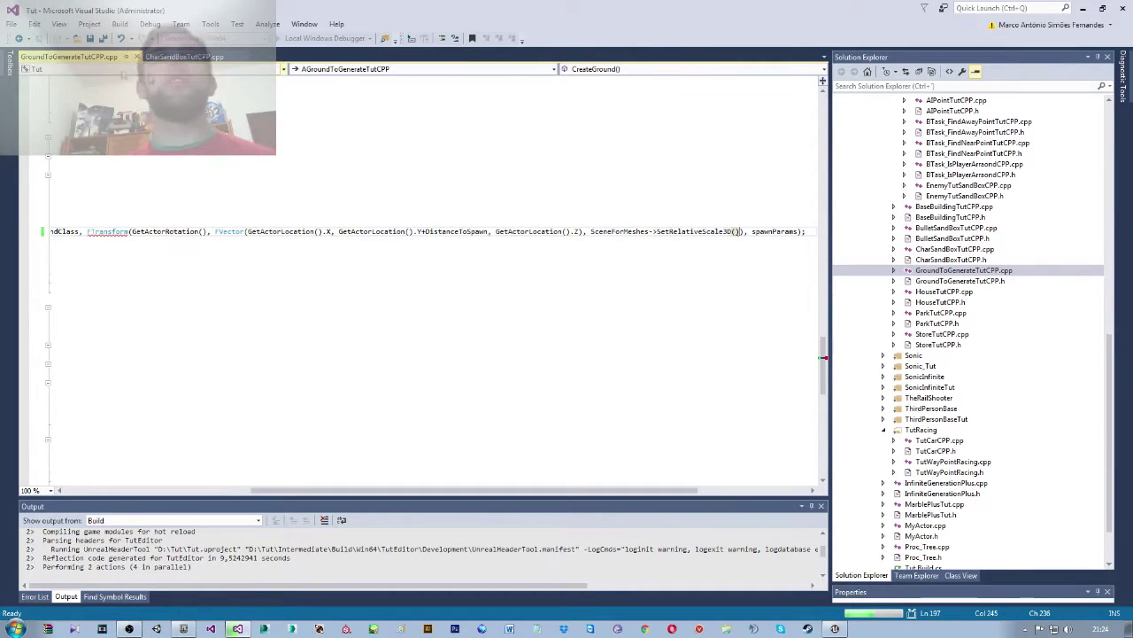
{"action": "left_click", "coordinate": [122, 23]}
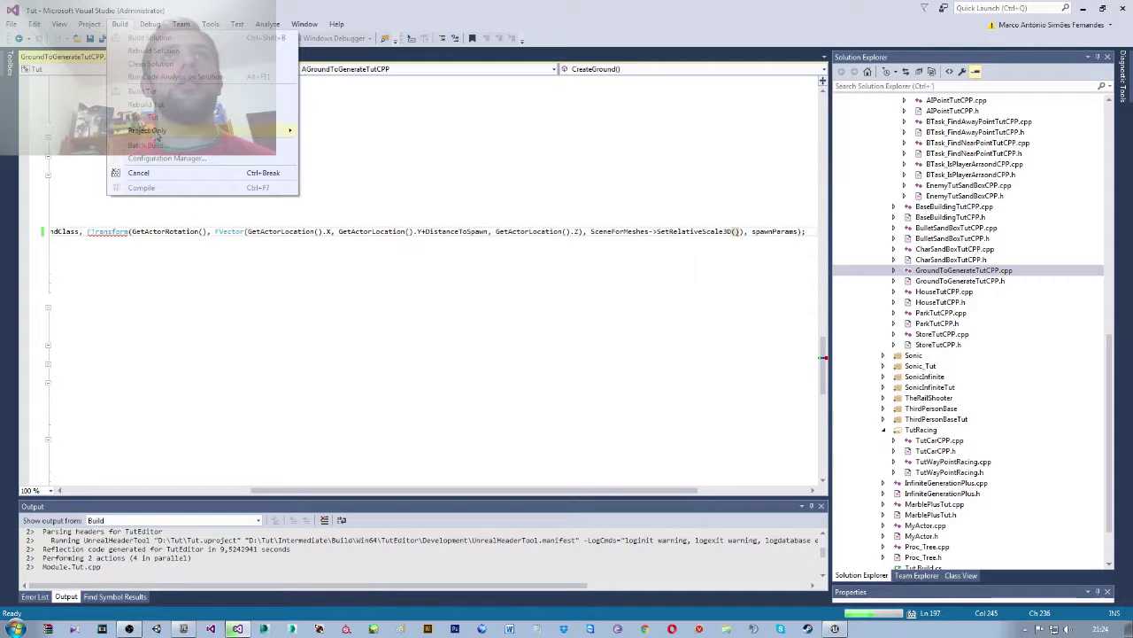
{"action": "left_click", "coordinate": [139, 173]}
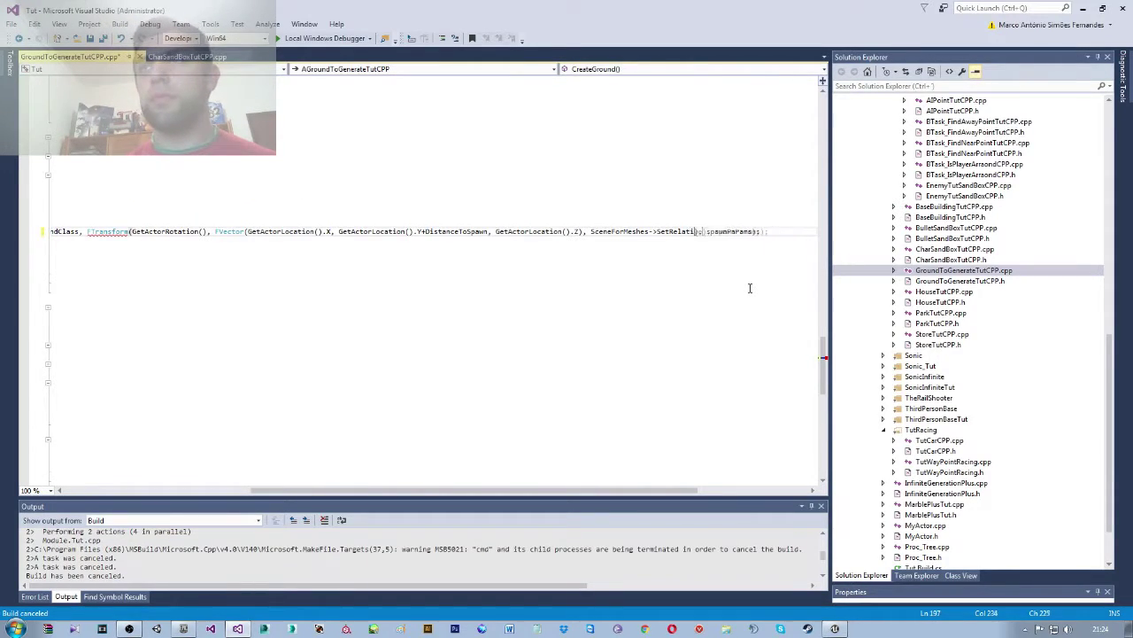
- Change the scale argument to SceneForMeshes->GetRelativeTransform().GetScale3D()
{"action": "type", "text": ">"}
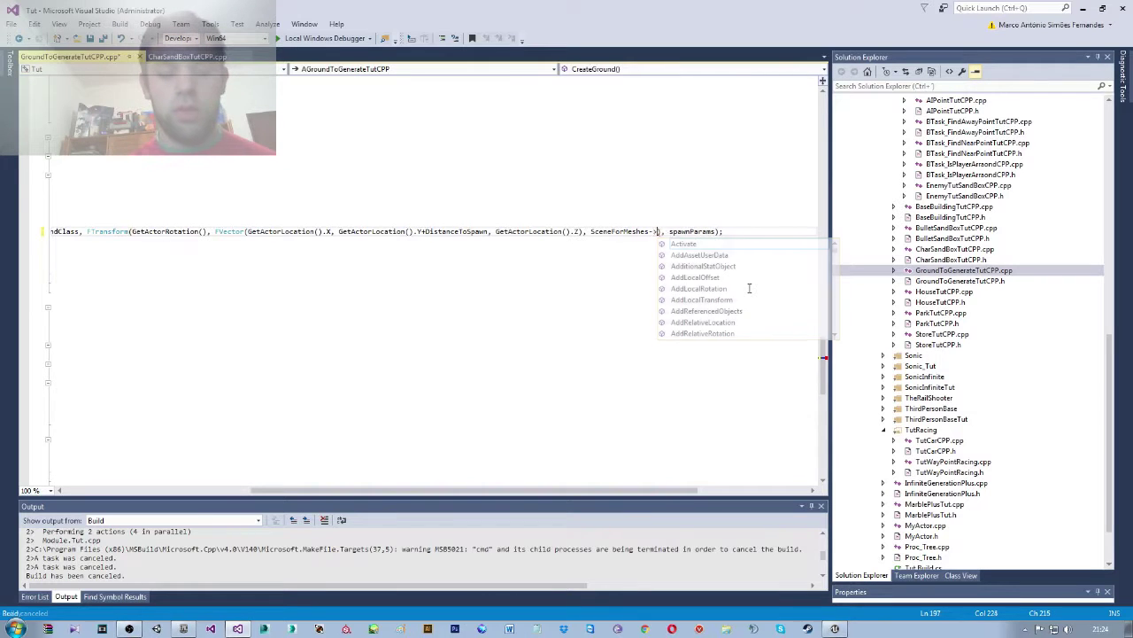
{"action": "type", "text": "Fi"}
{"action": "key", "text": "BackSpace"}
{"action": "key", "text": "BackSpace"}
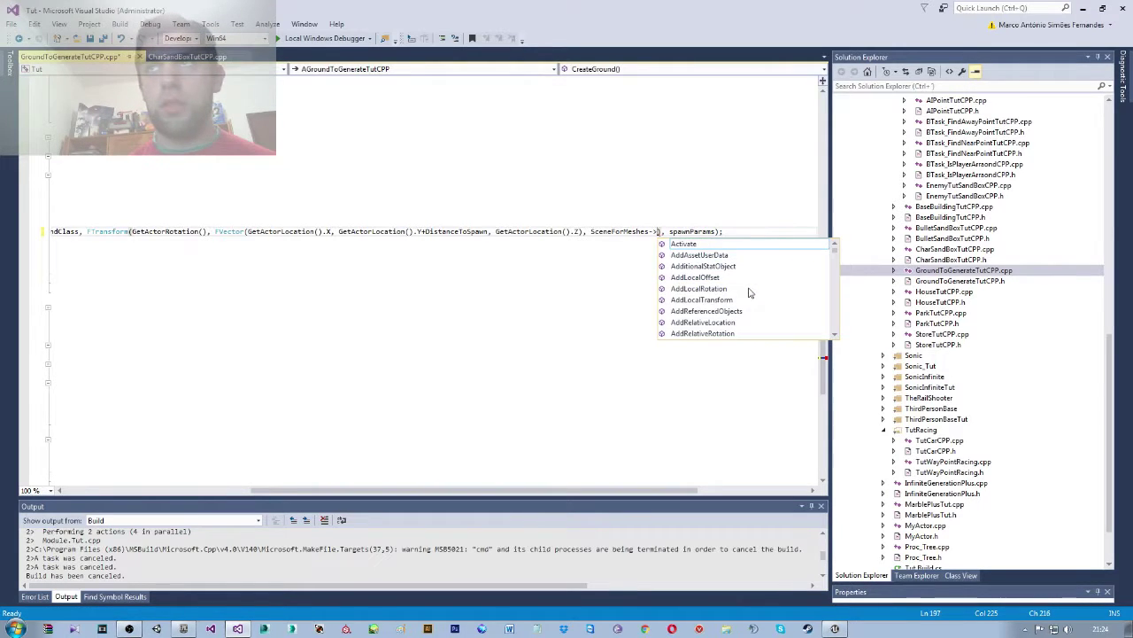
{"action": "type", "text": "Get"}
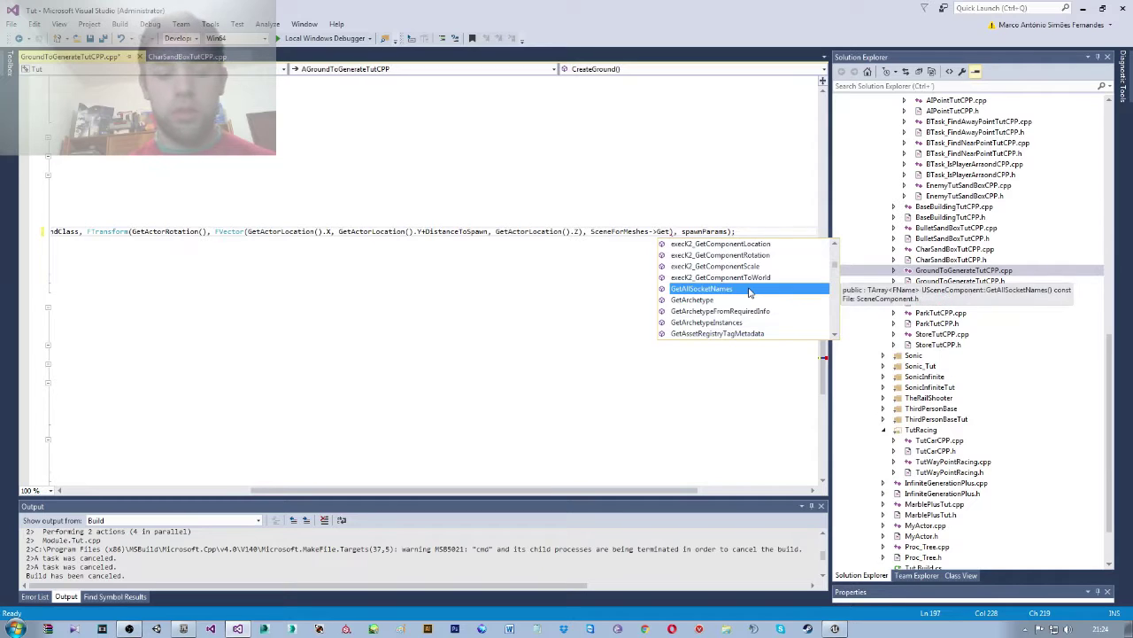
{"action": "type", "text": "Rela"}
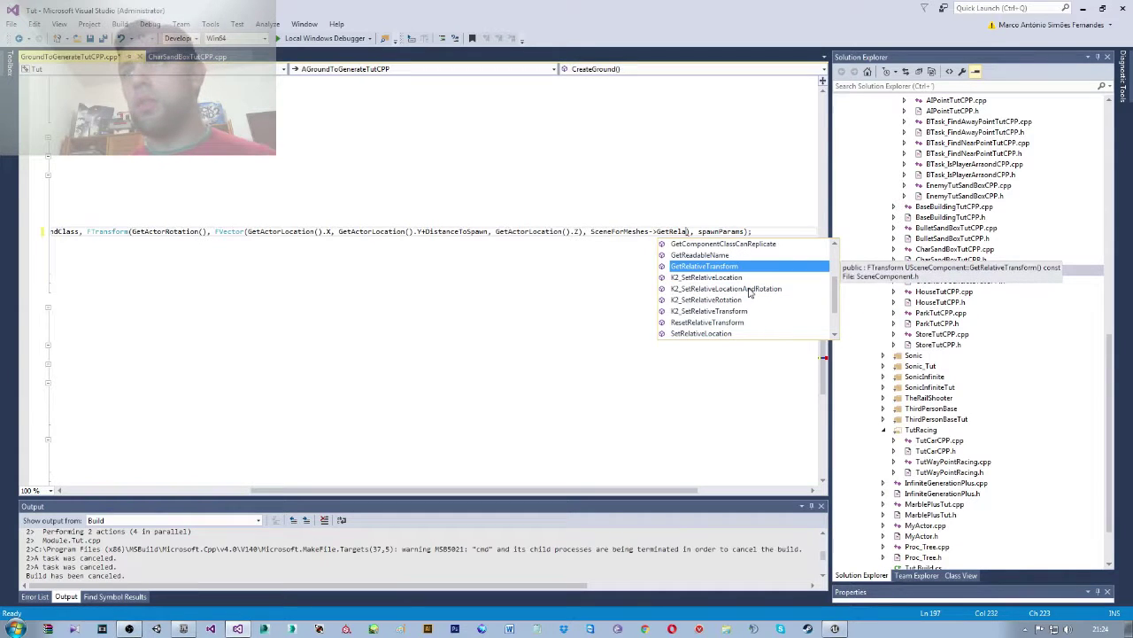
{"action": "key", "text": "Tab"}
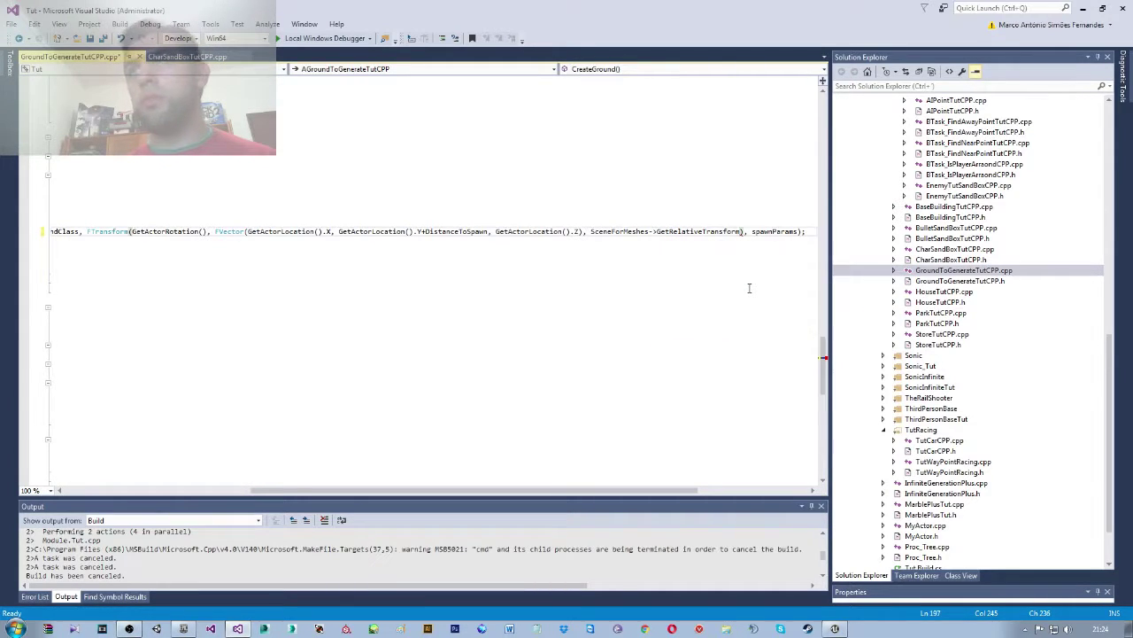
{"action": "type", "text": "()."}
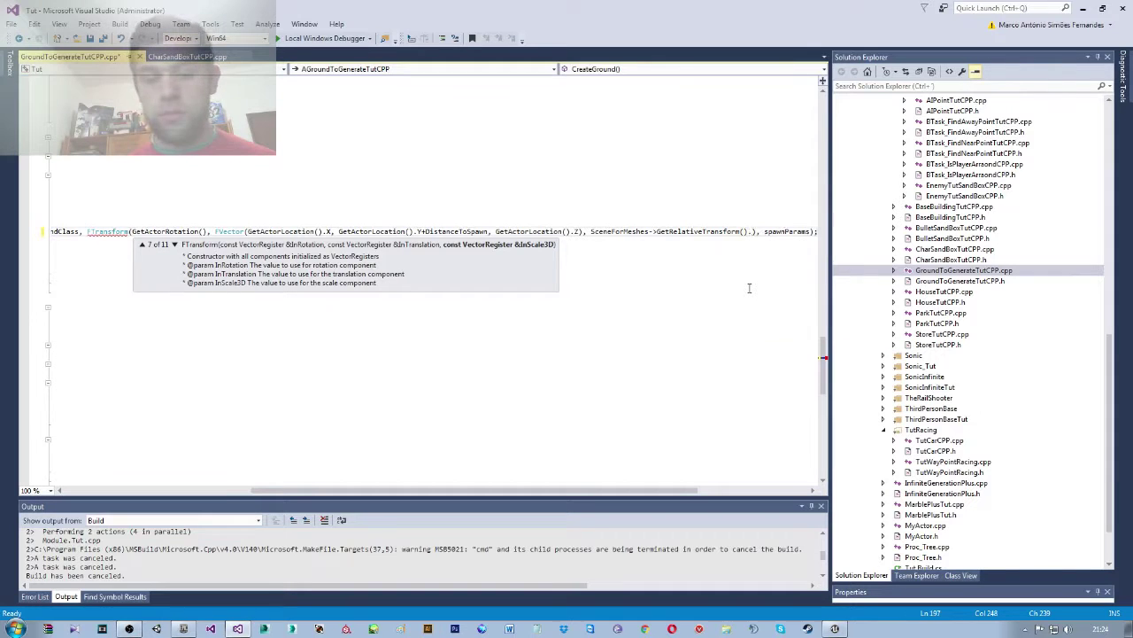
{"action": "type", "text": "GetSc"}
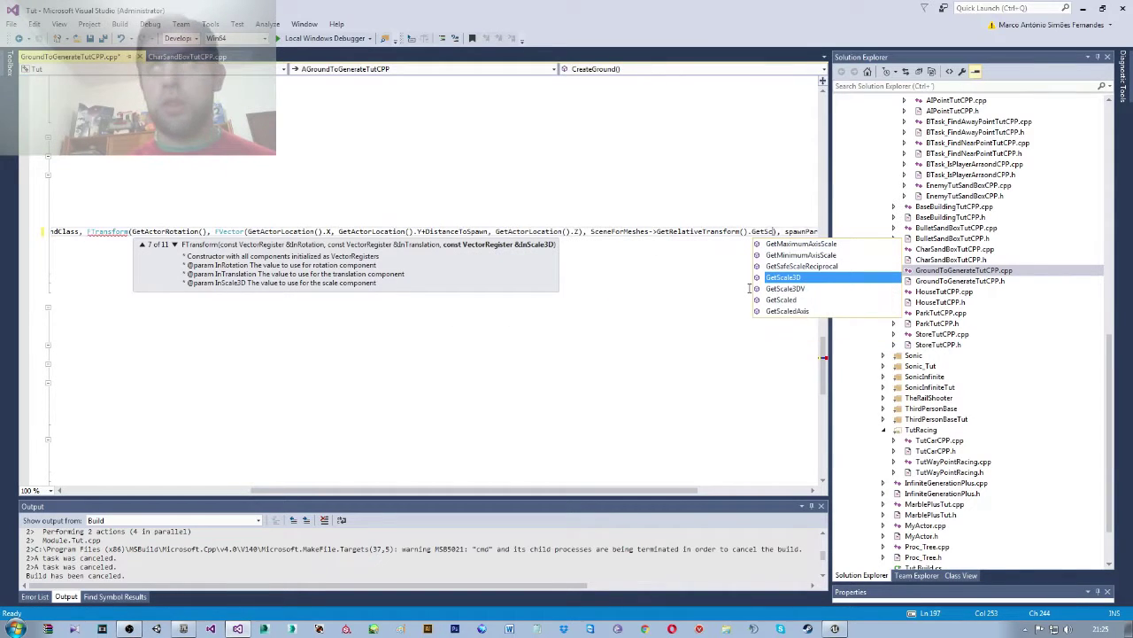
{"action": "key", "text": "Tab"}
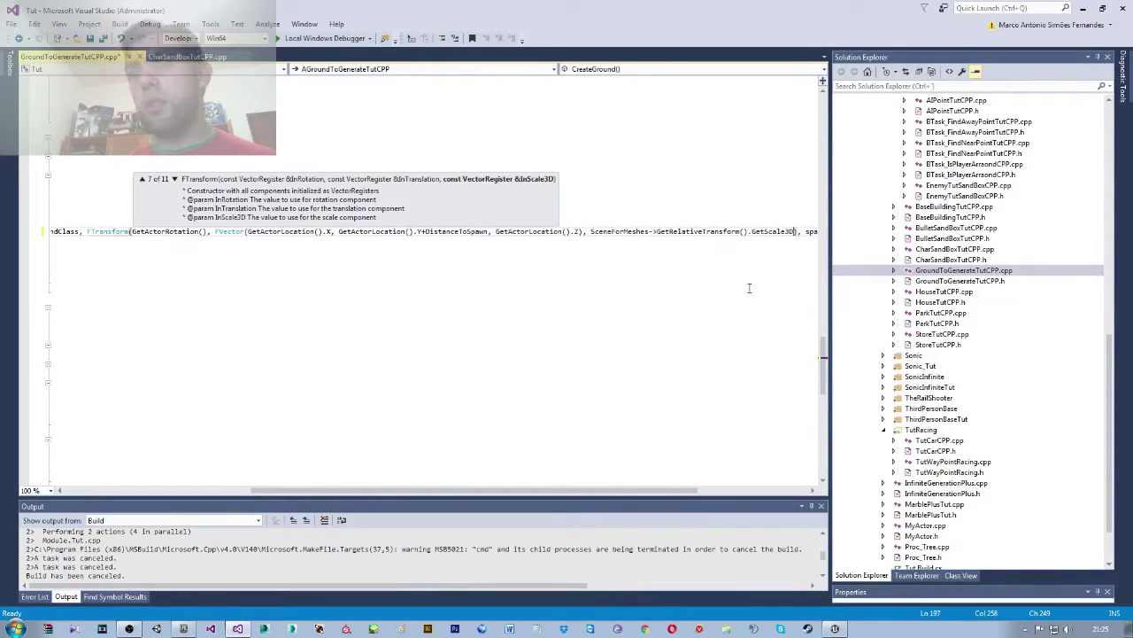
{"action": "type", "text": "()"}
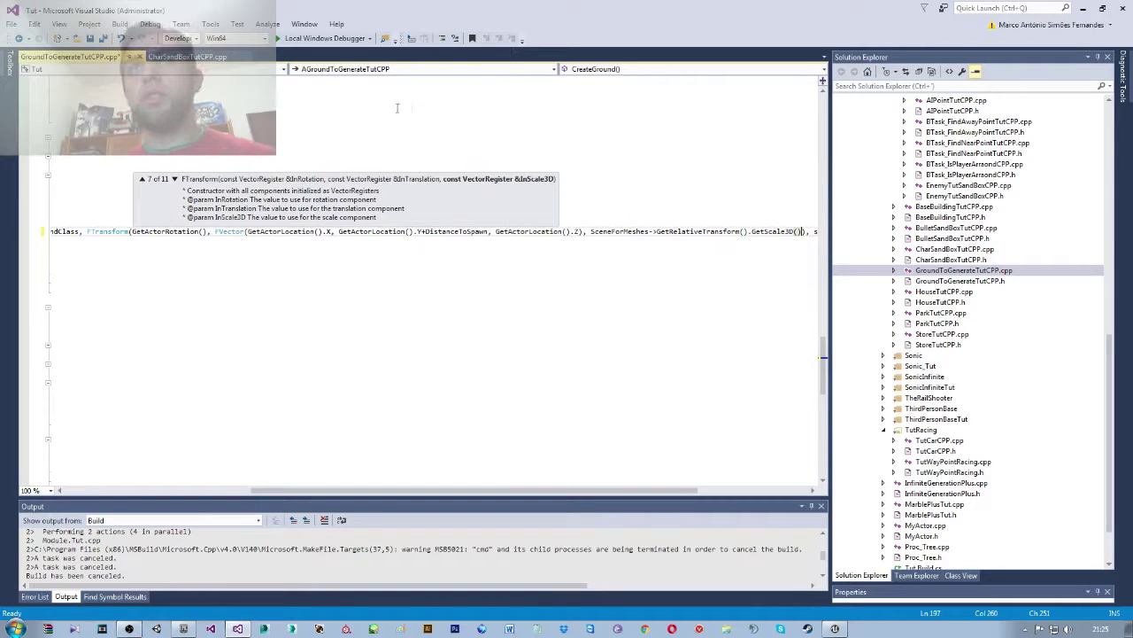
{"action": "left_click", "coordinate": [119, 24]}
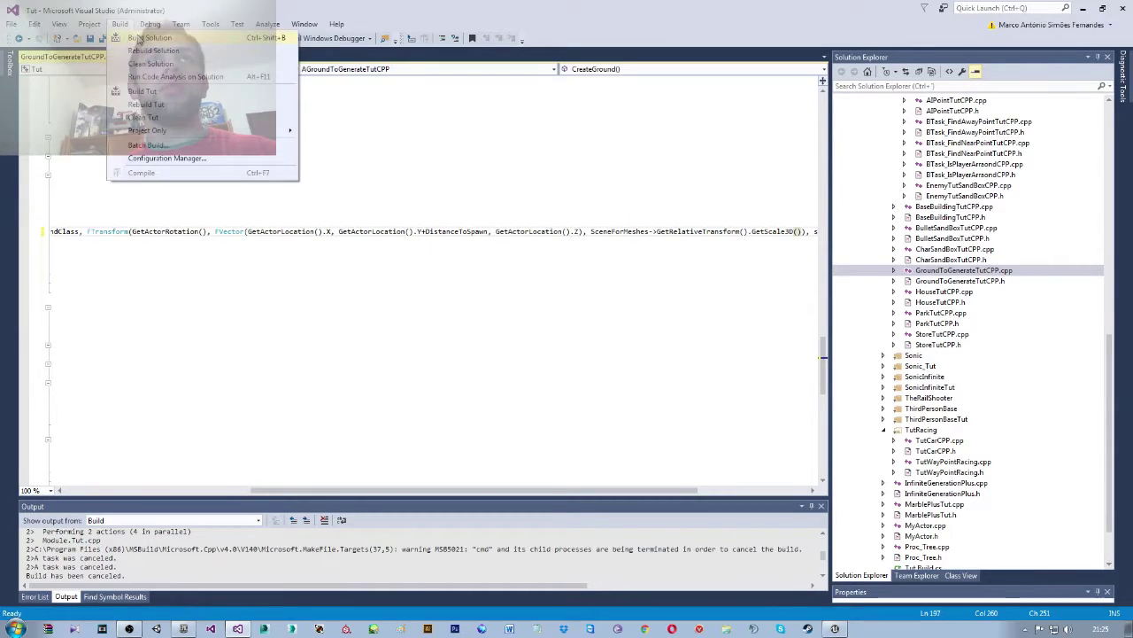
- Build the solution, then in Unreal look over the walled floor and select BPGroundToGenerateTutCPP
{"action": "left_click", "coordinate": [139, 39]}
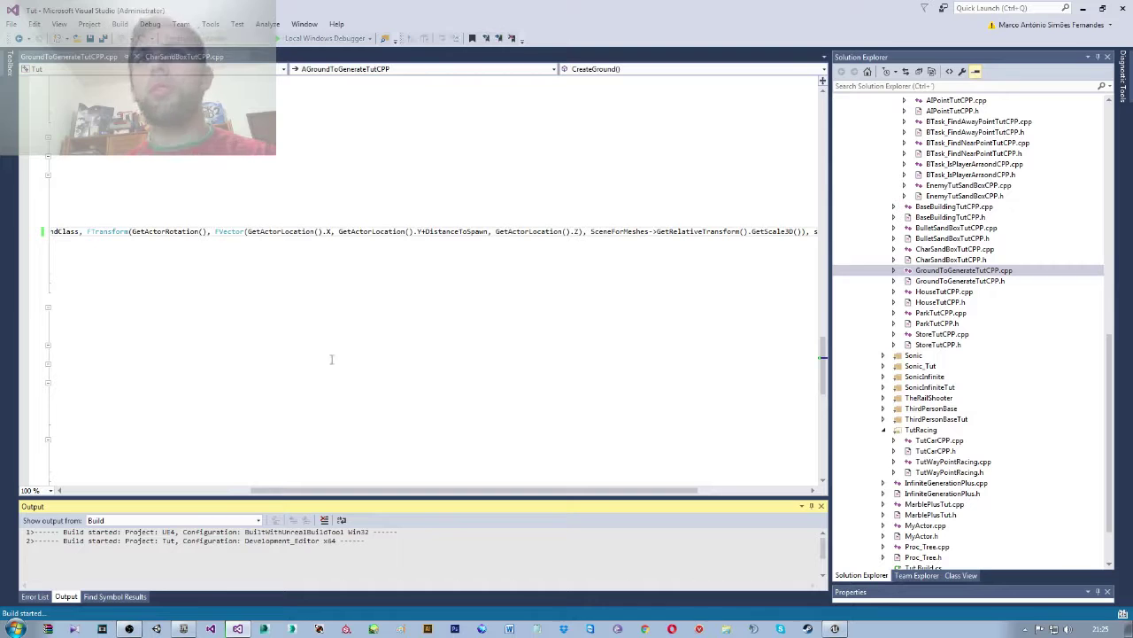
{"action": "left_click_drag", "start_coordinate": [536, 490], "coordinate": [348, 489]}
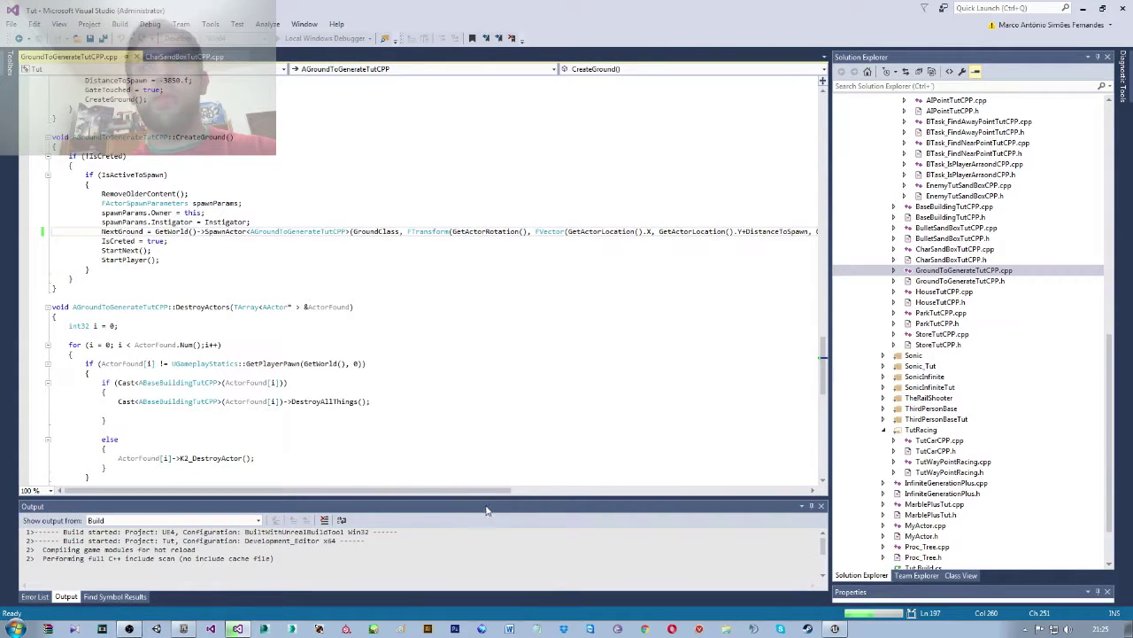
{"action": "left_click", "coordinate": [837, 630]}
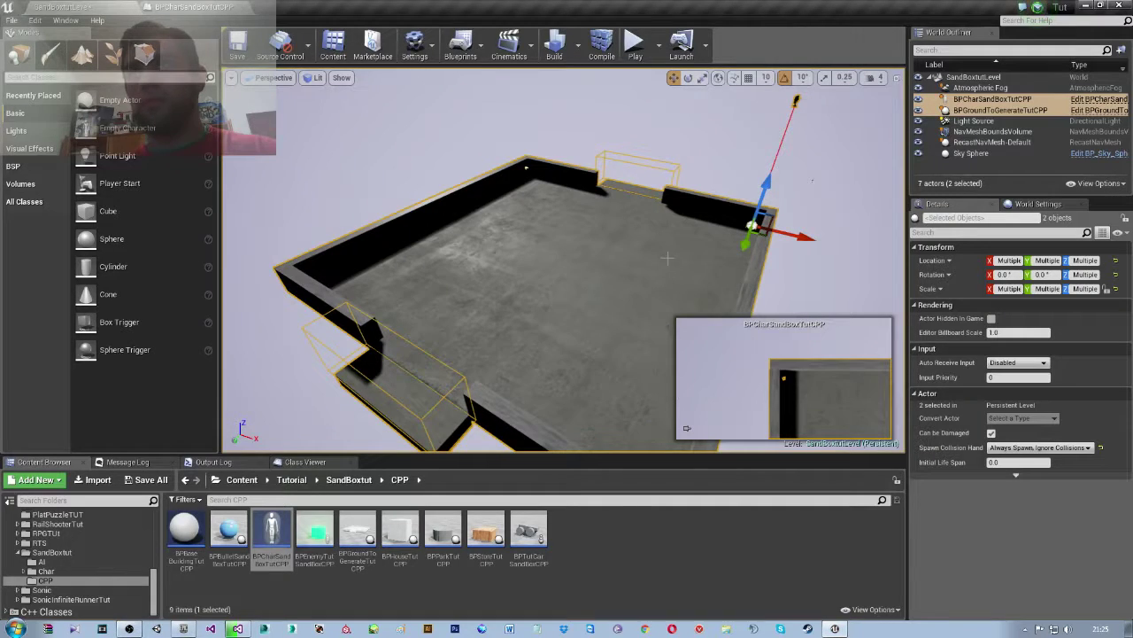
{"action": "right_click_drag", "start_coordinate": [667, 258], "coordinate": [666, 177]}
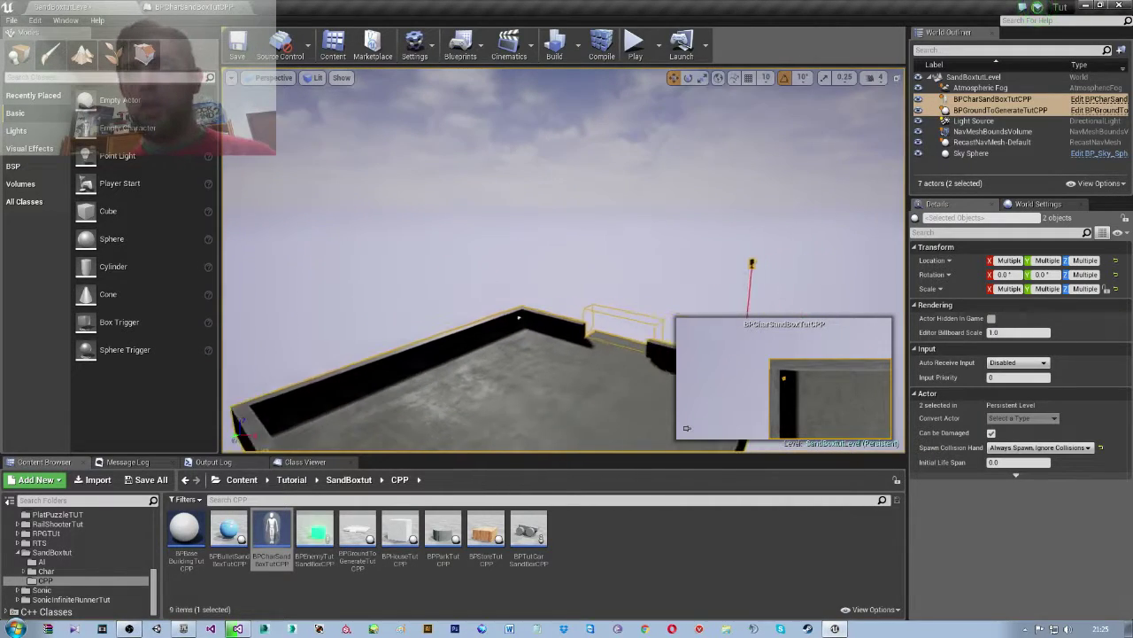
{"action": "mouse_move", "coordinate": [666, 177]}
{"action": "right_mouse_down"}
{"action": "mouse_move", "coordinate": [668, 131]}
{"action": "mouse_move", "coordinate": [704, 255]}
{"action": "mouse_move", "coordinate": [617, 137]}
{"action": "mouse_move", "coordinate": [573, 257]}
{"action": "right_mouse_up"}
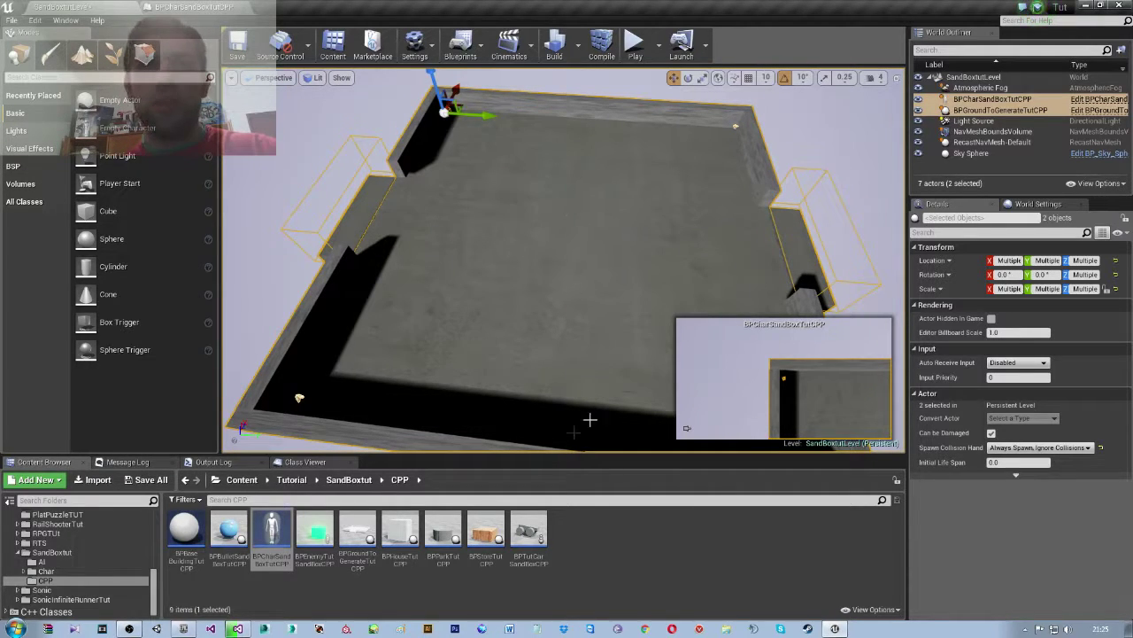
{"action": "left_click", "coordinate": [359, 514]}
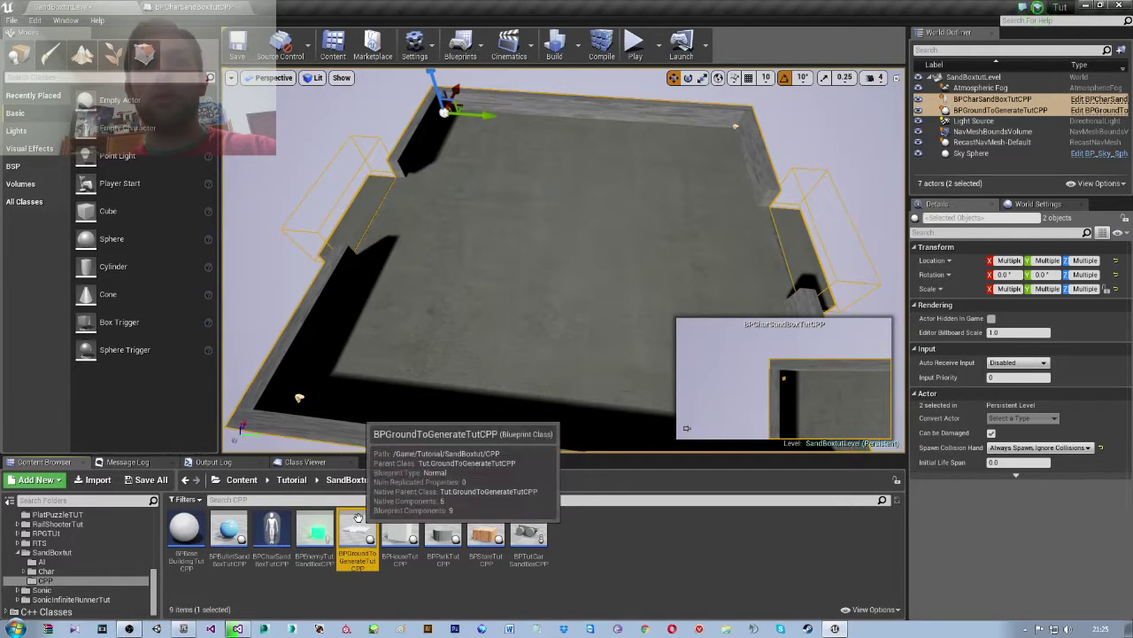
- Open BPGroundToGenerateTutCPP and scroll through its Class Defaults
{"action": "double_click", "coordinate": [359, 523]}
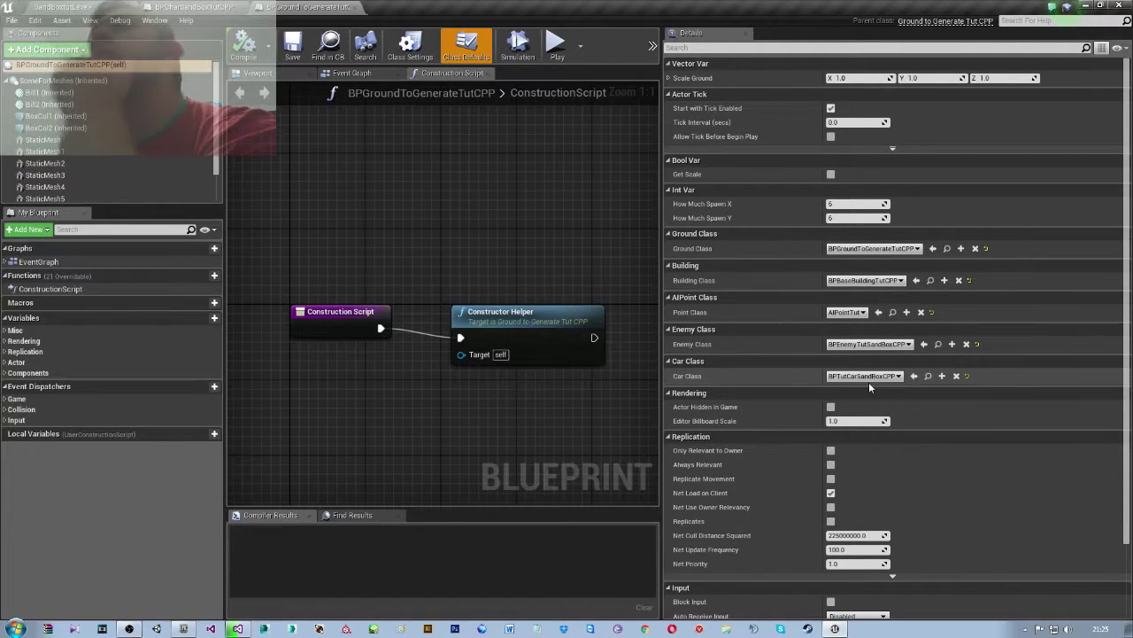
{"action": "scroll", "coordinate": [379, 294], "scroll_direction": "down", "scroll_amount": 5}
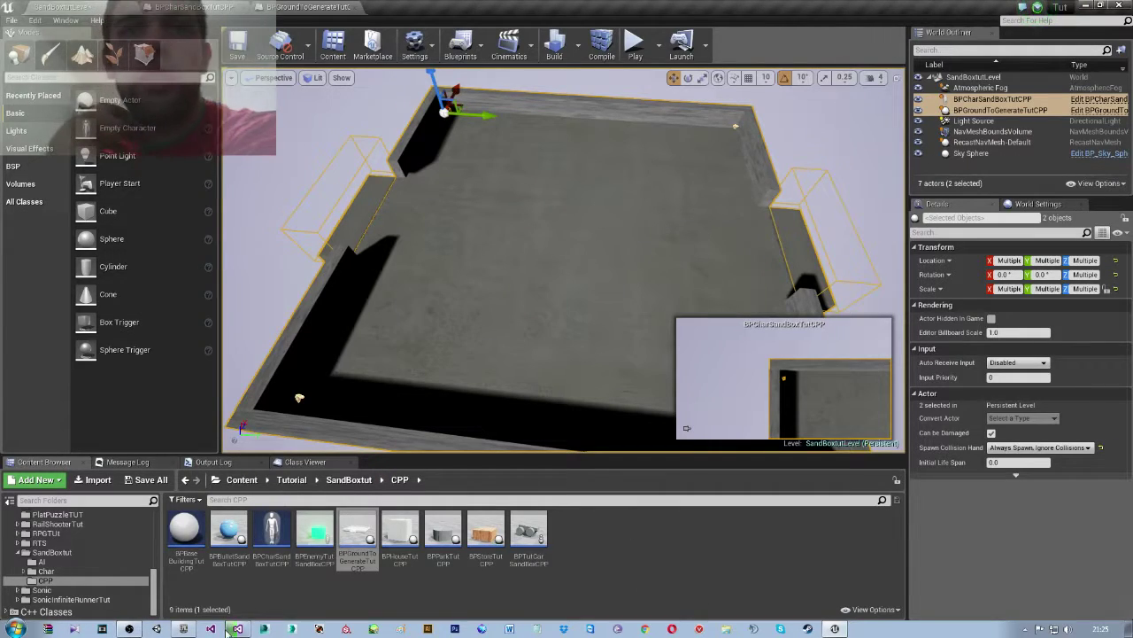
- Scroll through GroundToGenerateTutCPP.cpp in Visual Studio, then switch to the OBS recording window
{"action": "left_click", "coordinate": [234, 628]}
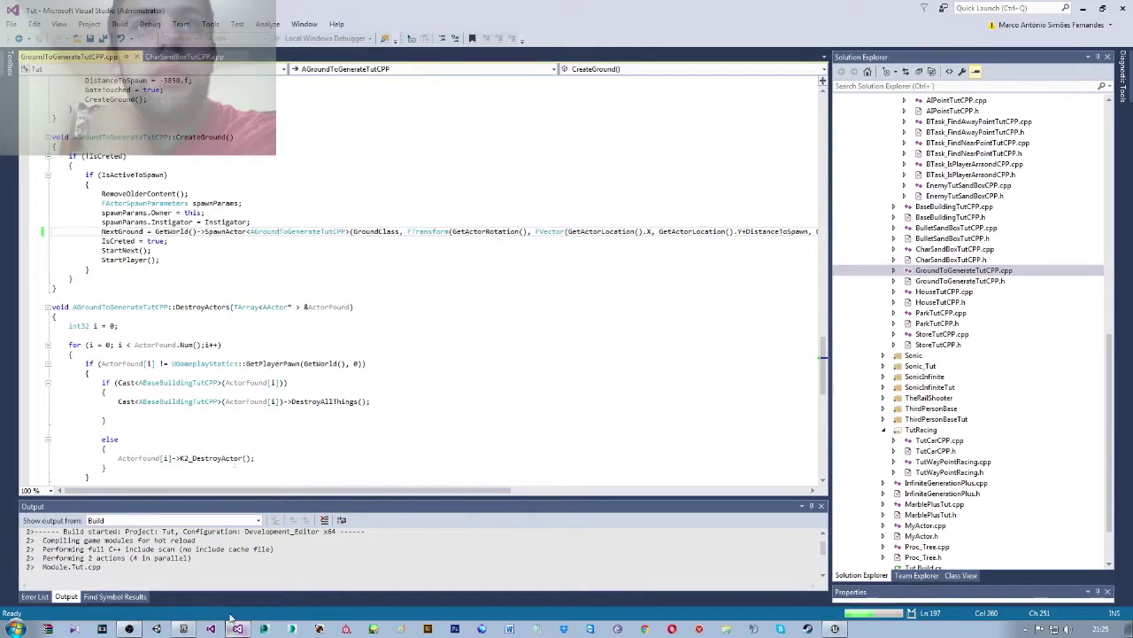
{"action": "scroll", "coordinate": [380, 416], "scroll_direction": "down", "scroll_amount": 1}
{"action": "scroll", "coordinate": [380, 415], "scroll_direction": "up", "scroll_amount": 5}
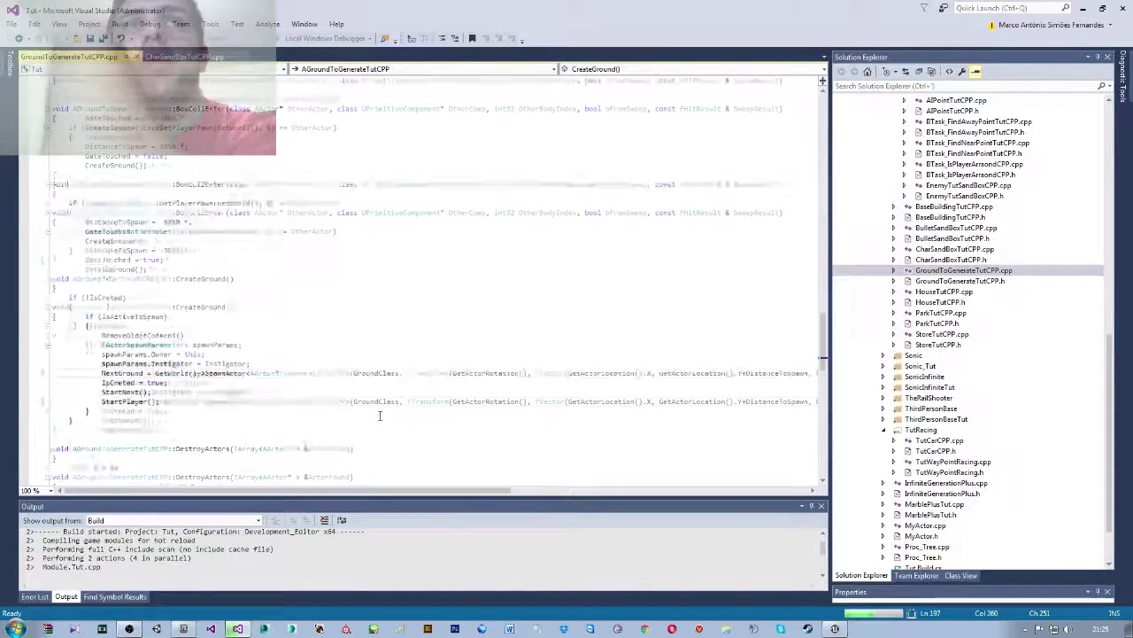
{"action": "scroll", "coordinate": [380, 415], "scroll_direction": "down", "scroll_amount": 4}
{"action": "scroll", "coordinate": [382, 420], "scroll_direction": "down", "scroll_amount": 4}
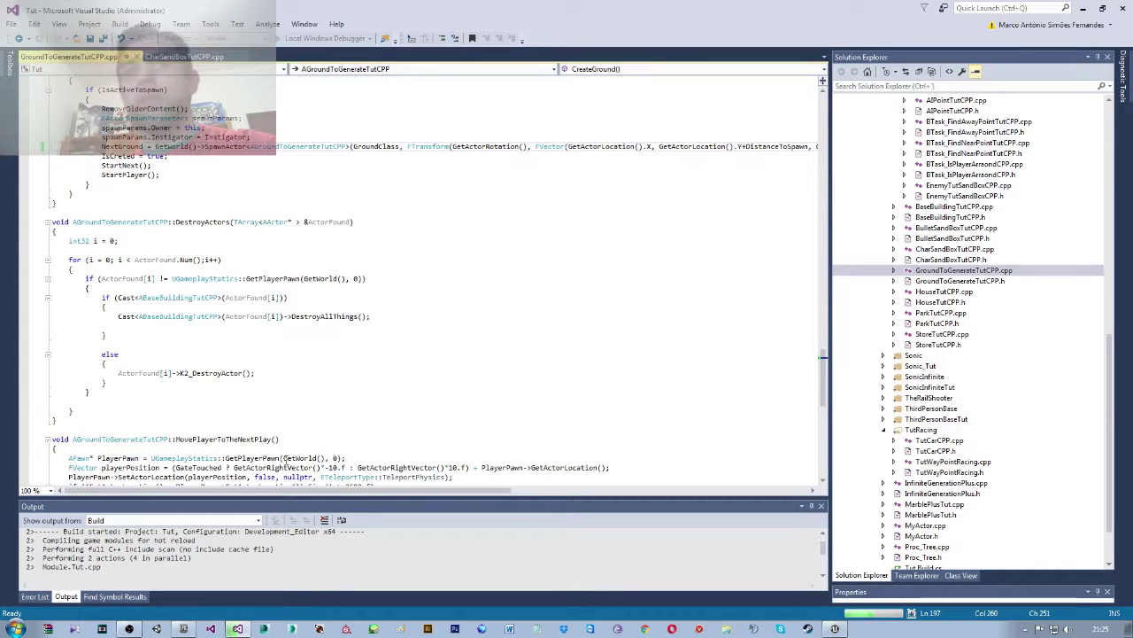
{"action": "left_click", "coordinate": [129, 629]}
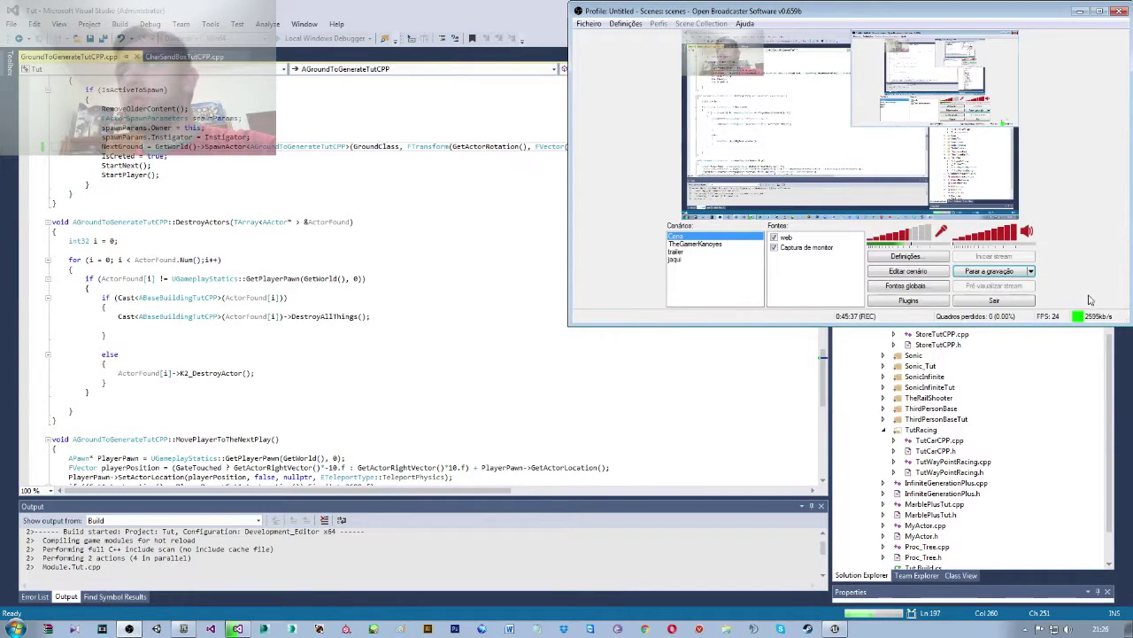